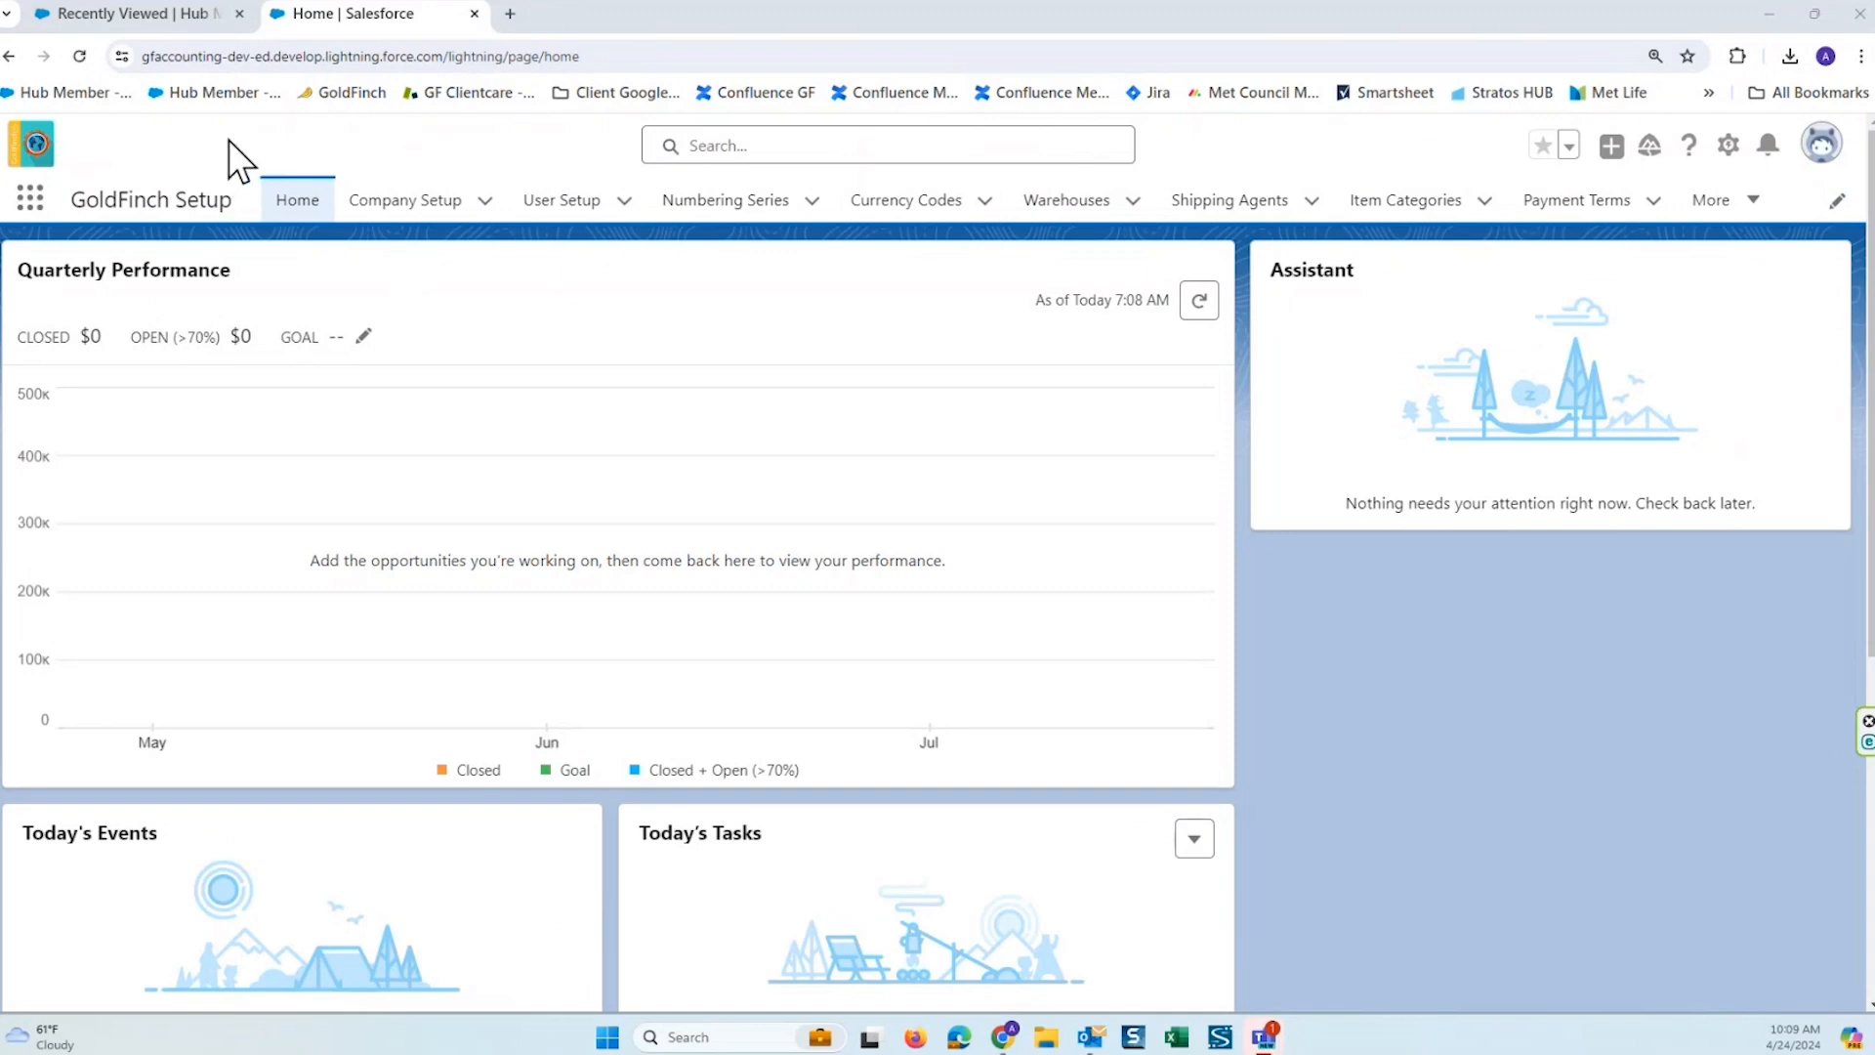
Open the GoldFinch Setup app from the full app list and open the GoldFinch Cloud ERP company setup record.
click(30, 199)
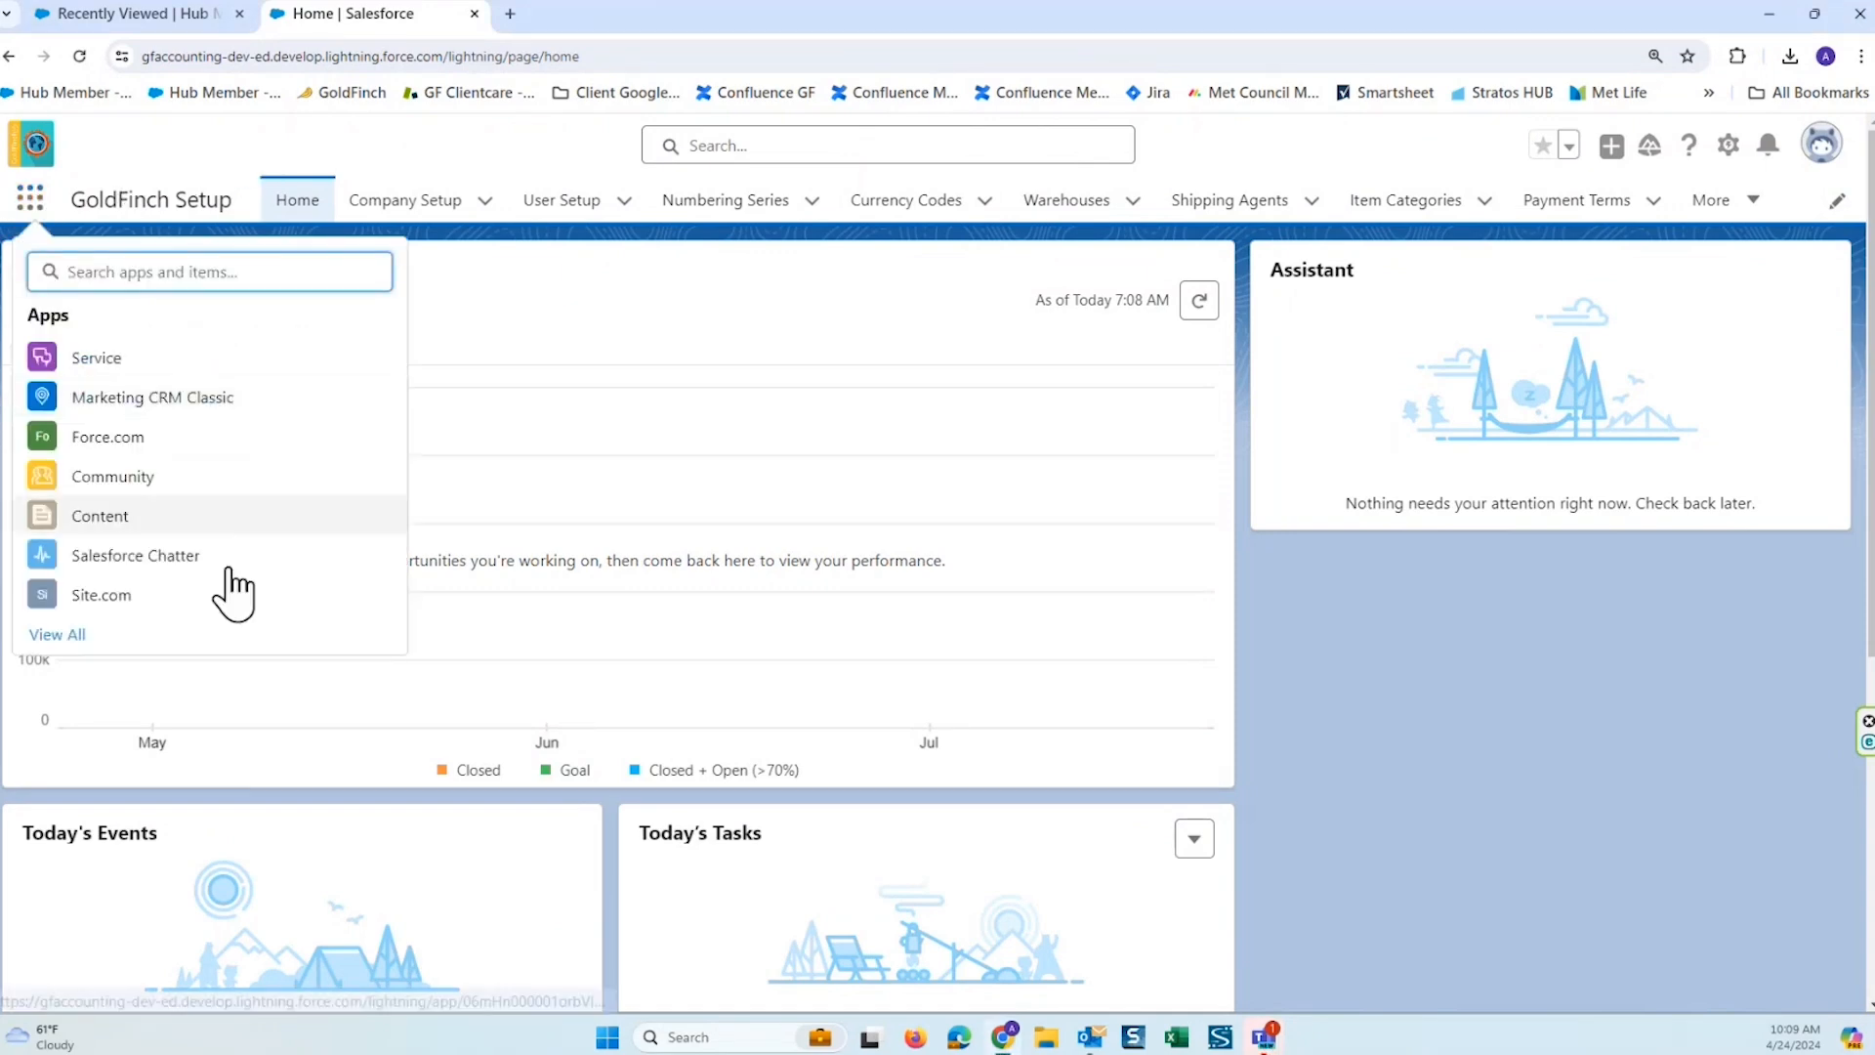
click(59, 634)
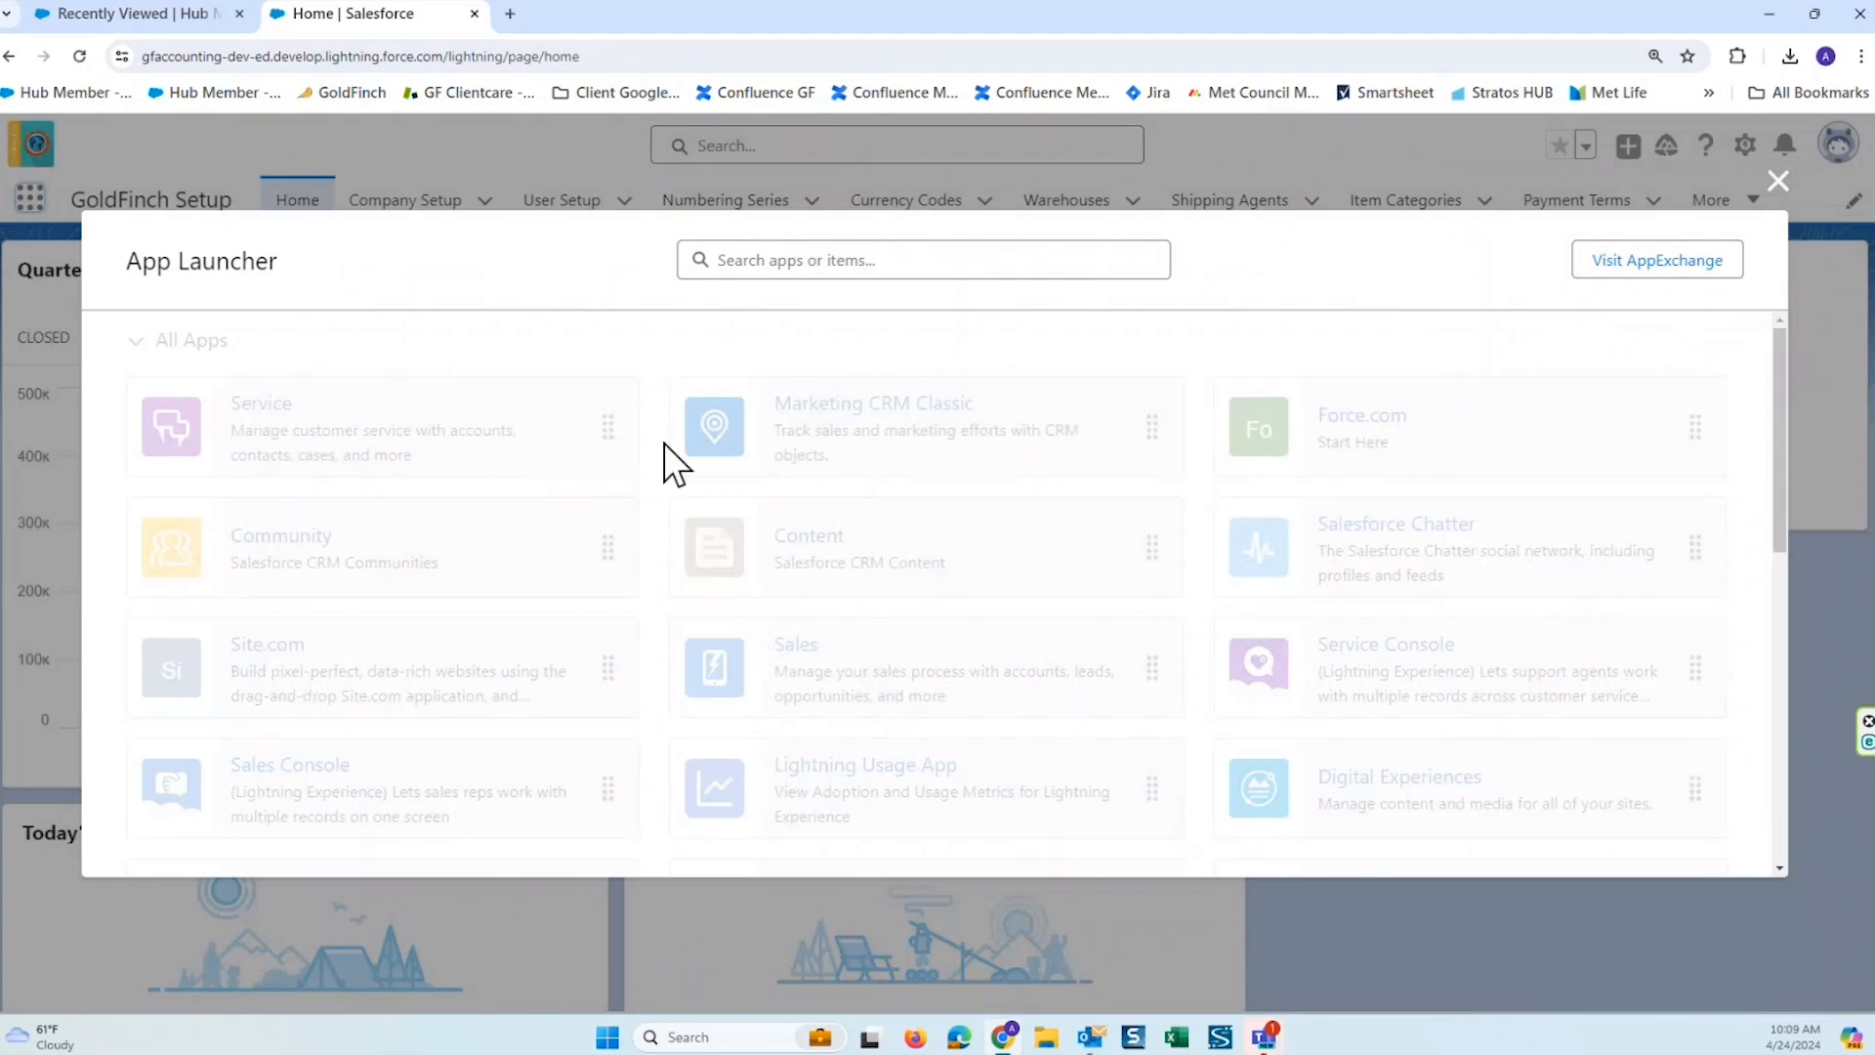
scroll(967, 498, down, 5)
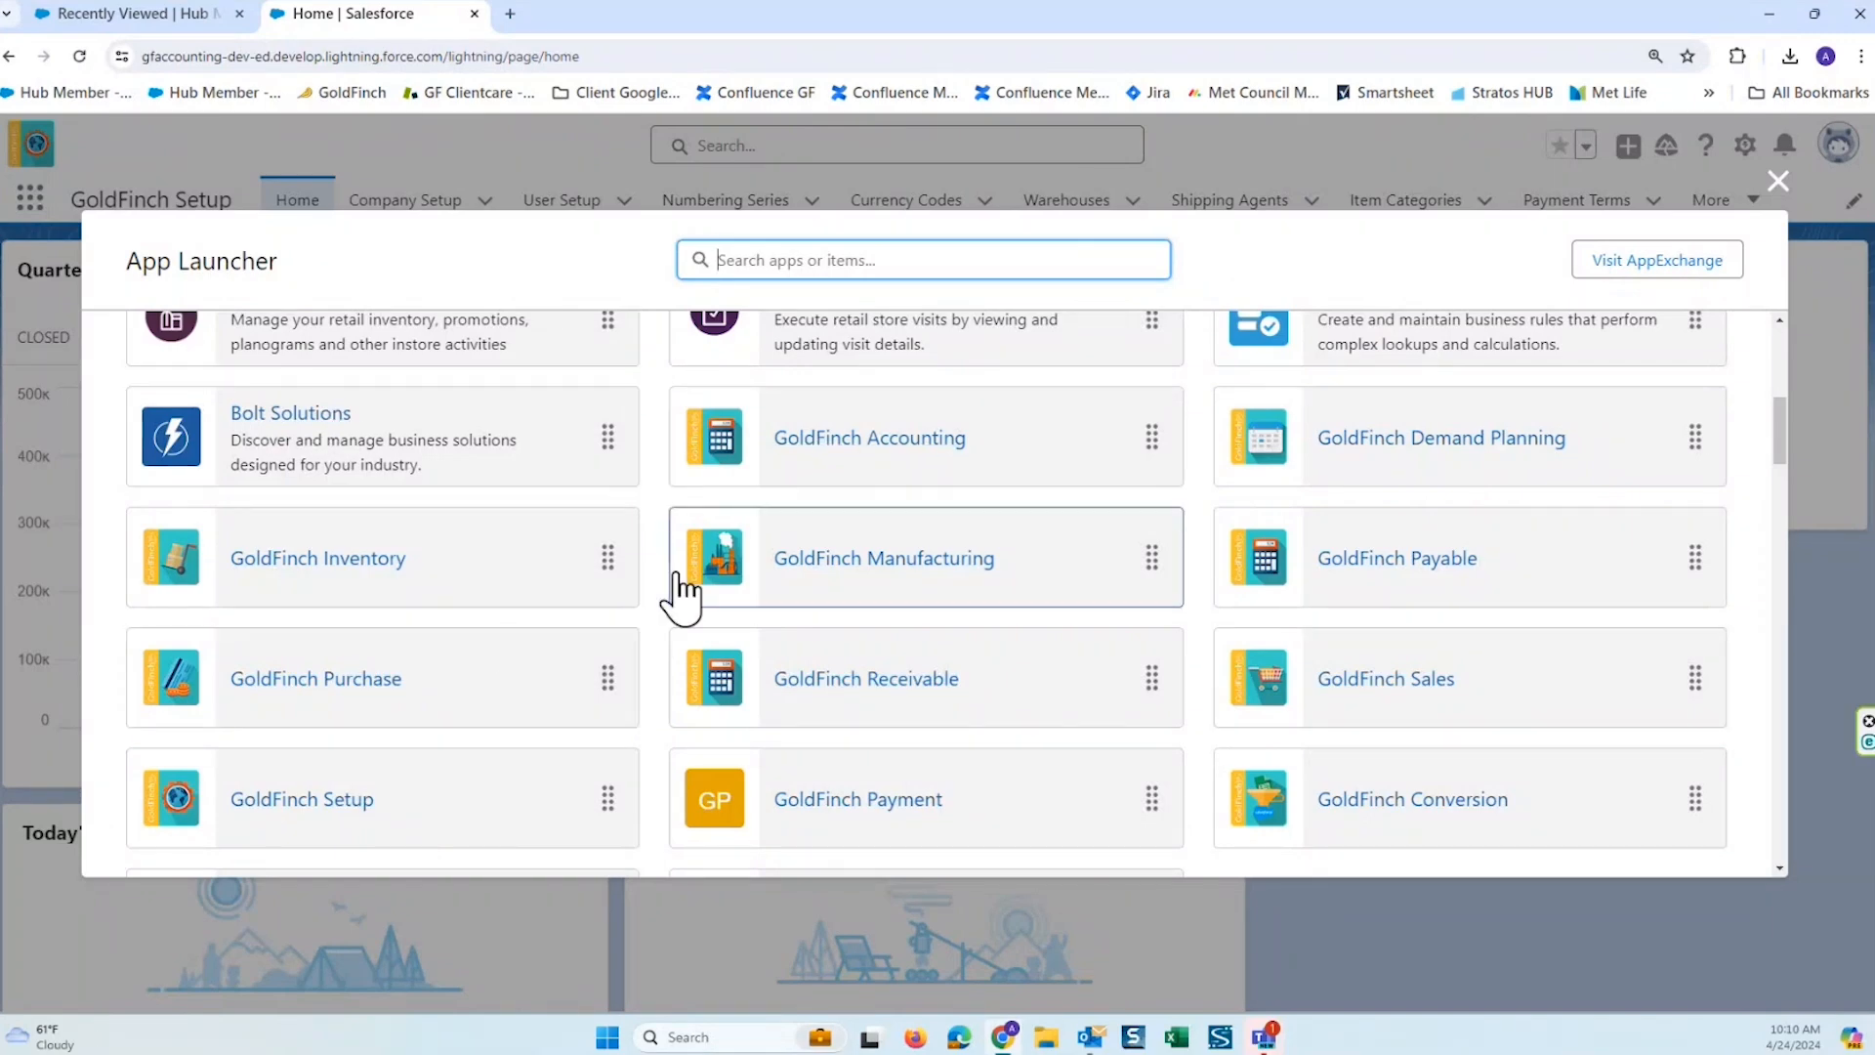
click(275, 771)
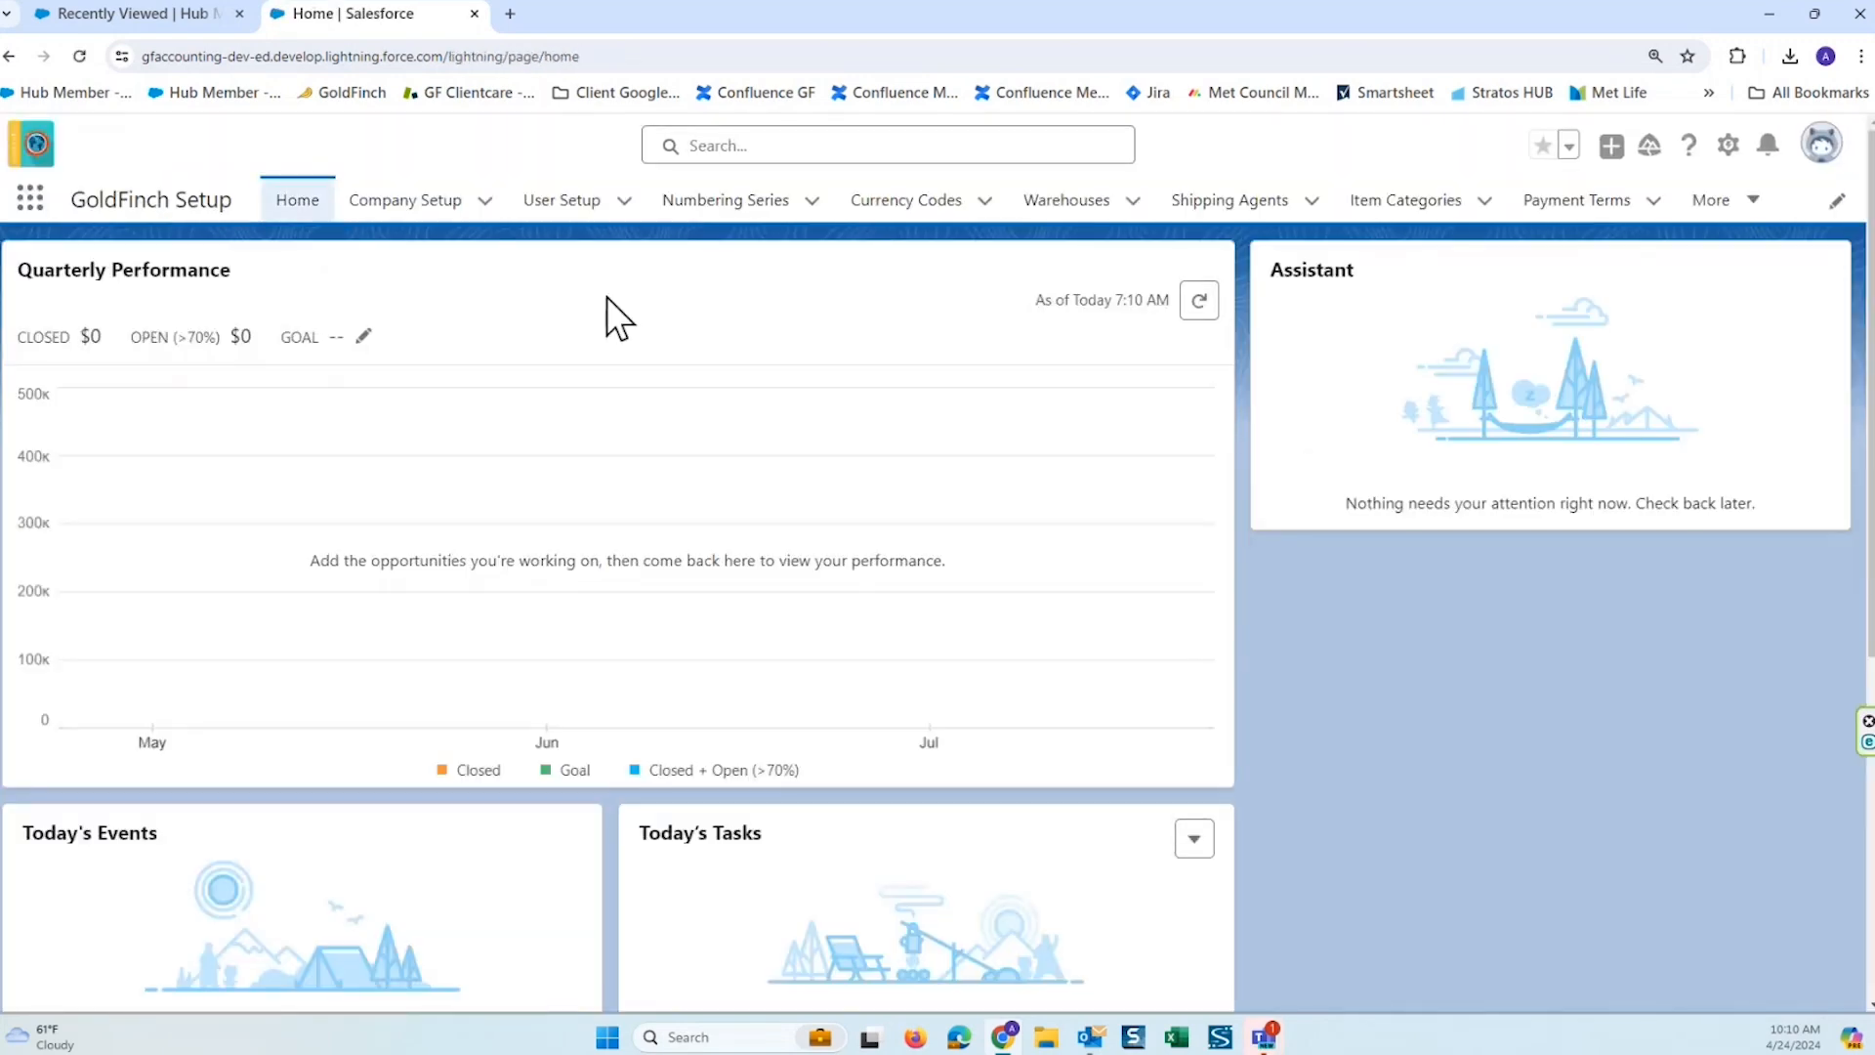
click(410, 210)
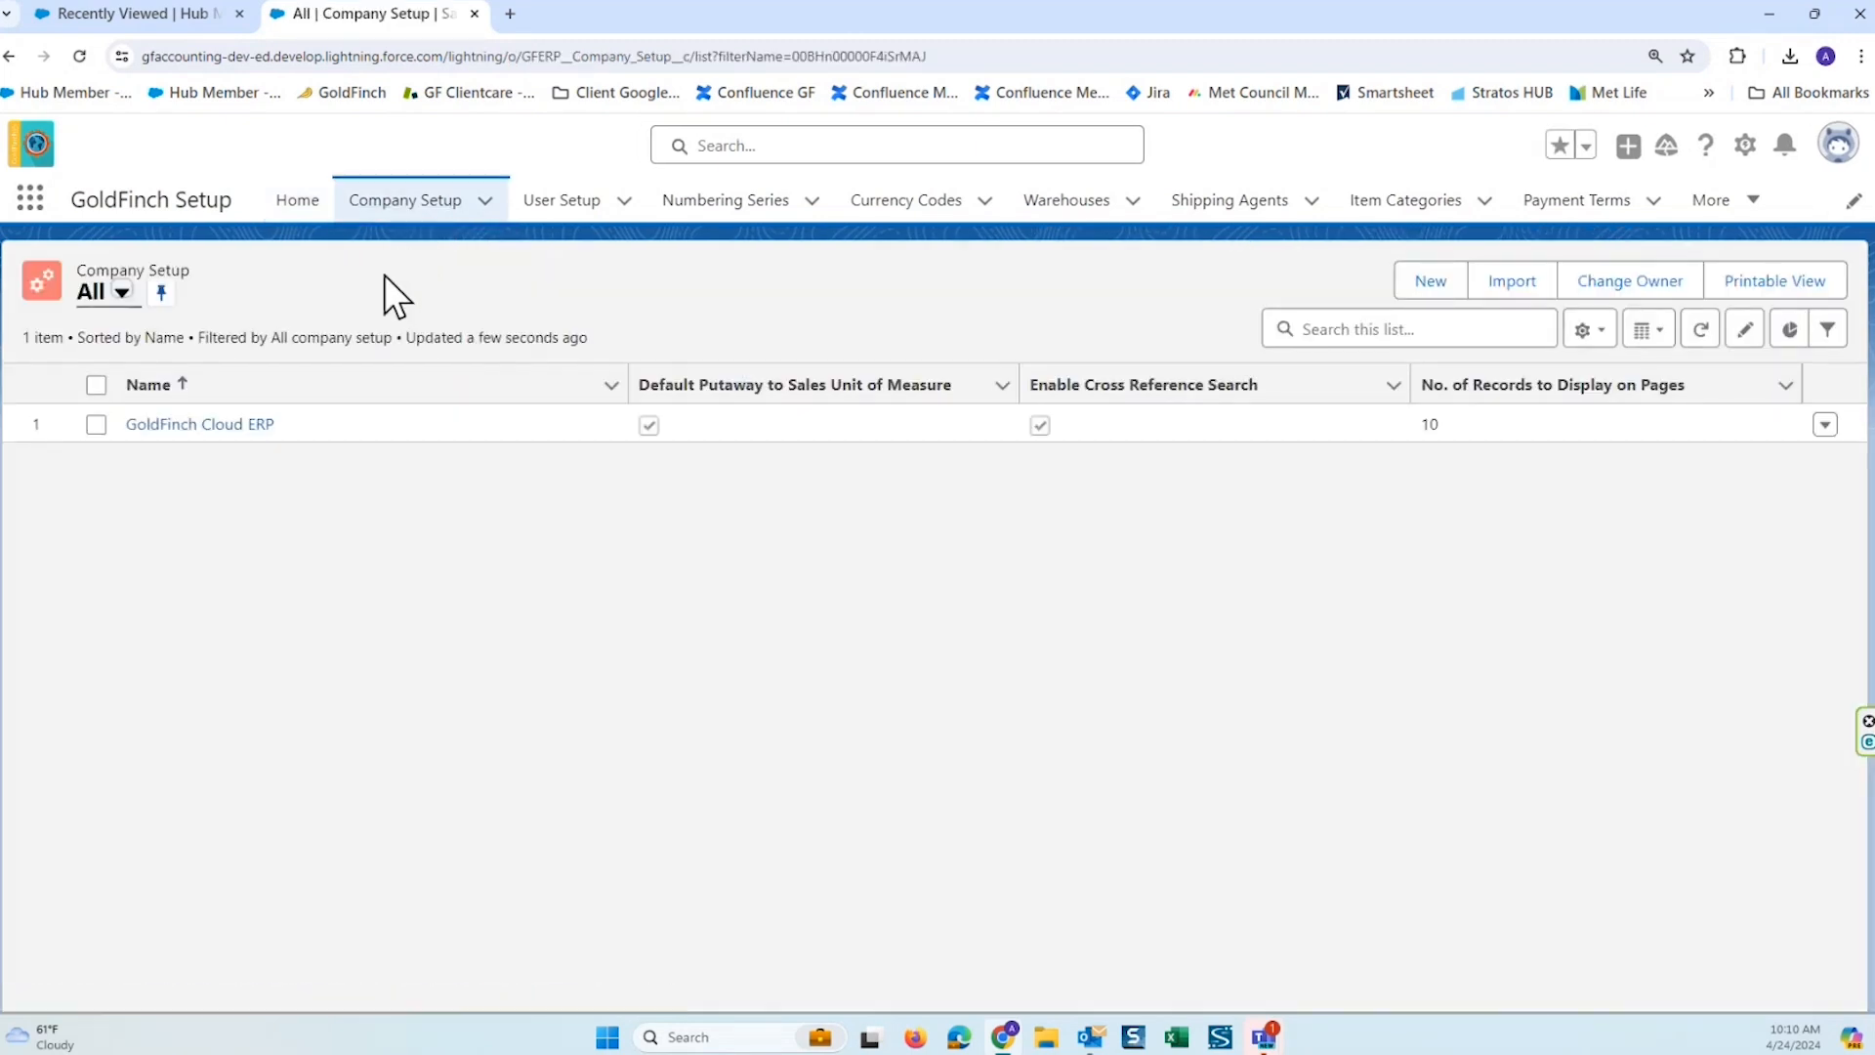
click(200, 426)
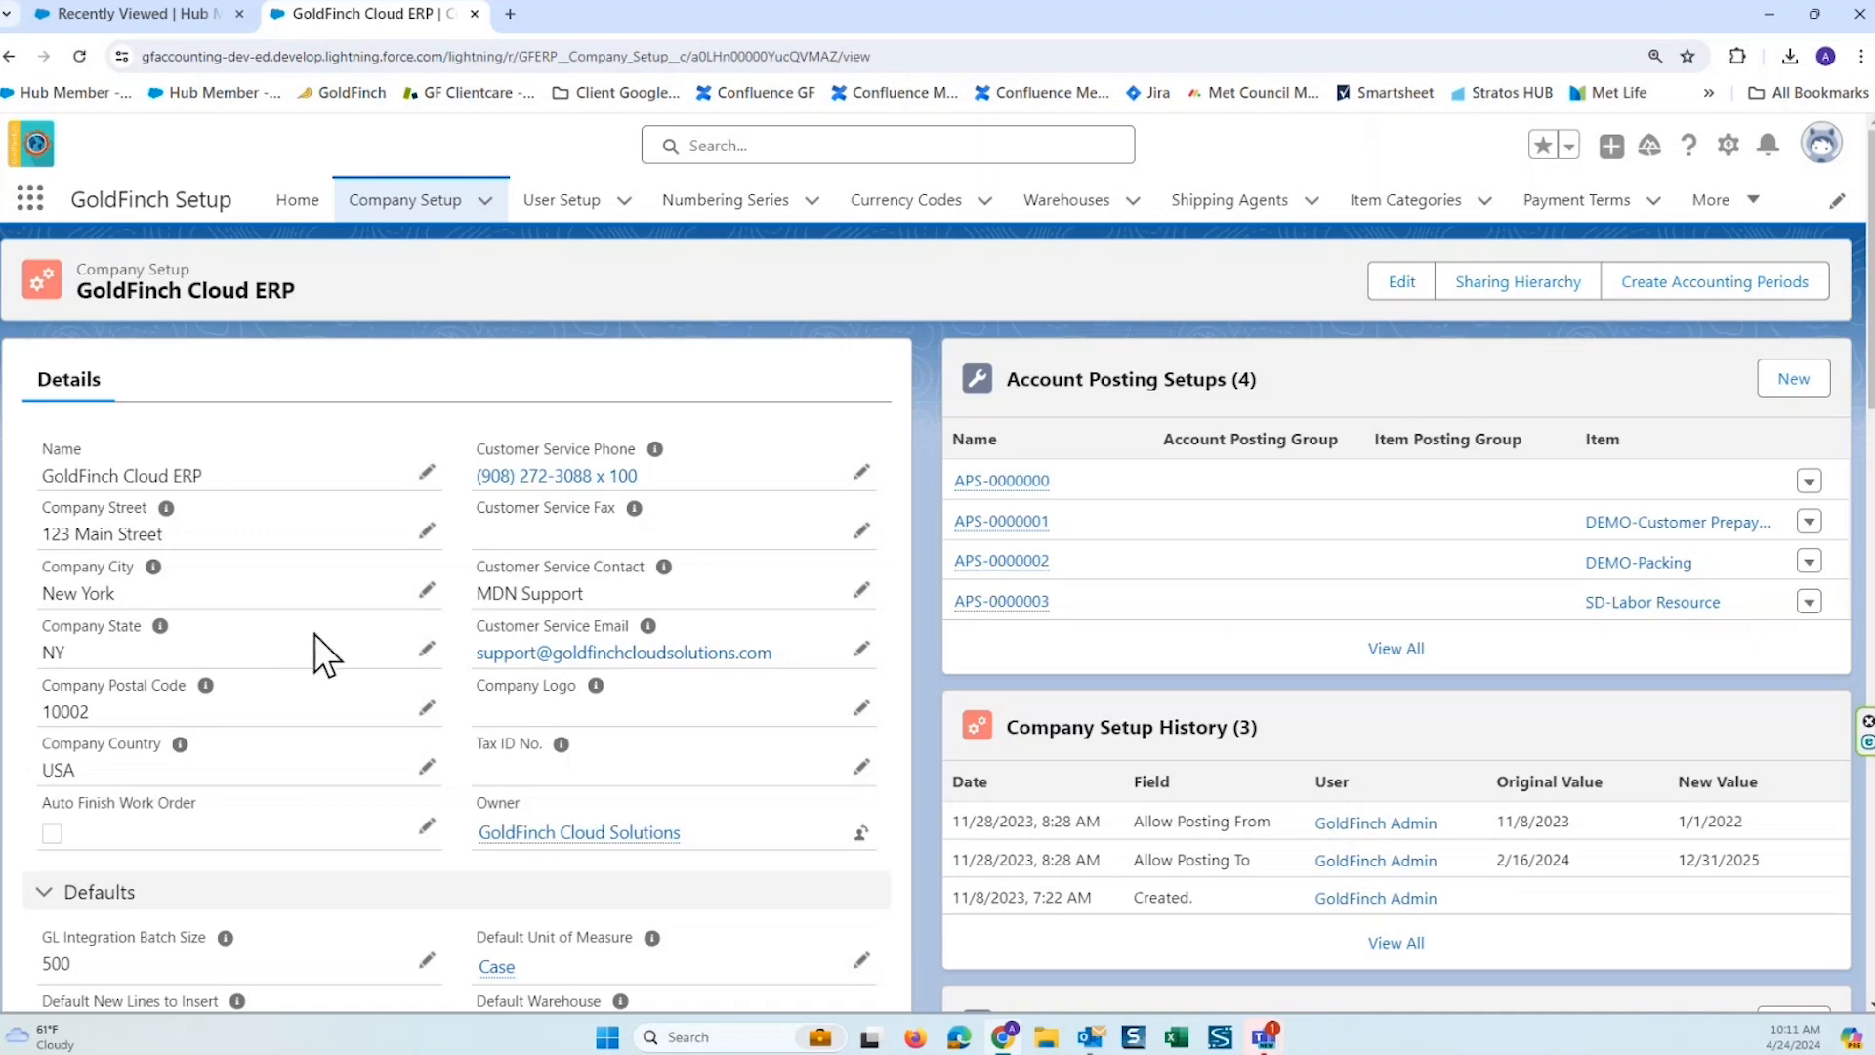
Review the Defaults section of the company setup record, including GL integration batch size, new lines to insert and lot days to expire.
scroll(373, 629, down, 4)
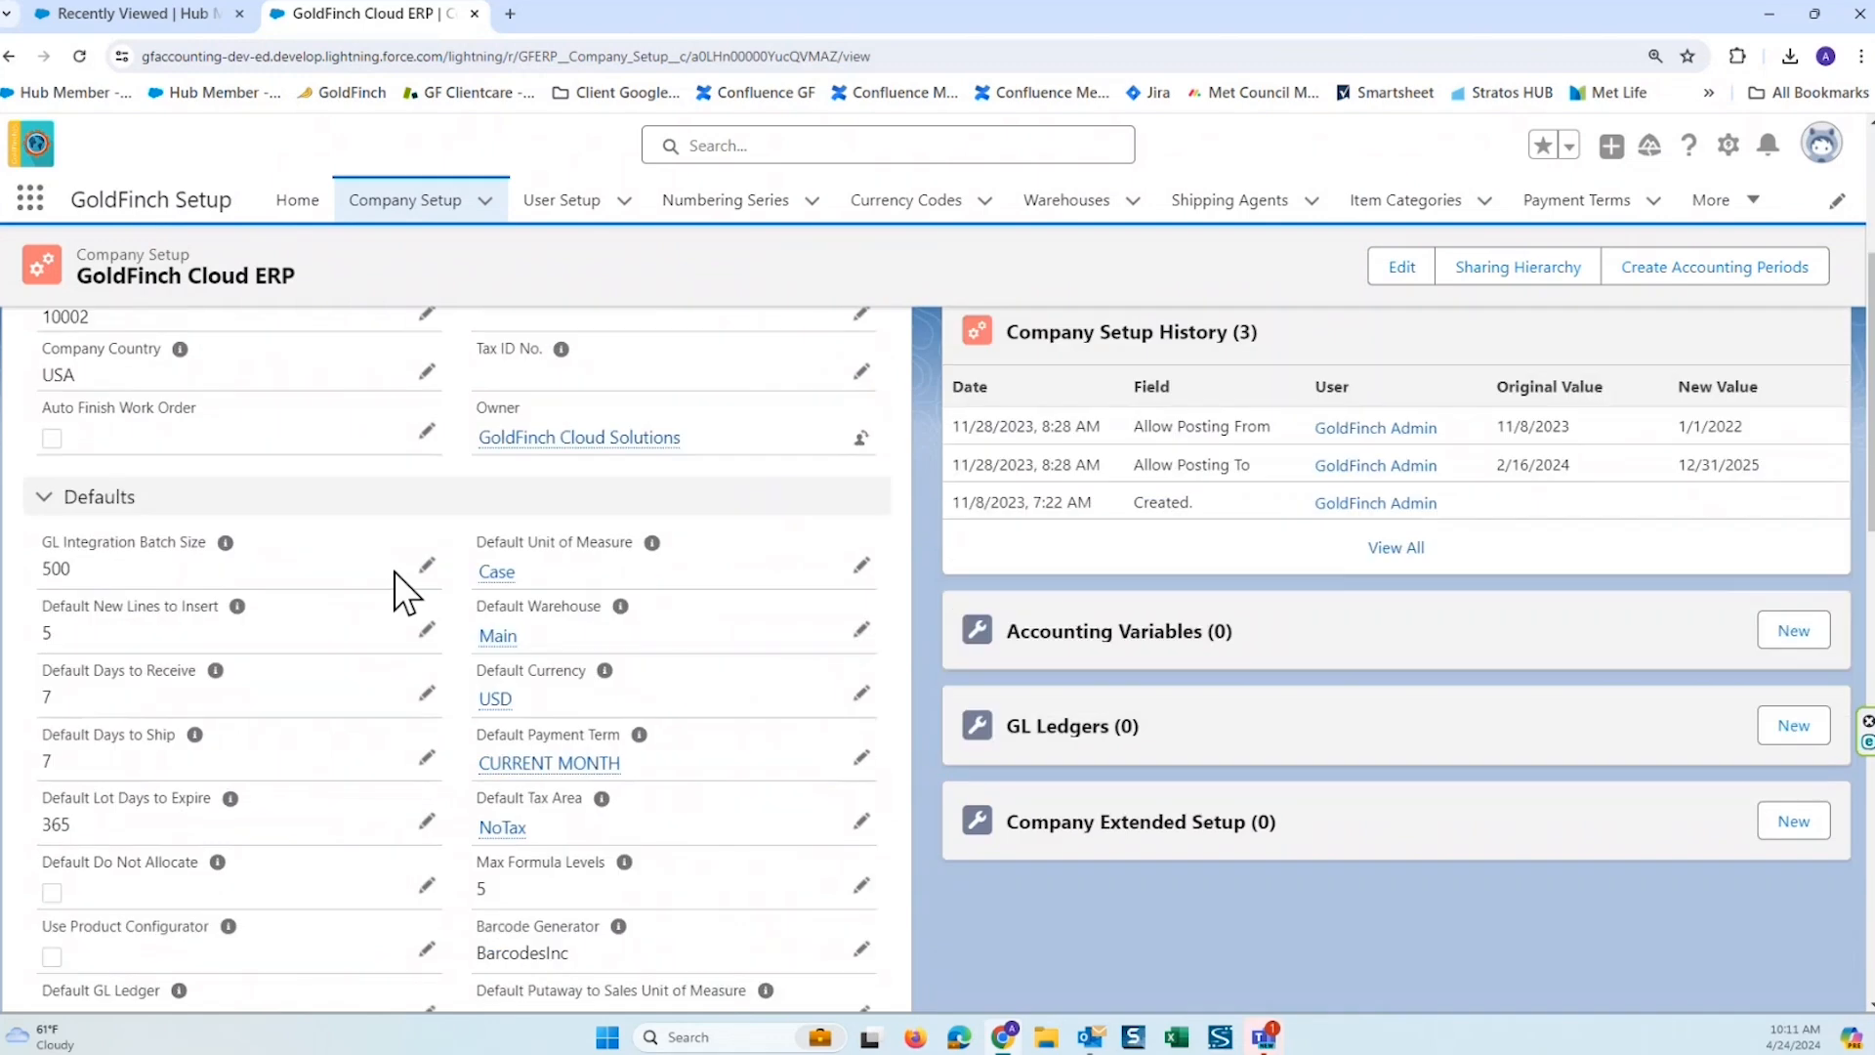
scroll(1504, 537, down, 2)
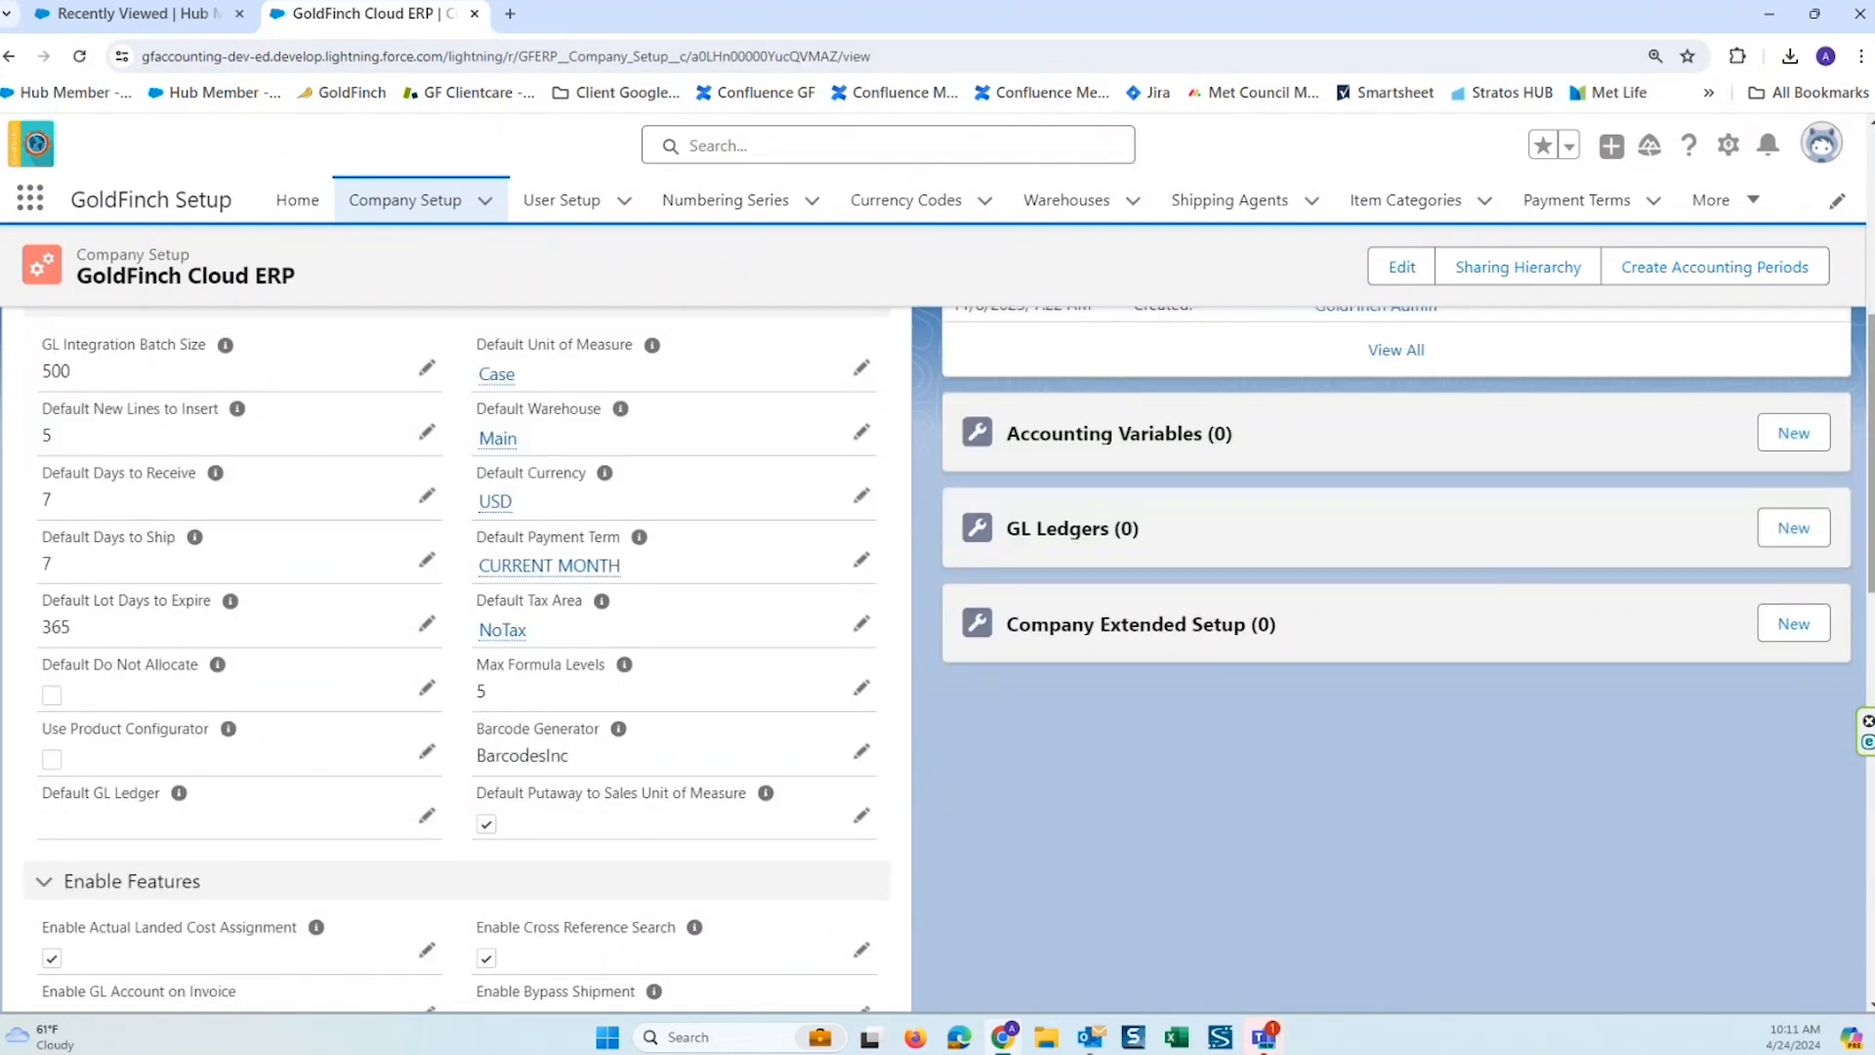
scroll(937, 655, up, 1)
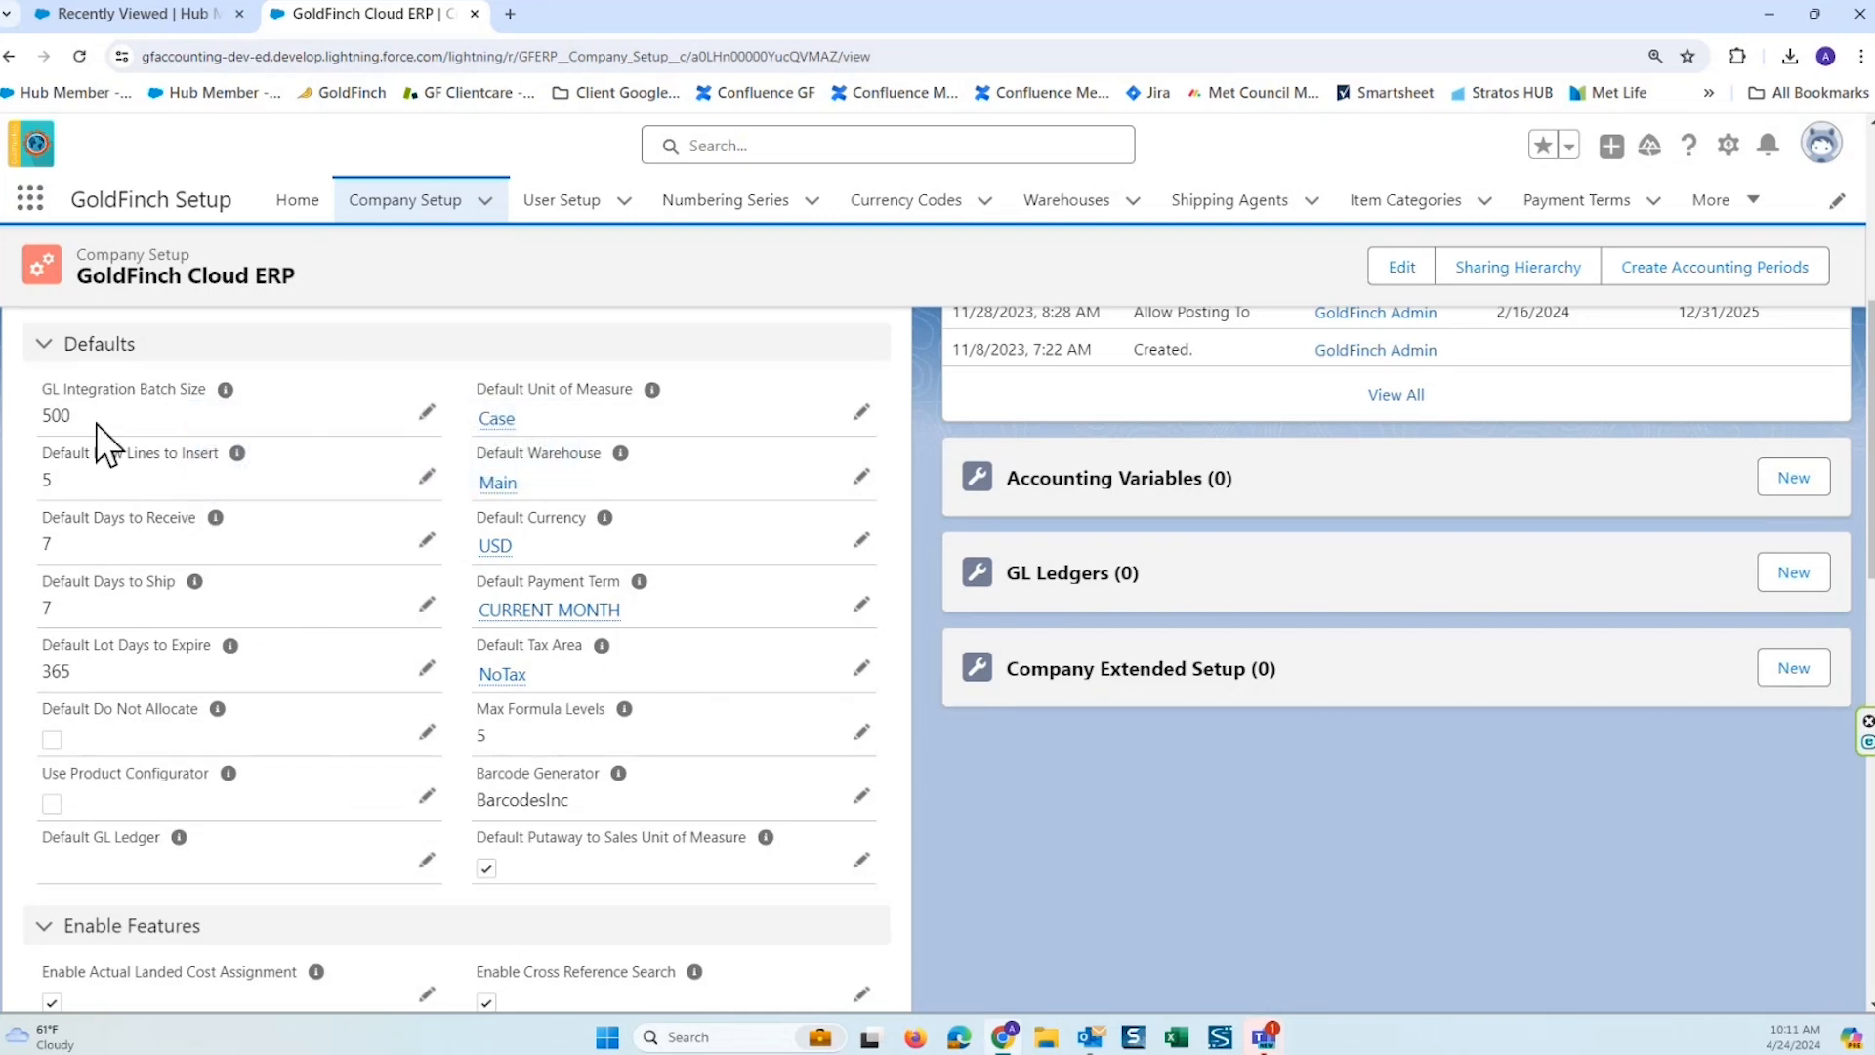
drag(37, 390, 218, 402)
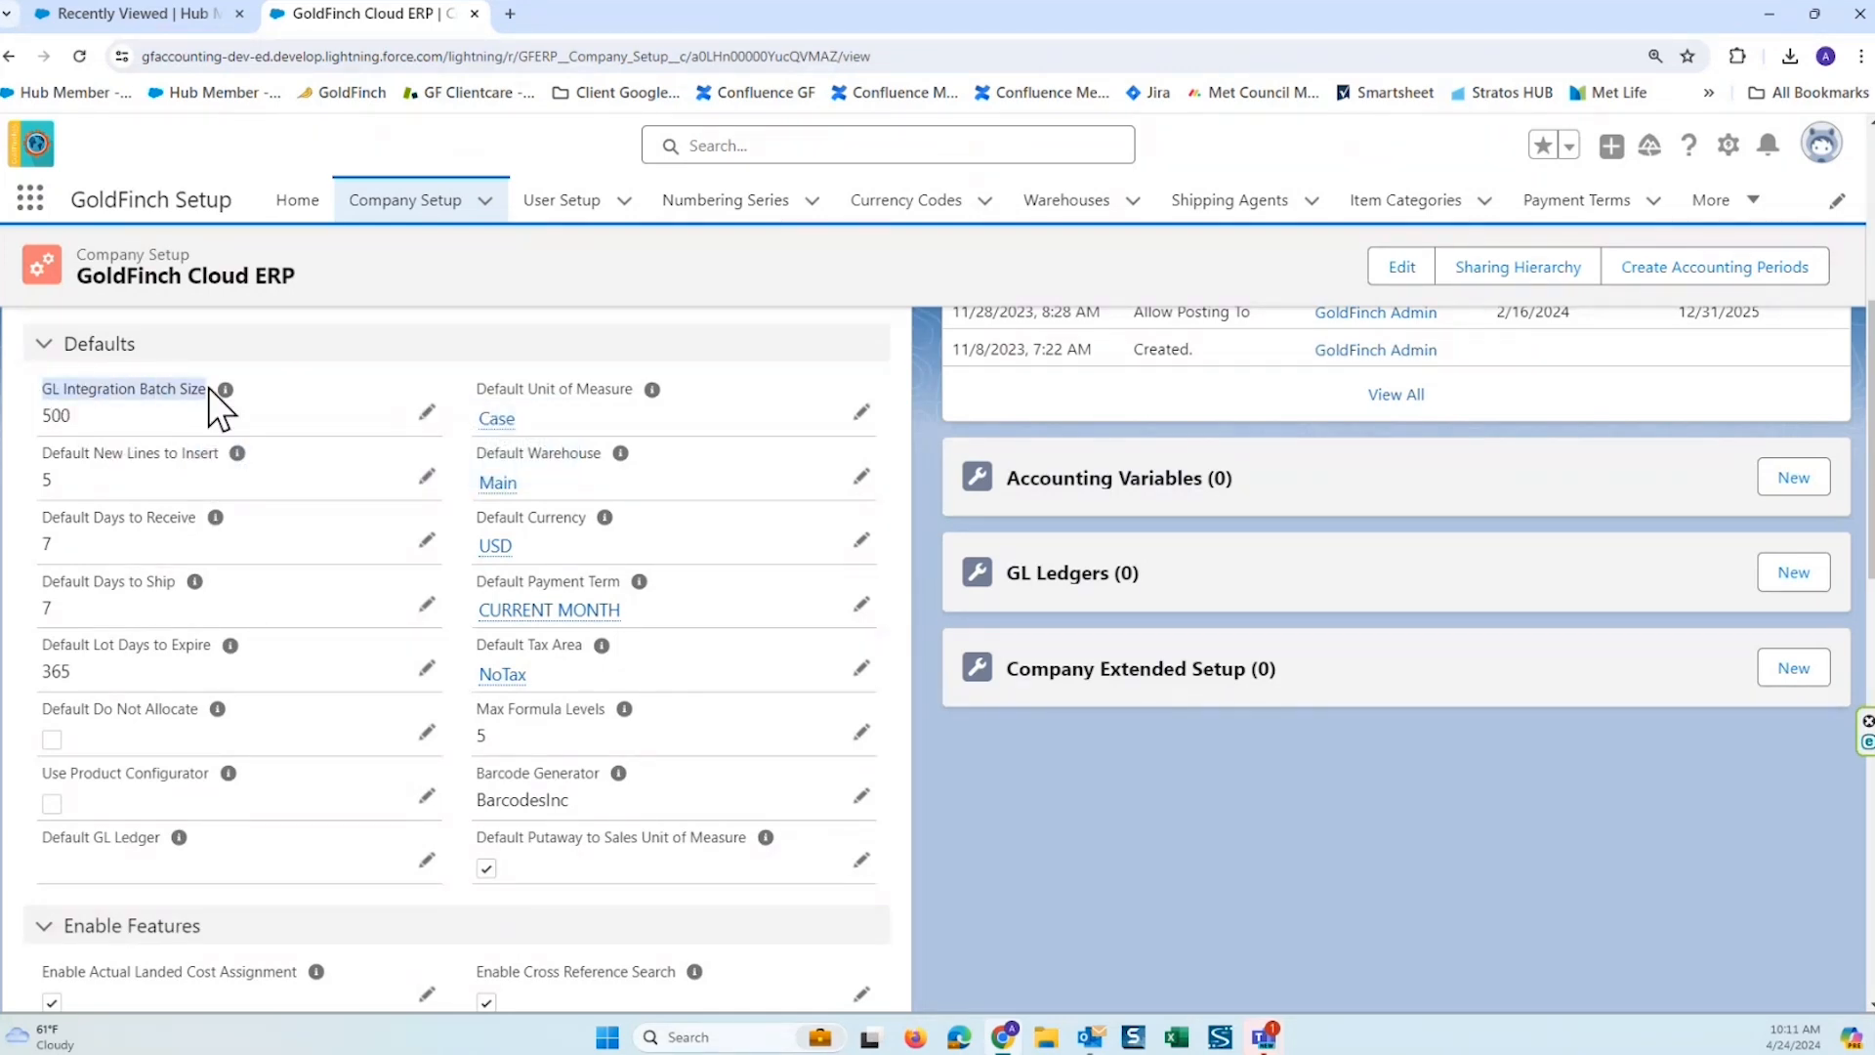
click(289, 405)
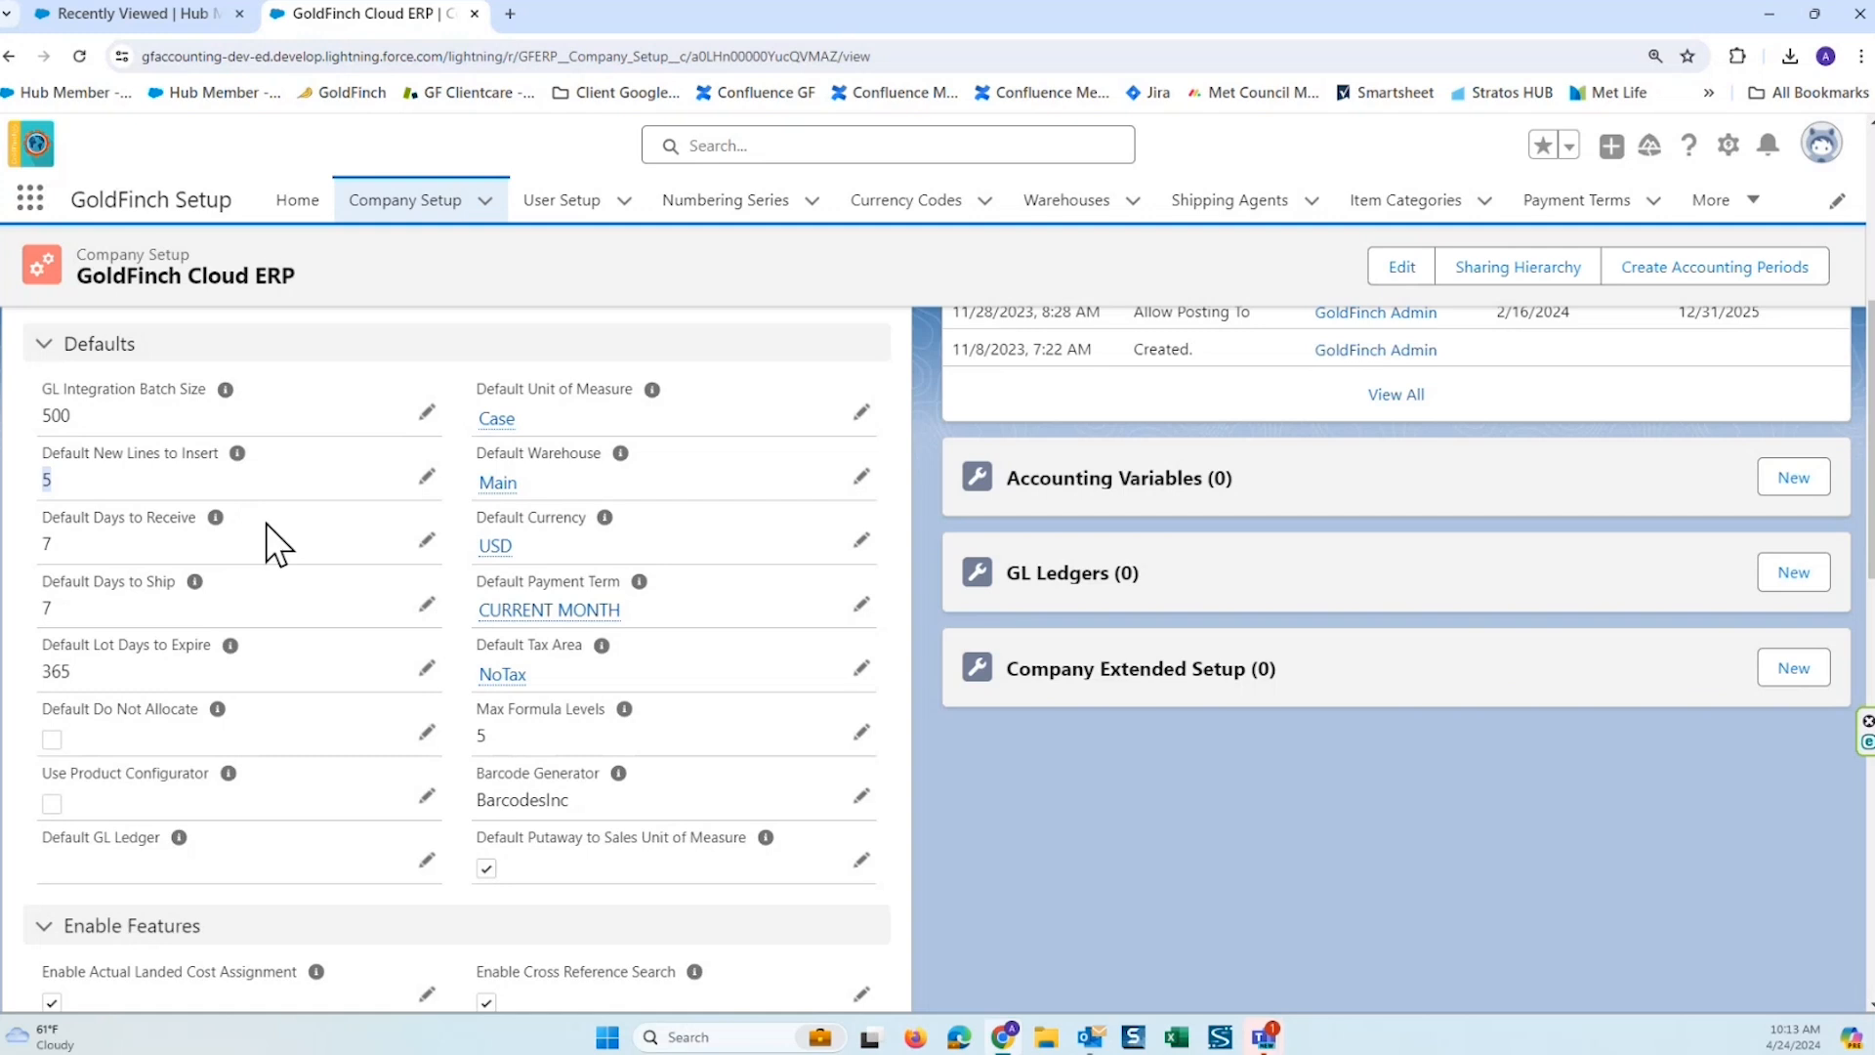
click(264, 665)
Review the Enable Features and Accounting sections, covering the posting dates and the default general ledger accounts.
scroll(803, 721, down, 2)
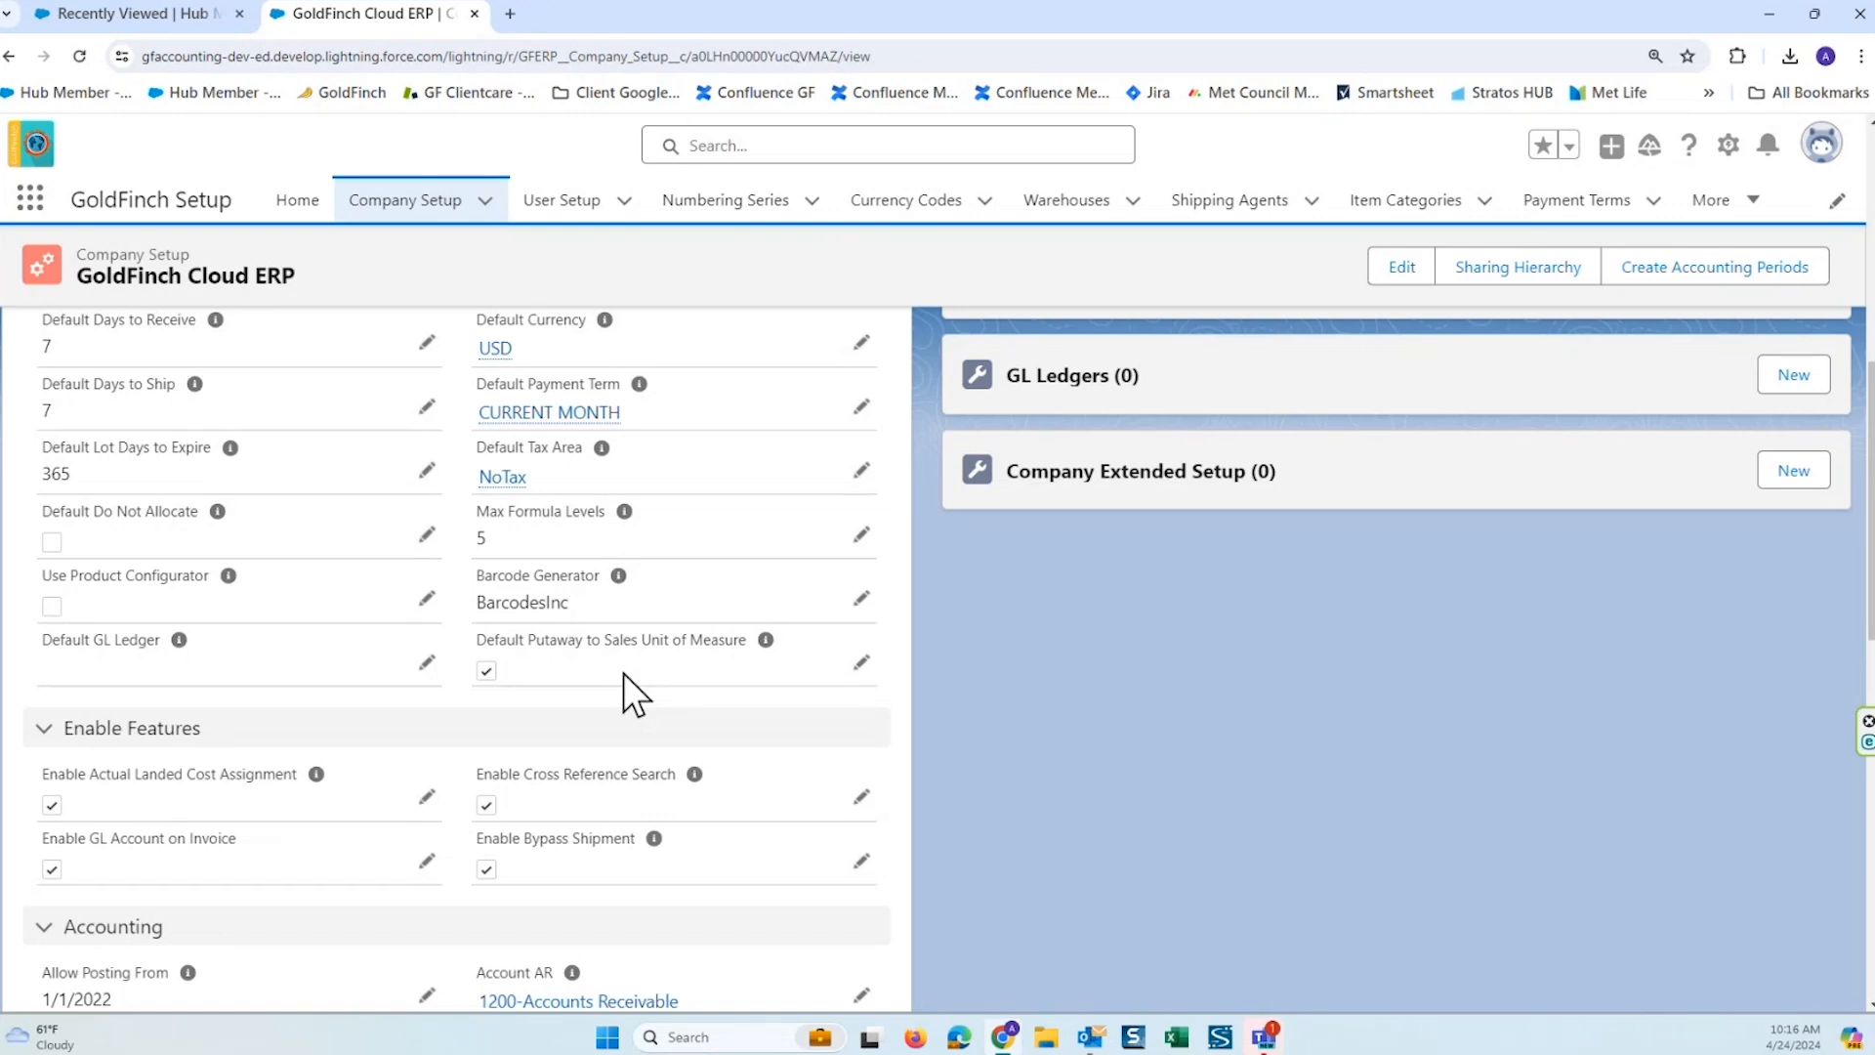
scroll(781, 605, down, 4)
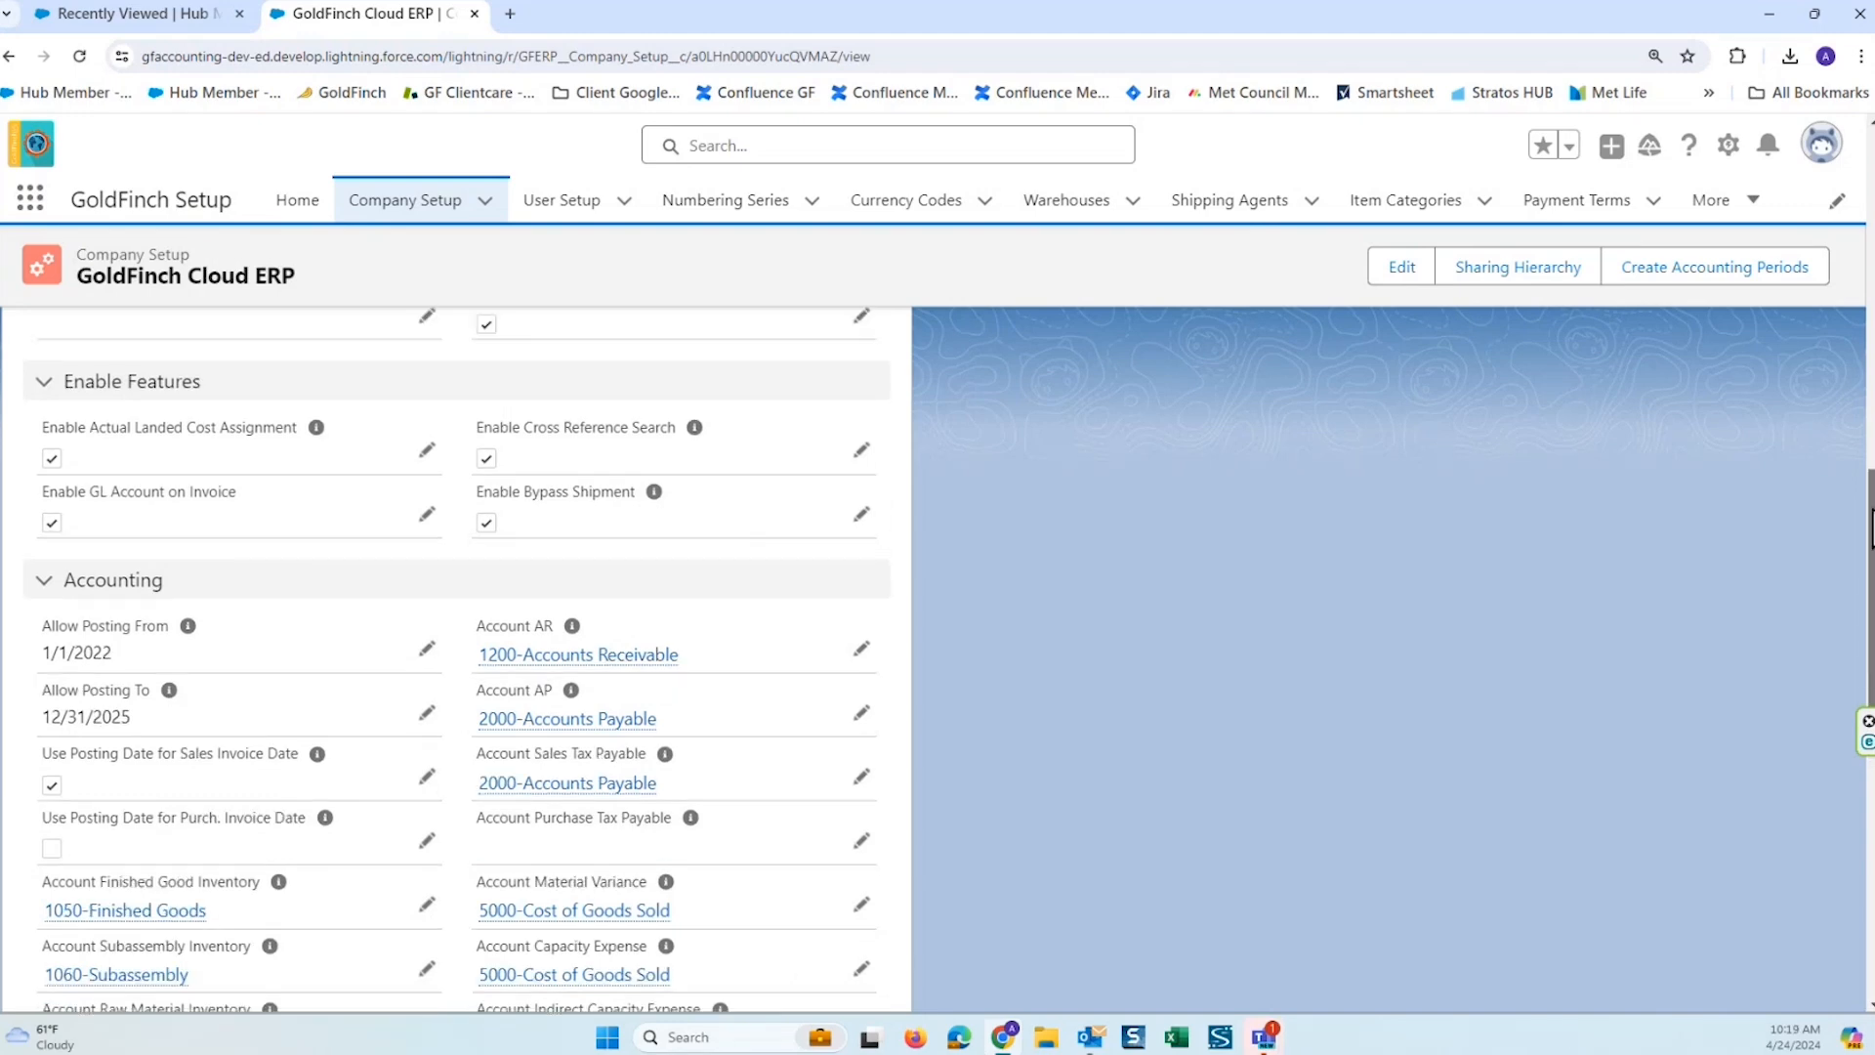
scroll(1870, 547, down, 1)
scroll(1870, 549, down, 2)
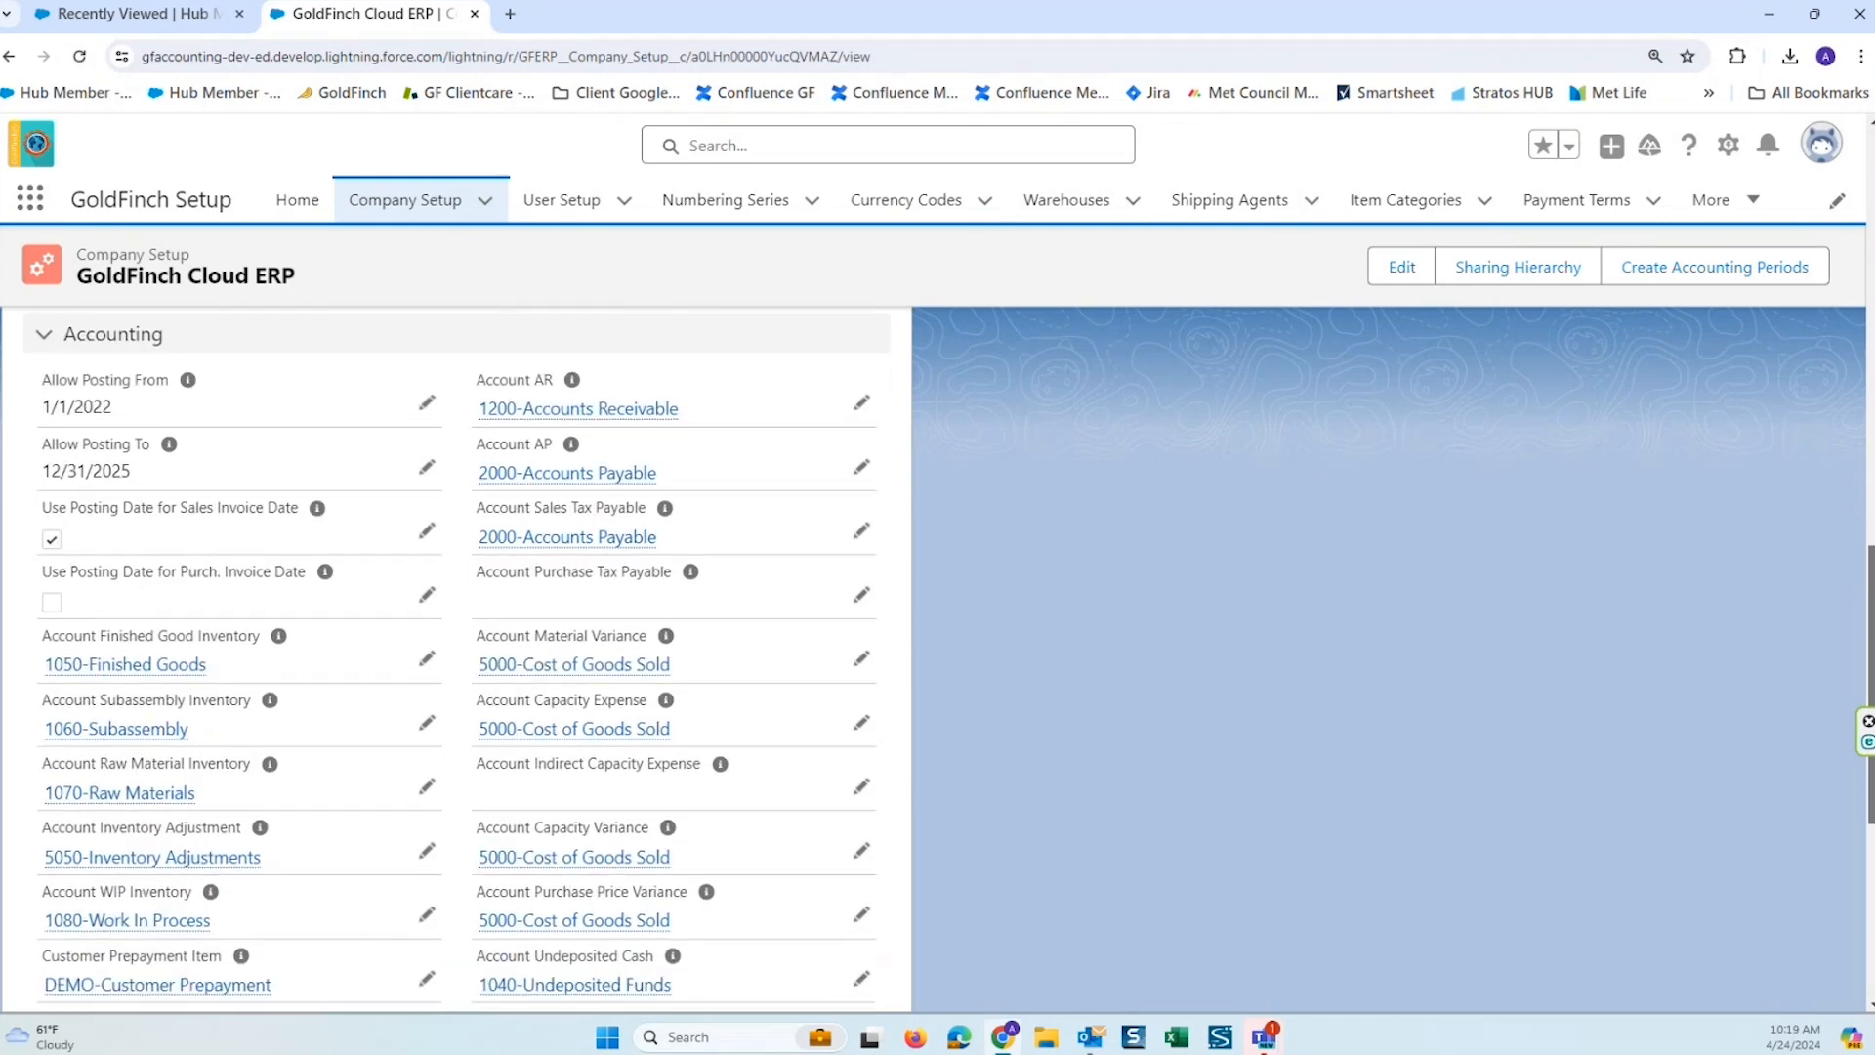
scroll(457, 654, down, 2)
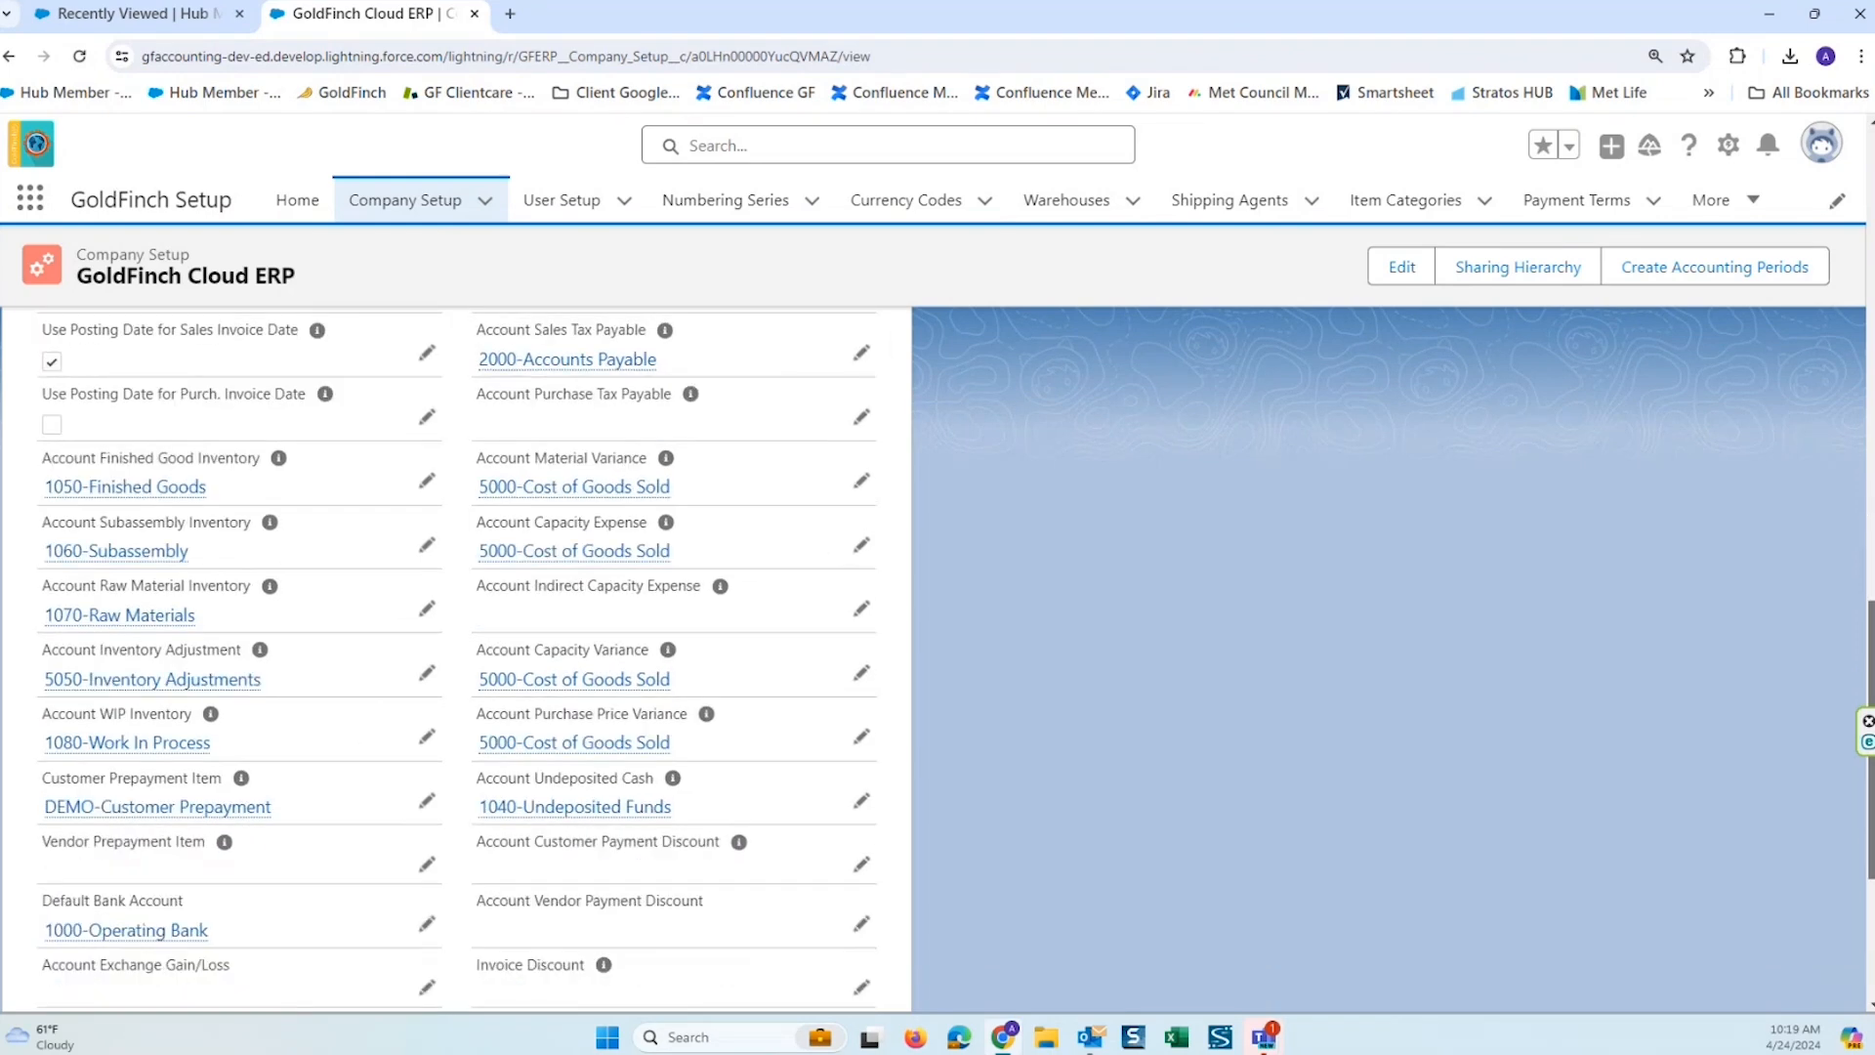
drag(1871, 660, 1872, 611)
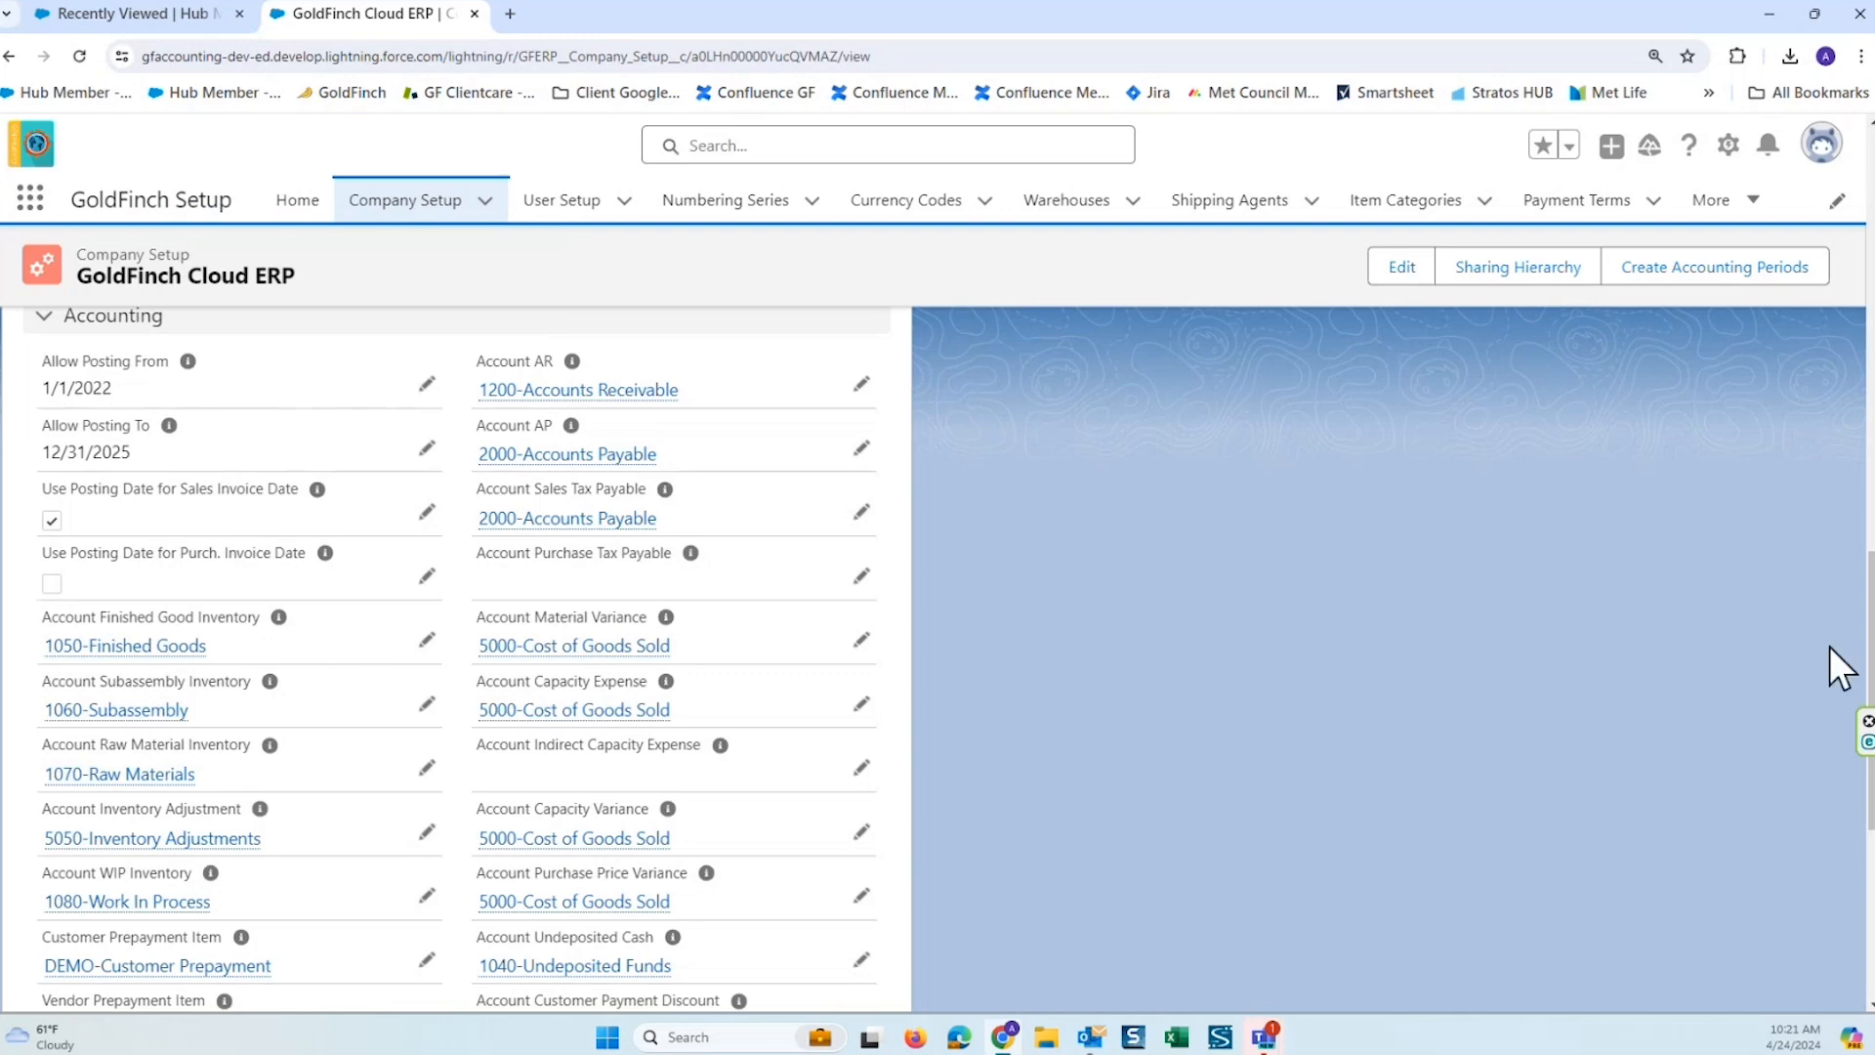
drag(1871, 652, 1871, 662)
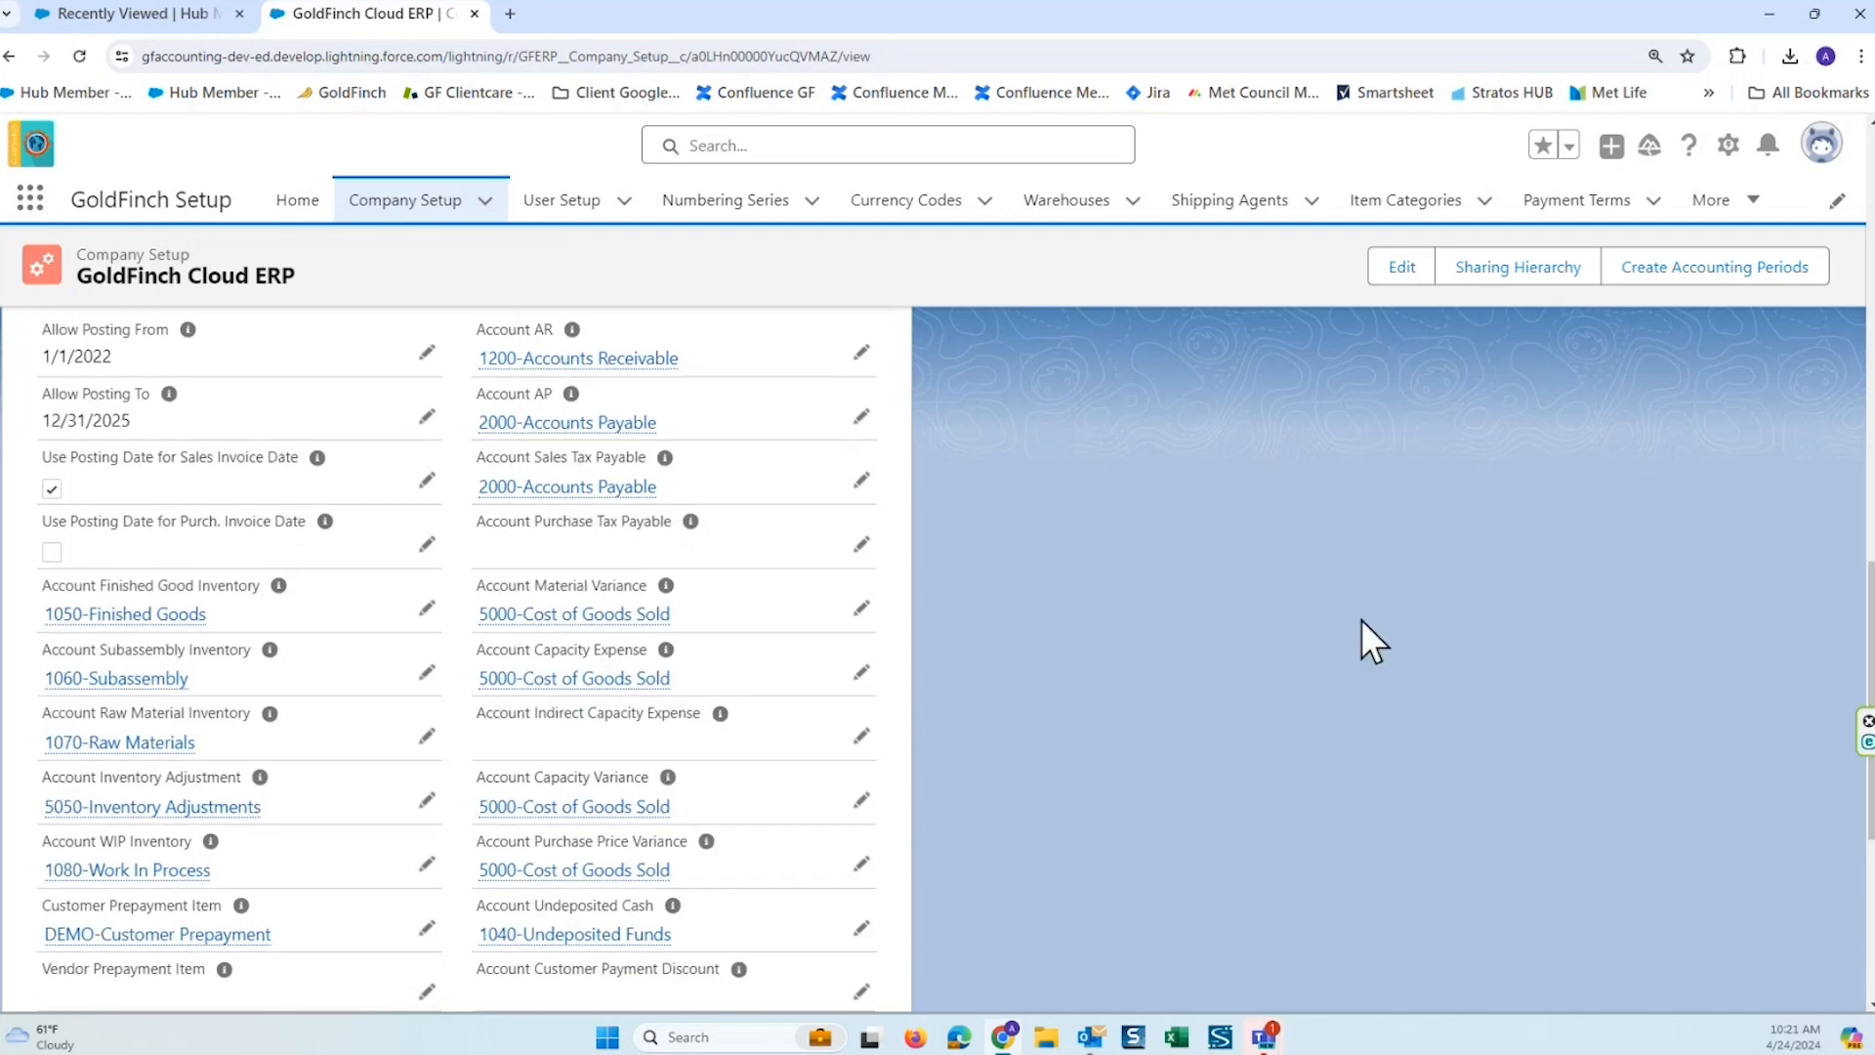
mouse_move(313, 576)
scroll(422, 425, down, 1)
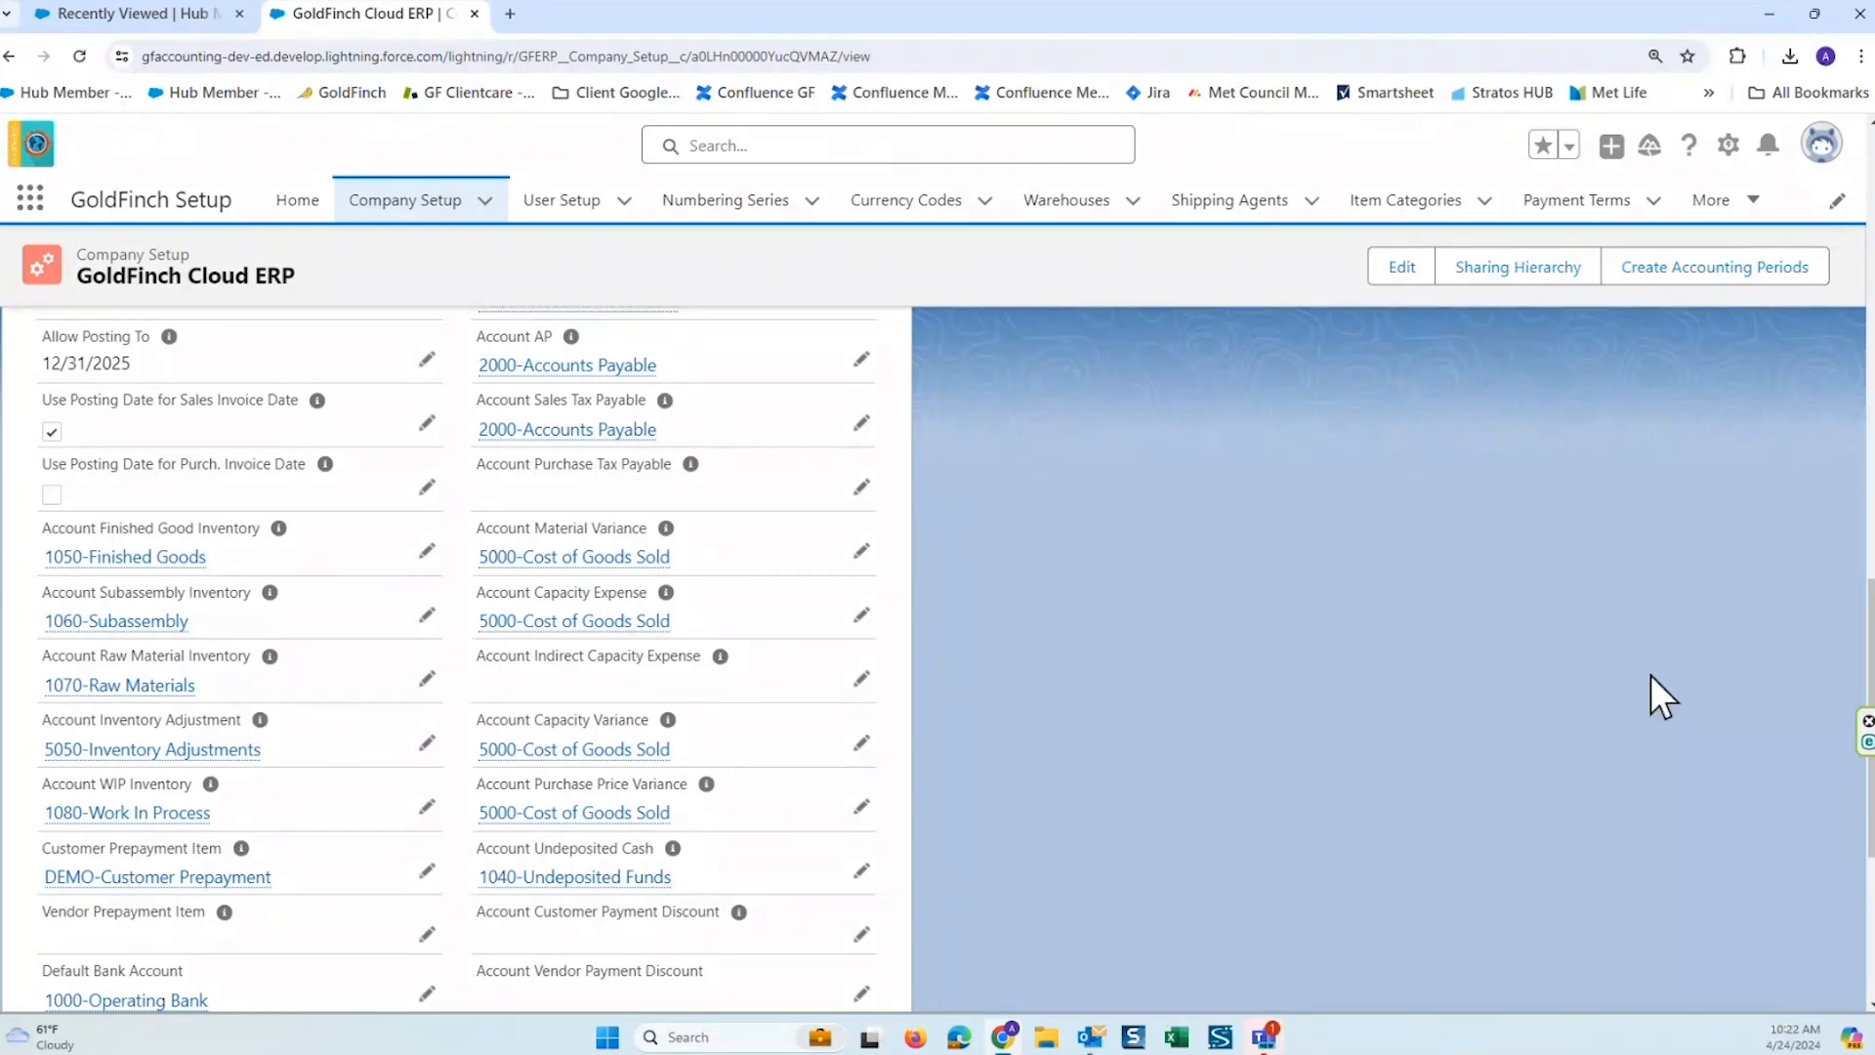
scroll(1651, 676, down, 3)
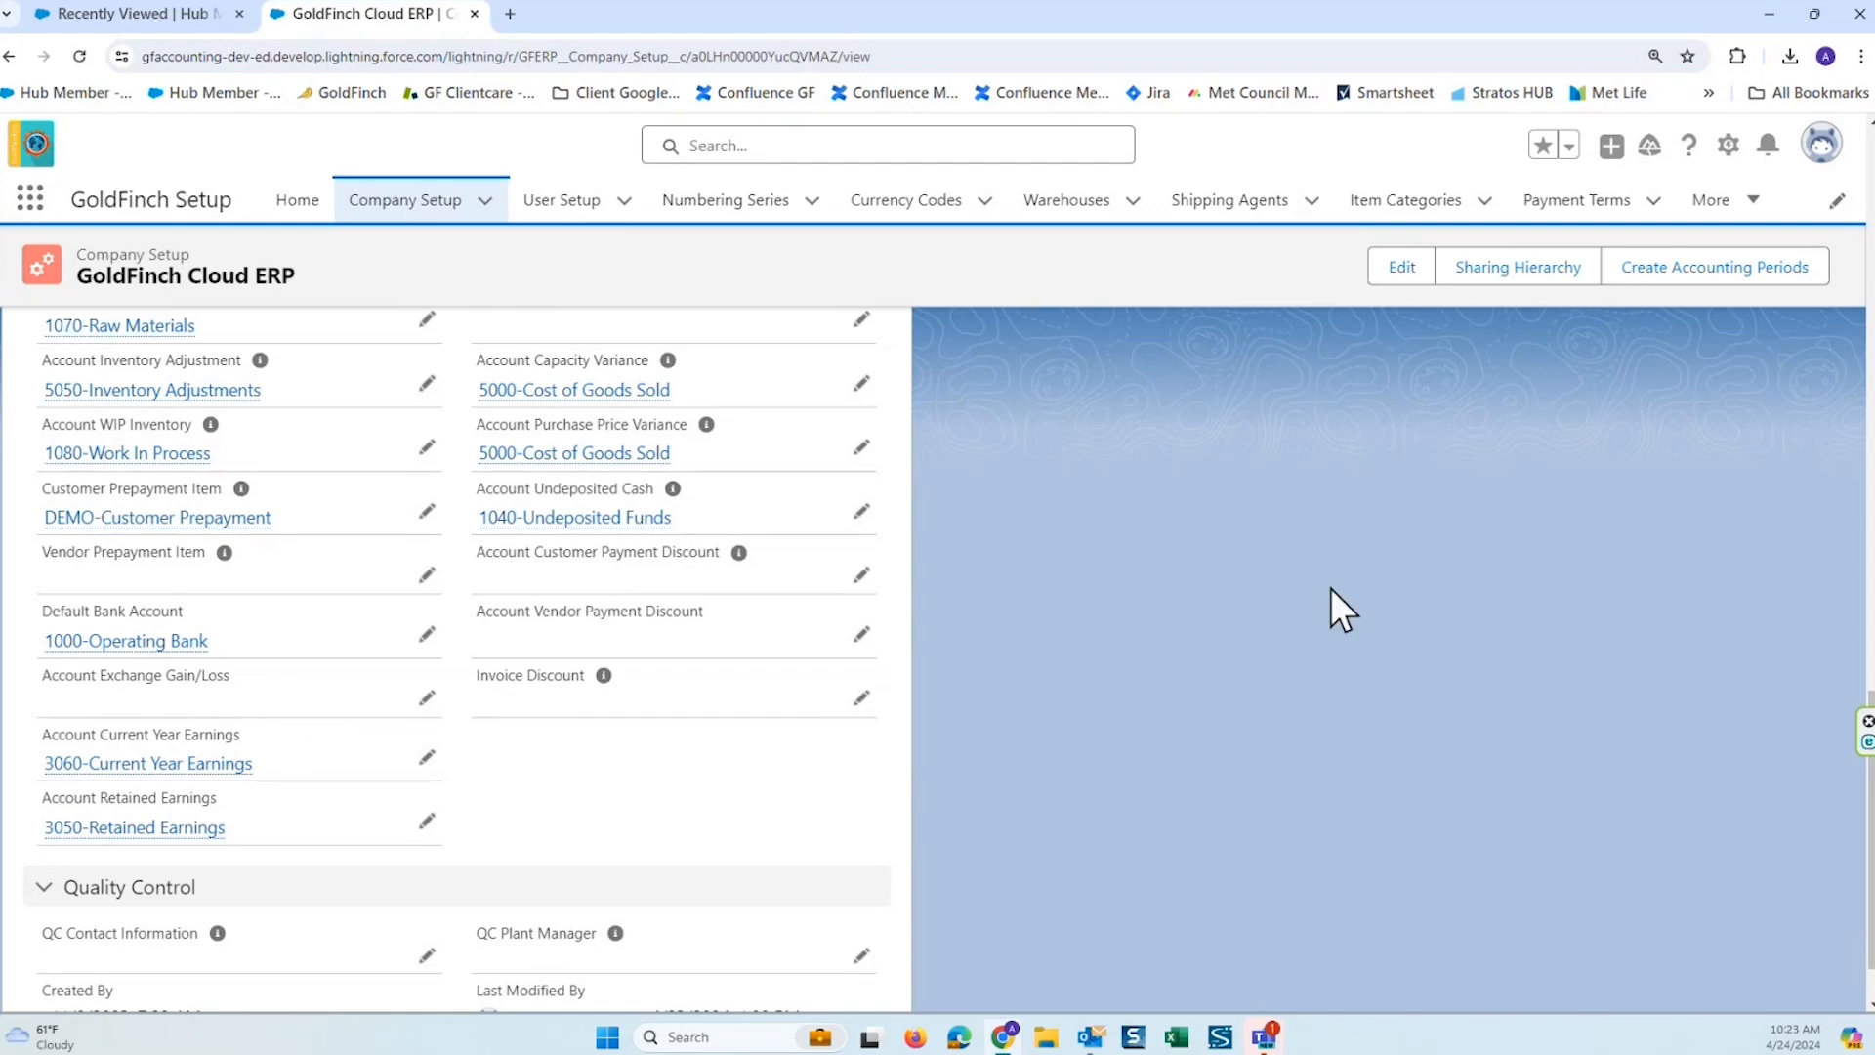
scroll(1331, 589, up, 2)
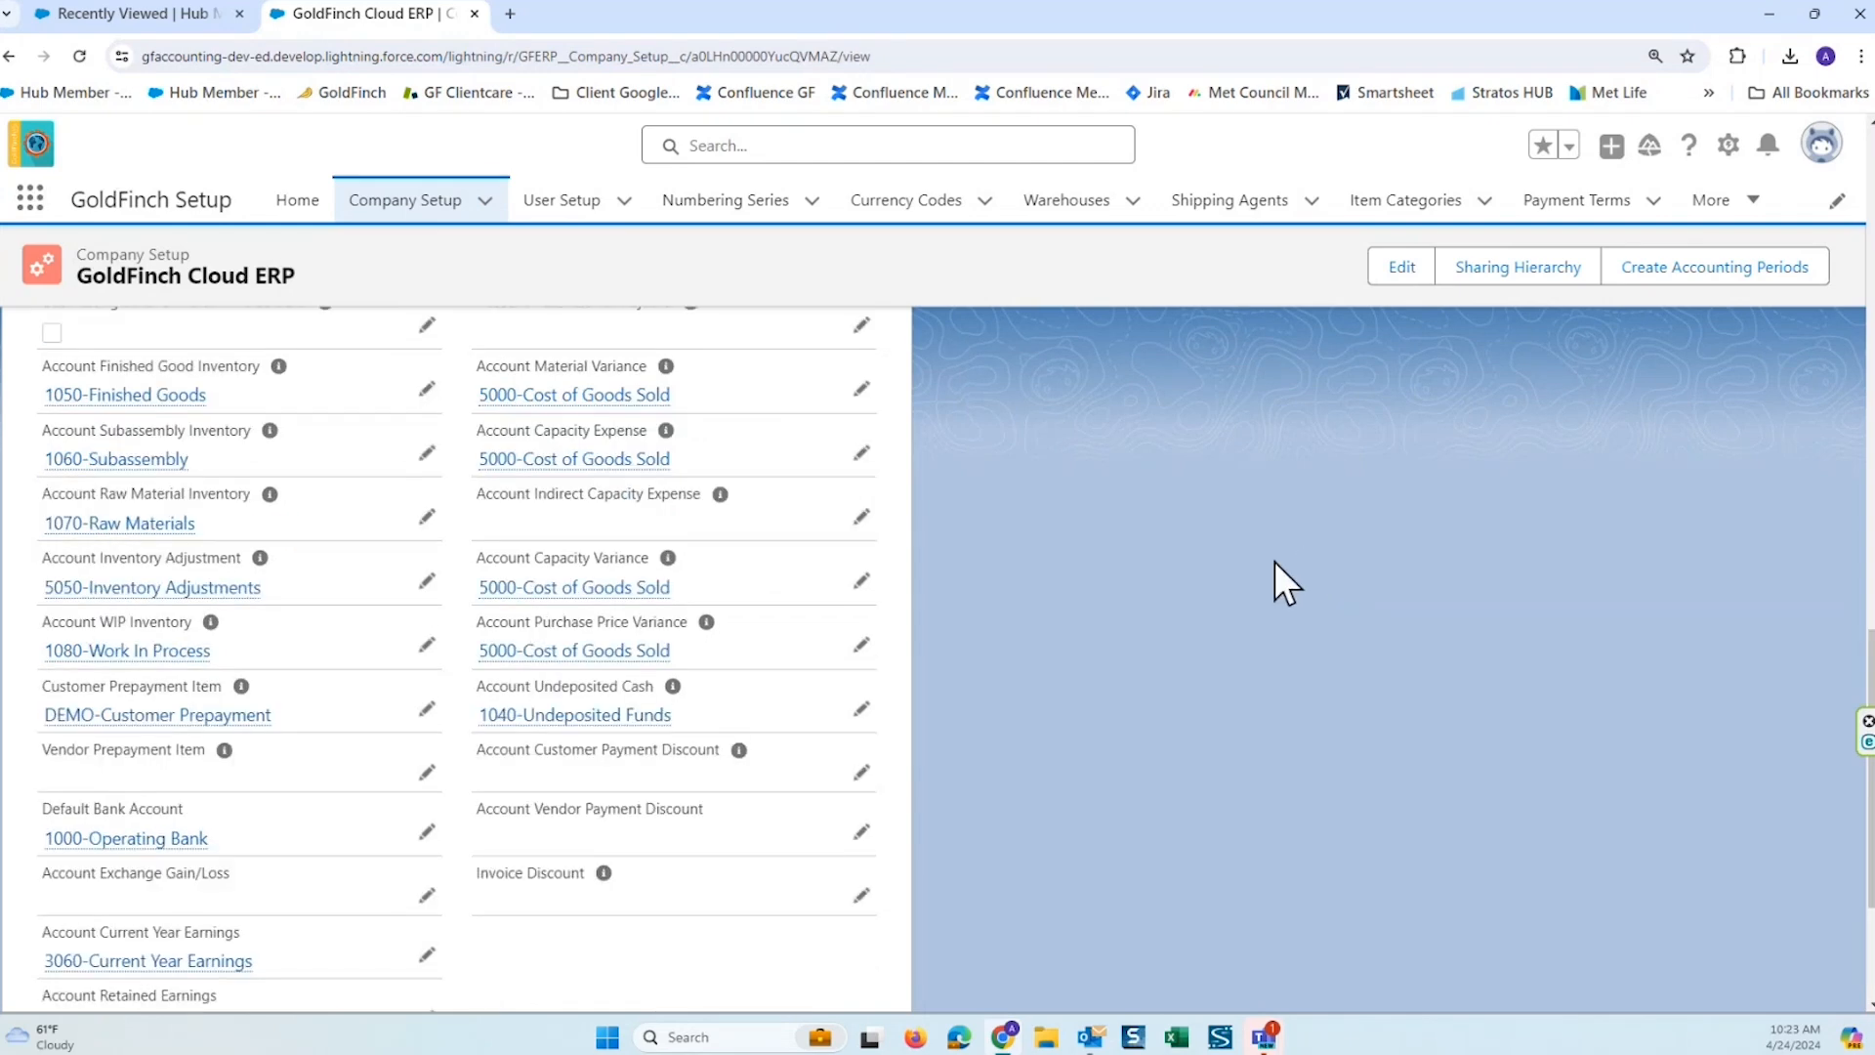
scroll(1275, 563, down, 2)
scroll(1262, 566, up, 9)
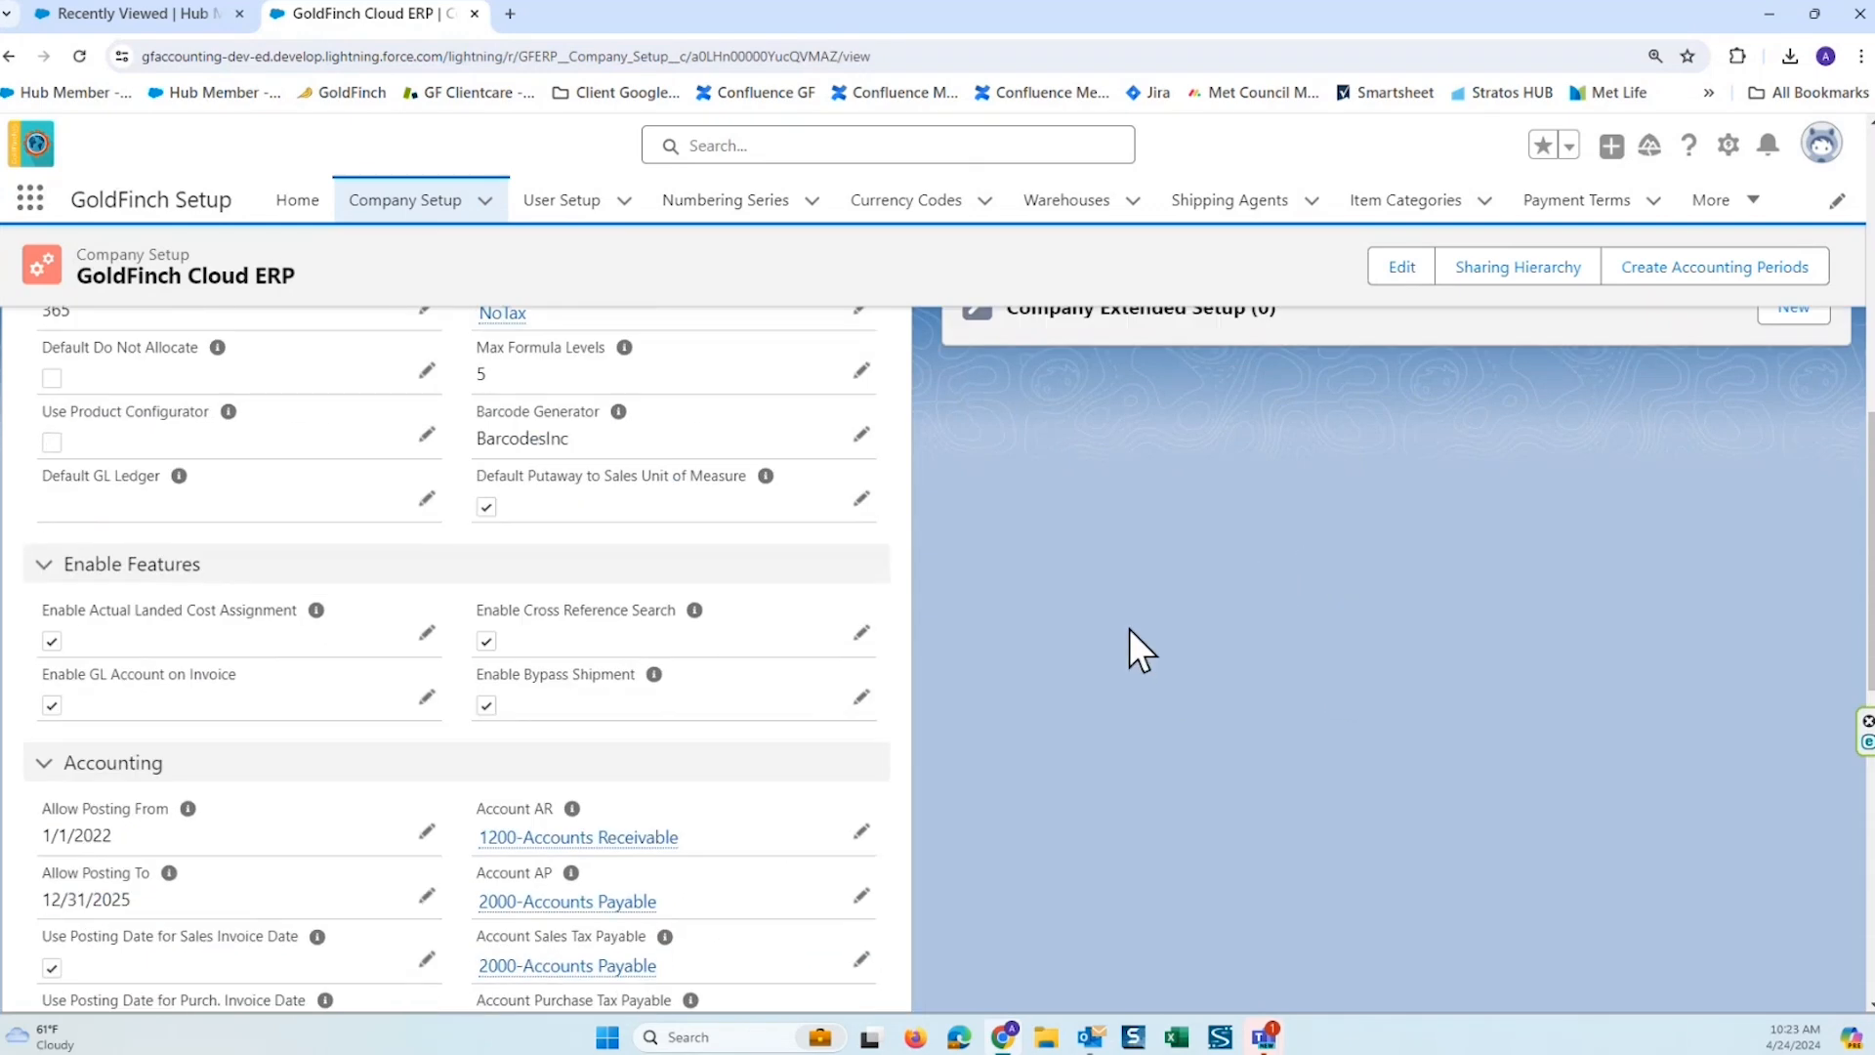
scroll(1129, 629, down, 4)
scroll(1058, 629, up, 2)
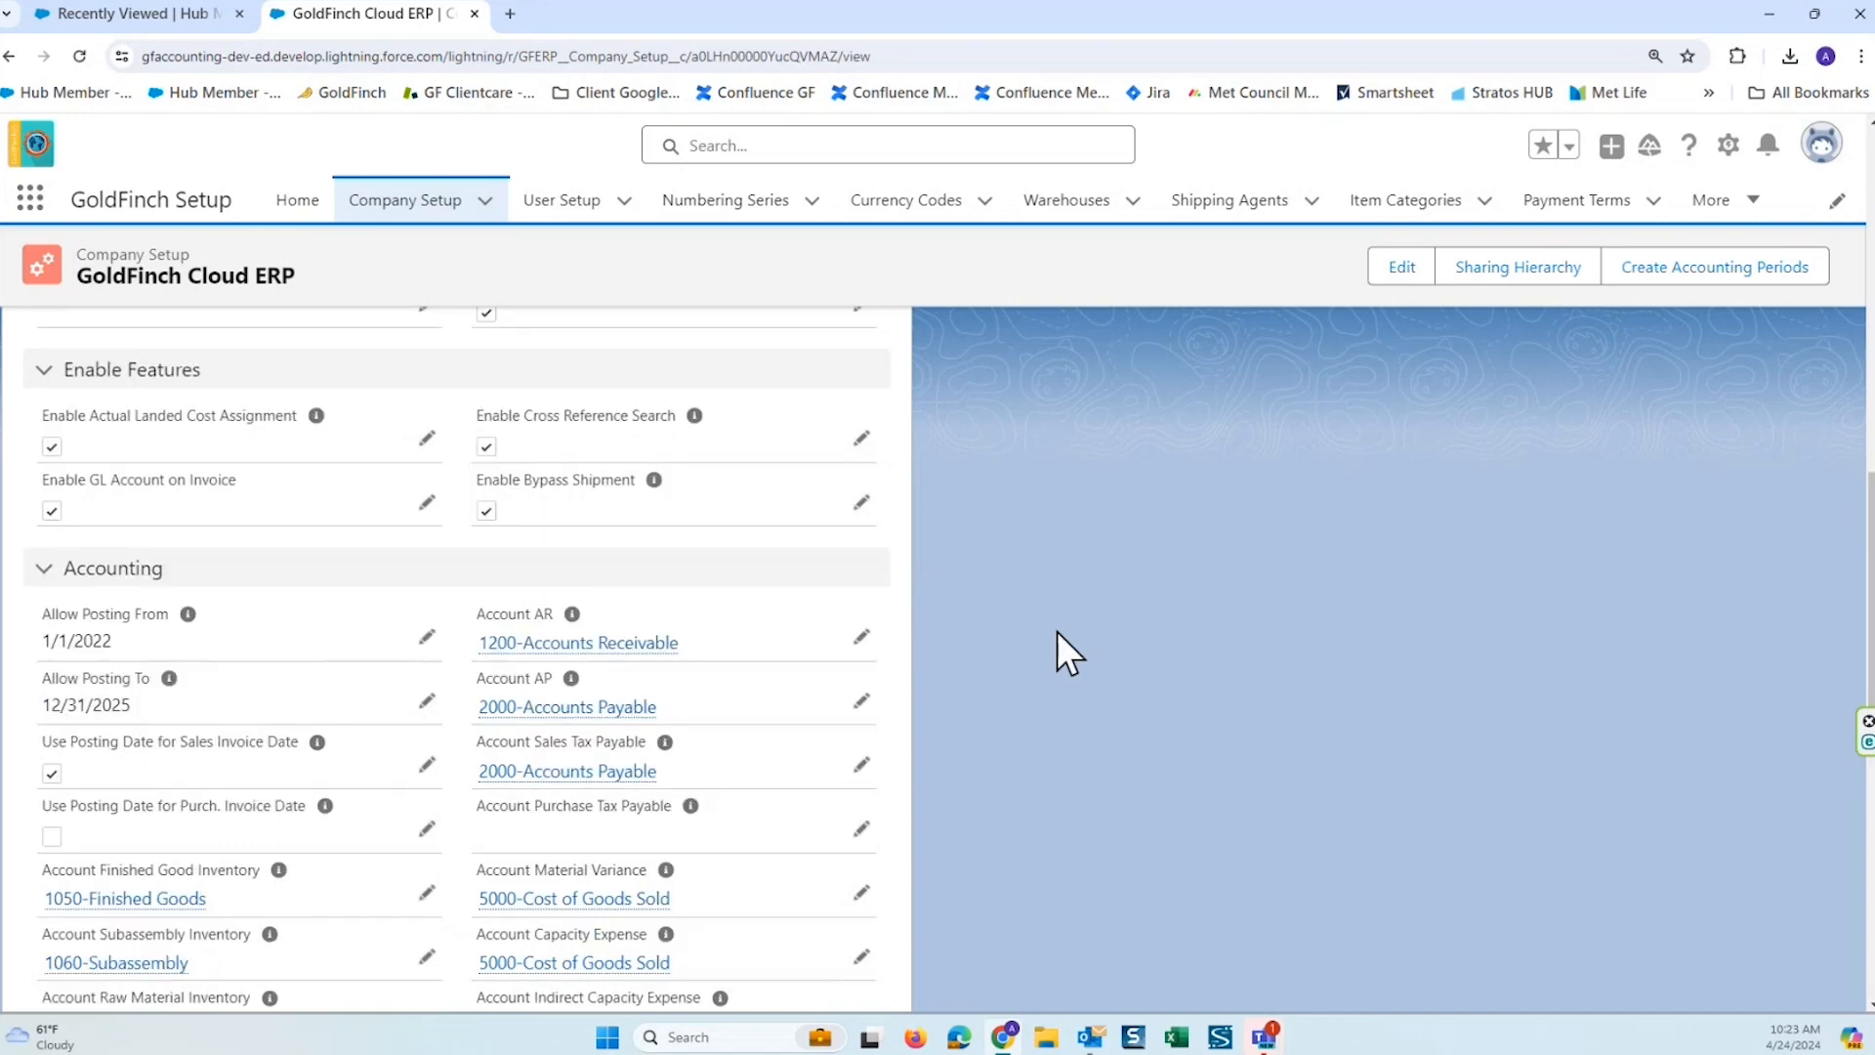
scroll(1116, 660, up, 12)
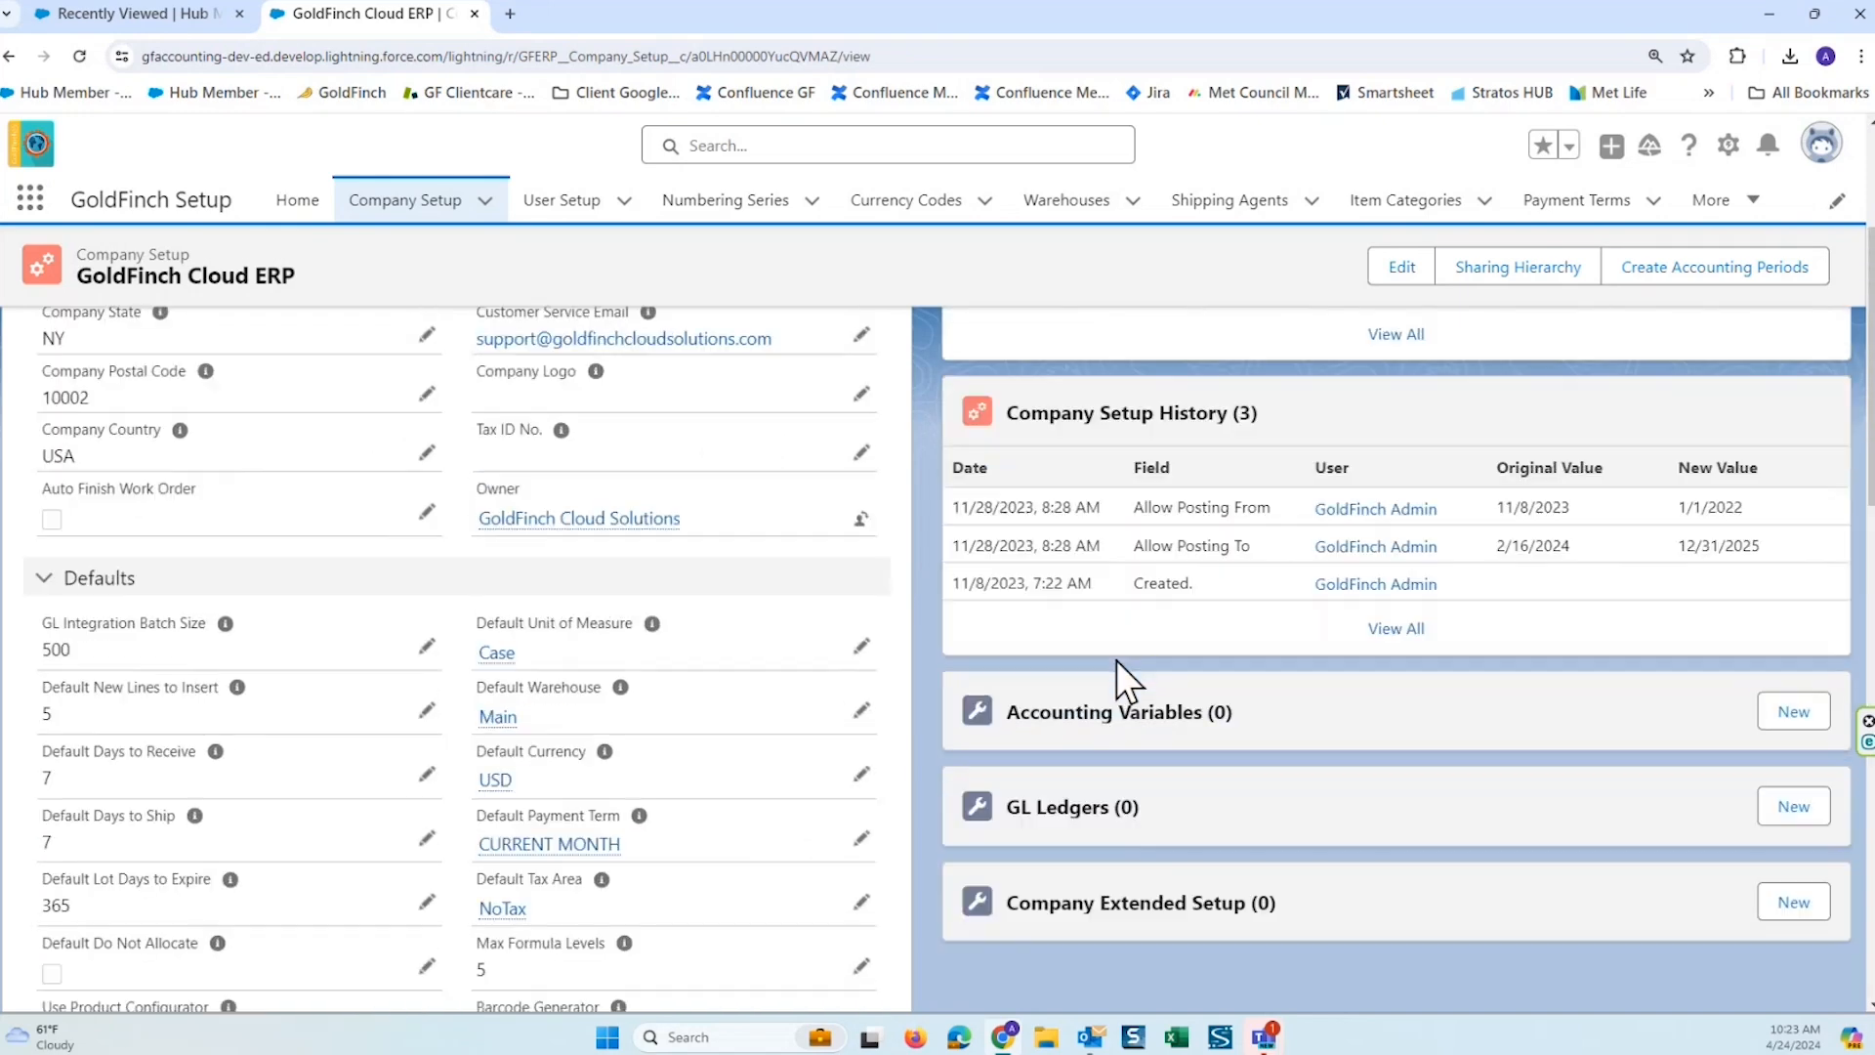
scroll(1116, 660, up, 2)
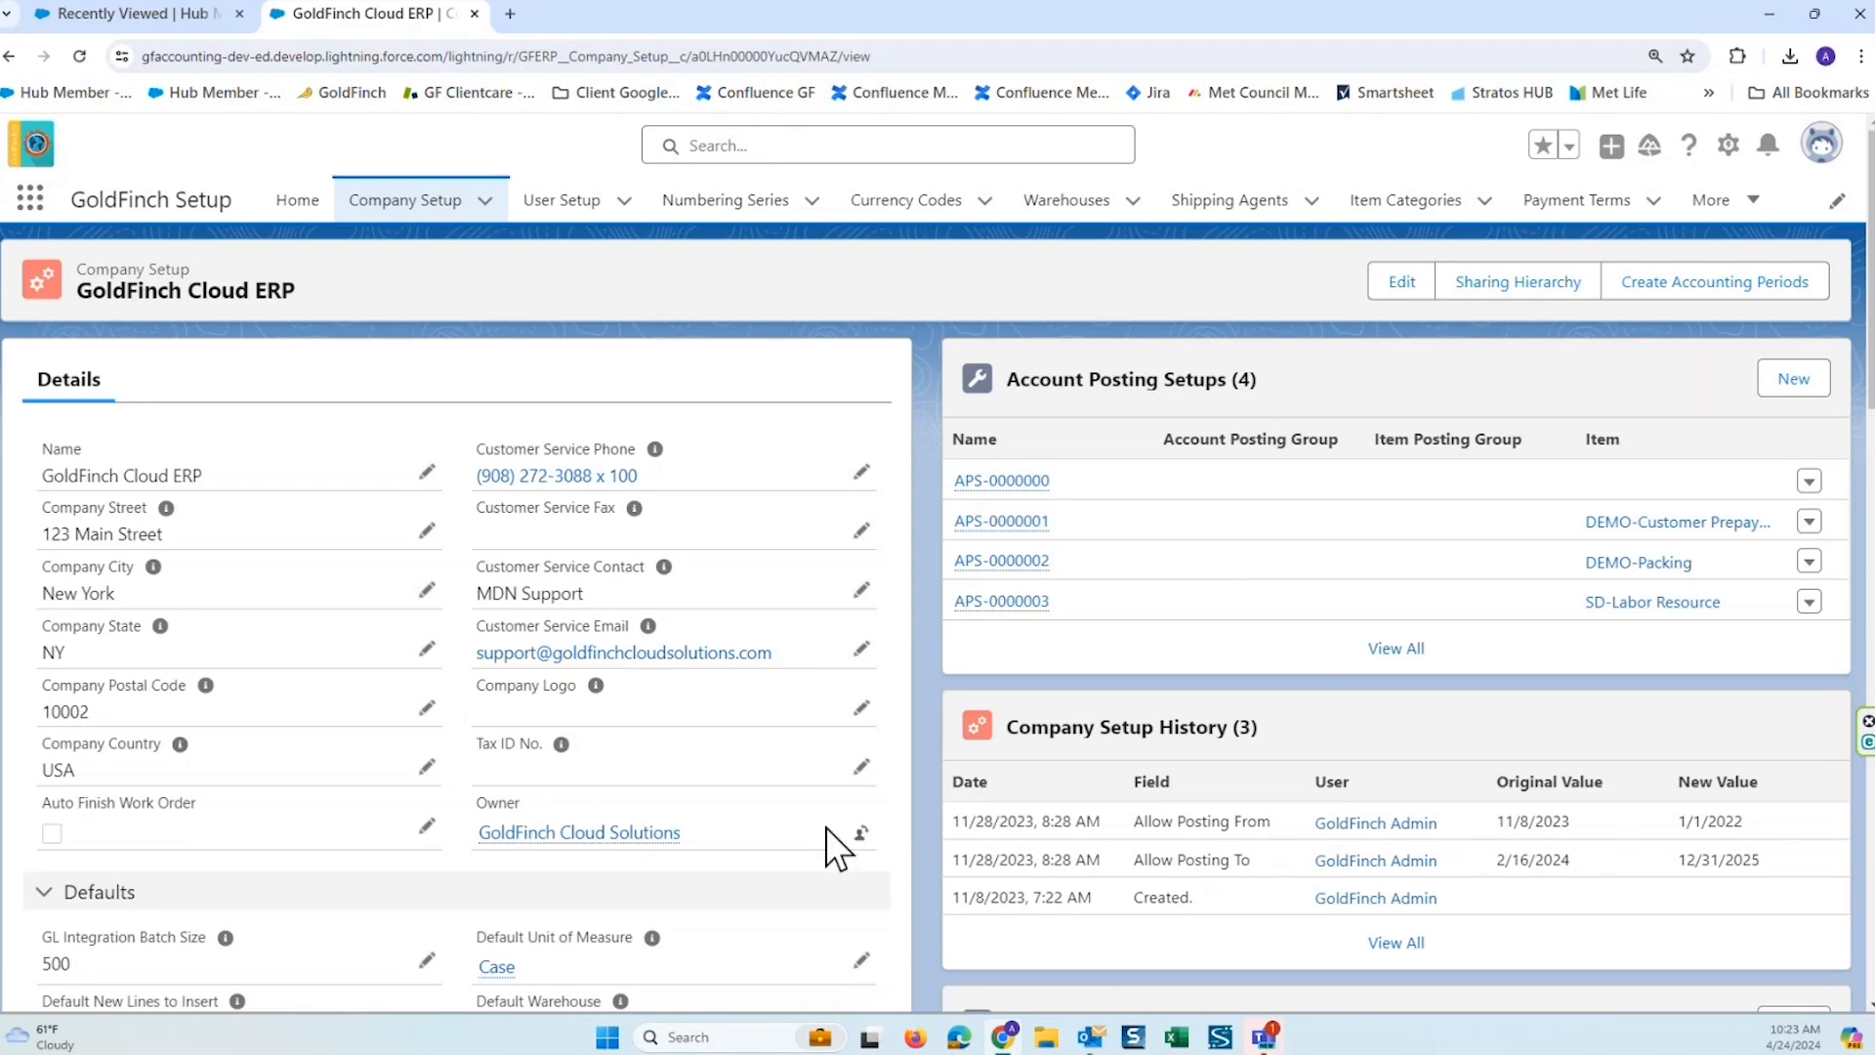
scroll(801, 895, down, 10)
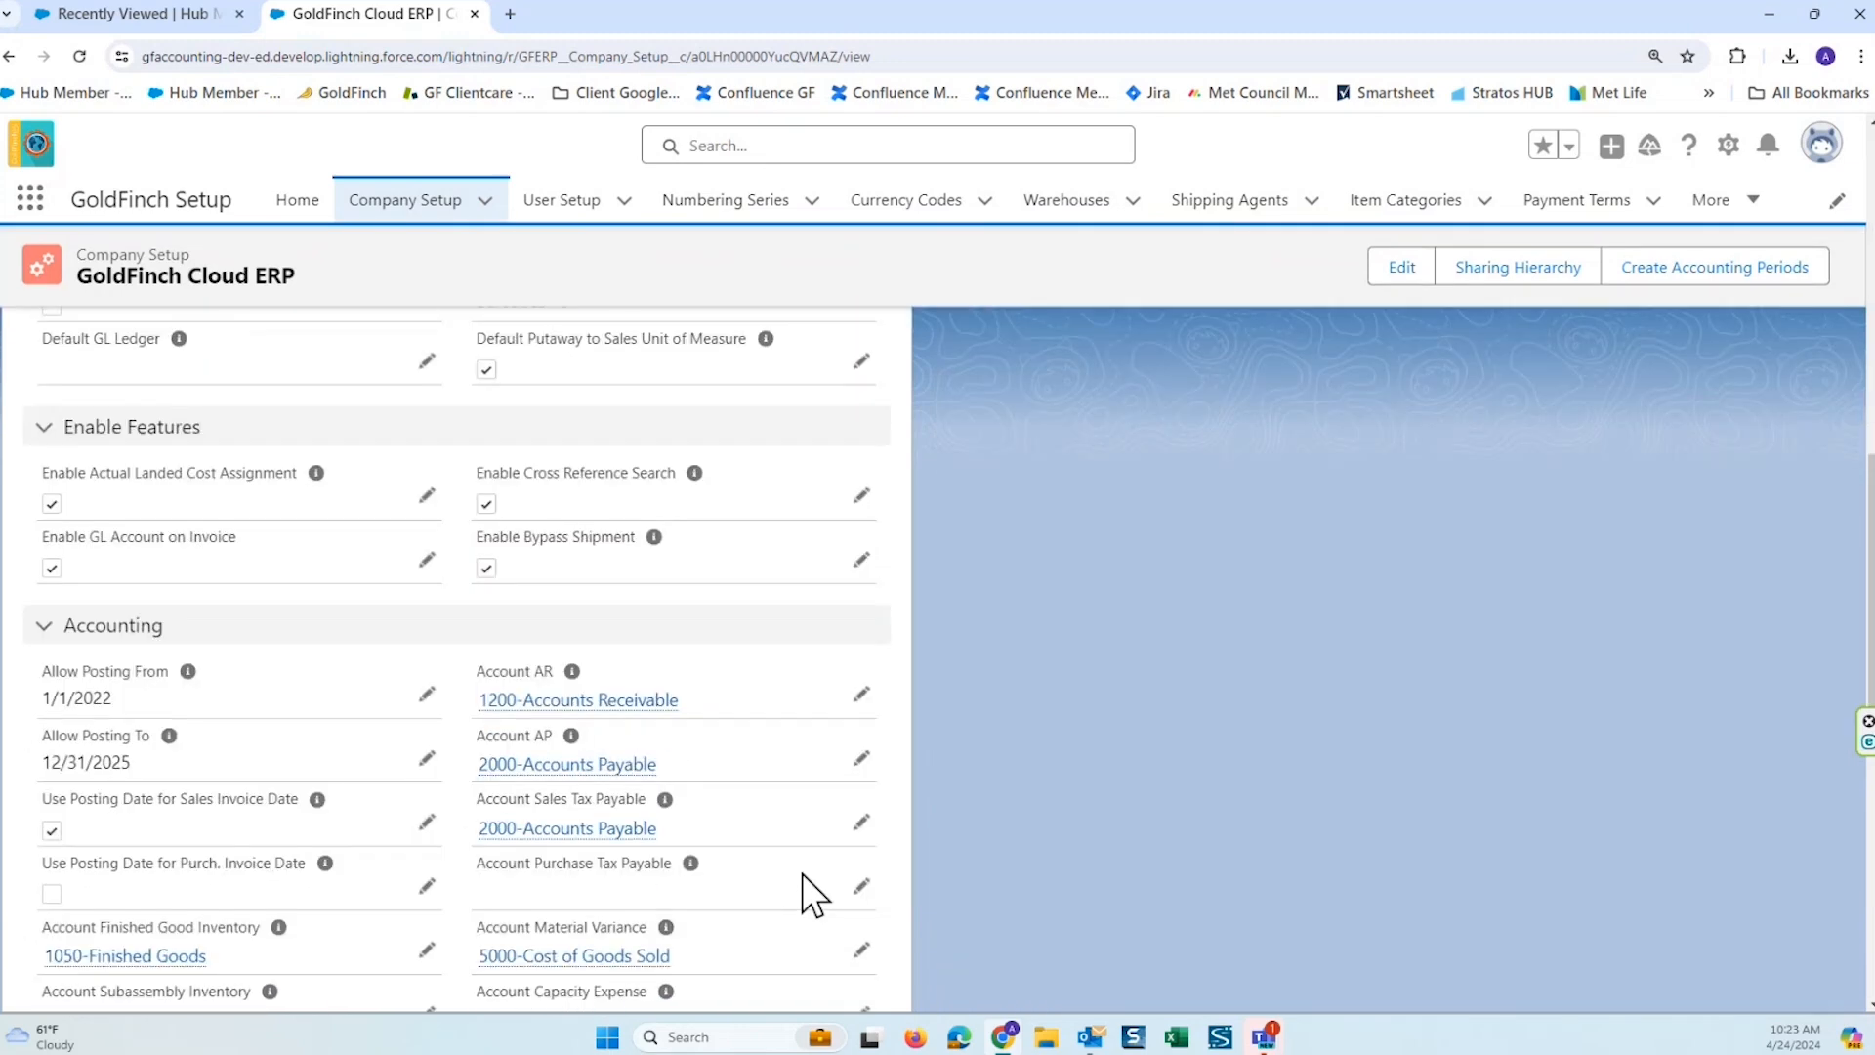
scroll(801, 873, down, 1)
Open the full list of account posting setups and widen its Account Sales, Account COGS and Account Sales Return columns.
scroll(956, 594, up, 5)
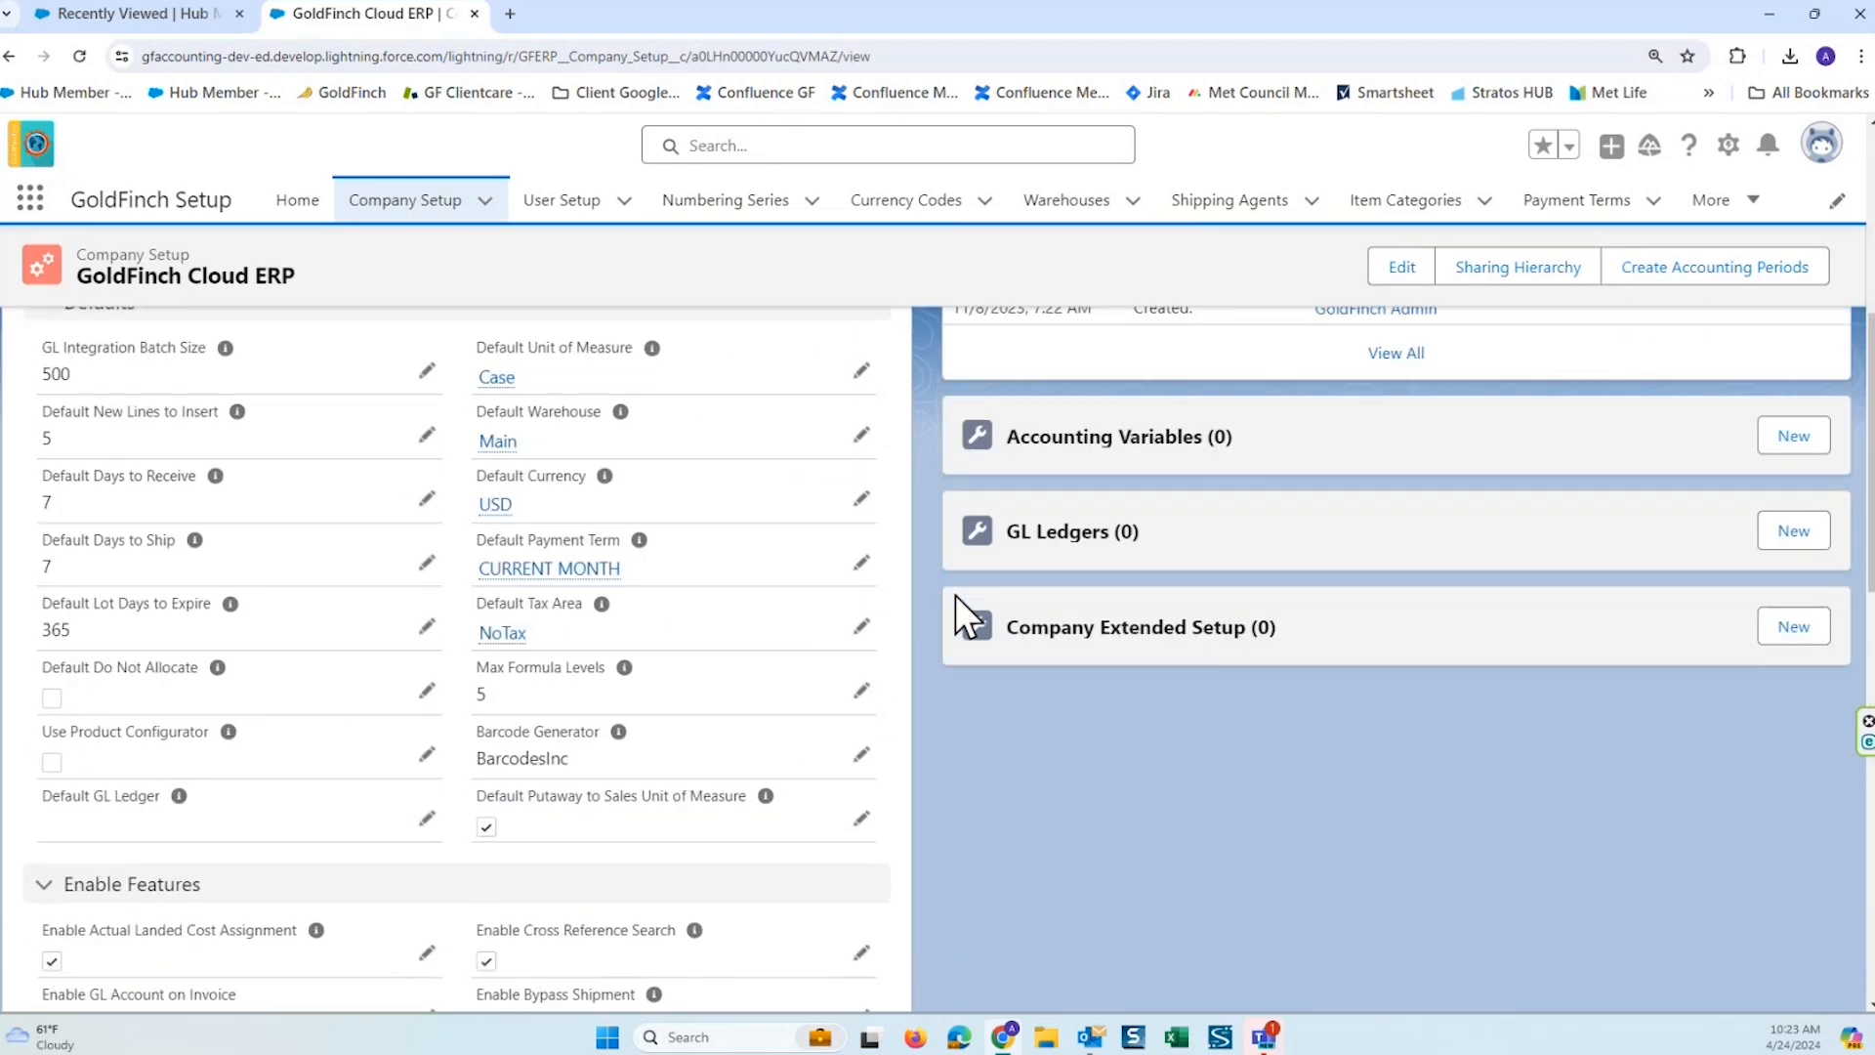
scroll(955, 595, up, 5)
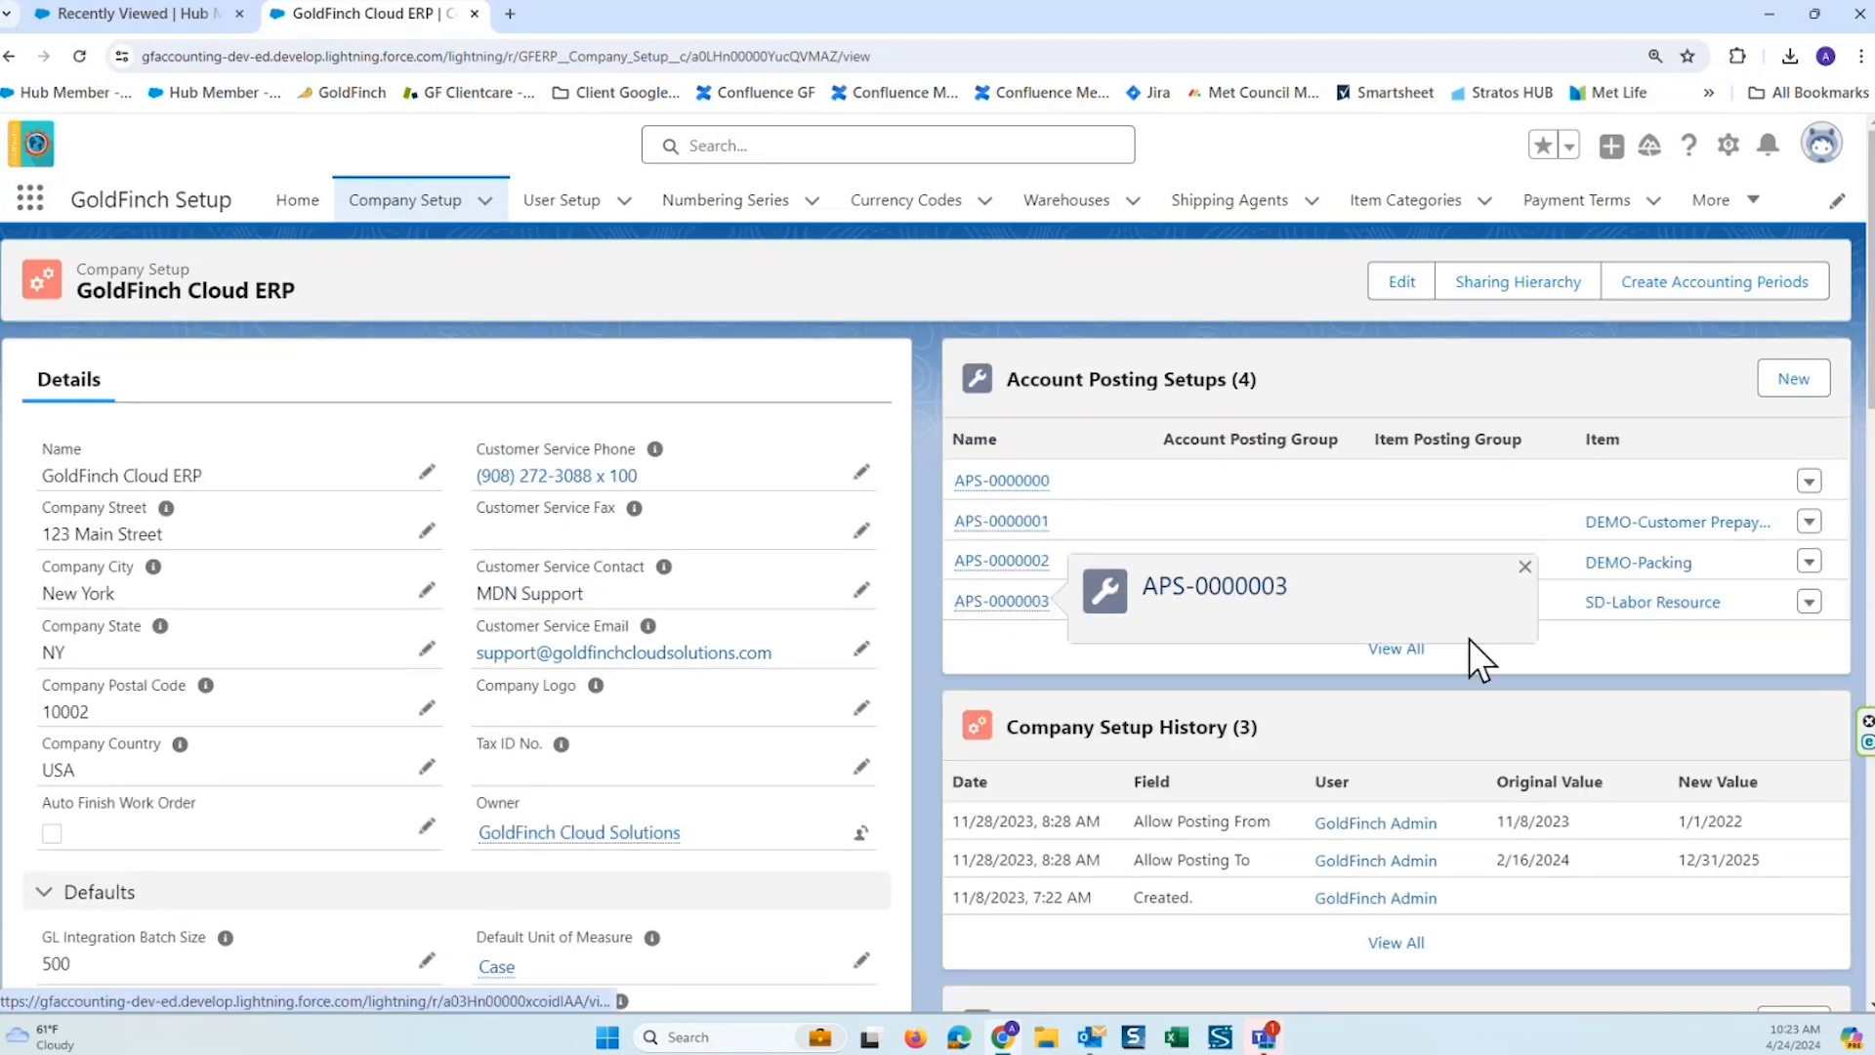
click(1384, 653)
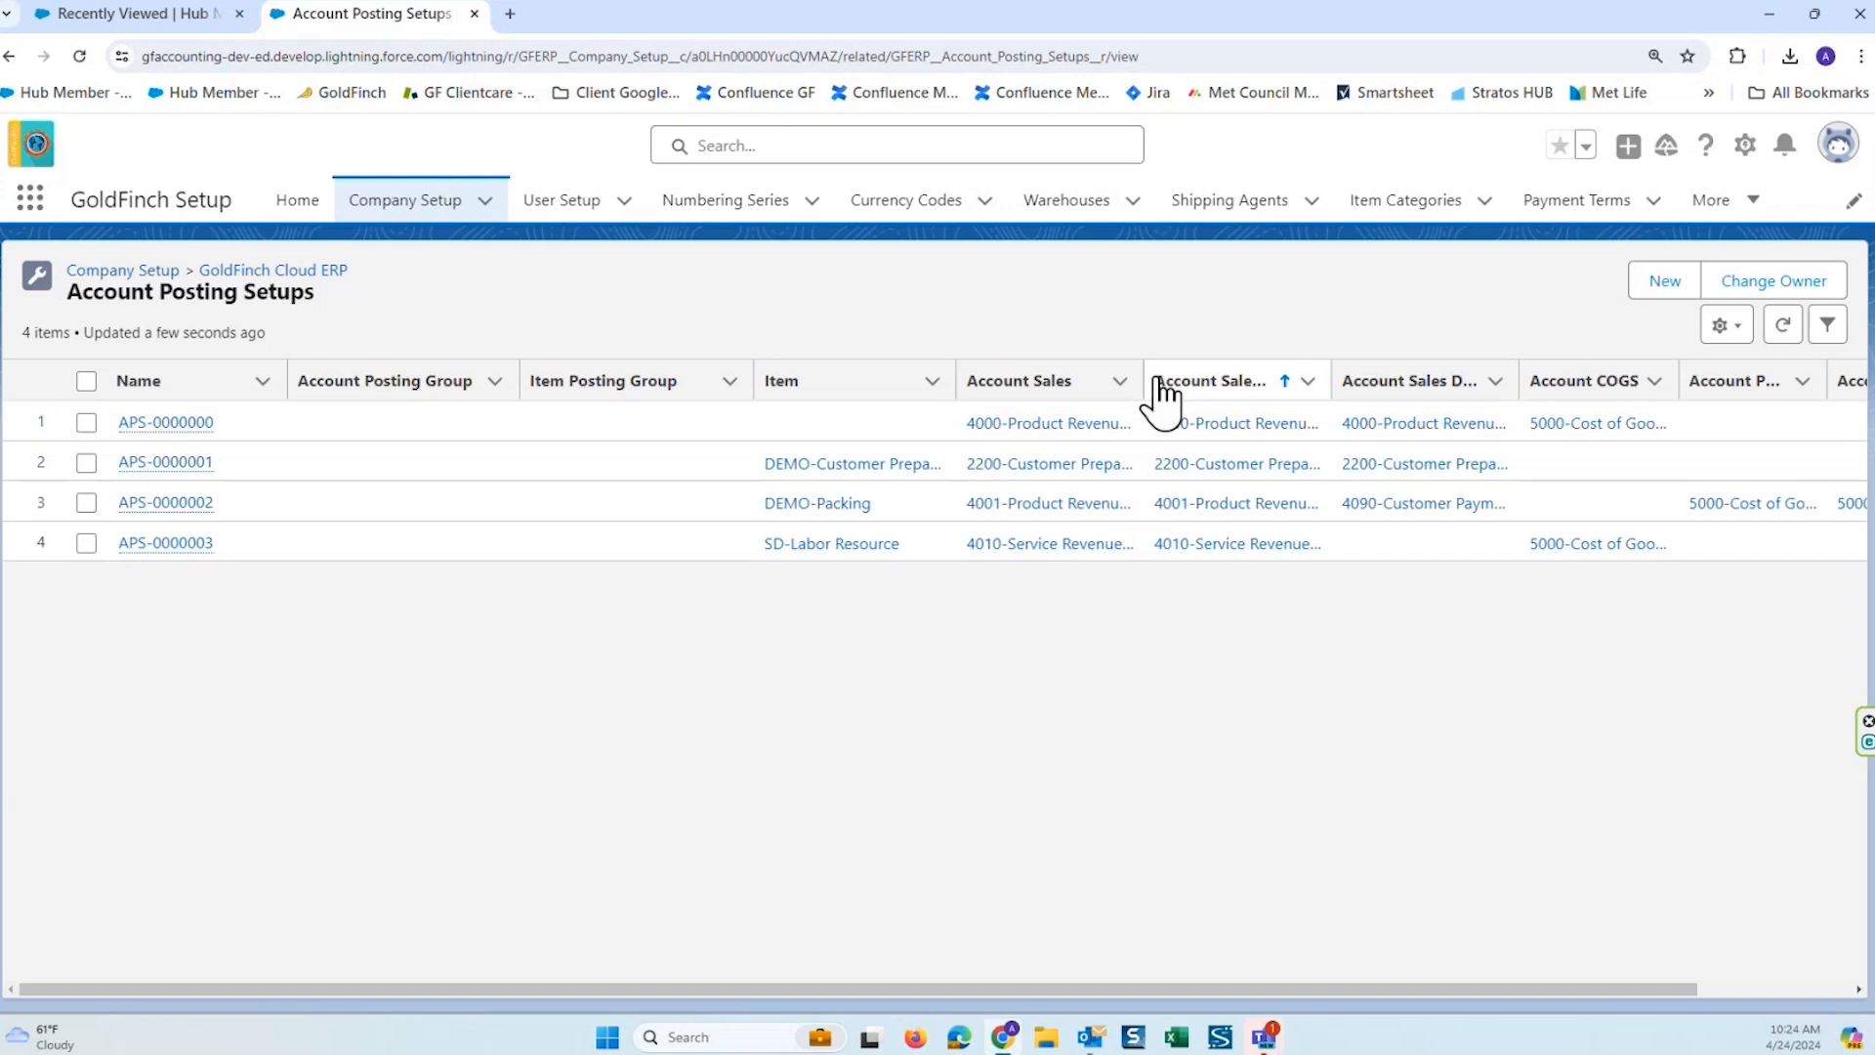
drag(1143, 380, 1178, 381)
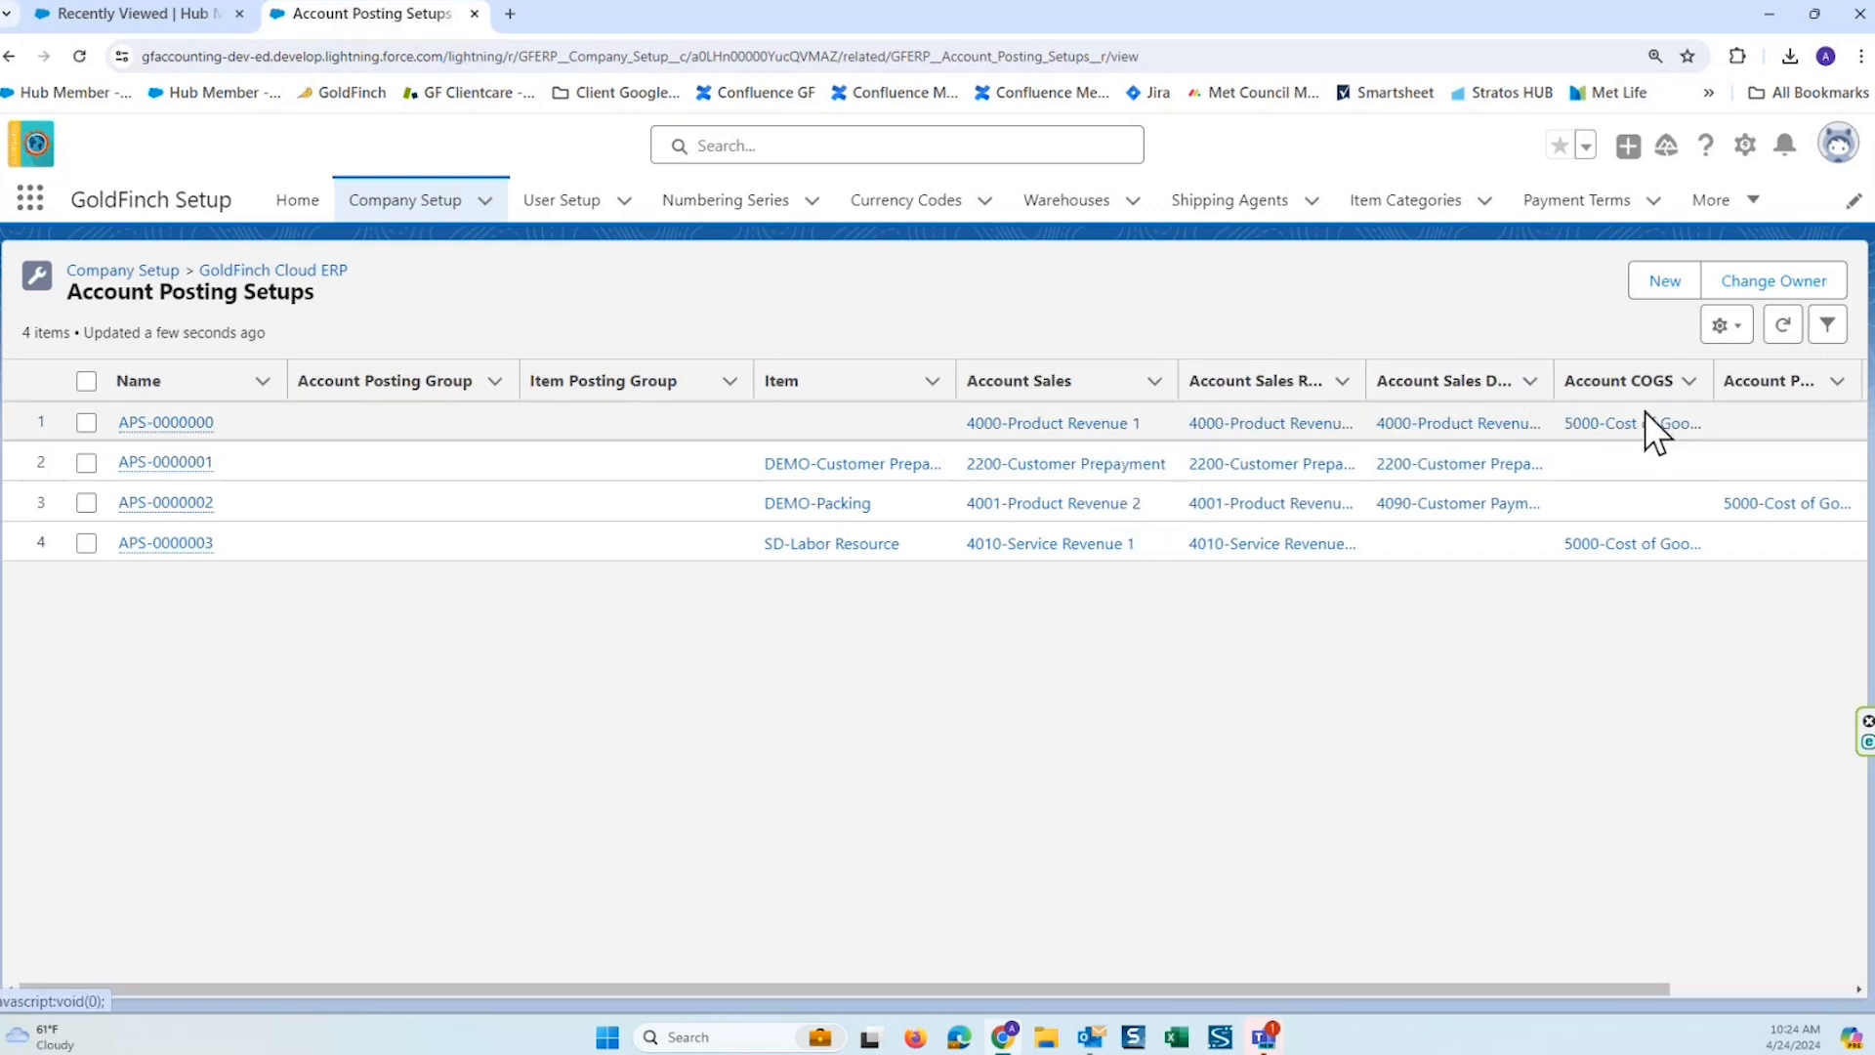
drag(1721, 372, 1780, 380)
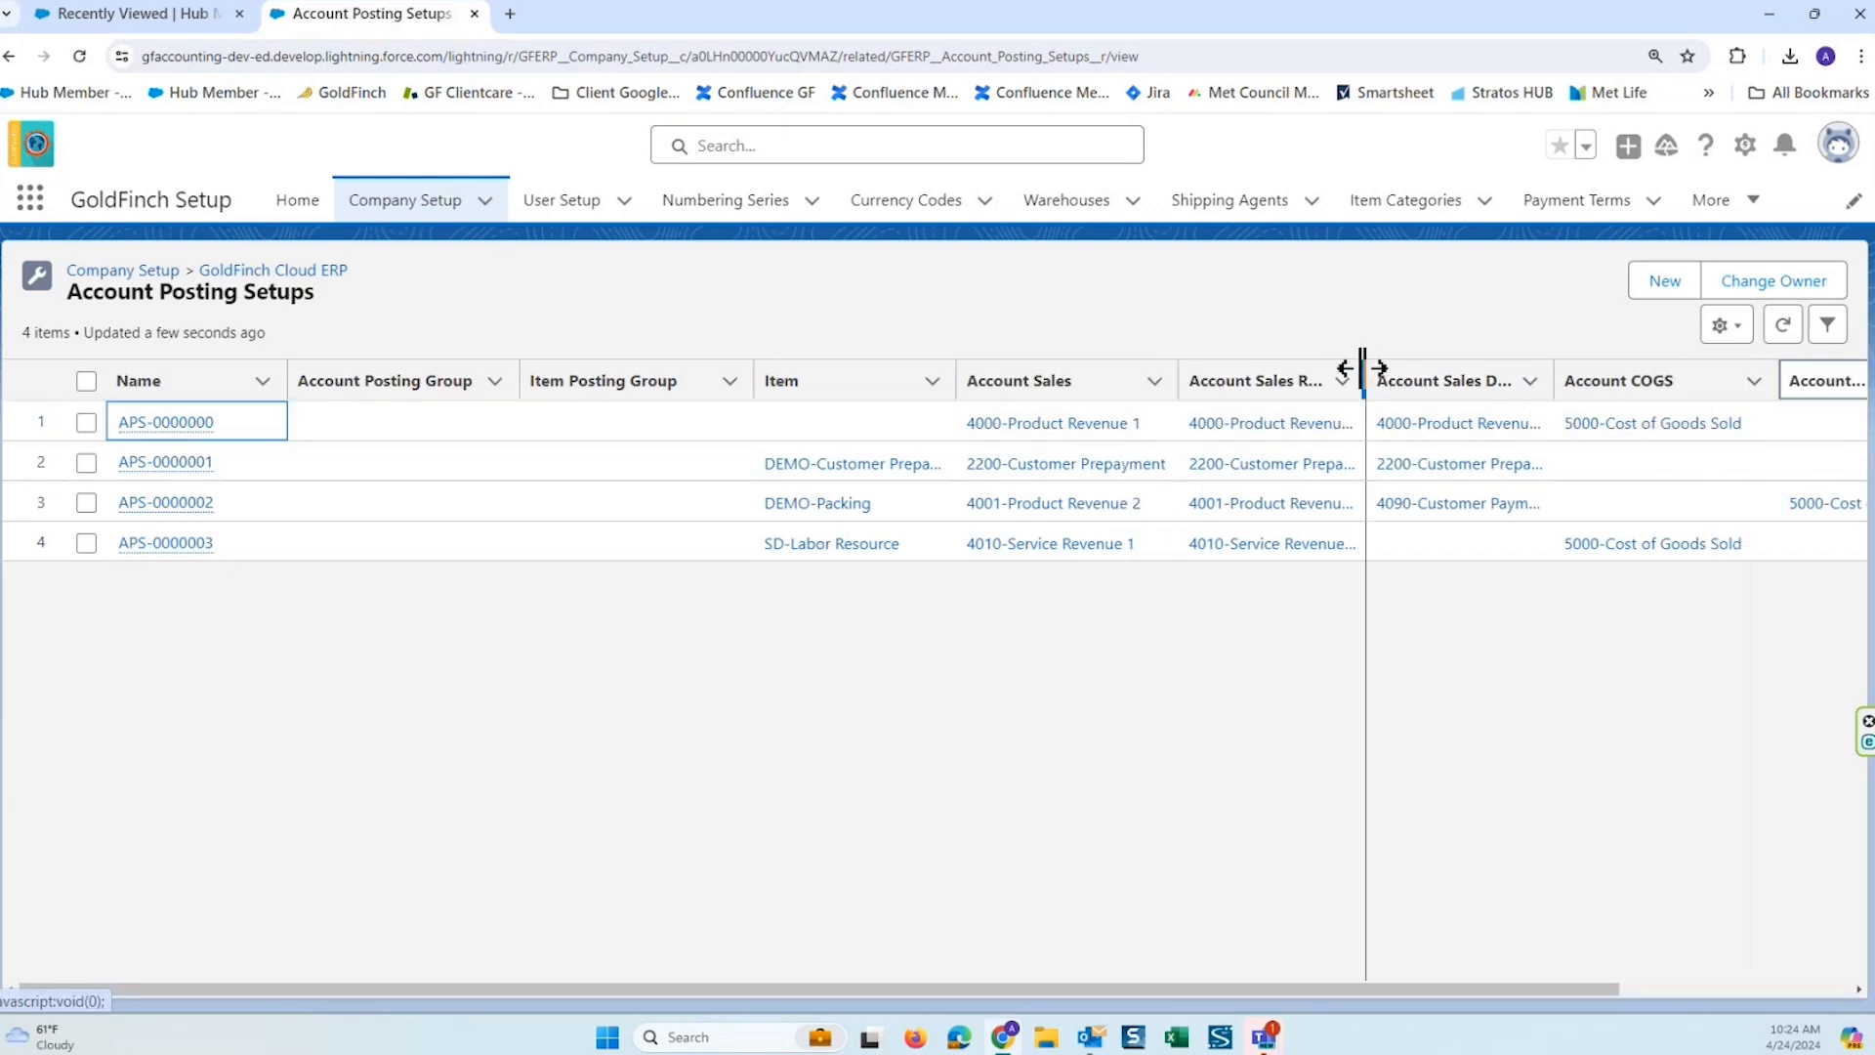
drag(1363, 368, 1458, 369)
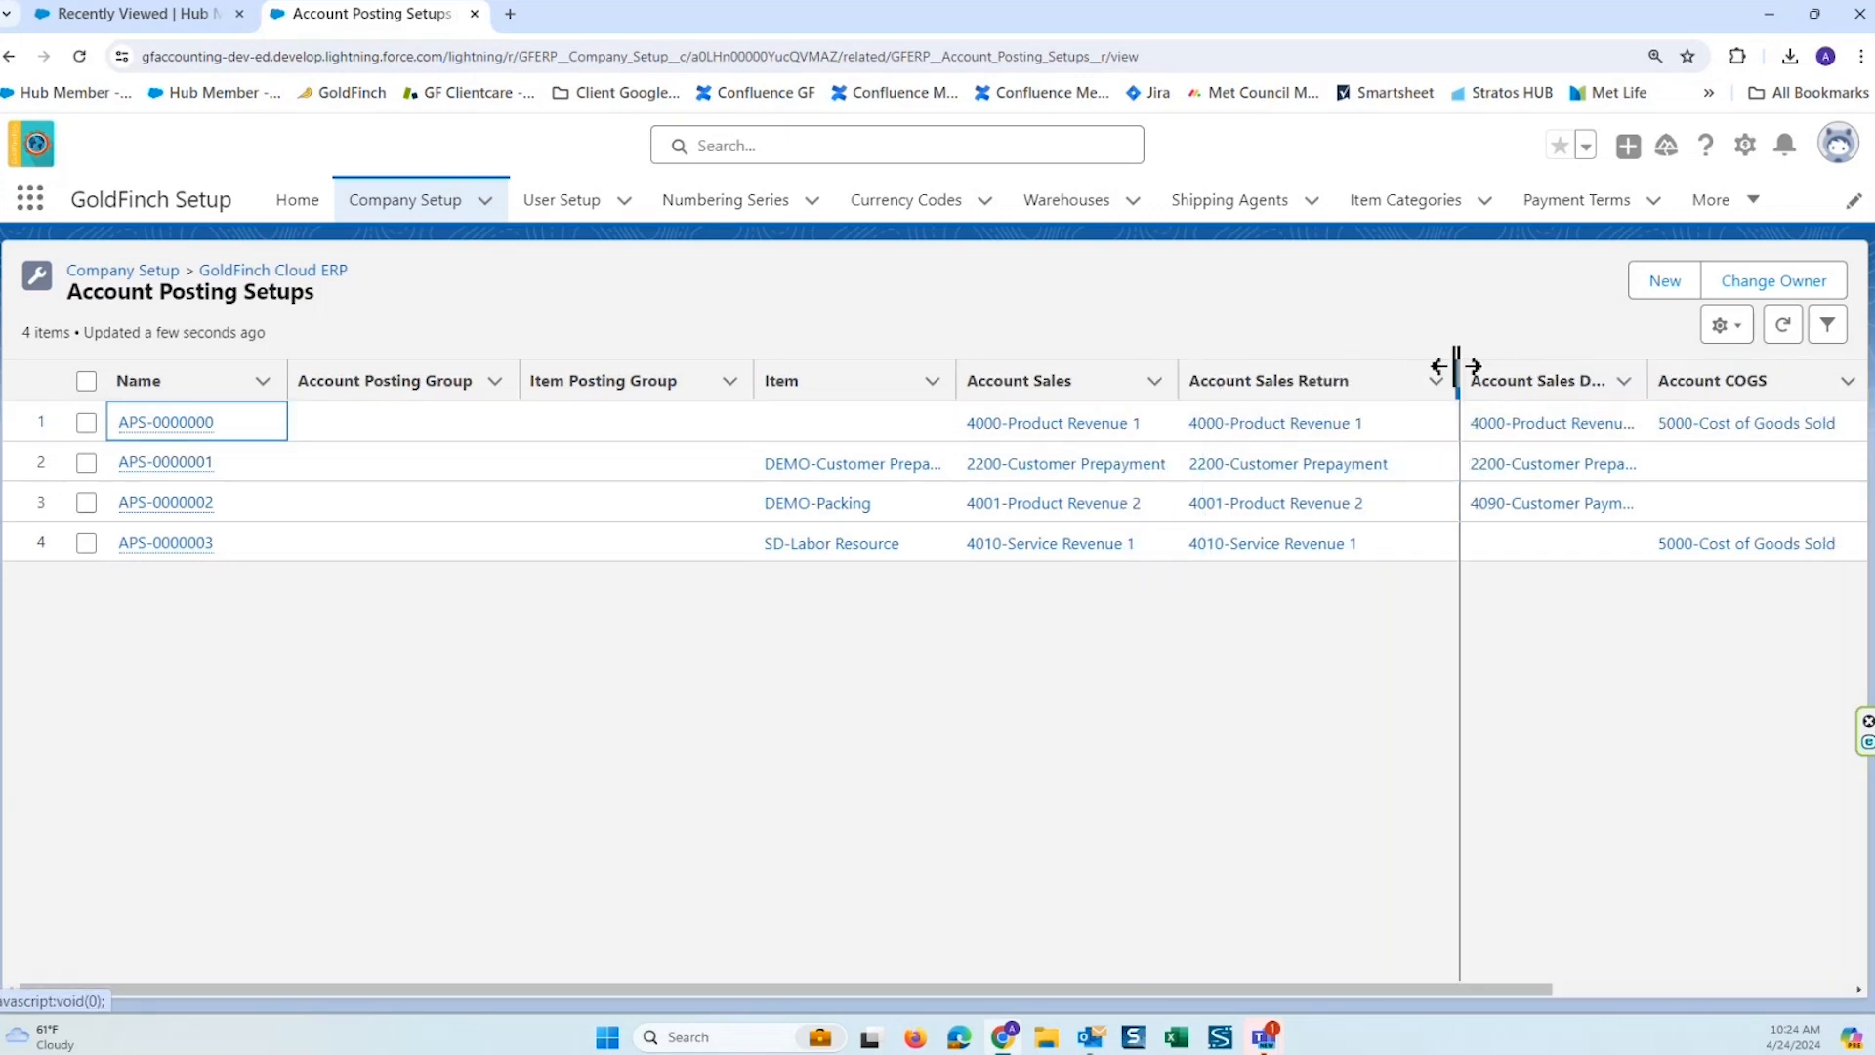
click(1199, 379)
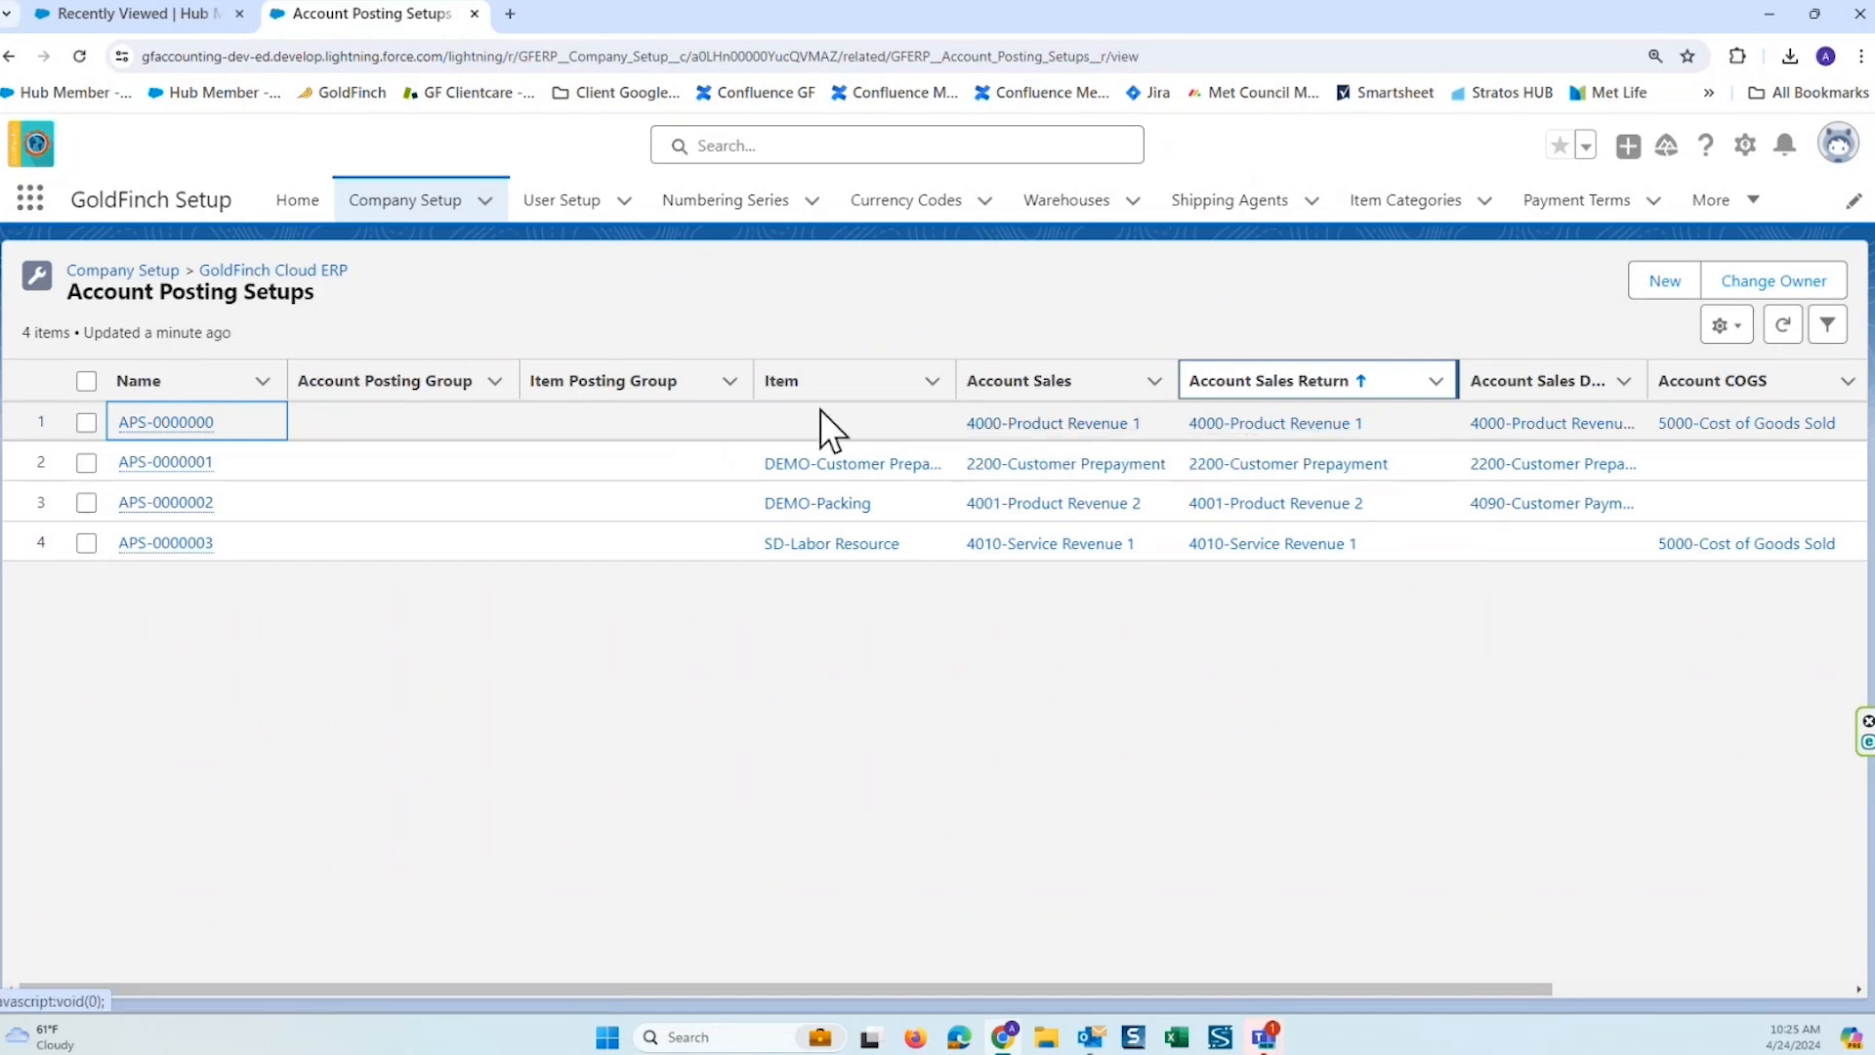
click(783, 490)
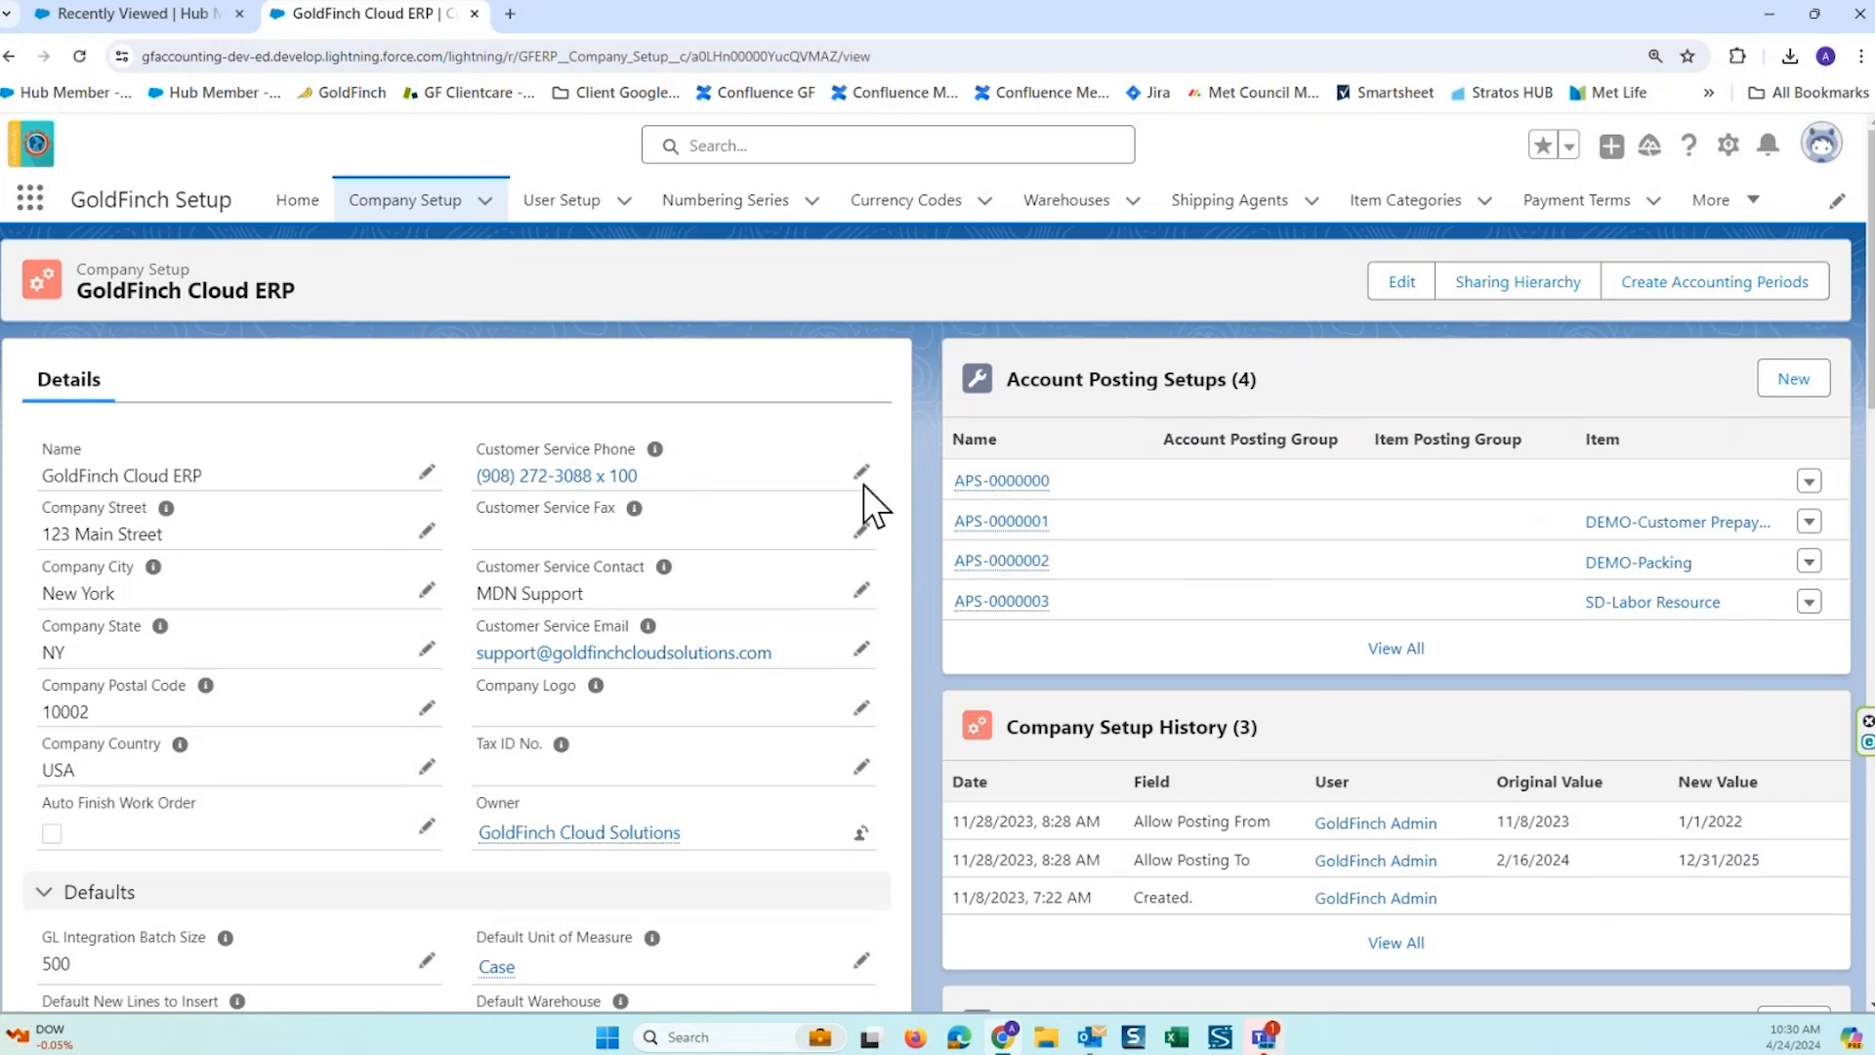
Examine the company setup record's default values and its Accounting Variables, GL Ledgers and Company Extended Setup related lists.
scroll(899, 494, down, 2)
scroll(907, 491, down, 2)
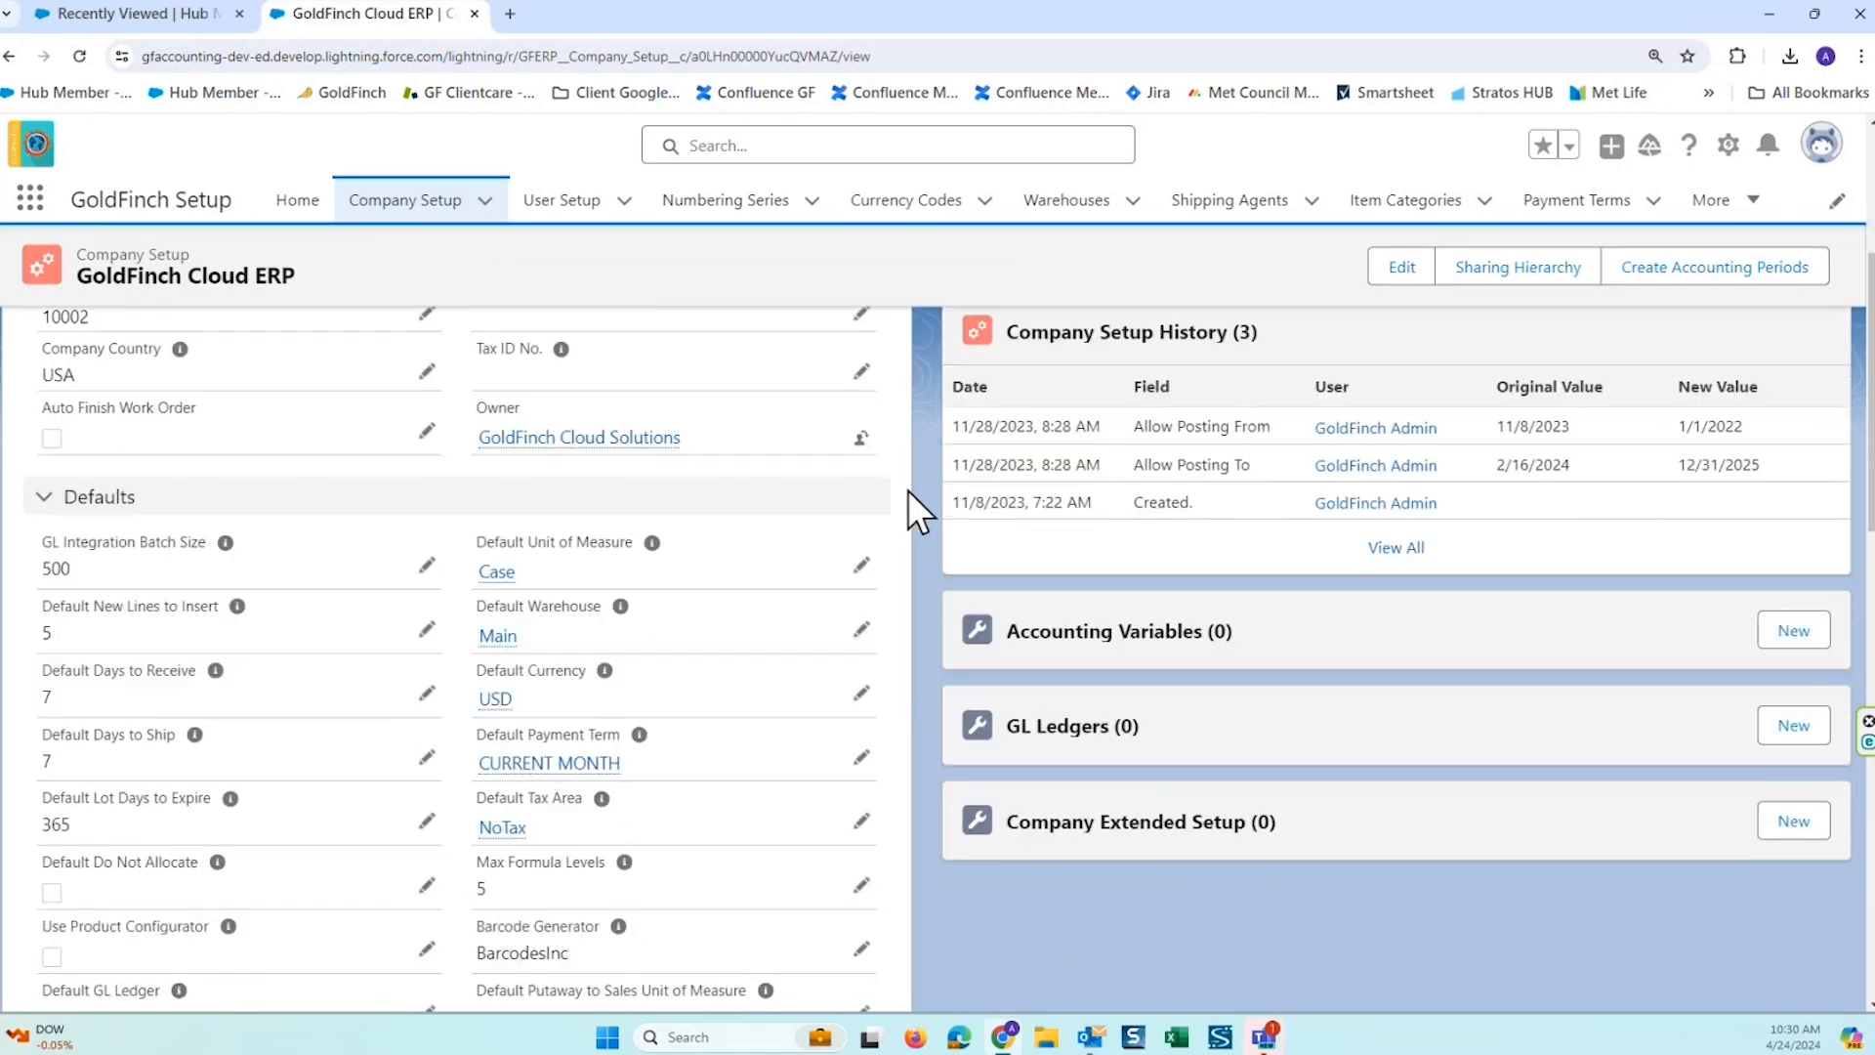
scroll(918, 494, down, 2)
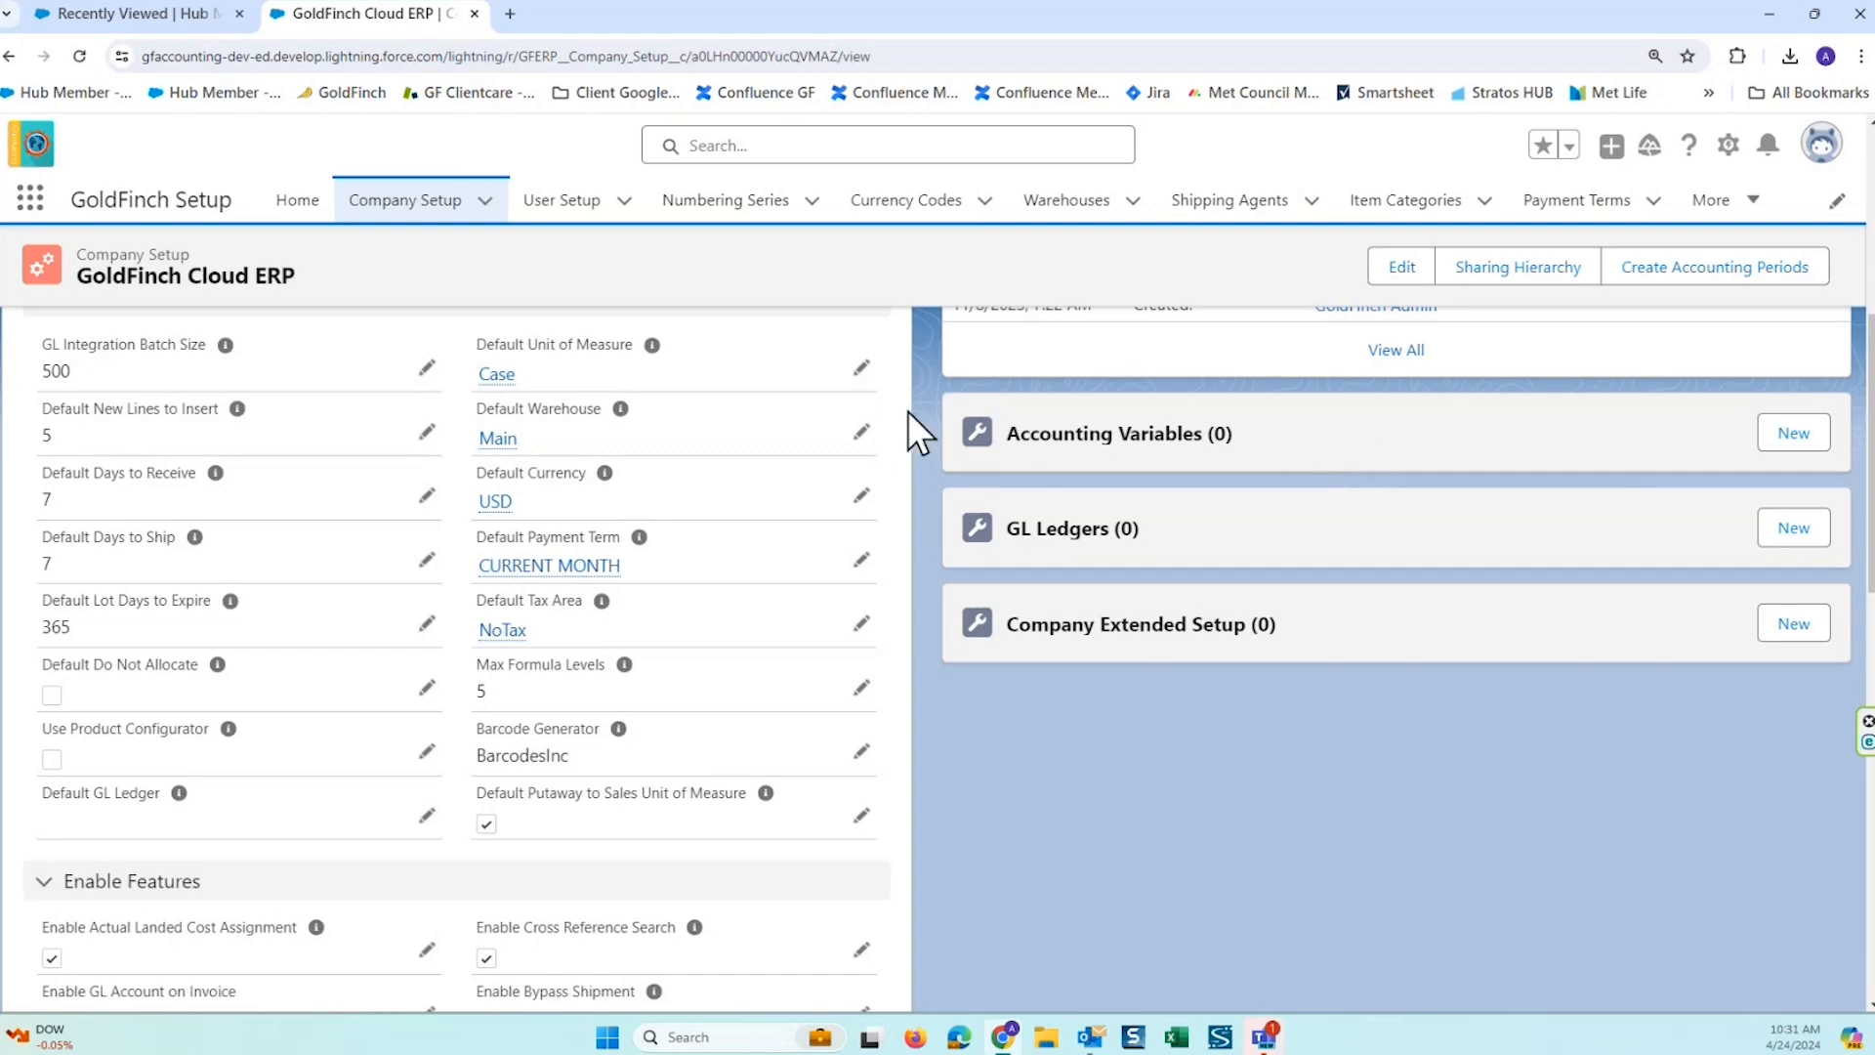
Recheck the company setup record's details and the Allow Posting From and Allow Posting To dates in its Accounting section.
scroll(906, 412, up, 6)
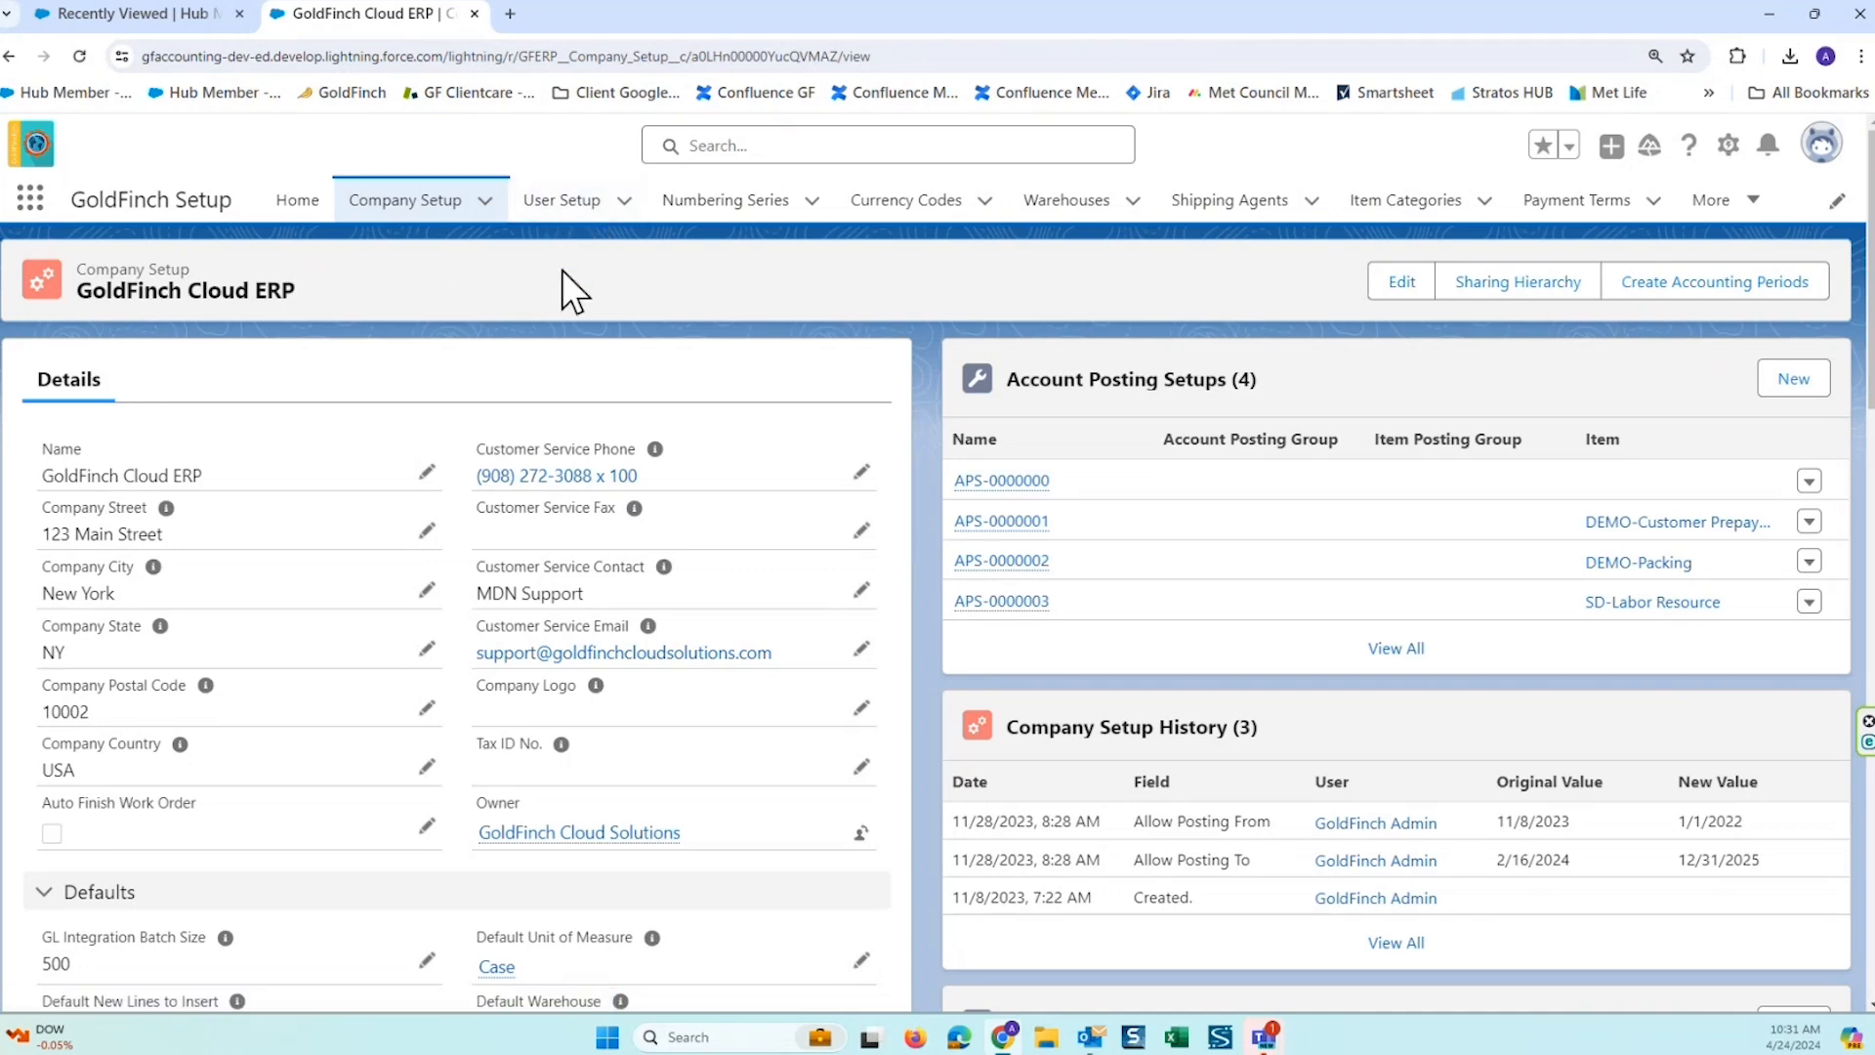
scroll(390, 460, down, 15)
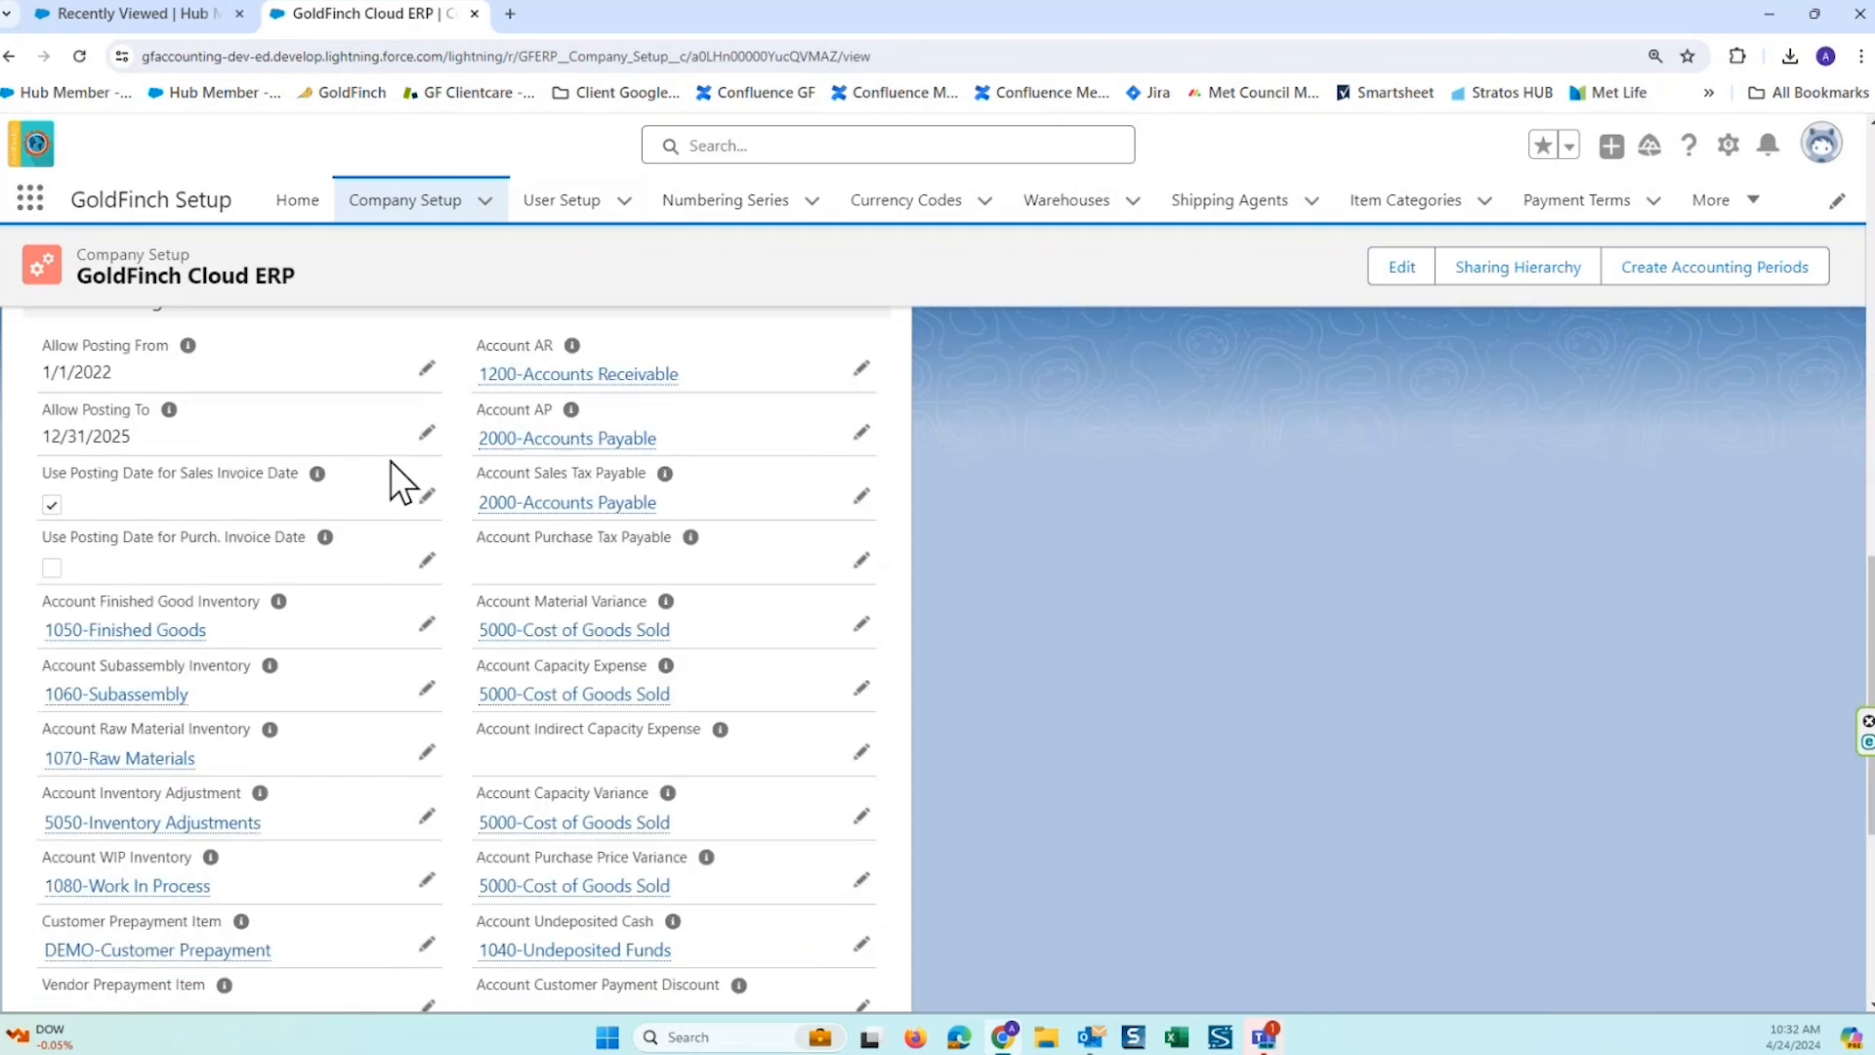
scroll(391, 475, up, 2)
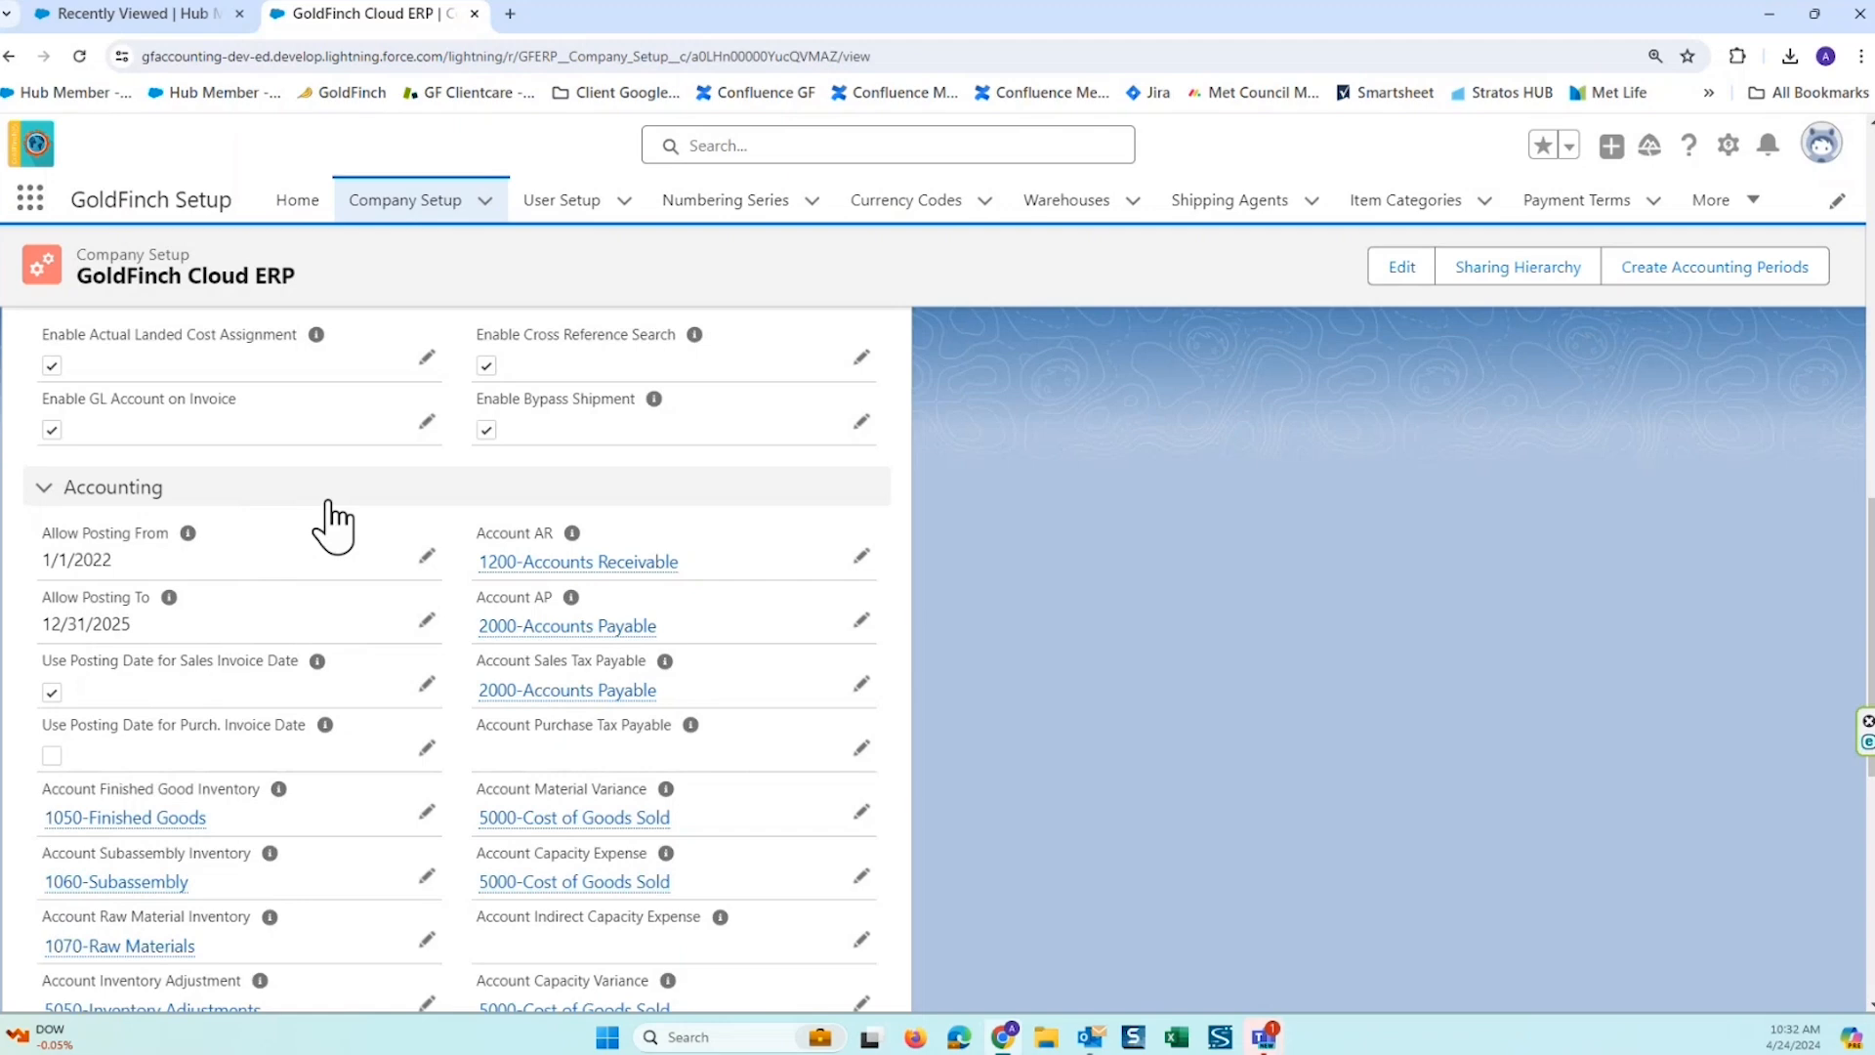
Open the GoldFinch Admin user setup record and check its Allow Posting From and Allow Posting To fields.
click(562, 205)
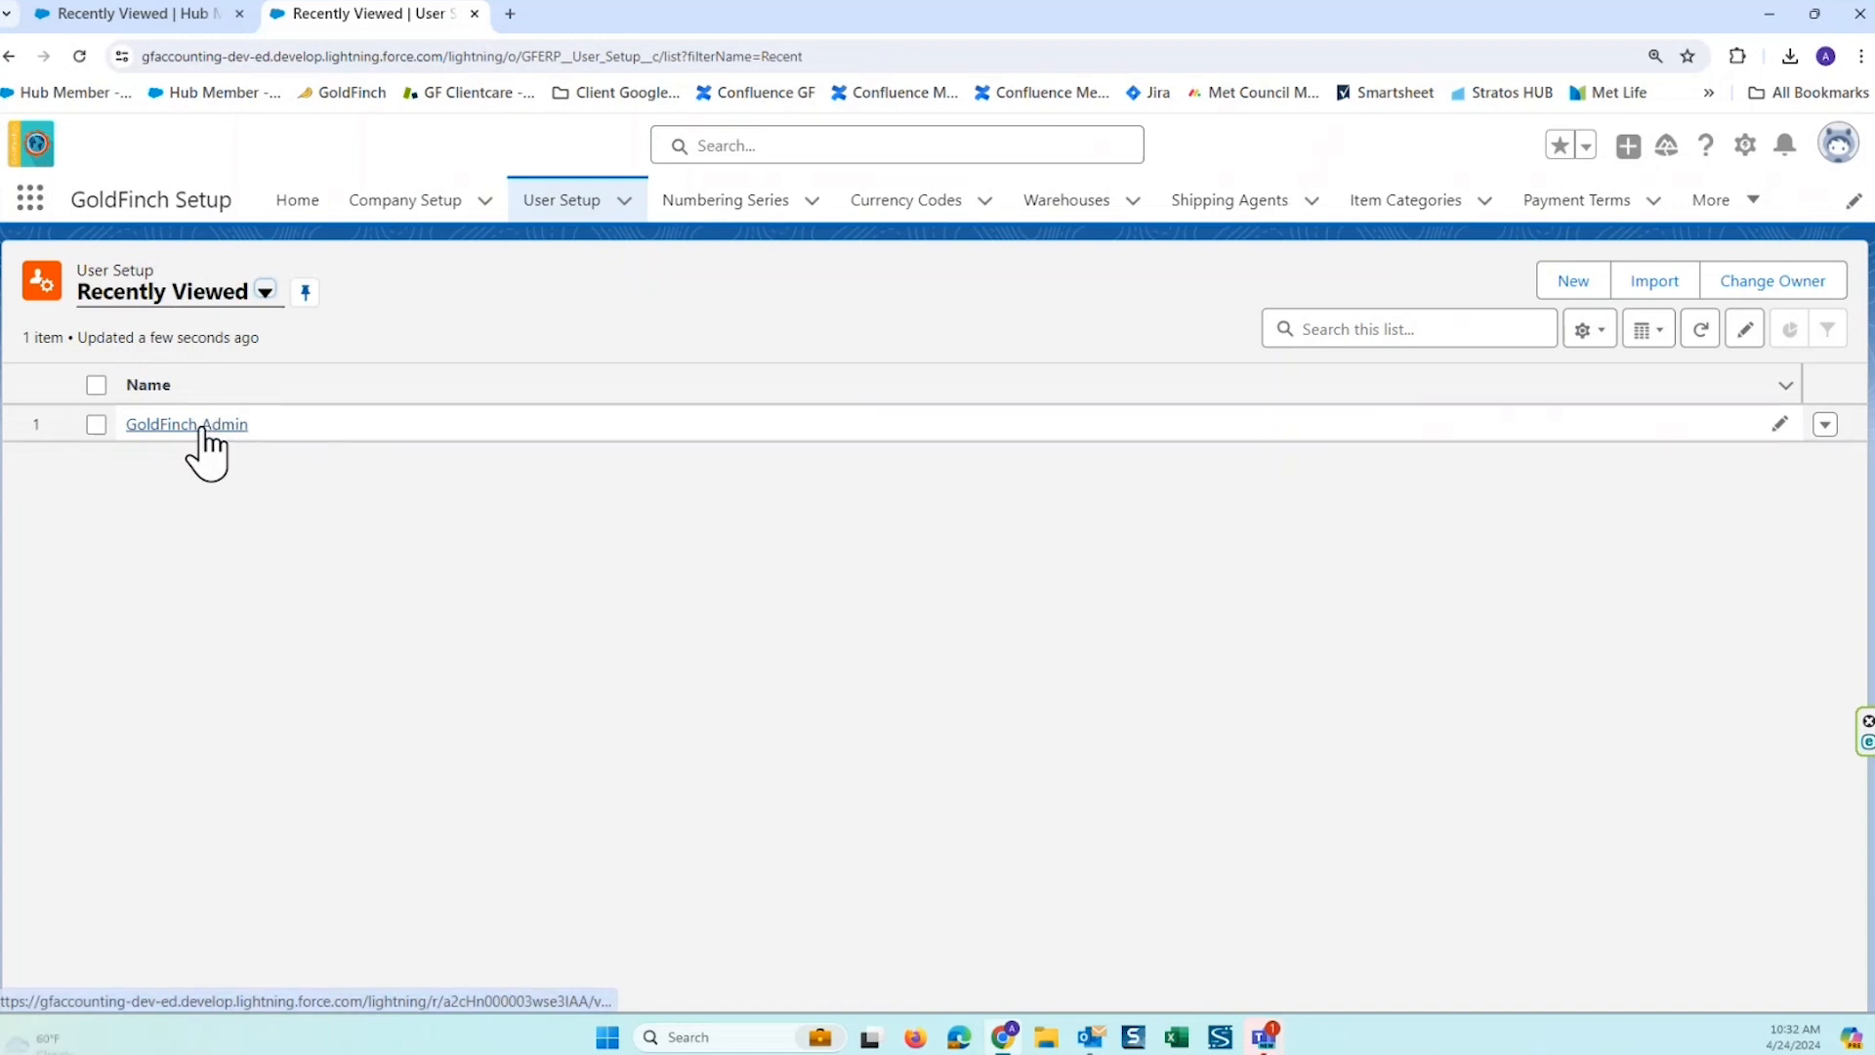
click(209, 425)
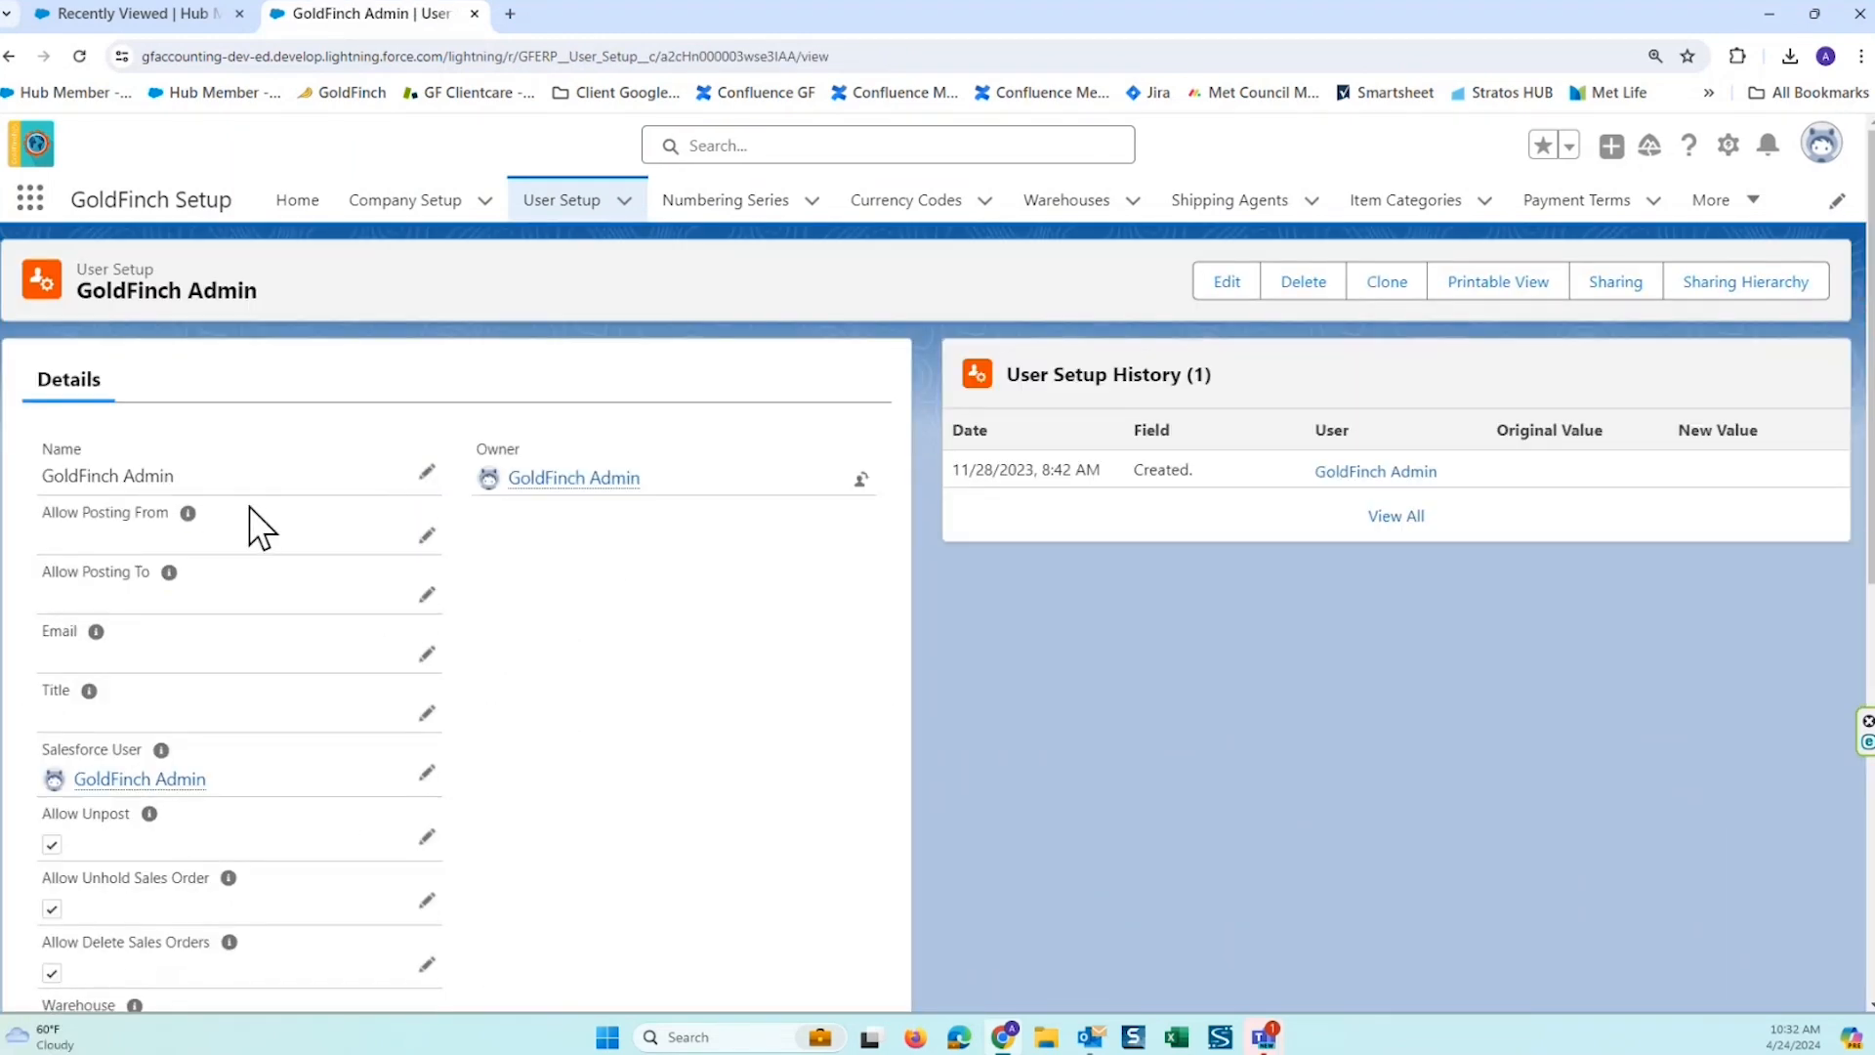
drag(250, 507, 67, 519)
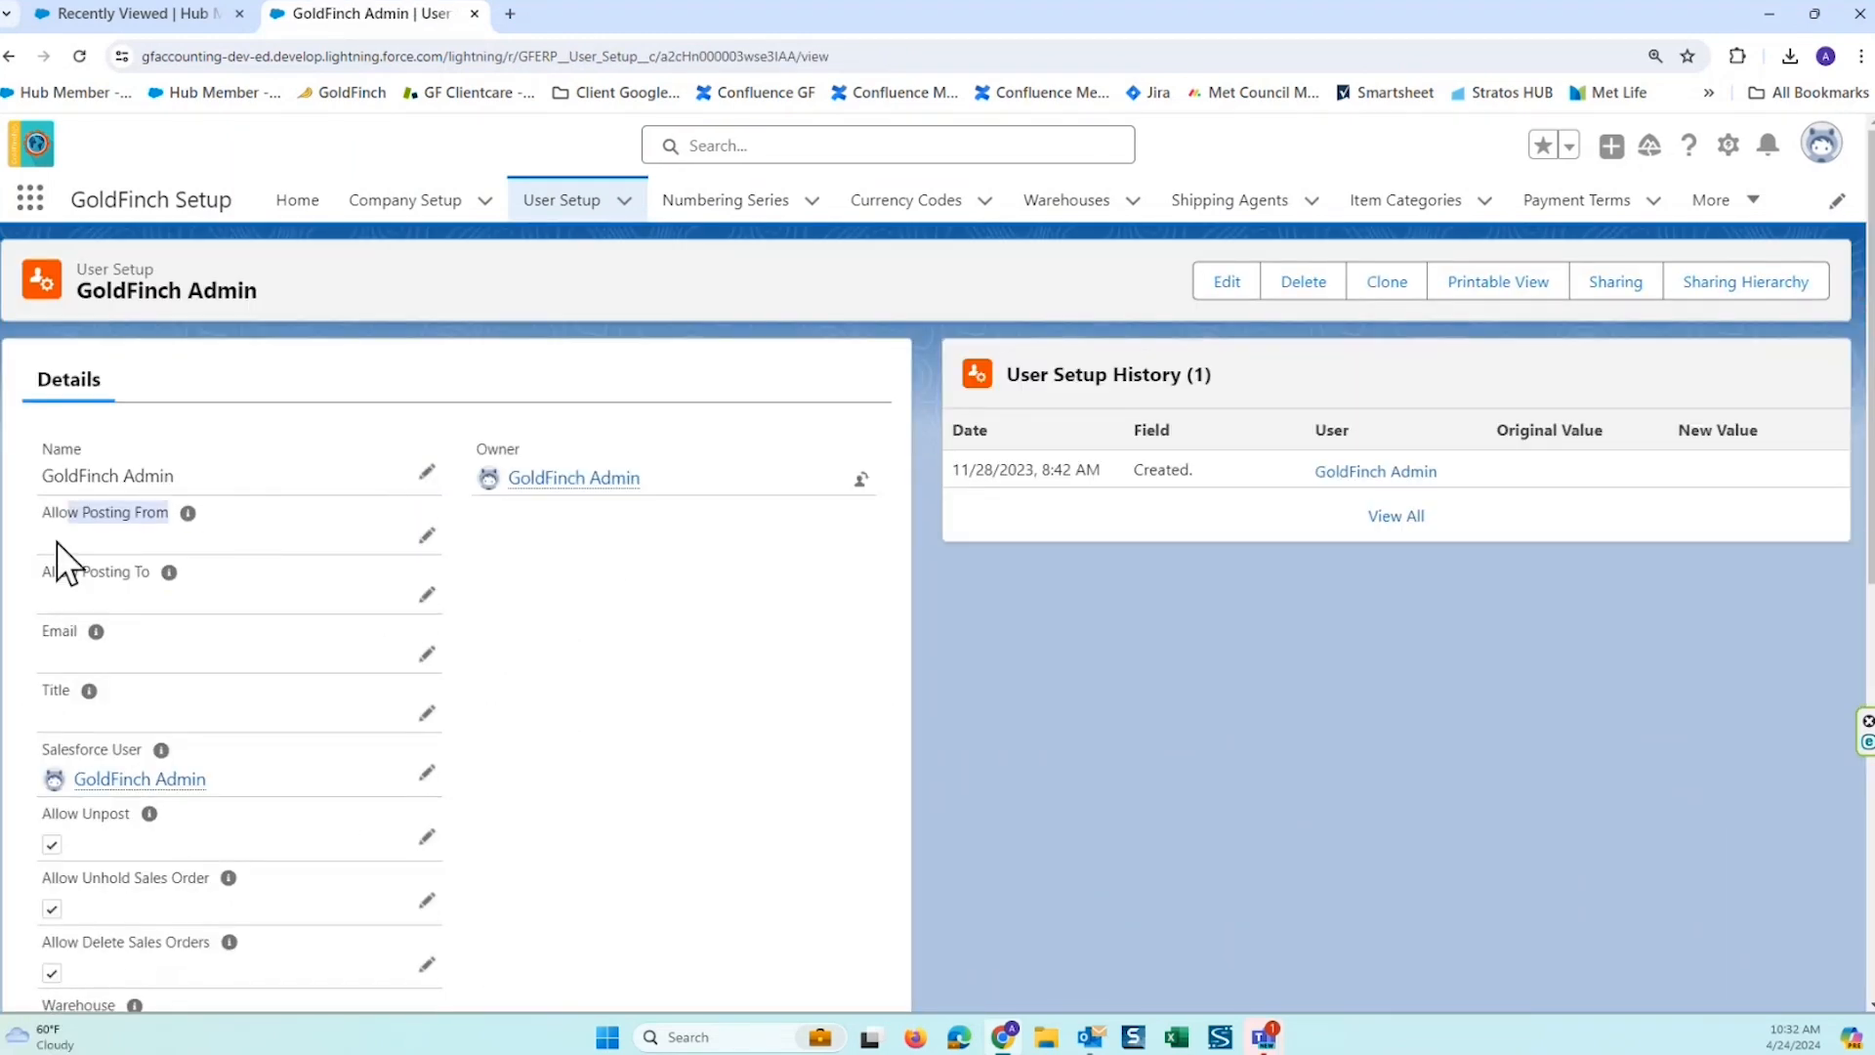
click(164, 543)
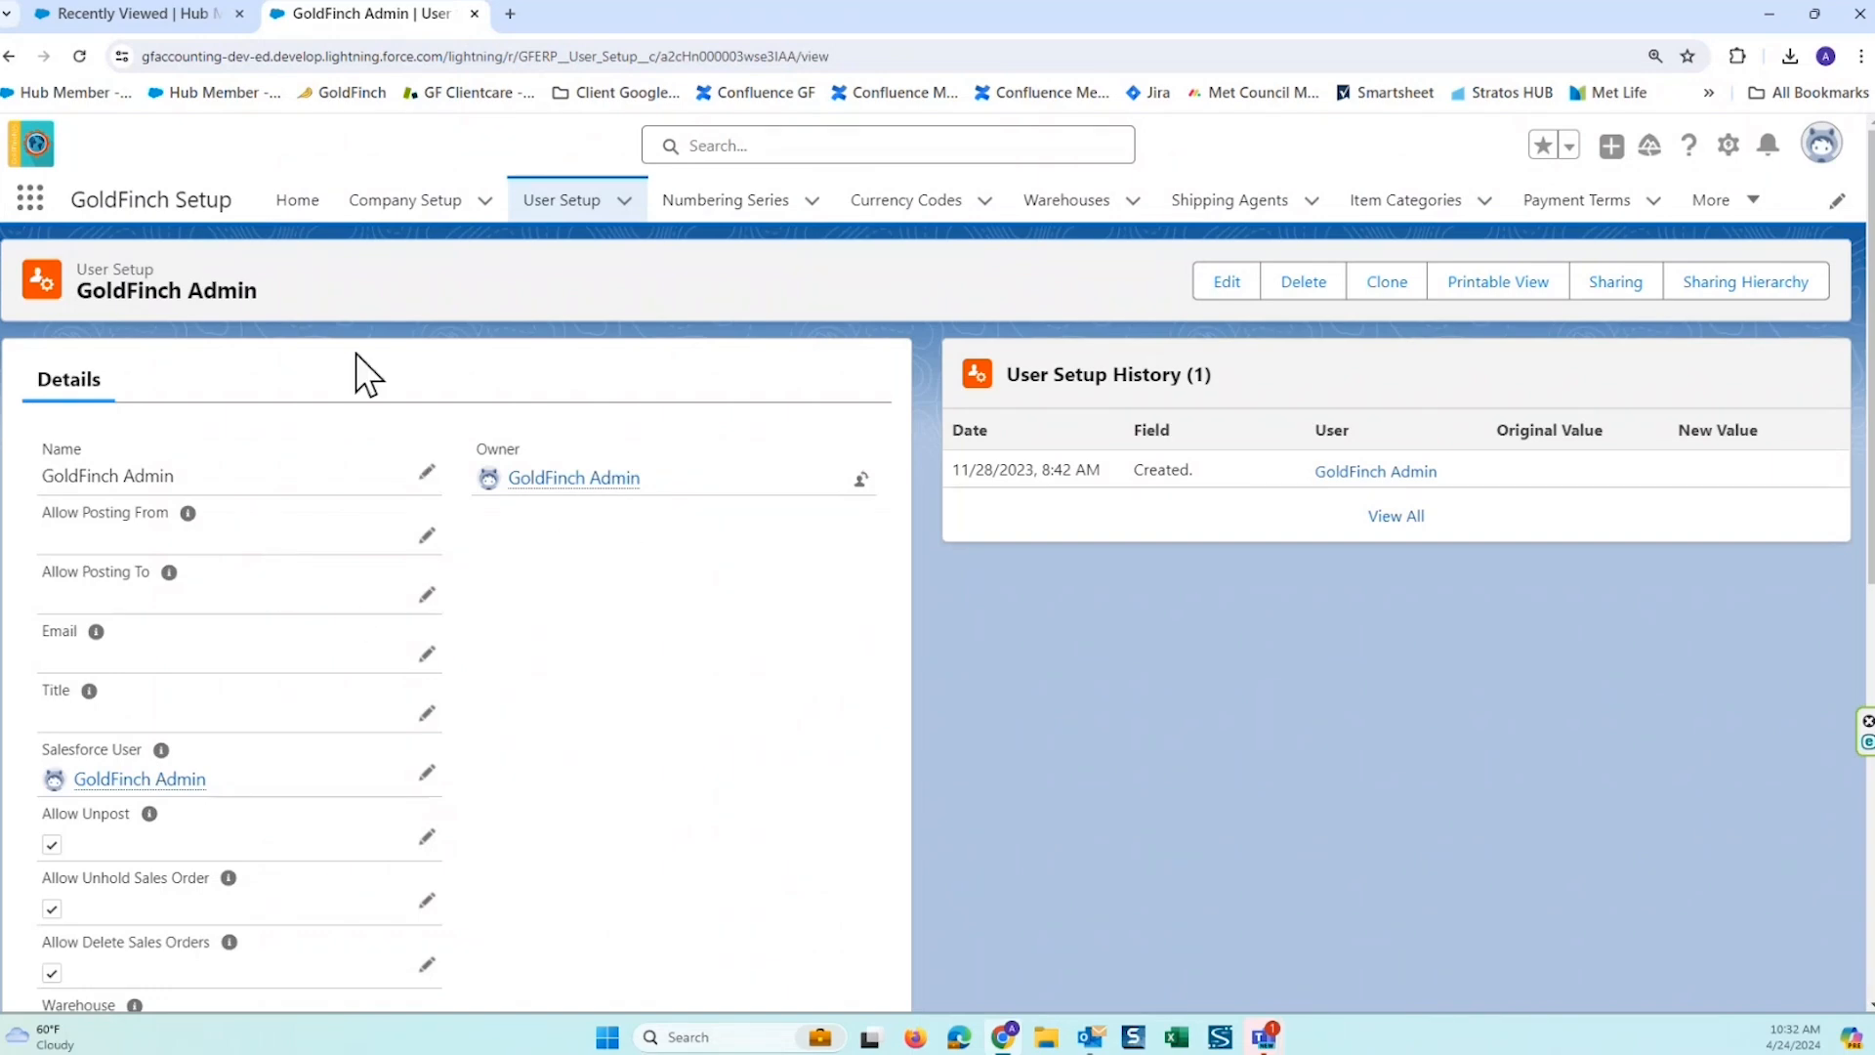
Review the user's Allow Unpost, Allow Unhold Sales Order, Allow Delete Sales Orders, Warehouse and Purchasing Agent settings.
scroll(487, 532, down, 2)
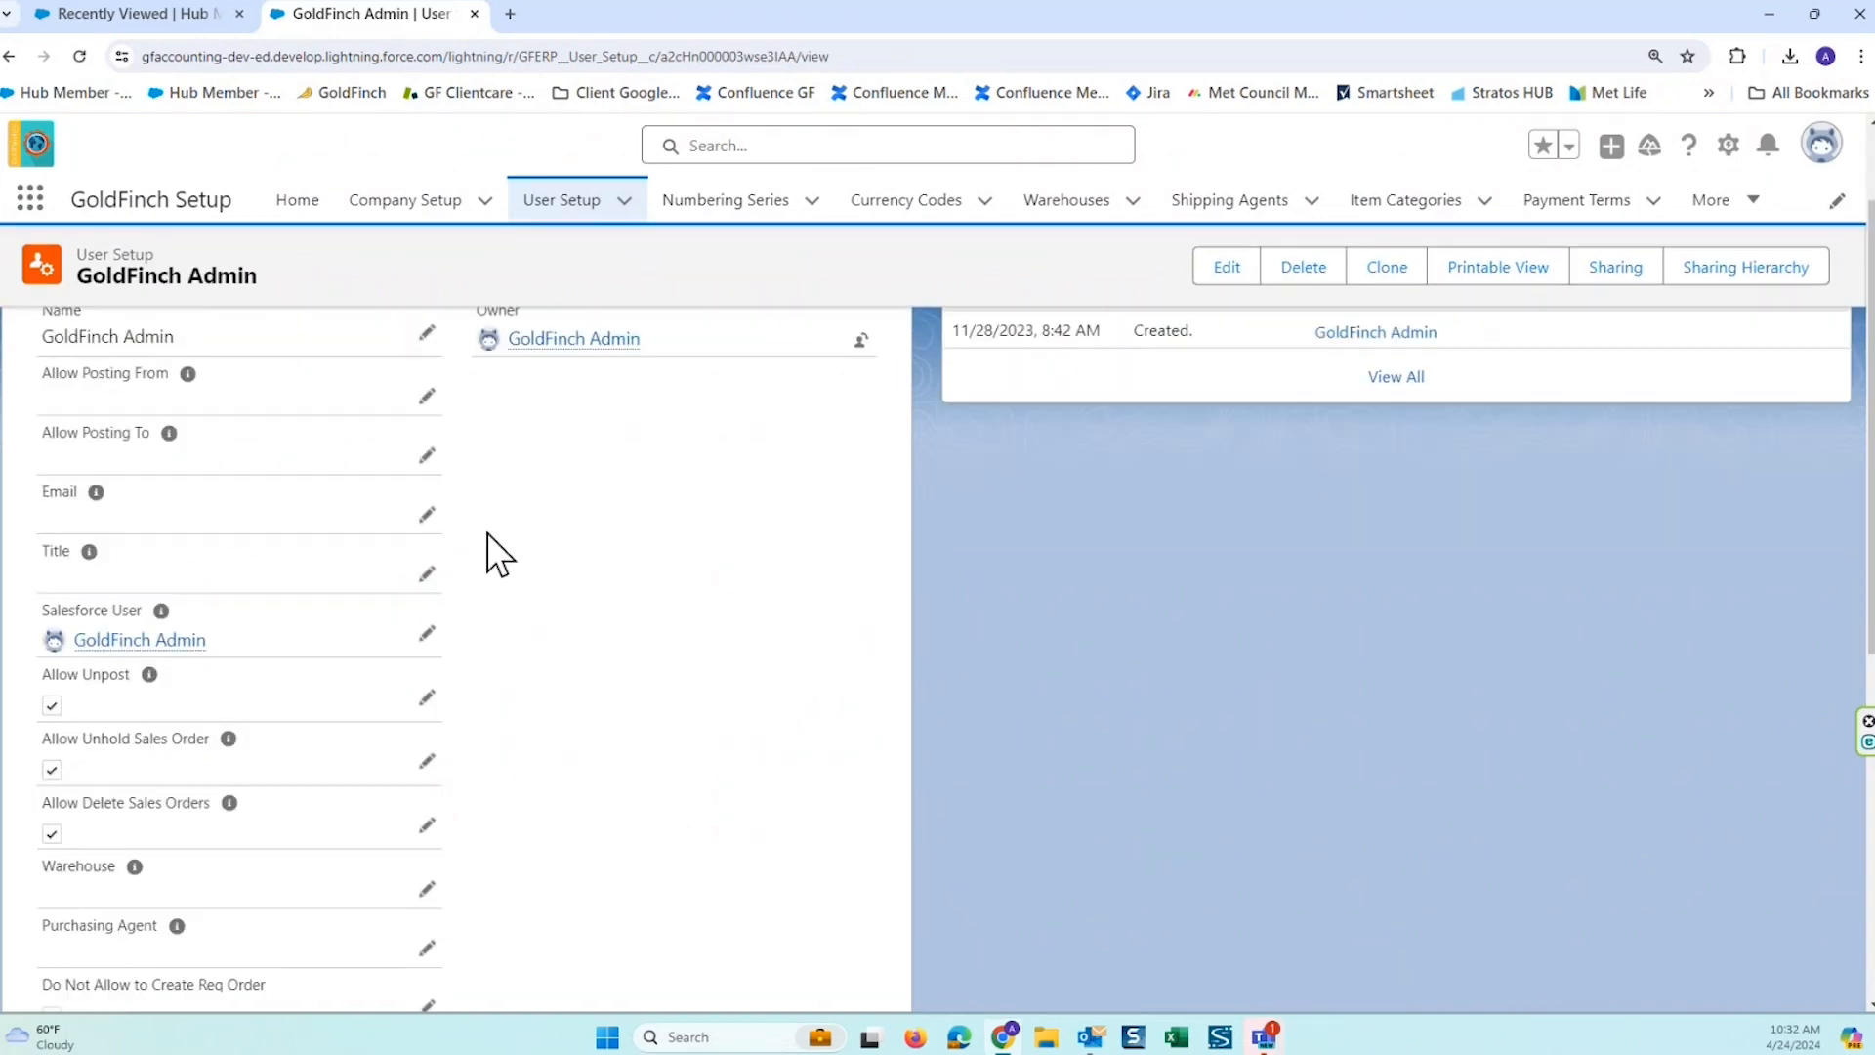
scroll(486, 531, down, 1)
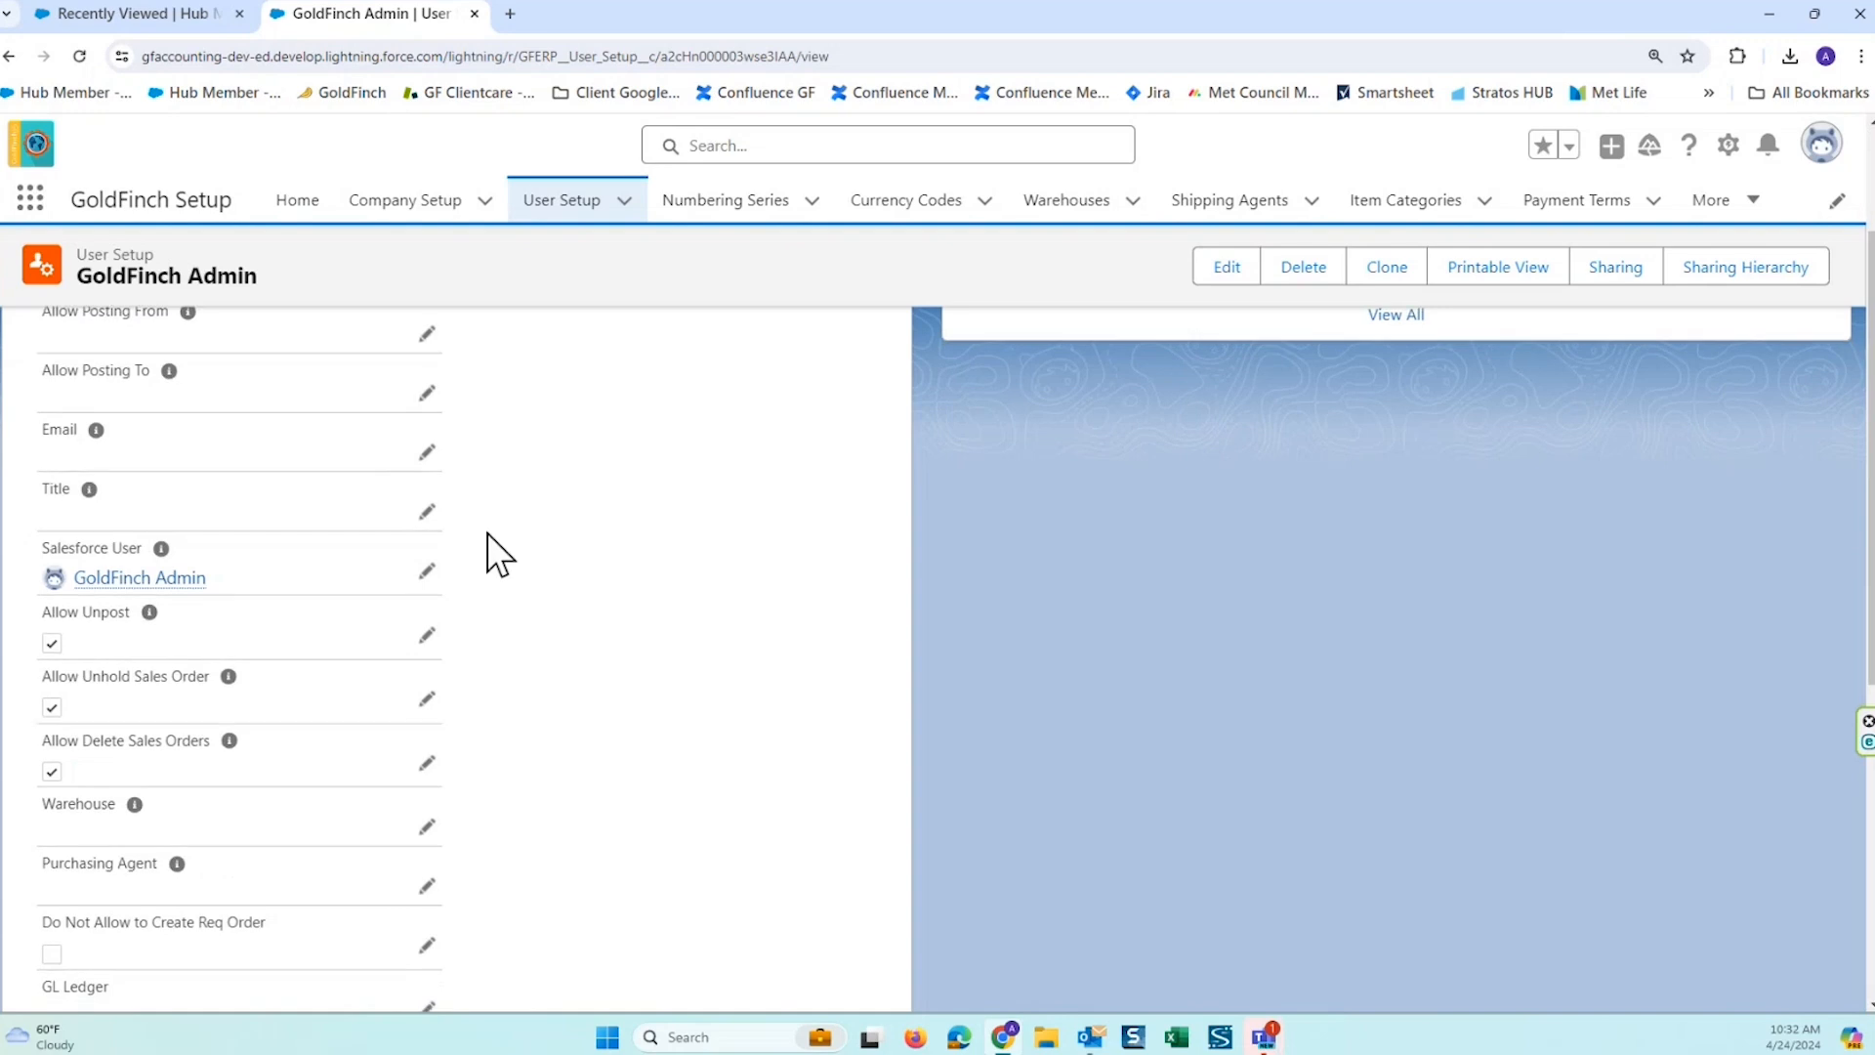
scroll(486, 532, down, 3)
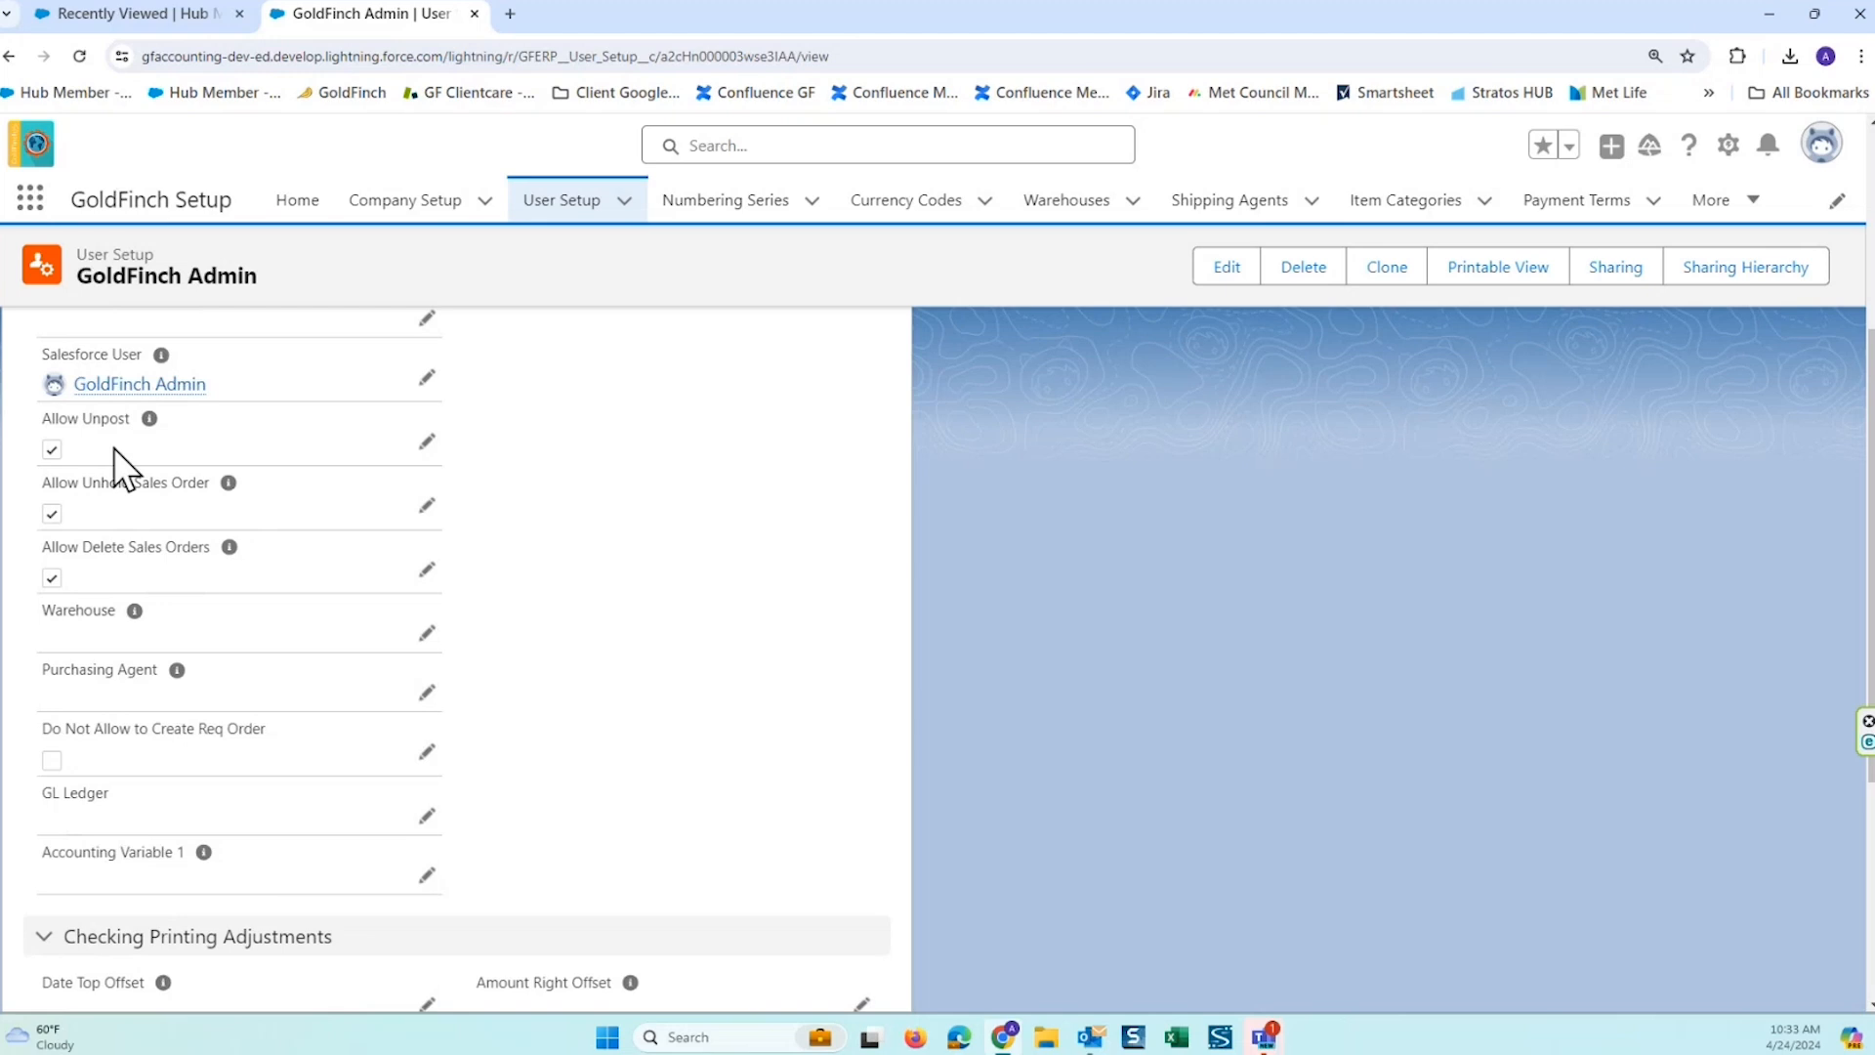
mouse_move(150, 420)
mouse_move(178, 671)
Examine the user setup's GL Ledger and Accounting Variable 1 fields and its Checking Printing Adjustments section.
scroll(586, 582, down, 2)
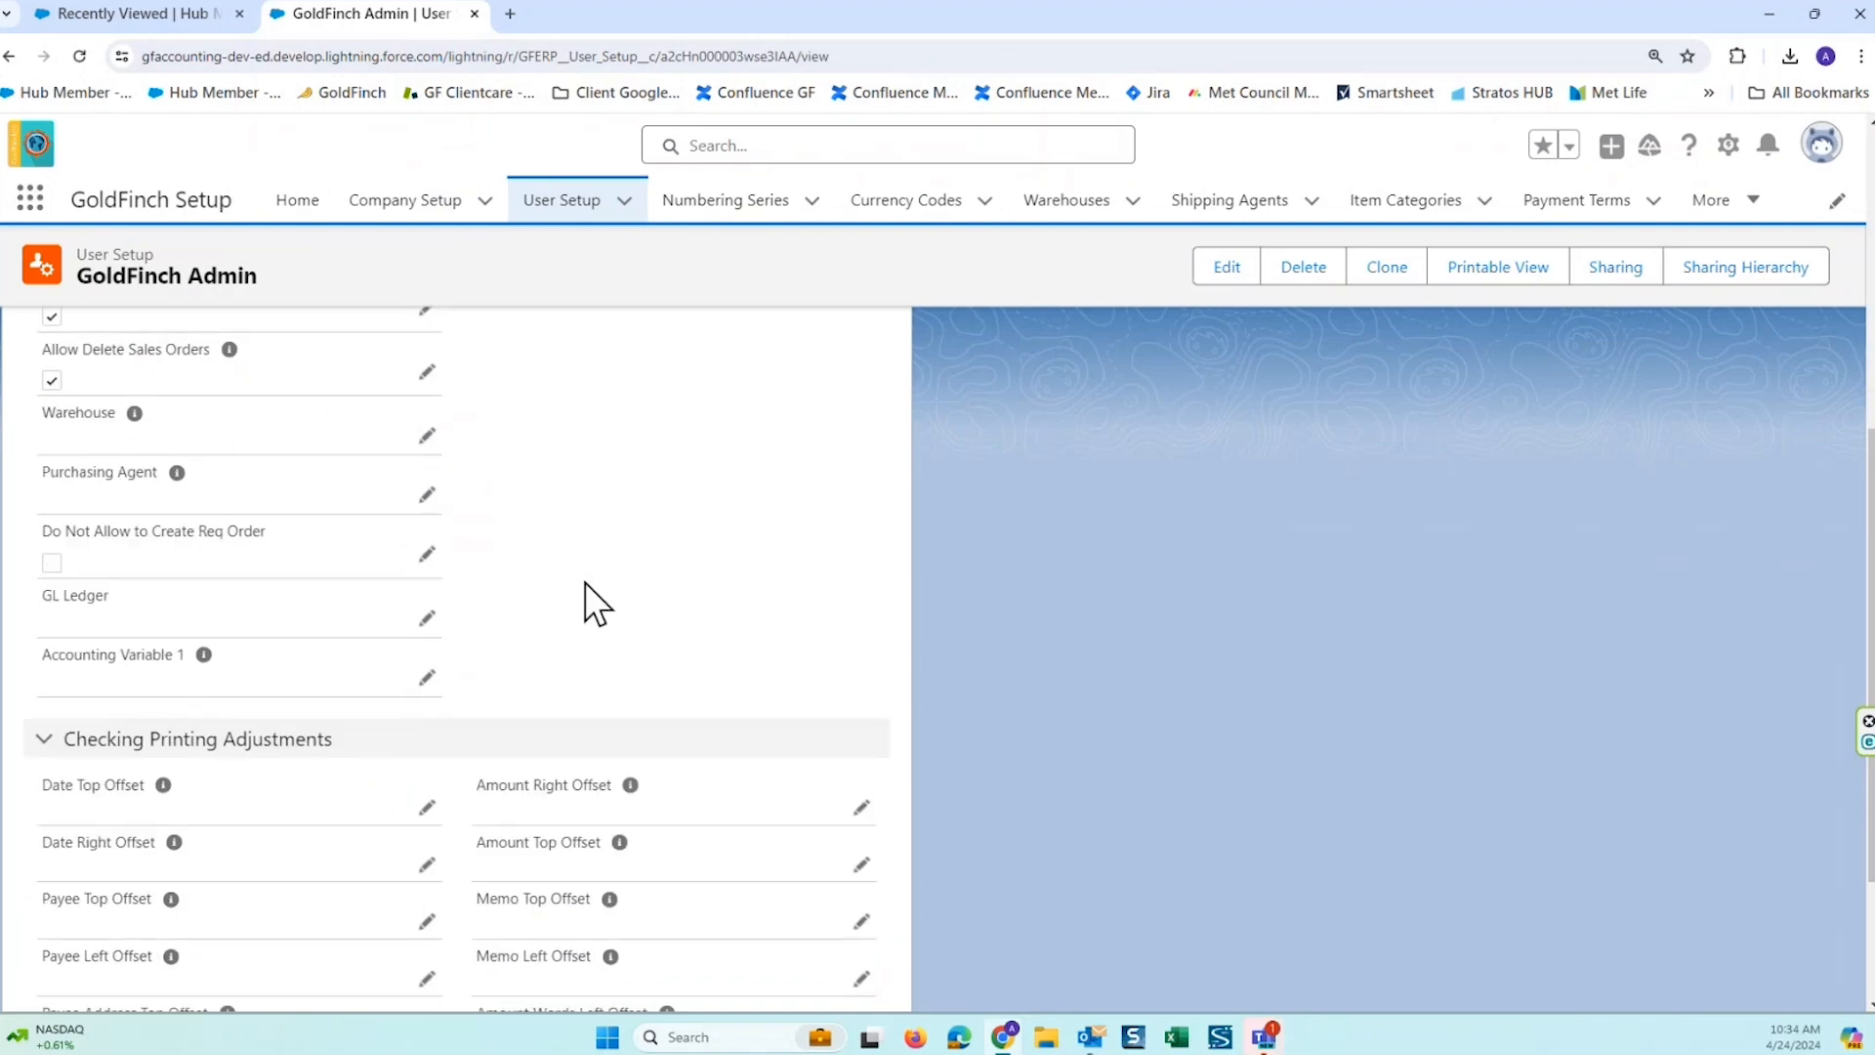
scroll(584, 582, up, 2)
scroll(584, 582, up, 1)
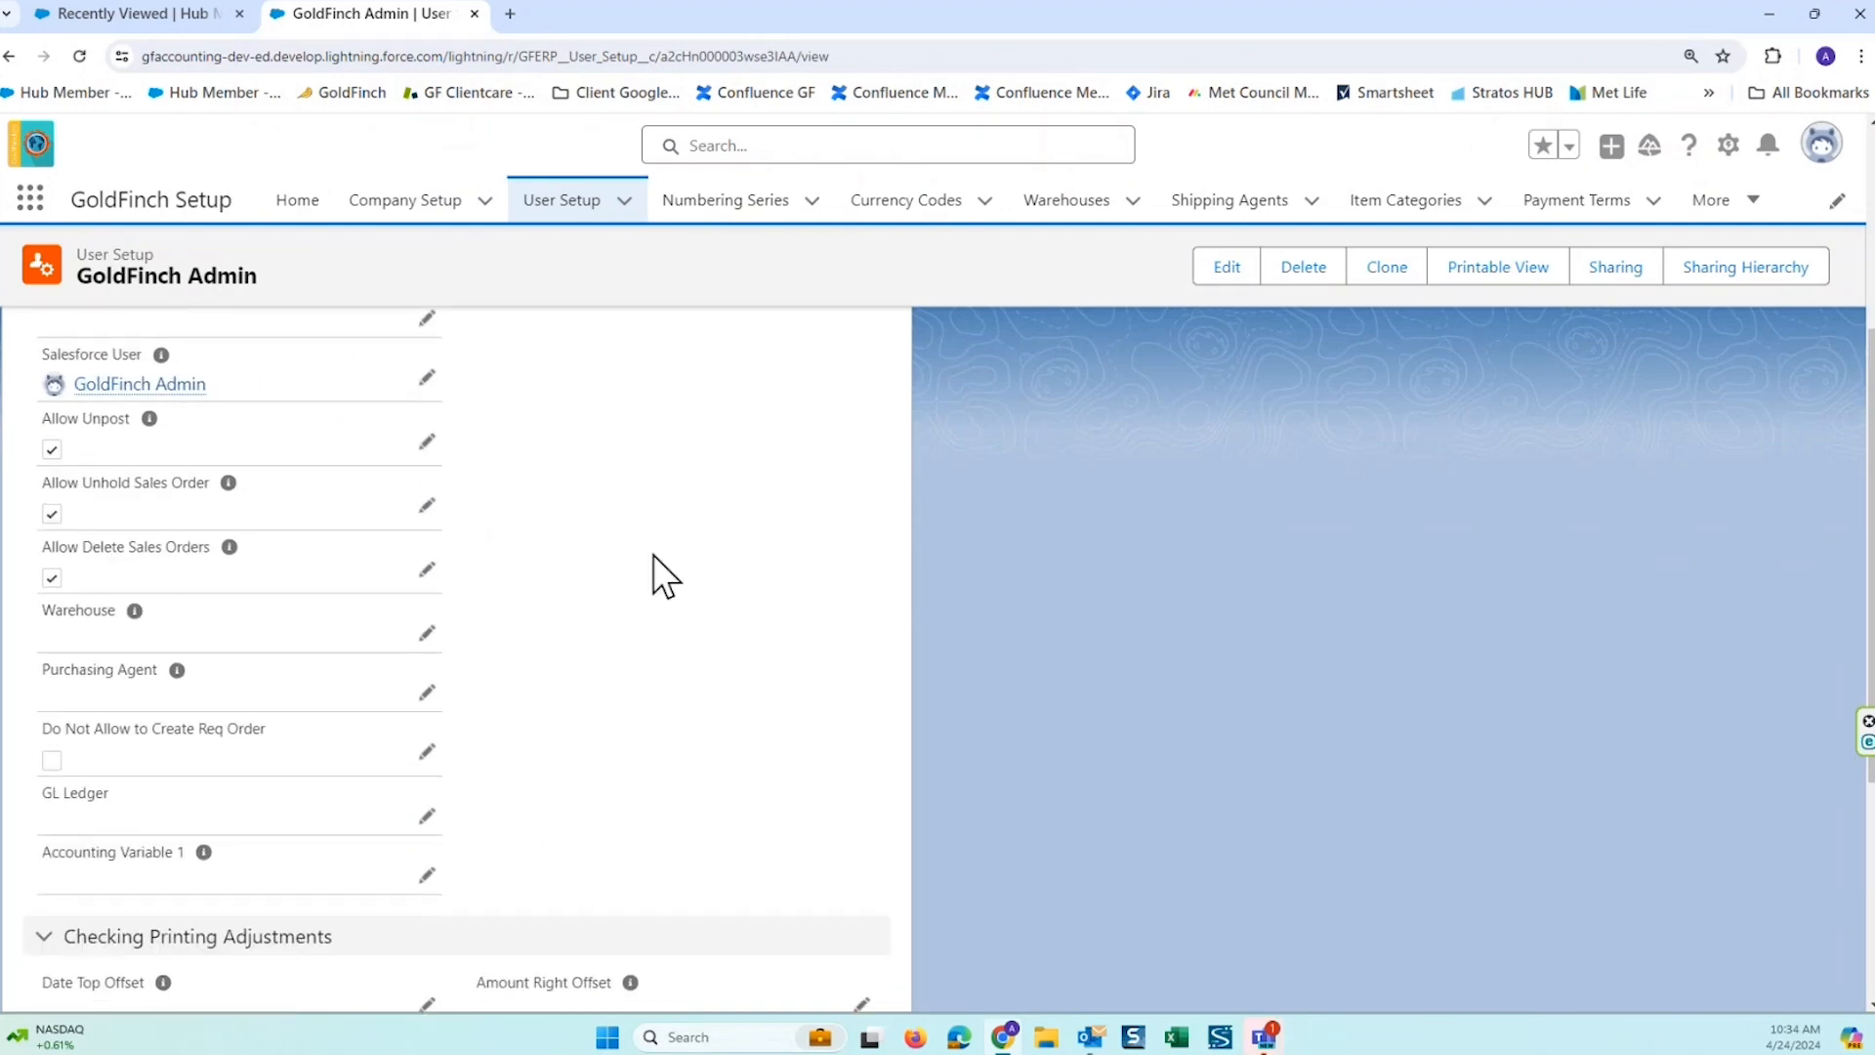
scroll(652, 554, down, 2)
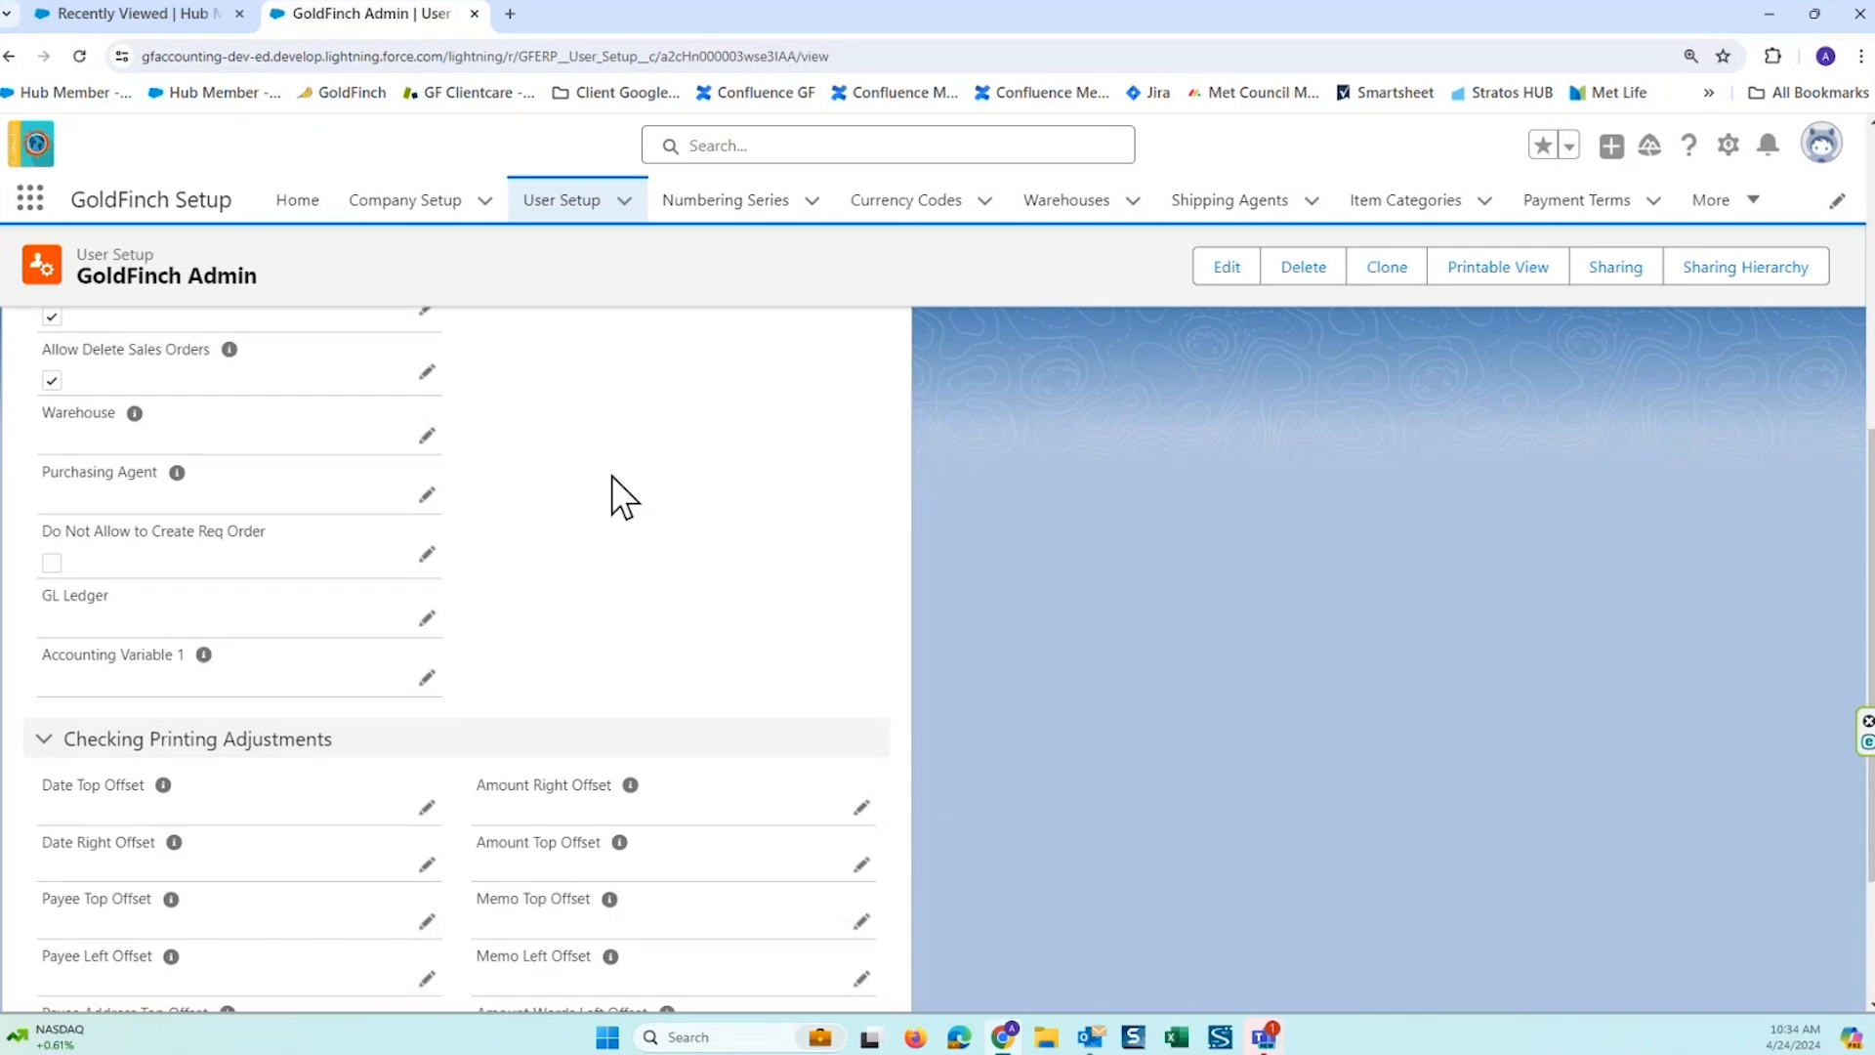
scroll(612, 489, down, 2)
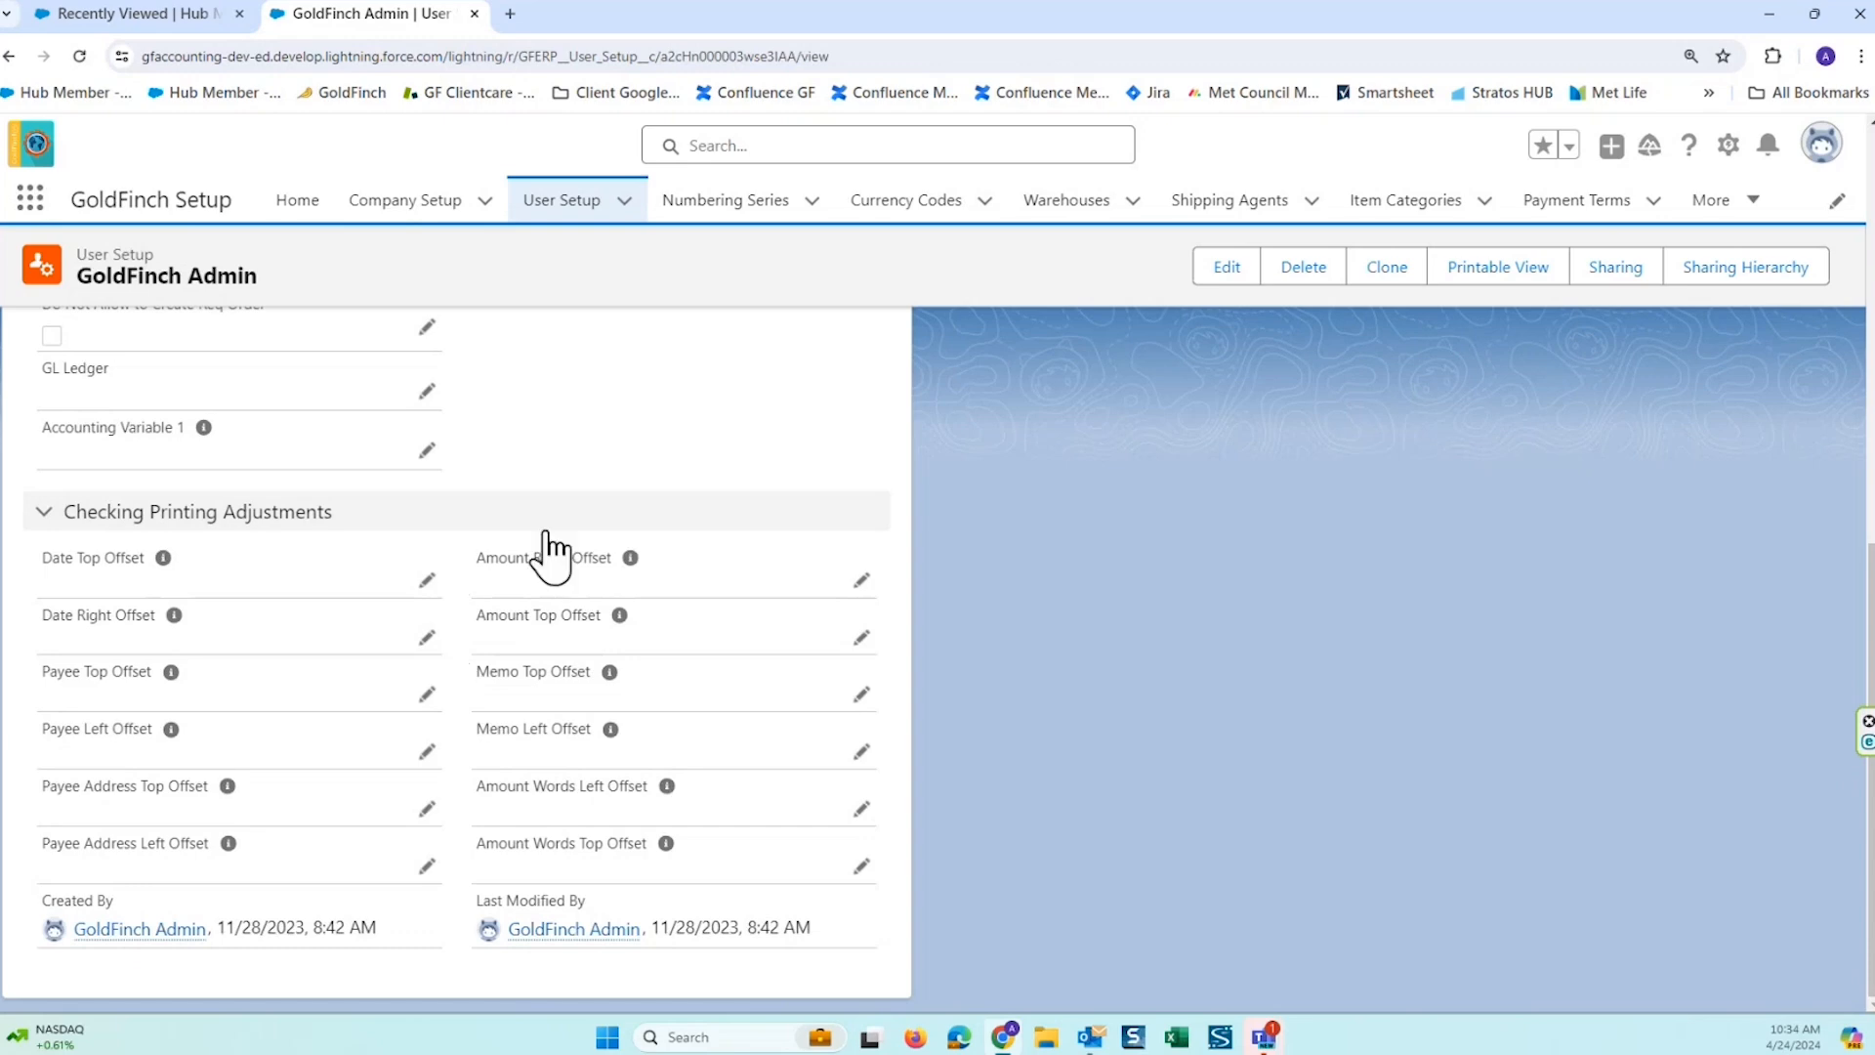
scroll(544, 544, up, 15)
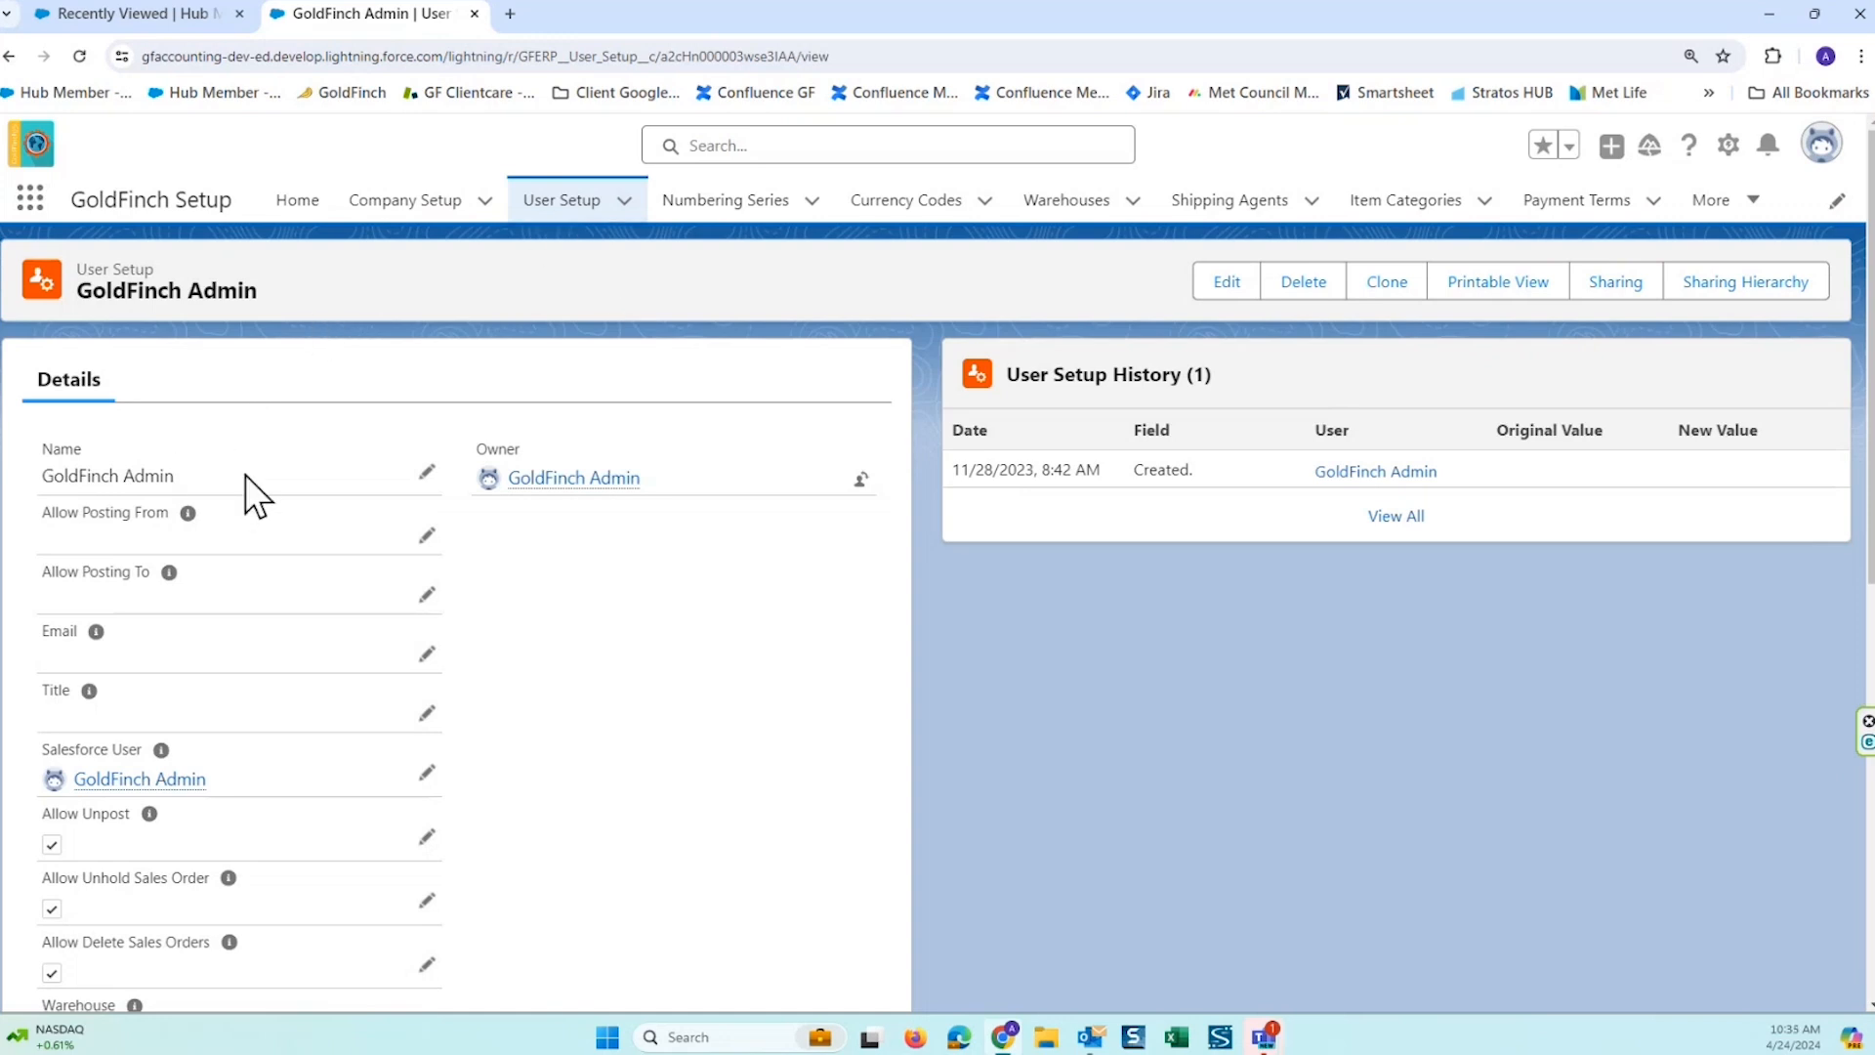
scroll(244, 475, down, 4)
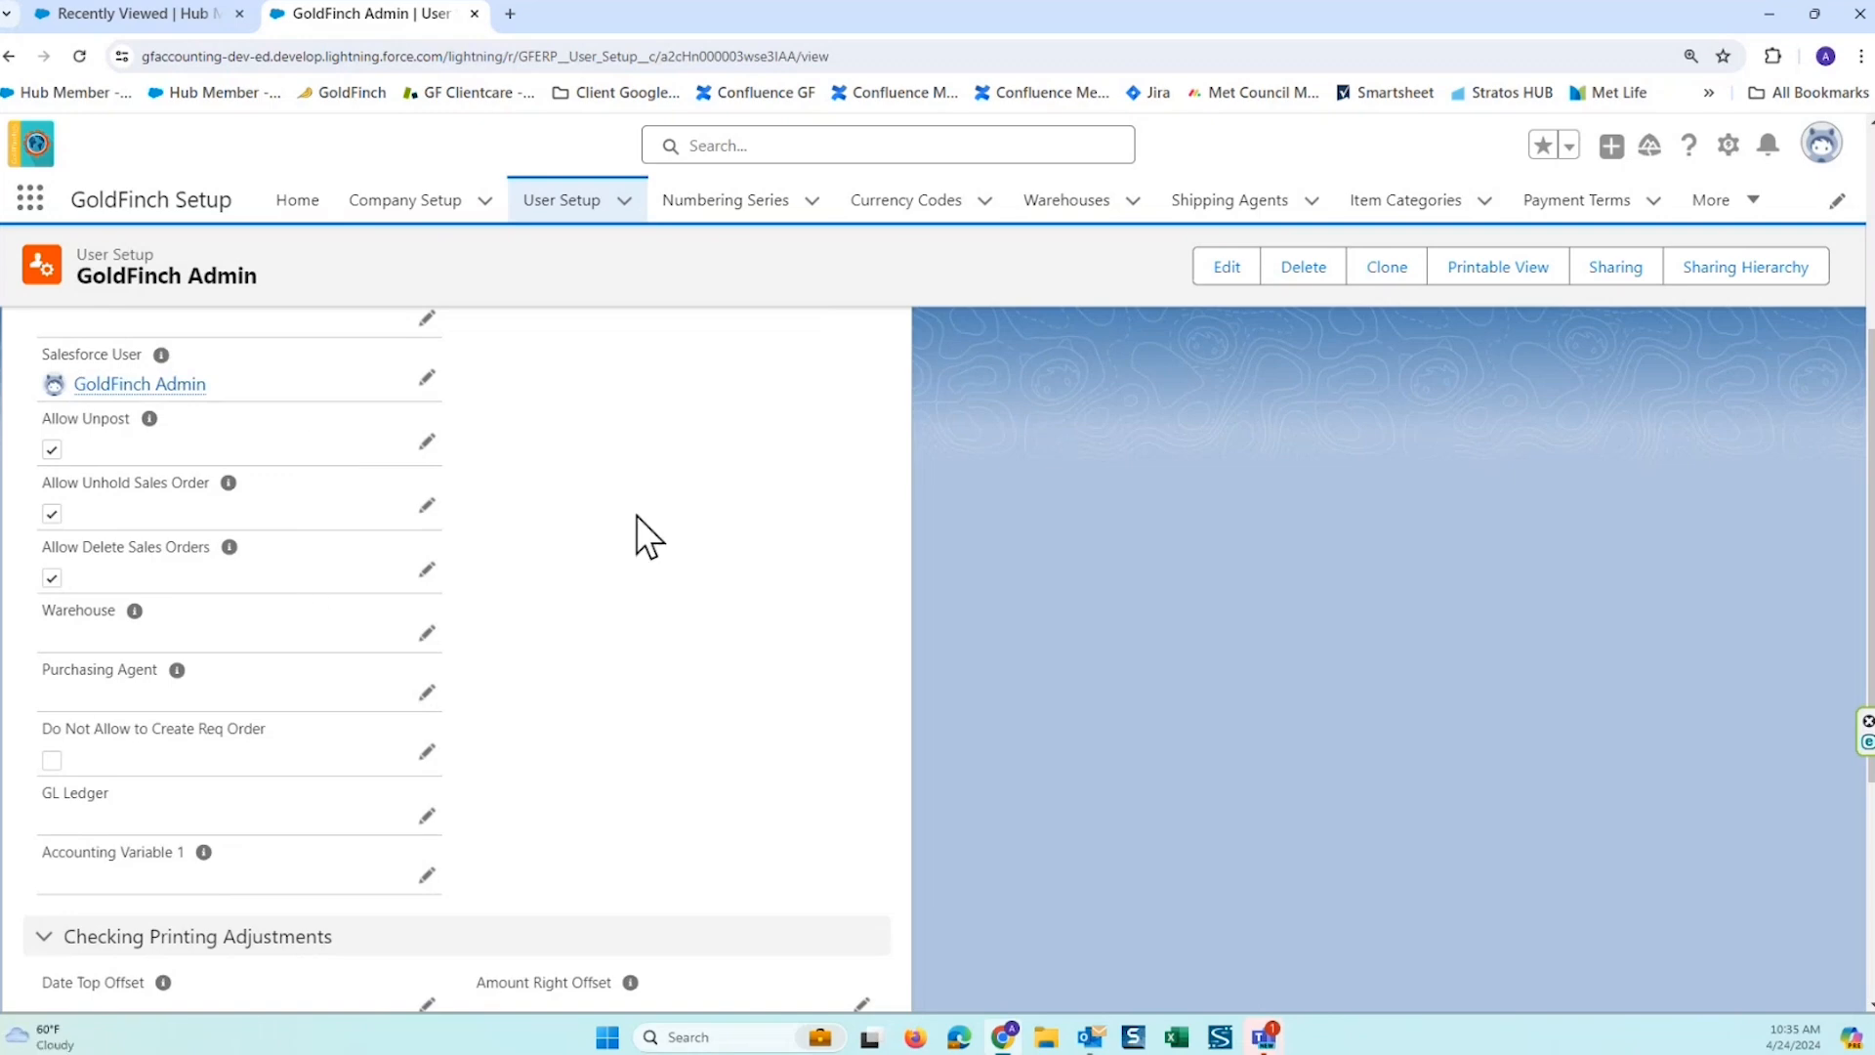
Review the prefixes and last numbers used in the Numbering Series list, and open the Currency Codes list.
click(750, 207)
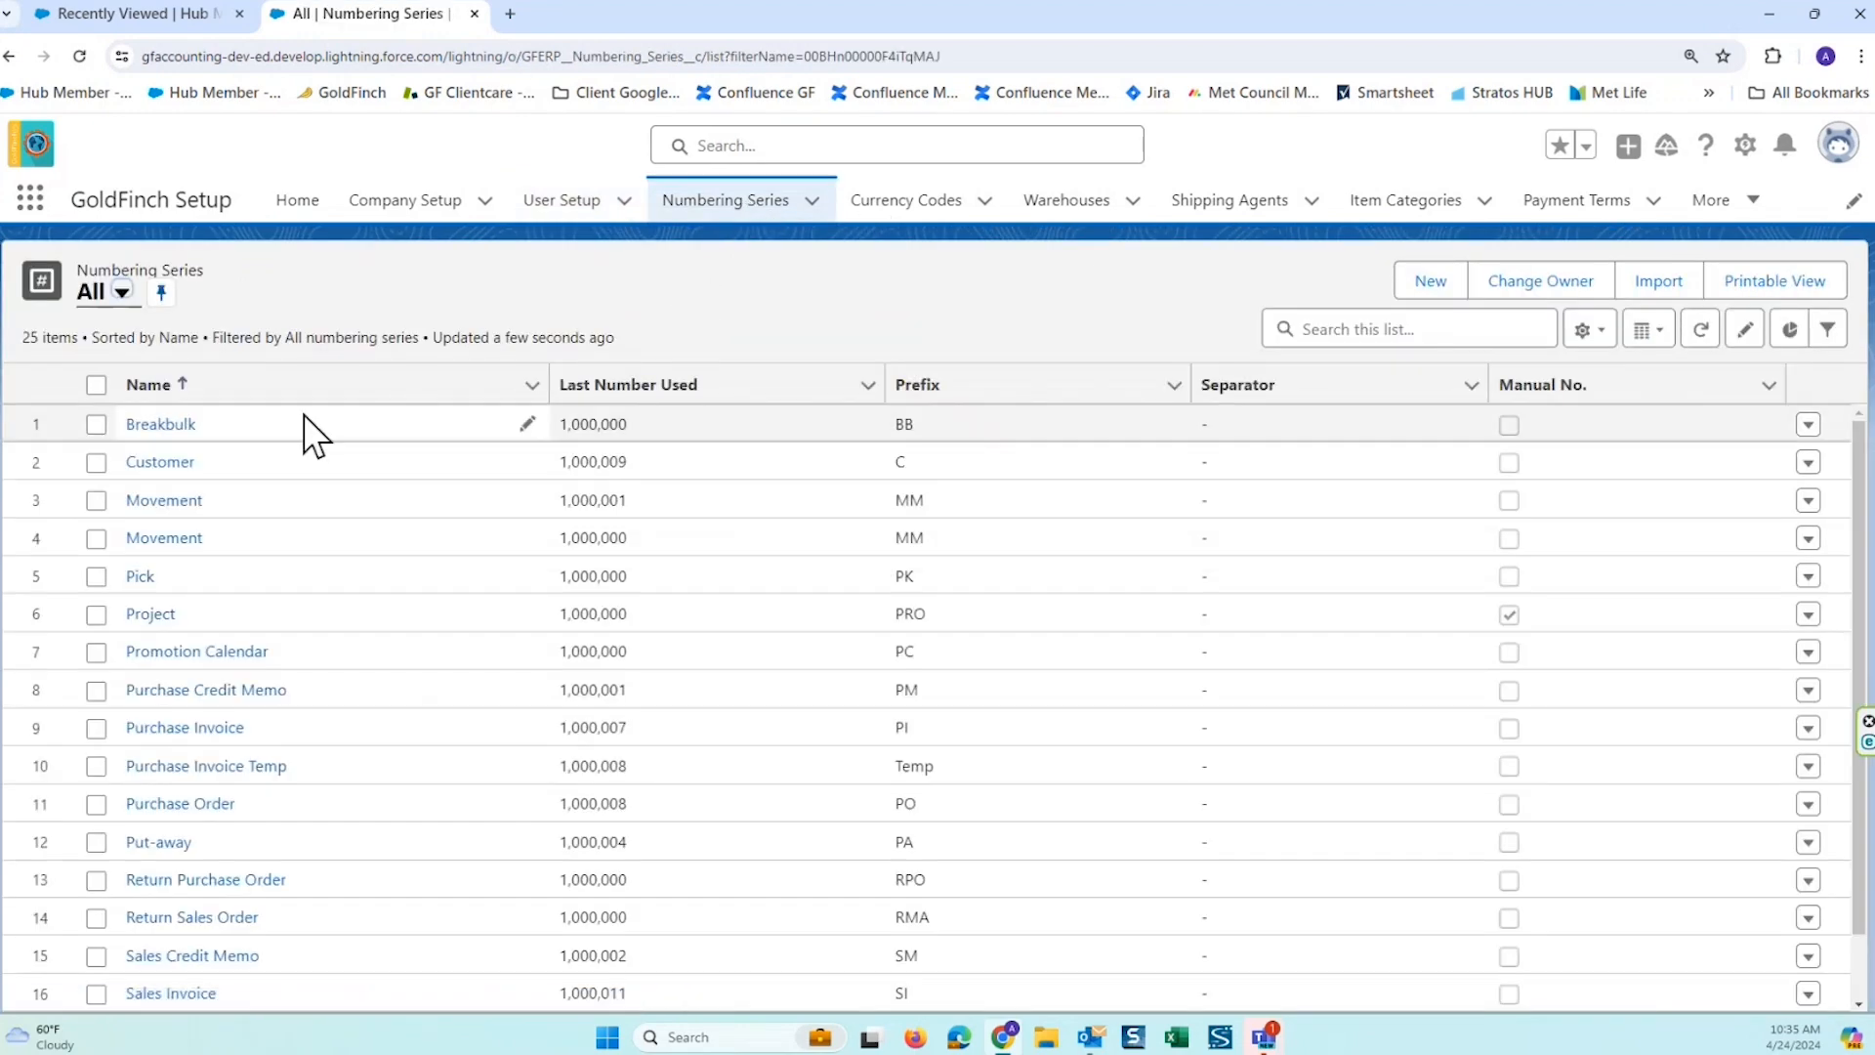
scroll(371, 571, down, 1)
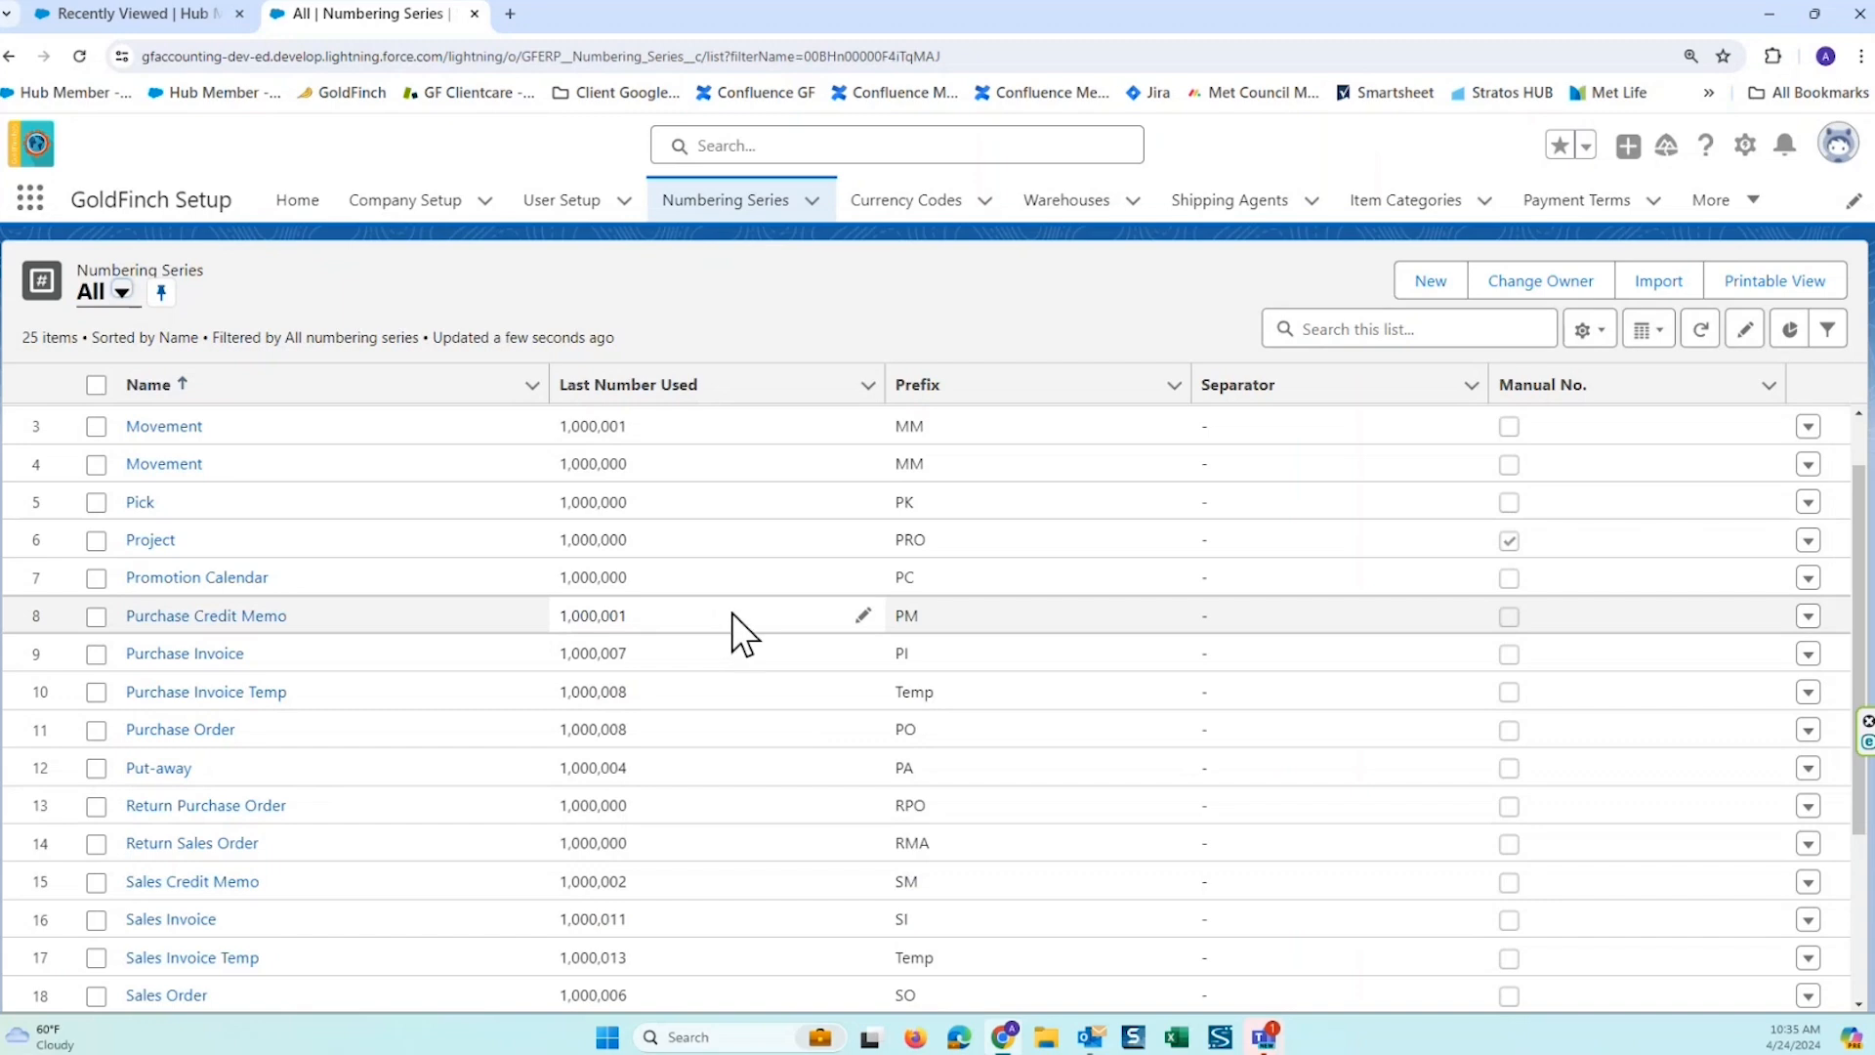
scroll(733, 682, up, 1)
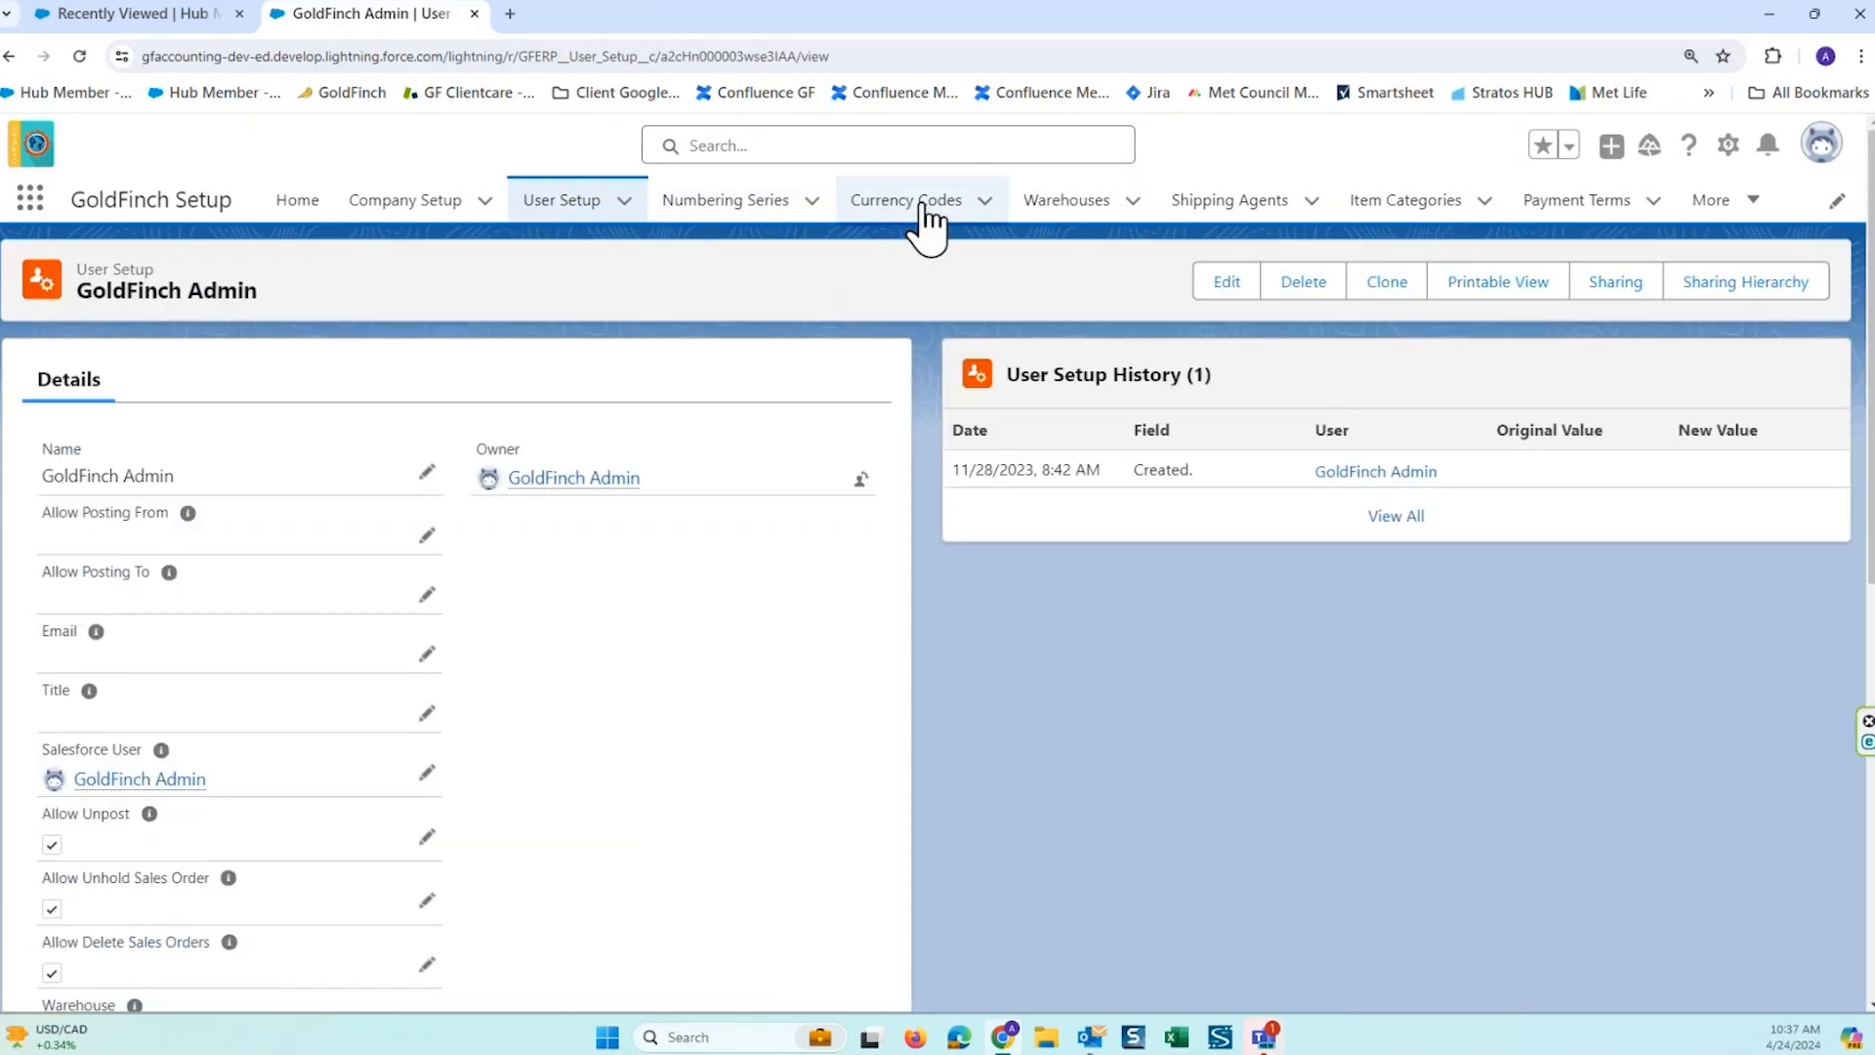
click(917, 217)
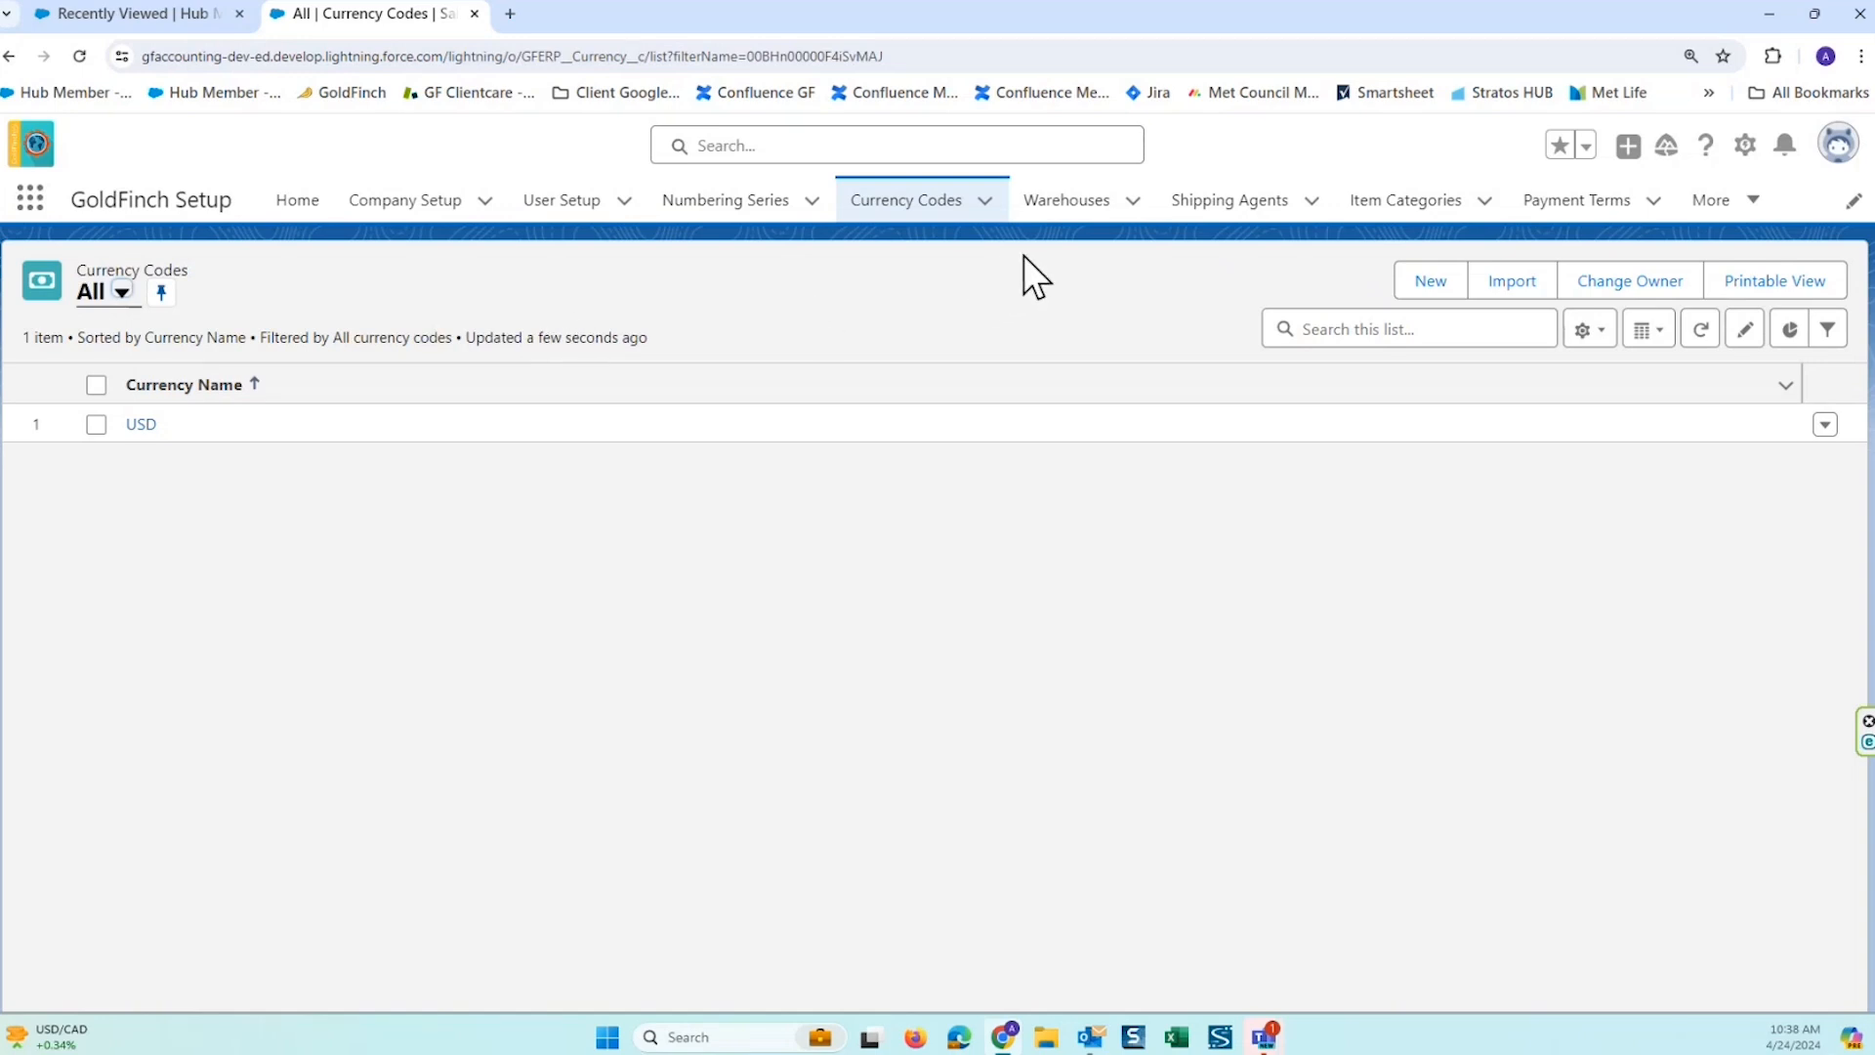
Open the Main warehouse record and review its address, default bins and related Bin list.
click(1069, 202)
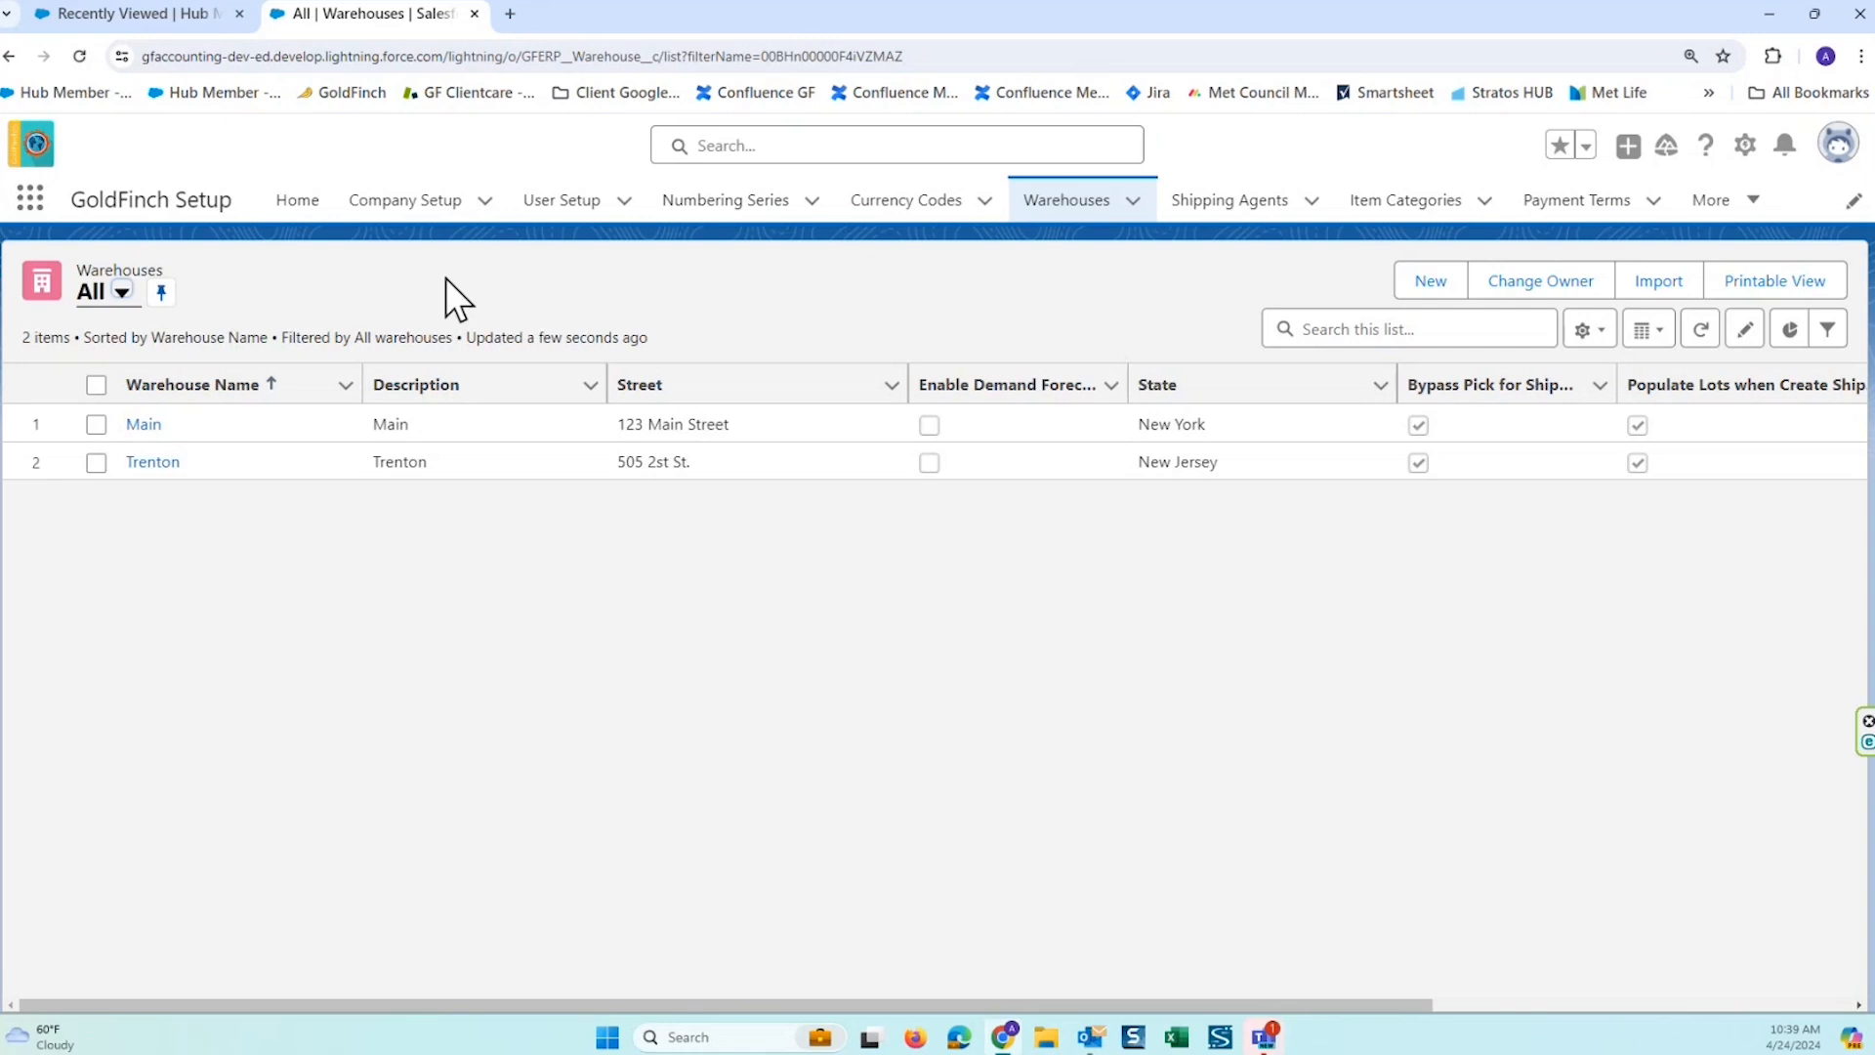
click(149, 421)
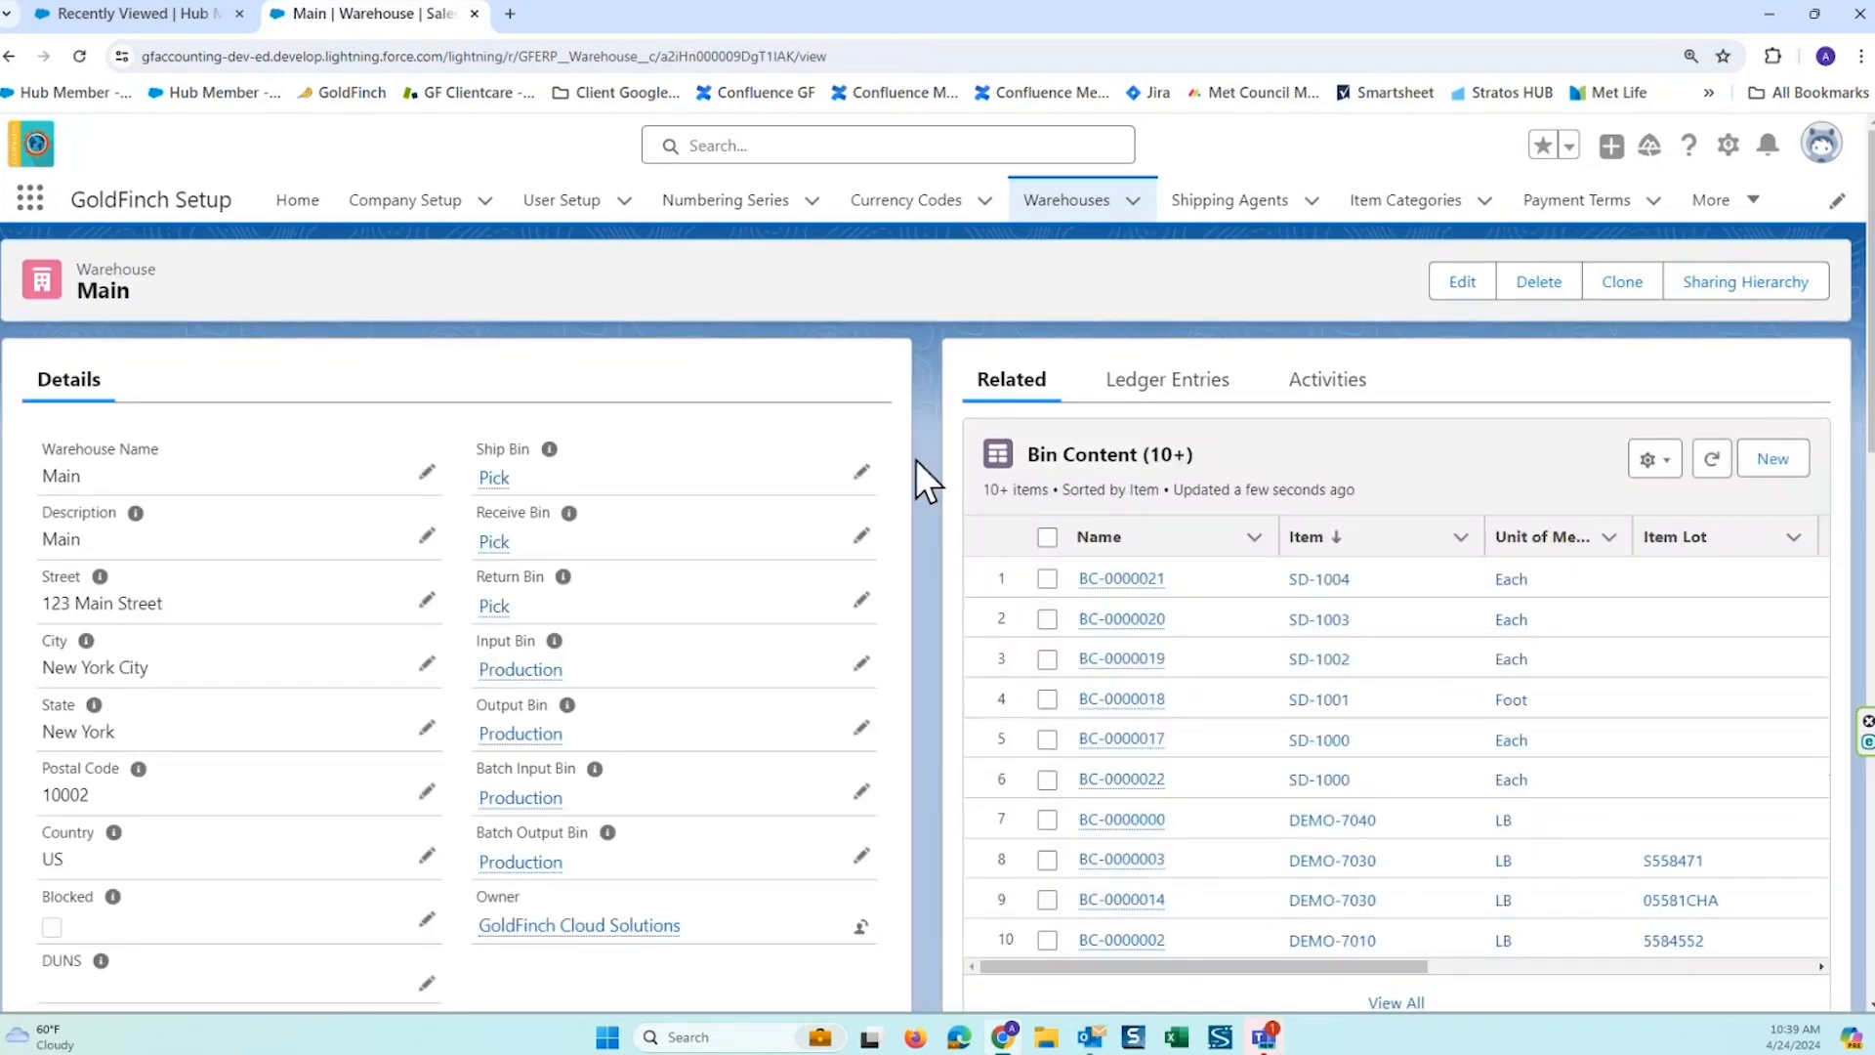
scroll(916, 459, down, 6)
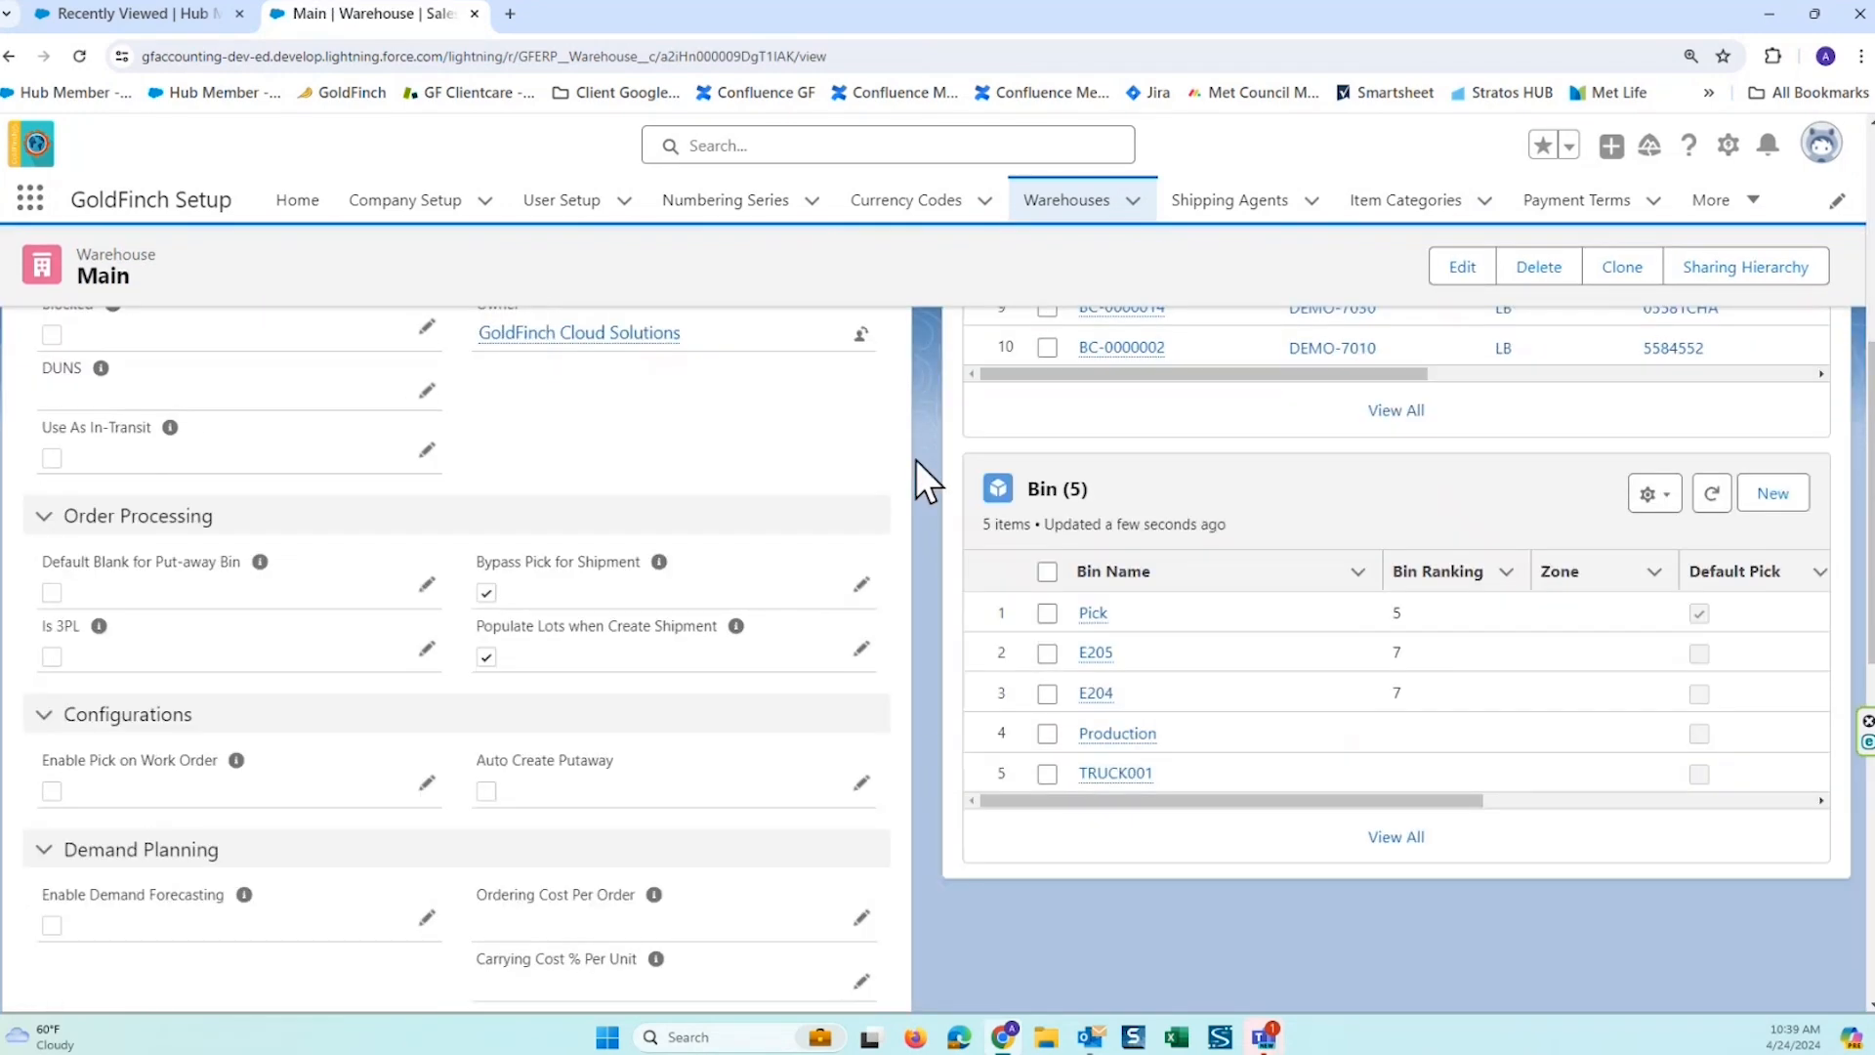
scroll(375, 411, up, 4)
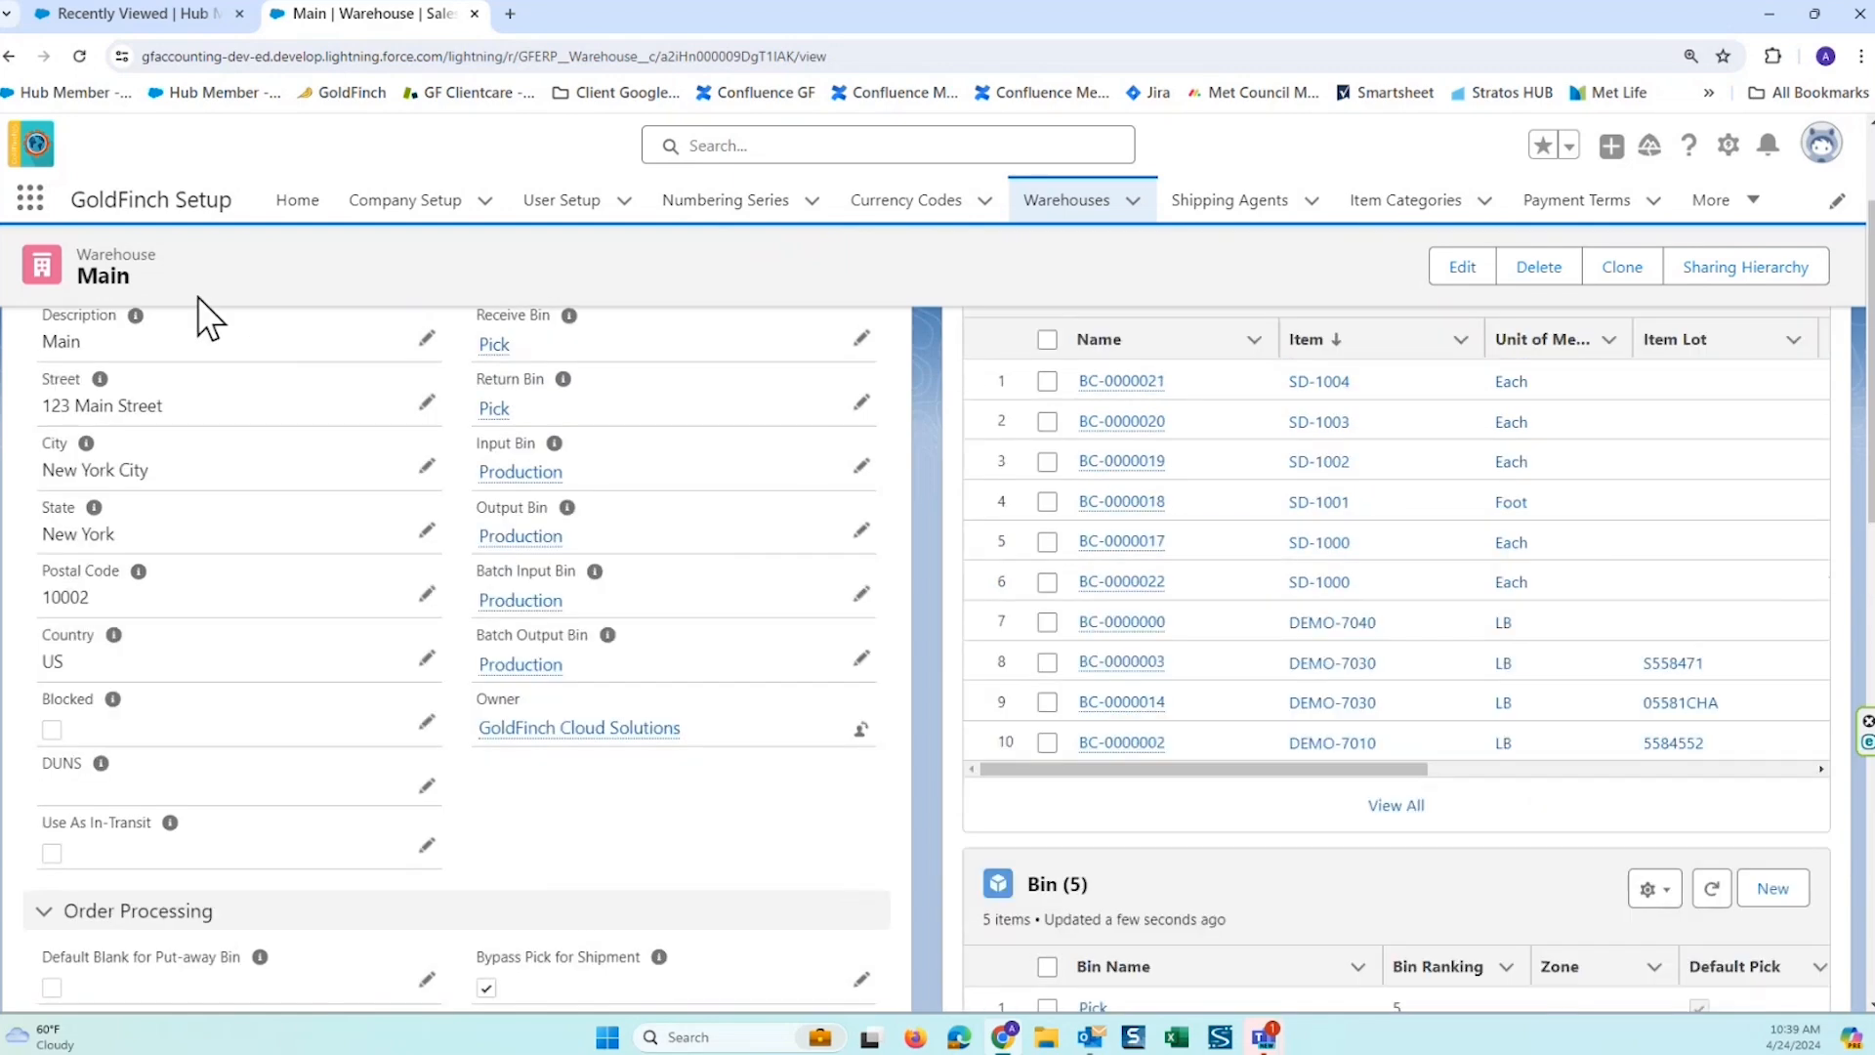
scroll(168, 389, down, 4)
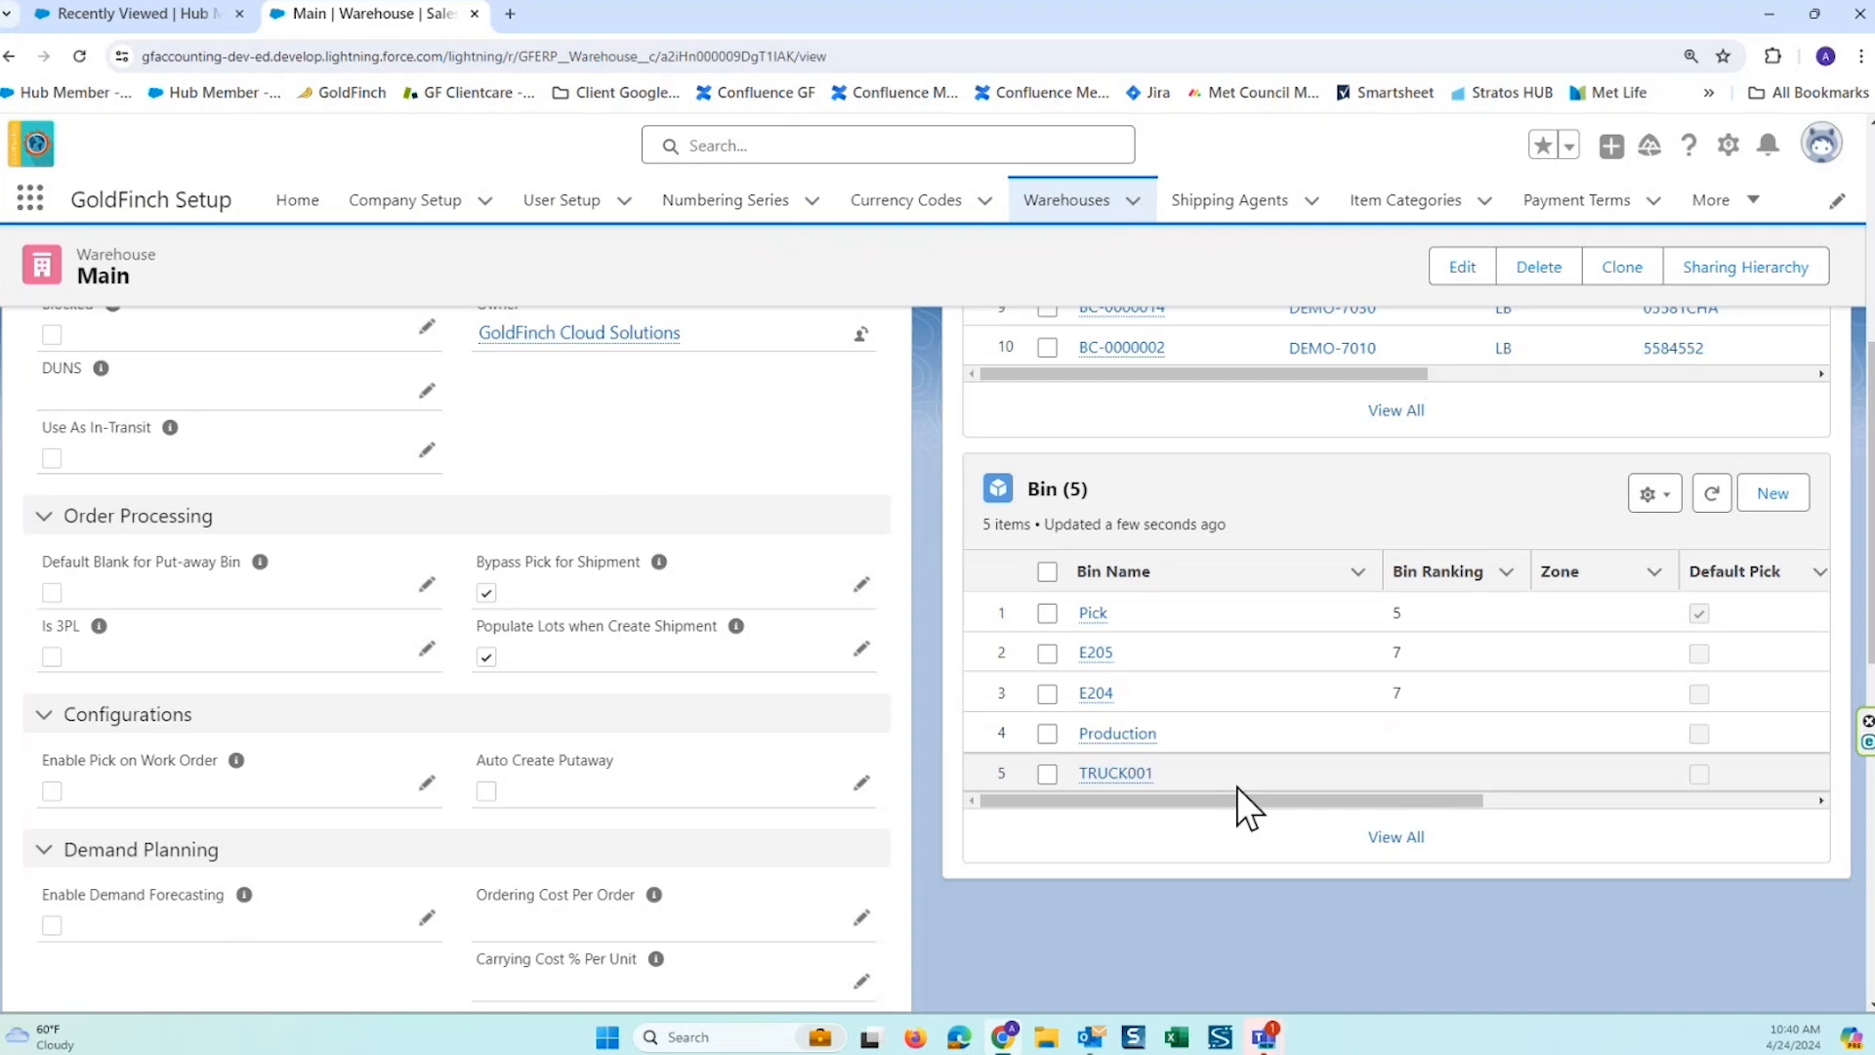
scroll(448, 399, up, 6)
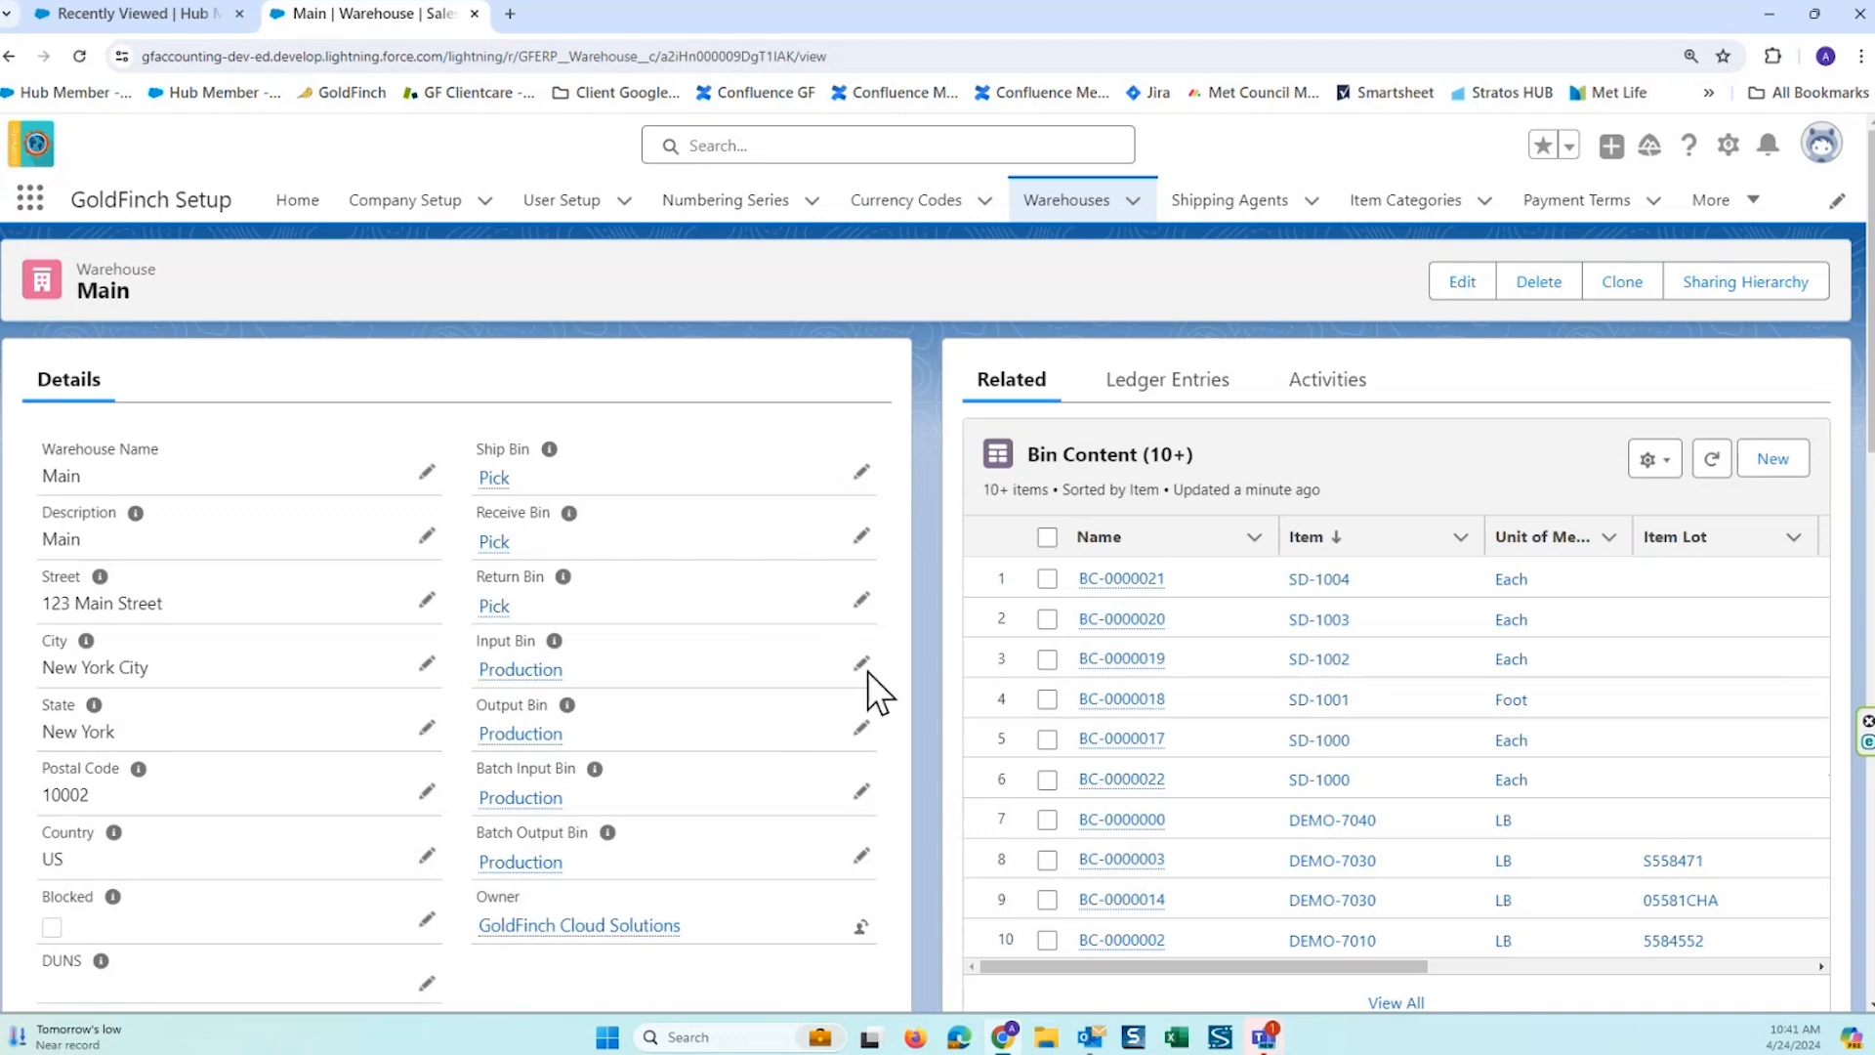
Examine the Main warehouse's Order Processing, Configurations, Demand Planning and BOL sections.
scroll(931, 602, down, 6)
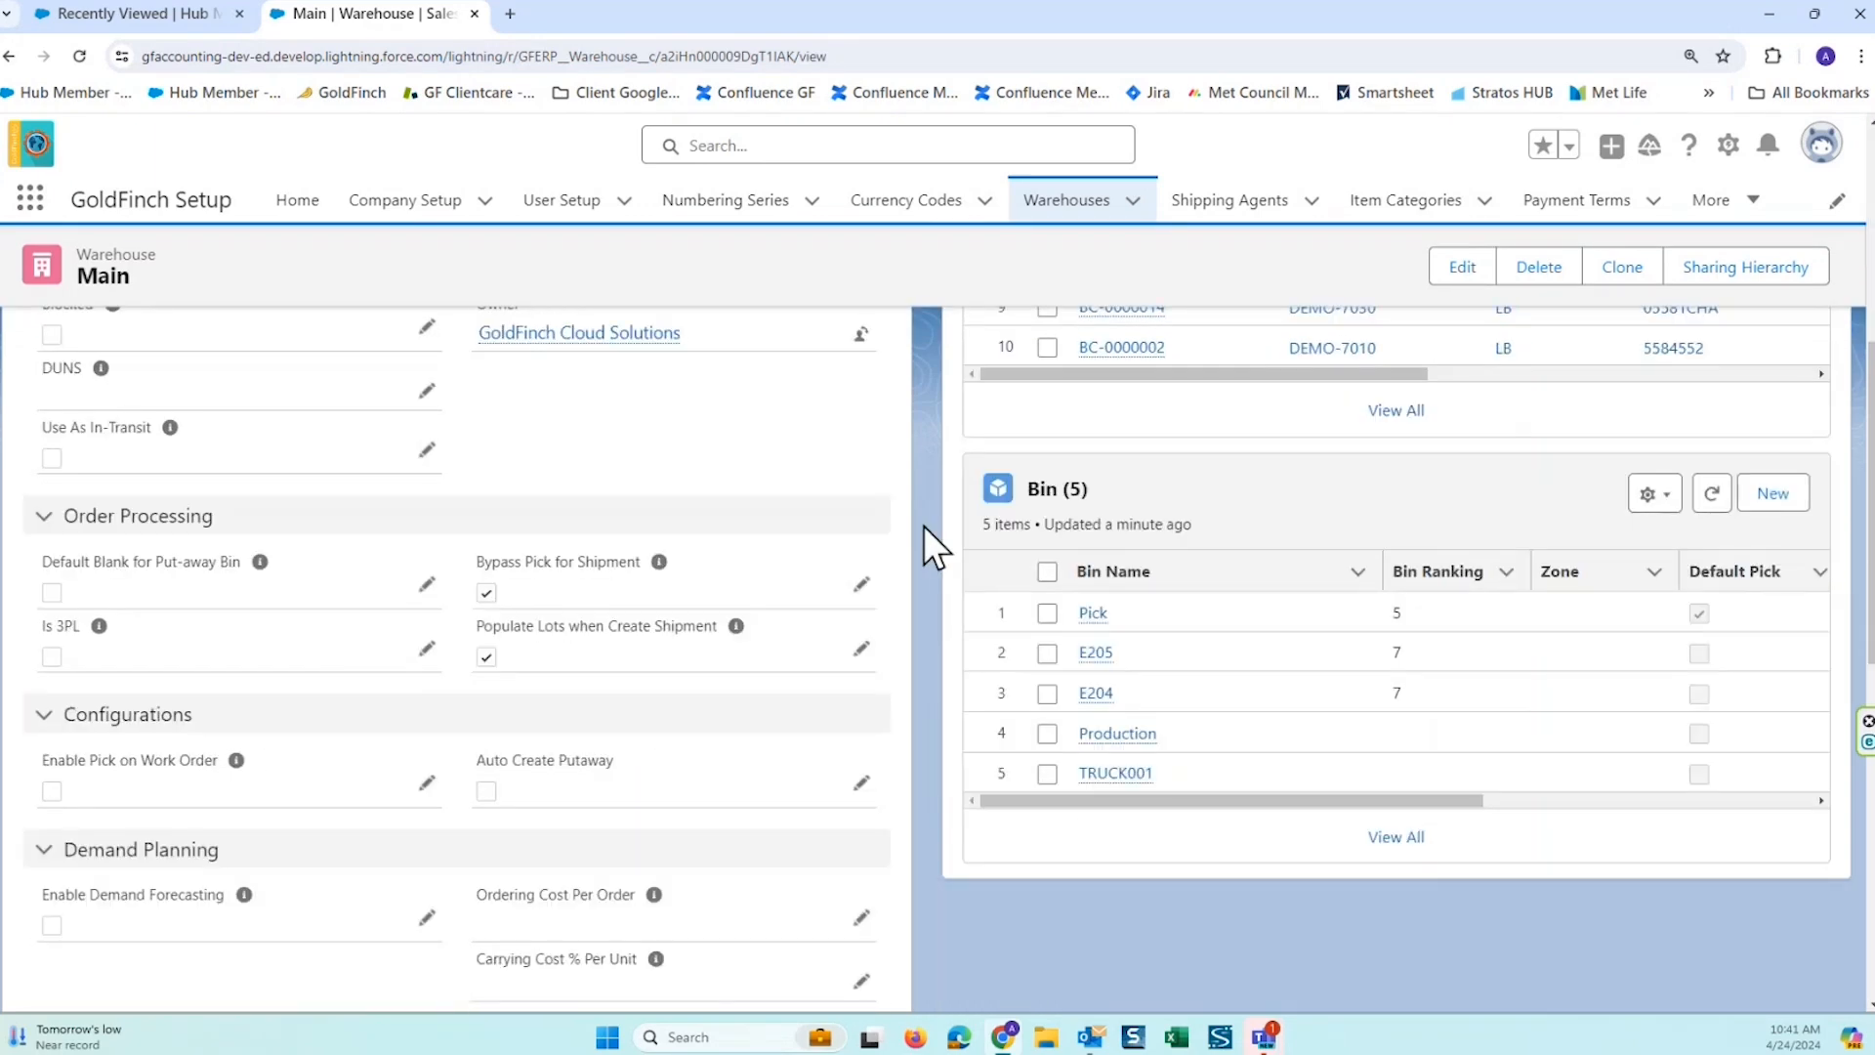
scroll(923, 545, down, 2)
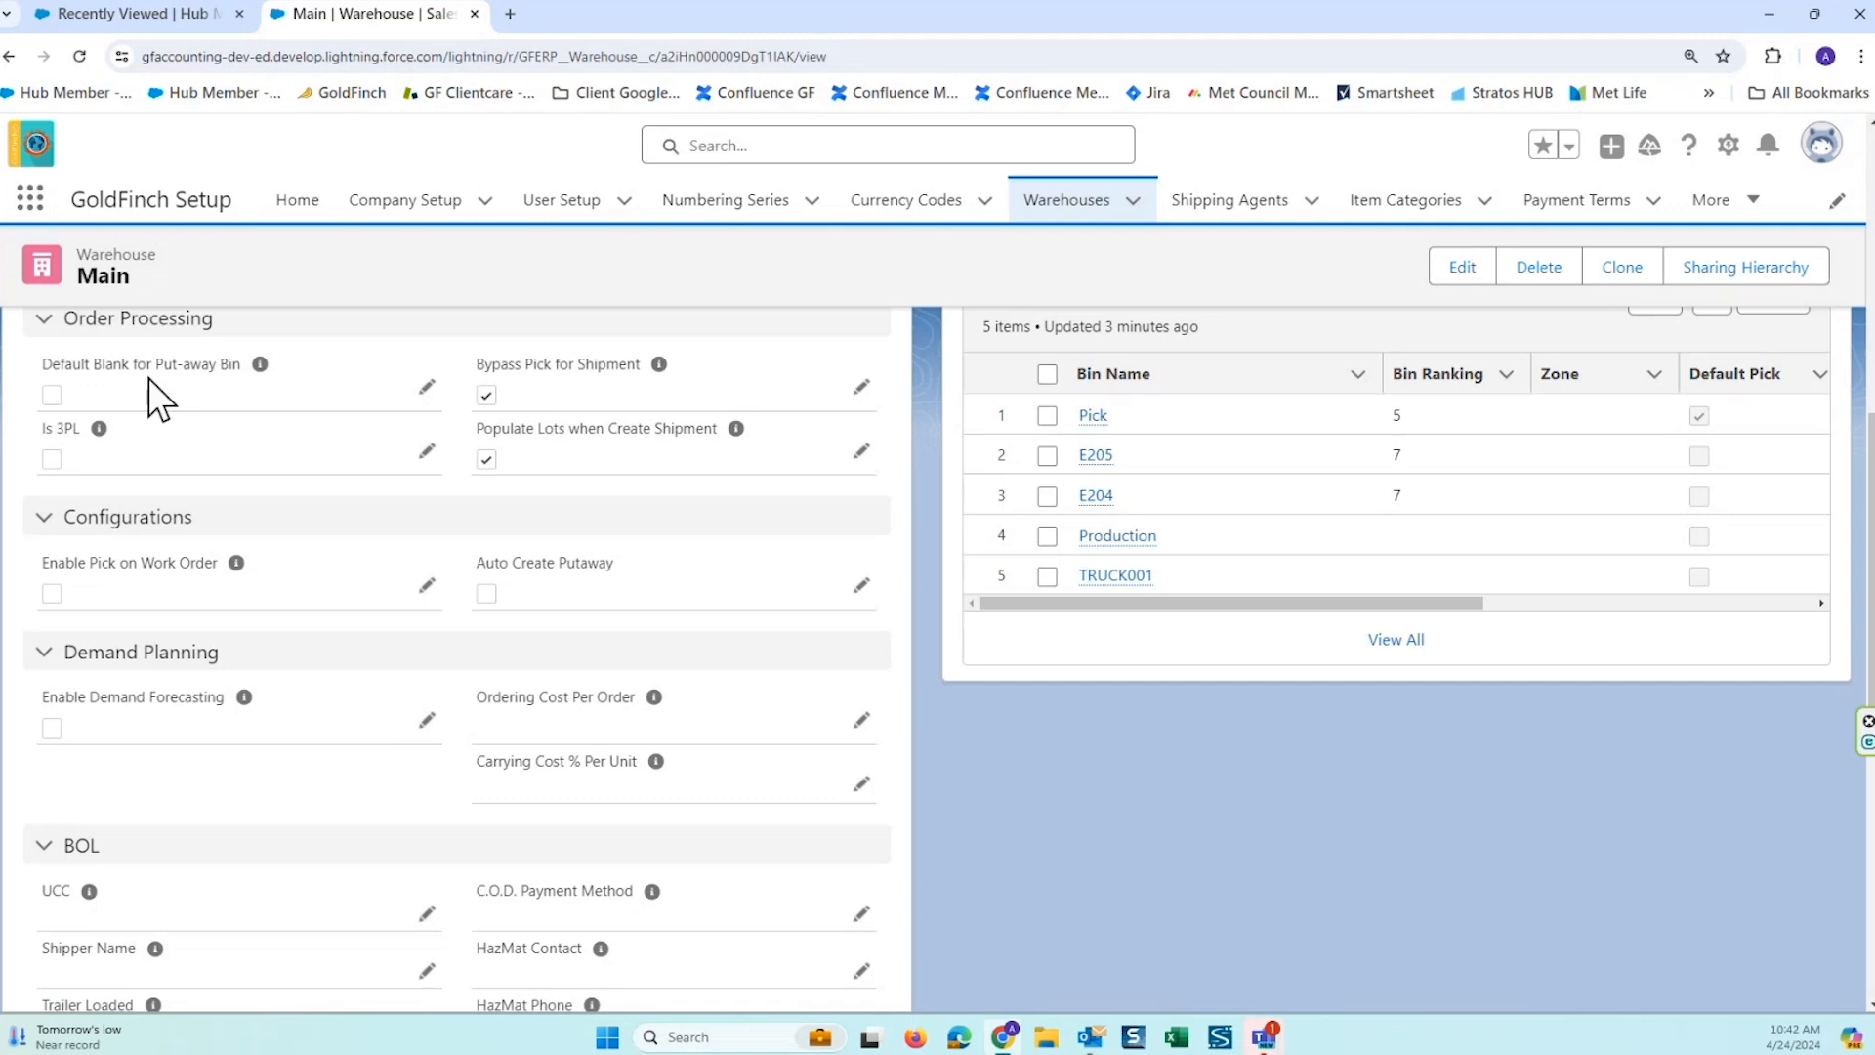
scroll(338, 418, down, 2)
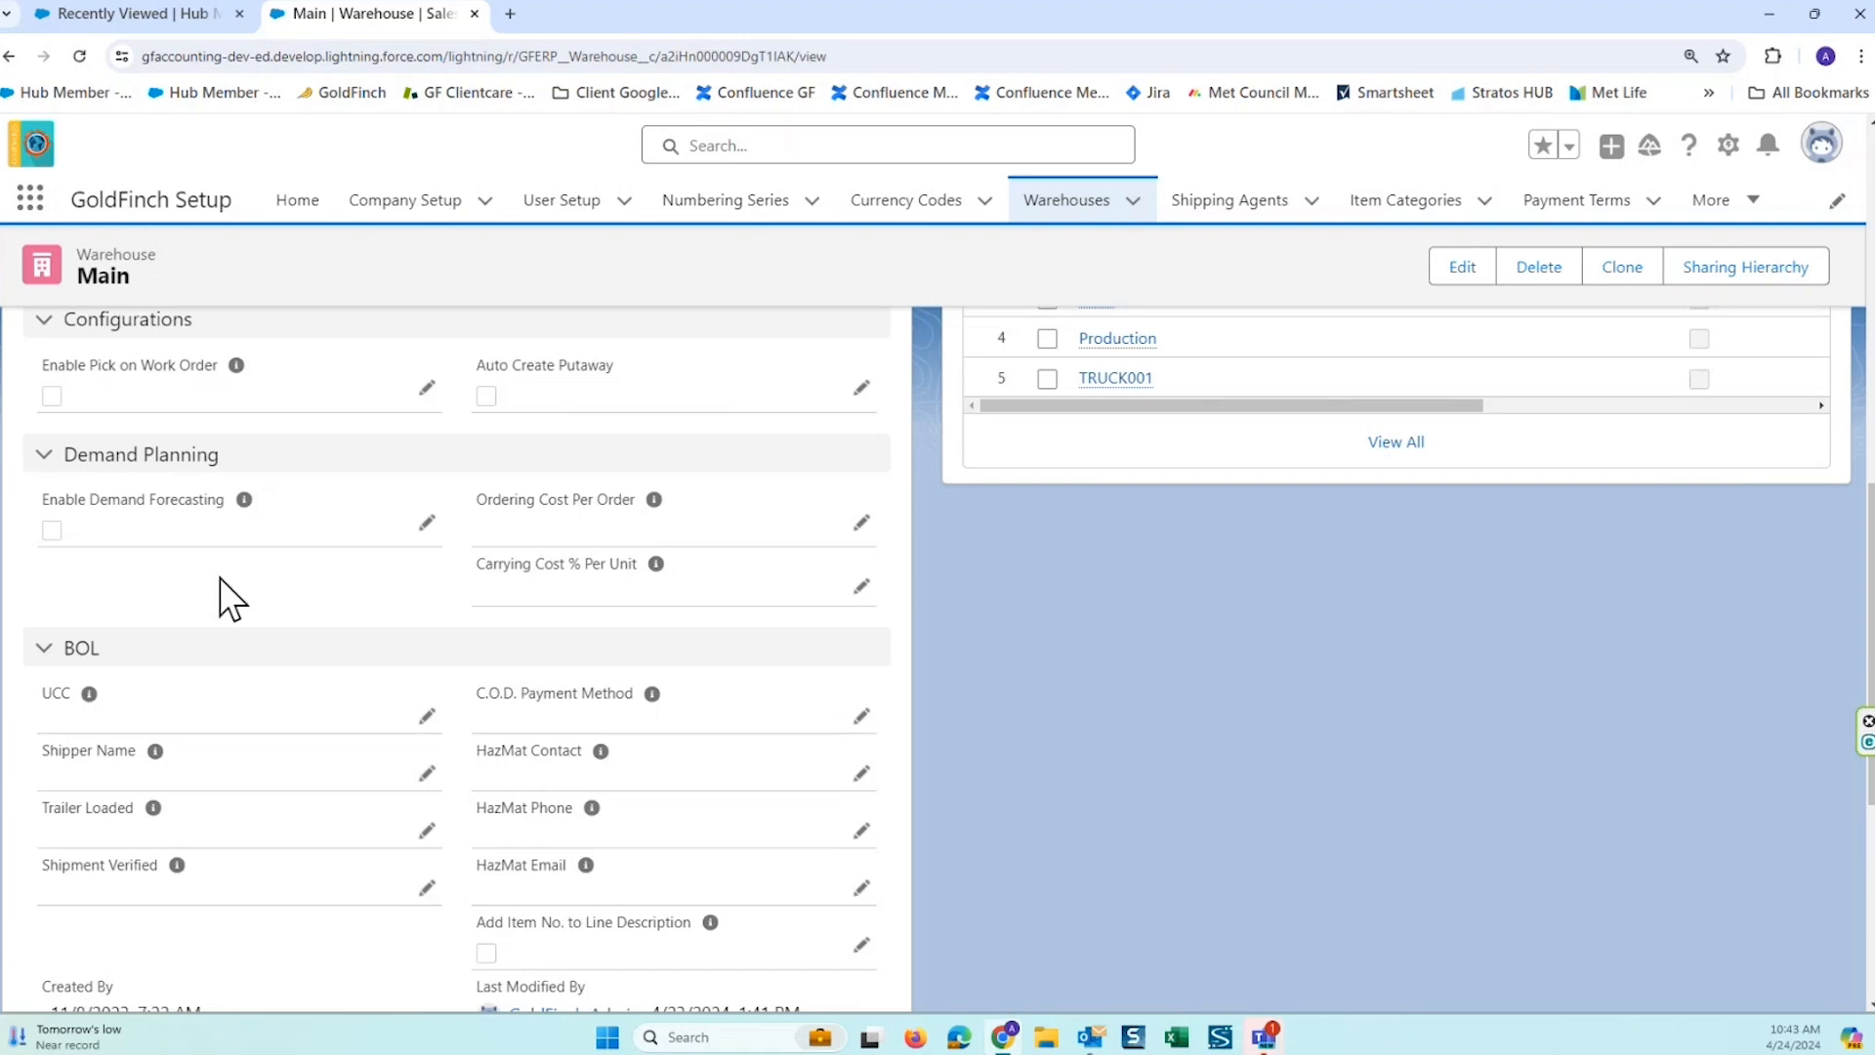
scroll(268, 571, down, 2)
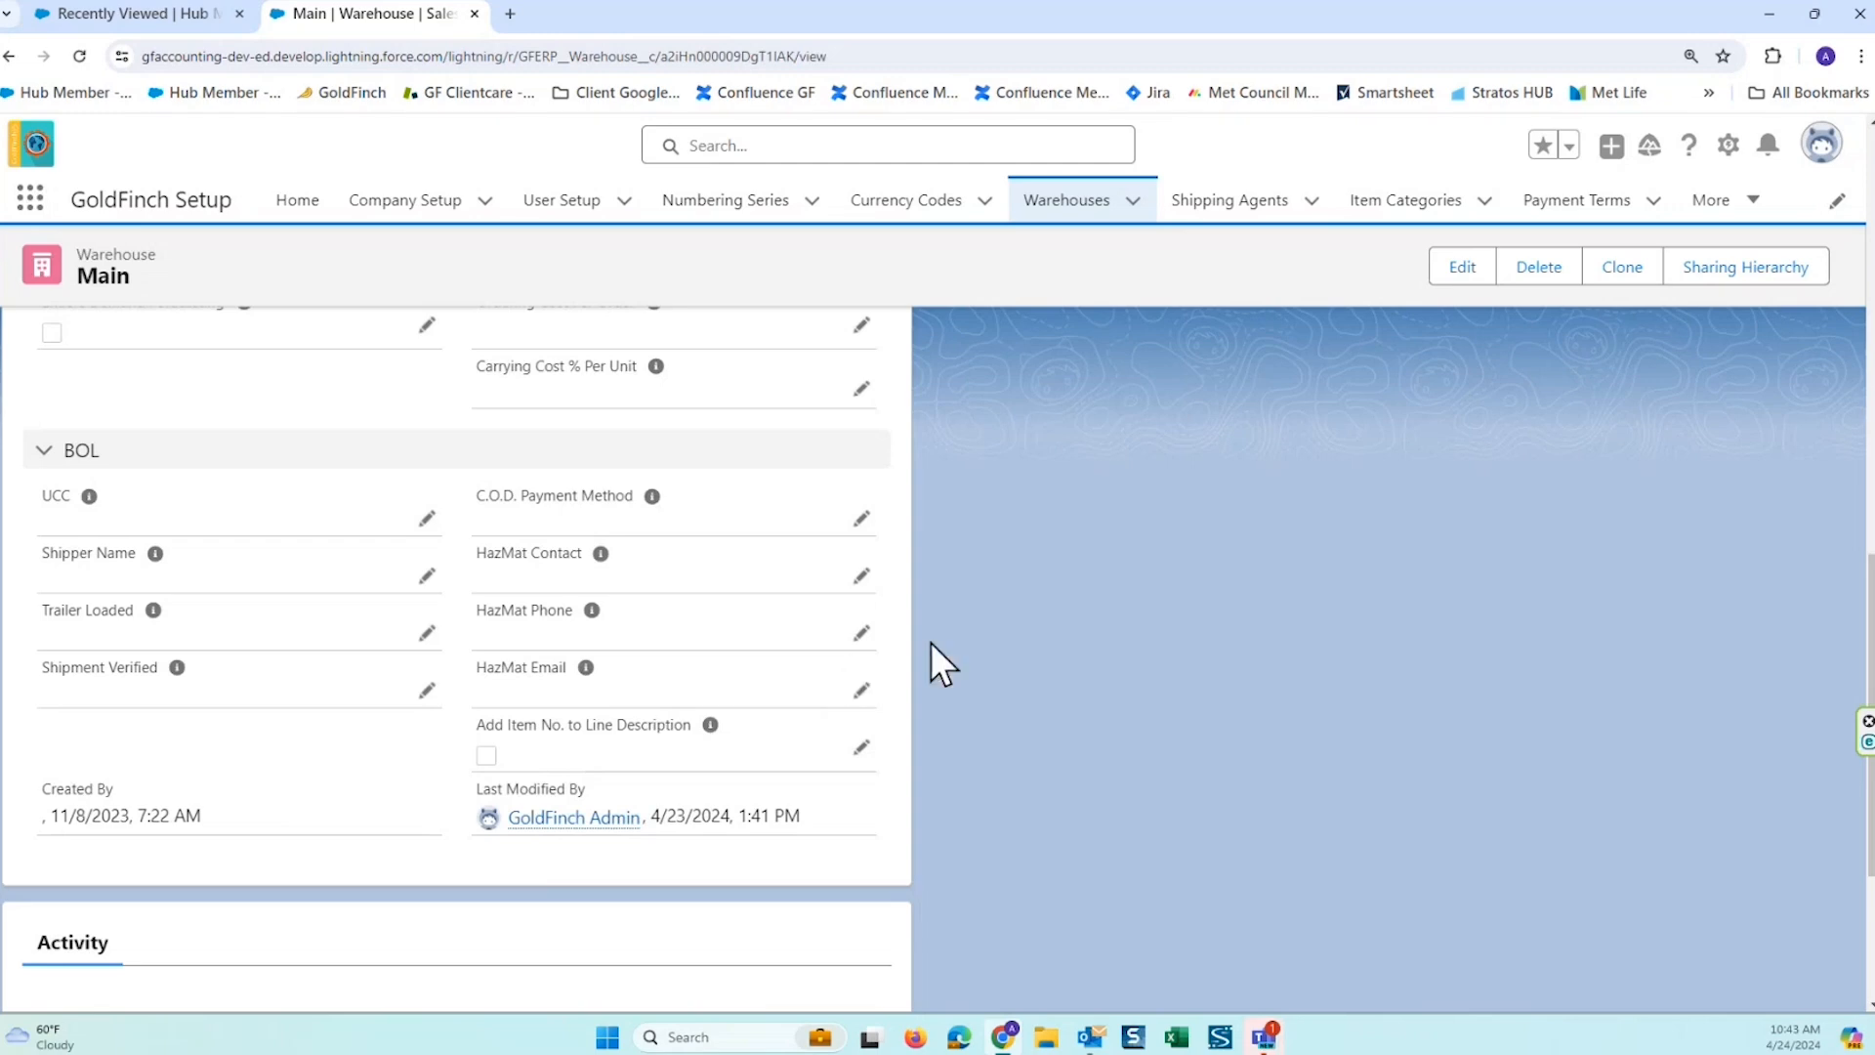
scroll(997, 629, up, 10)
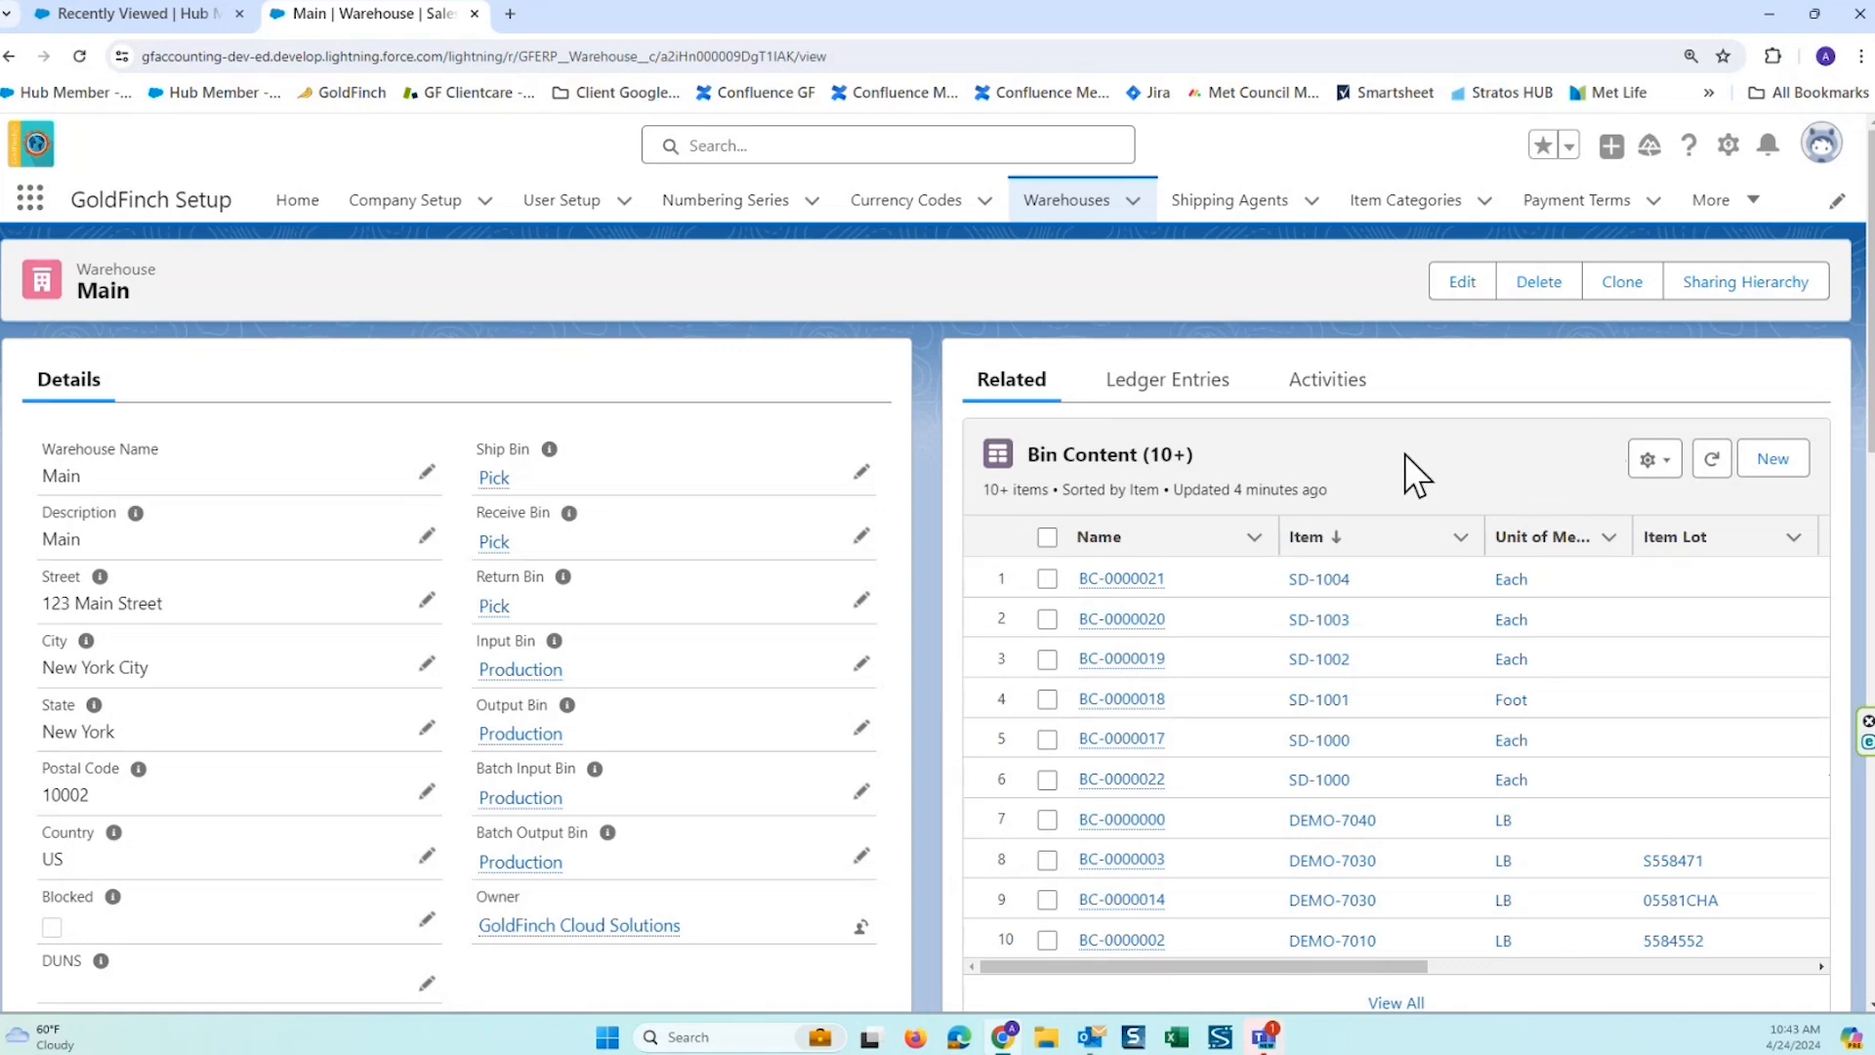
Review the full Bin Content list of the Main warehouse, including lots, bins and quantities, and return to the warehouse record.
click(1402, 1006)
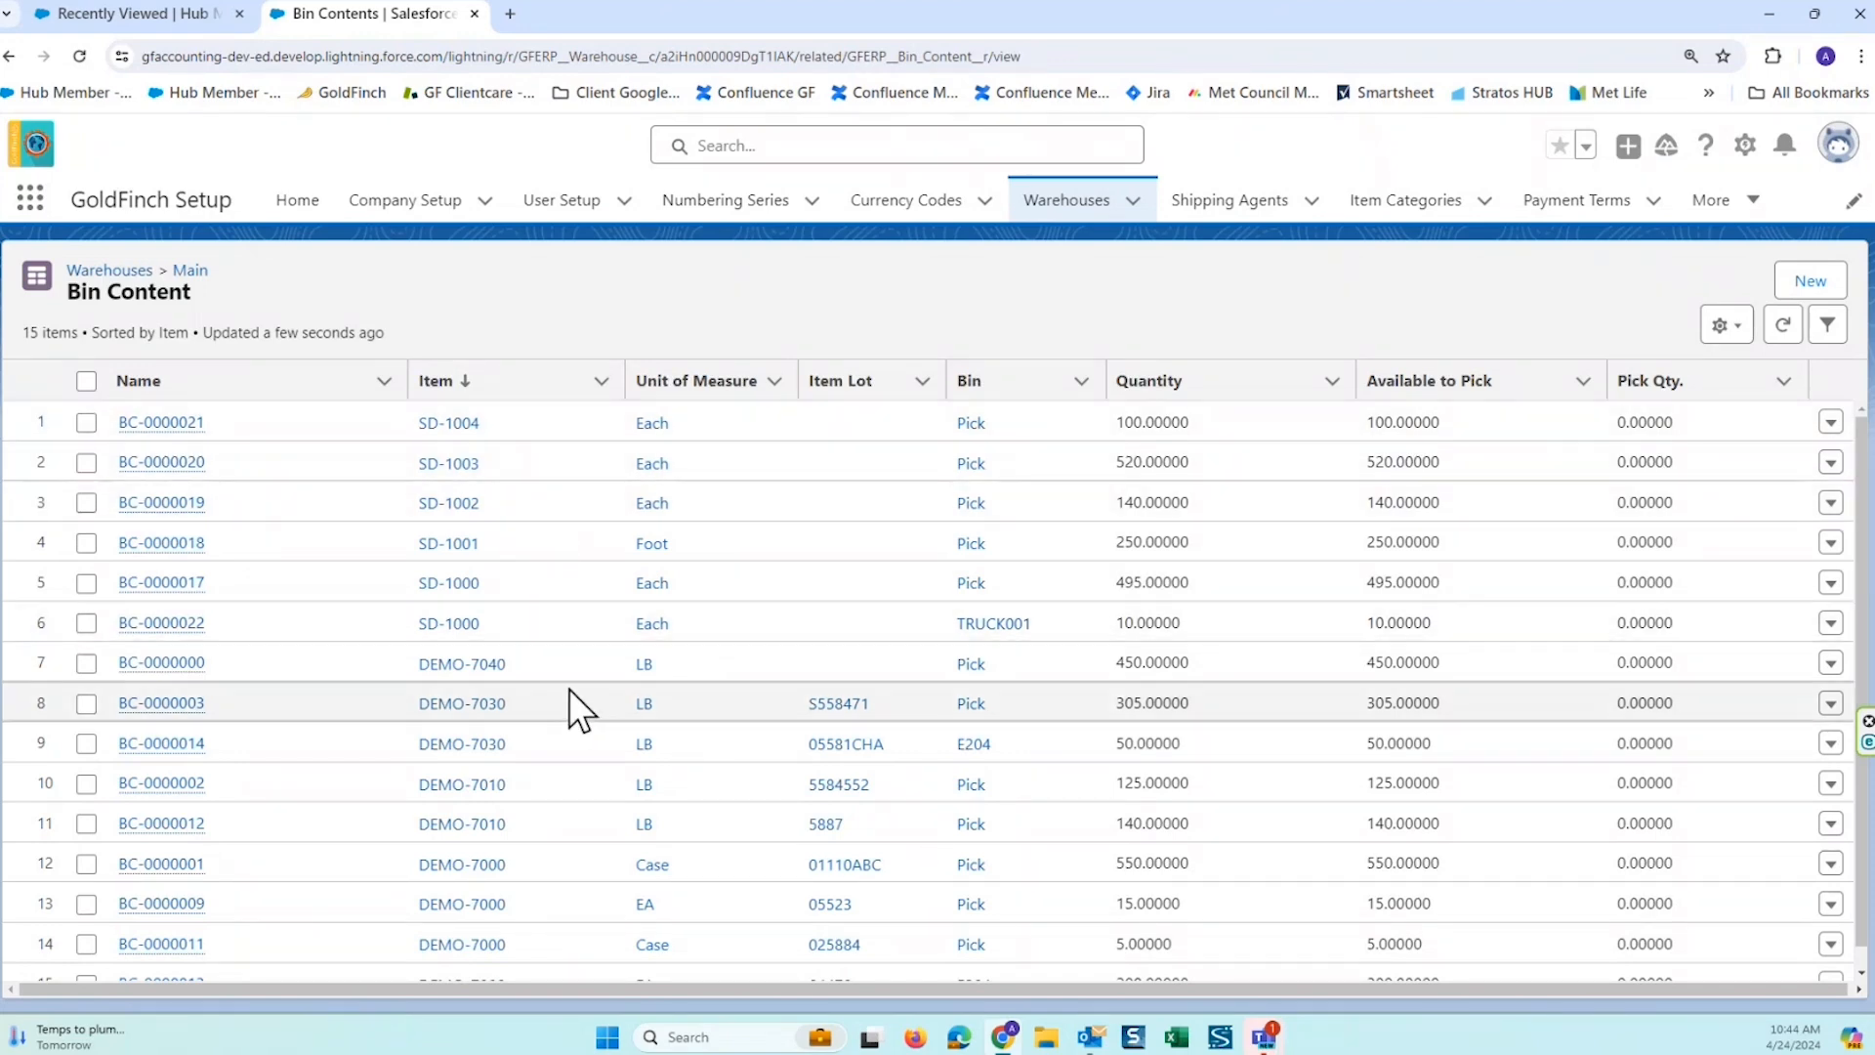
scroll(569, 689, down, 1)
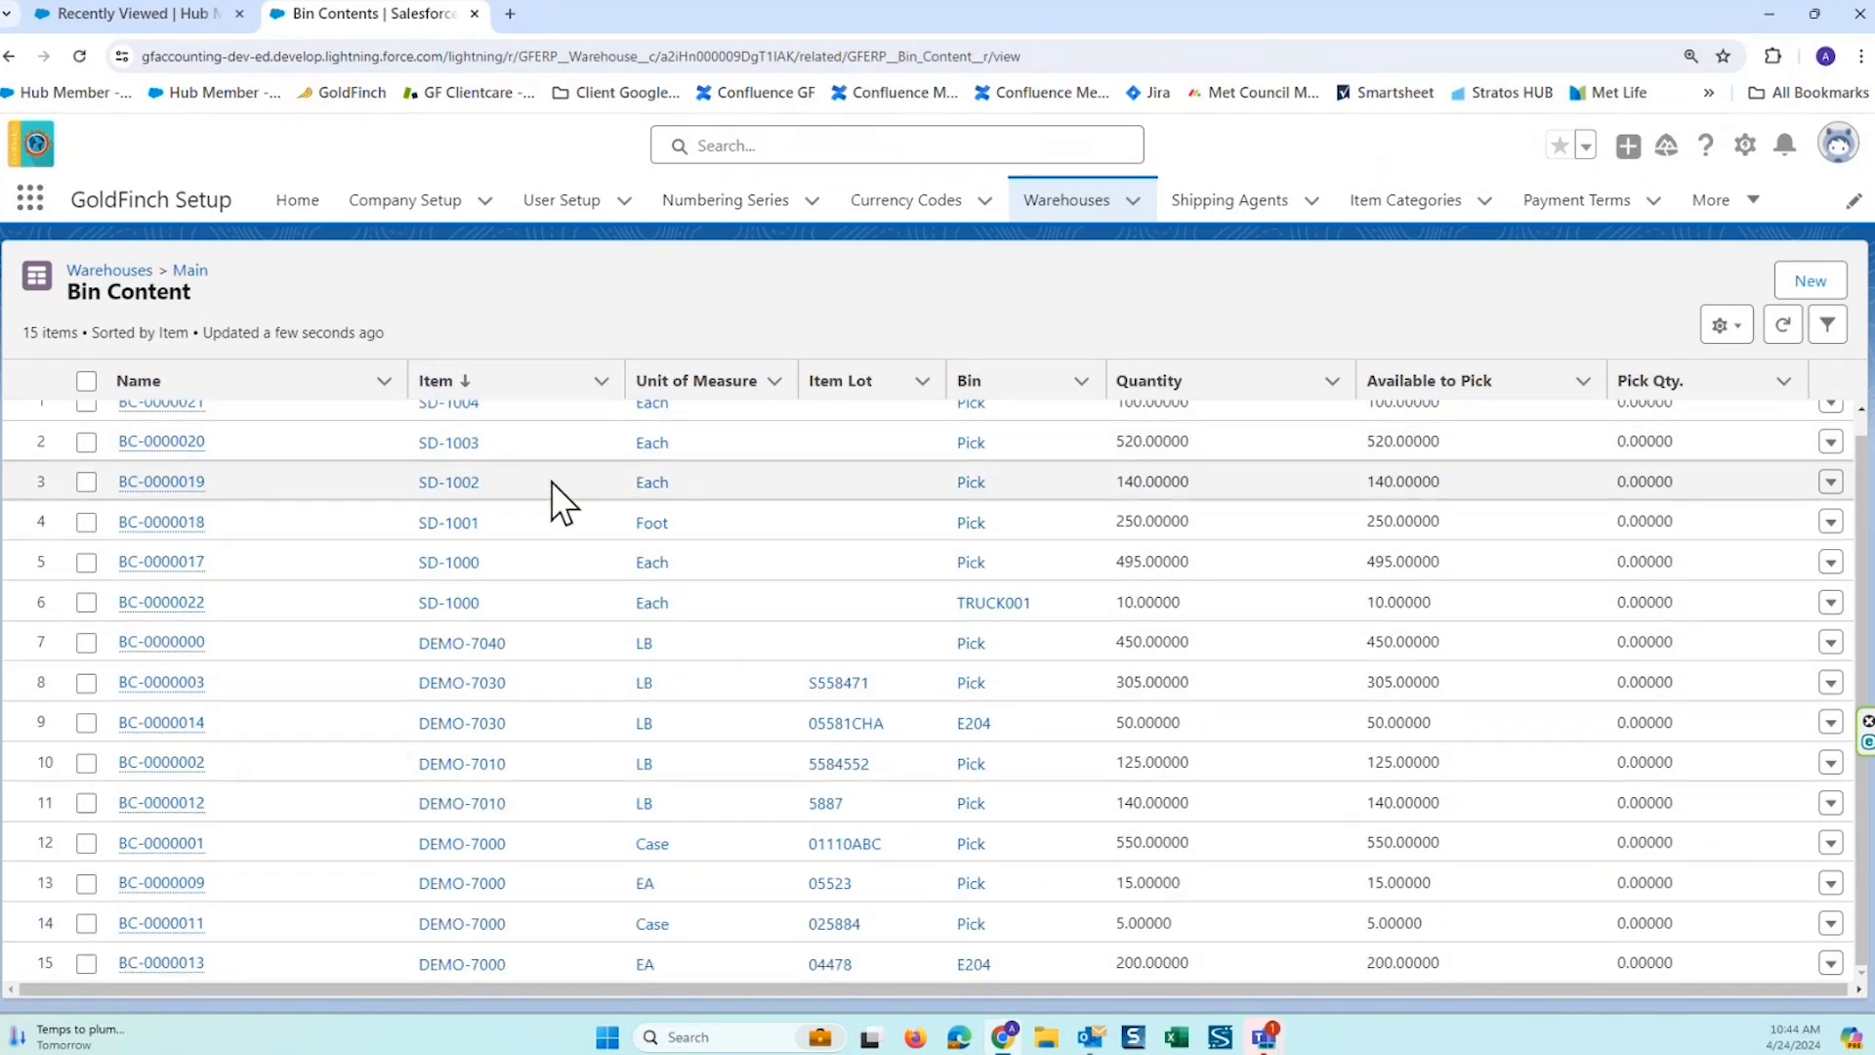
scroll(570, 626, up, 1)
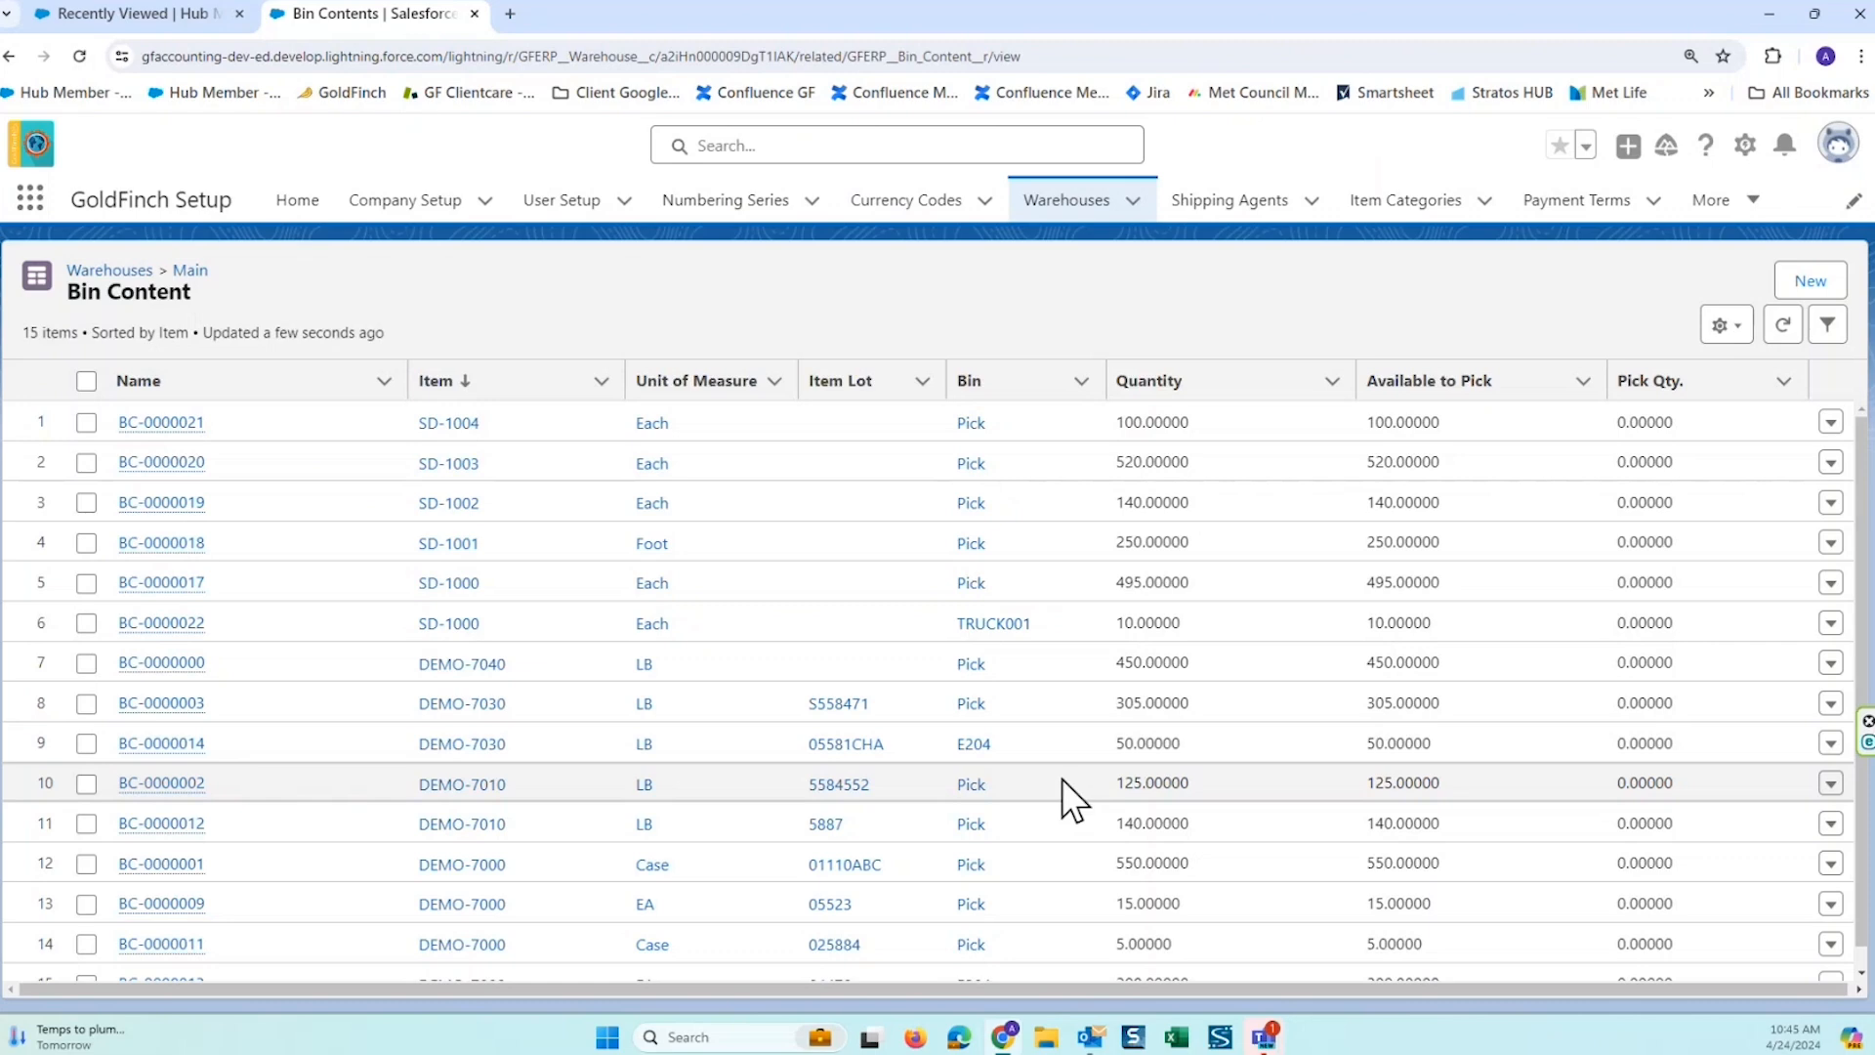
click(190, 271)
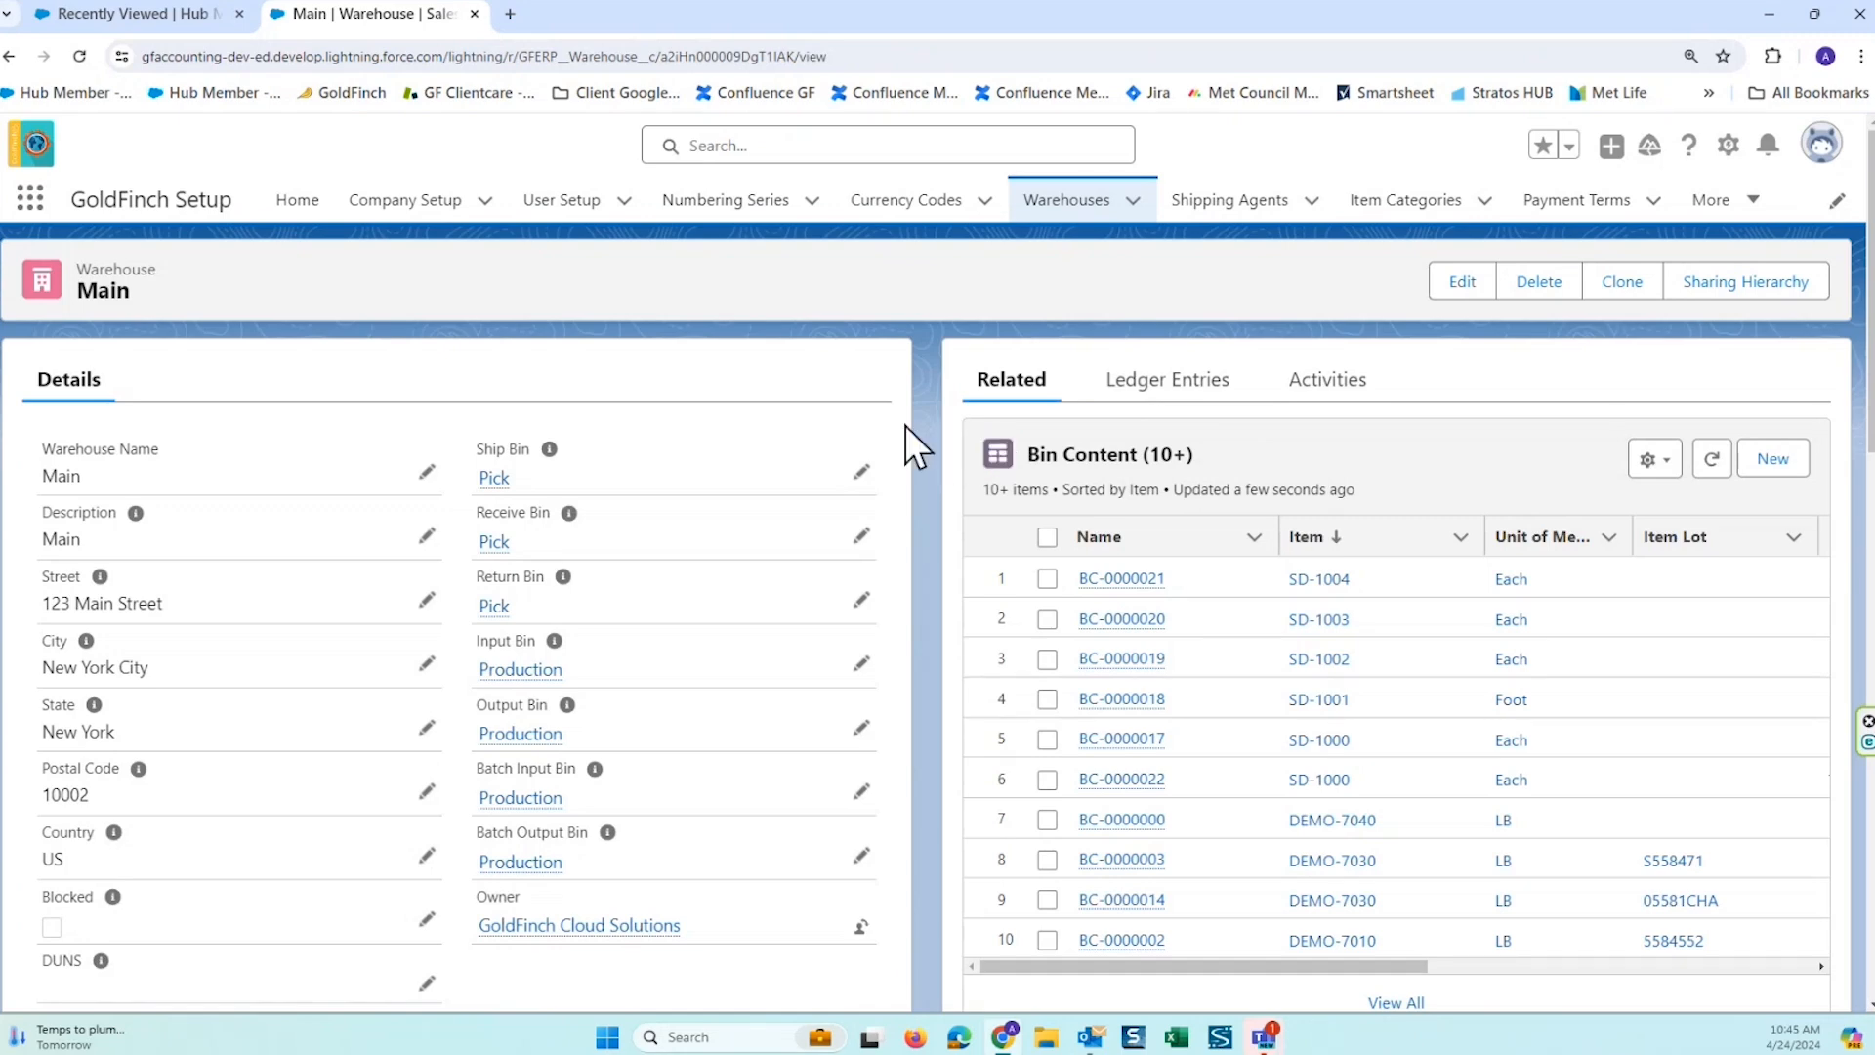
Finish reviewing the Main warehouse record and look over the Shipping Agents and Item Categories lists.
scroll(912, 433, down, 4)
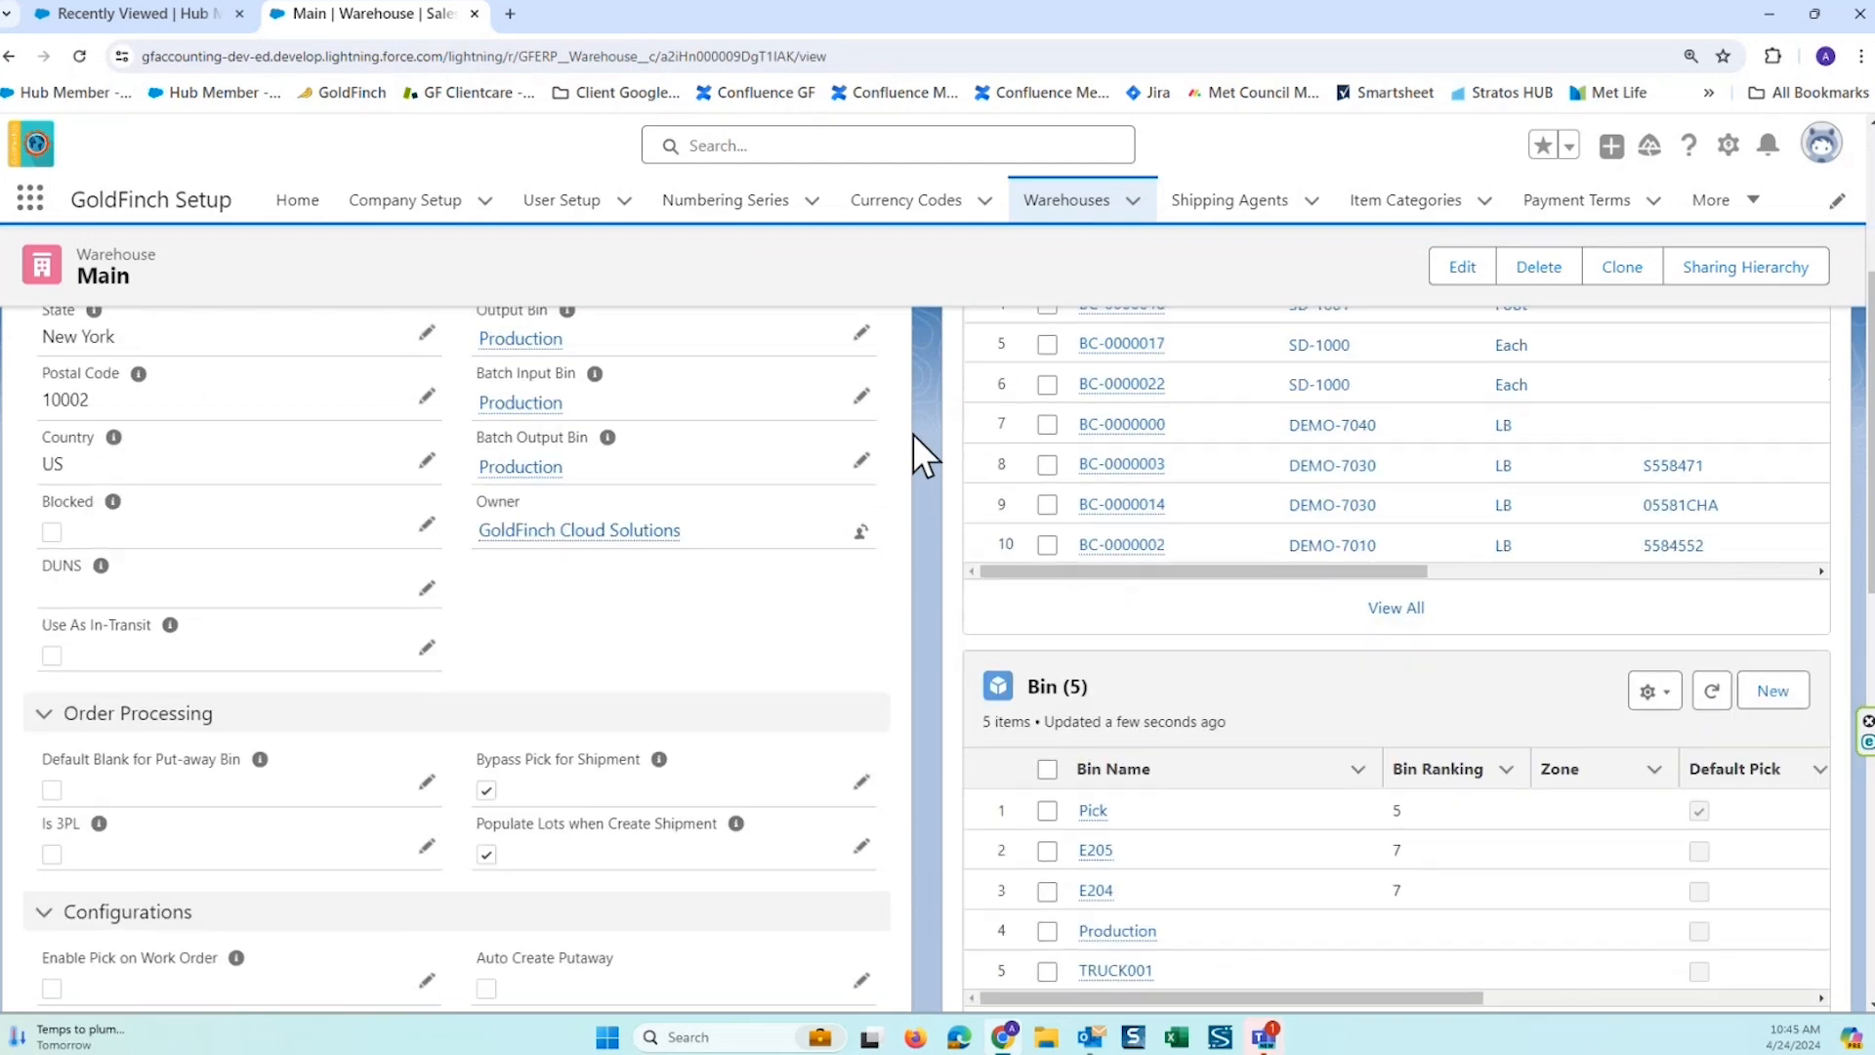
scroll(912, 434, up, 4)
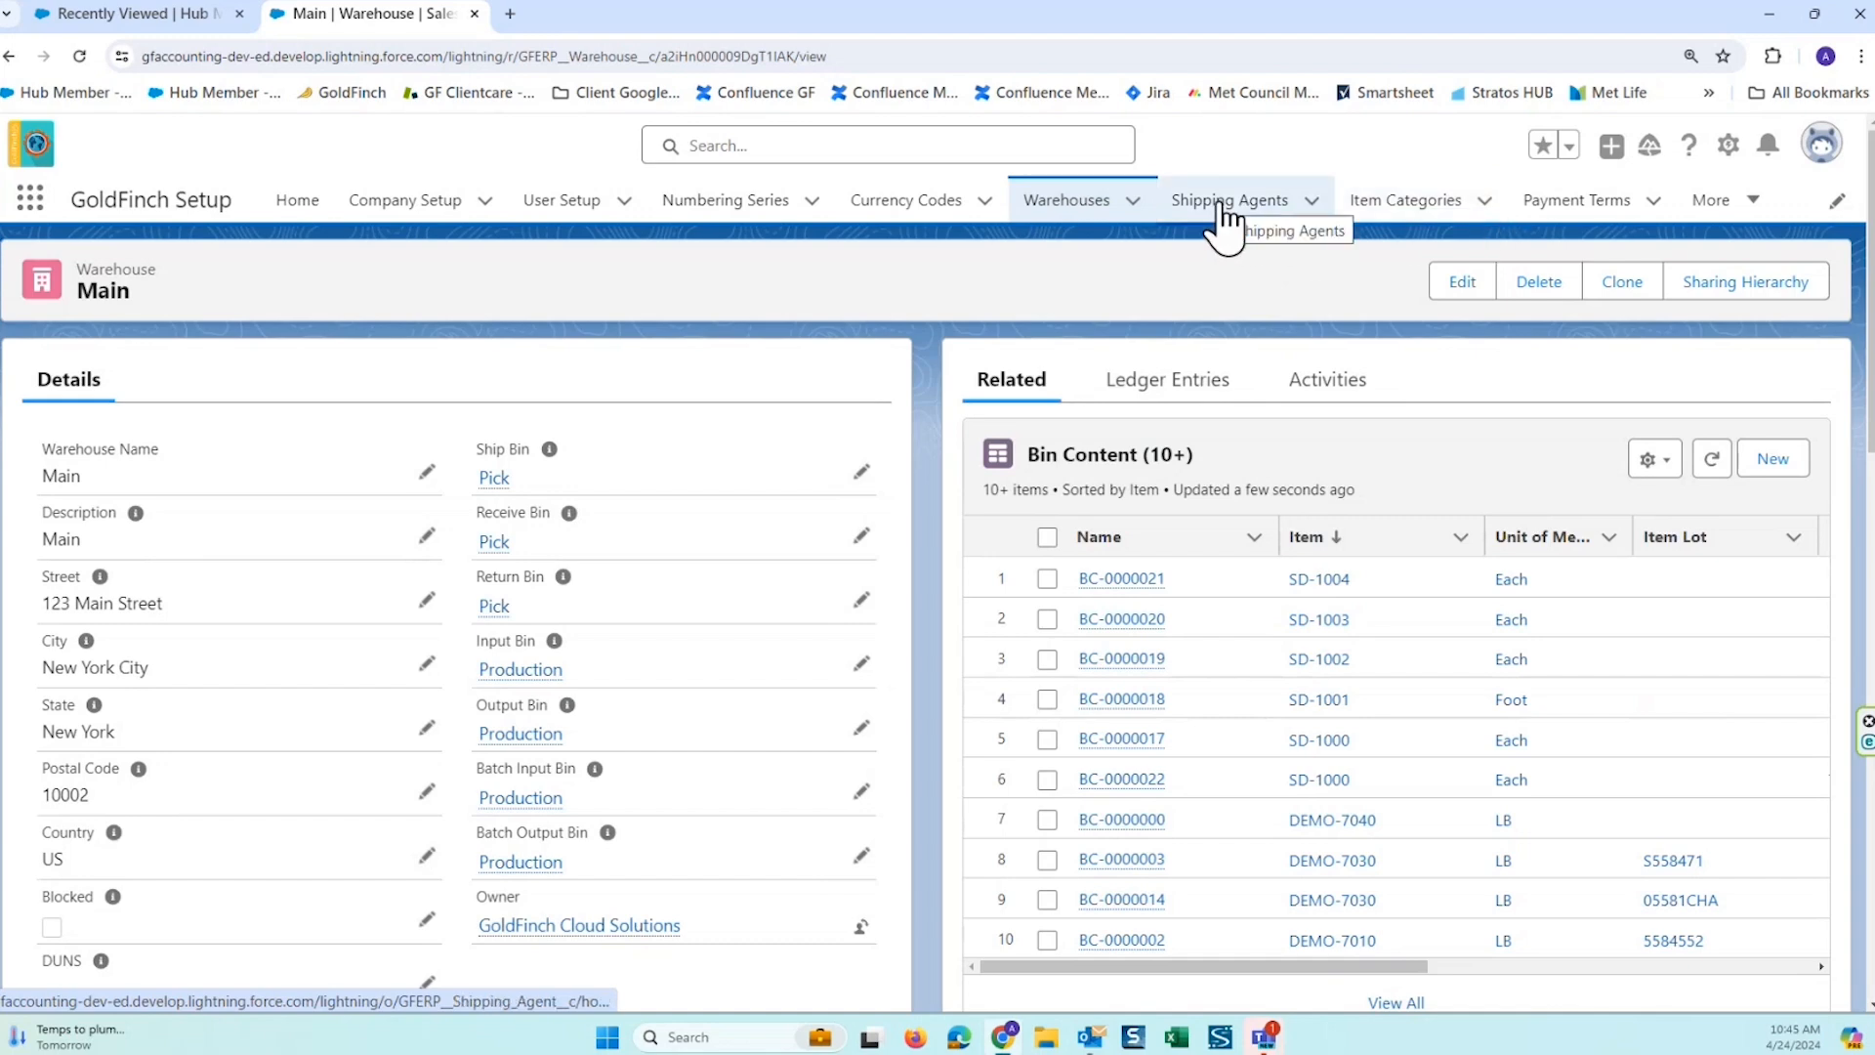
click(1251, 216)
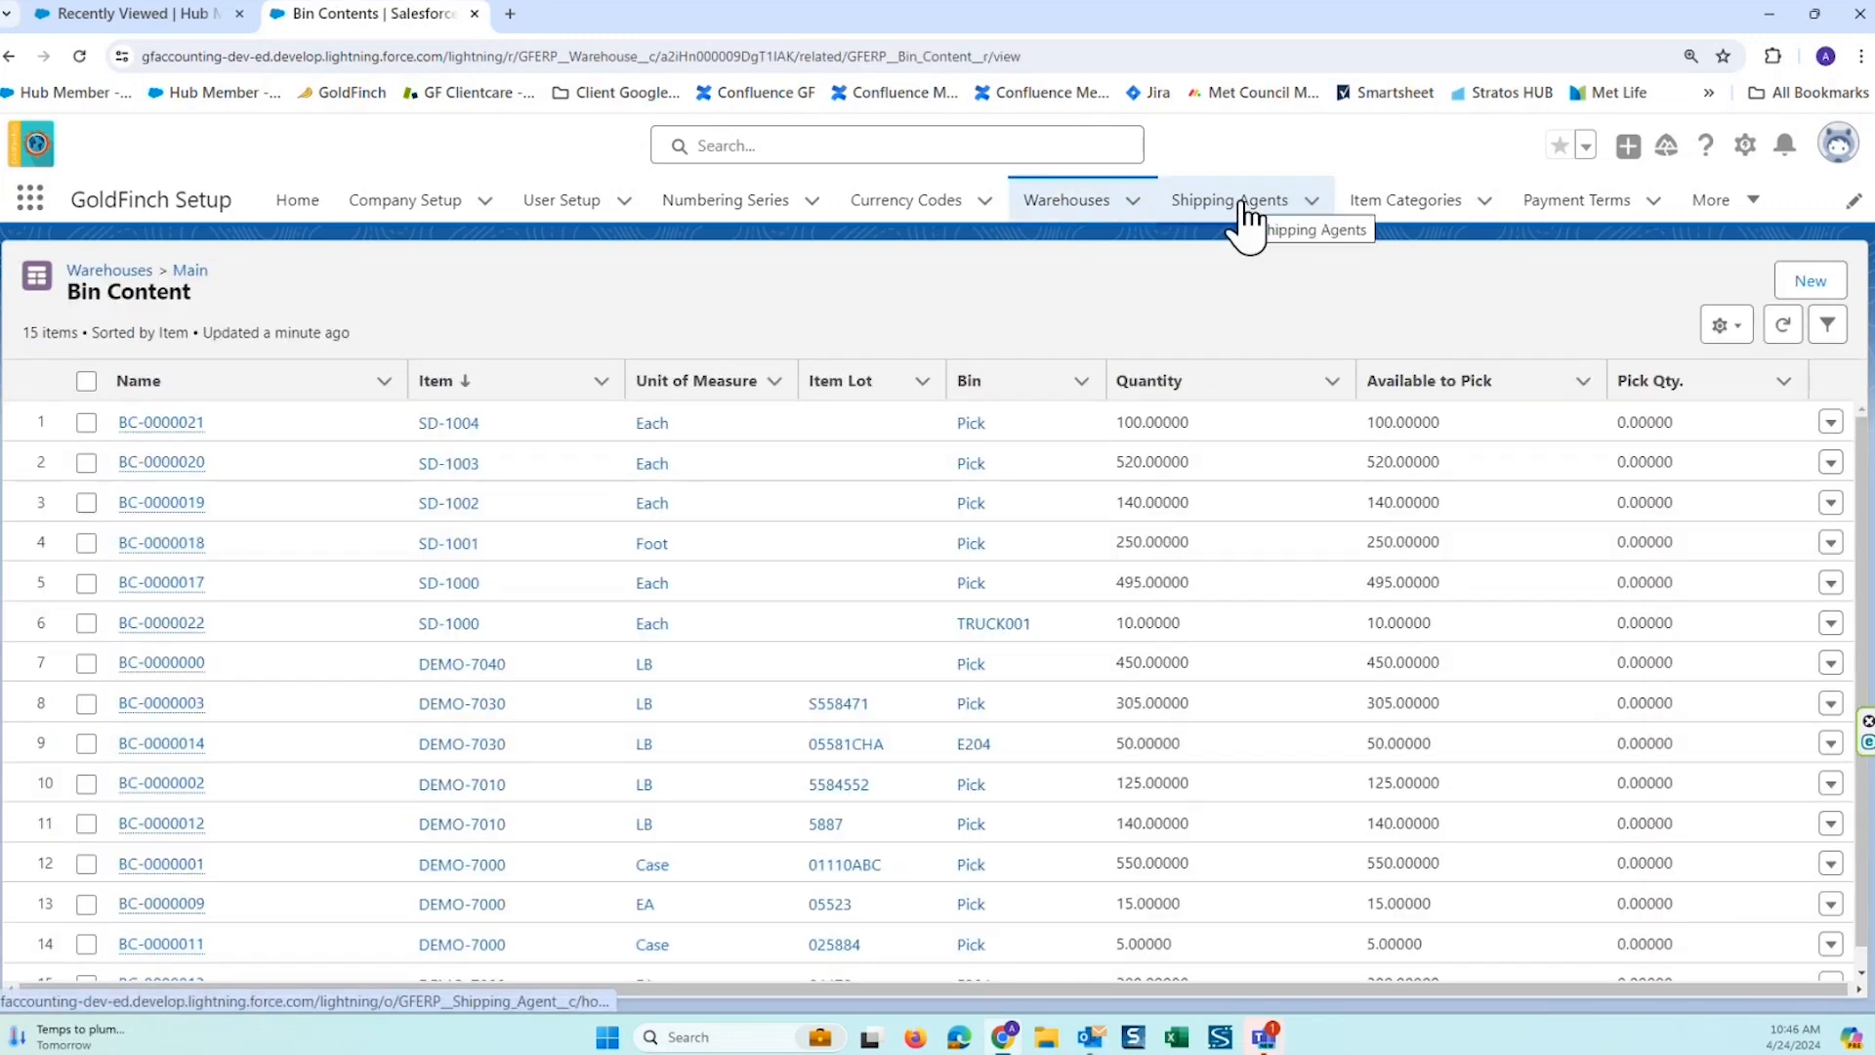
click(1243, 202)
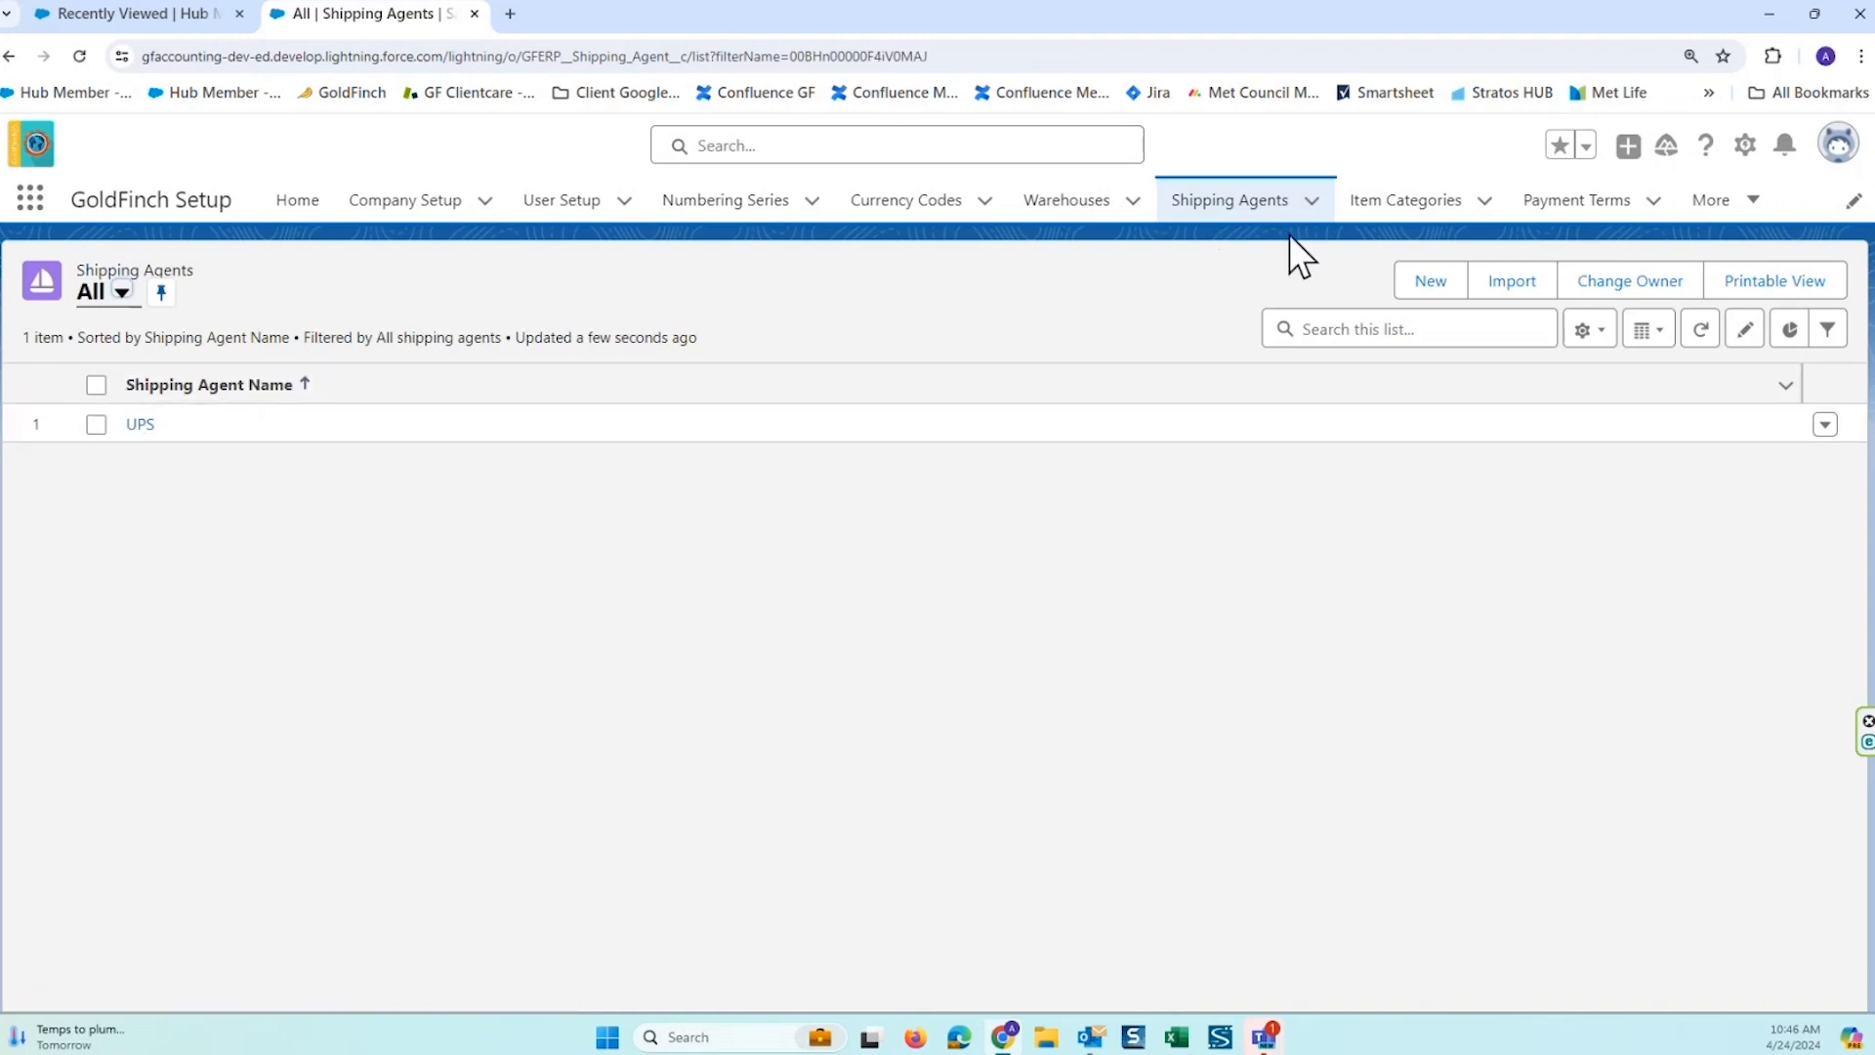
click(1405, 199)
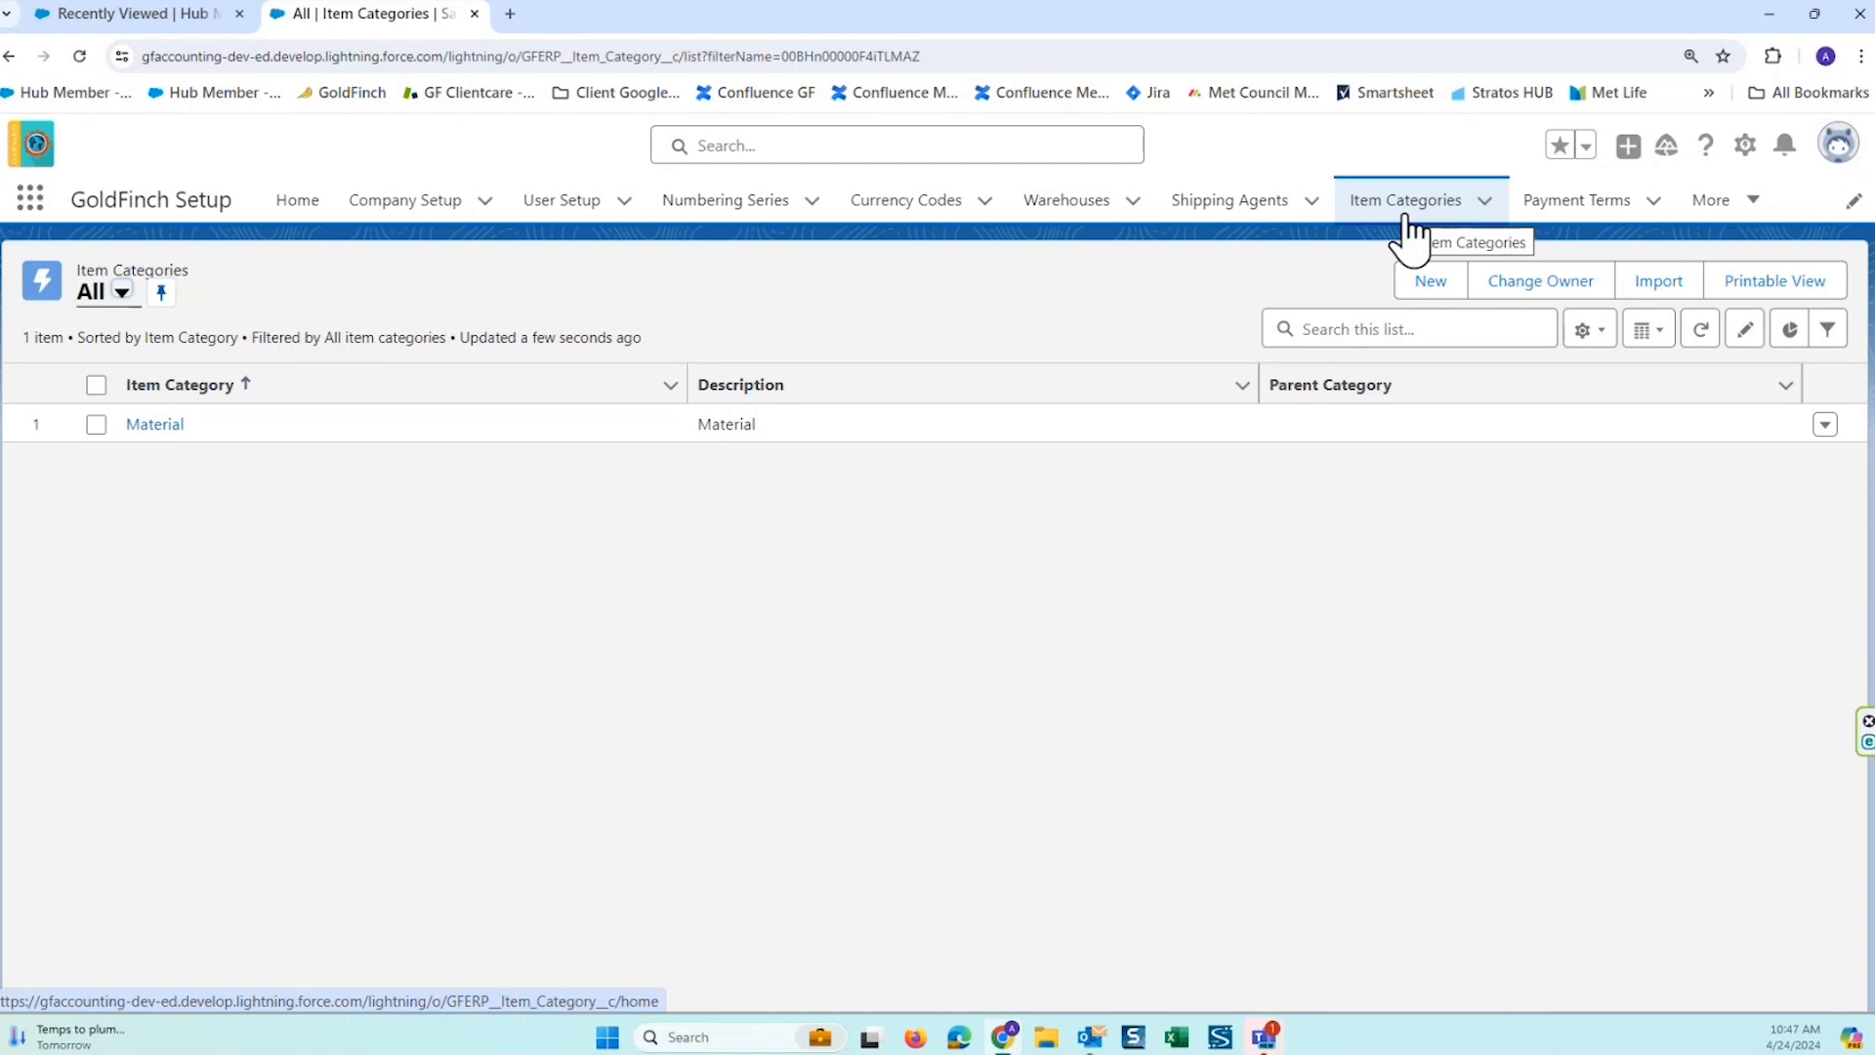
Review all columns of the Payment Terms list, widening Discount Date Calculation, Due Date Calculation and Account Undeposited to make their headings readable.
click(1578, 210)
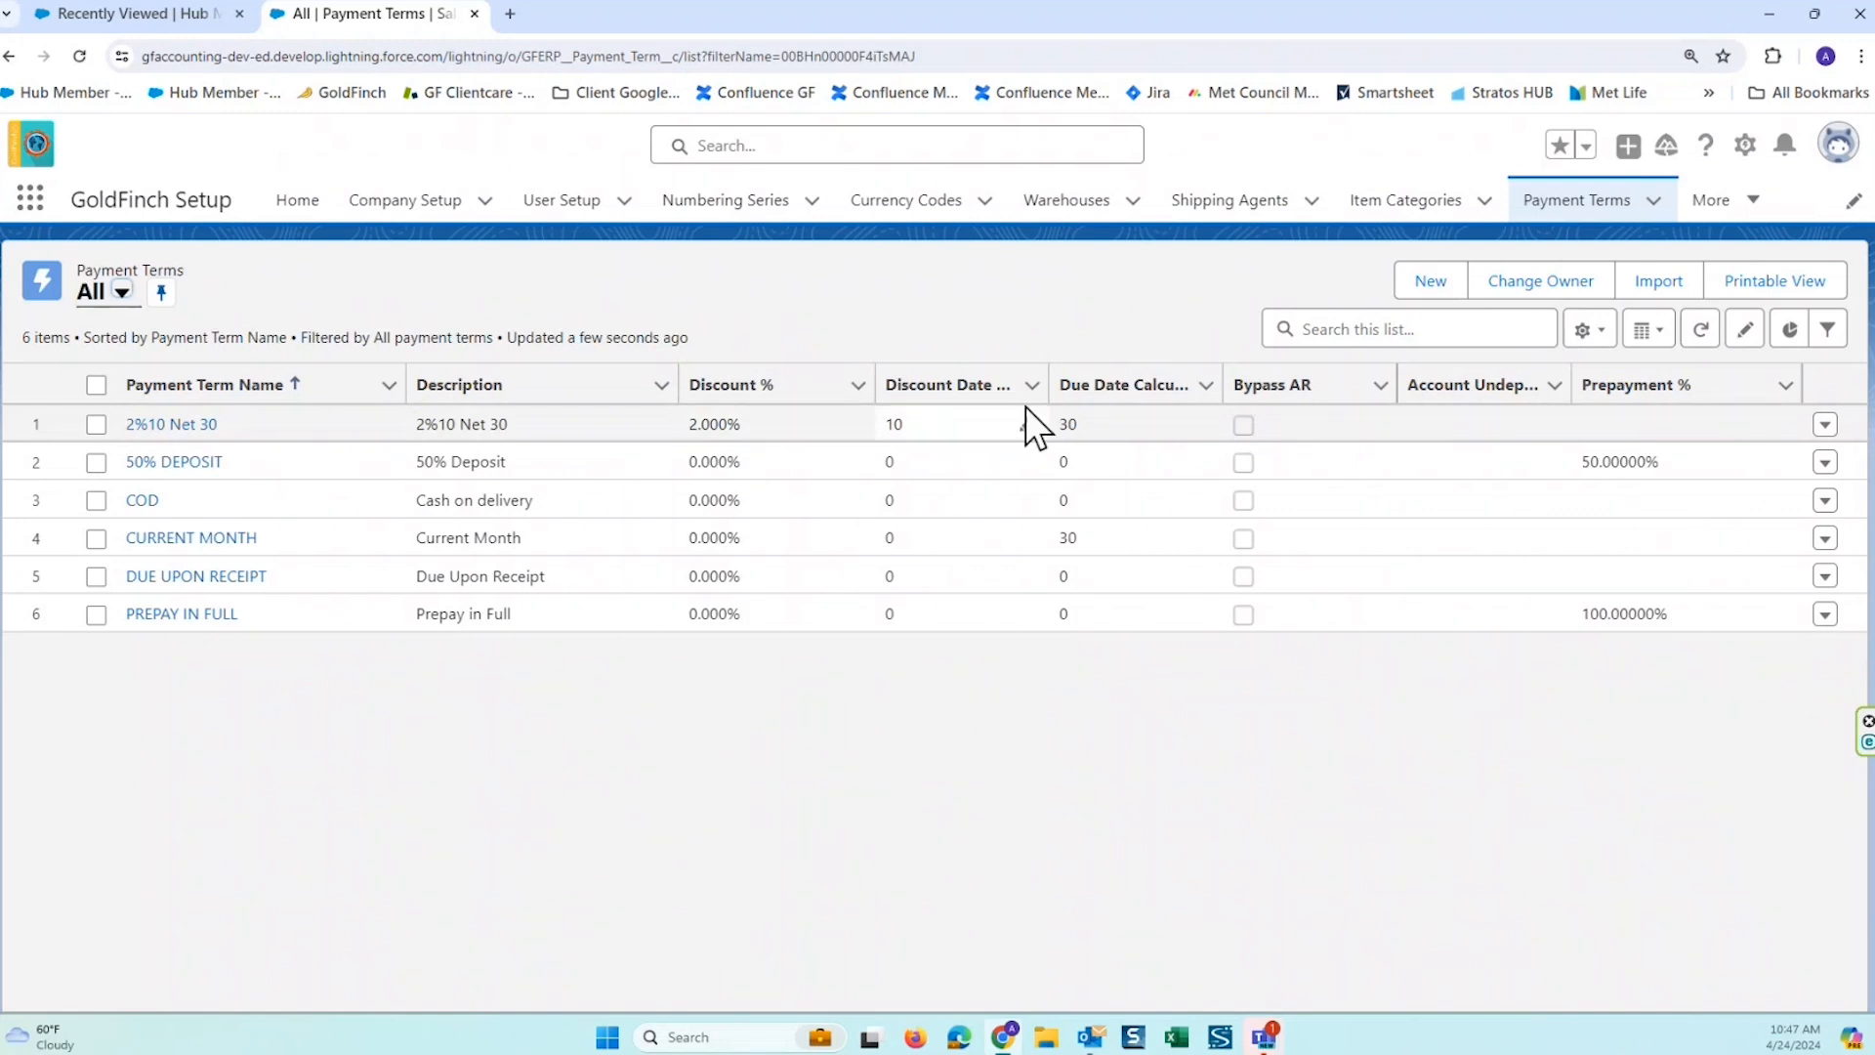
drag(1047, 385, 1114, 384)
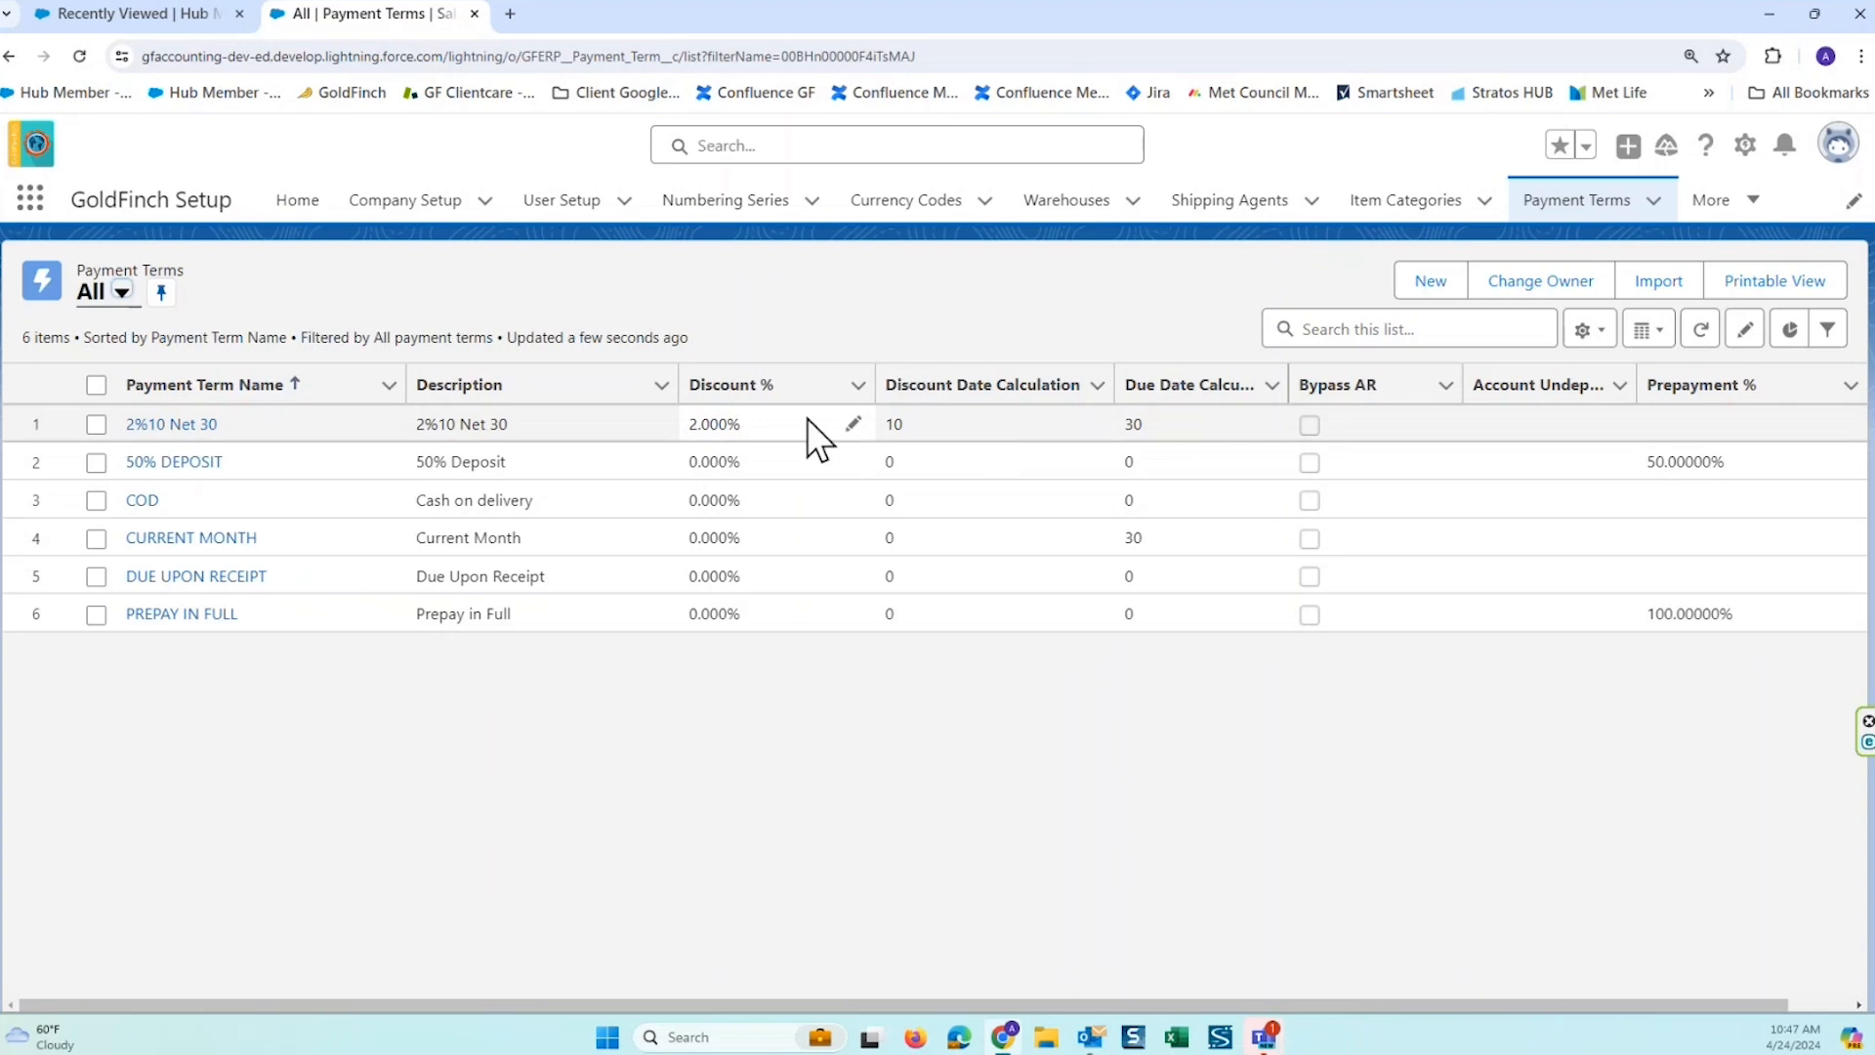
drag(1288, 384, 1363, 385)
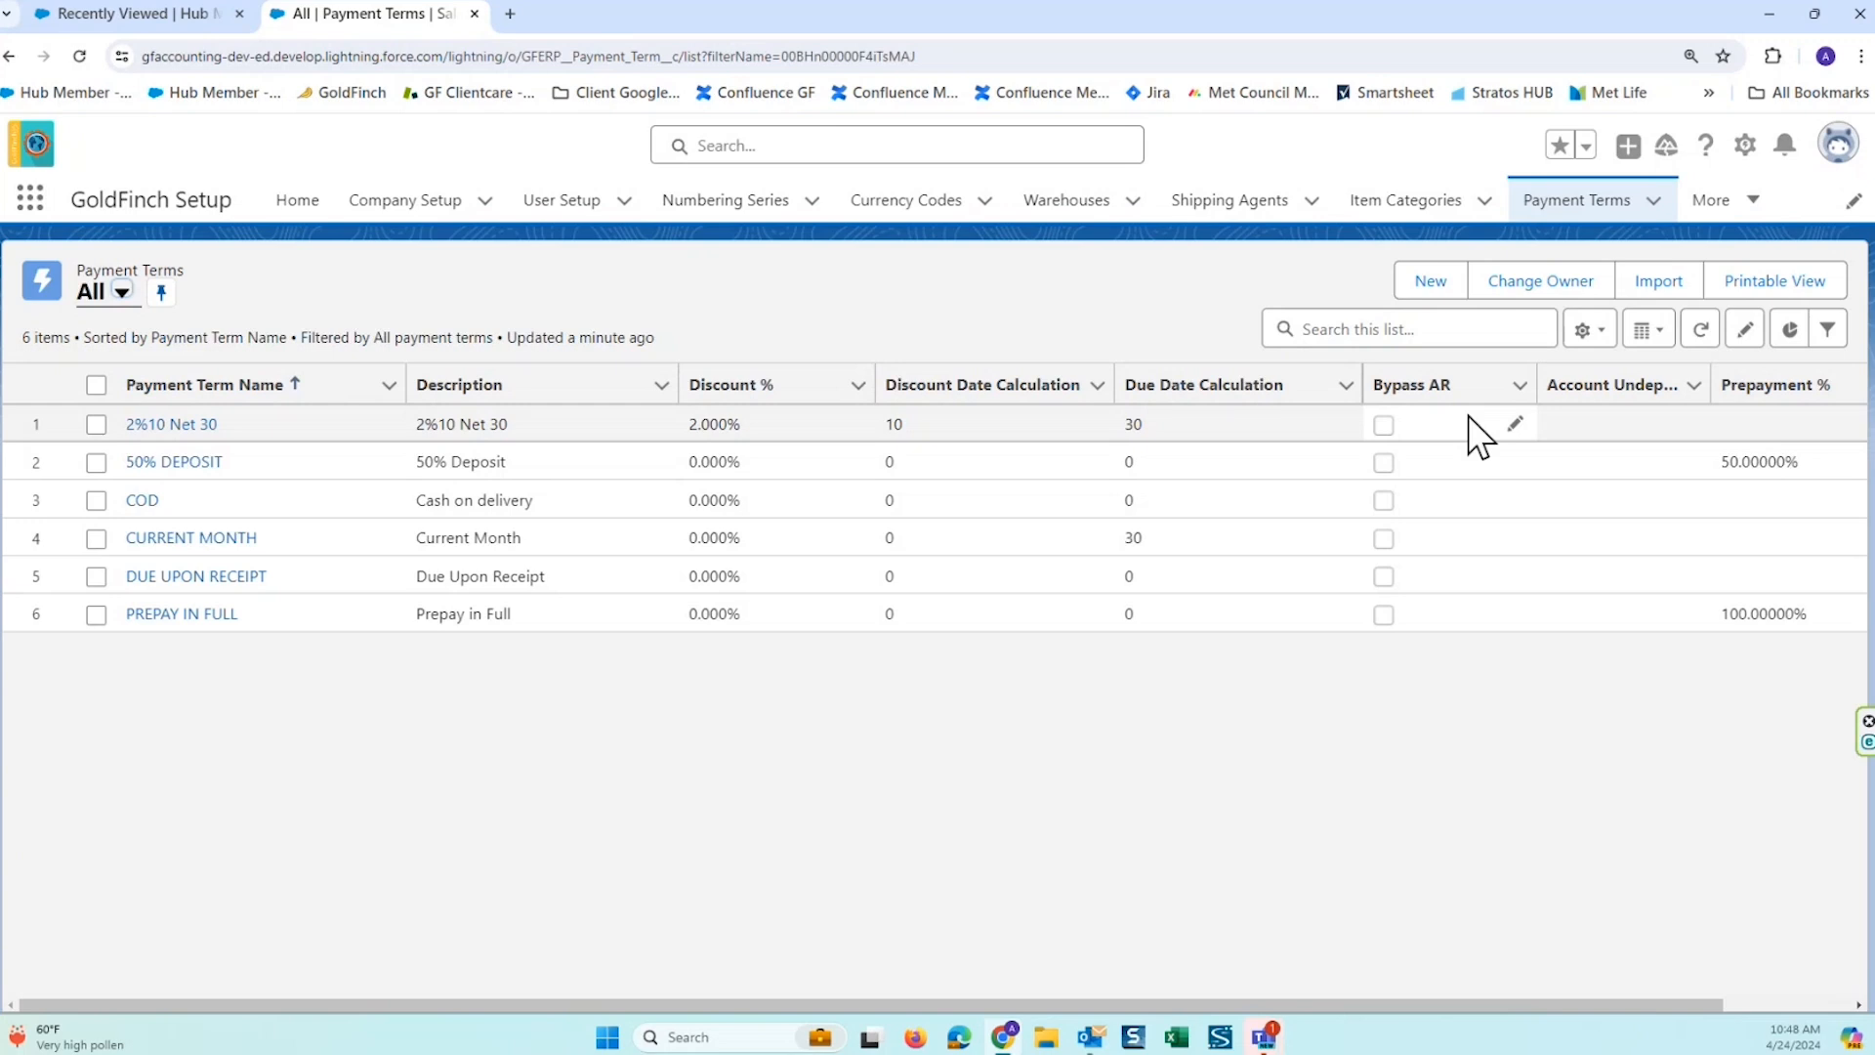
drag(1710, 384, 1767, 387)
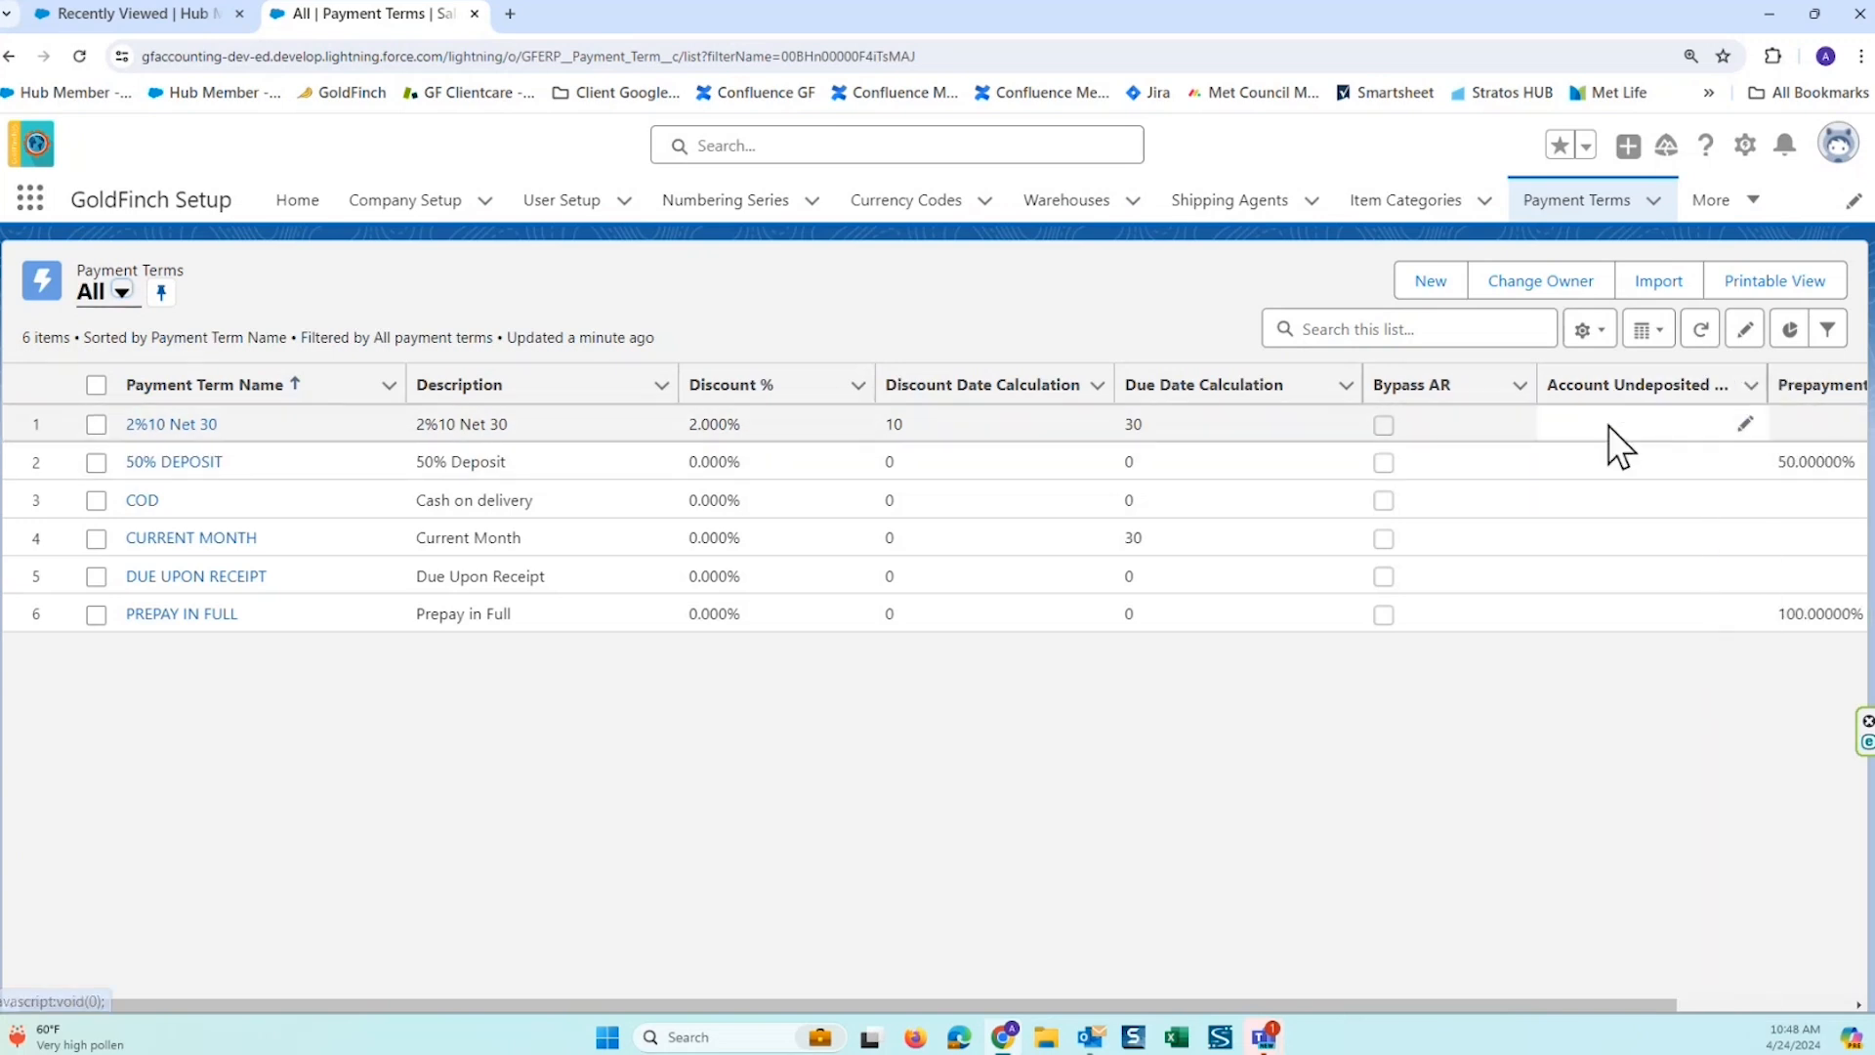
drag(1542, 998, 1767, 1004)
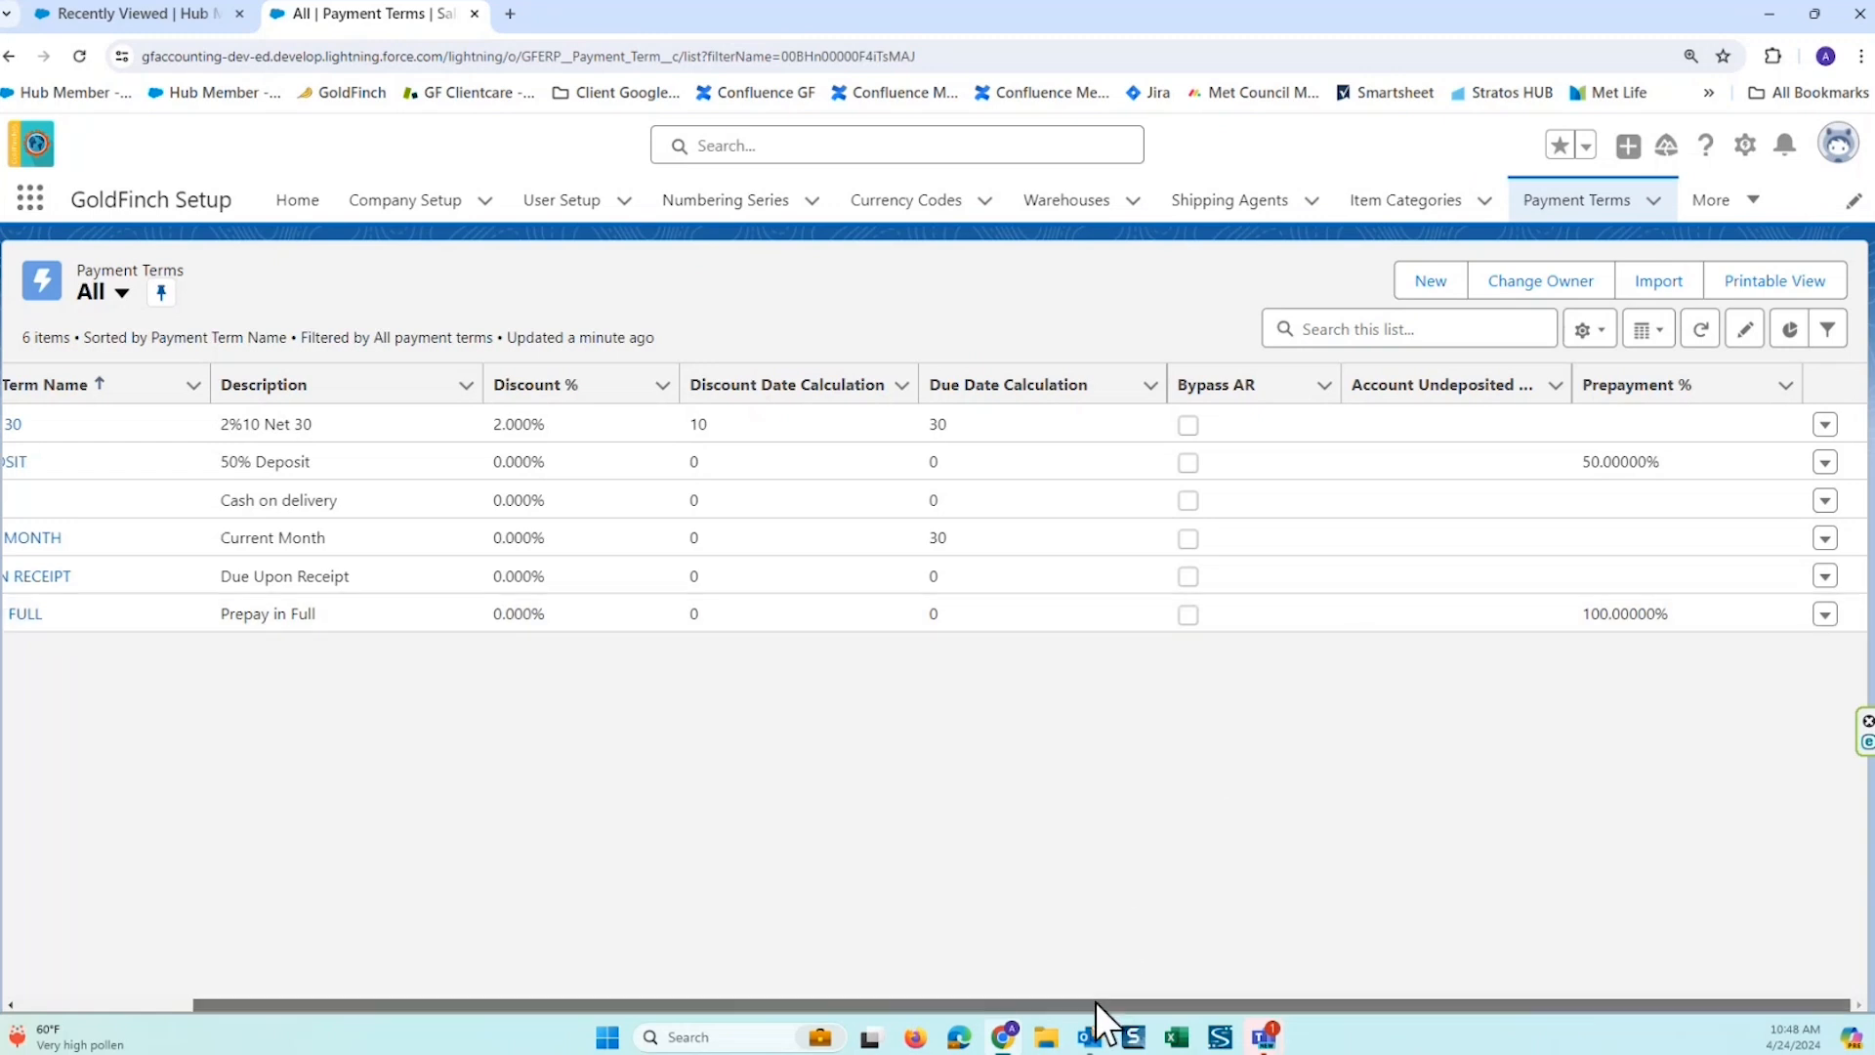
drag(1094, 1002, 918, 1002)
Open the Items list and widen the Item Type column to read each item's type.
click(1755, 206)
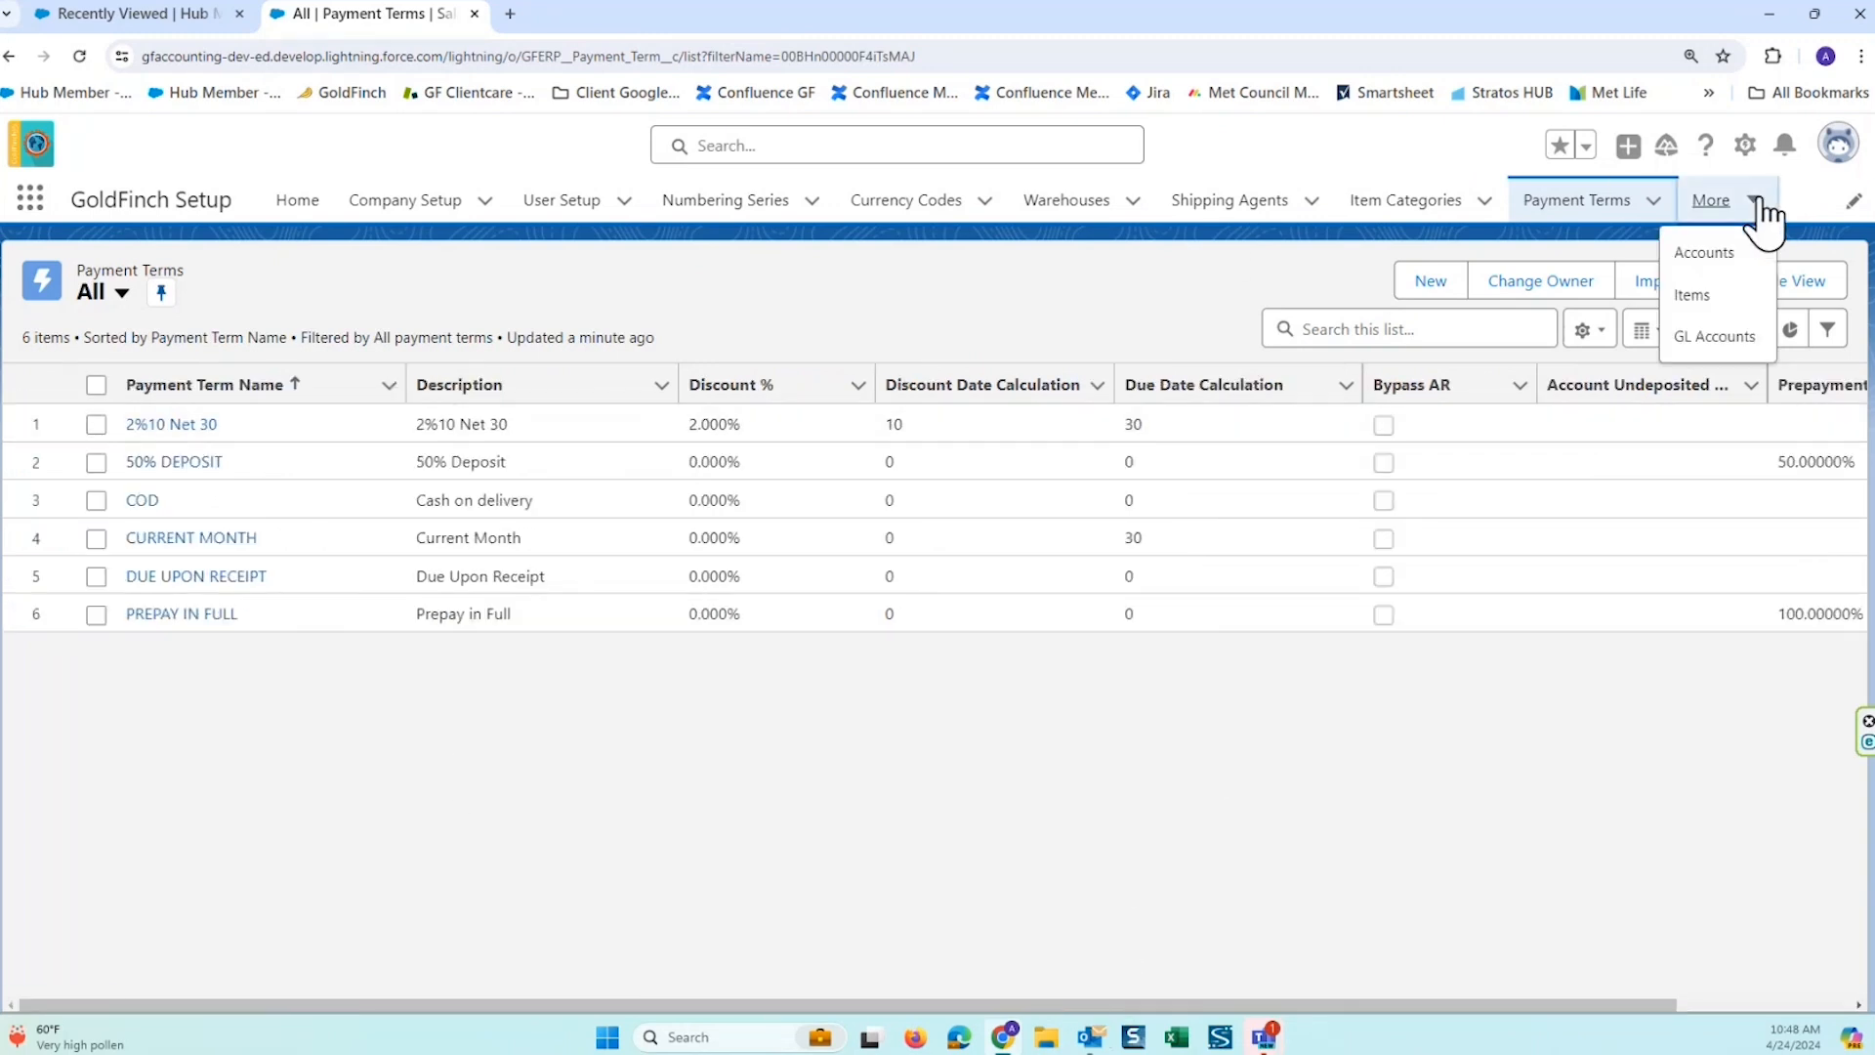
click(1700, 311)
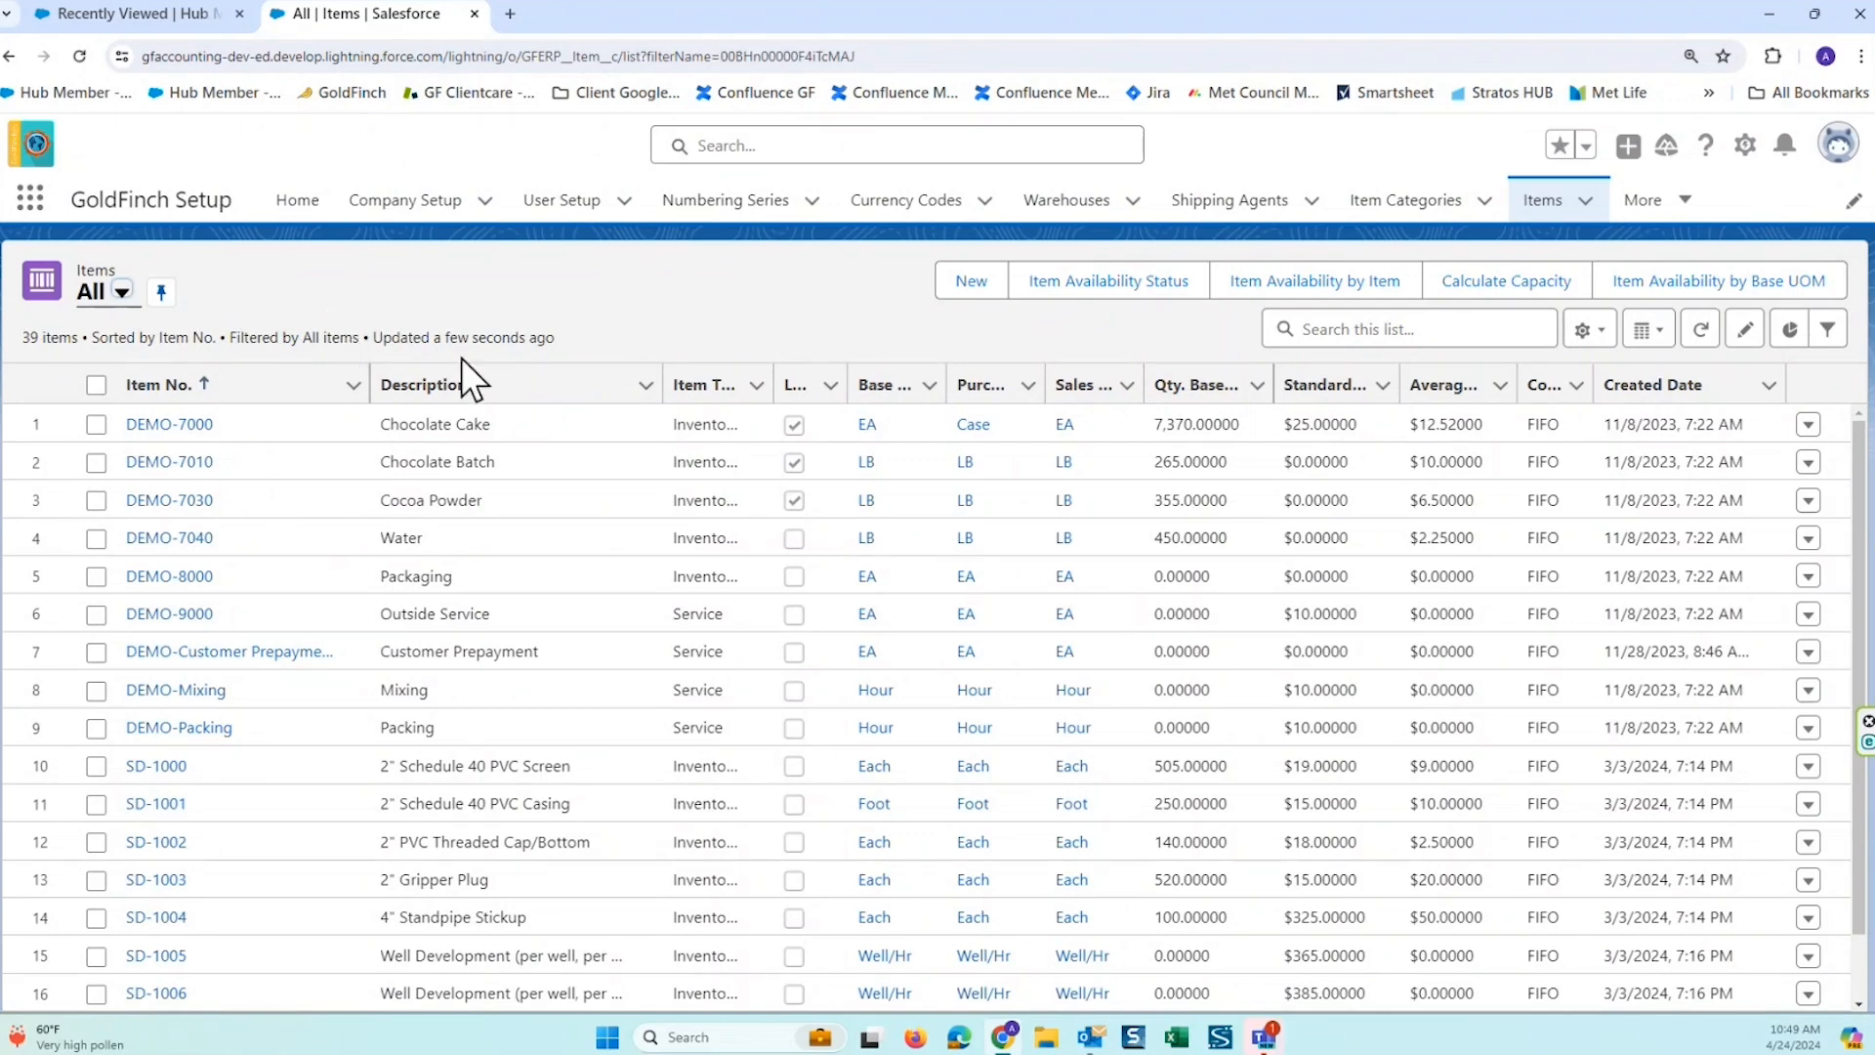
drag(811, 384, 844, 384)
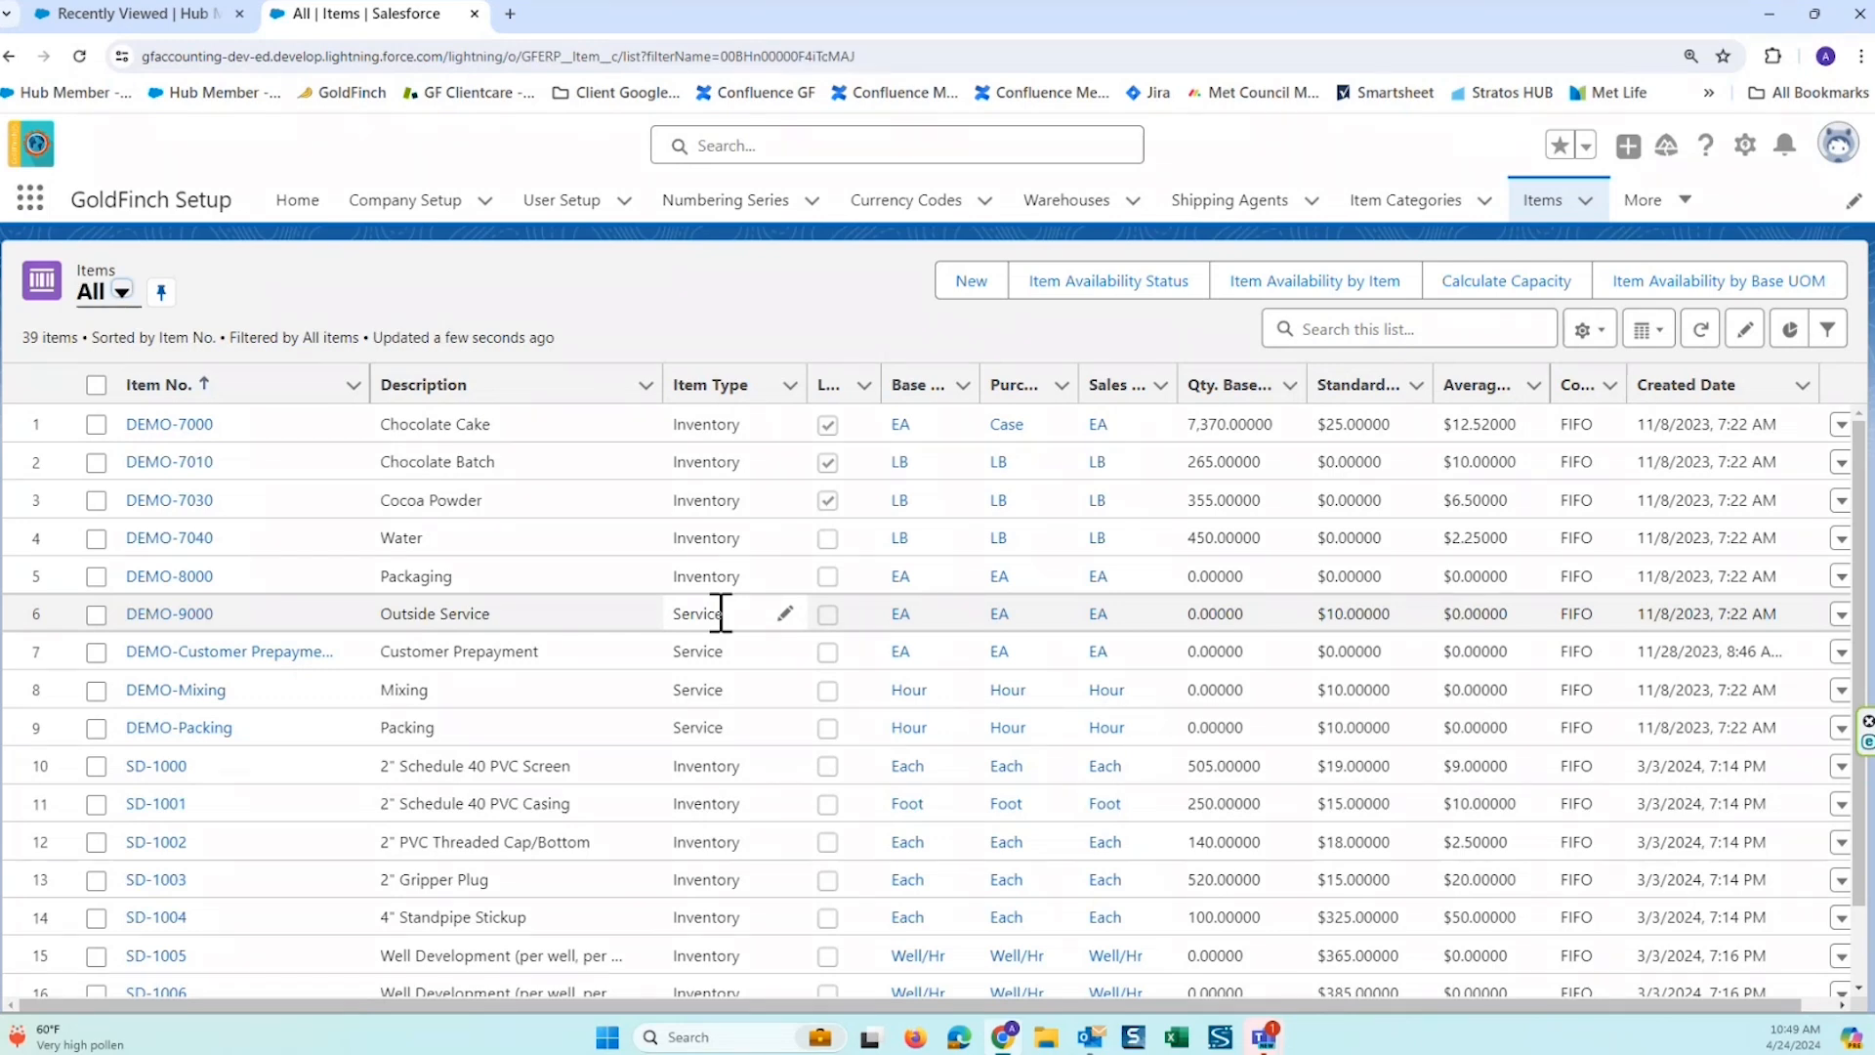
Open item DEMO-7000 and review the conversions, weights and quantities in its Item Units of Measure list.
click(171, 426)
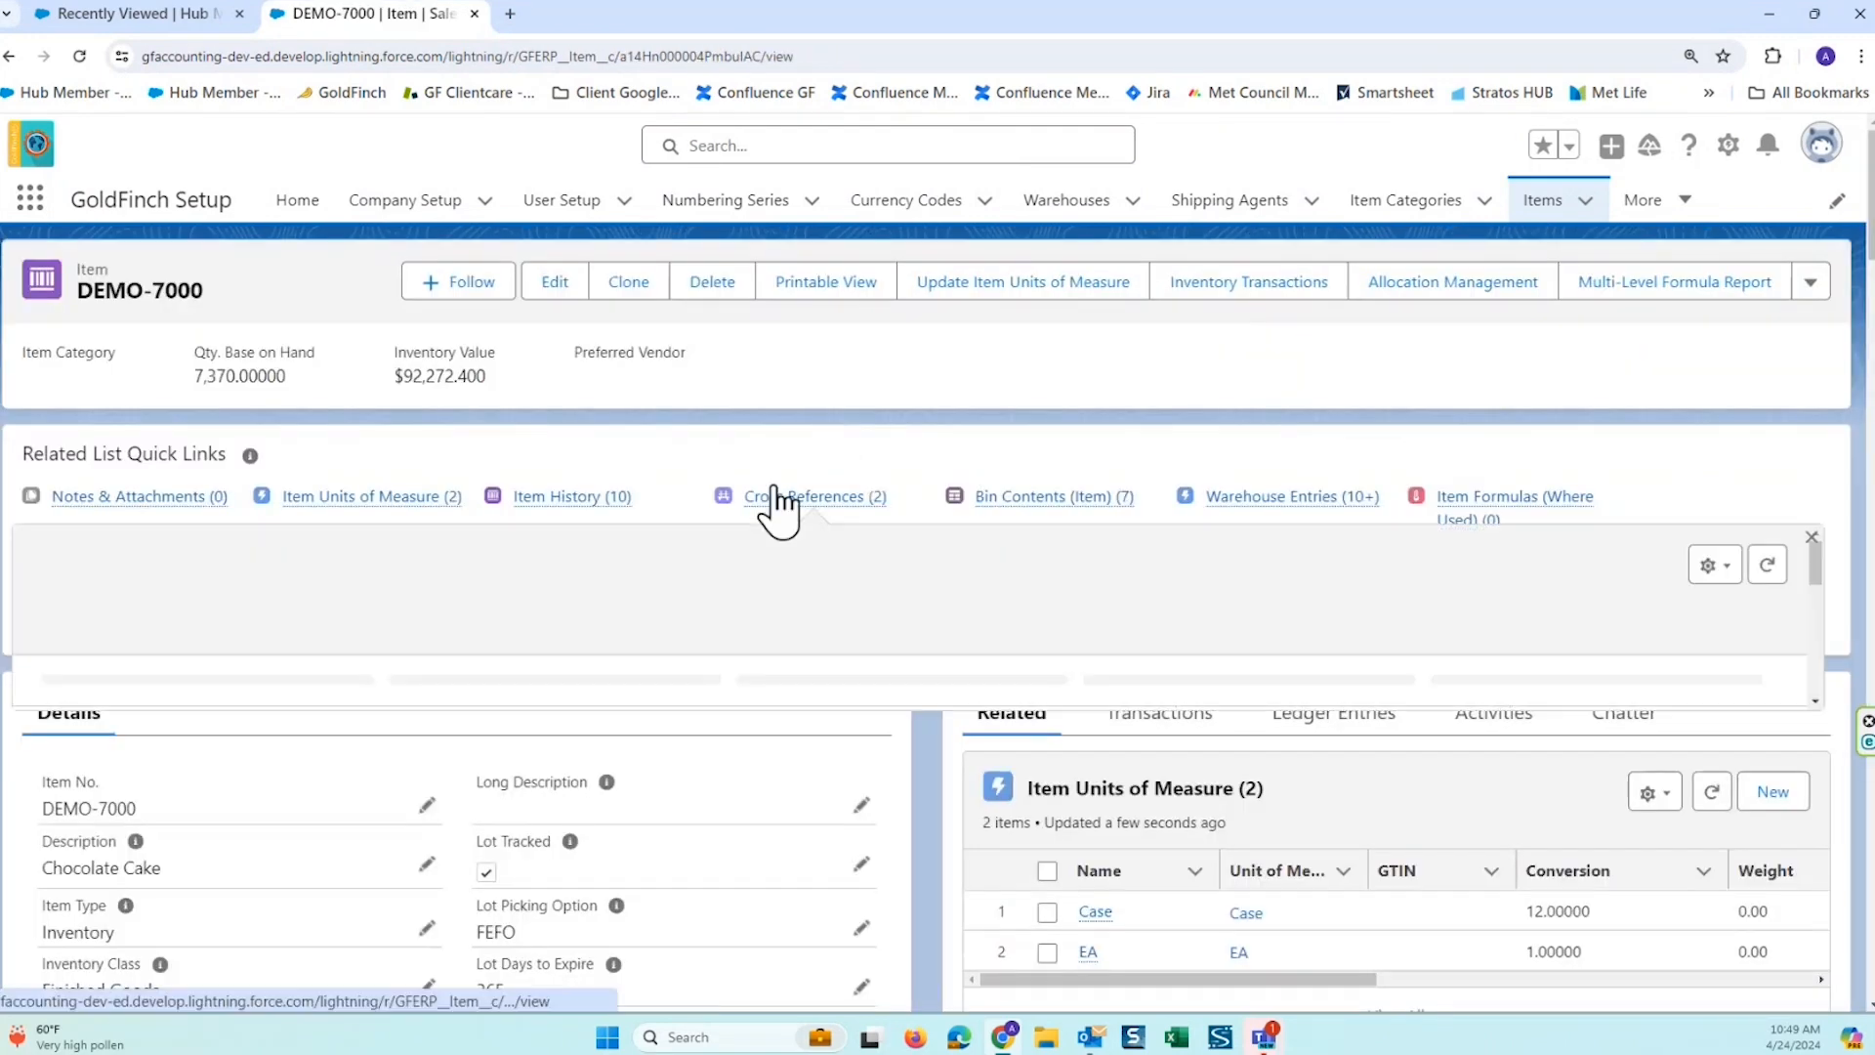
scroll(774, 502, down, 2)
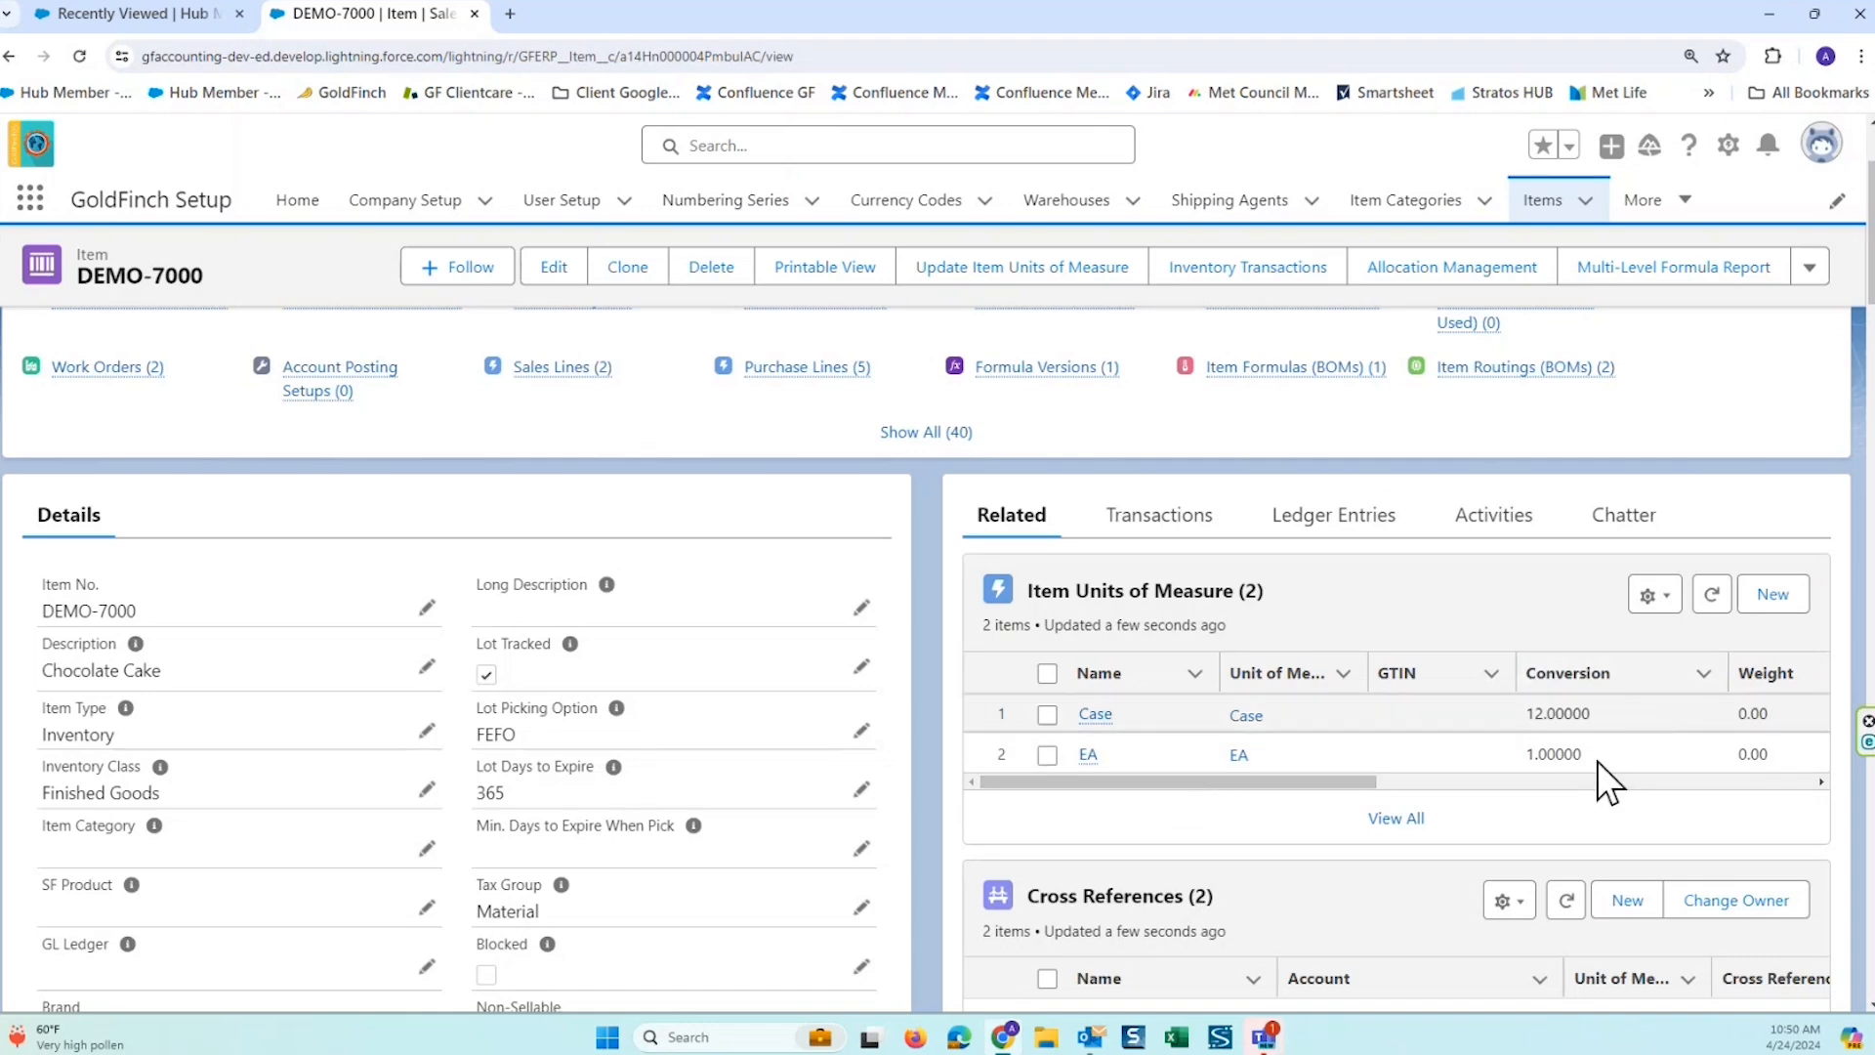
drag(1321, 783, 1517, 772)
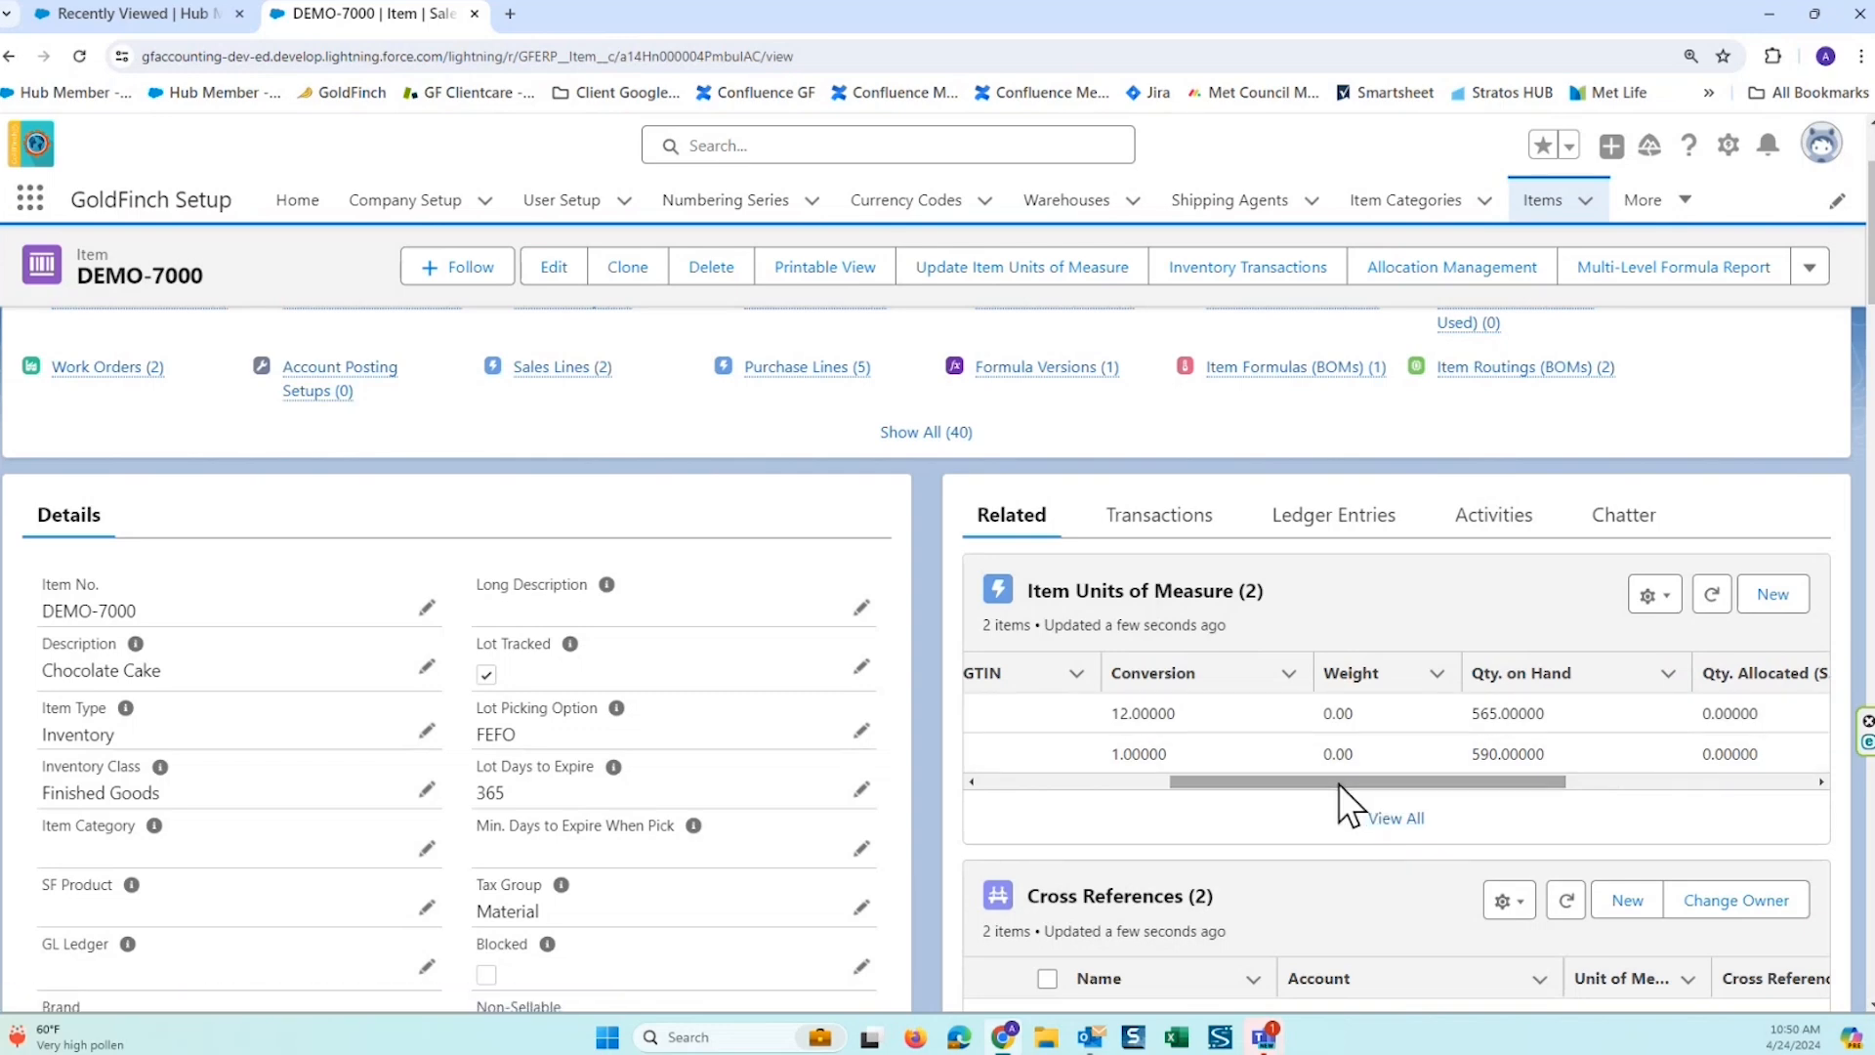
drag(1338, 783, 1490, 780)
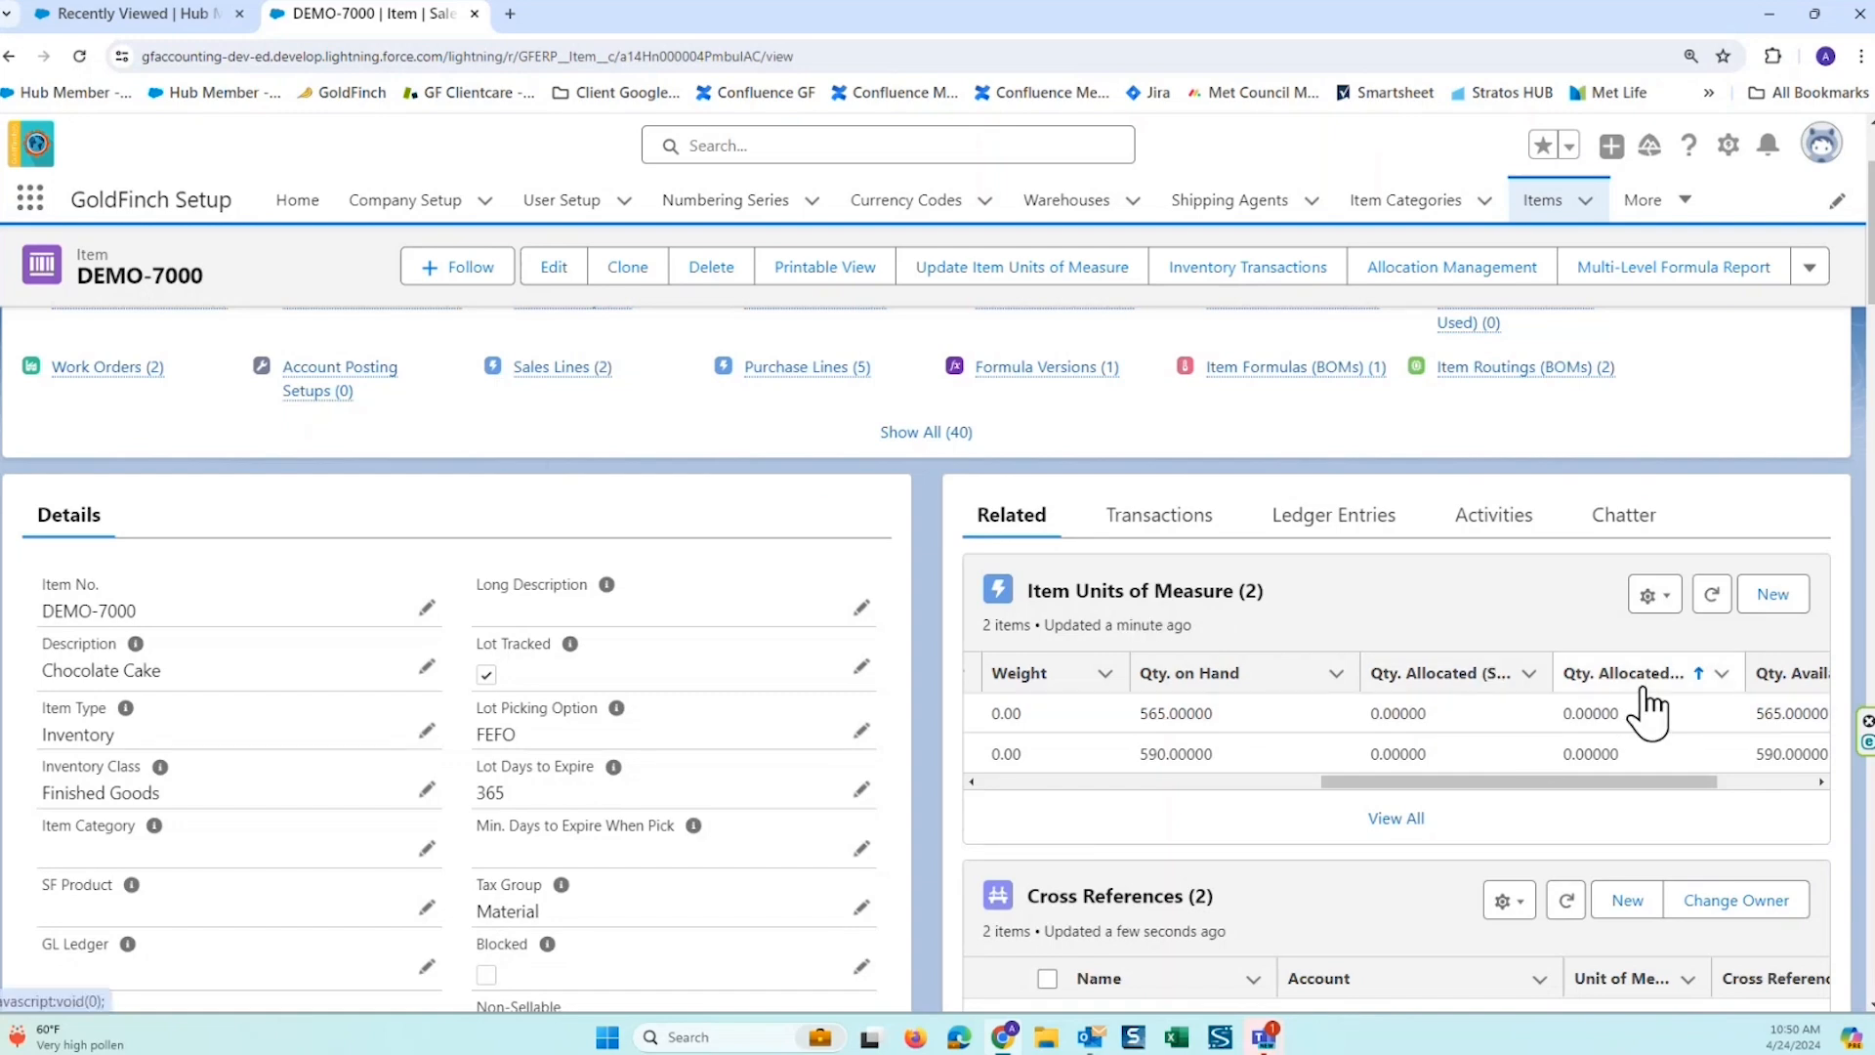
drag(1528, 781, 1679, 781)
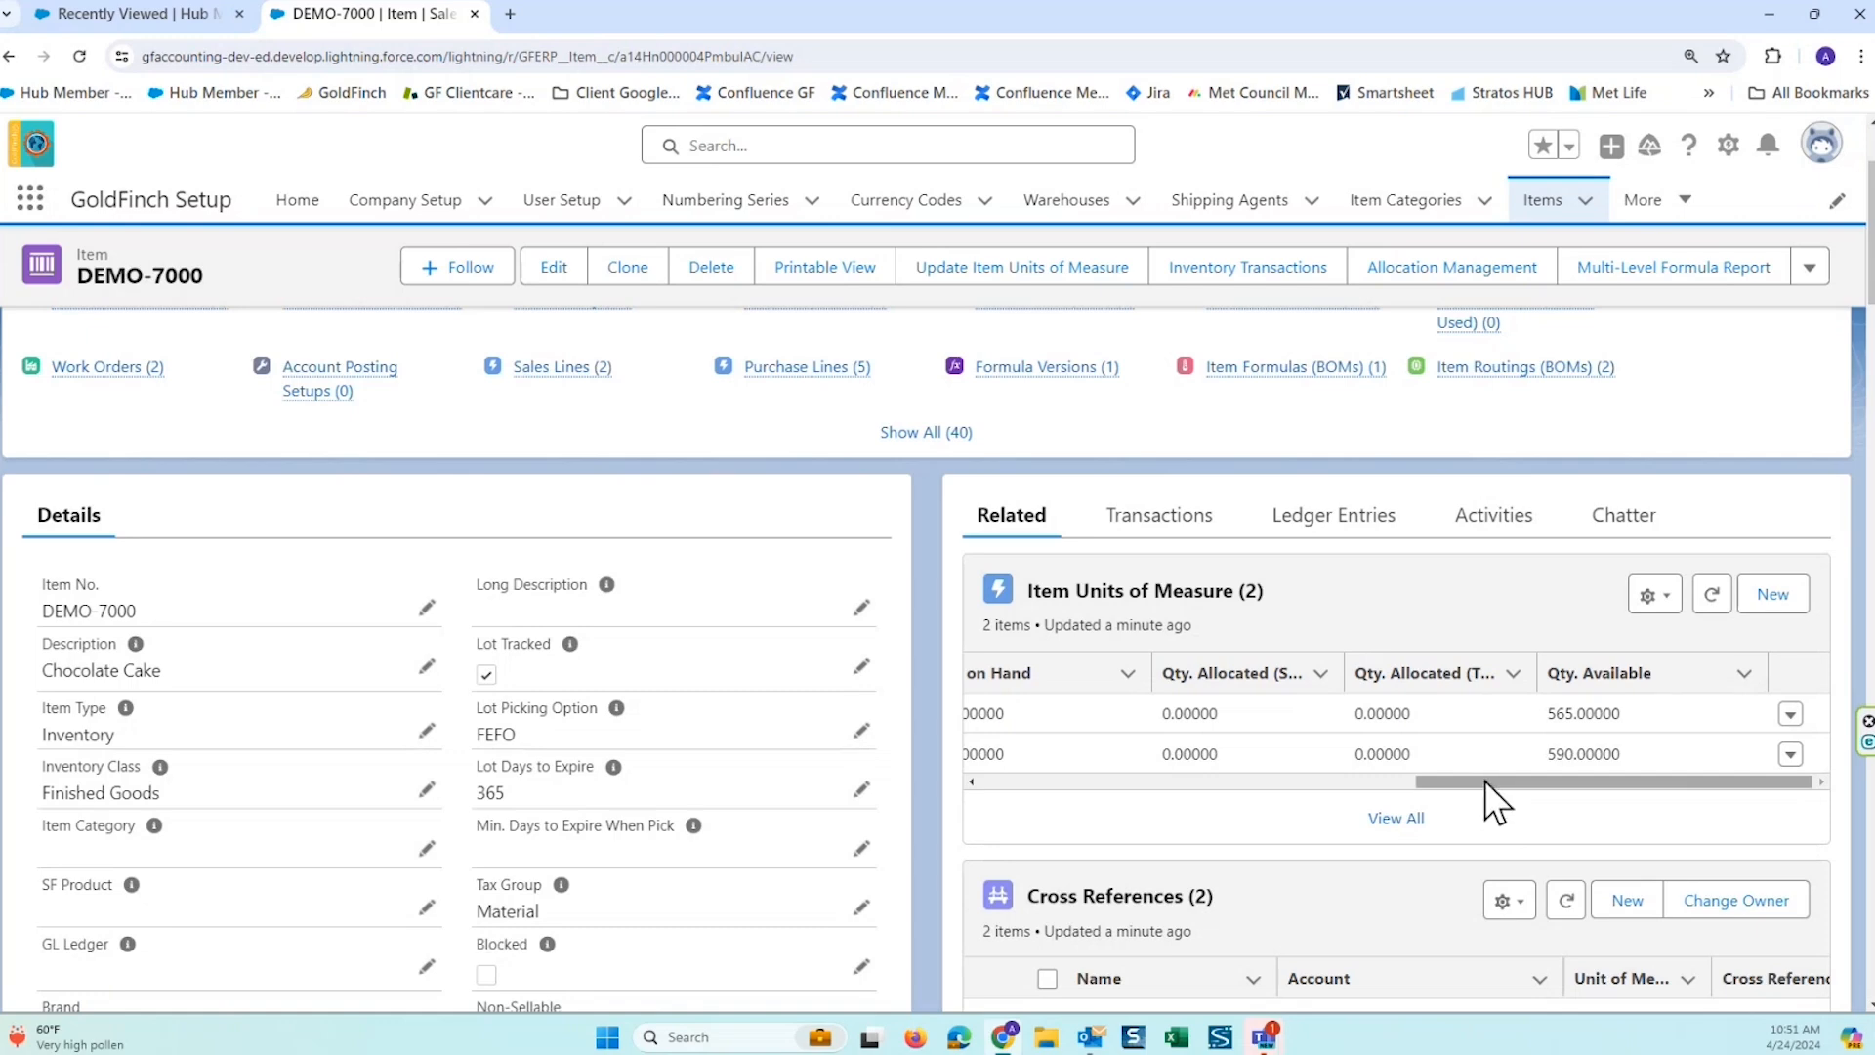
drag(1475, 781, 776, 640)
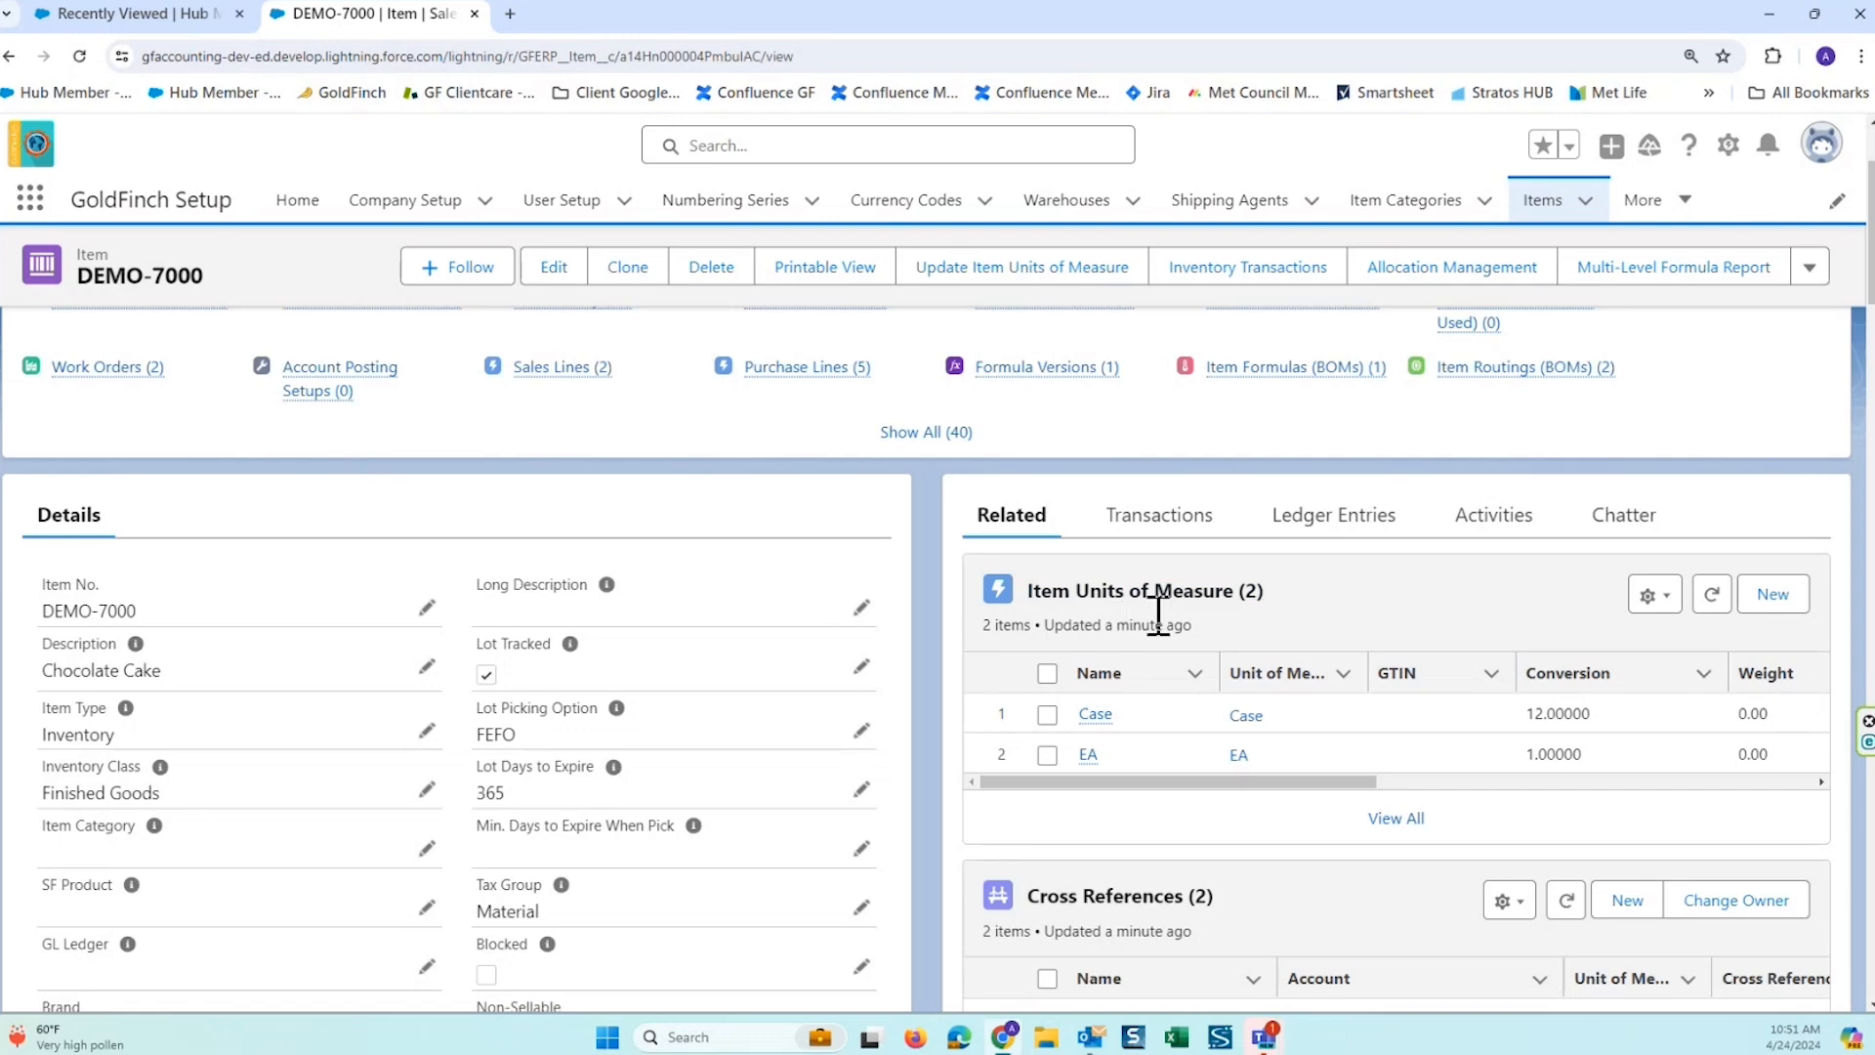
Put the DEMO-7000 details into edit mode and examine the available Item Type and Inventory Class options.
scroll(709, 618, down, 2)
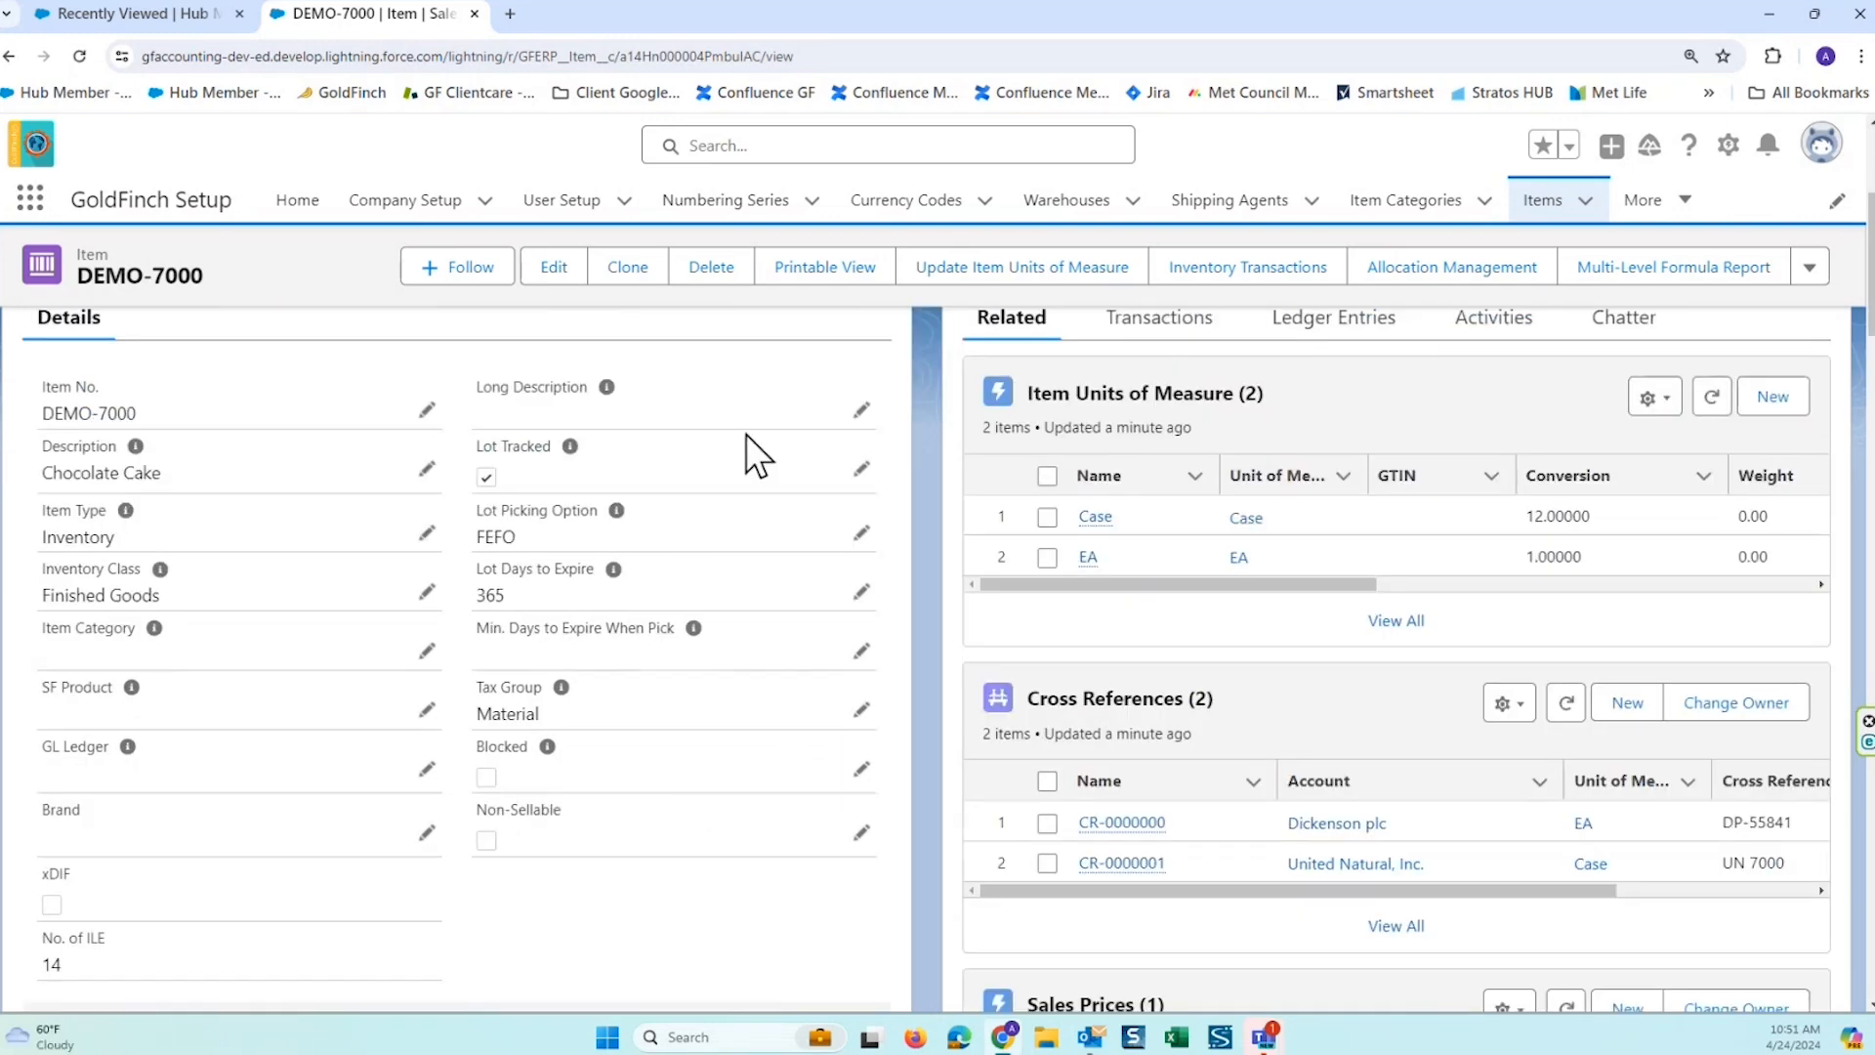
click(438, 430)
scroll(453, 408, down, 2)
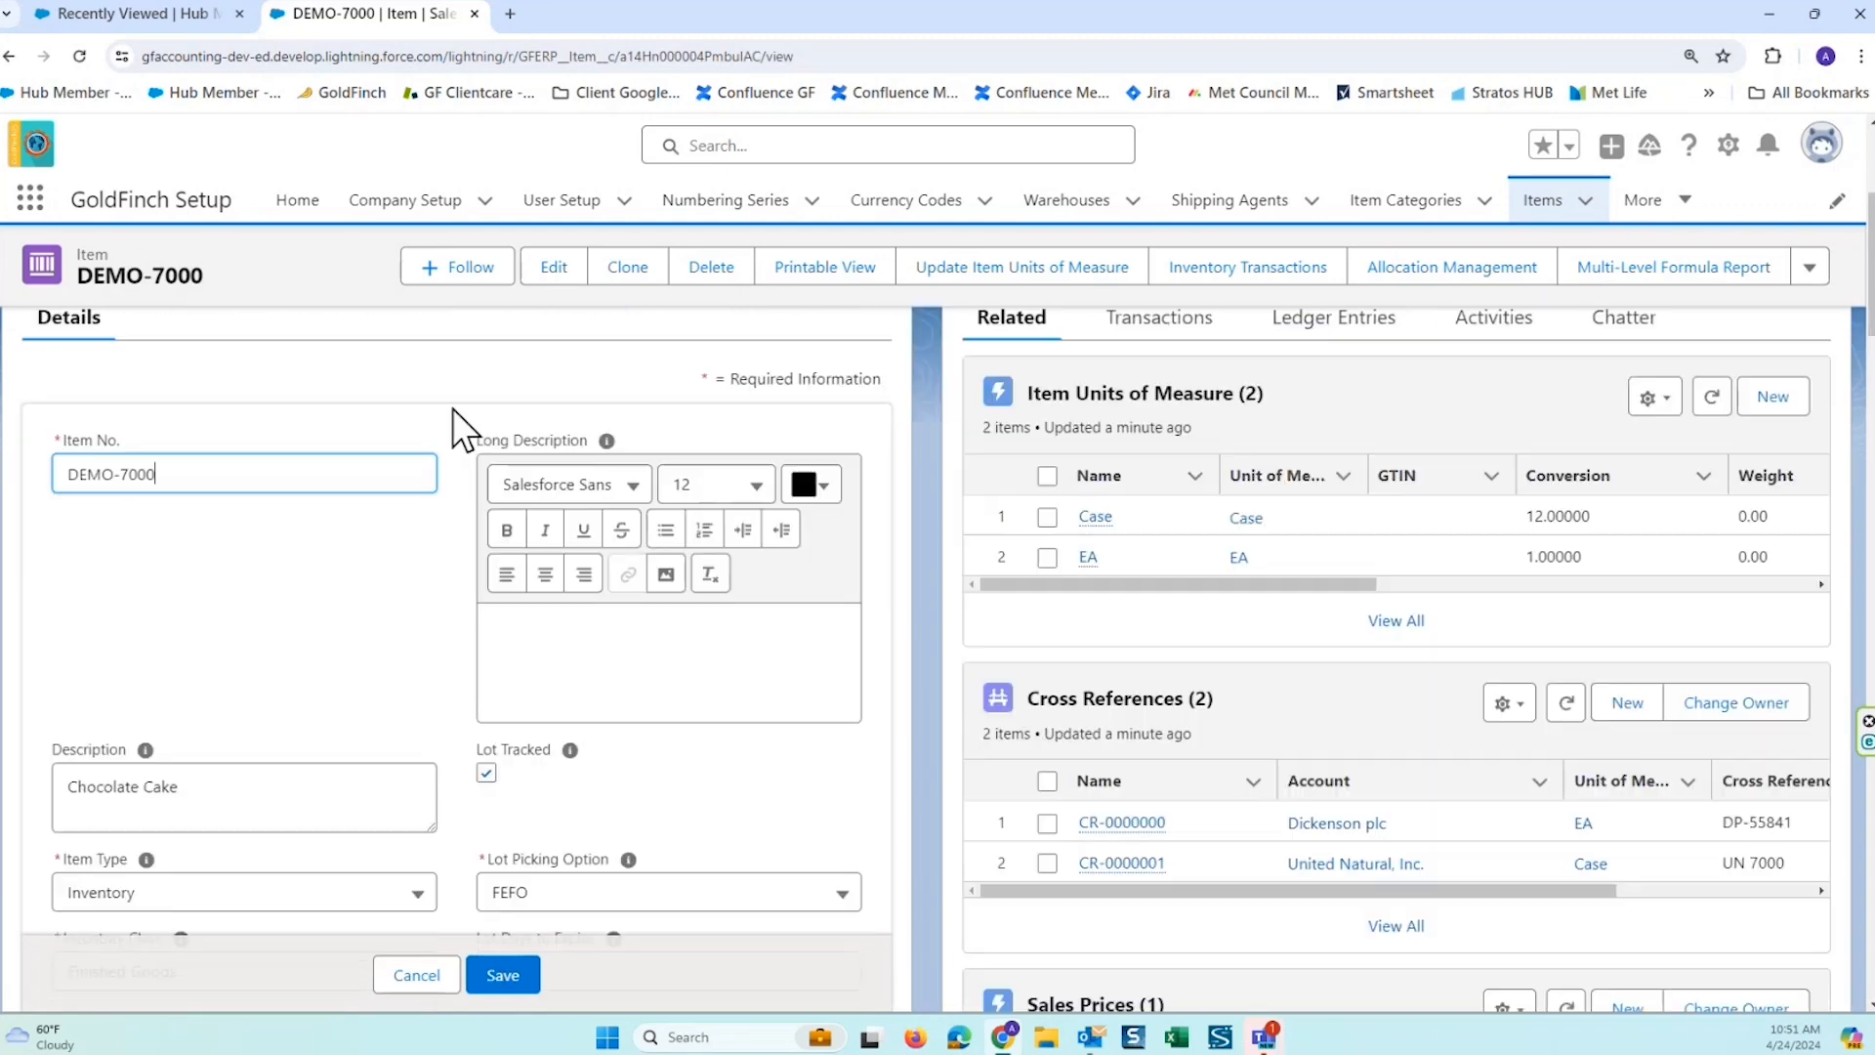
scroll(453, 408, down, 2)
click(418, 503)
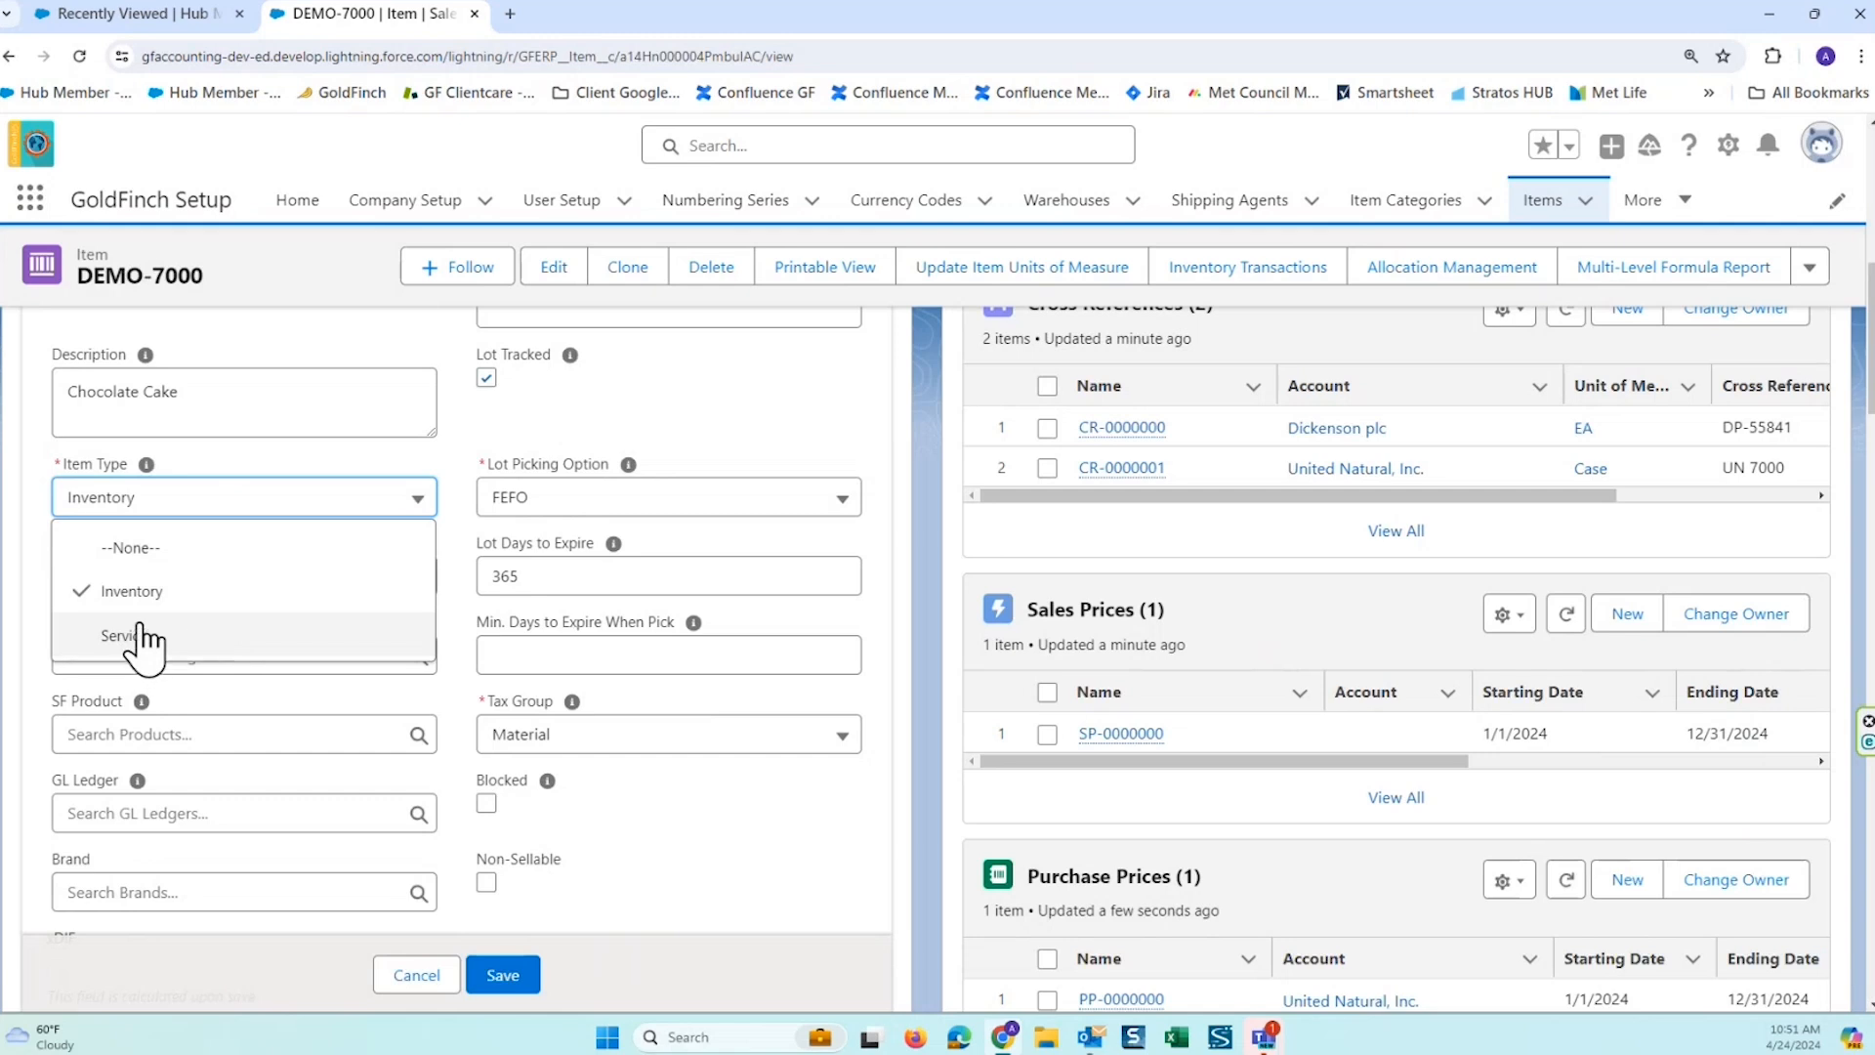
click(442, 461)
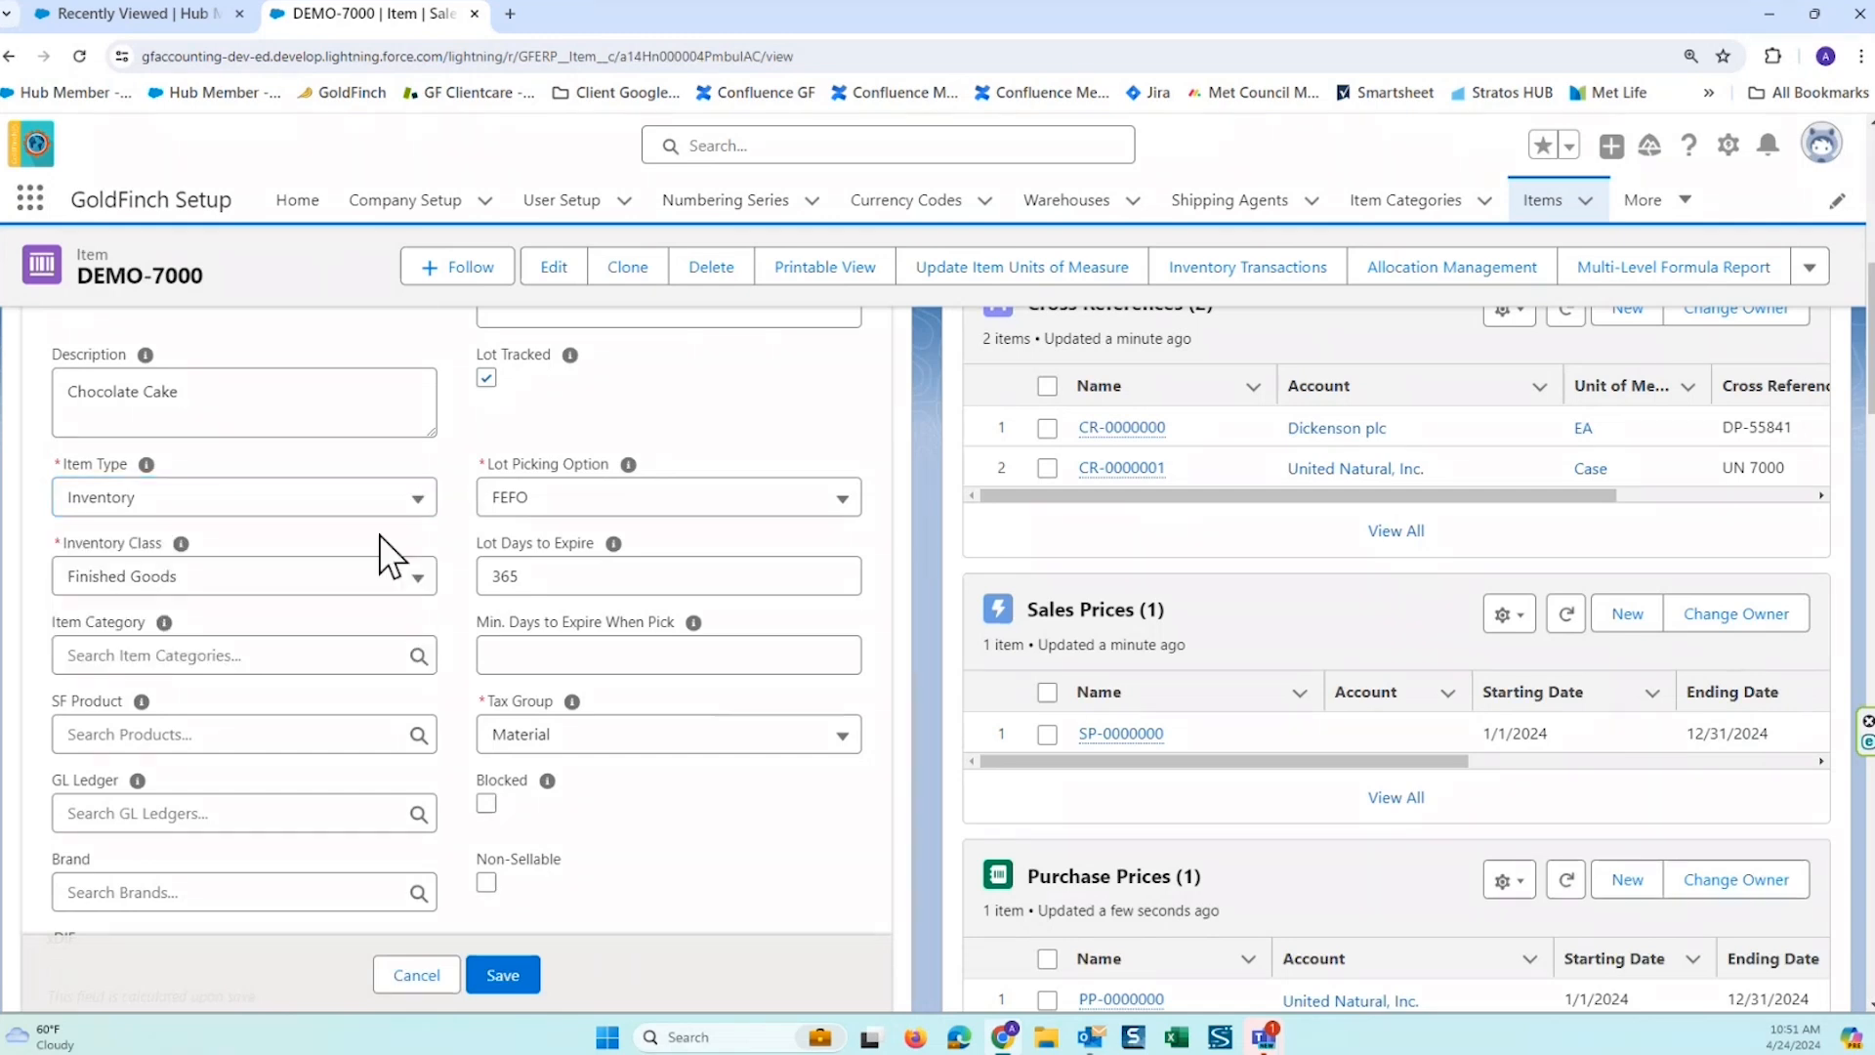
click(408, 576)
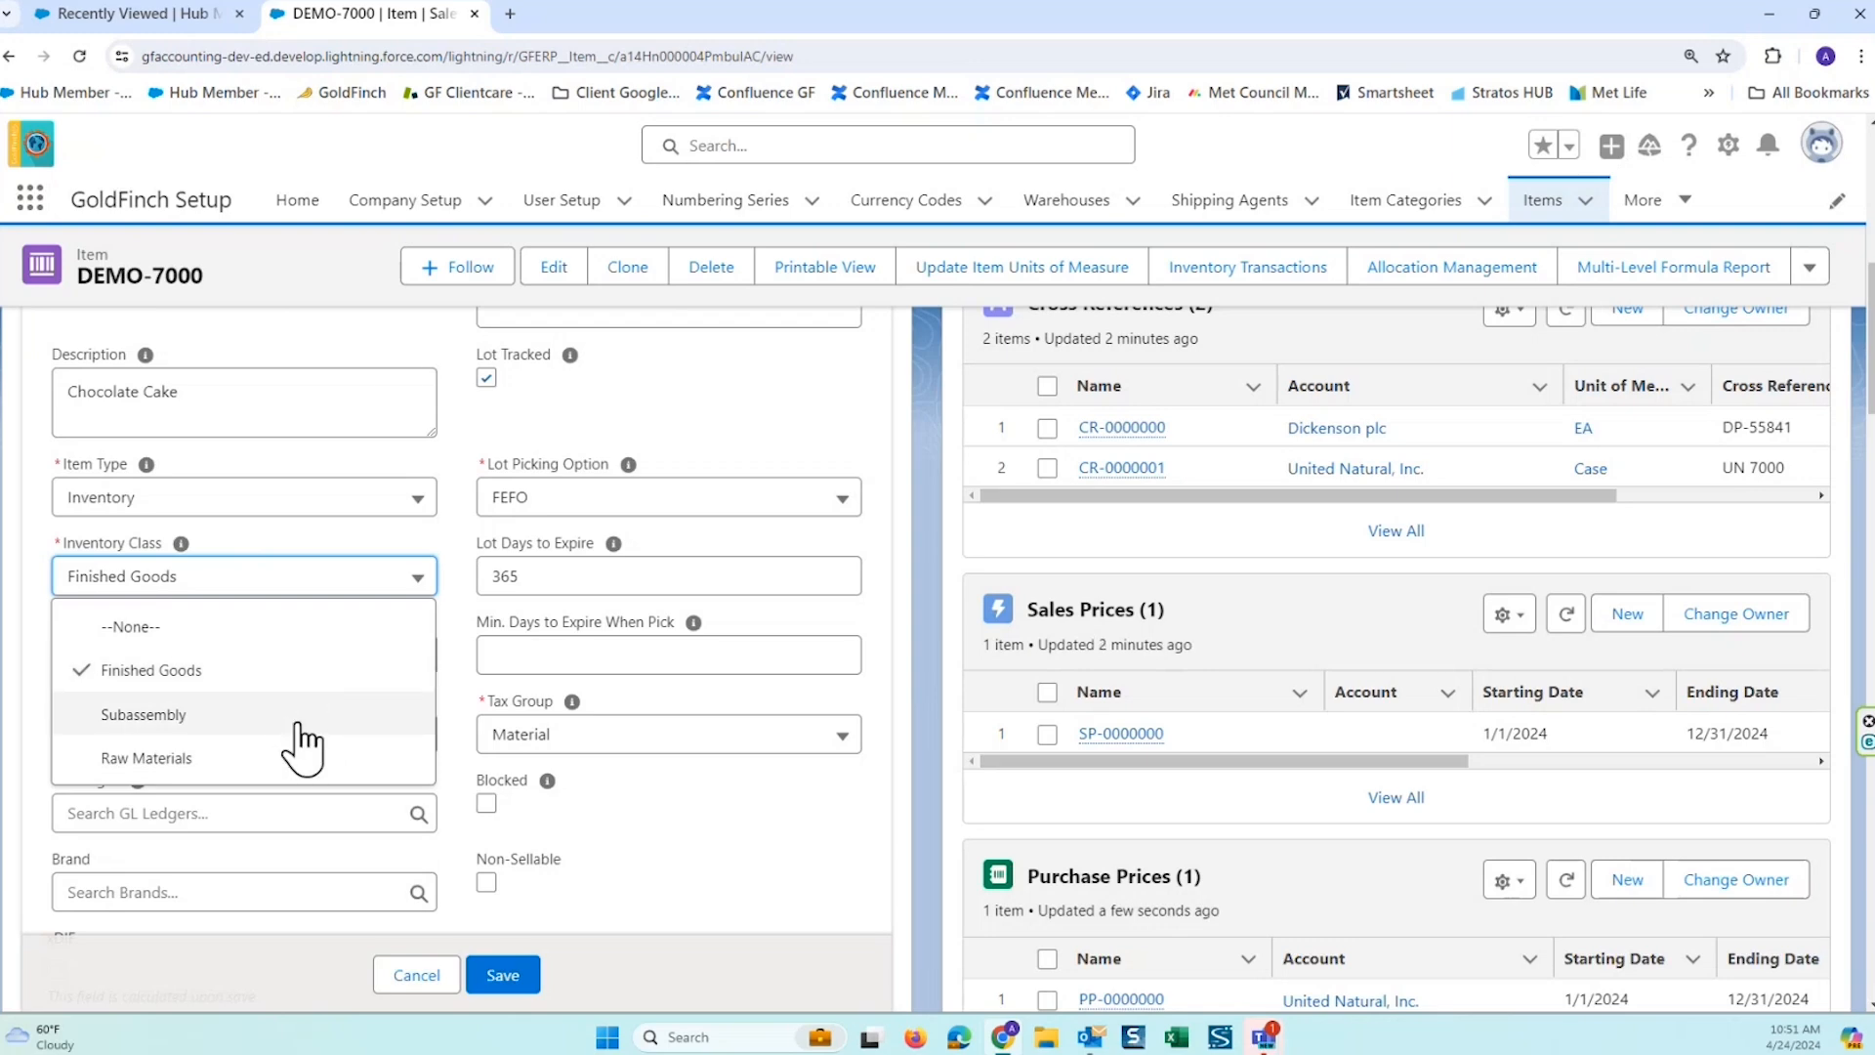
Open the GoldFinch Cloud ERP company setup in a new browser tab and review its finished goods, subassembly and raw material inventory accounts.
middle_click(401, 200)
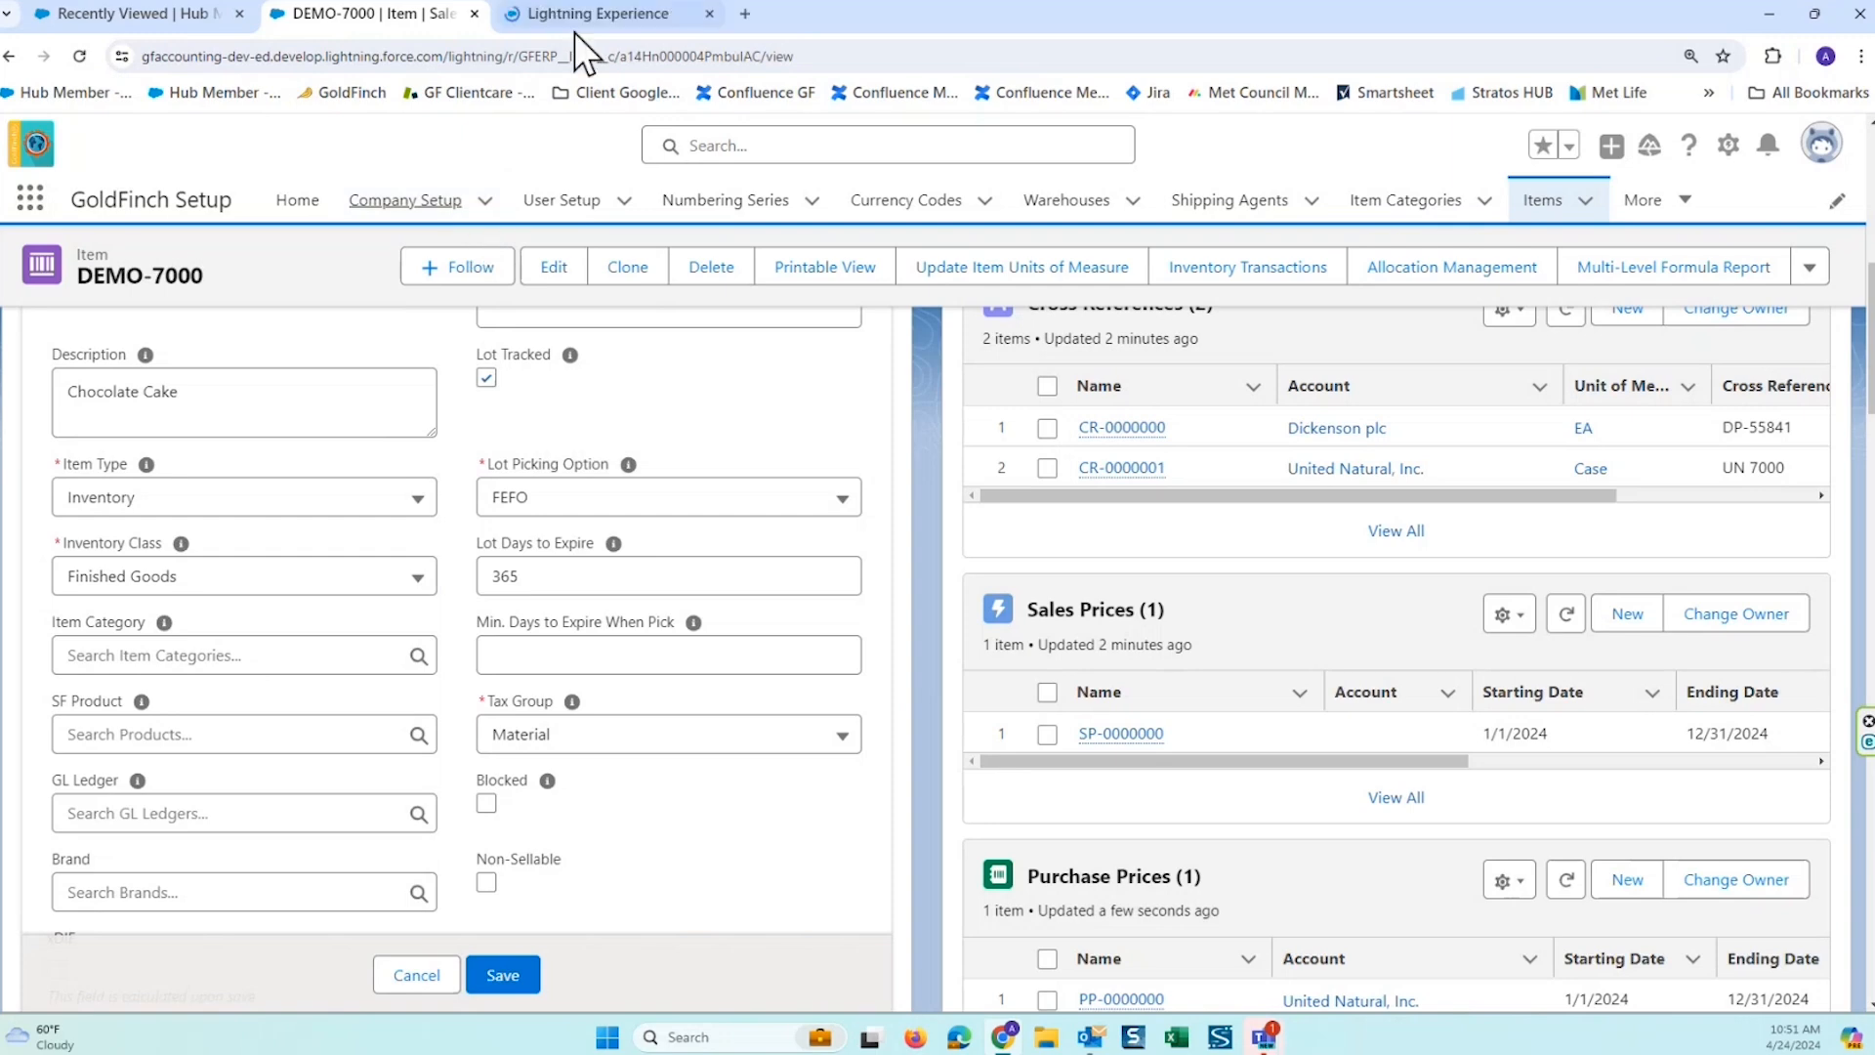
click(600, 14)
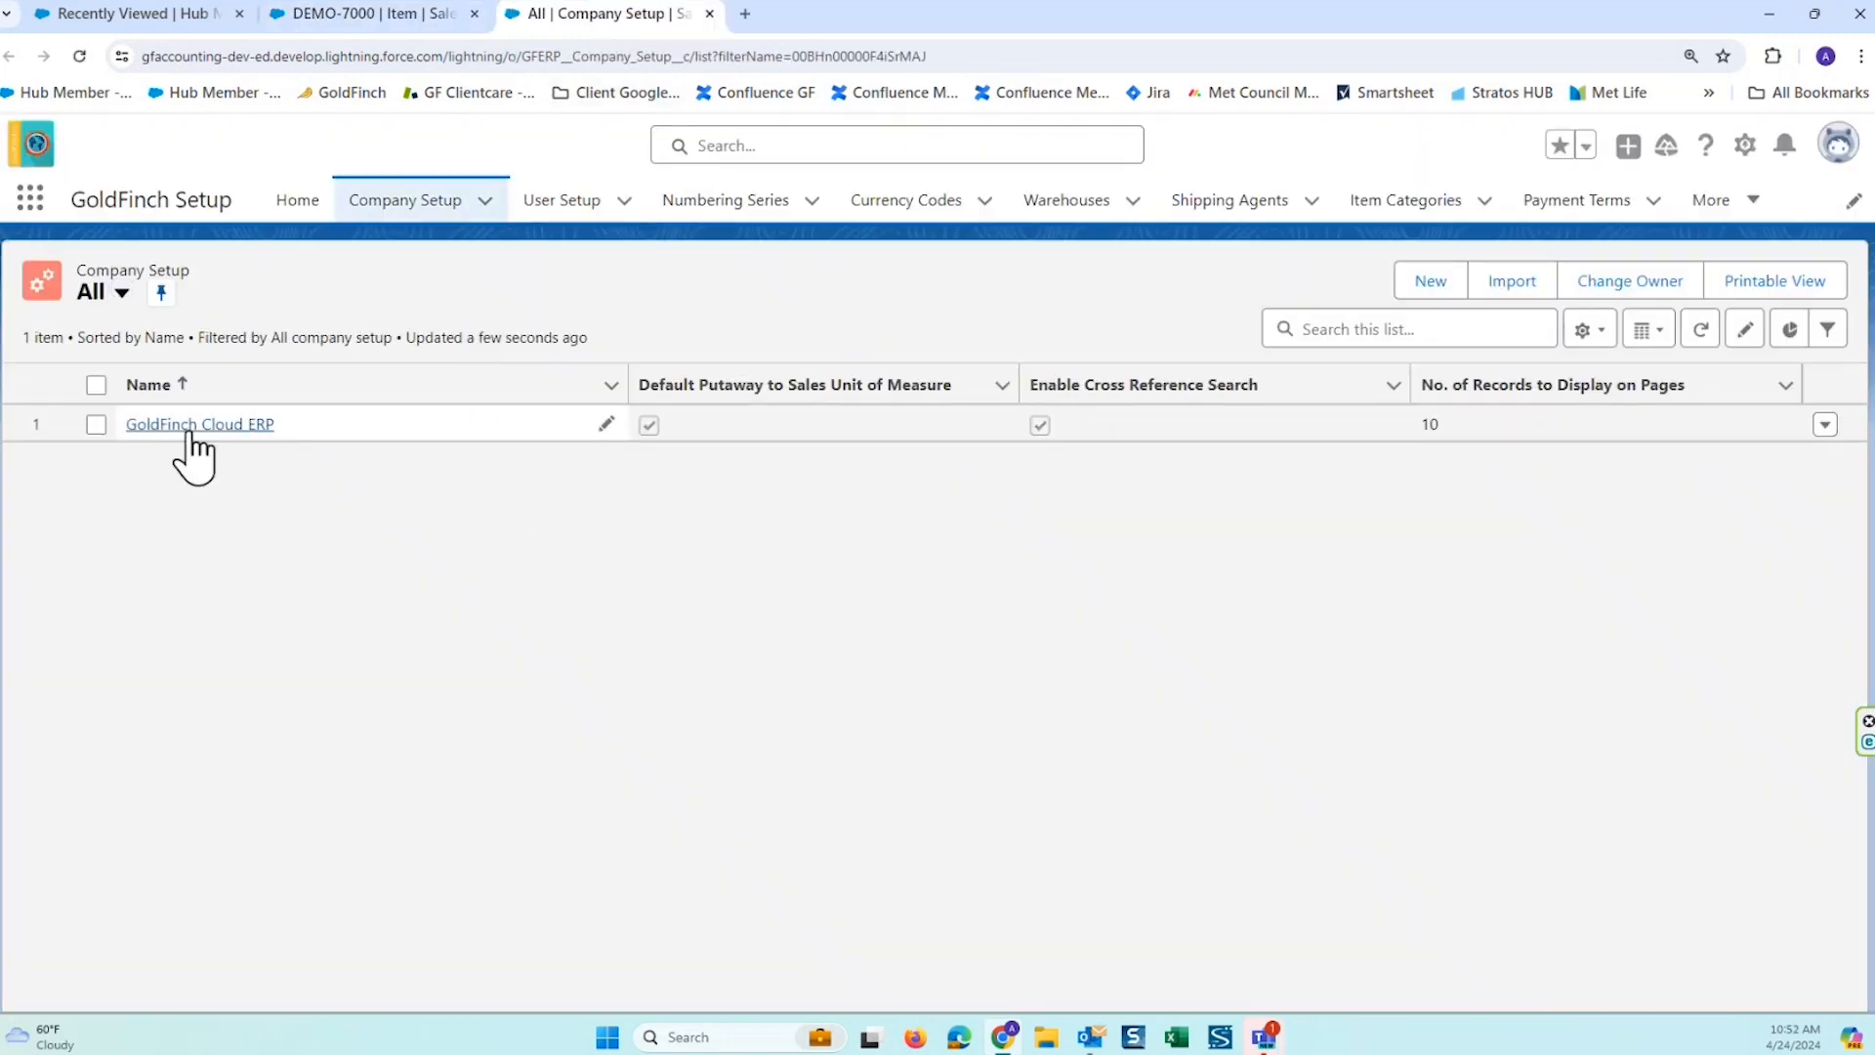
click(214, 432)
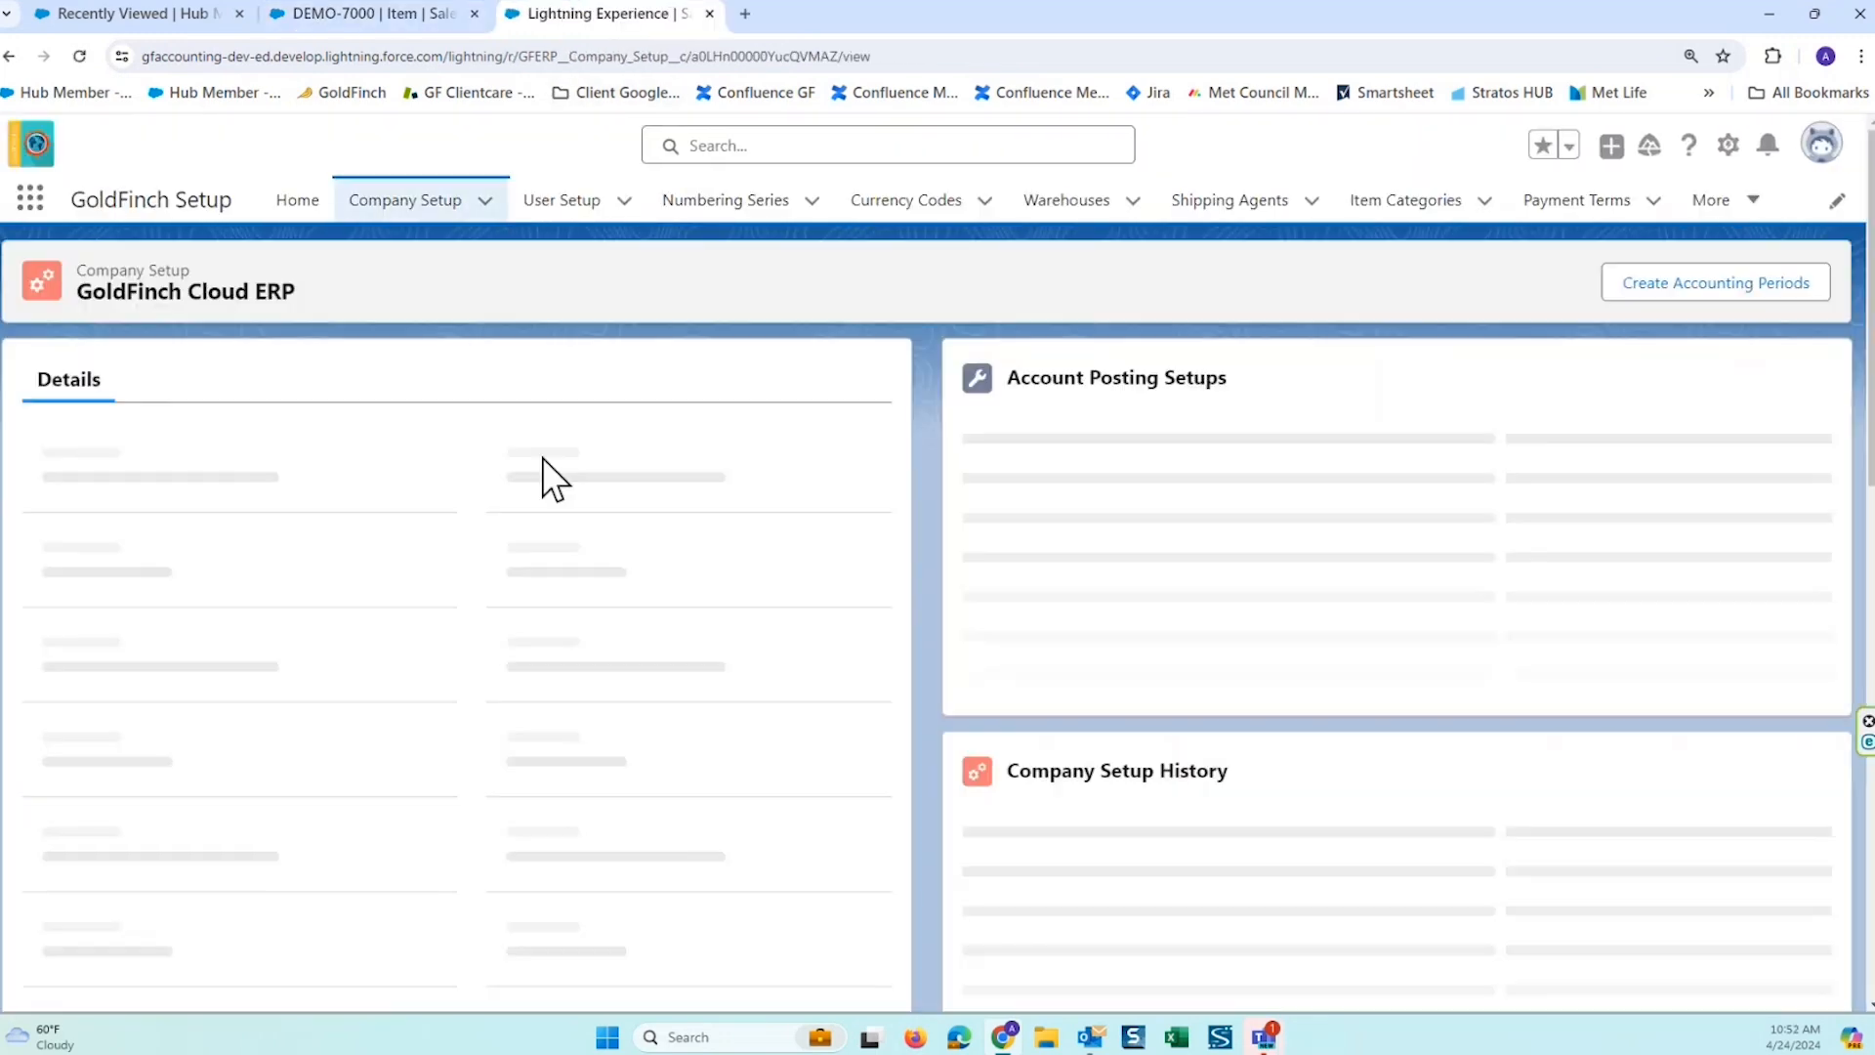
scroll(431, 628, down, 10)
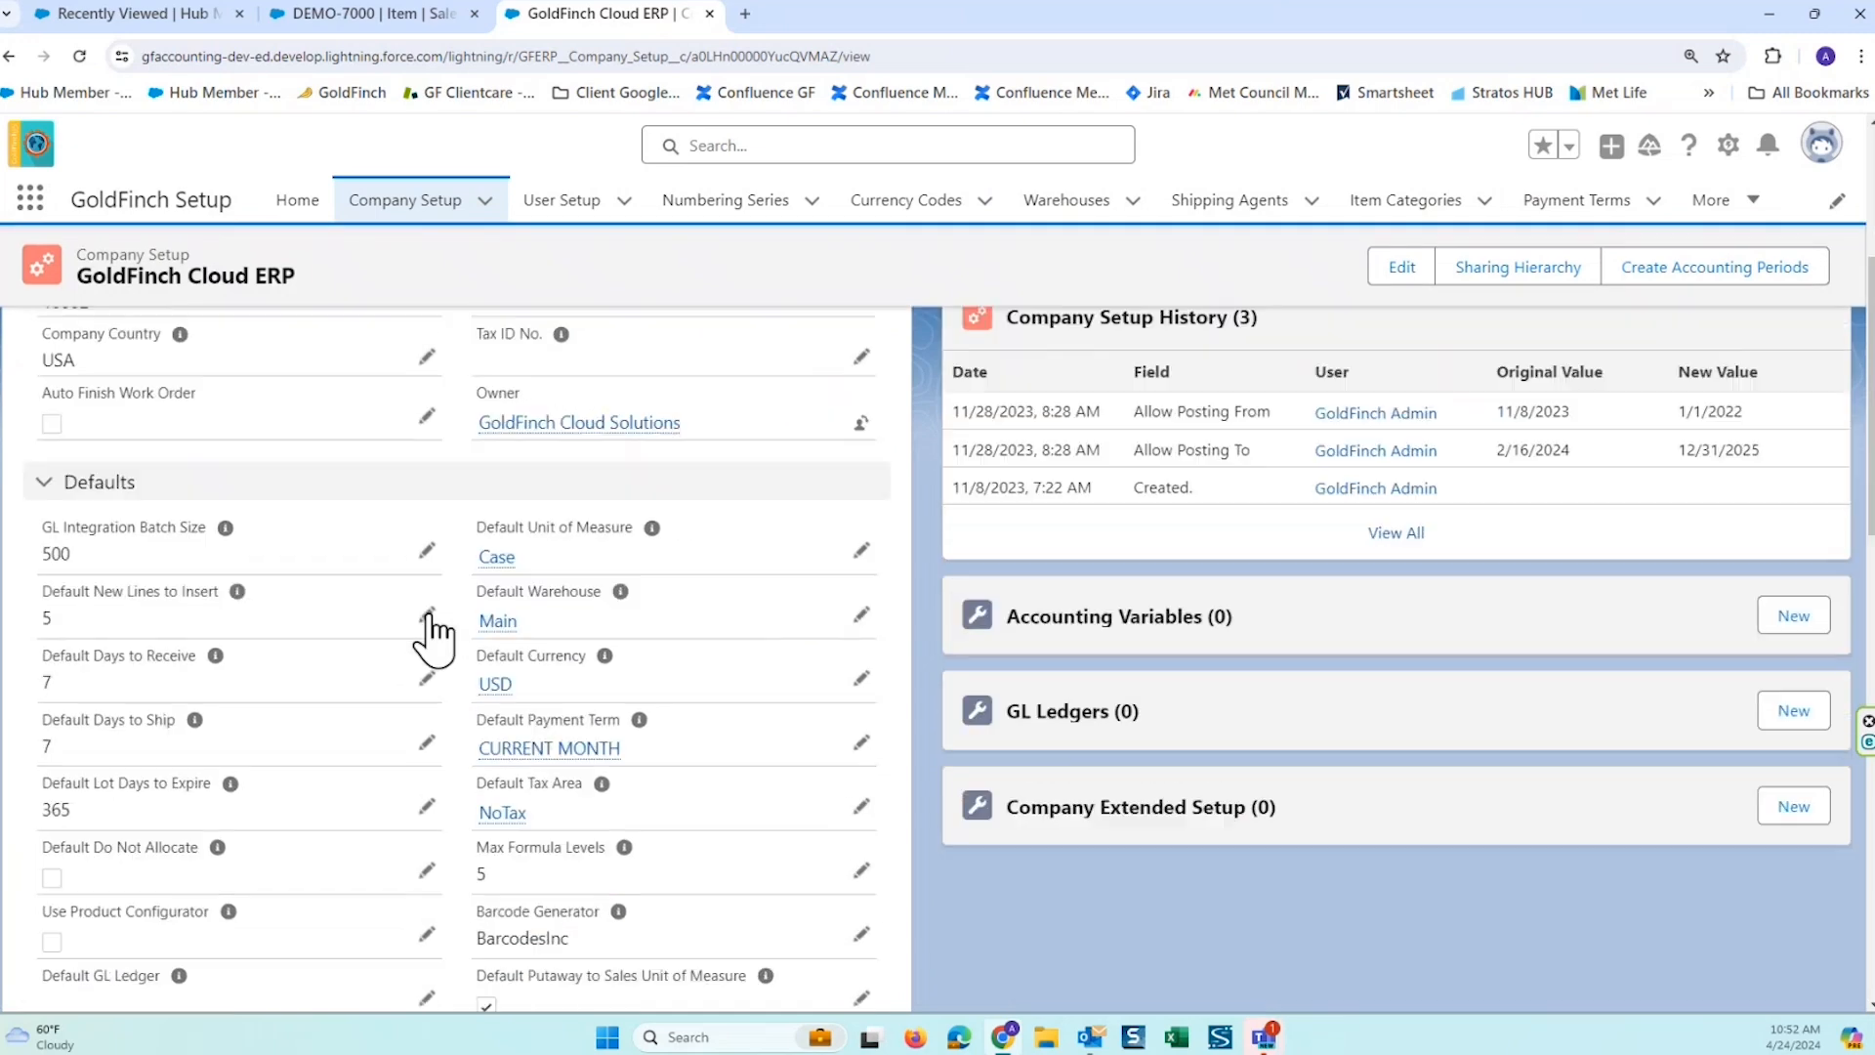
scroll(430, 625, down, 6)
scroll(430, 629, up, 2)
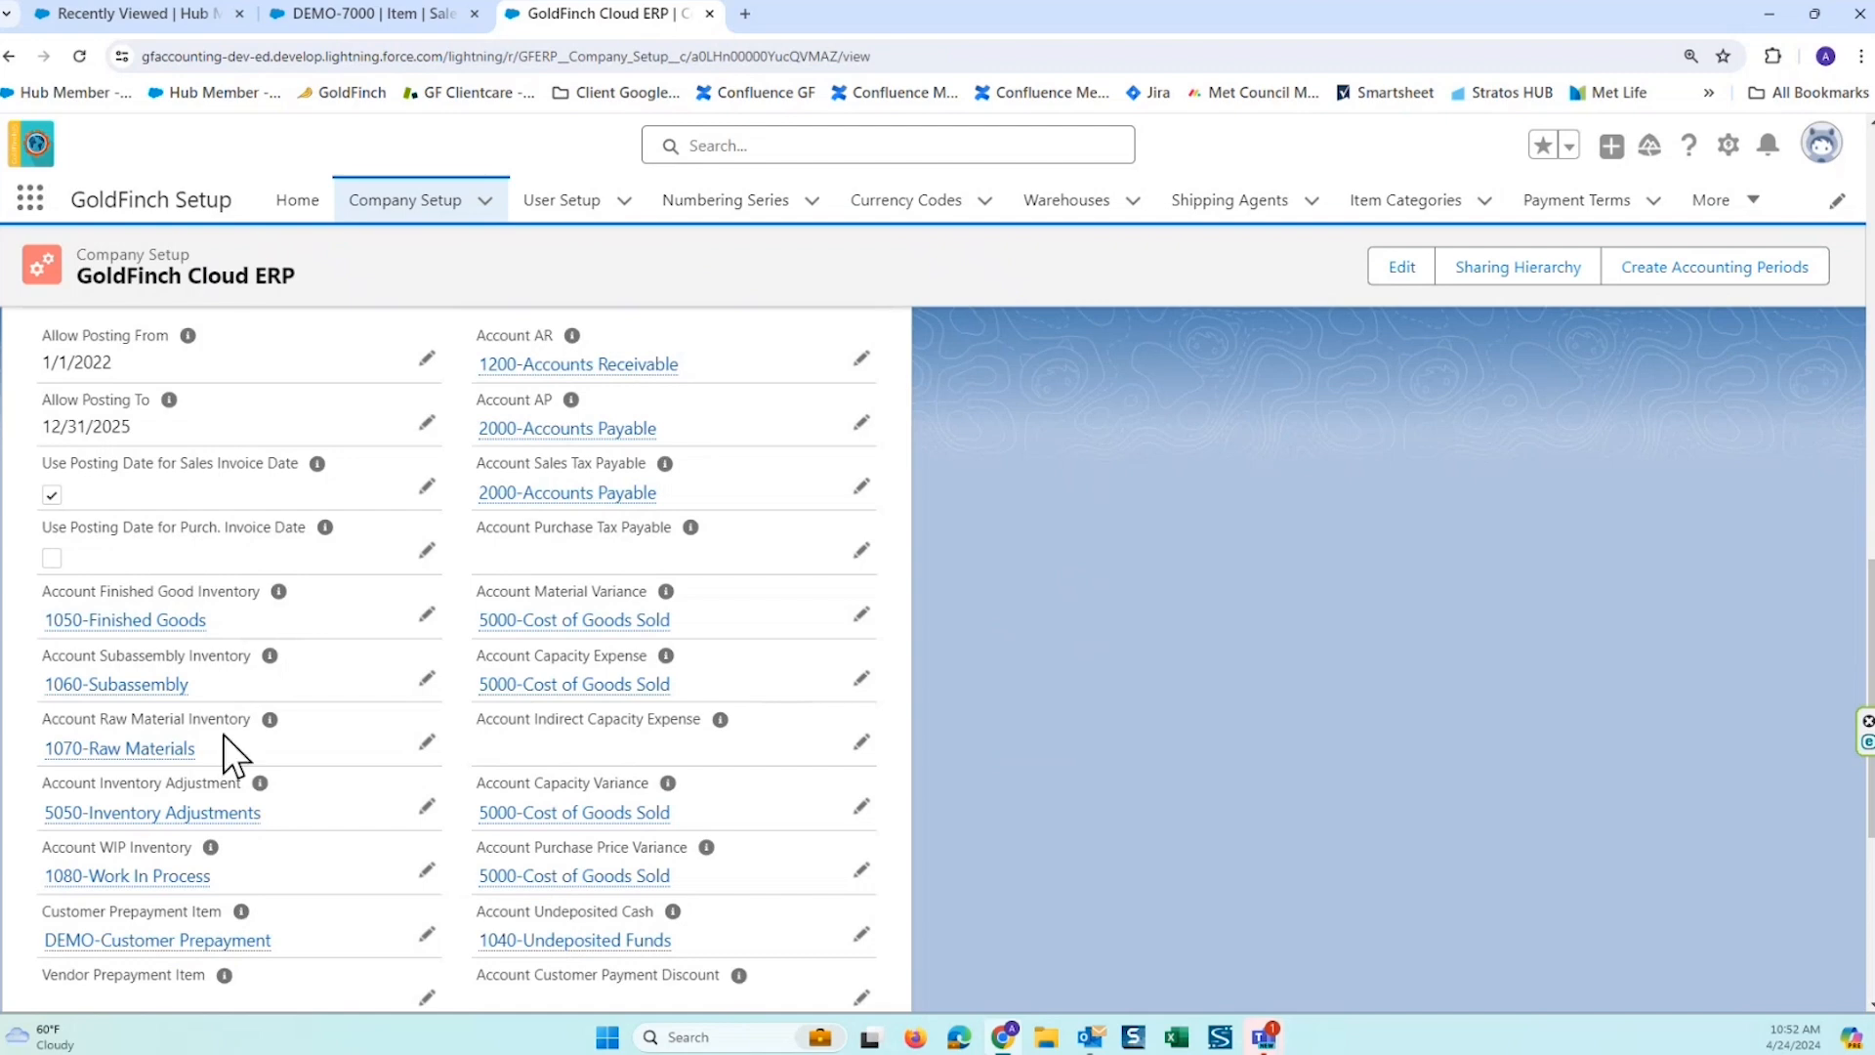
Compare DEMO-7000's Inventory Class with the inventory accounts in the company setup, ending back on the item.
click(317, 21)
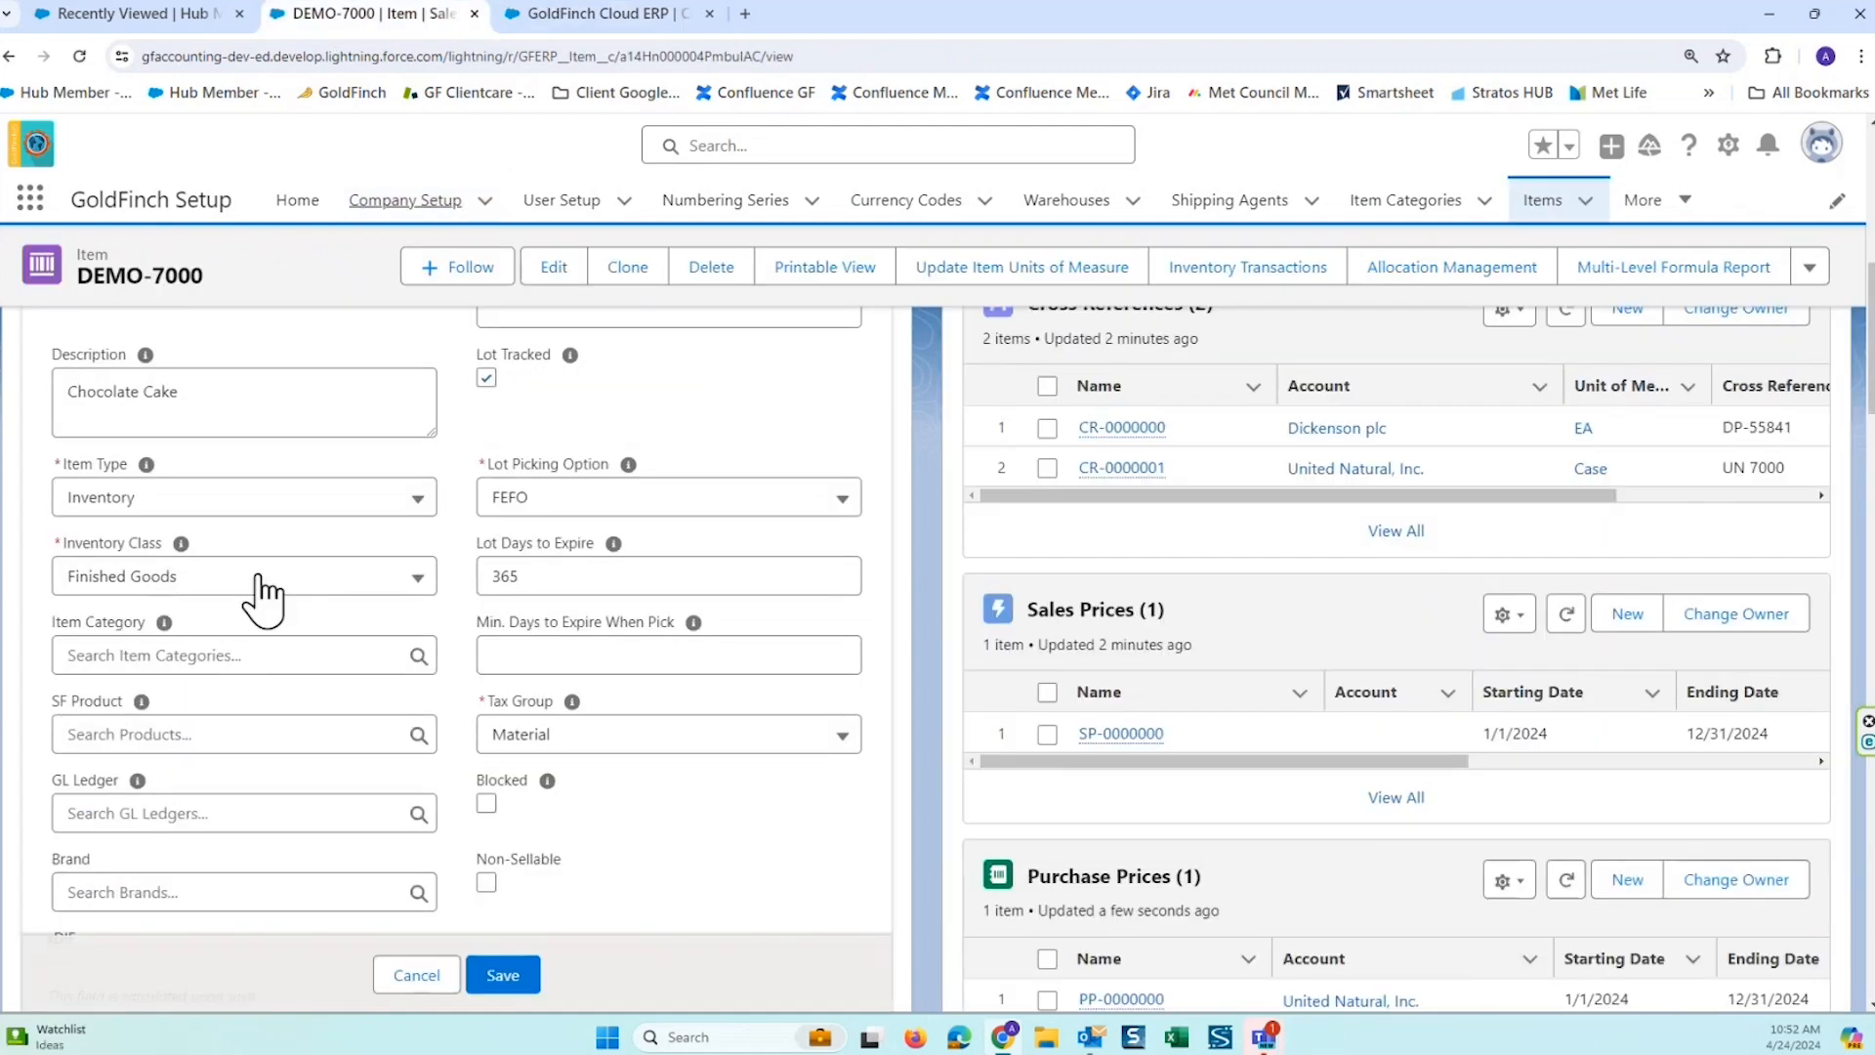
click(583, 18)
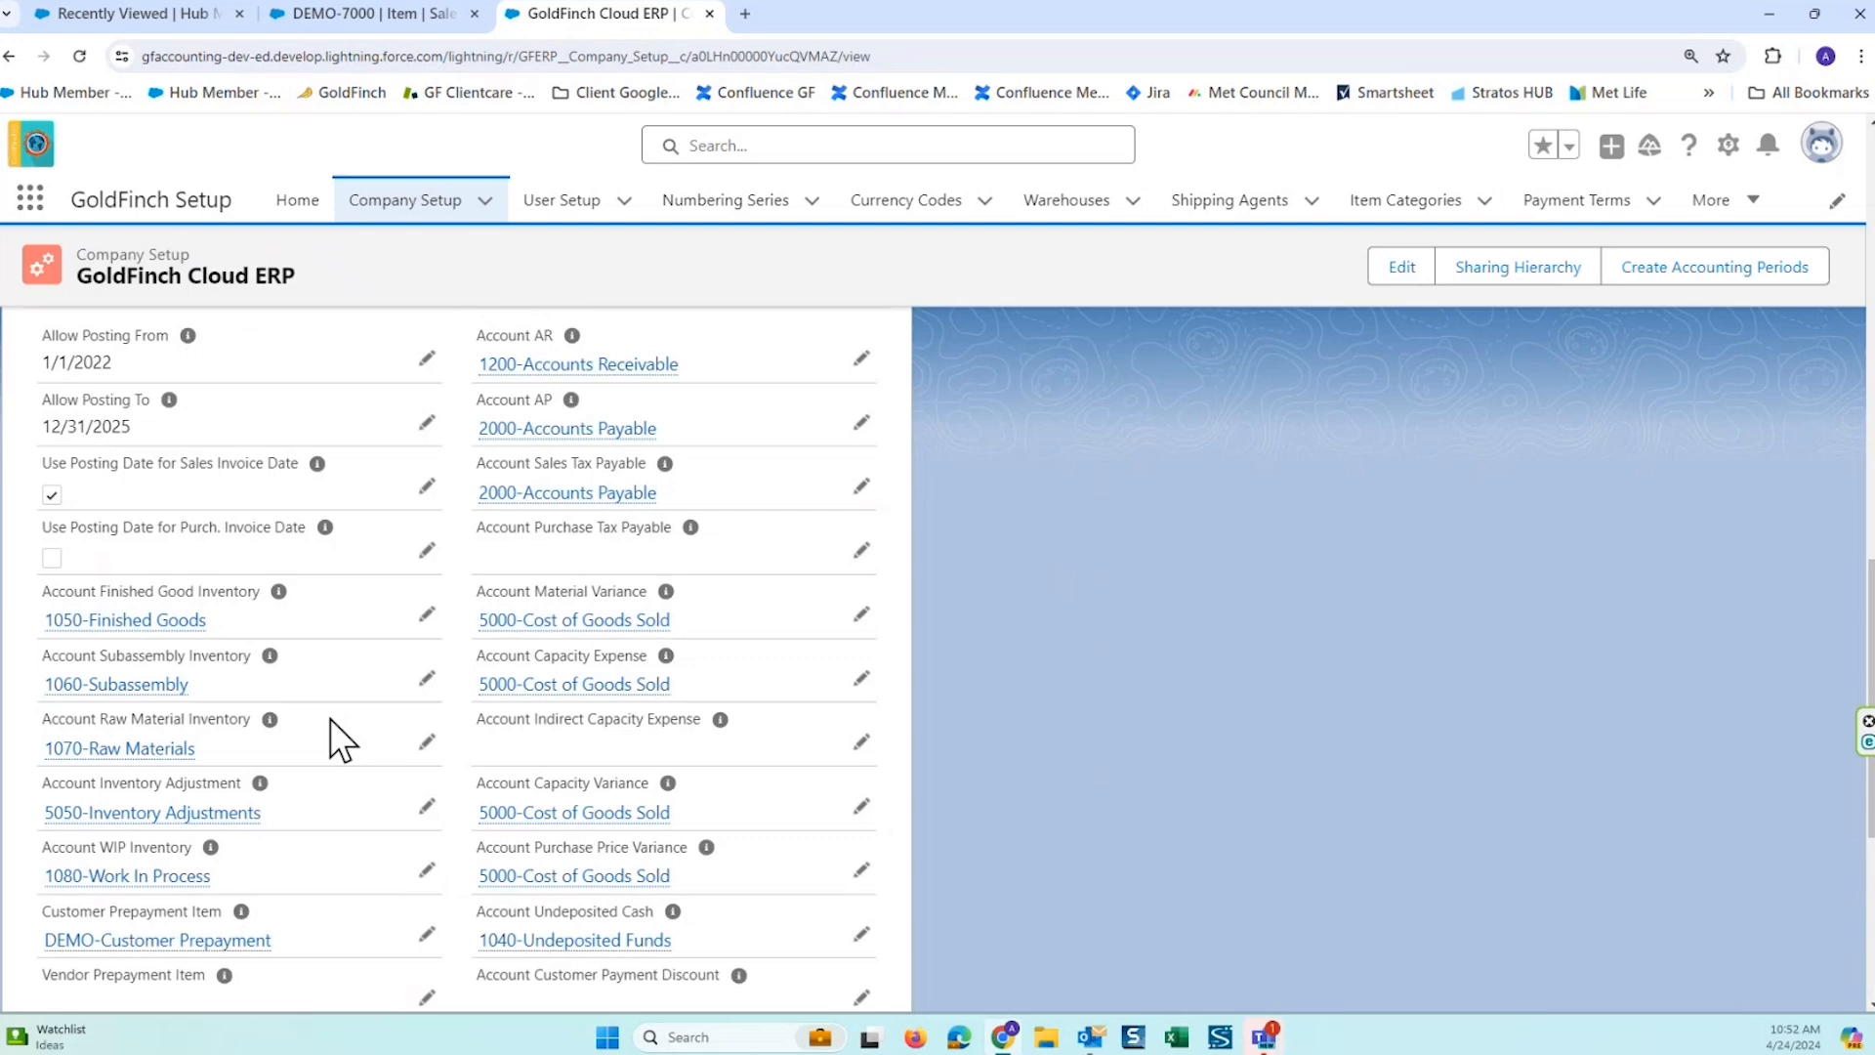
click(361, 16)
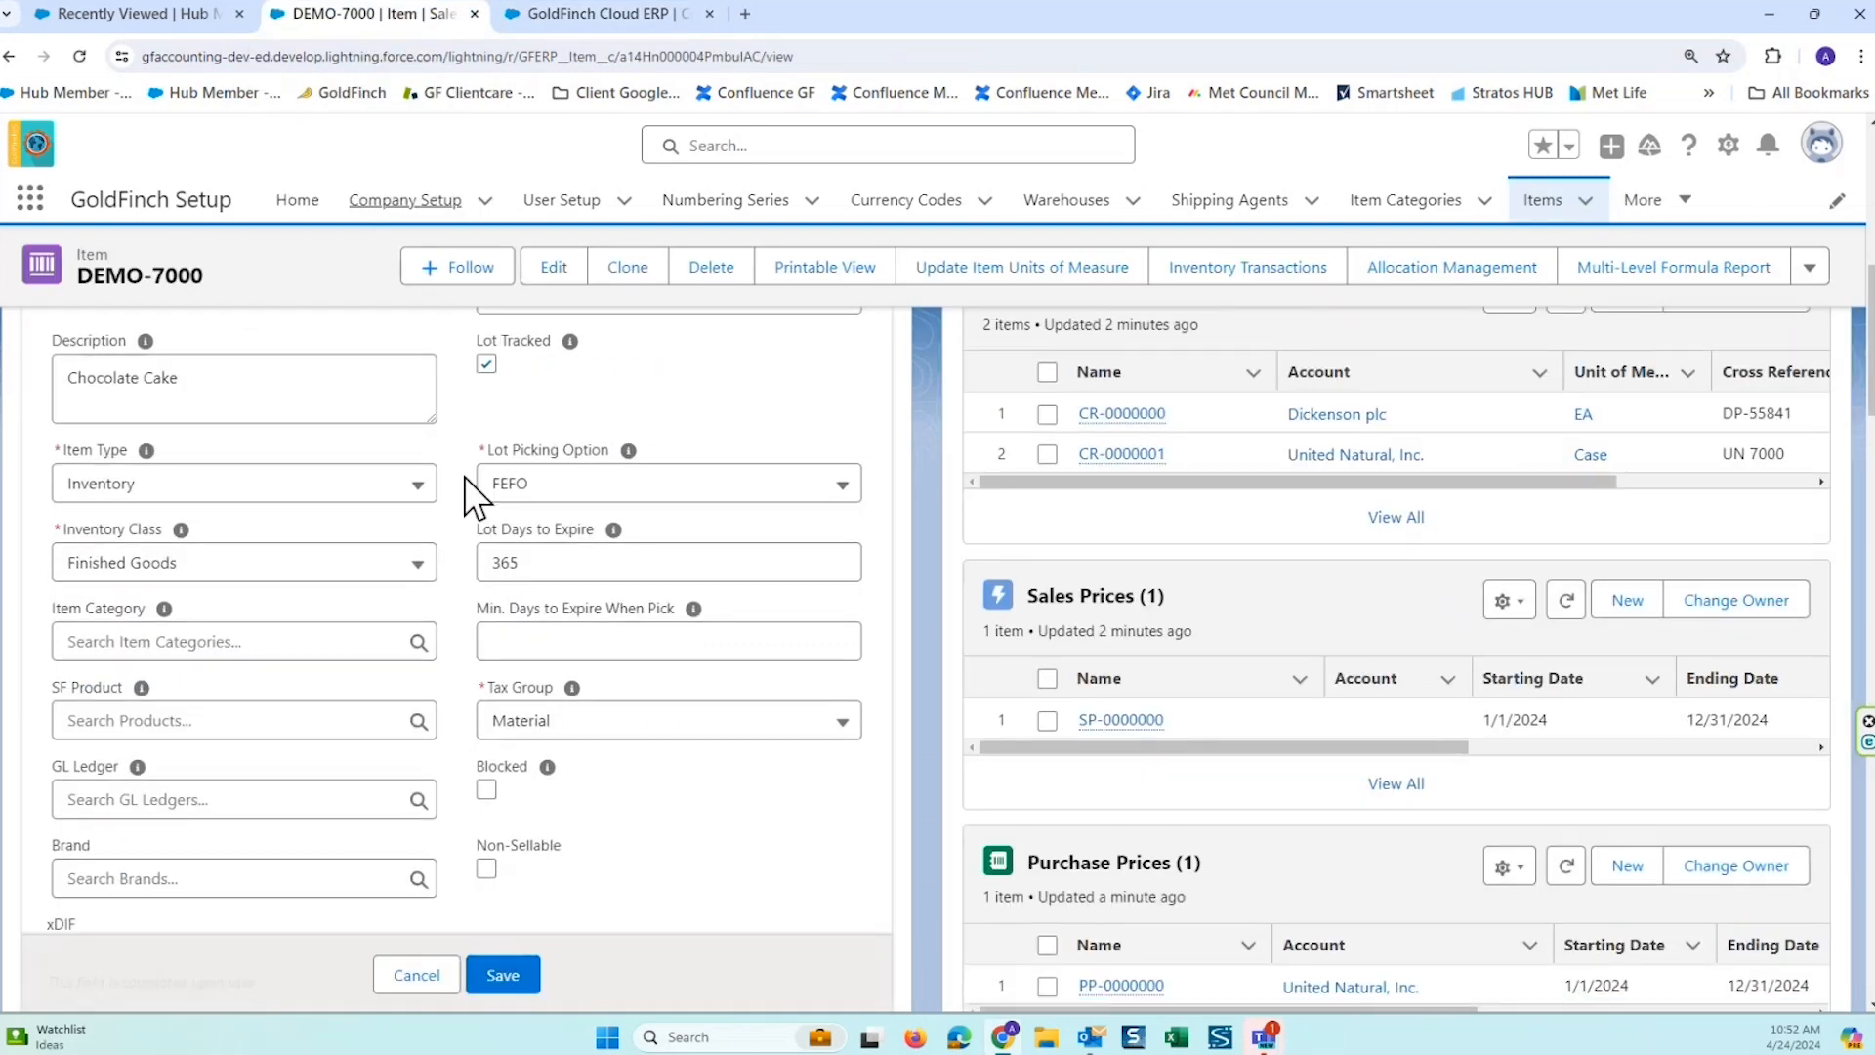
Review DEMO-7000's category, product, tax group and lot tracking fields in the edit form.
scroll(465, 477, down, 2)
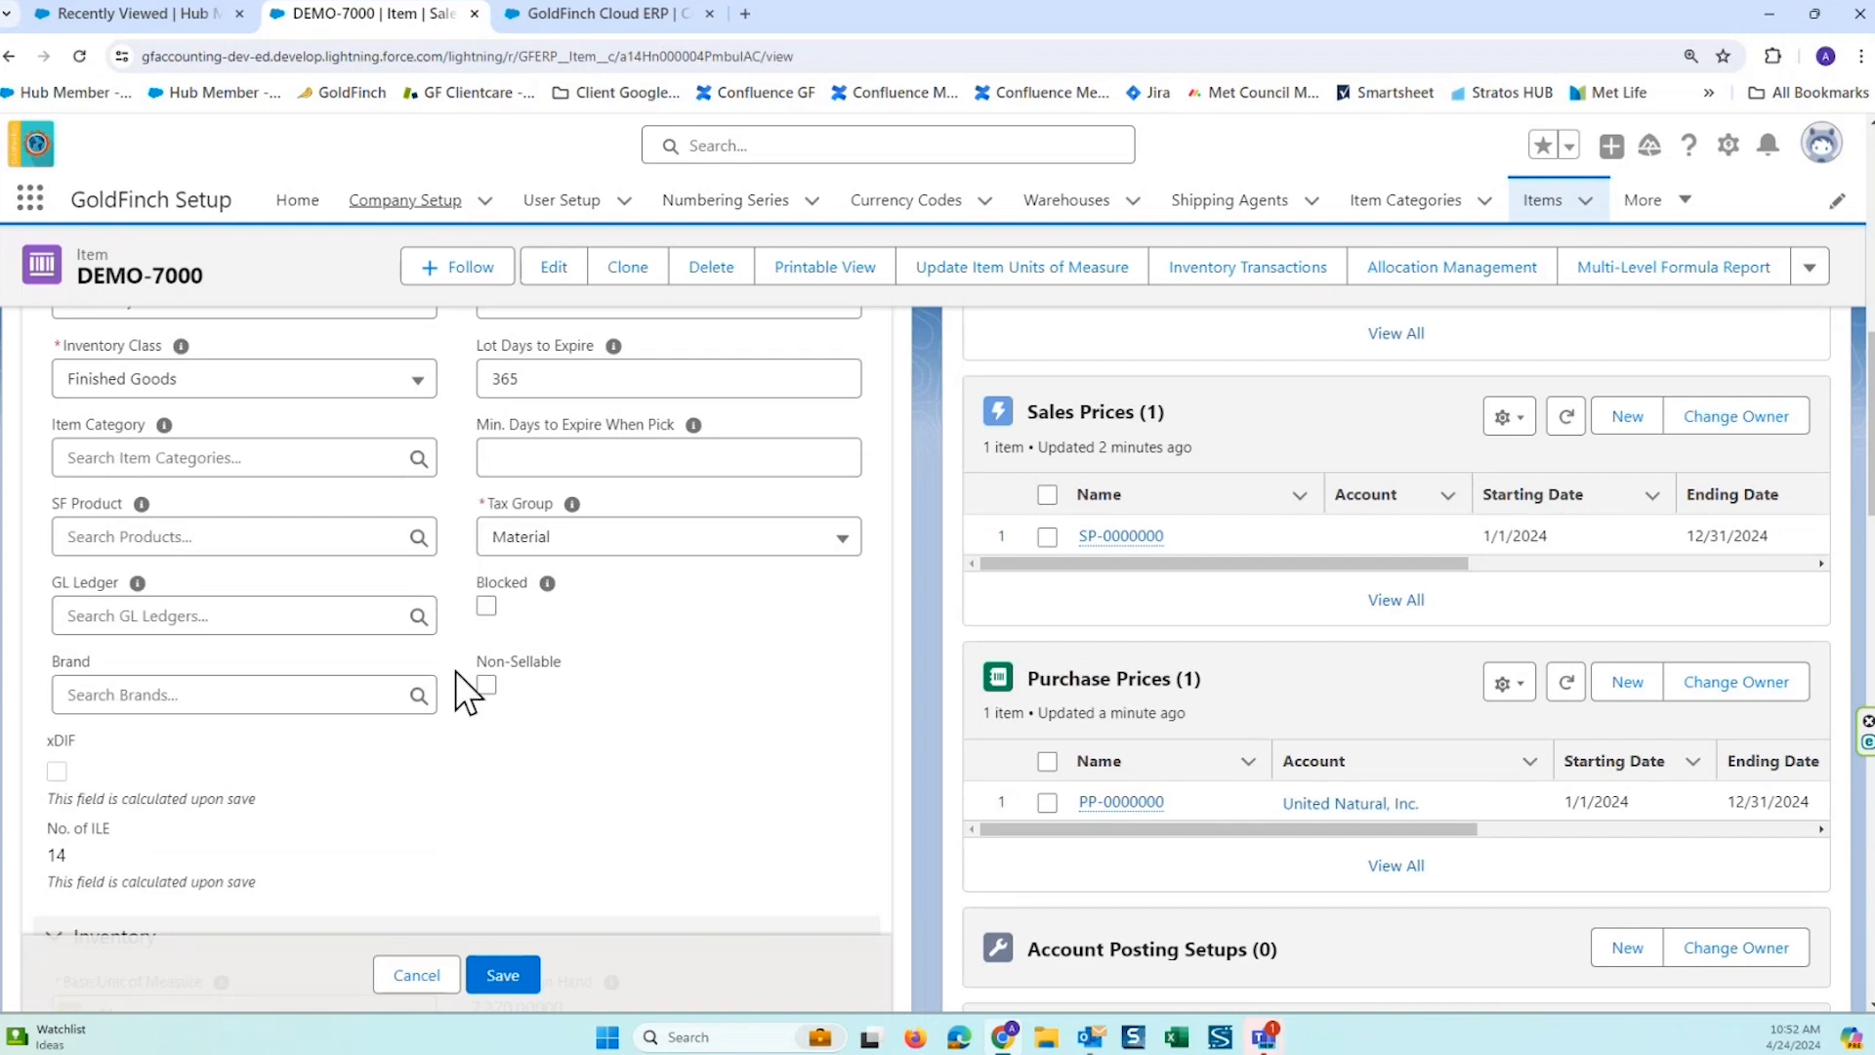
scroll(463, 664, up, 2)
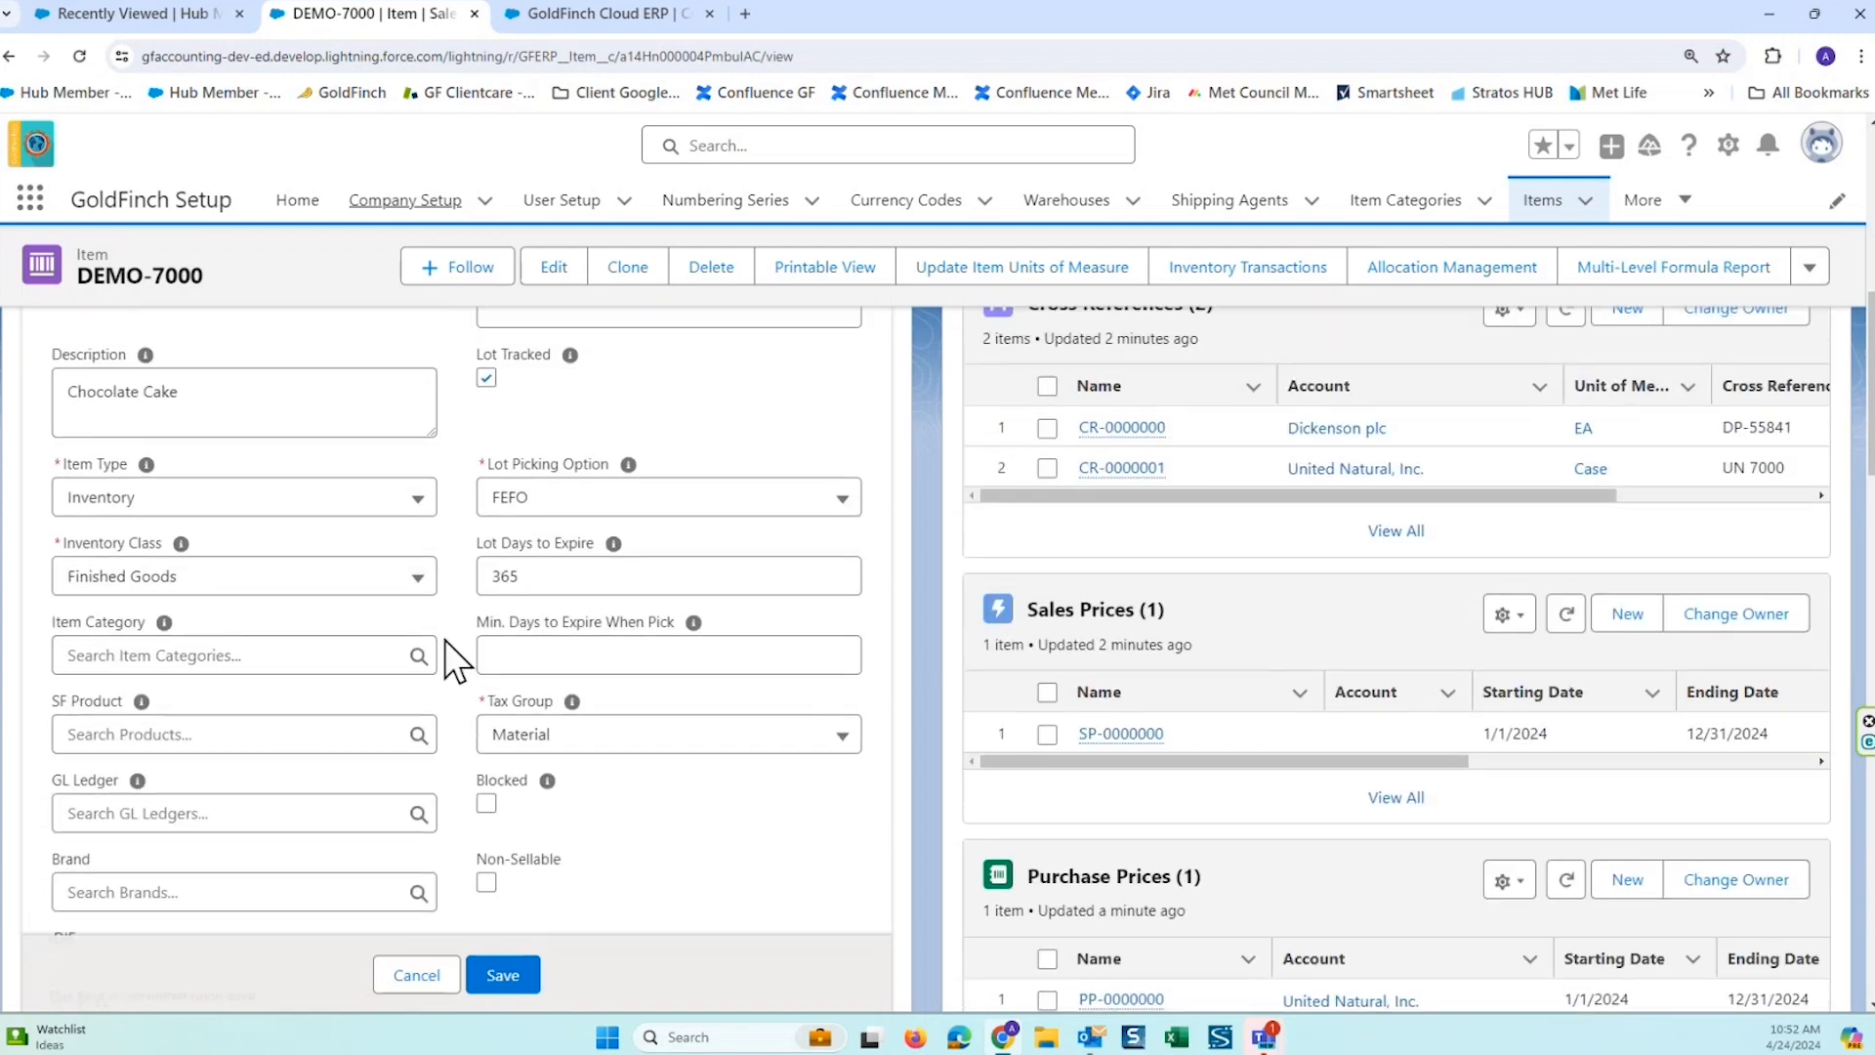
scroll(444, 640, up, 2)
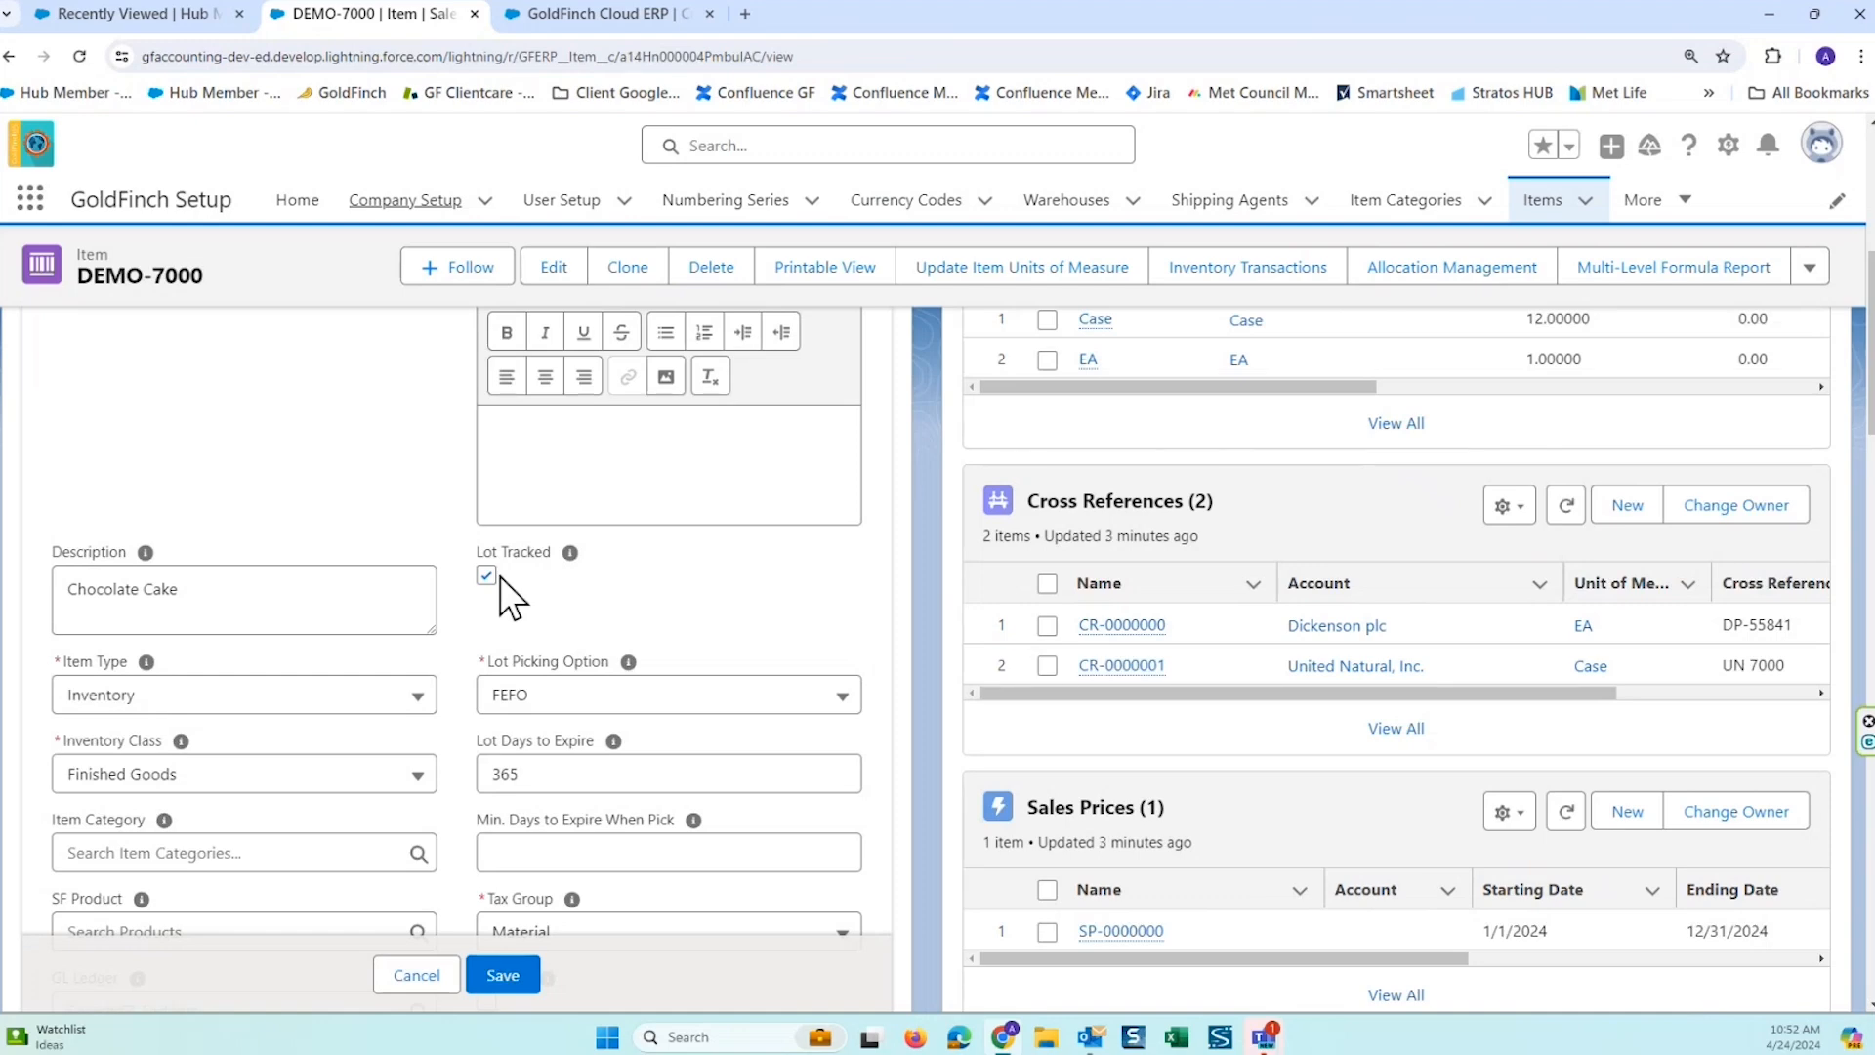
Examine the available Lot Picking Option choices for DEMO-7000, keeping FEFO.
scroll(700, 528, down, 2)
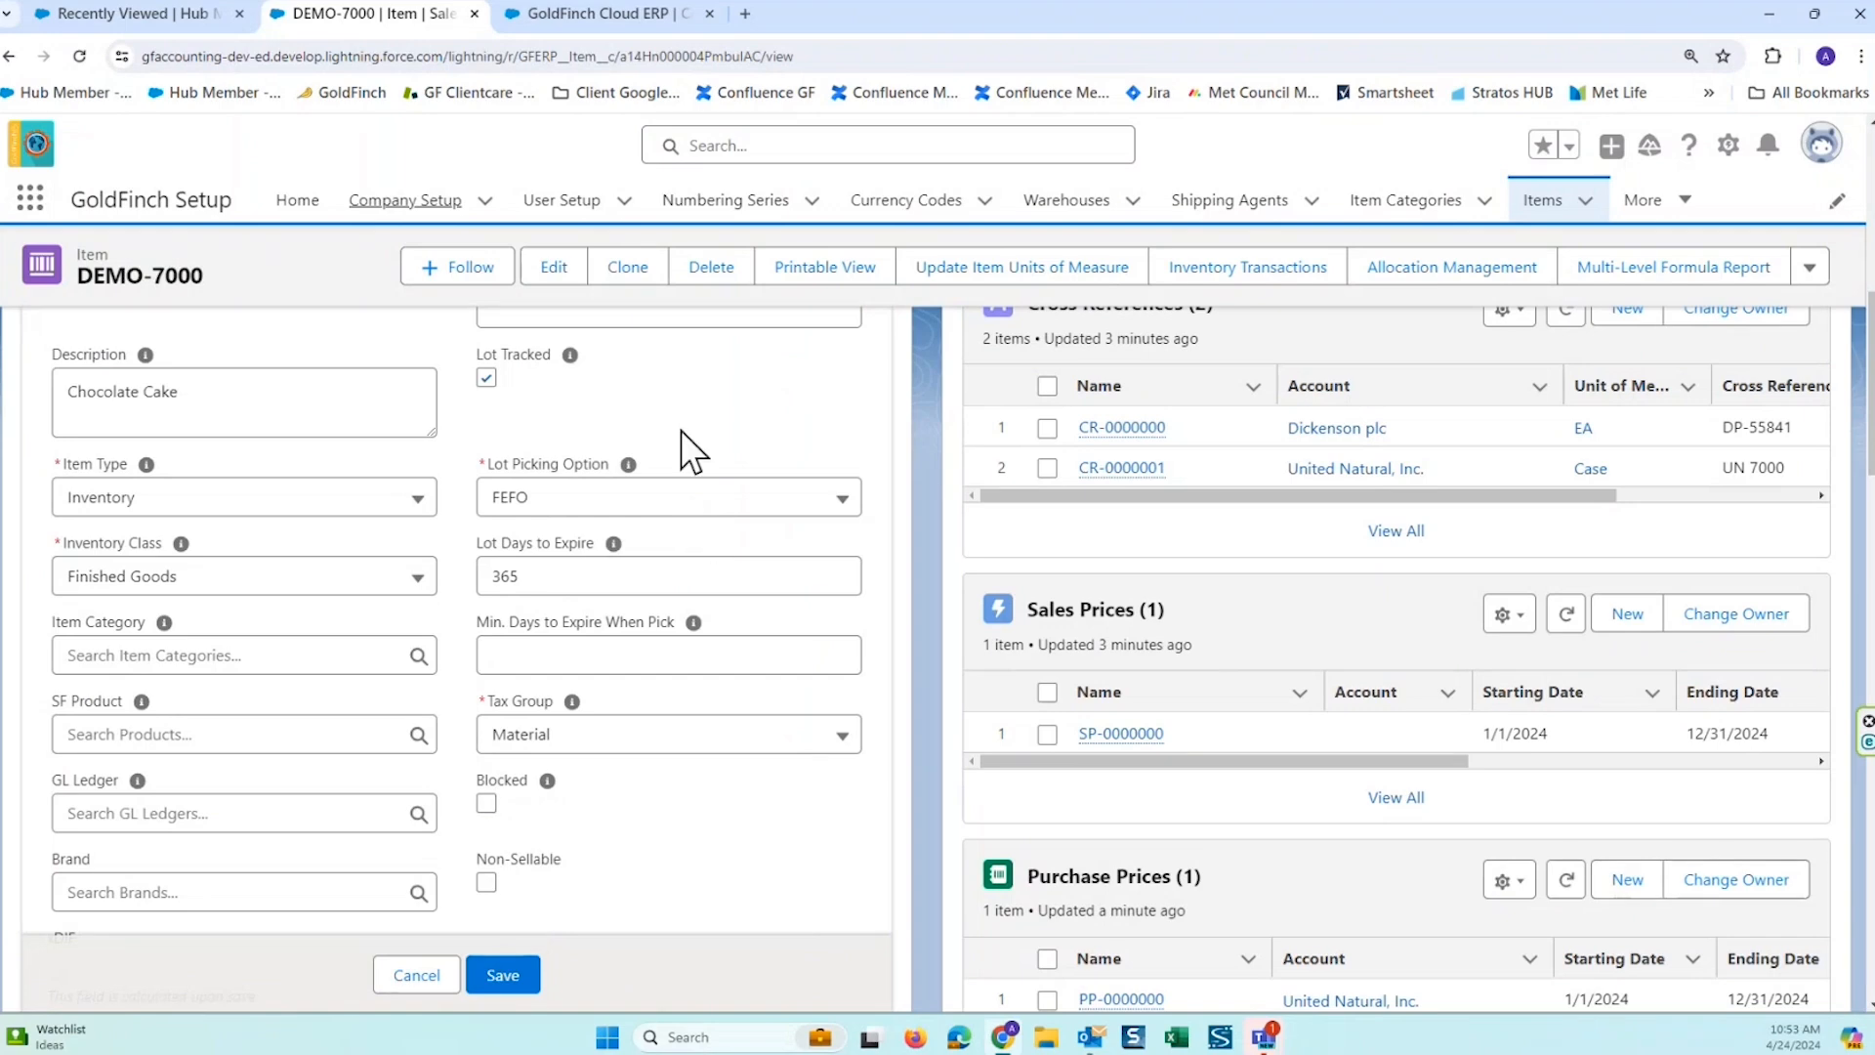
click(718, 527)
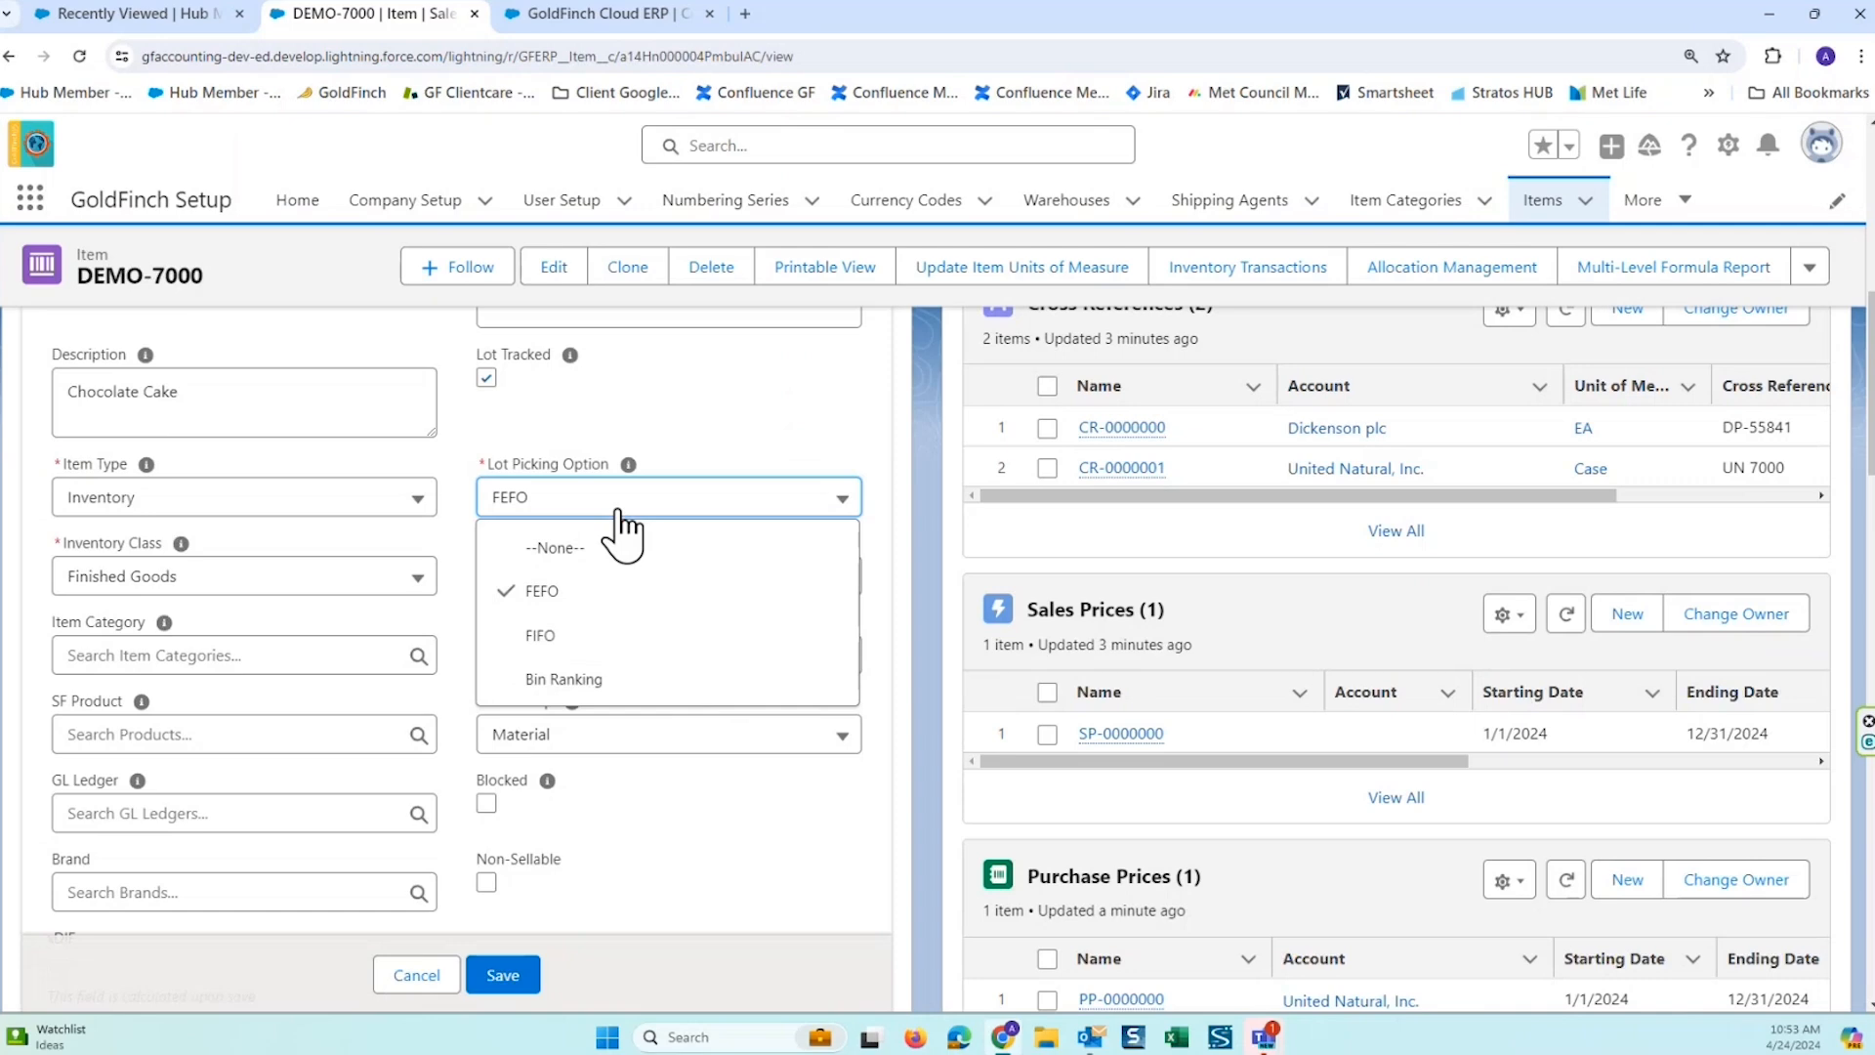
click(722, 420)
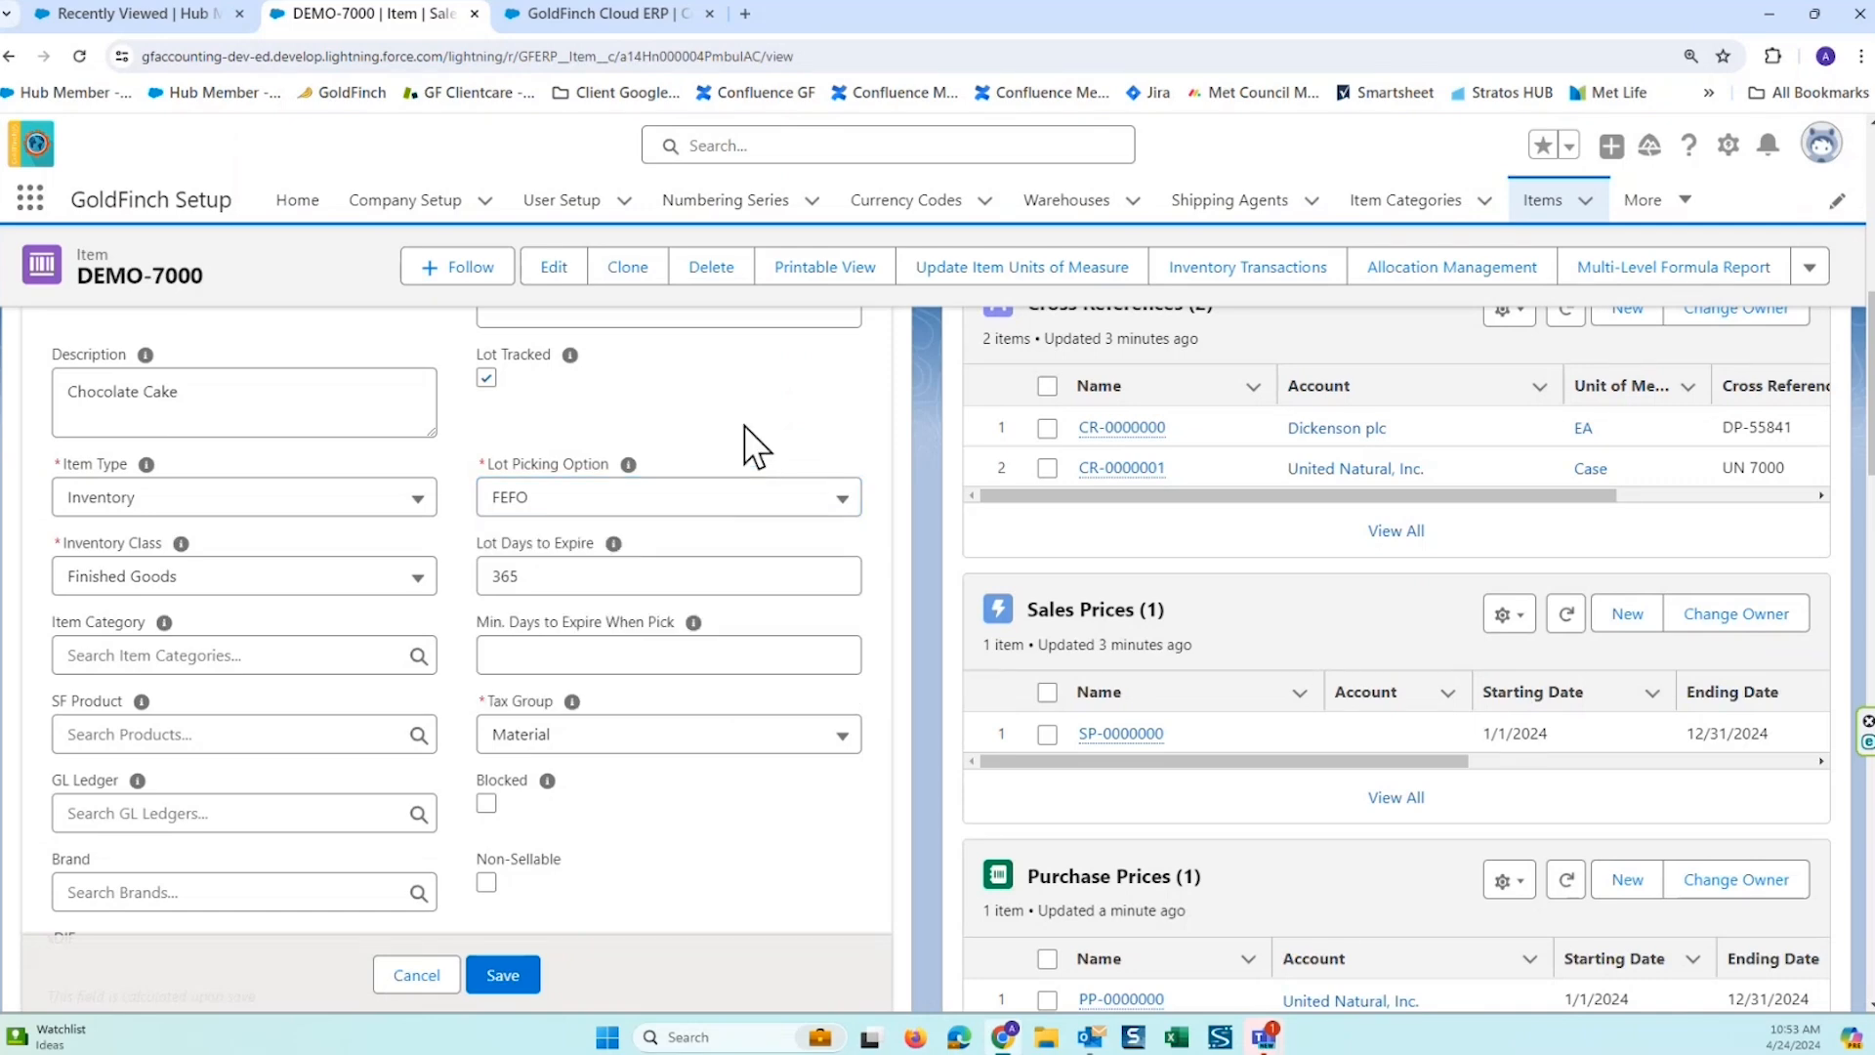
Set Lot Days to Expire to 100 and Min. Days to Expire When Pick to 14 for DEMO-7000.
click(560, 578)
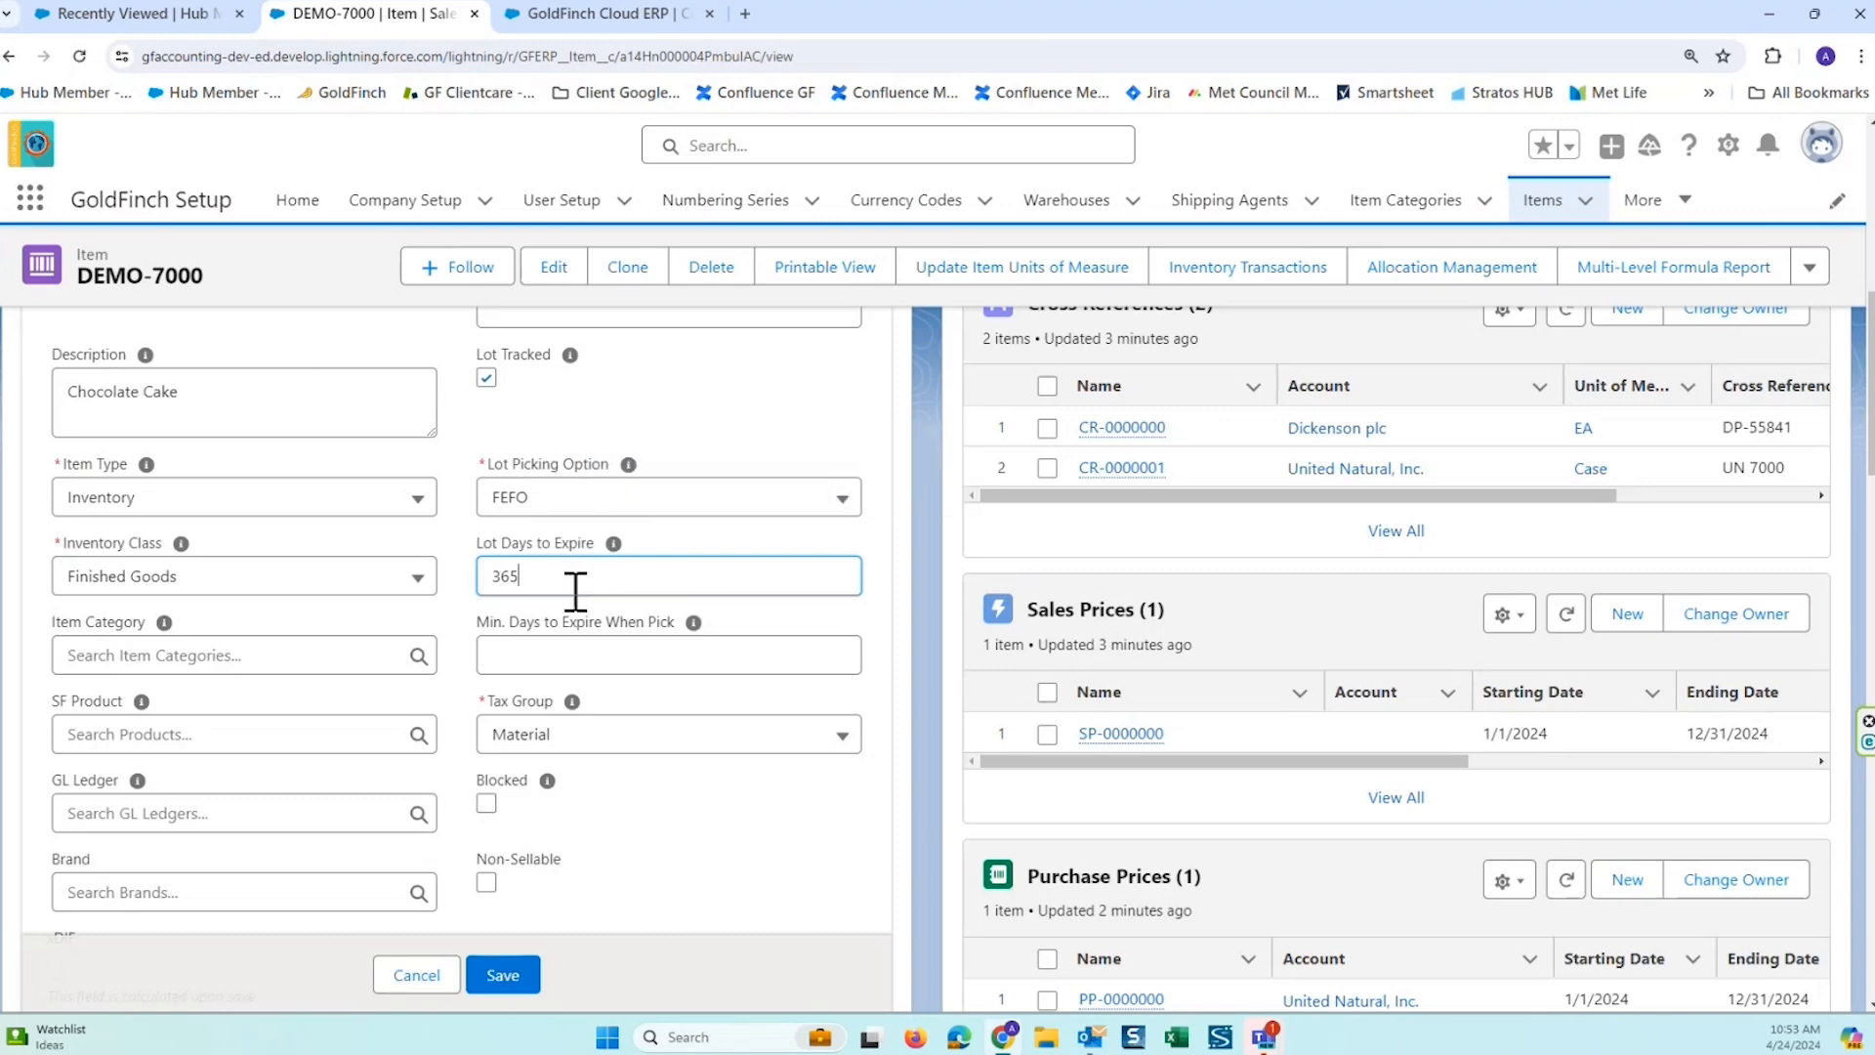
text(100)
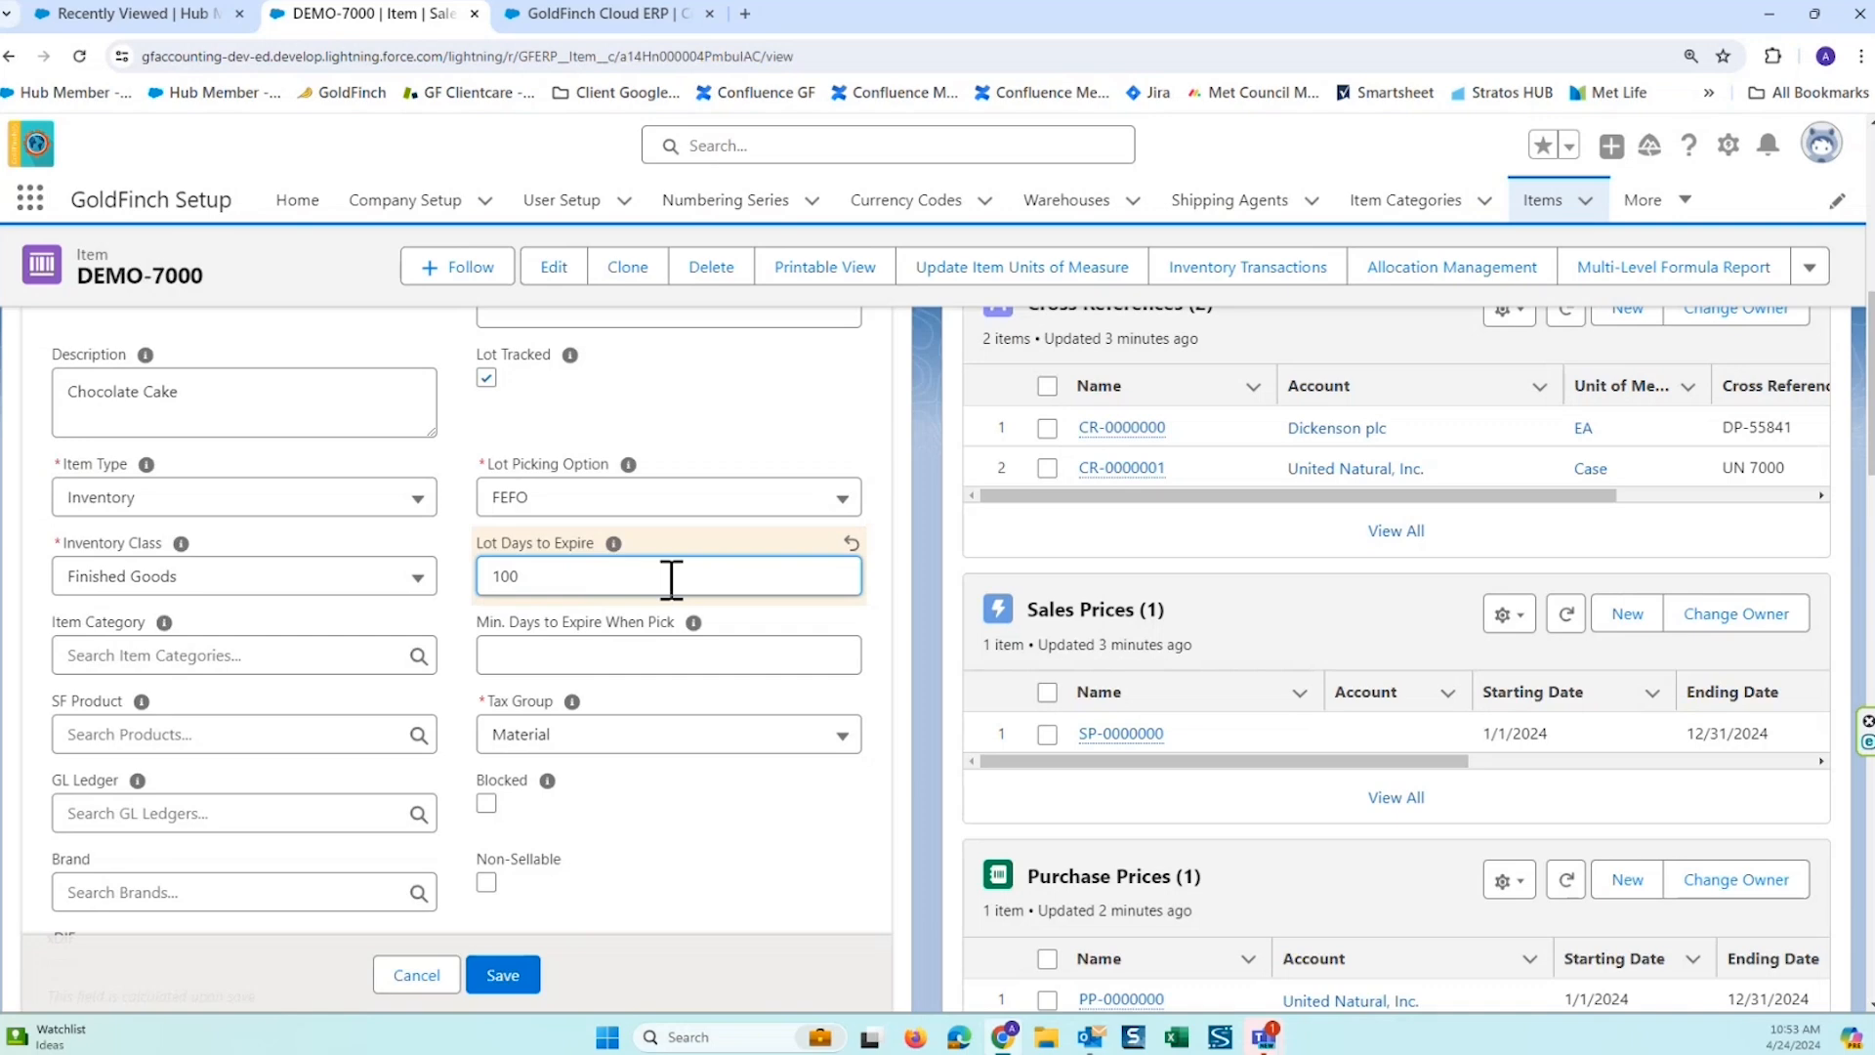
click(578, 609)
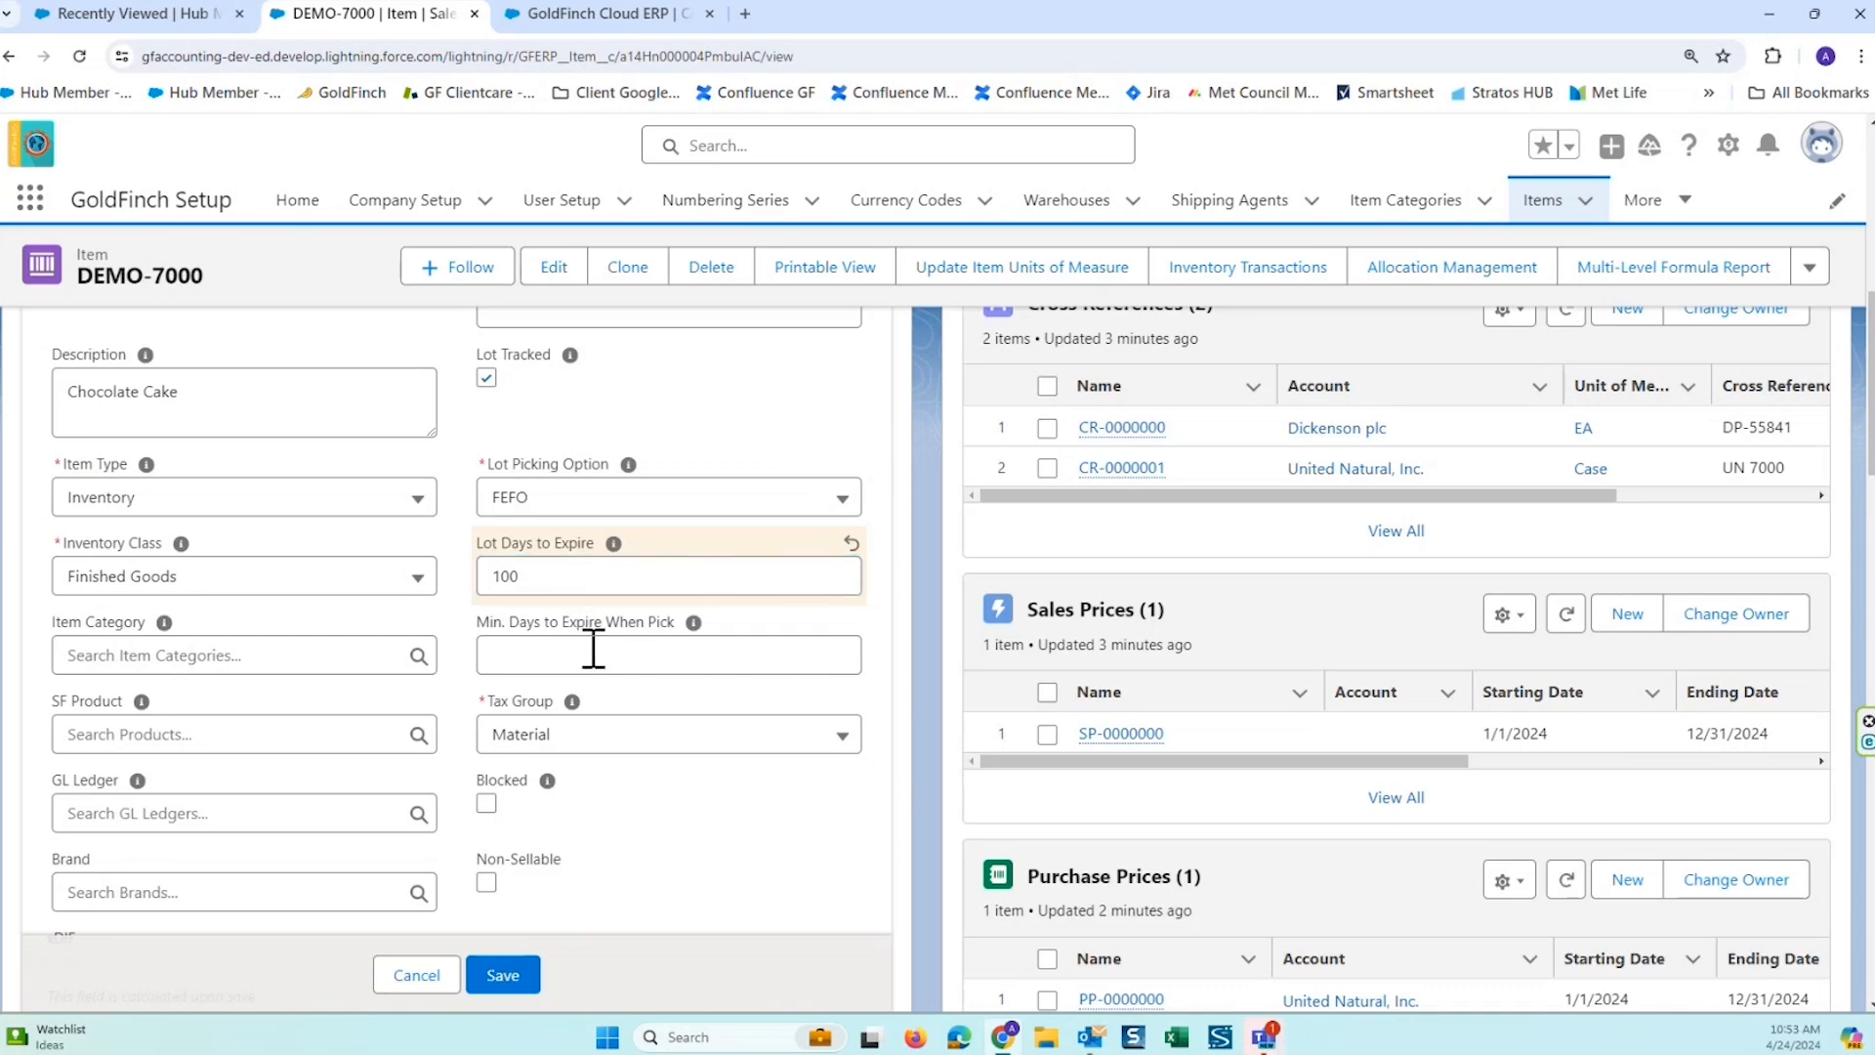
click(670, 652)
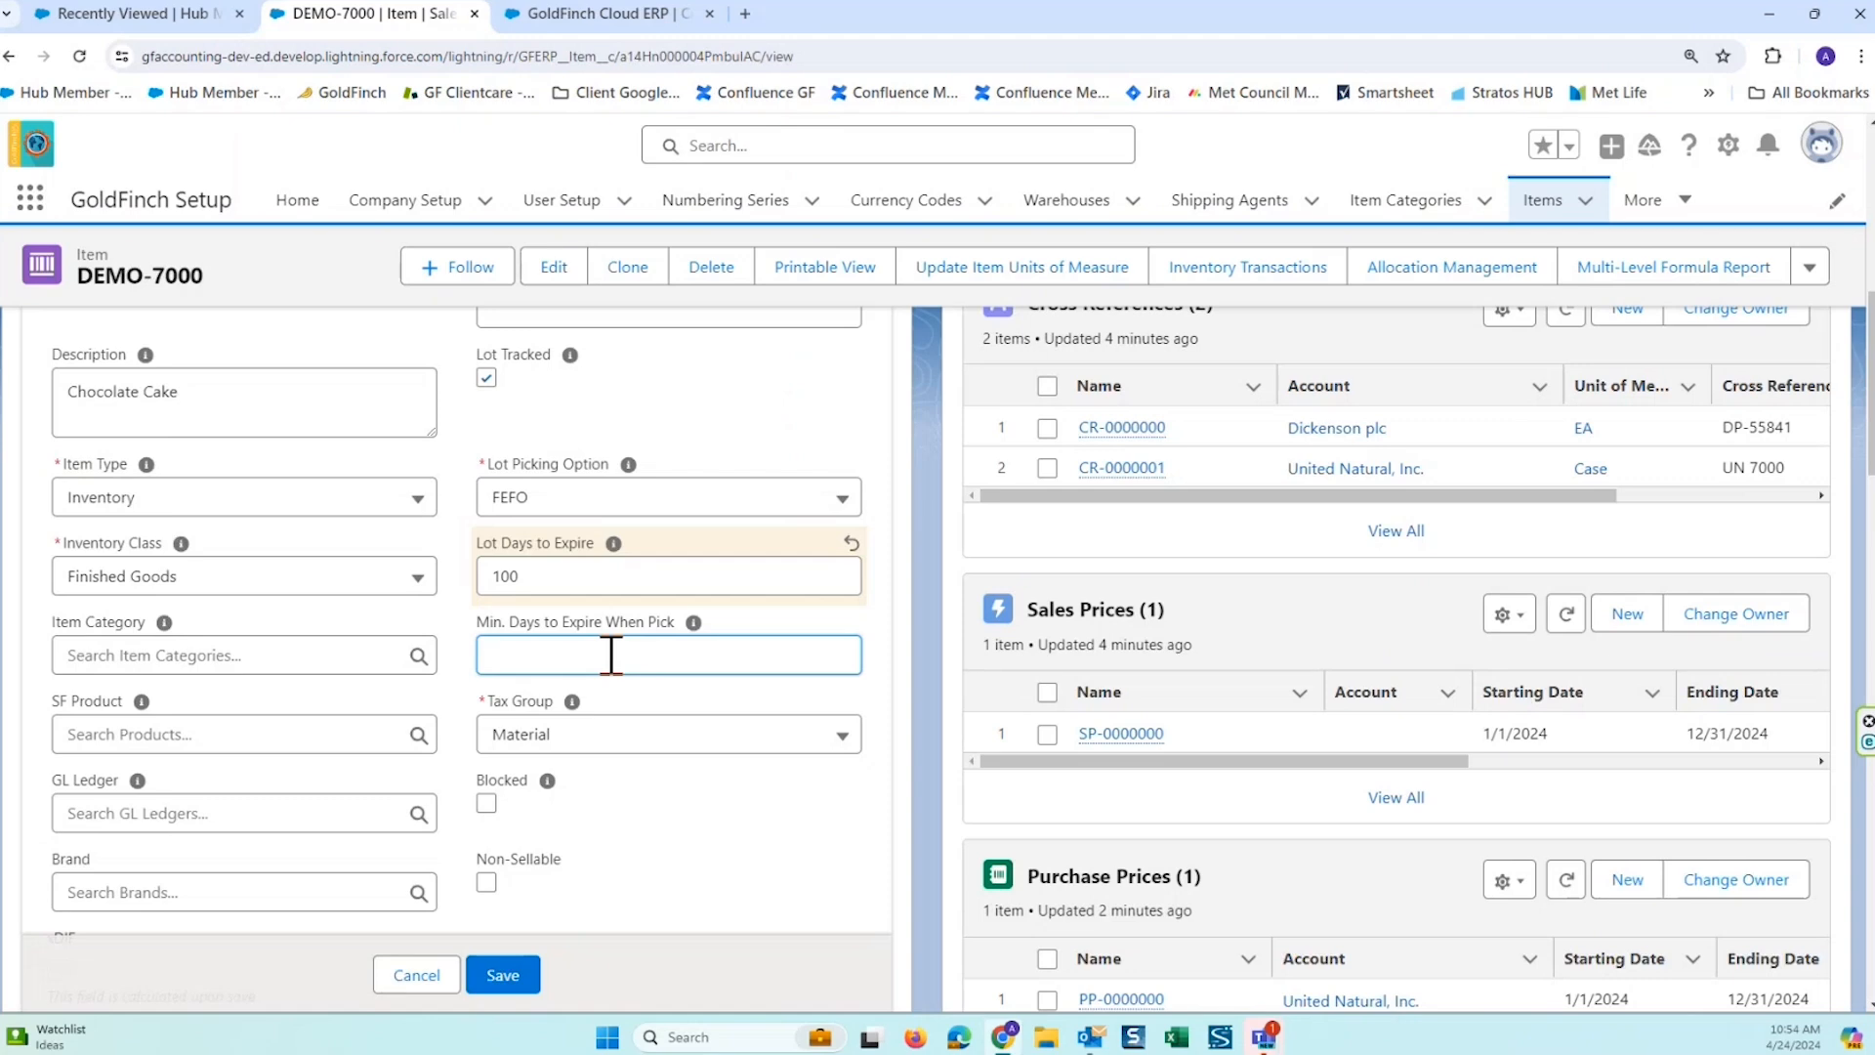
text(14)
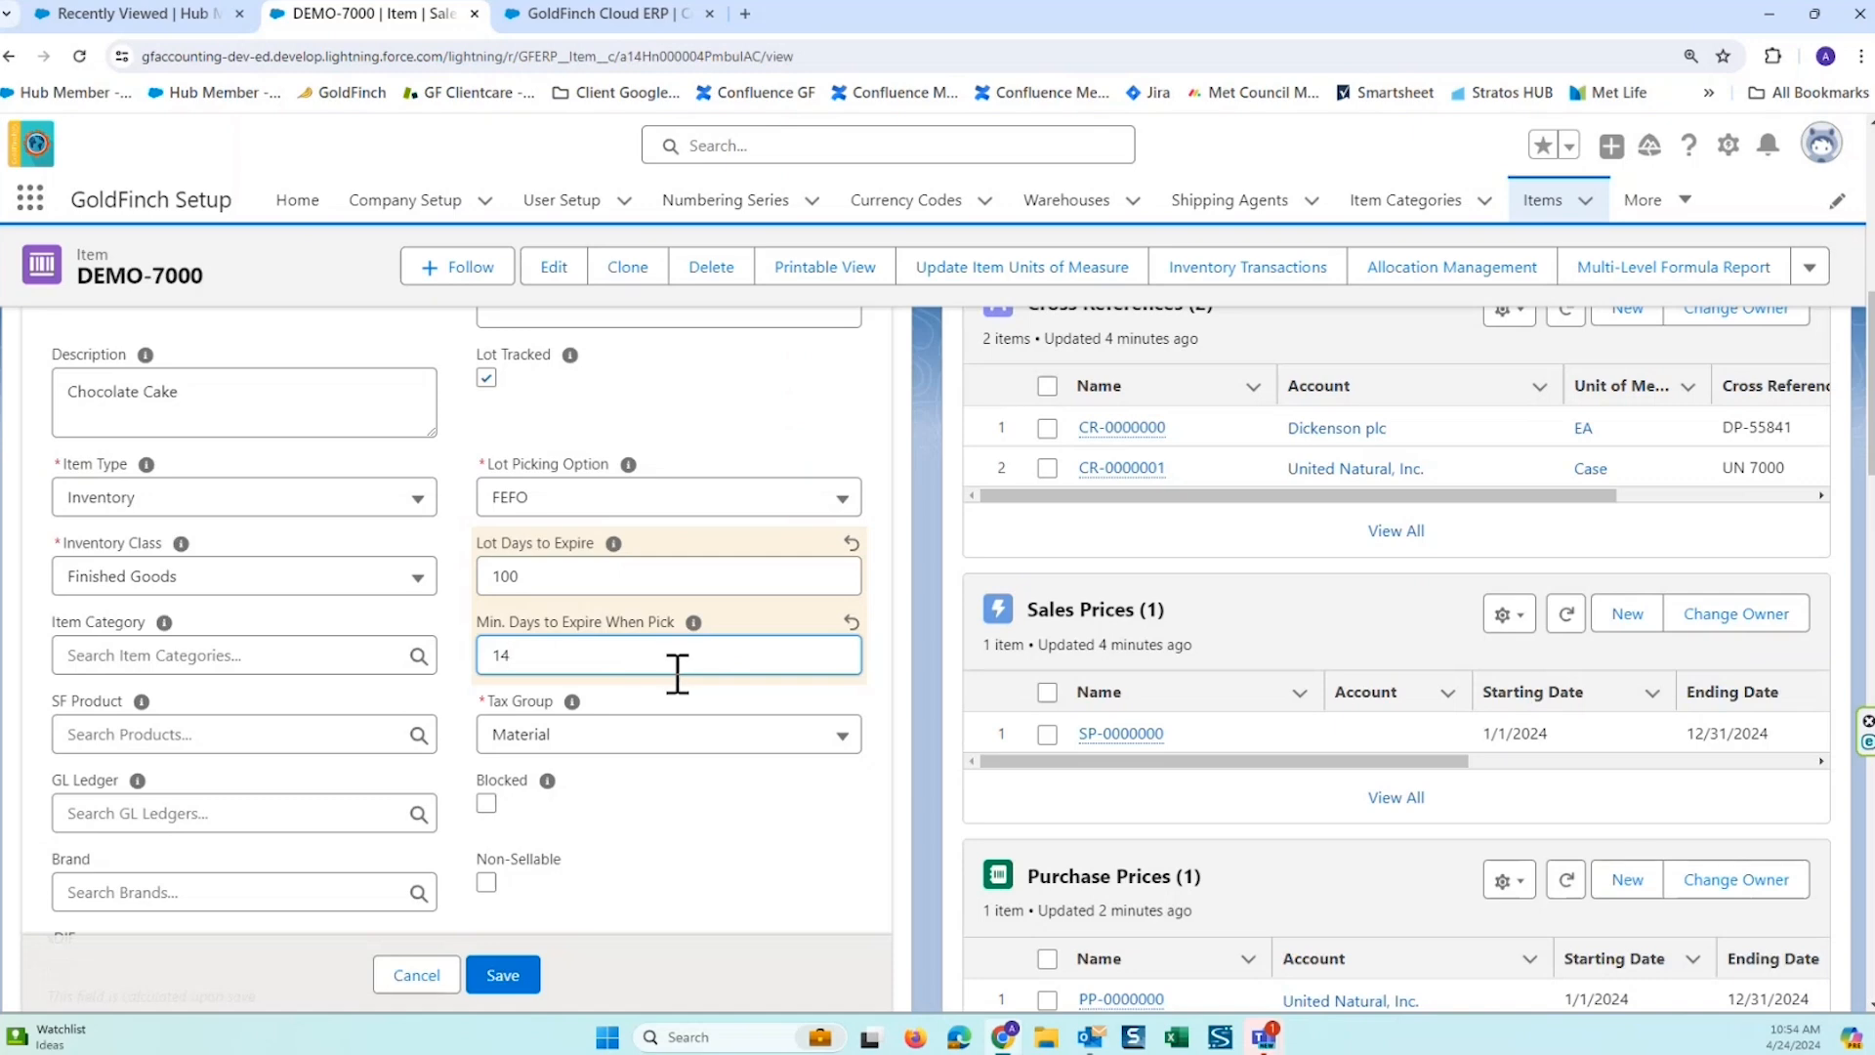
Examine DEMO-7000's Tax Group options, keeping Material, and check the help for the Blocked field.
scroll(678, 674, down, 2)
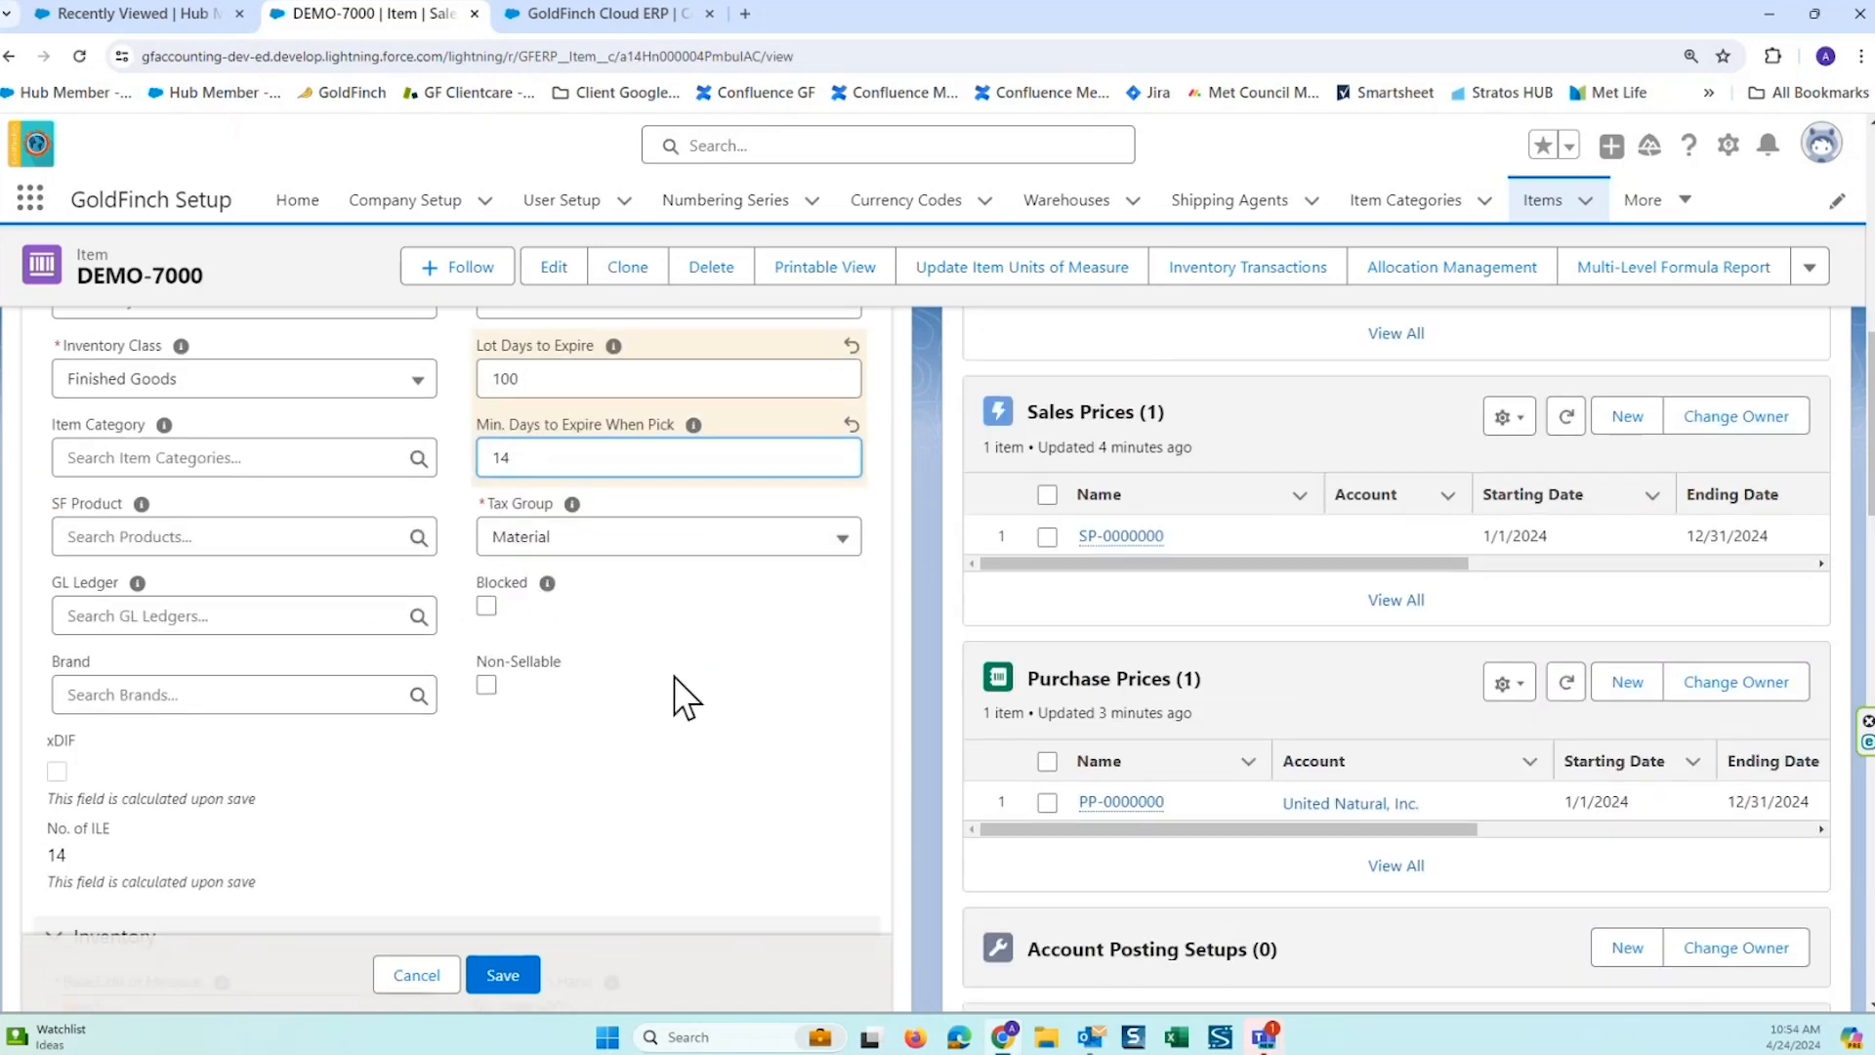
click(669, 537)
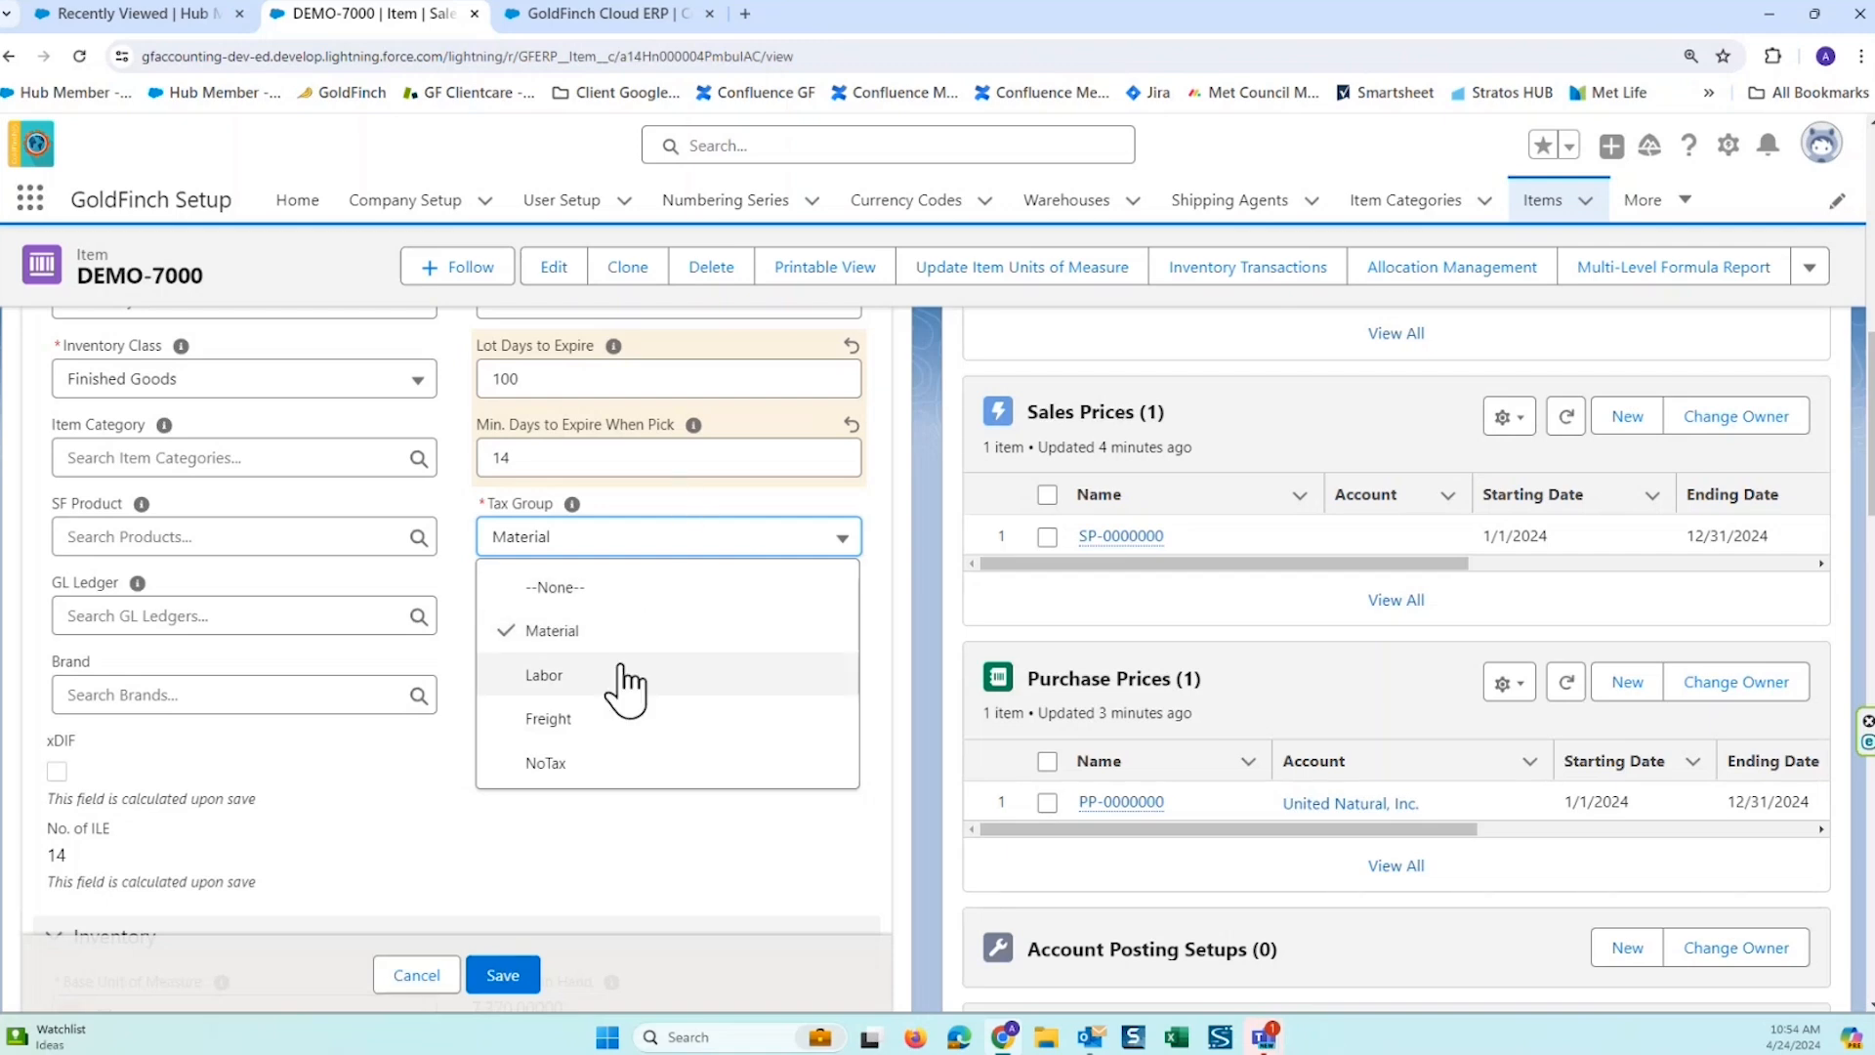
click(676, 500)
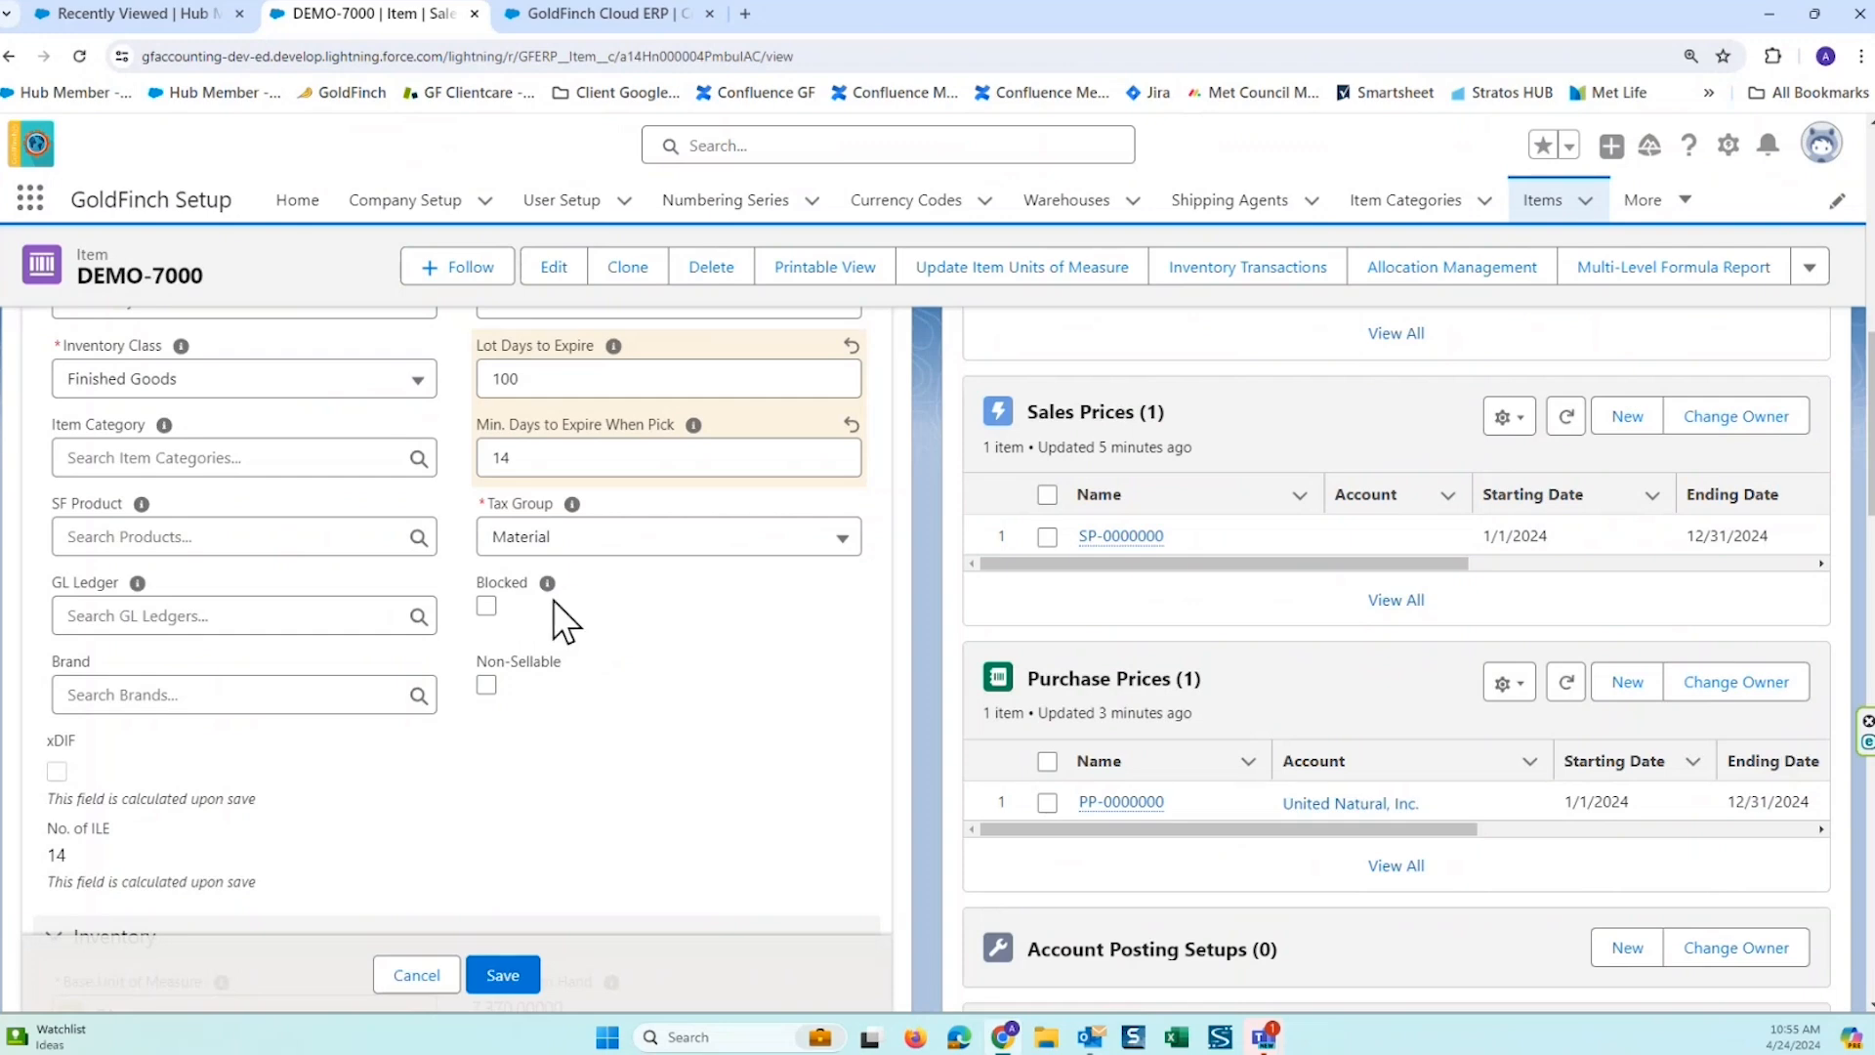
mouse_move(548, 583)
Review the units of measure and quantities in DEMO-7000's Inventory section and examine the Country of Origin options.
scroll(687, 668, down, 2)
scroll(687, 668, down, 4)
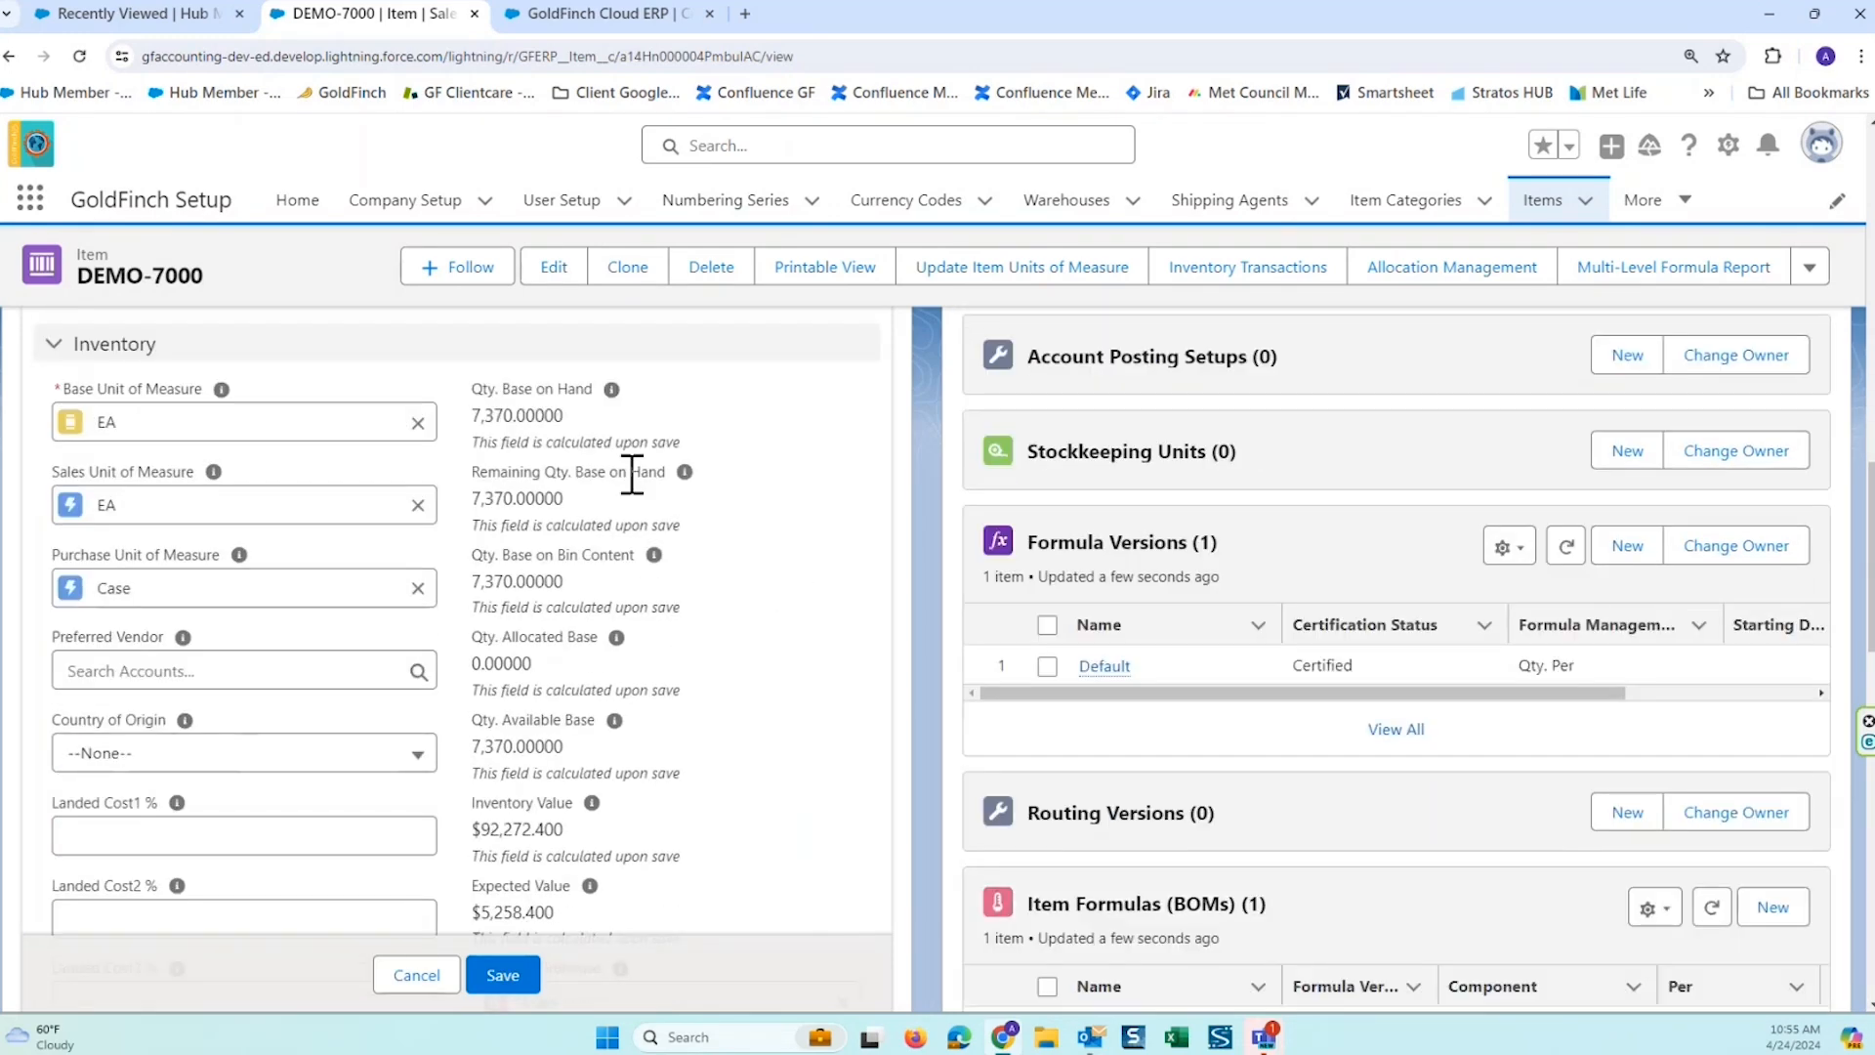
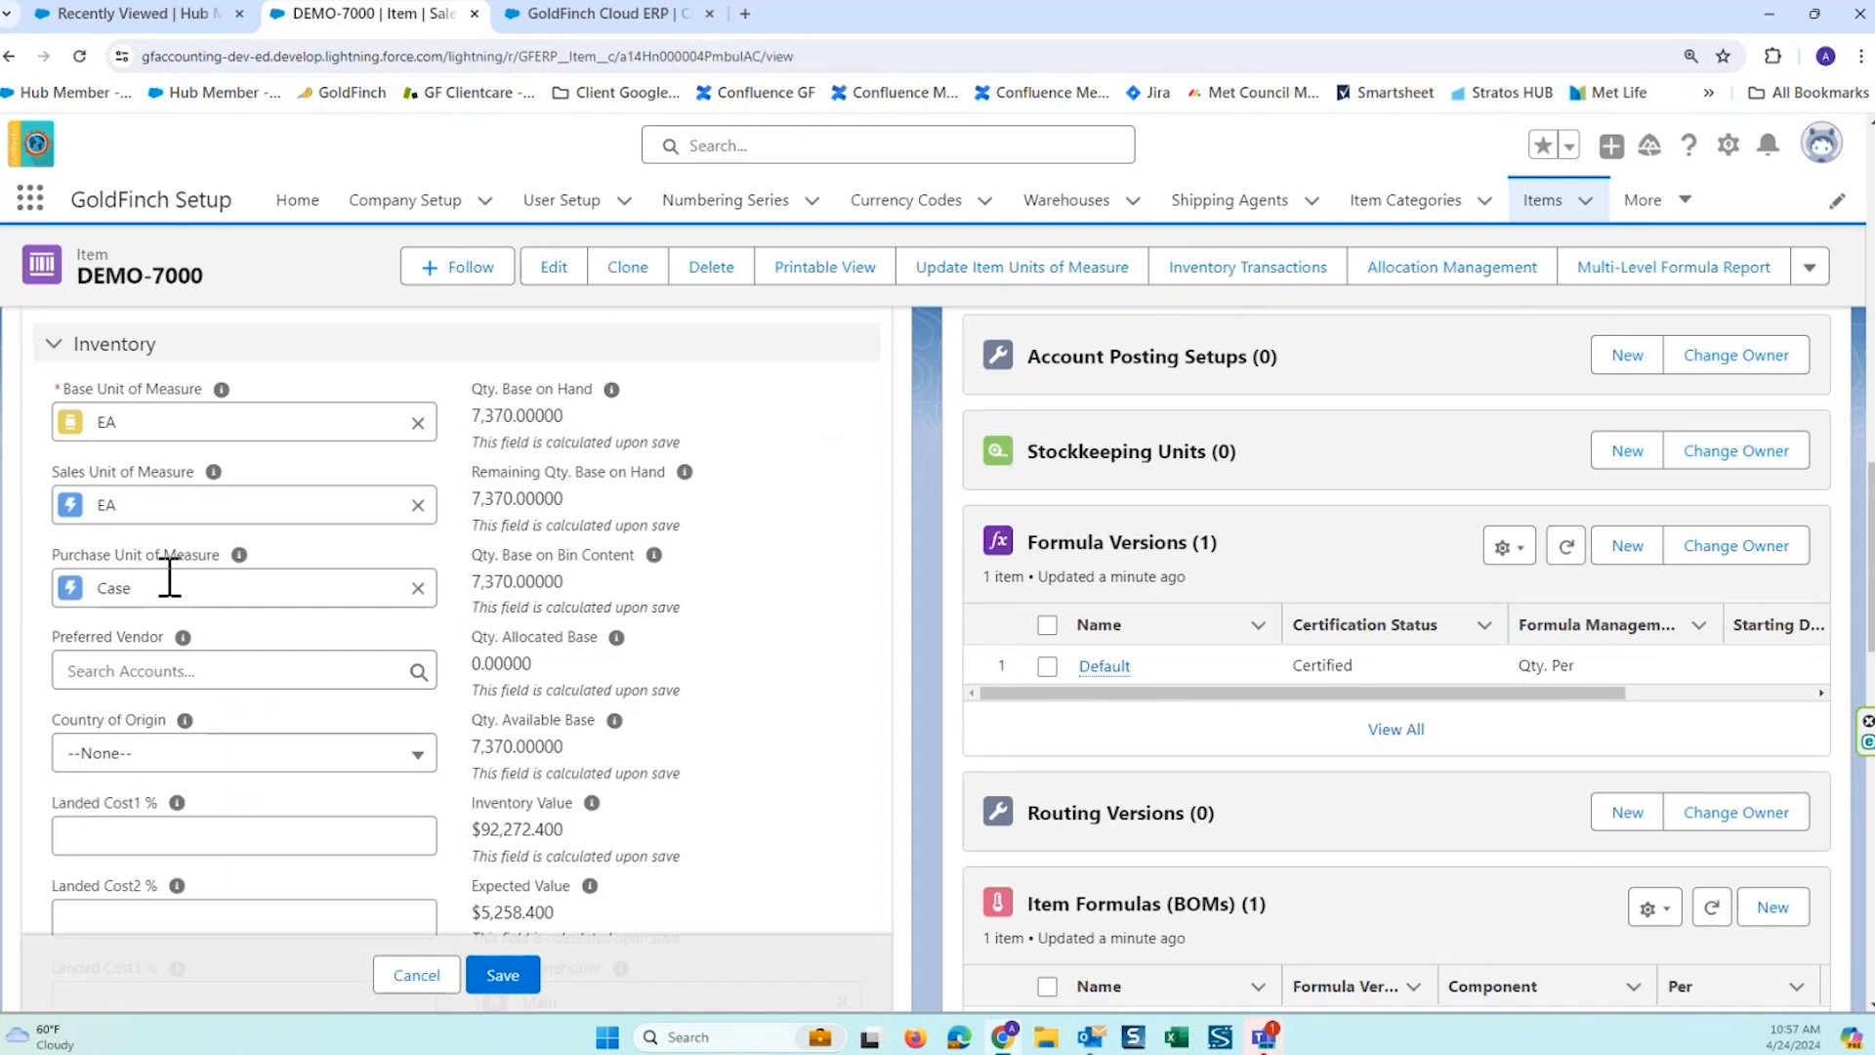
scroll(449, 469, down, 2)
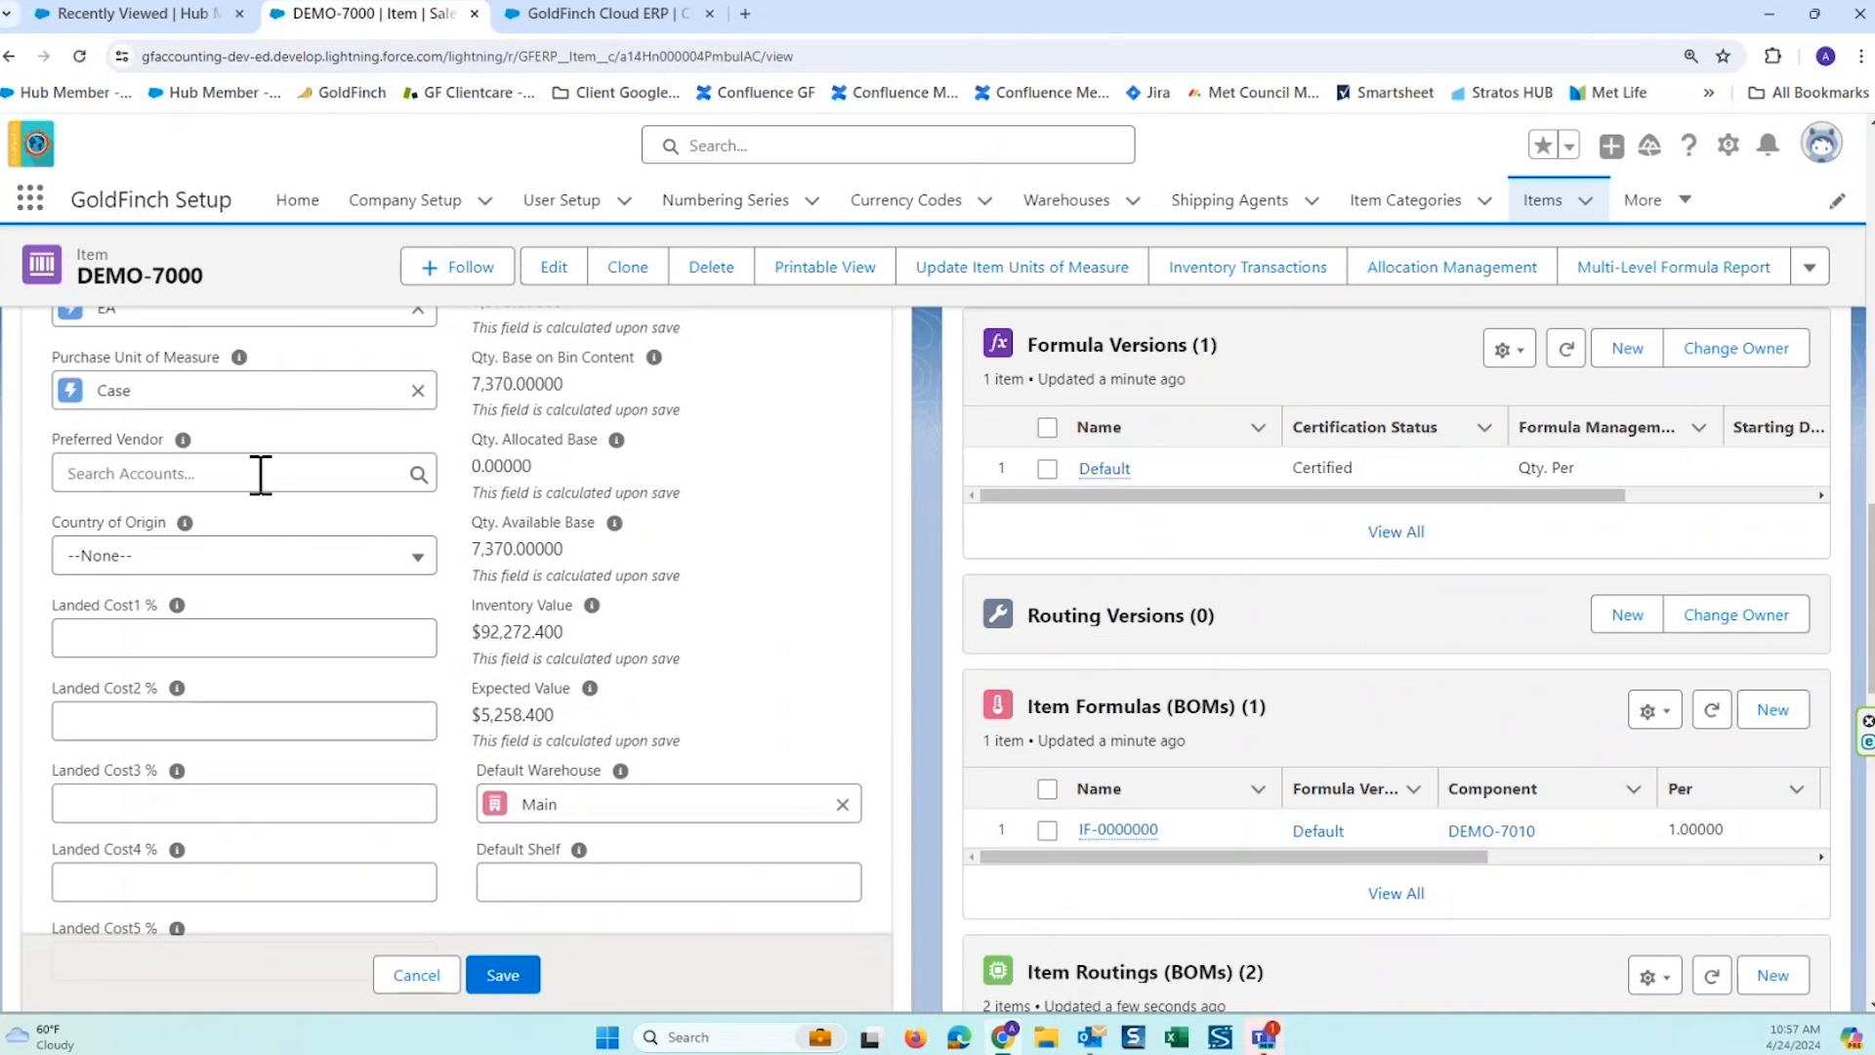
click(291, 575)
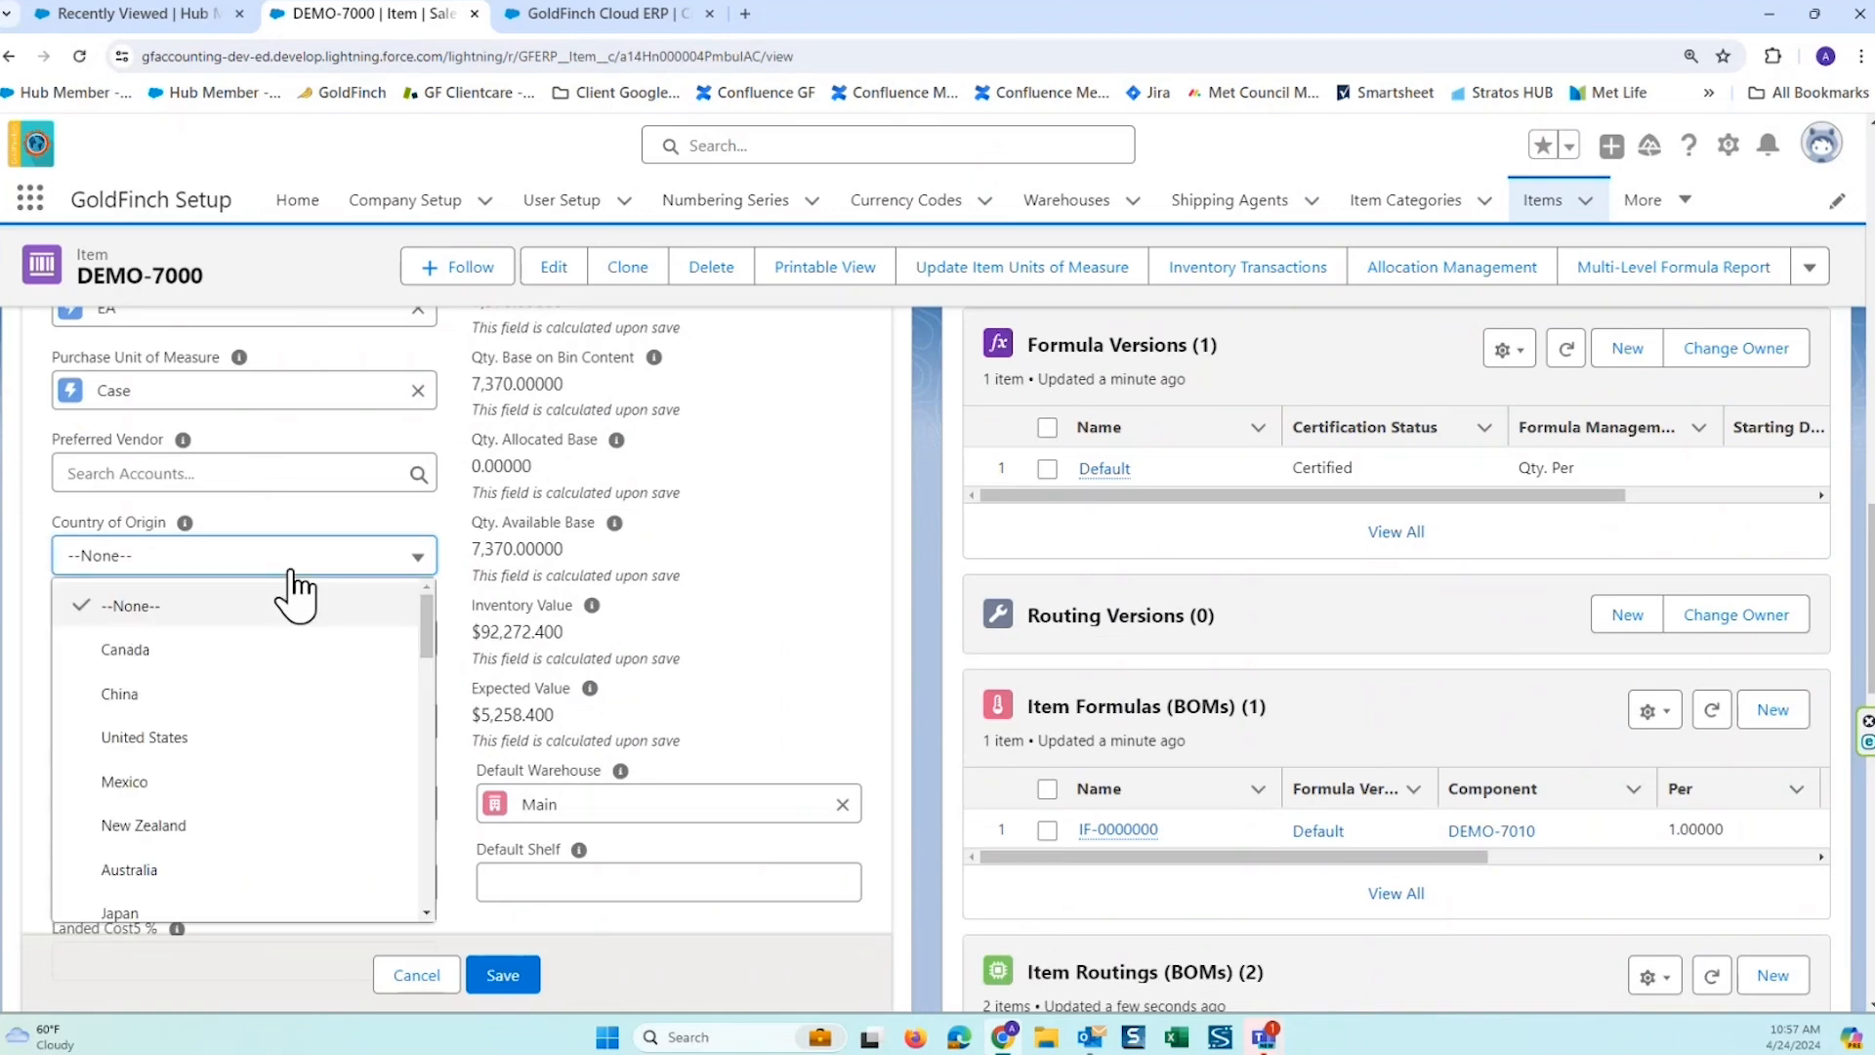
mouse_move(427, 635)
mouse_down()
mouse_move(427, 733)
mouse_move(427, 670)
mouse_up()
click(422, 525)
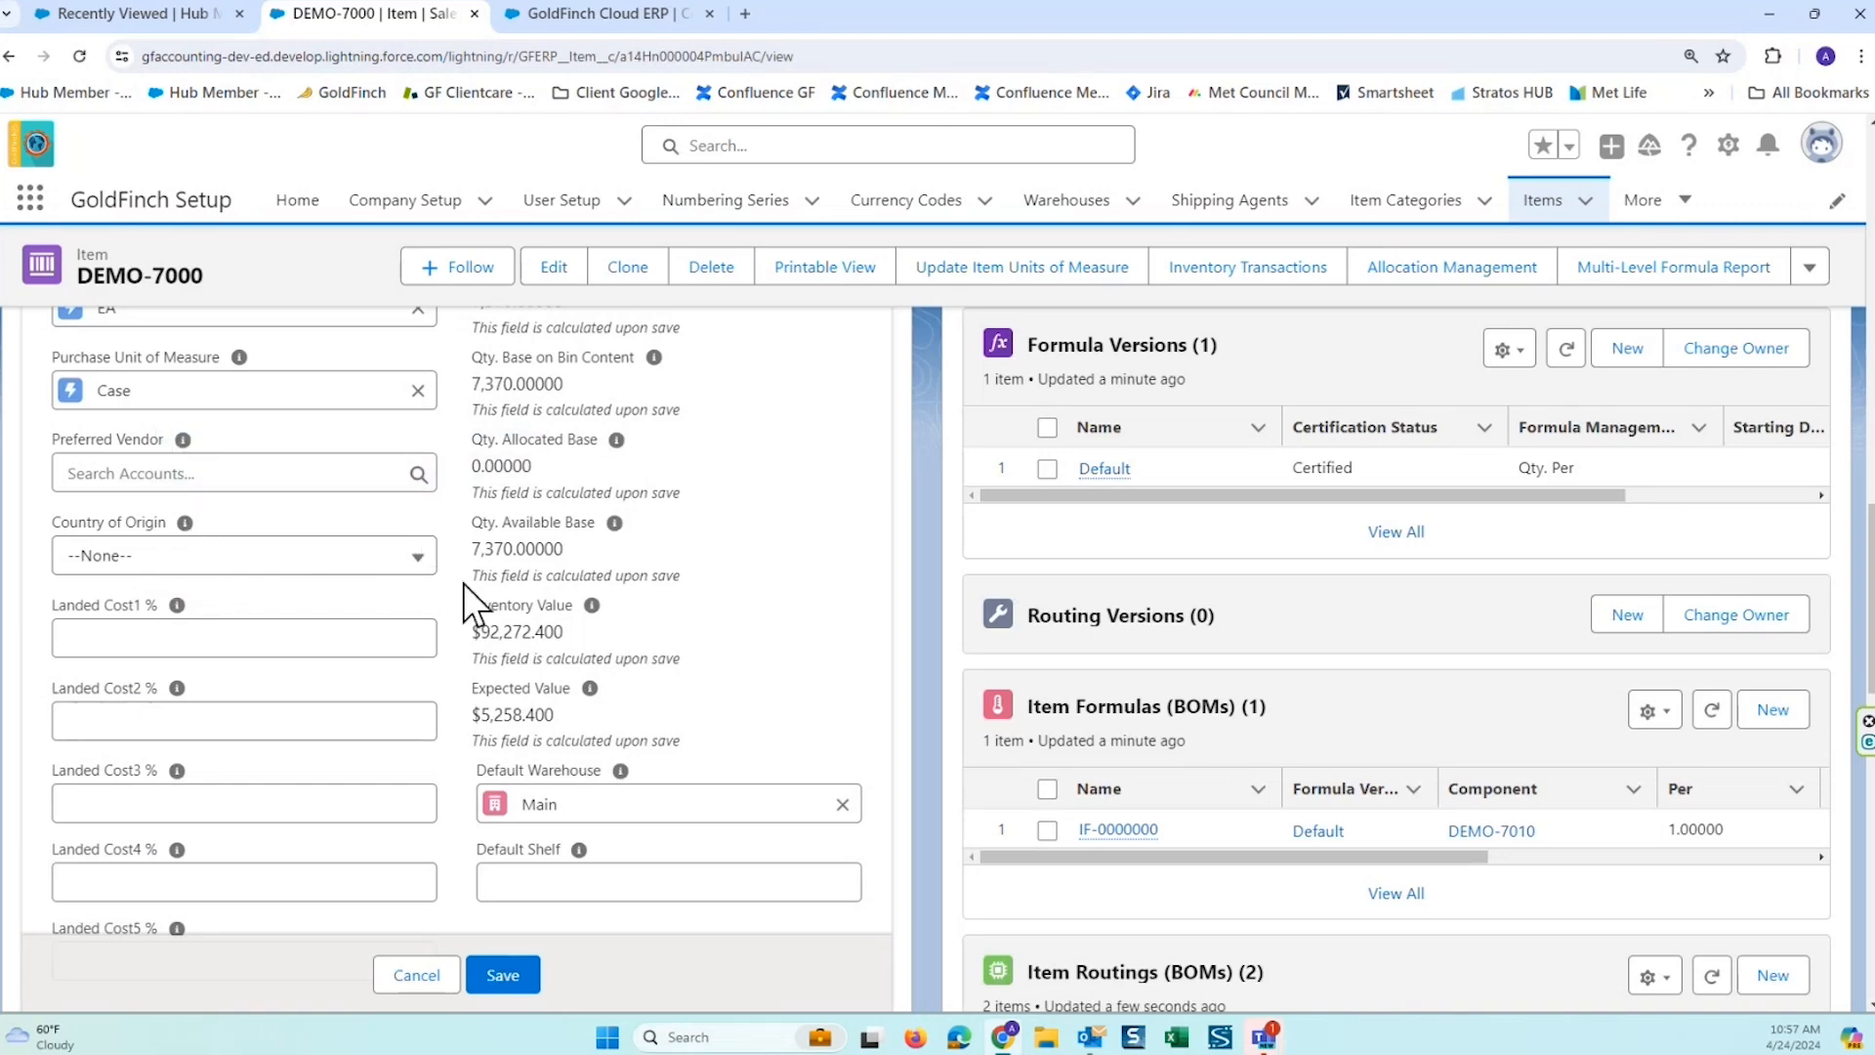
Review the Landed Cost percentage fields in DEMO-7000's Inventory section, leaving them empty.
scroll(460, 583, down, 2)
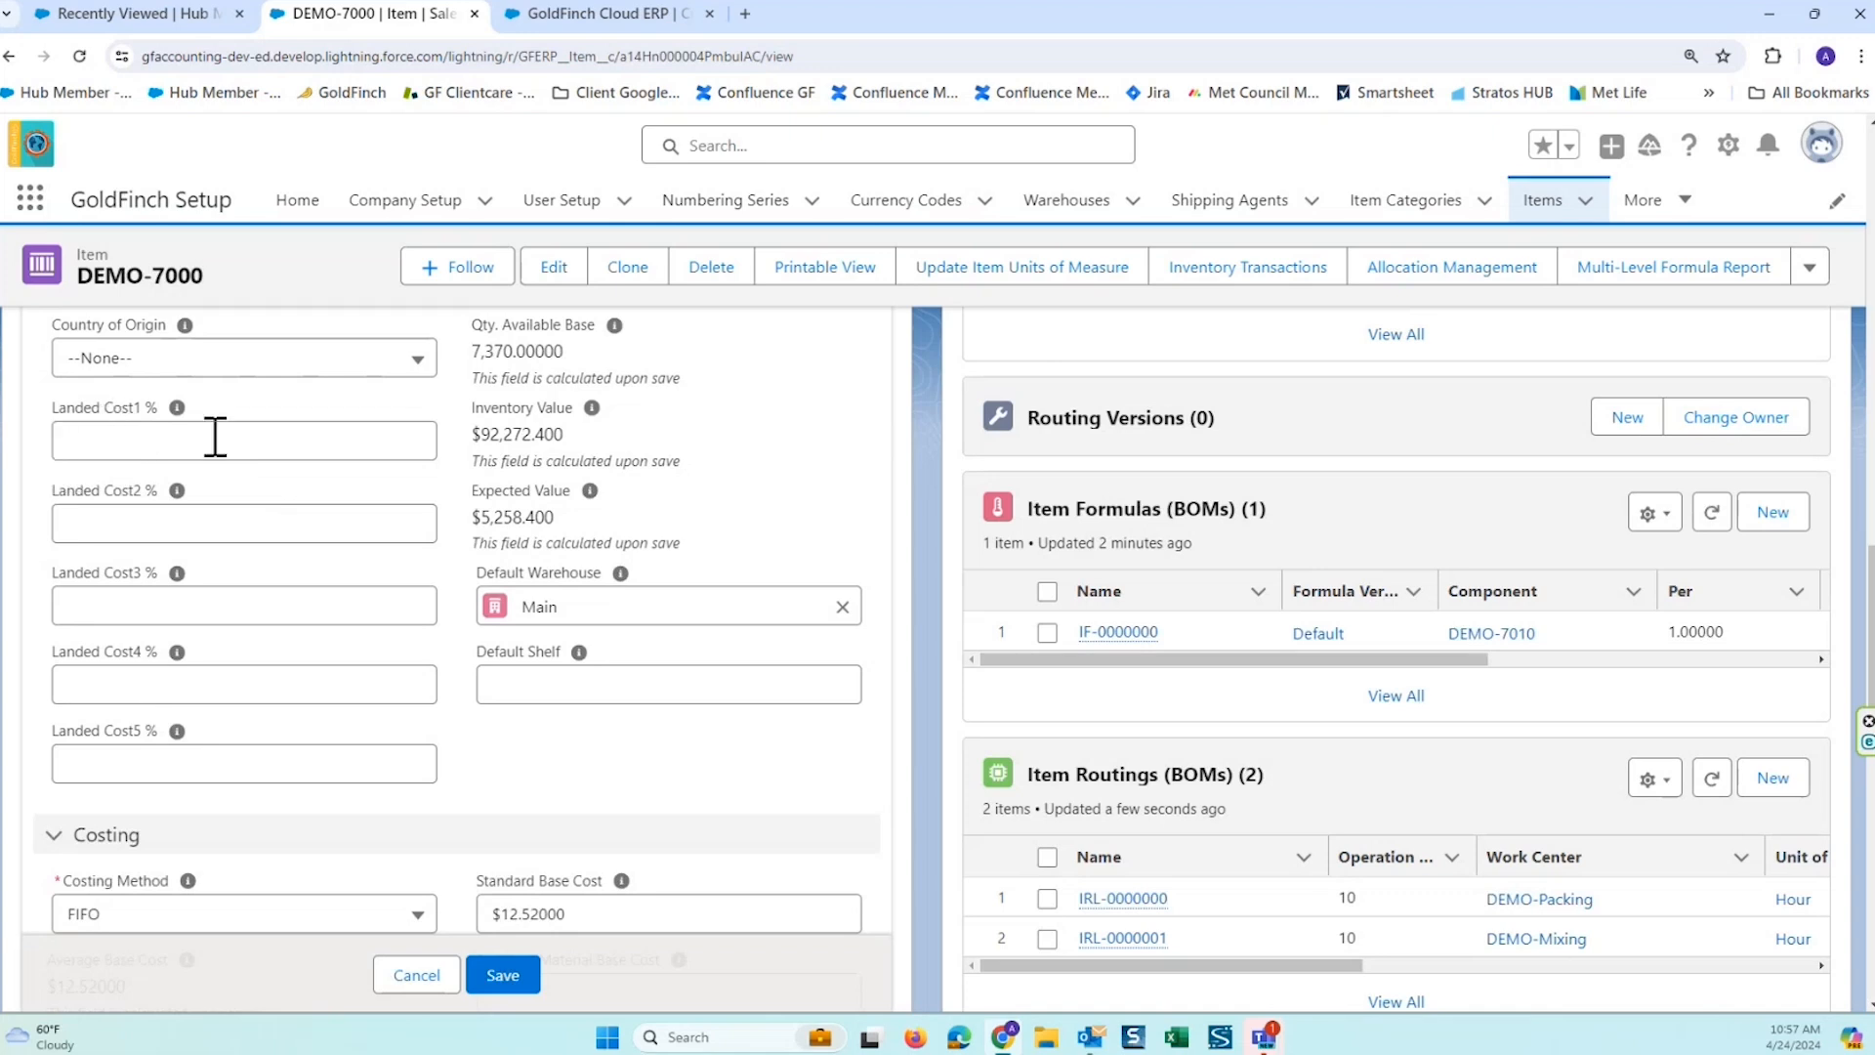
click(127, 437)
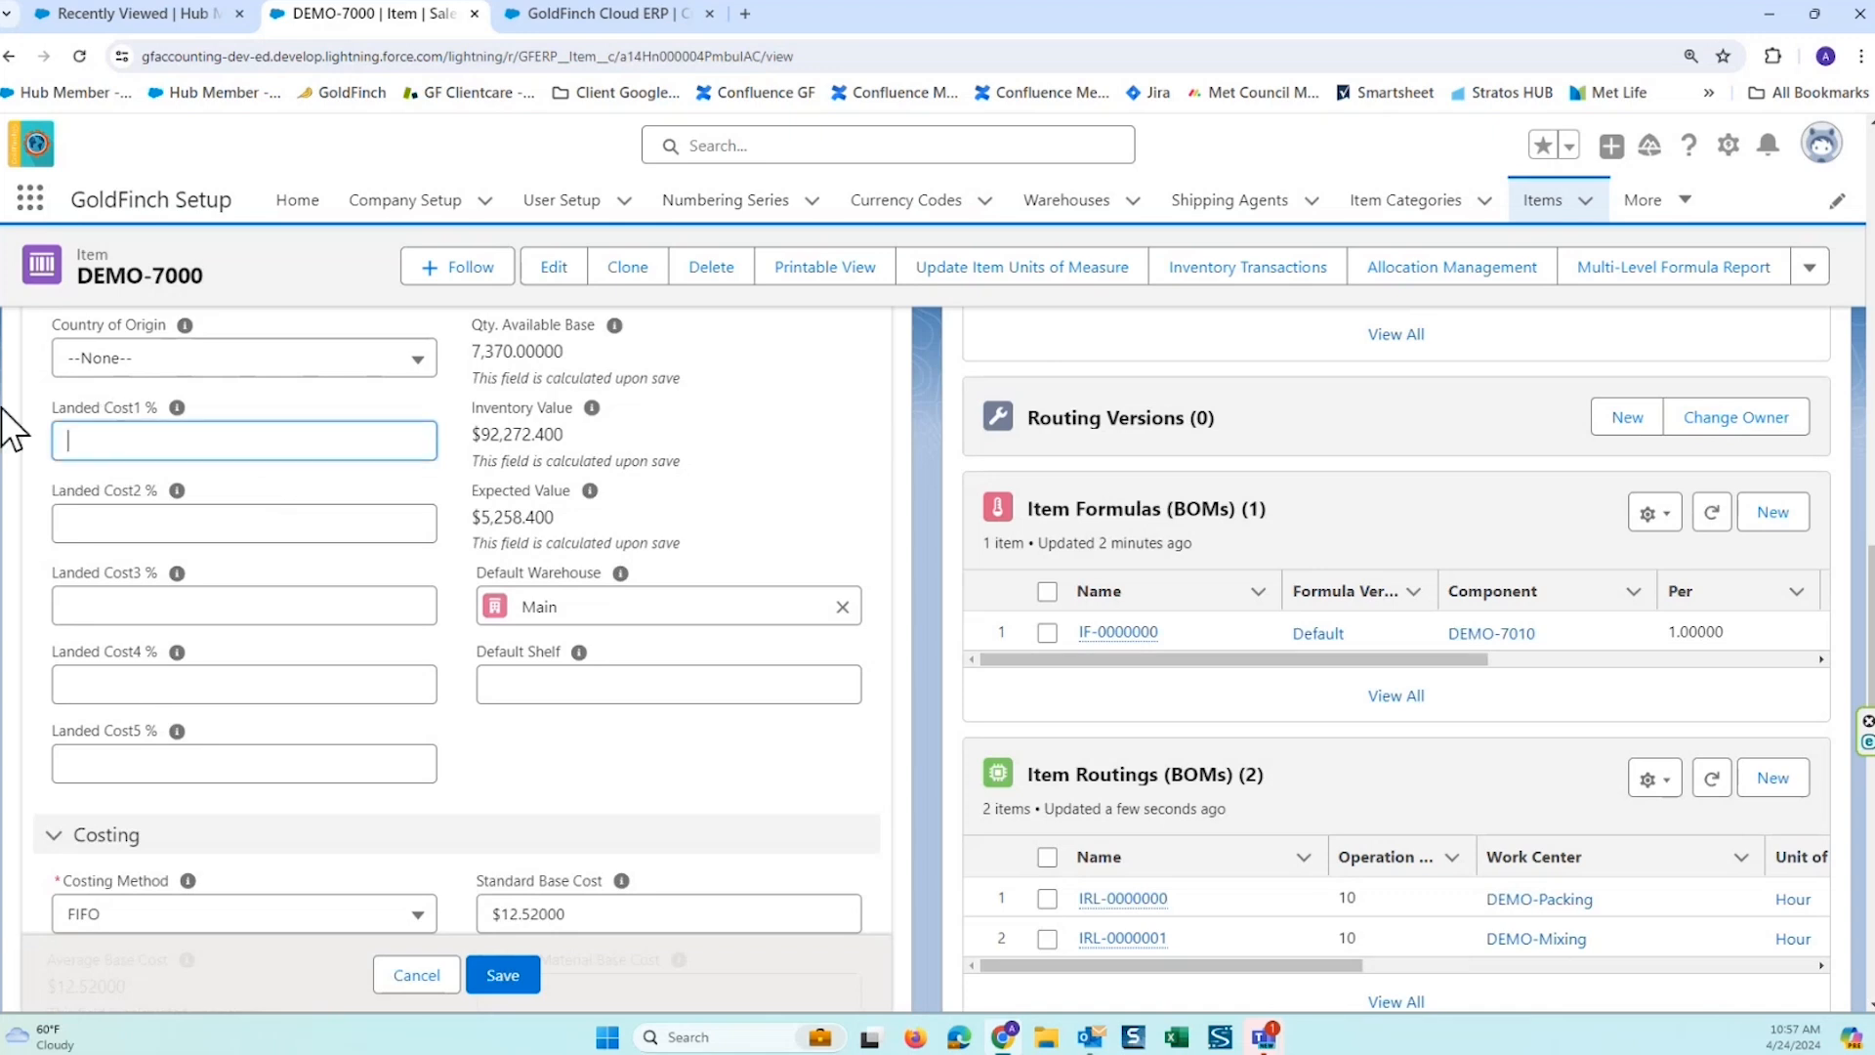
click(104, 523)
click(74, 610)
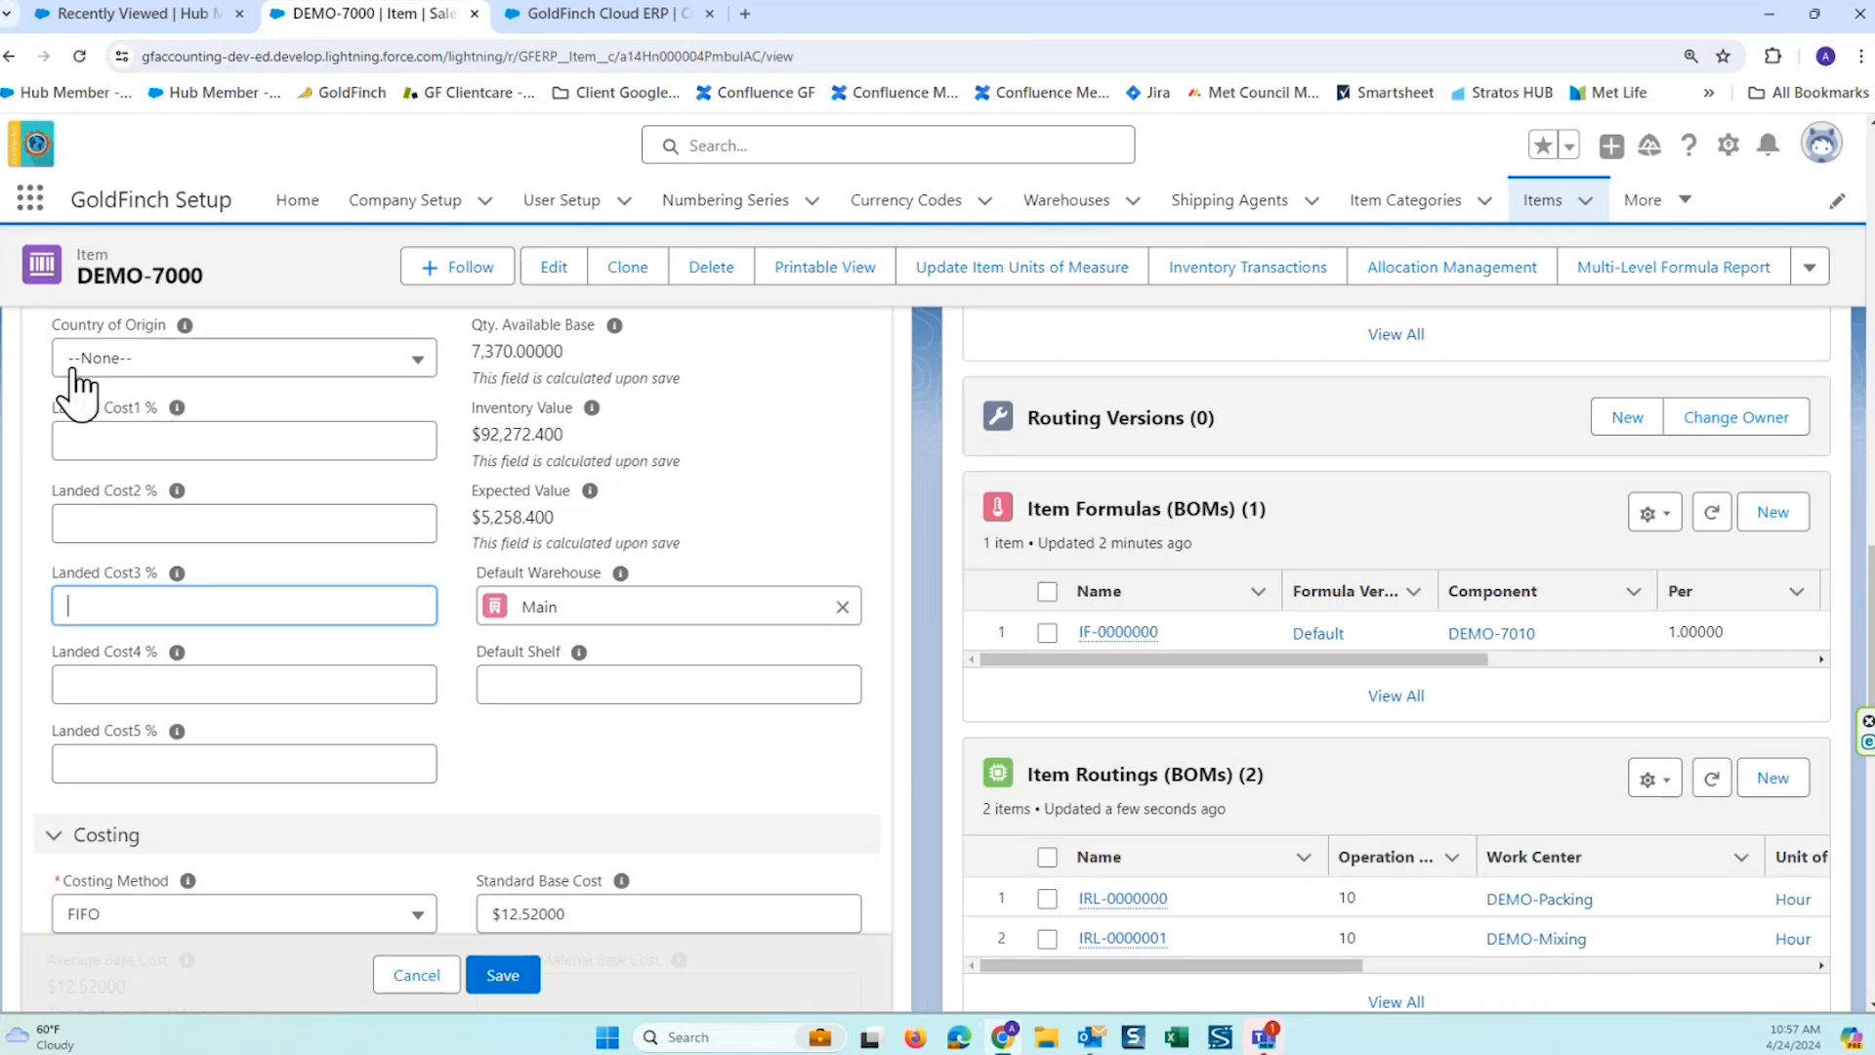
Examine DEMO-7000's calculated Inventory Value and Expected Value, including the help for Expected Value.
scroll(808, 448, up, 4)
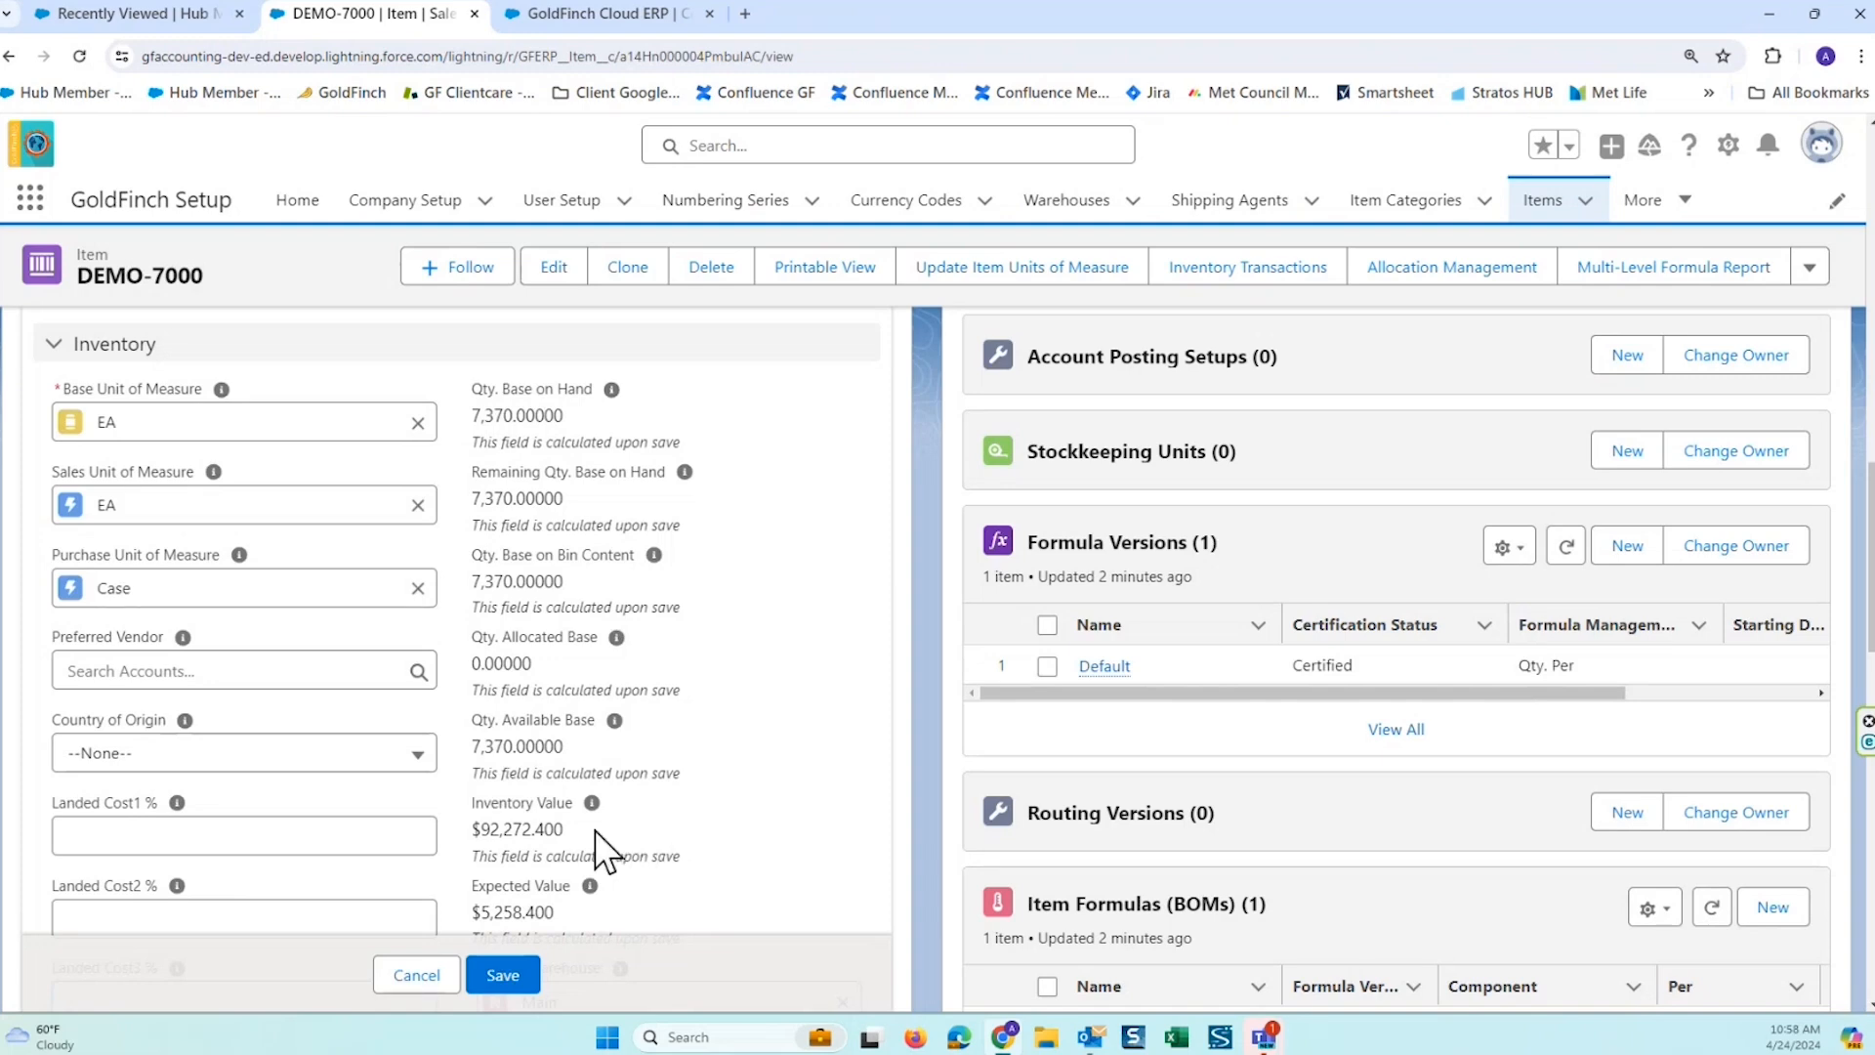
drag(566, 829, 470, 828)
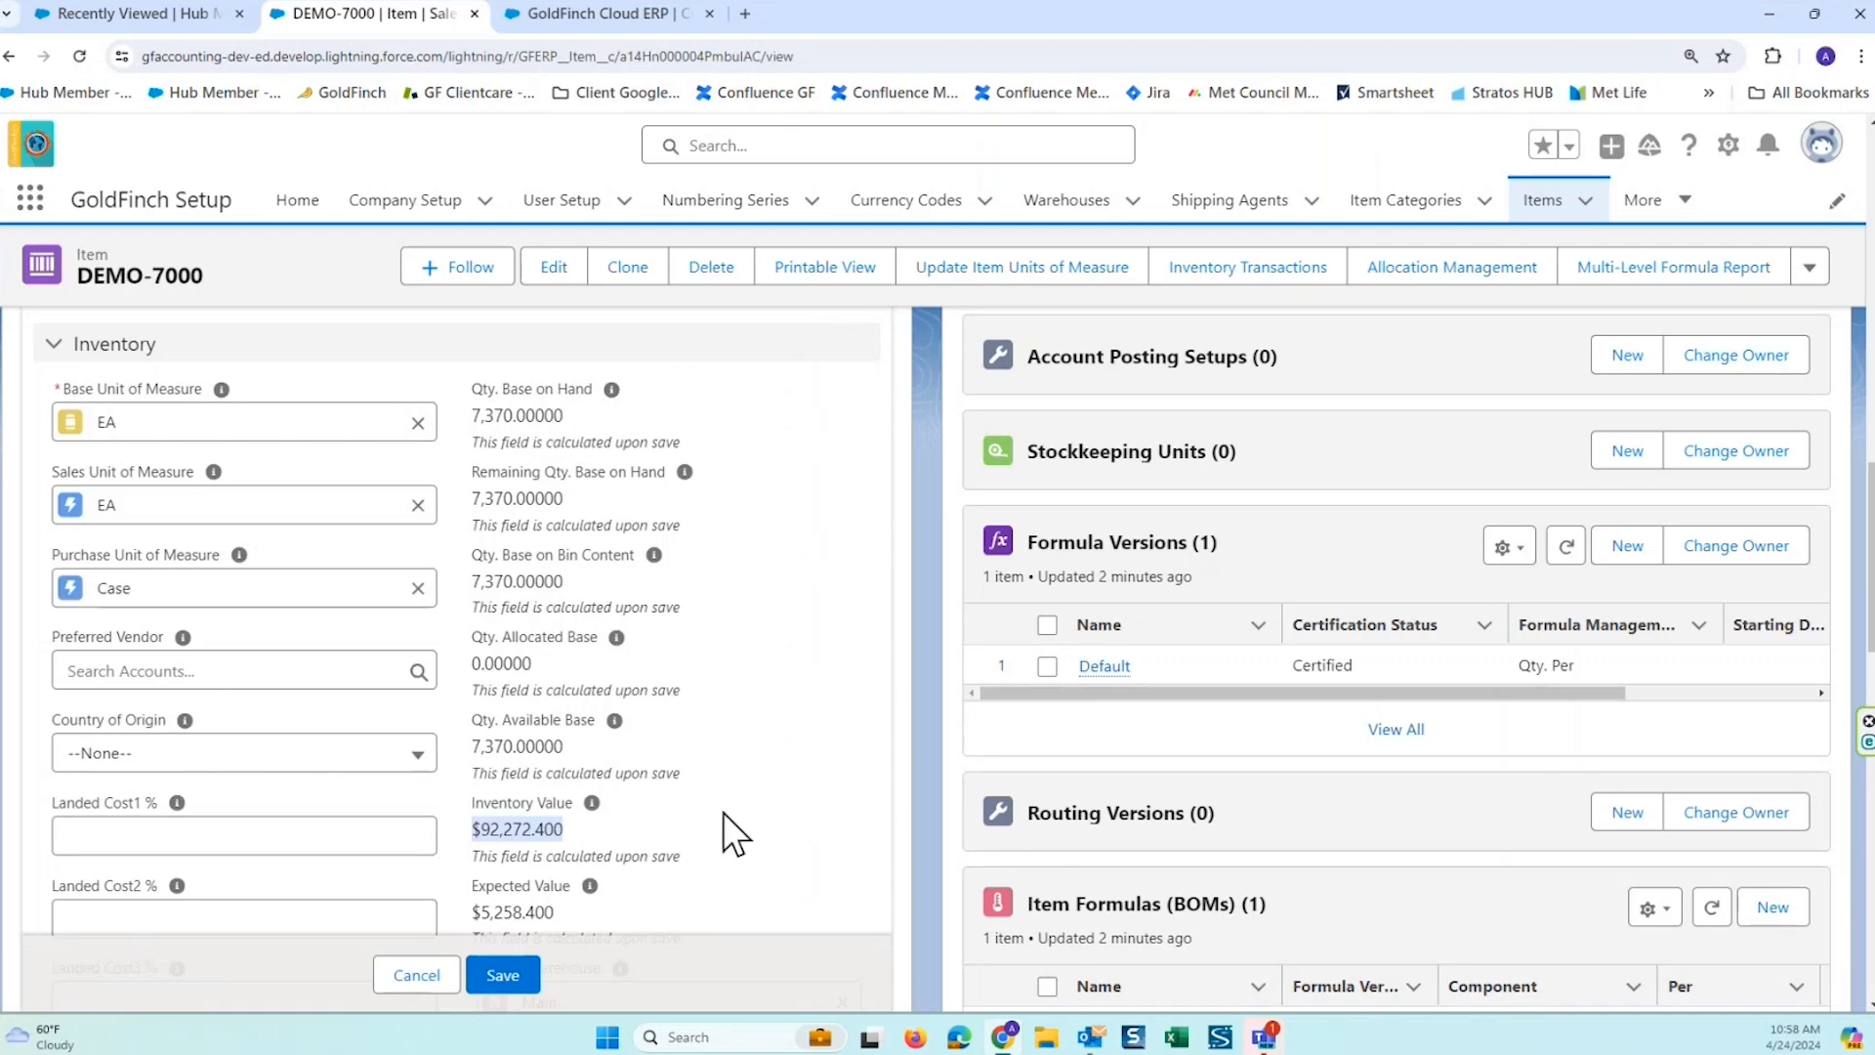
scroll(754, 743, down, 4)
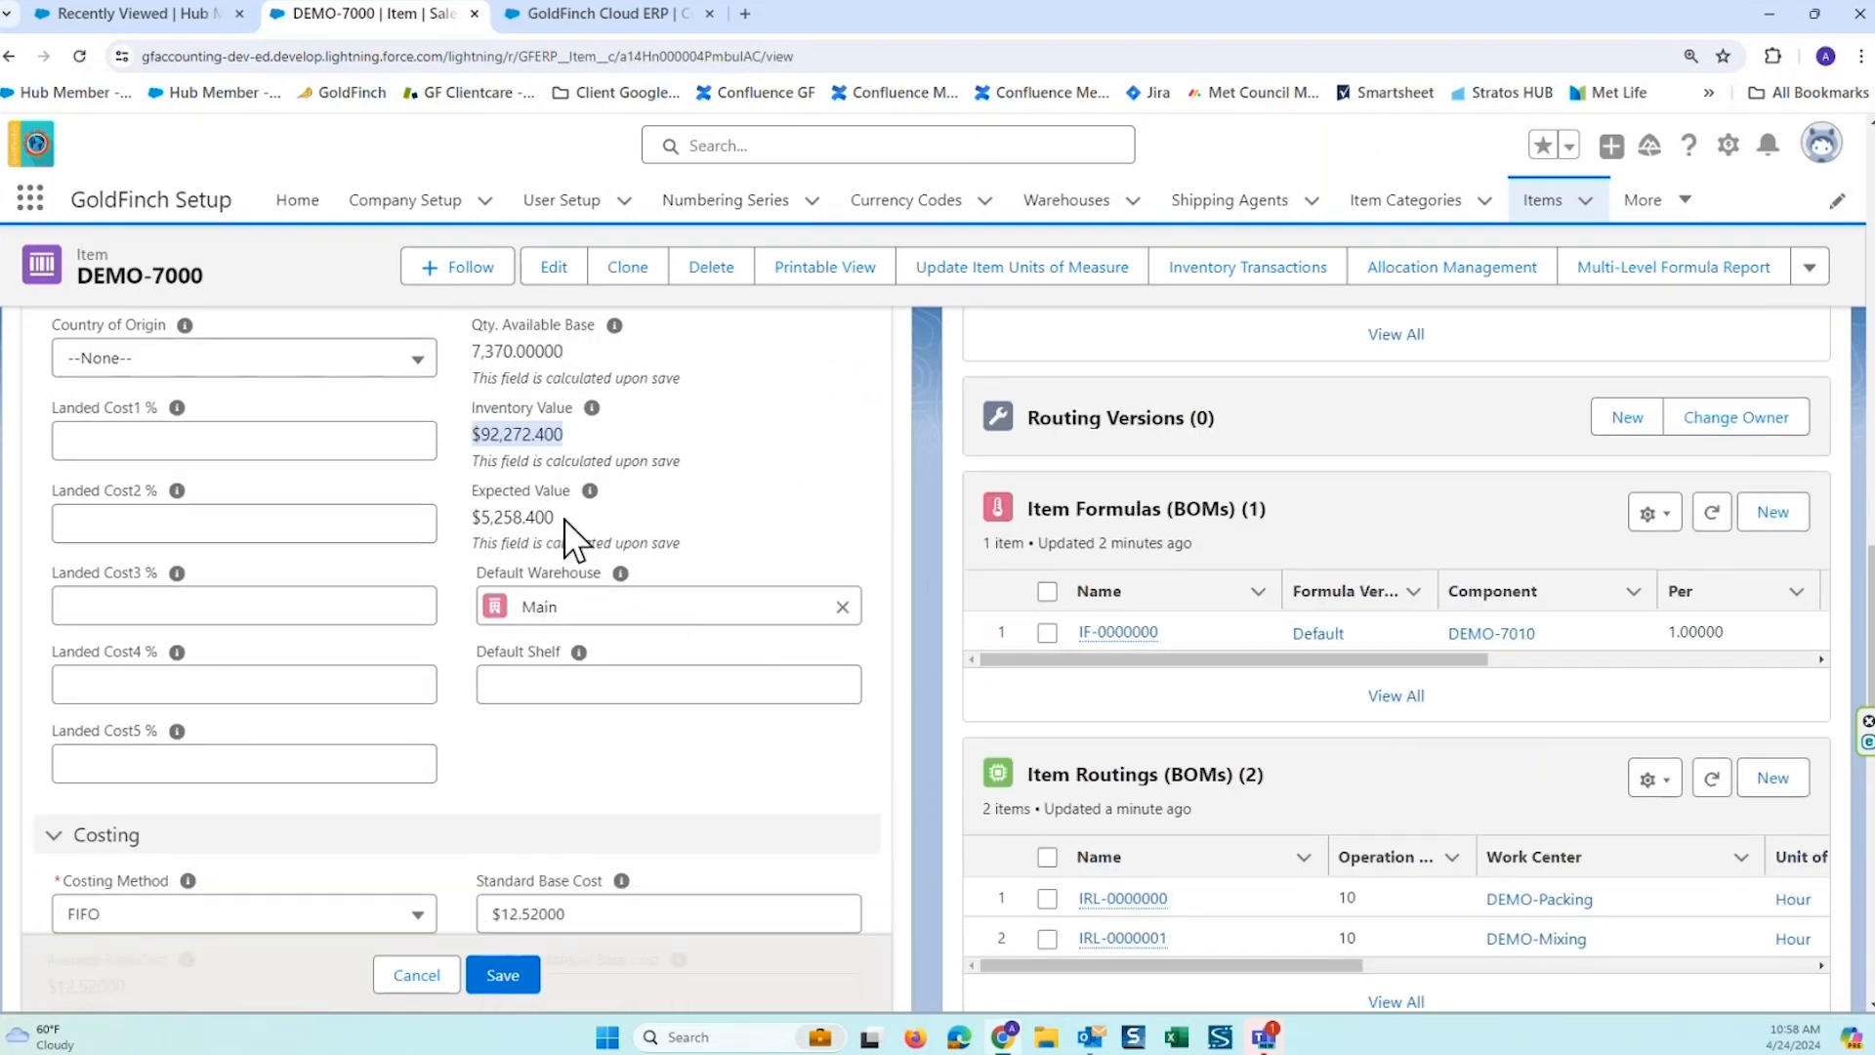
drag(561, 519, 461, 520)
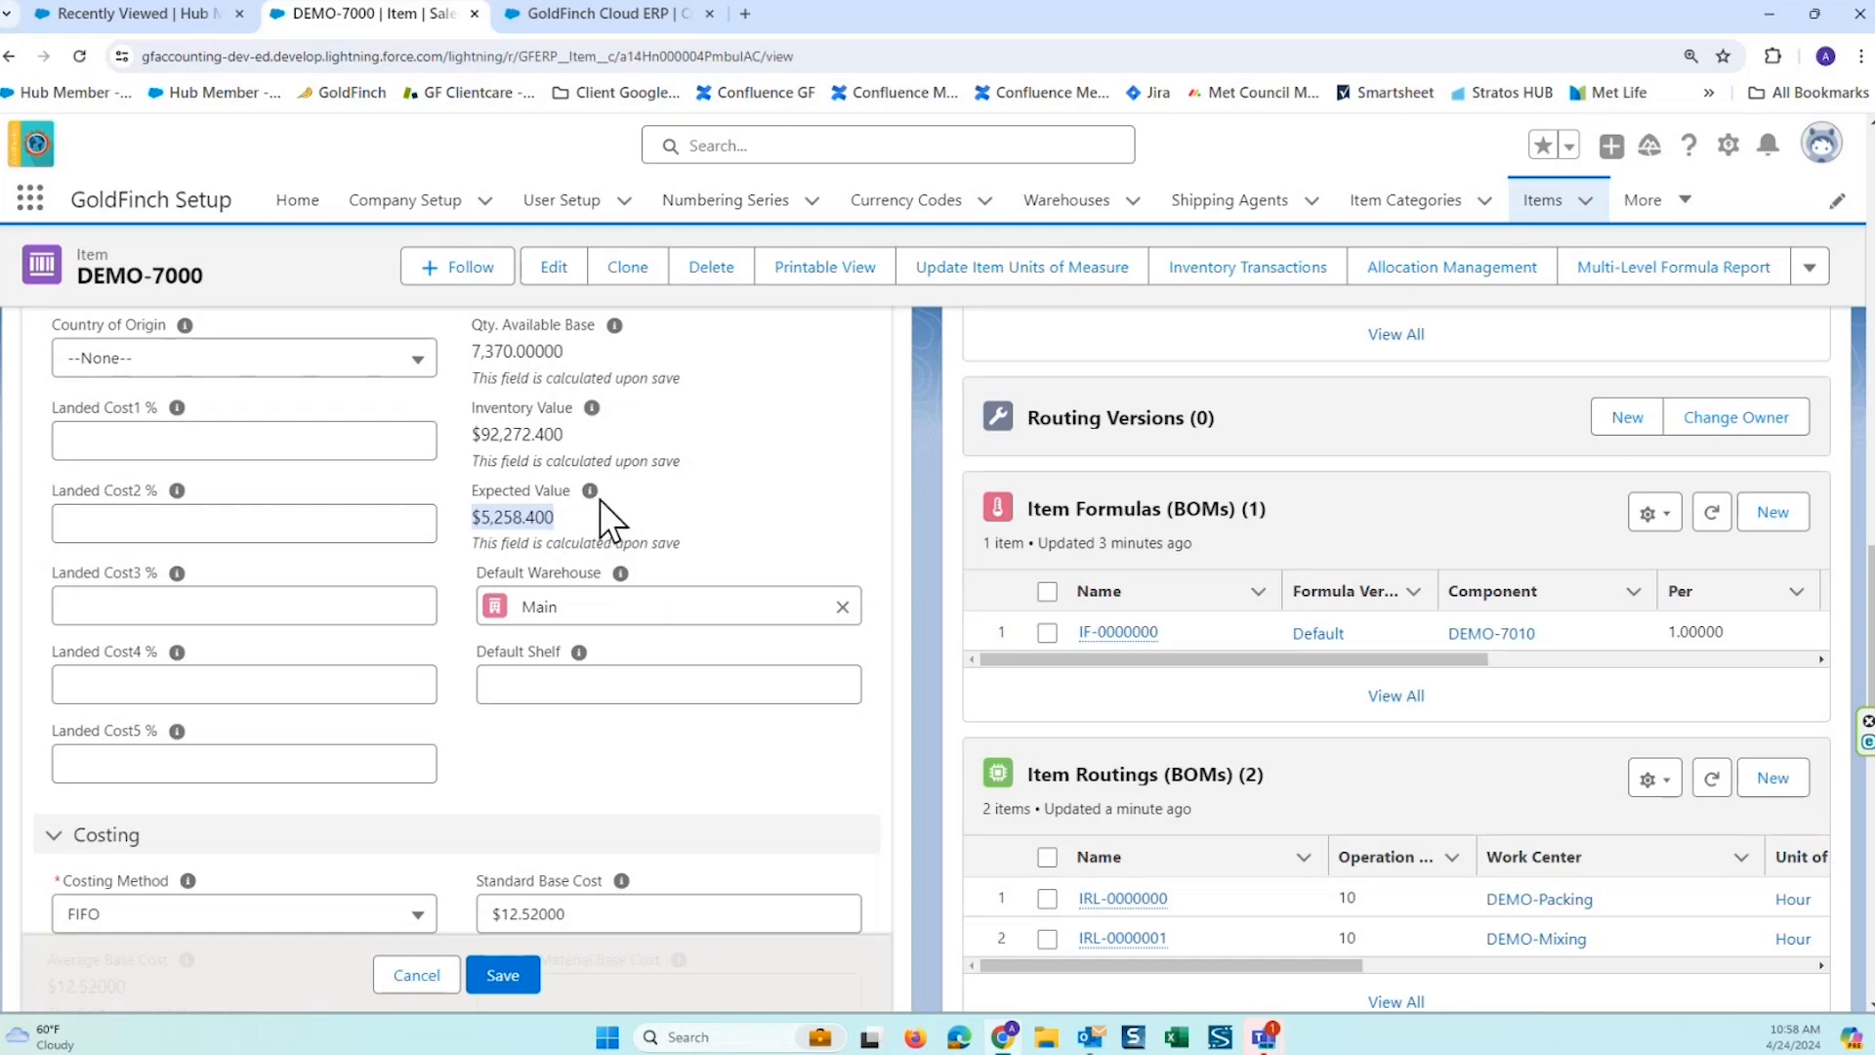
mouse_move(591, 493)
Review DEMO-7000's Costing section, including the Costing Method options, Last Invoiced Base Cost and Item Posting Group options, without changing them.
scroll(684, 518, down, 2)
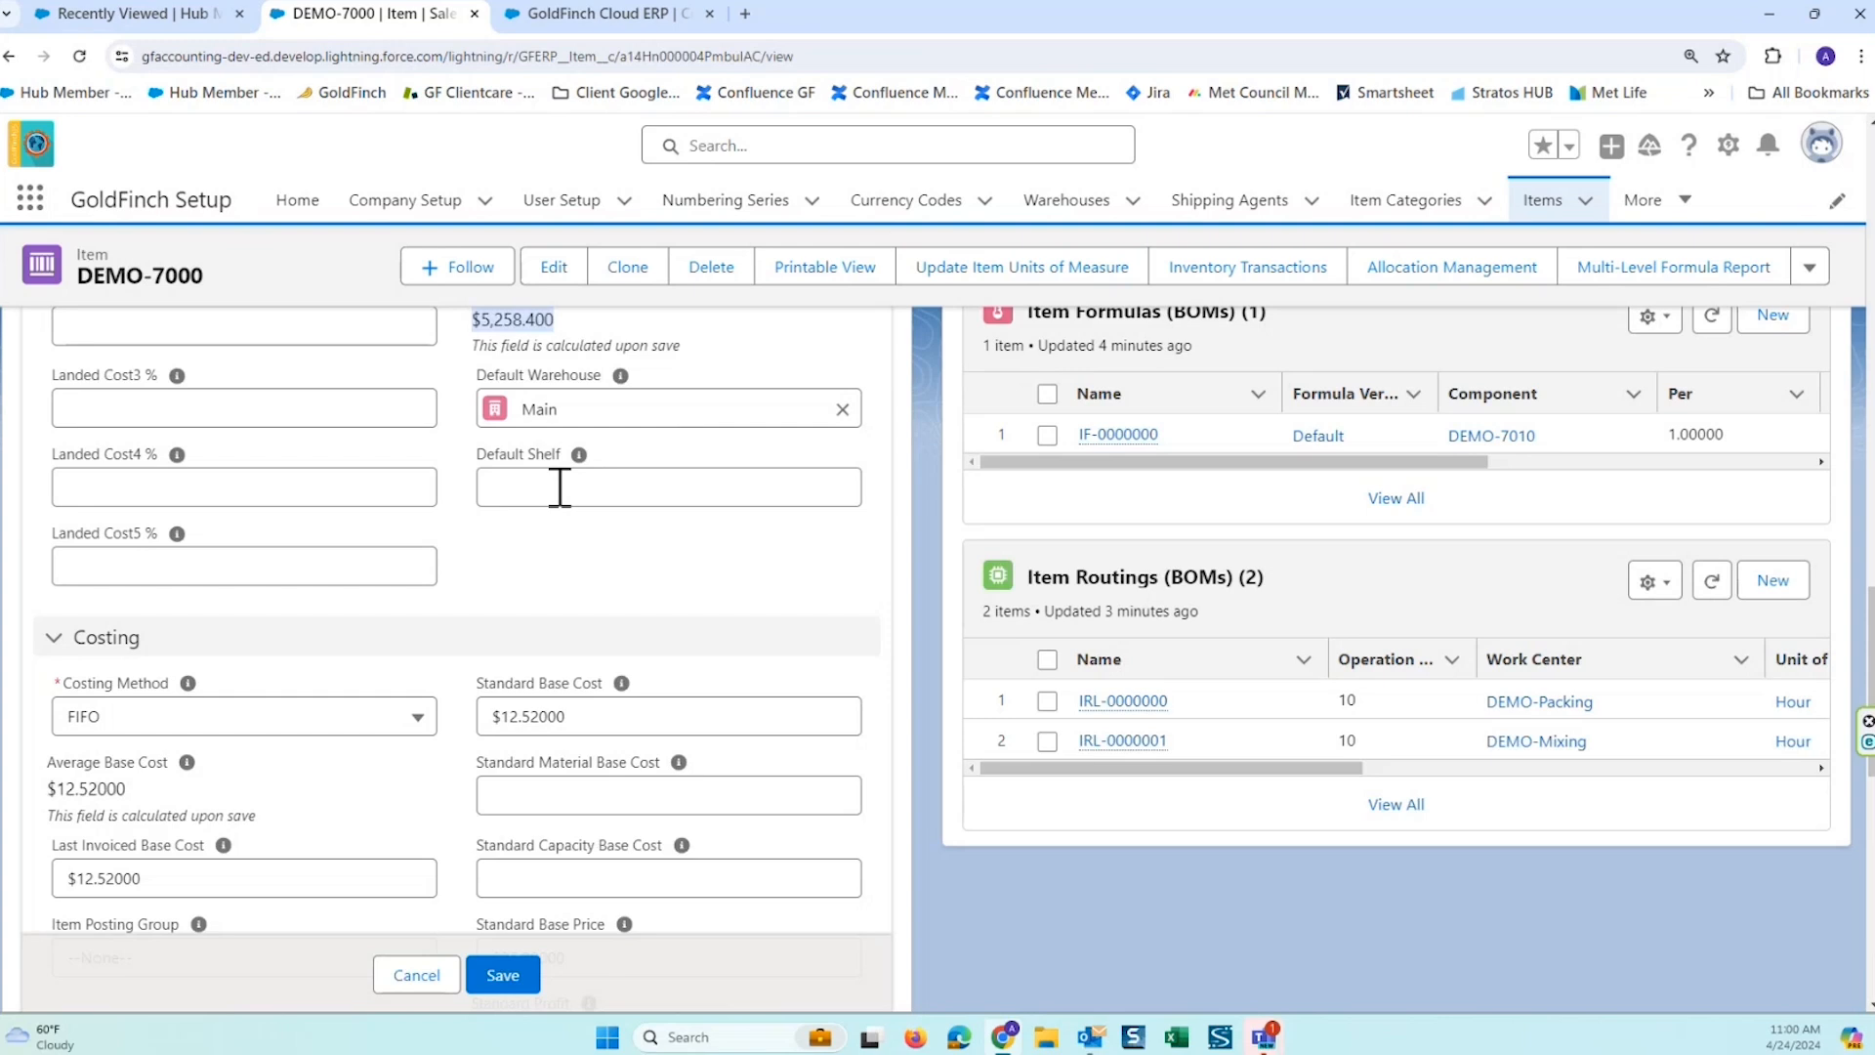
scroll(750, 488, down, 3)
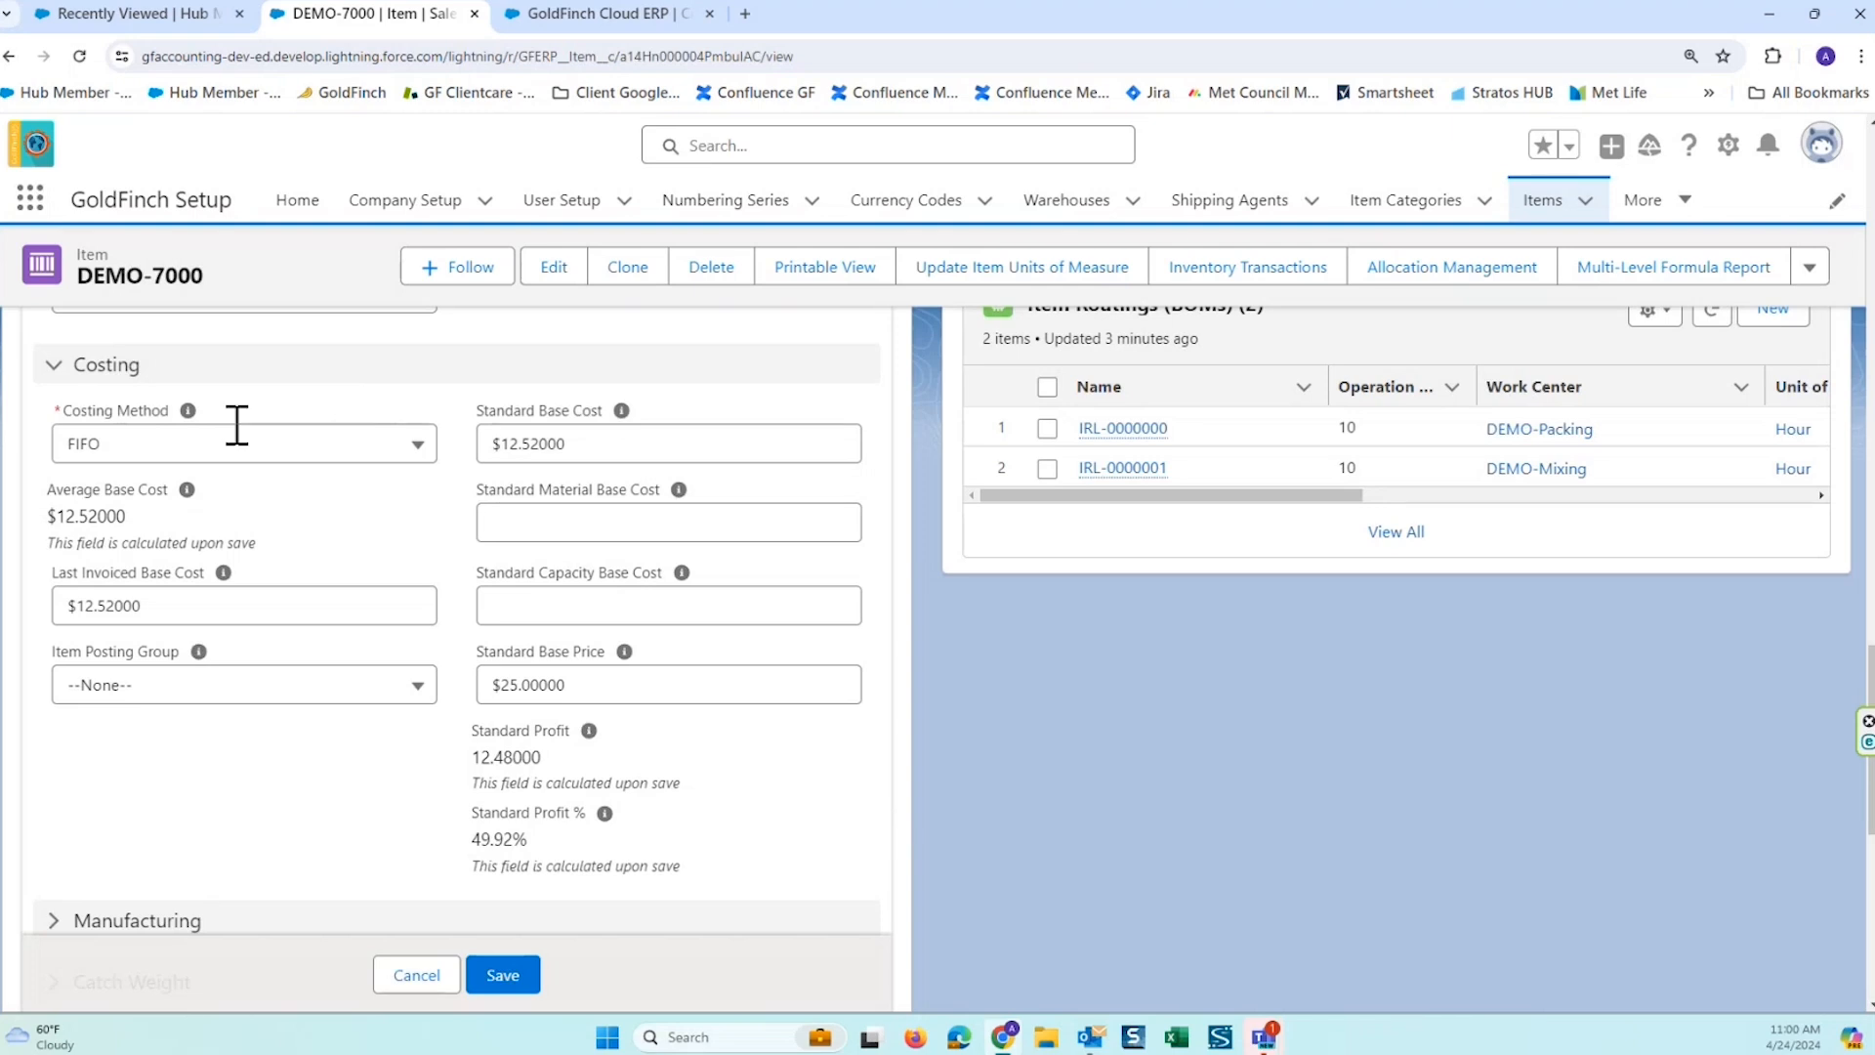
click(275, 447)
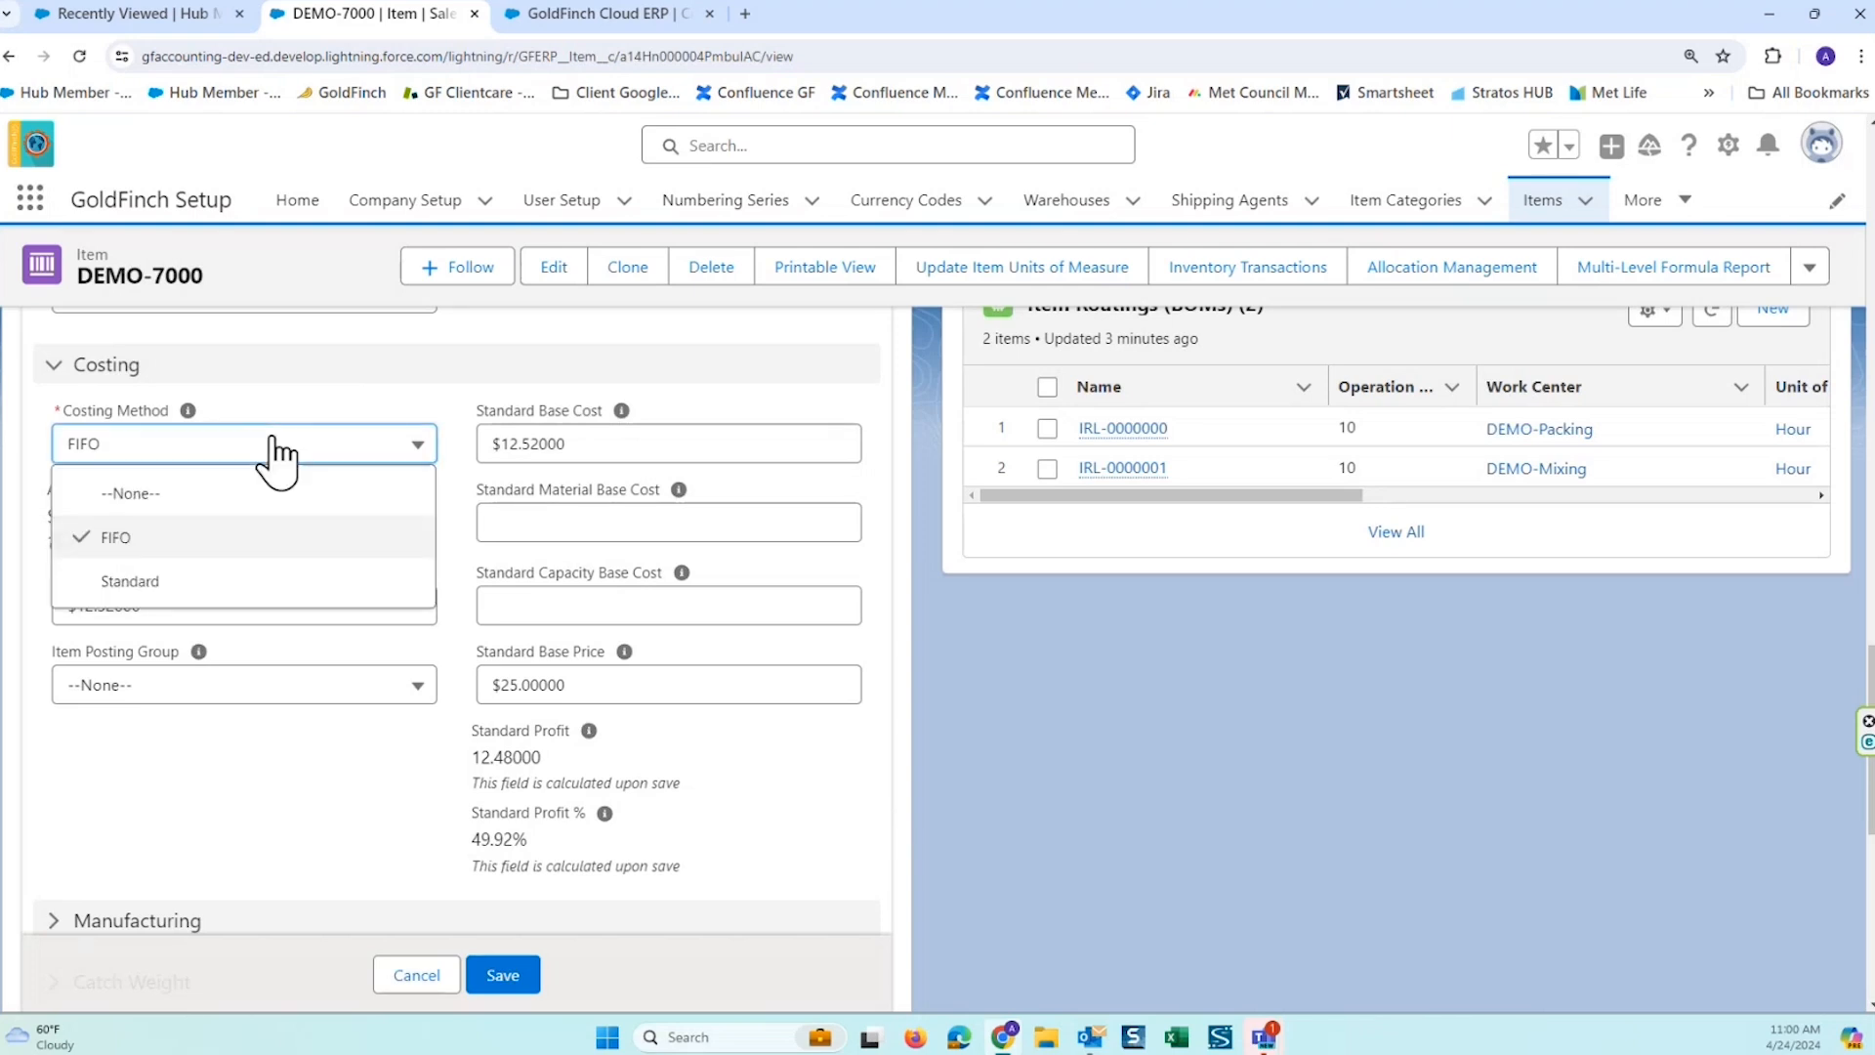
click(222, 536)
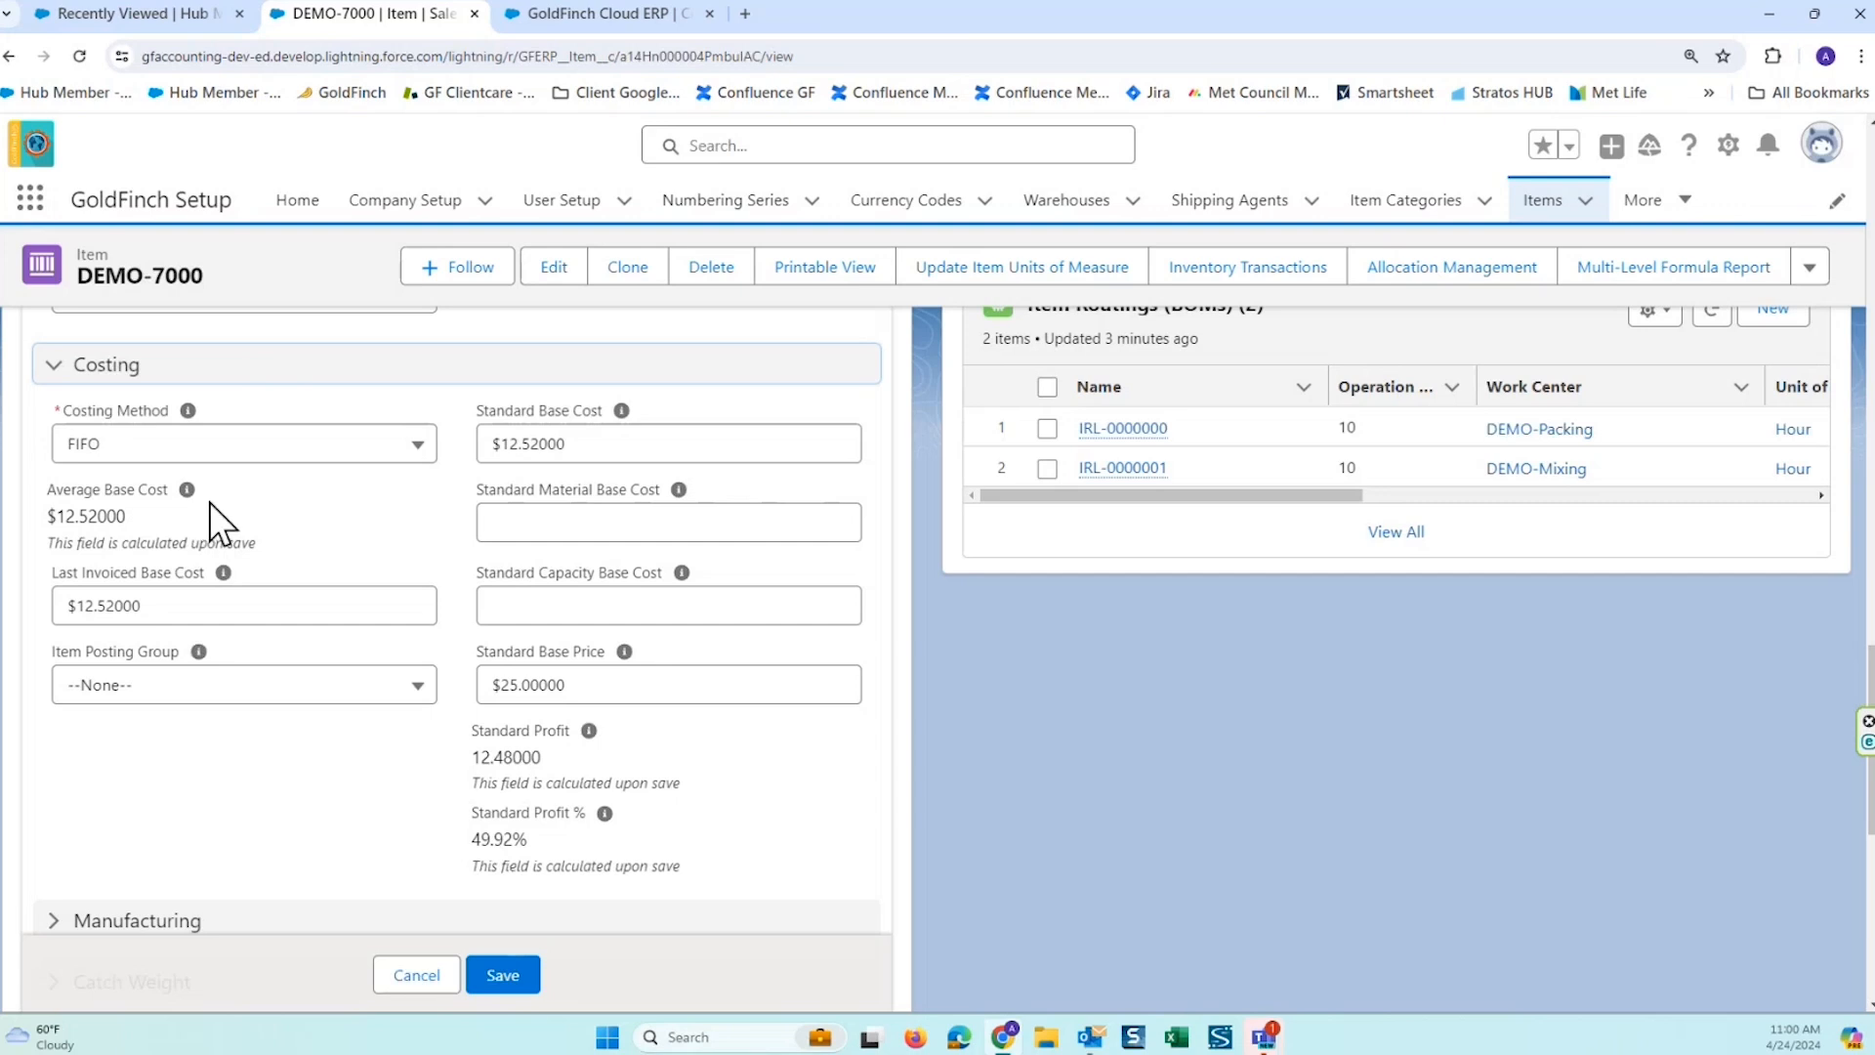
click(169, 605)
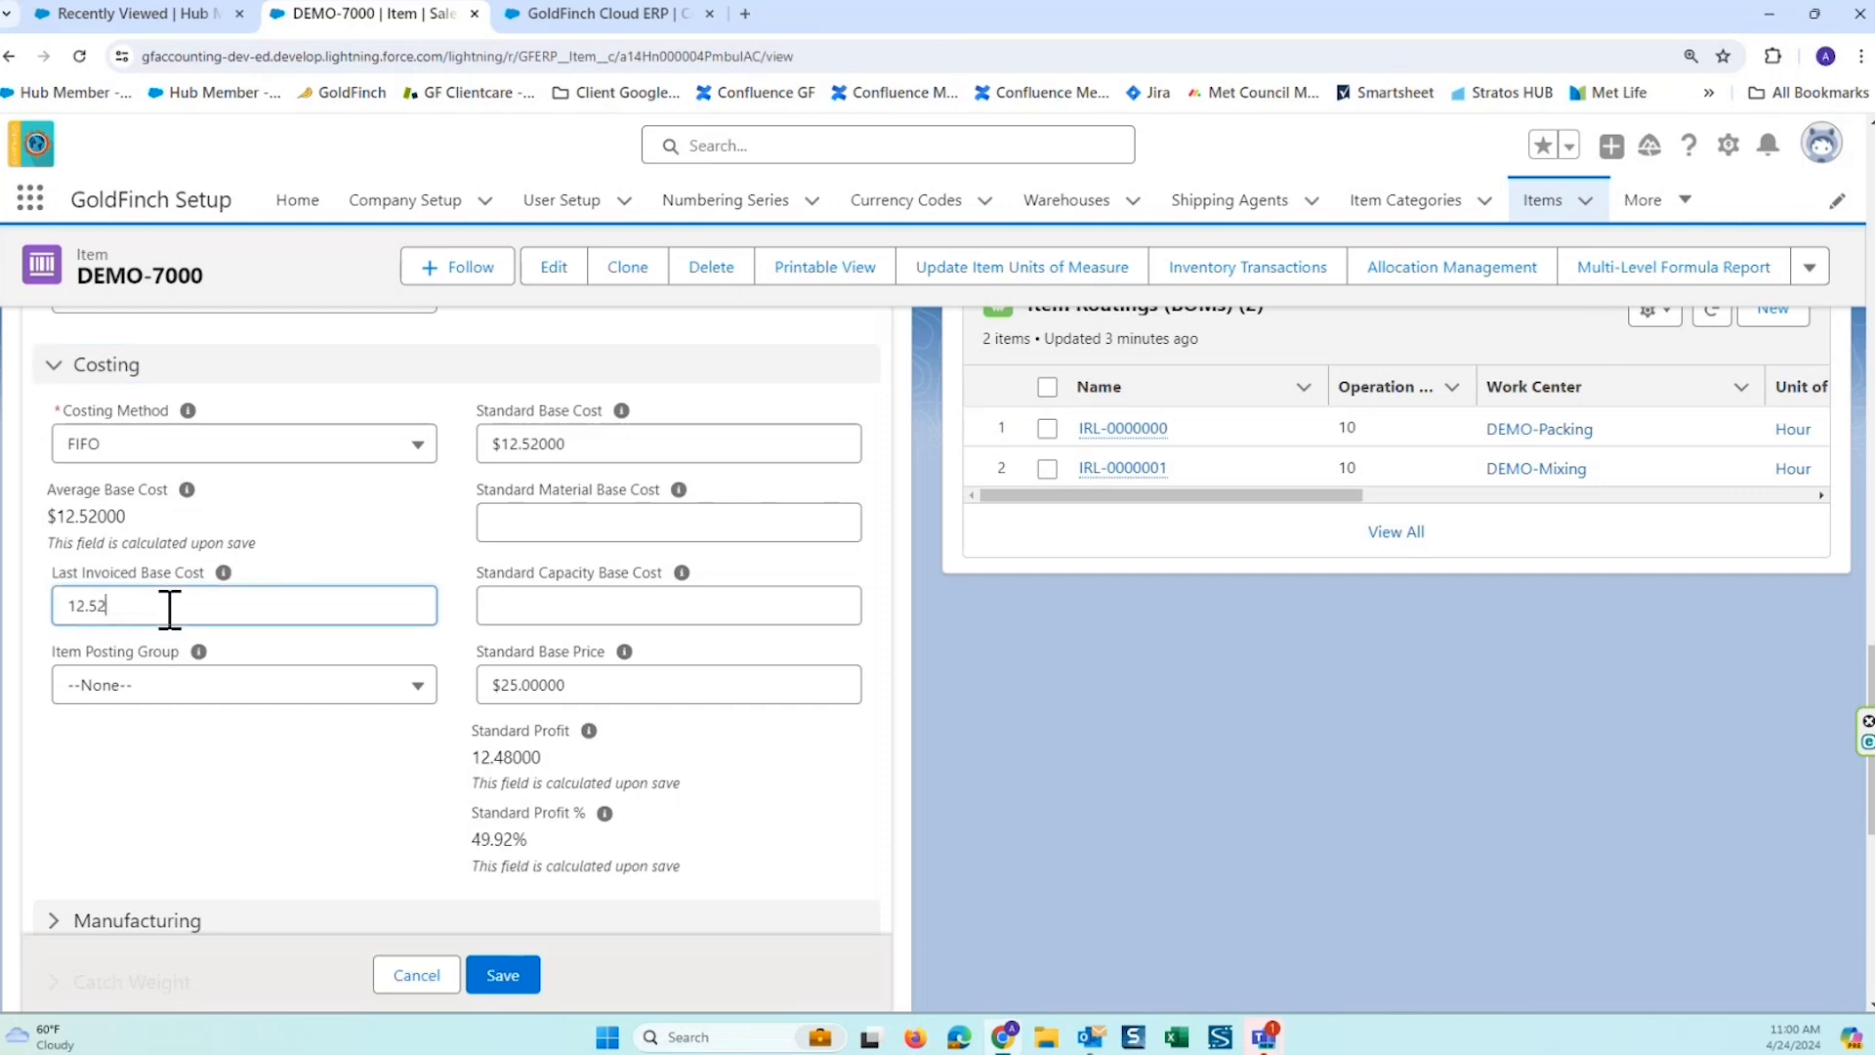
click(301, 541)
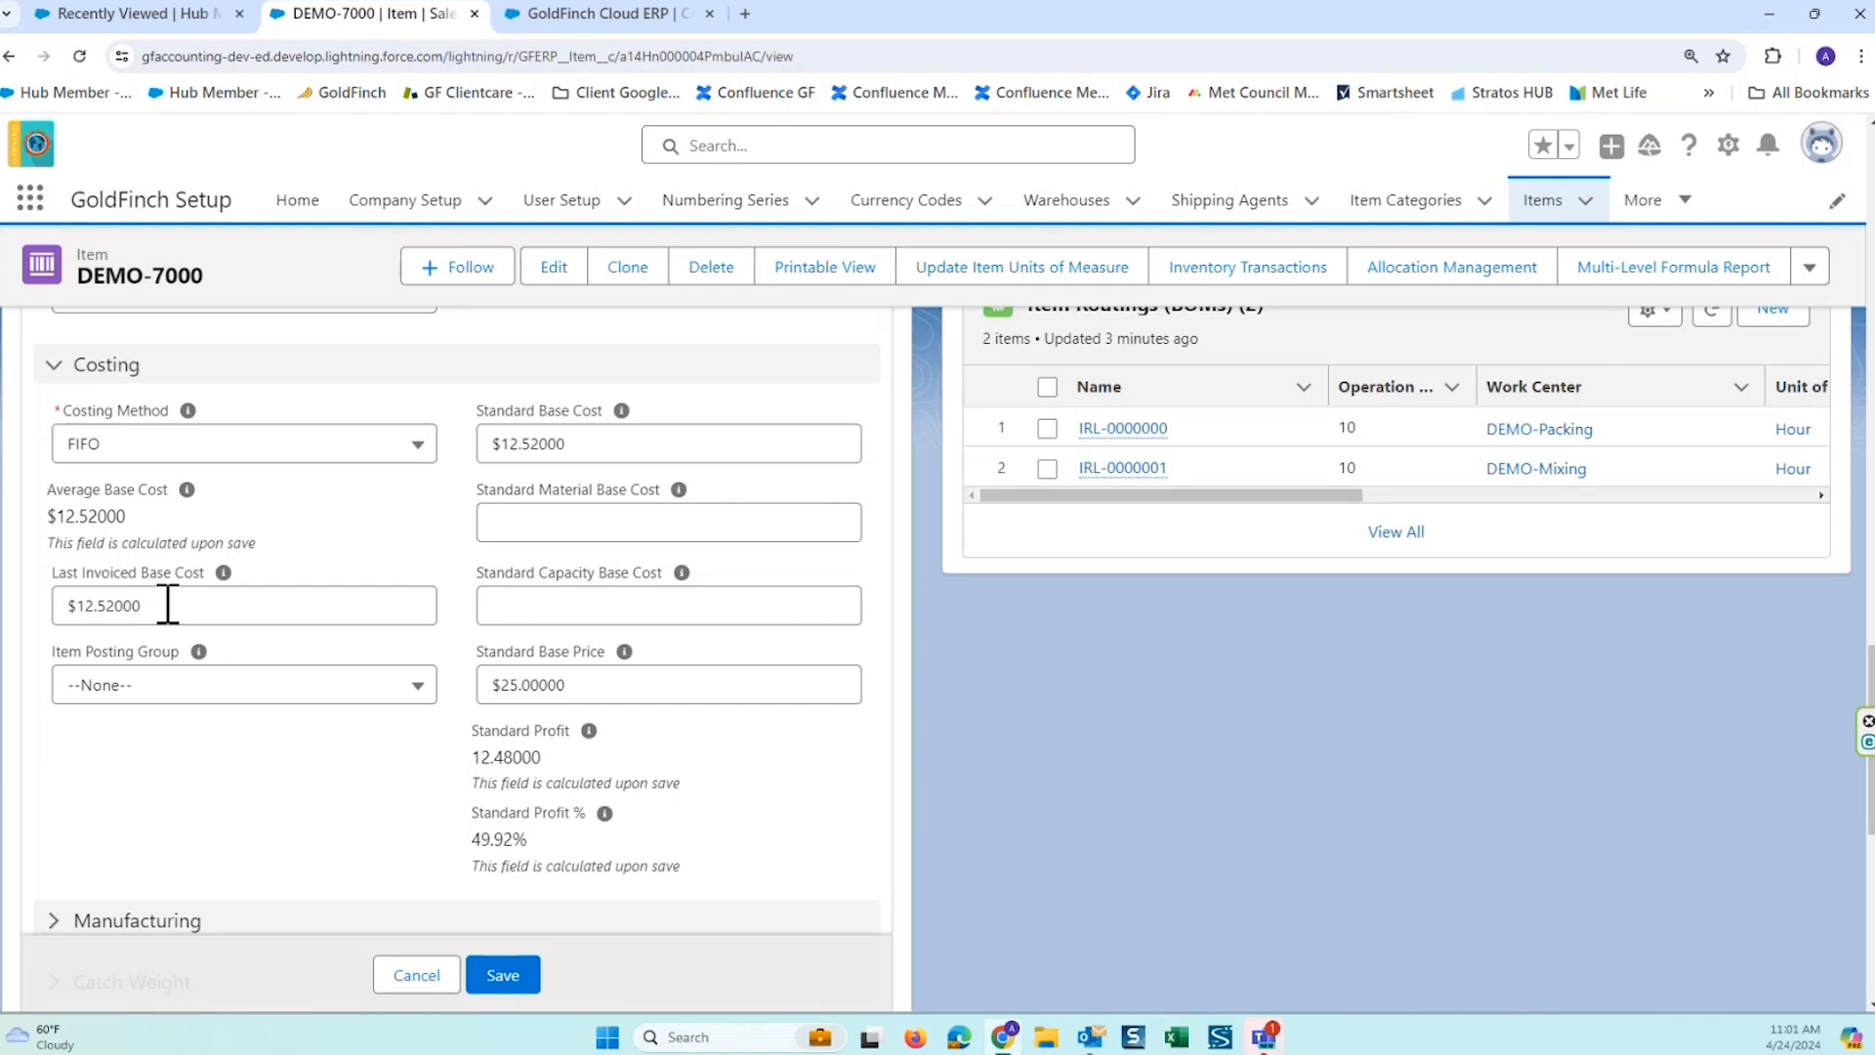
click(119, 691)
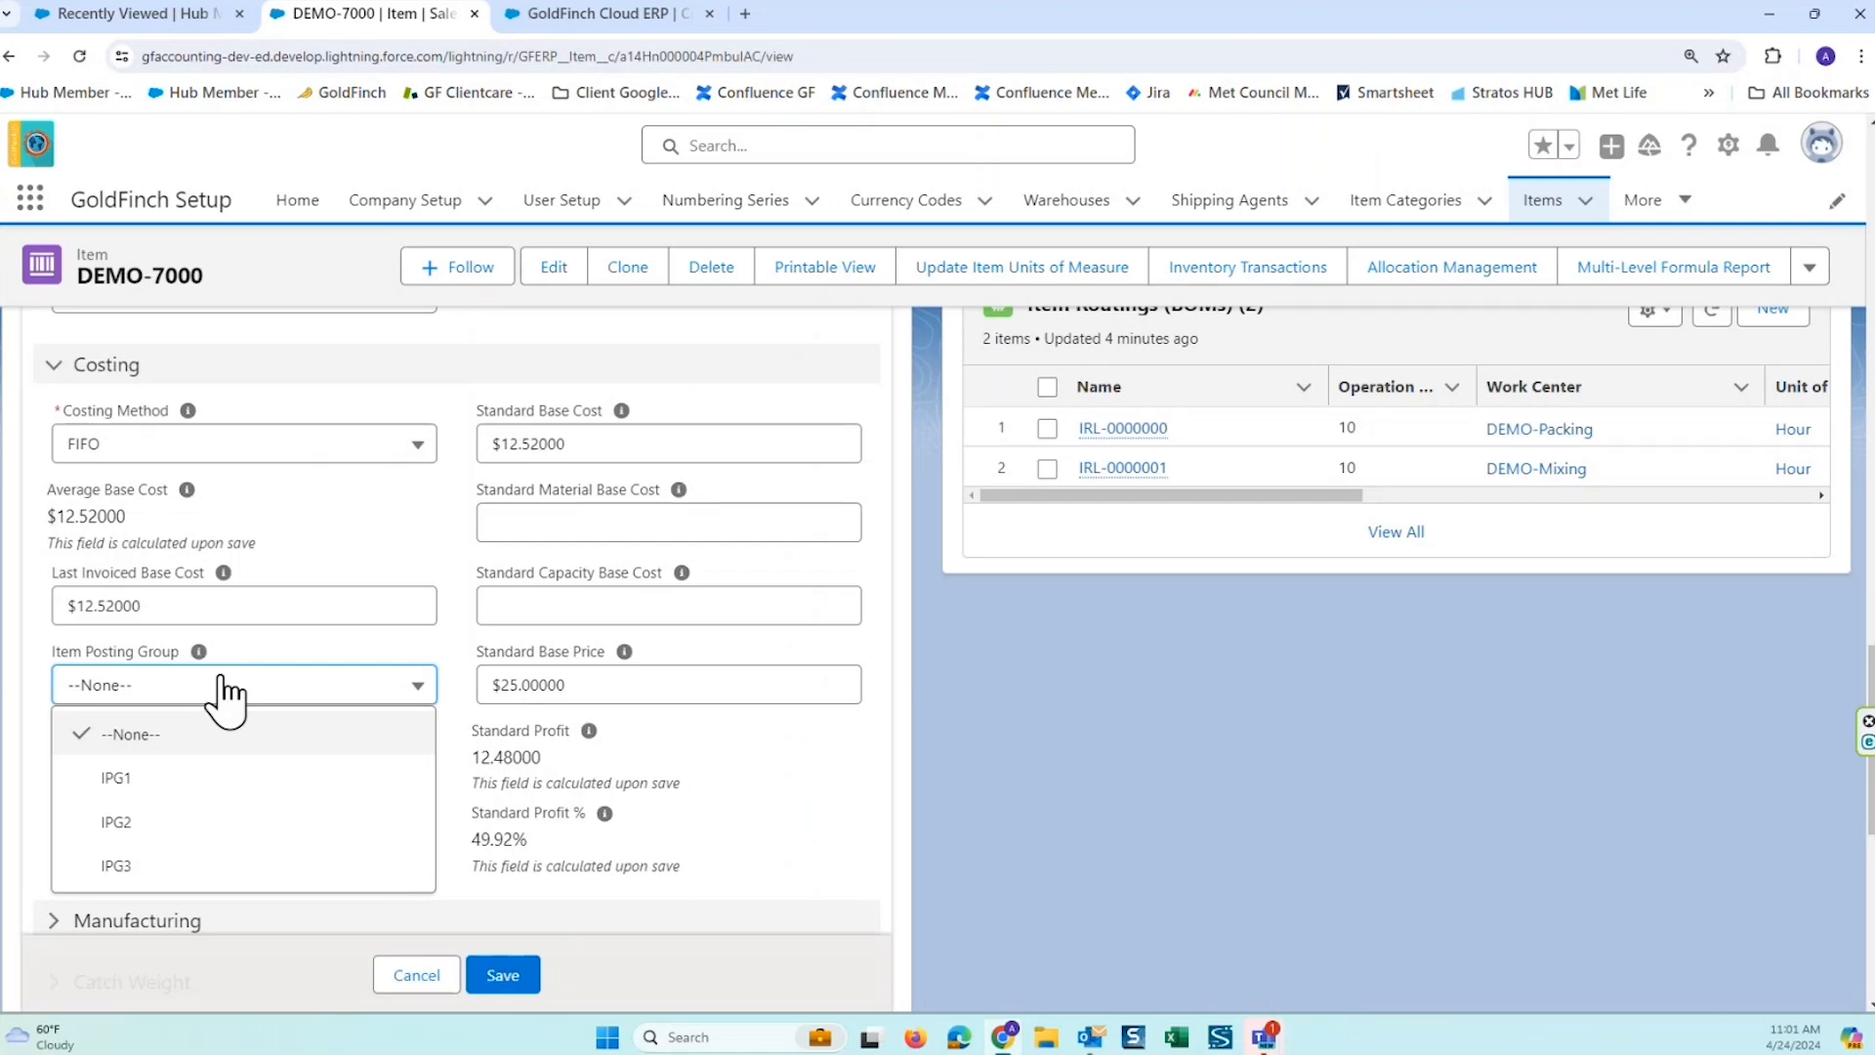
click(184, 712)
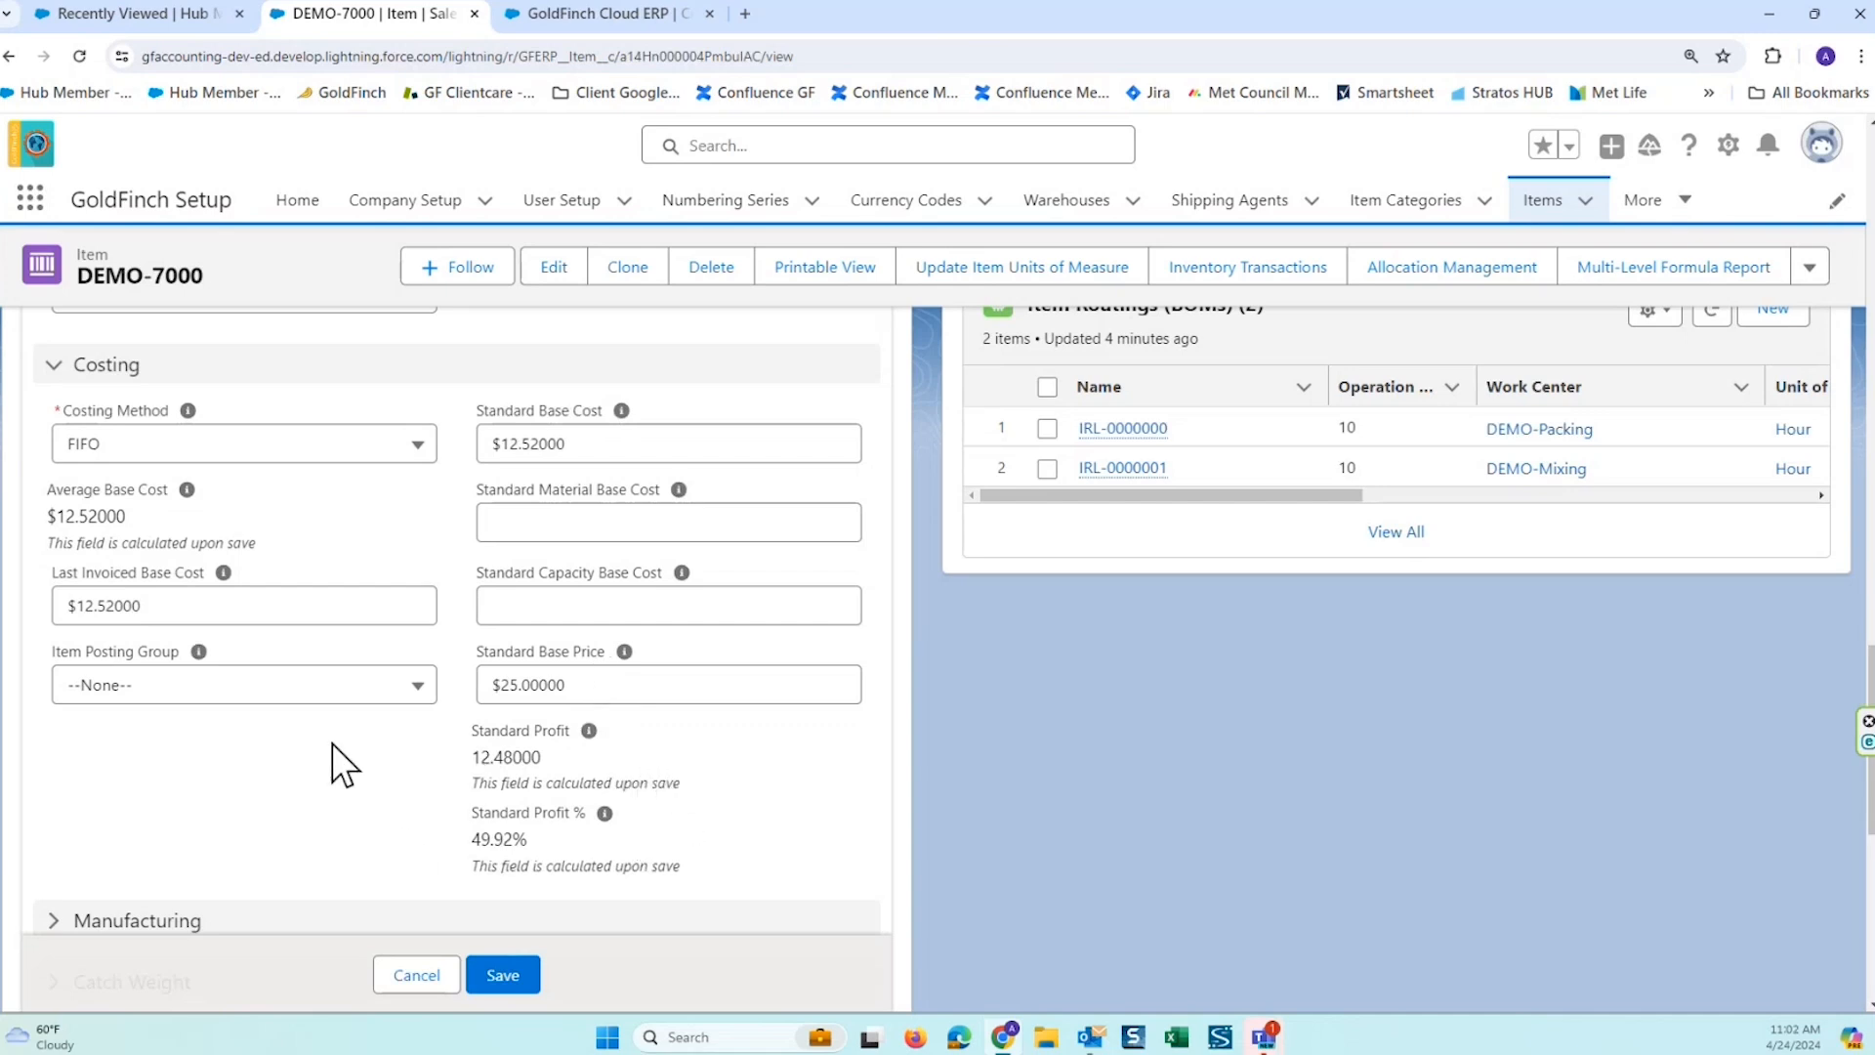
Expand DEMO-7000's Manufacturing section and review its batch tolerance, PO quantity tolerance and Low Level Code fields.
scroll(318, 699, down, 4)
click(50, 527)
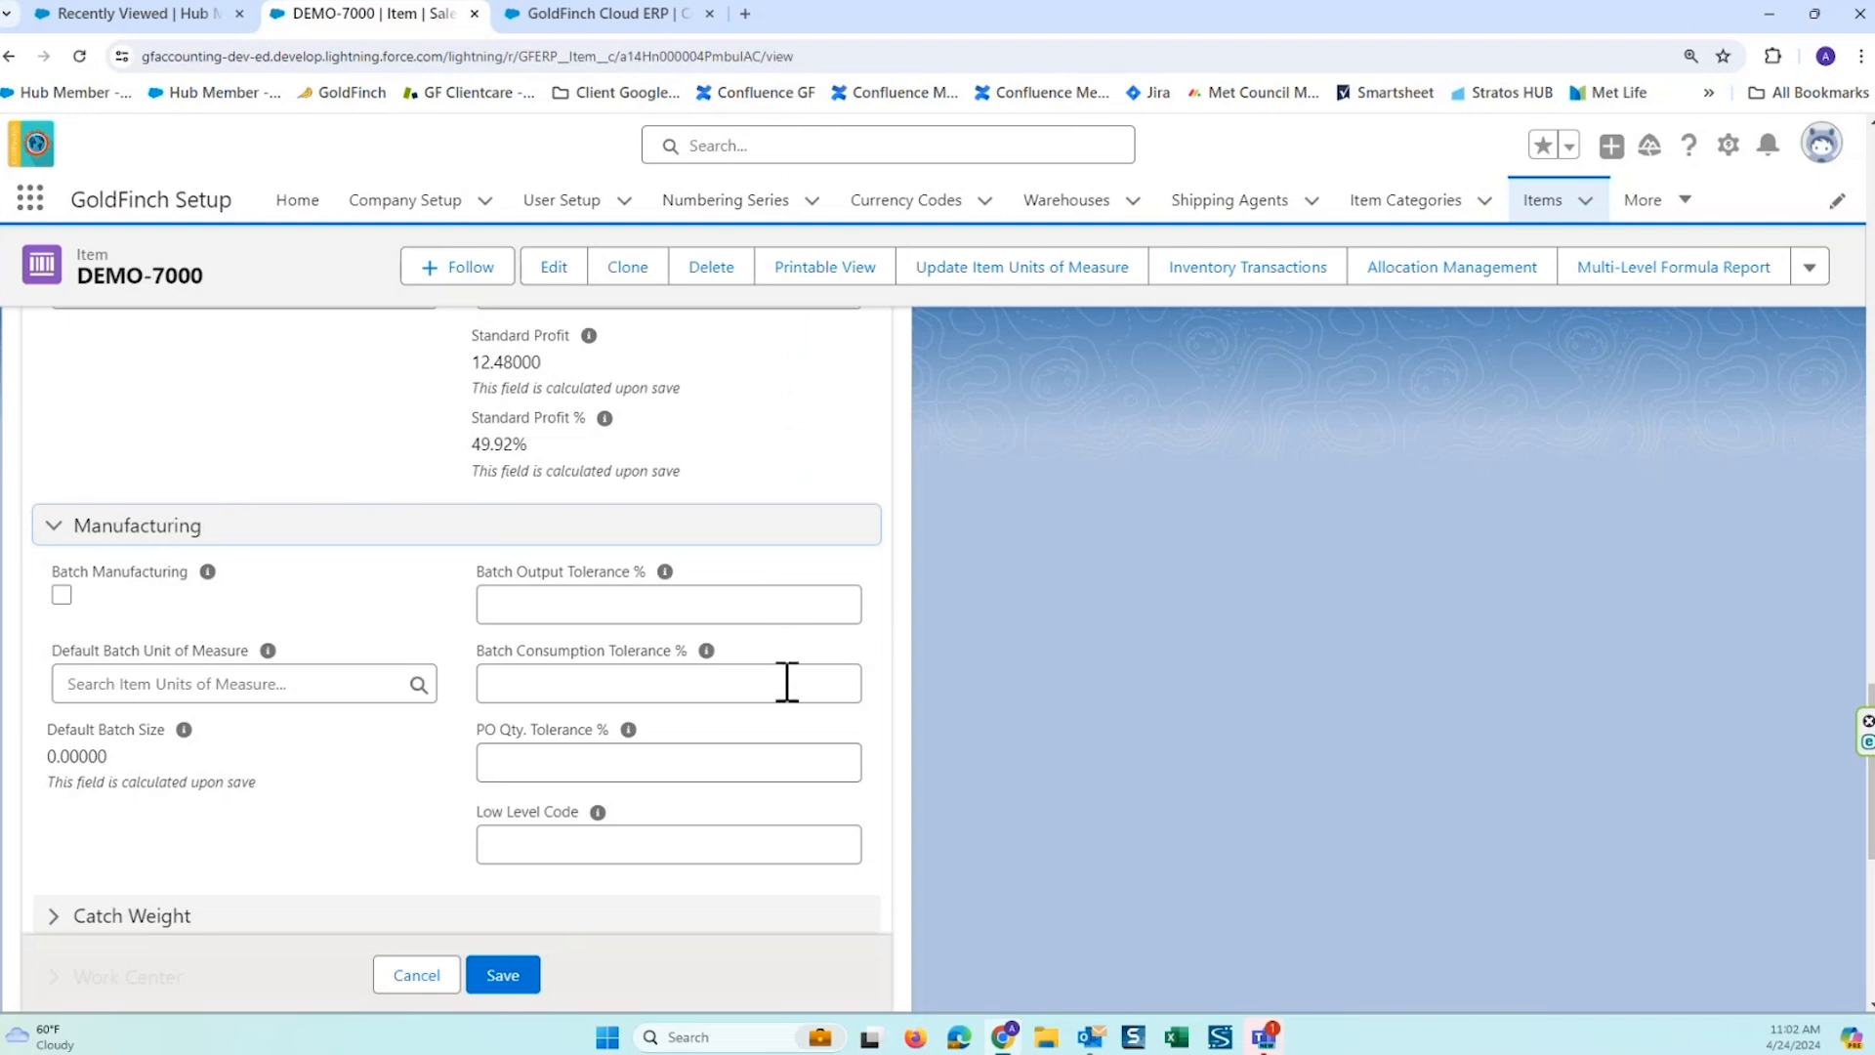
click(729, 603)
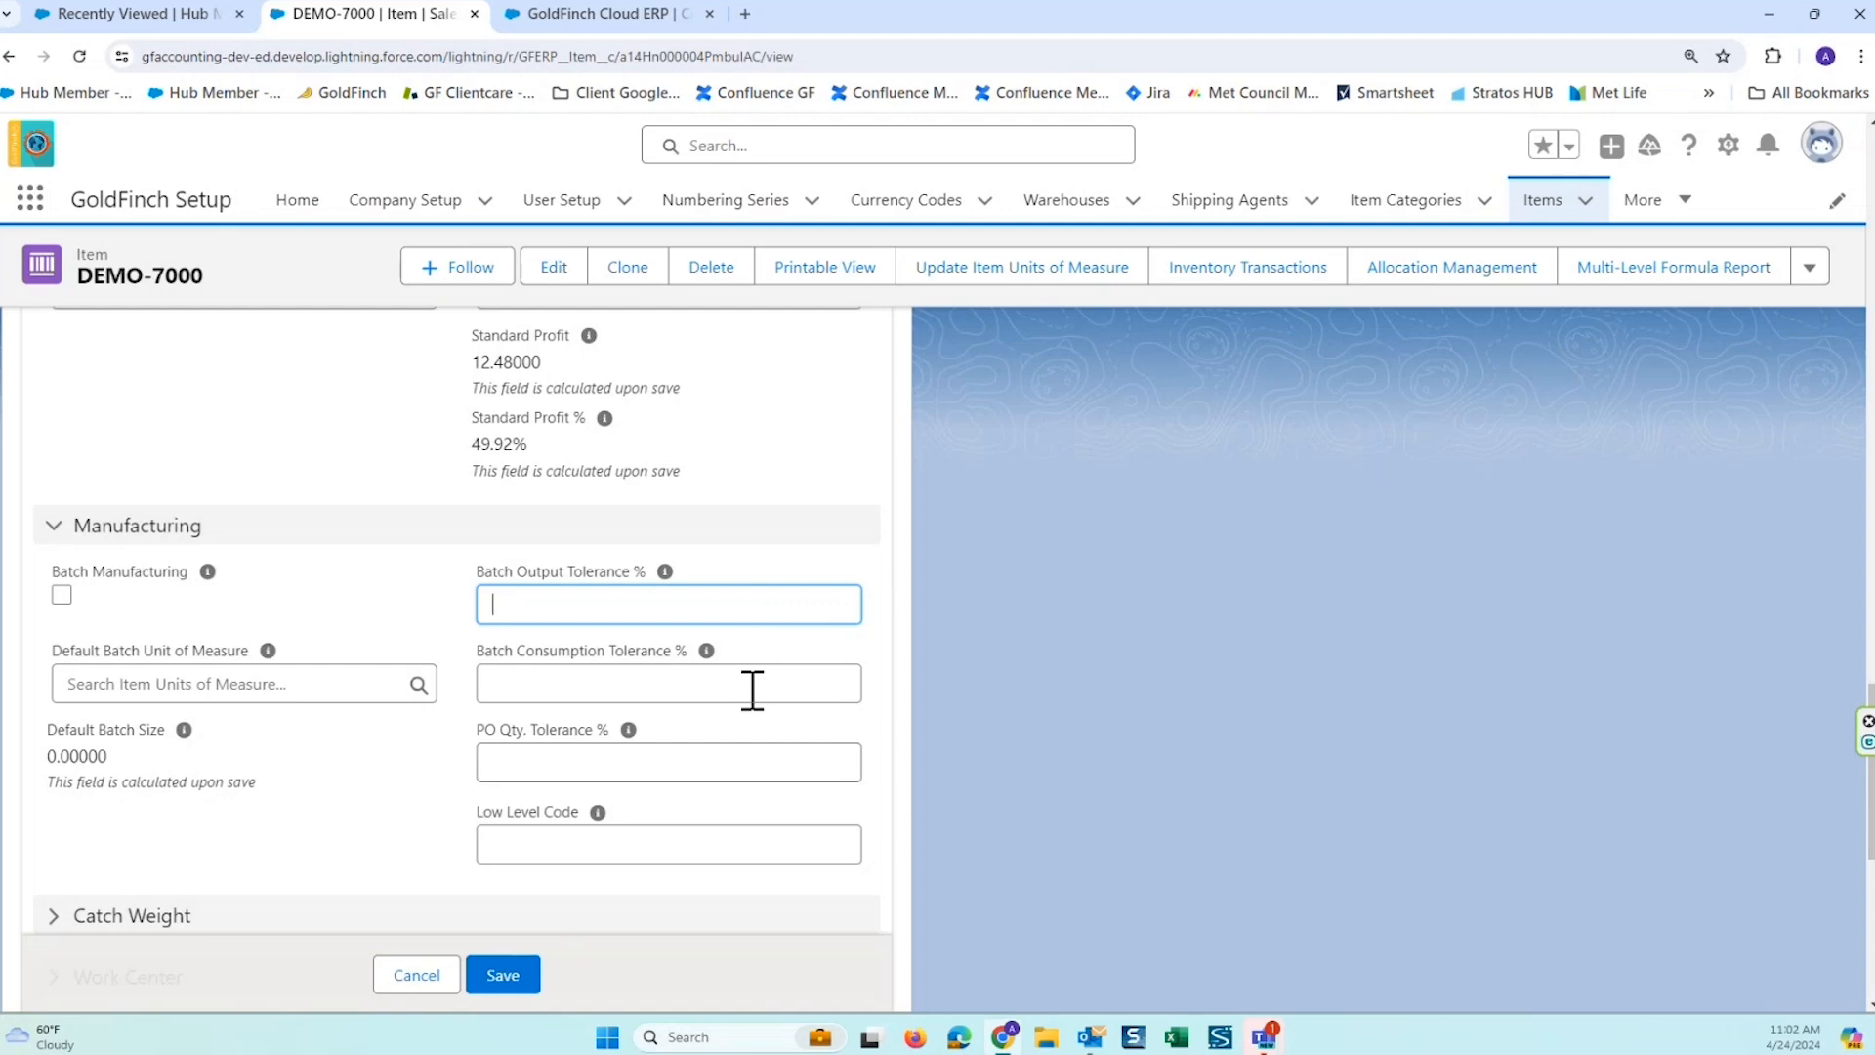
click(579, 758)
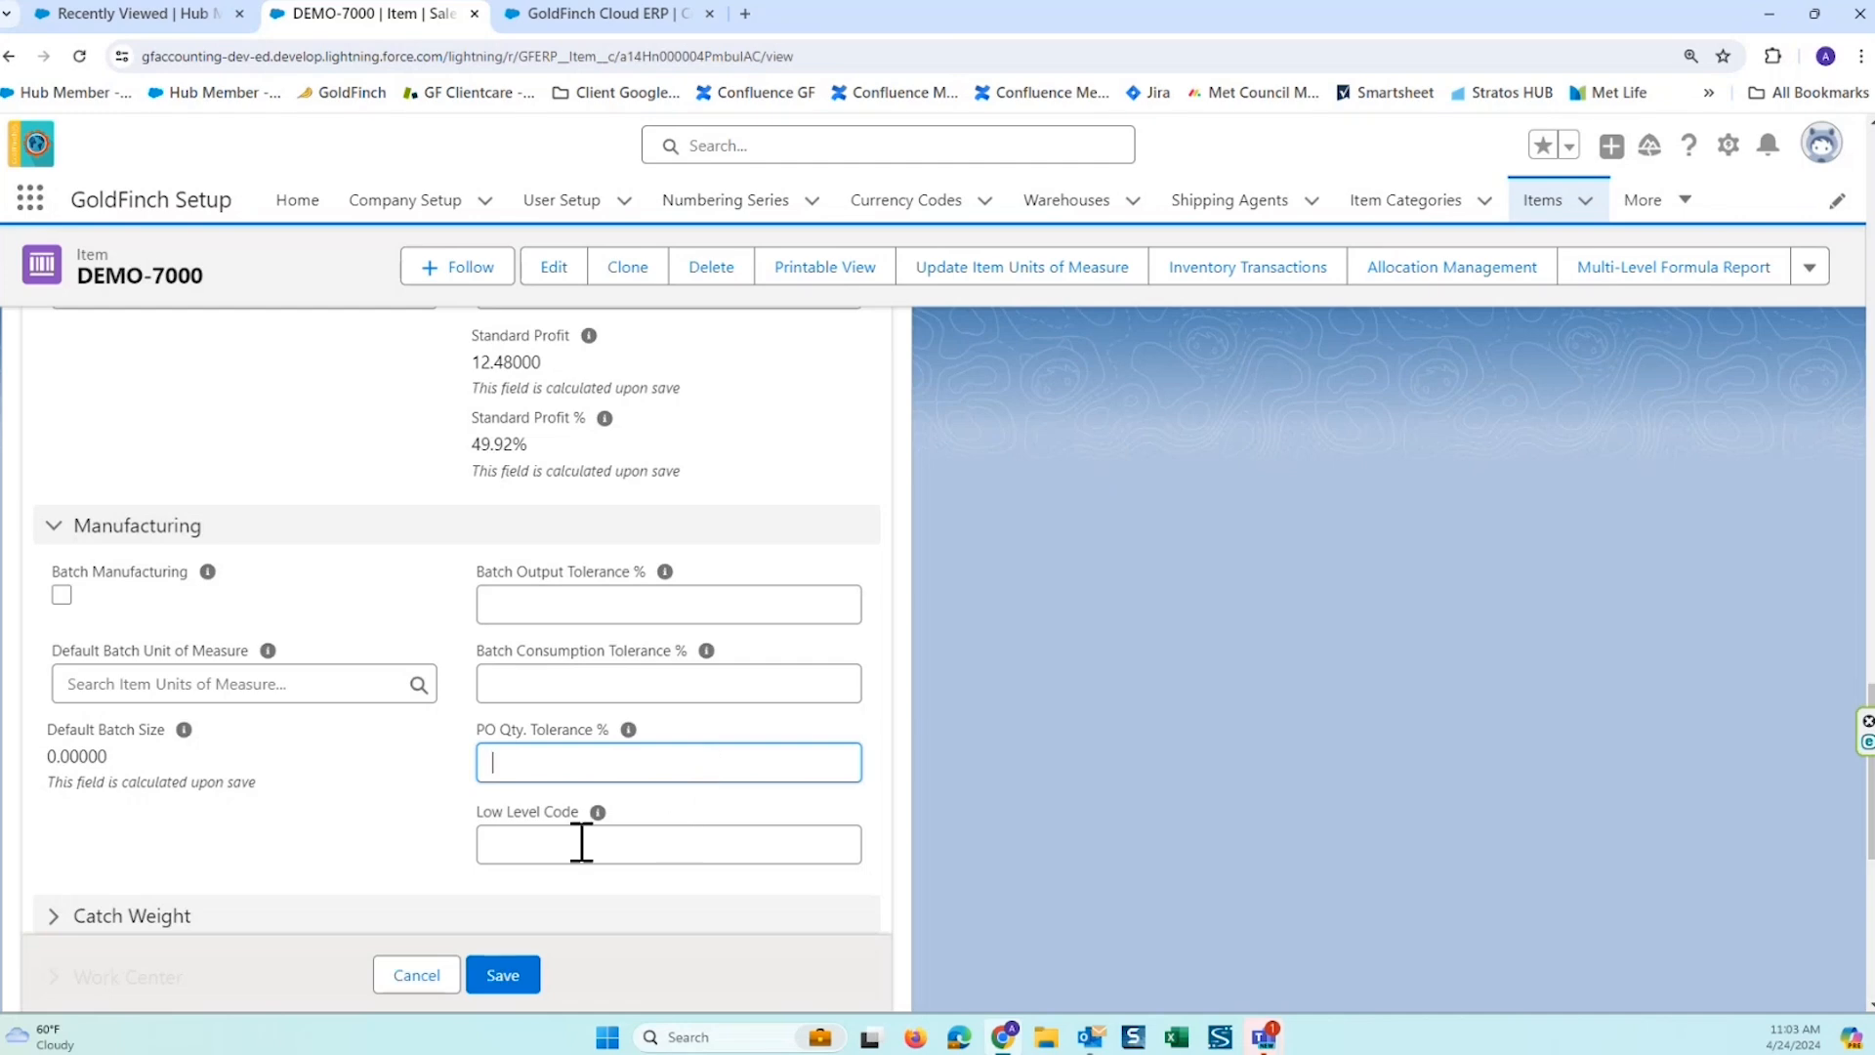
click(530, 846)
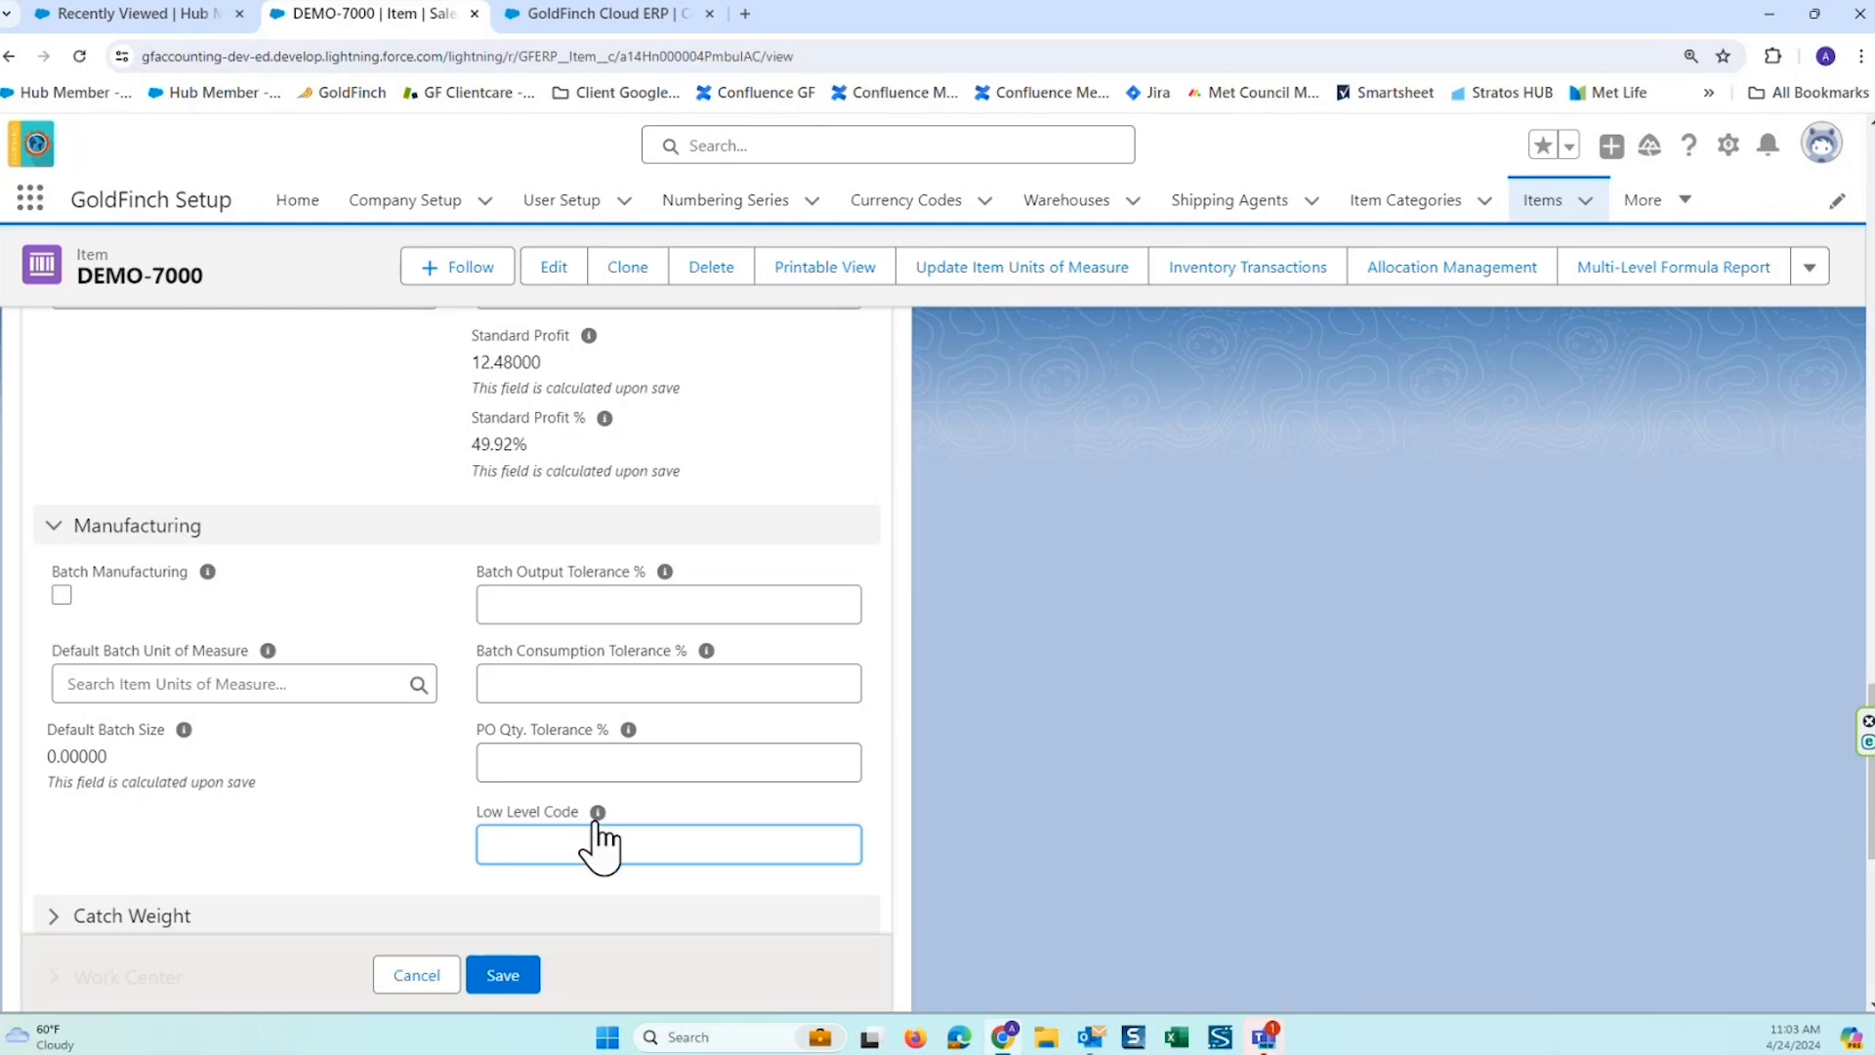
Check the Low Level Code help and review the fields of DEMO-7000's Catch Weight, Work Center and BOL sections.
mouse_move(598, 814)
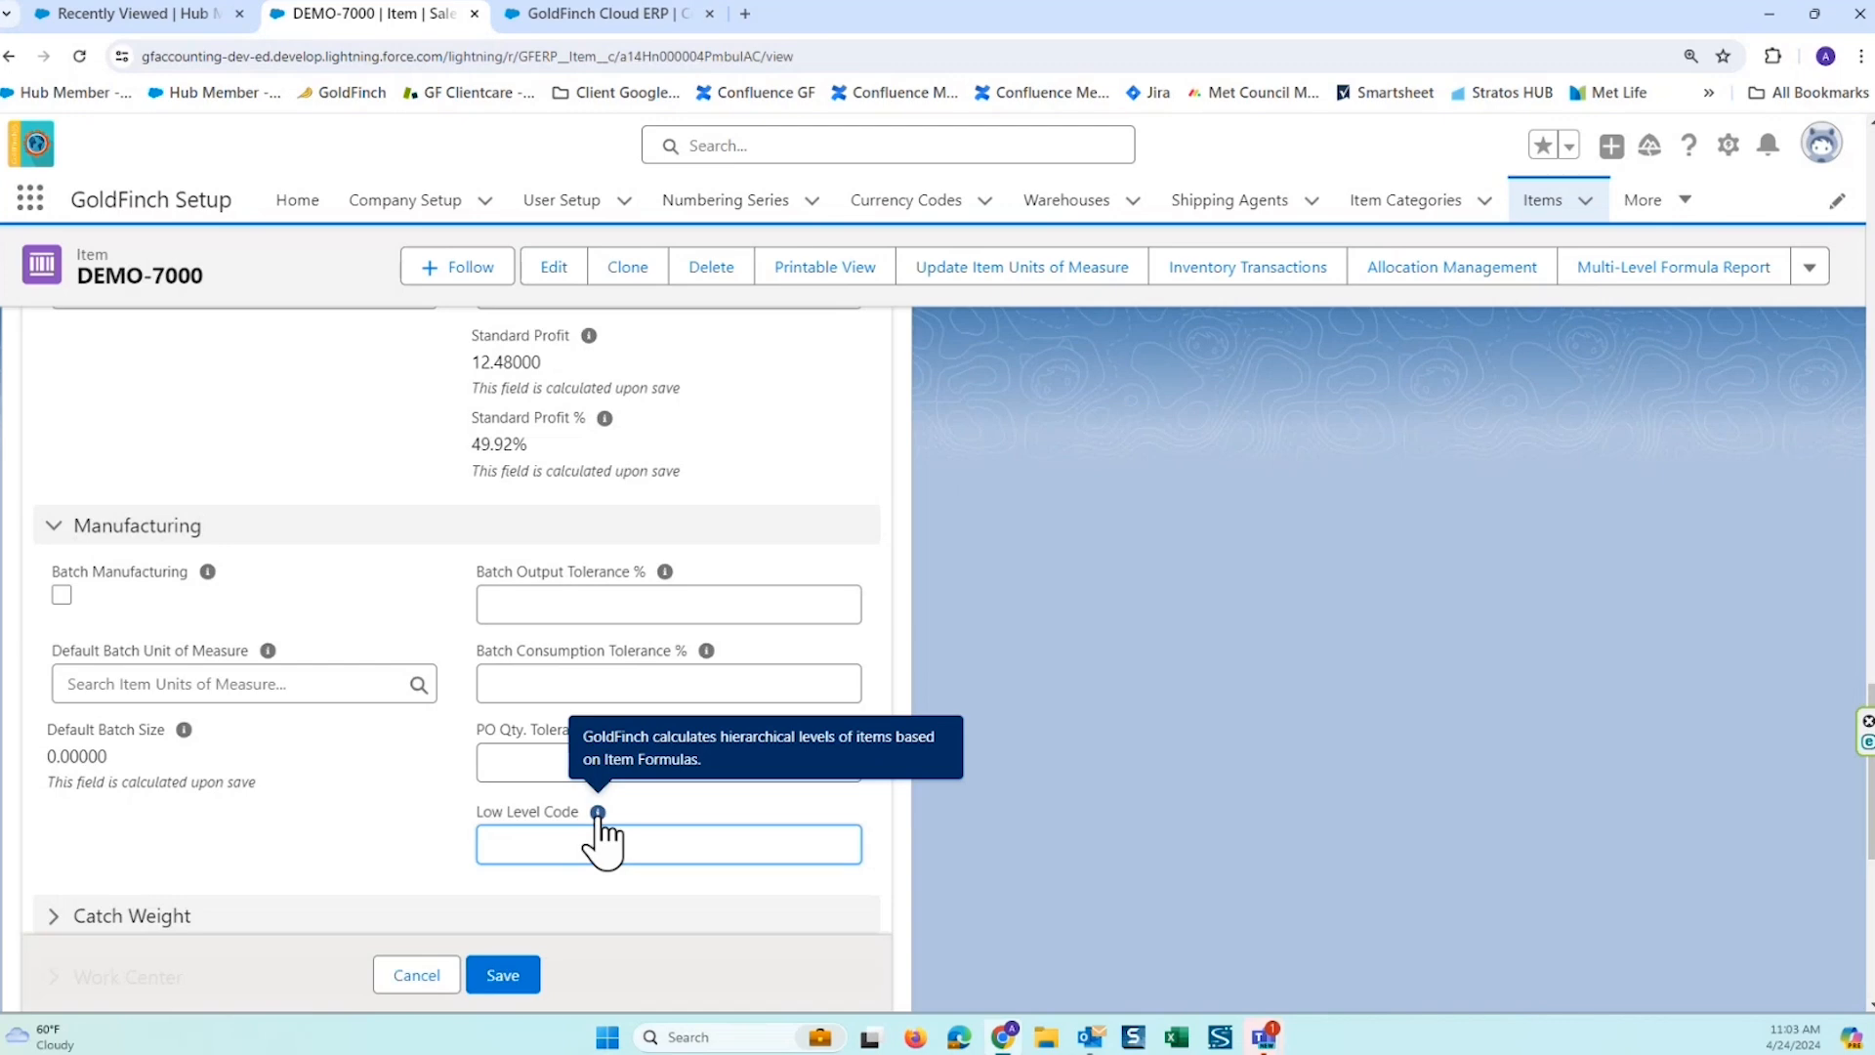
scroll(626, 810, down, 4)
click(147, 520)
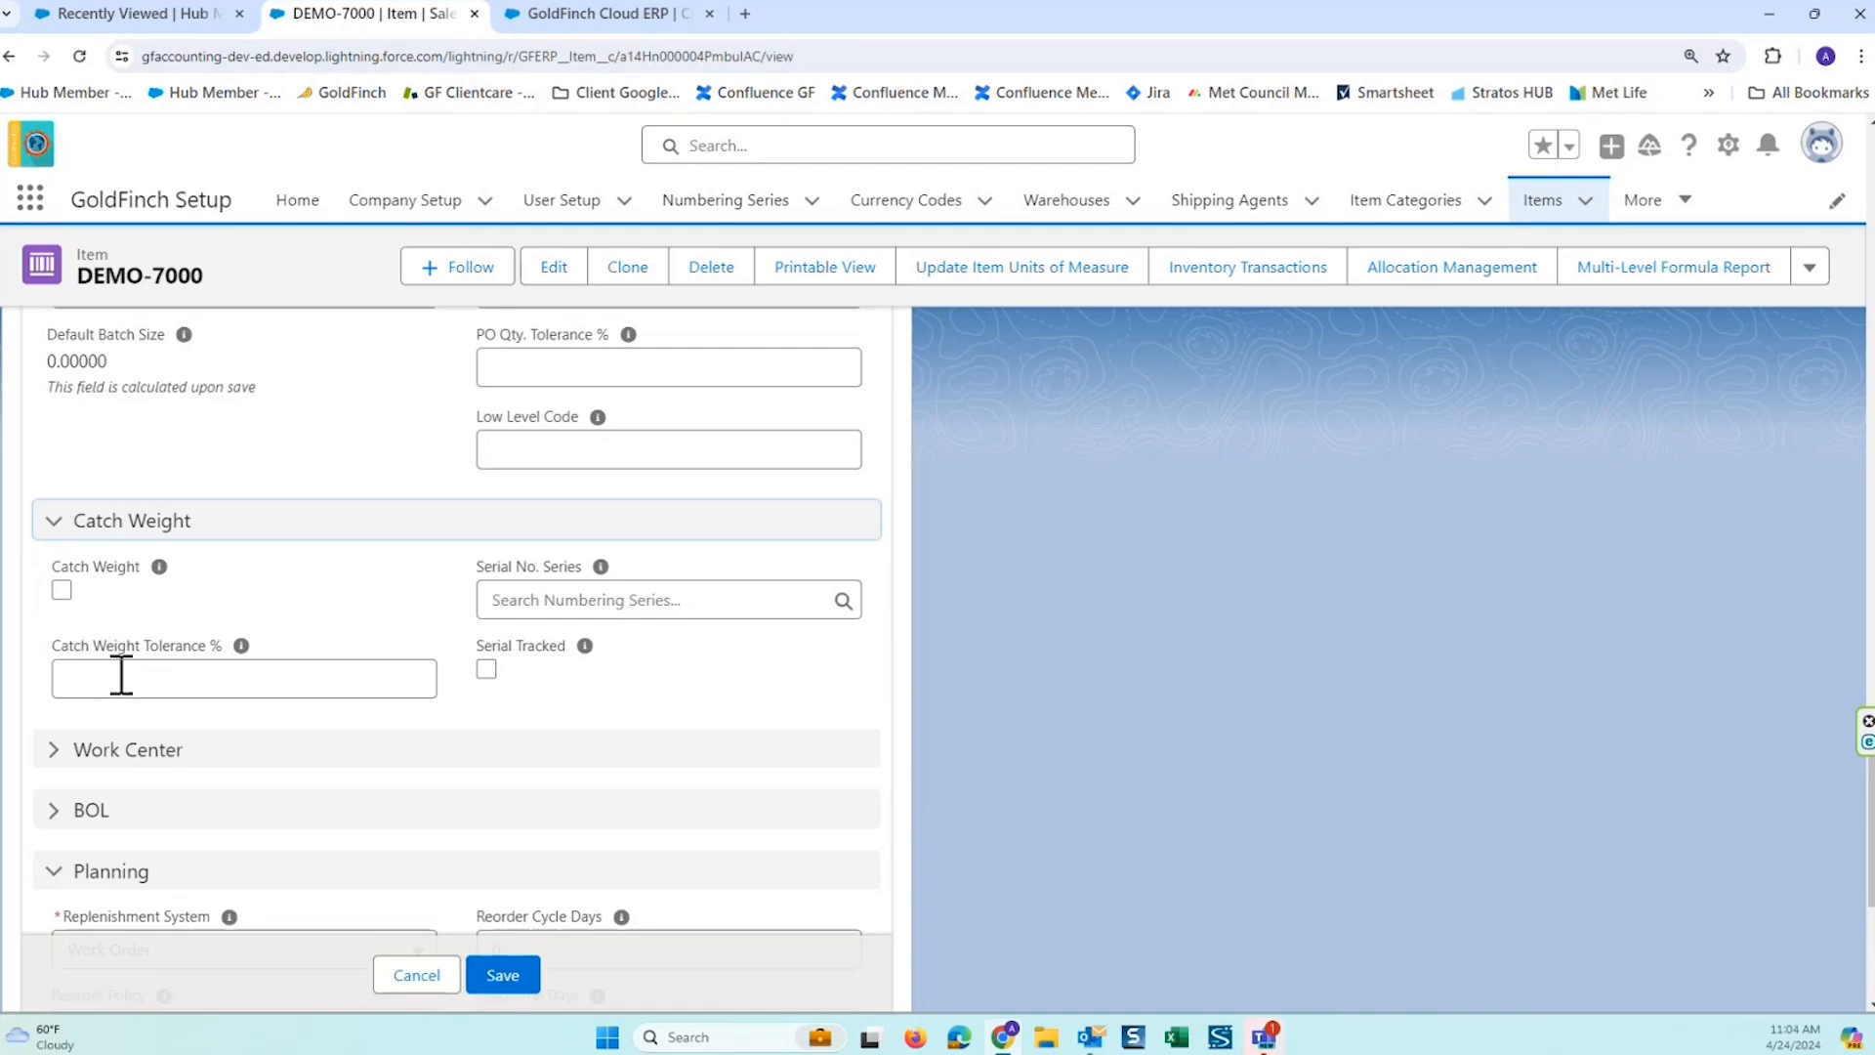
click(127, 750)
scroll(455, 590, down, 4)
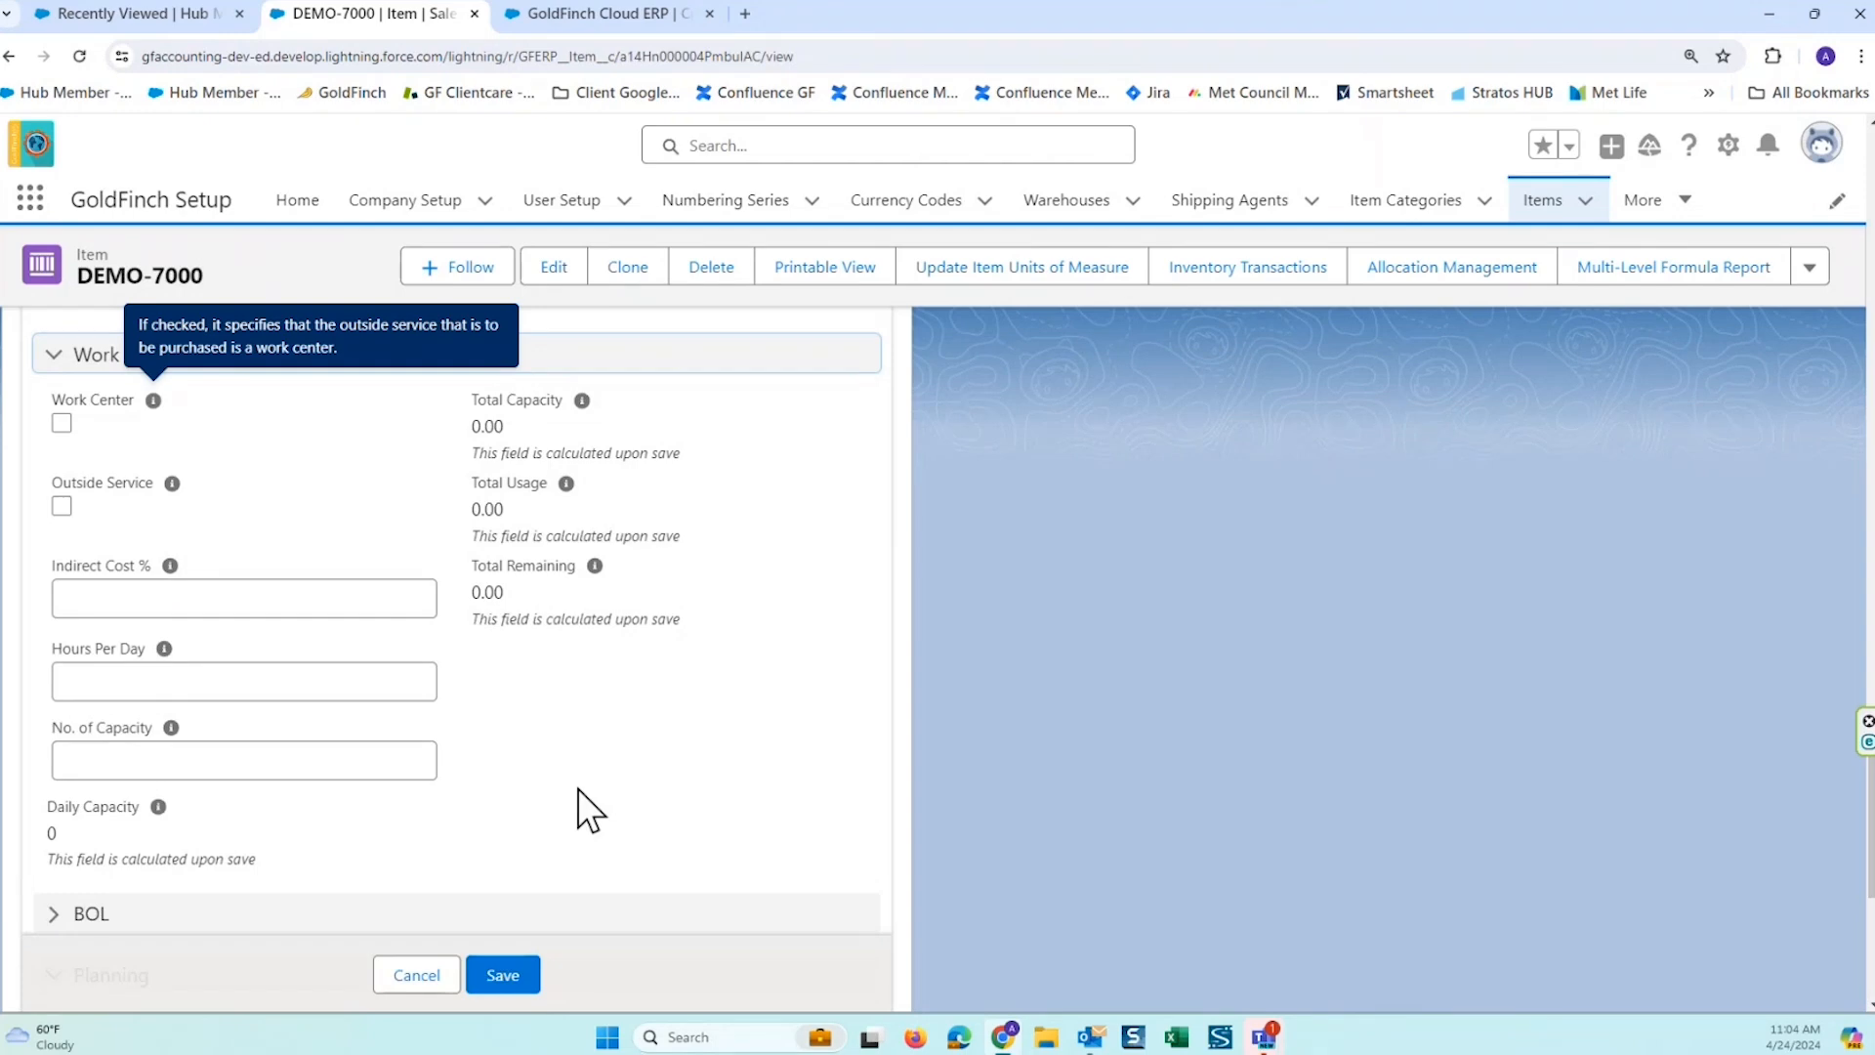
scroll(577, 779, down, 6)
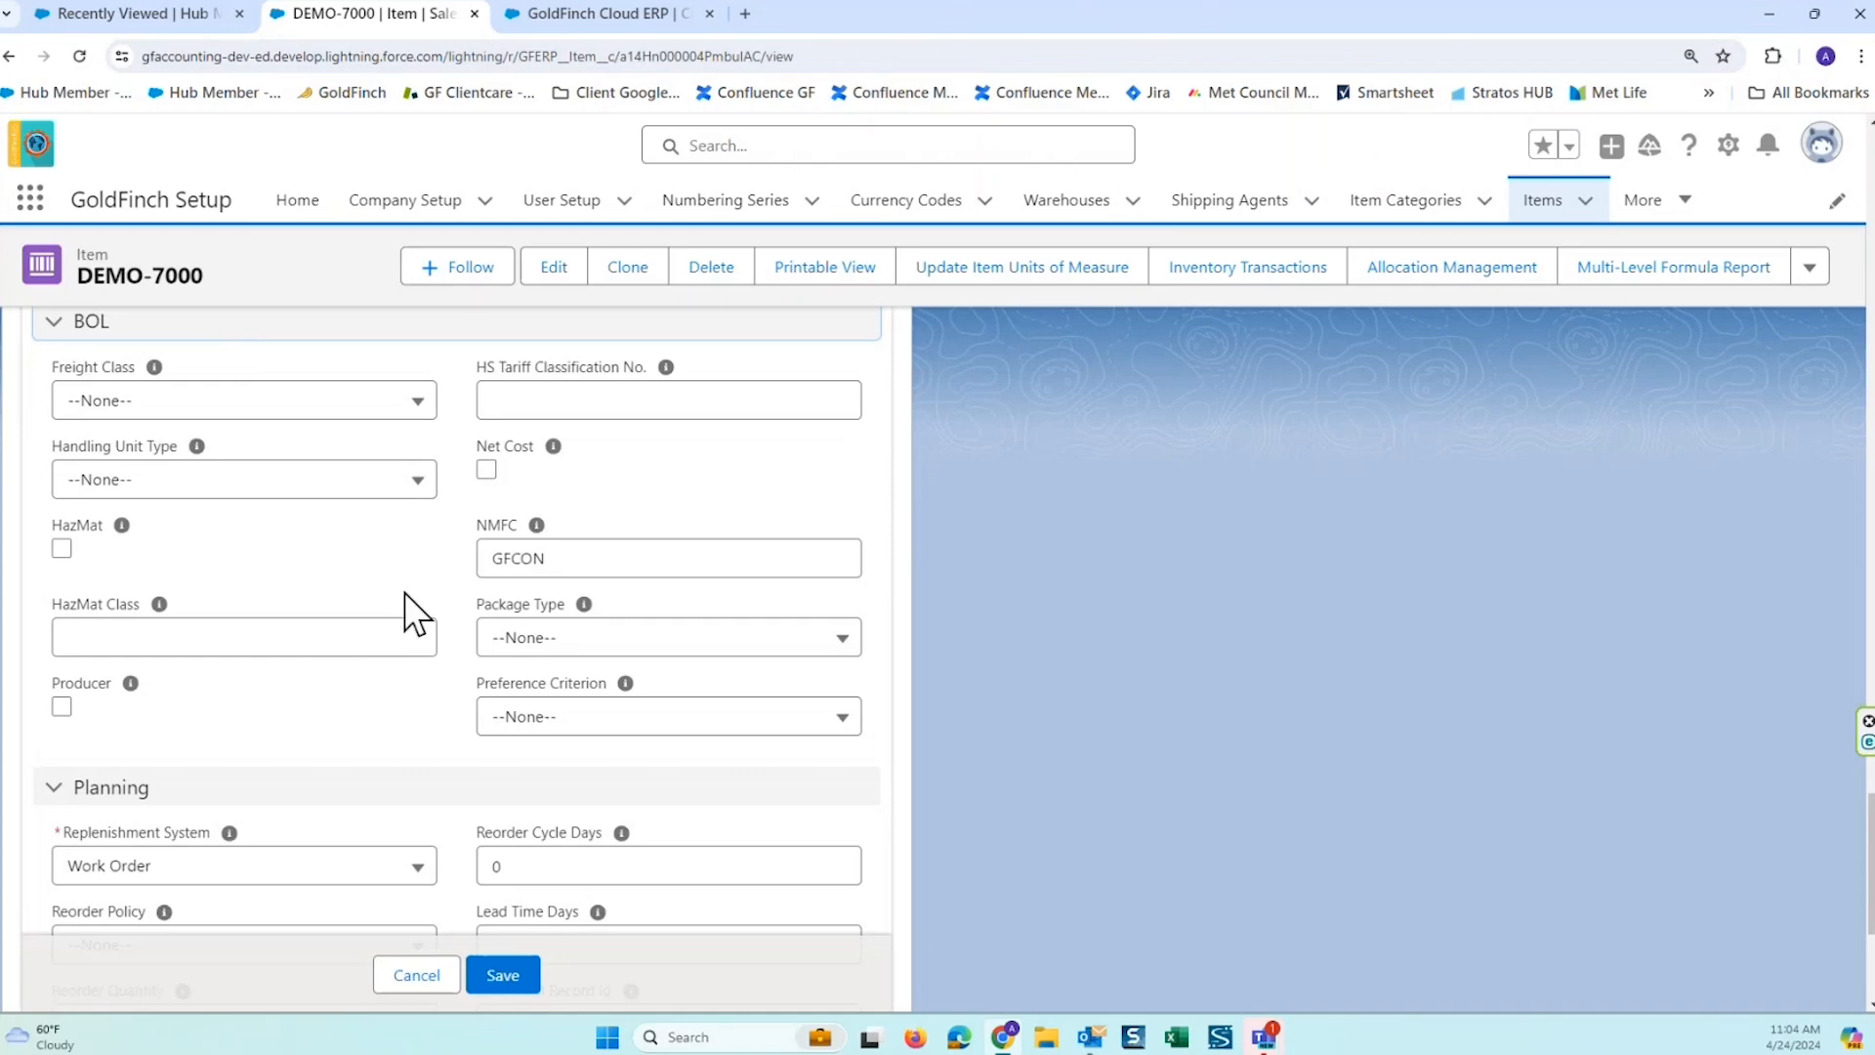
Review DEMO-7000's Planning section and its Replenishment System options, keeping Work Order selected.
scroll(426, 549, down, 4)
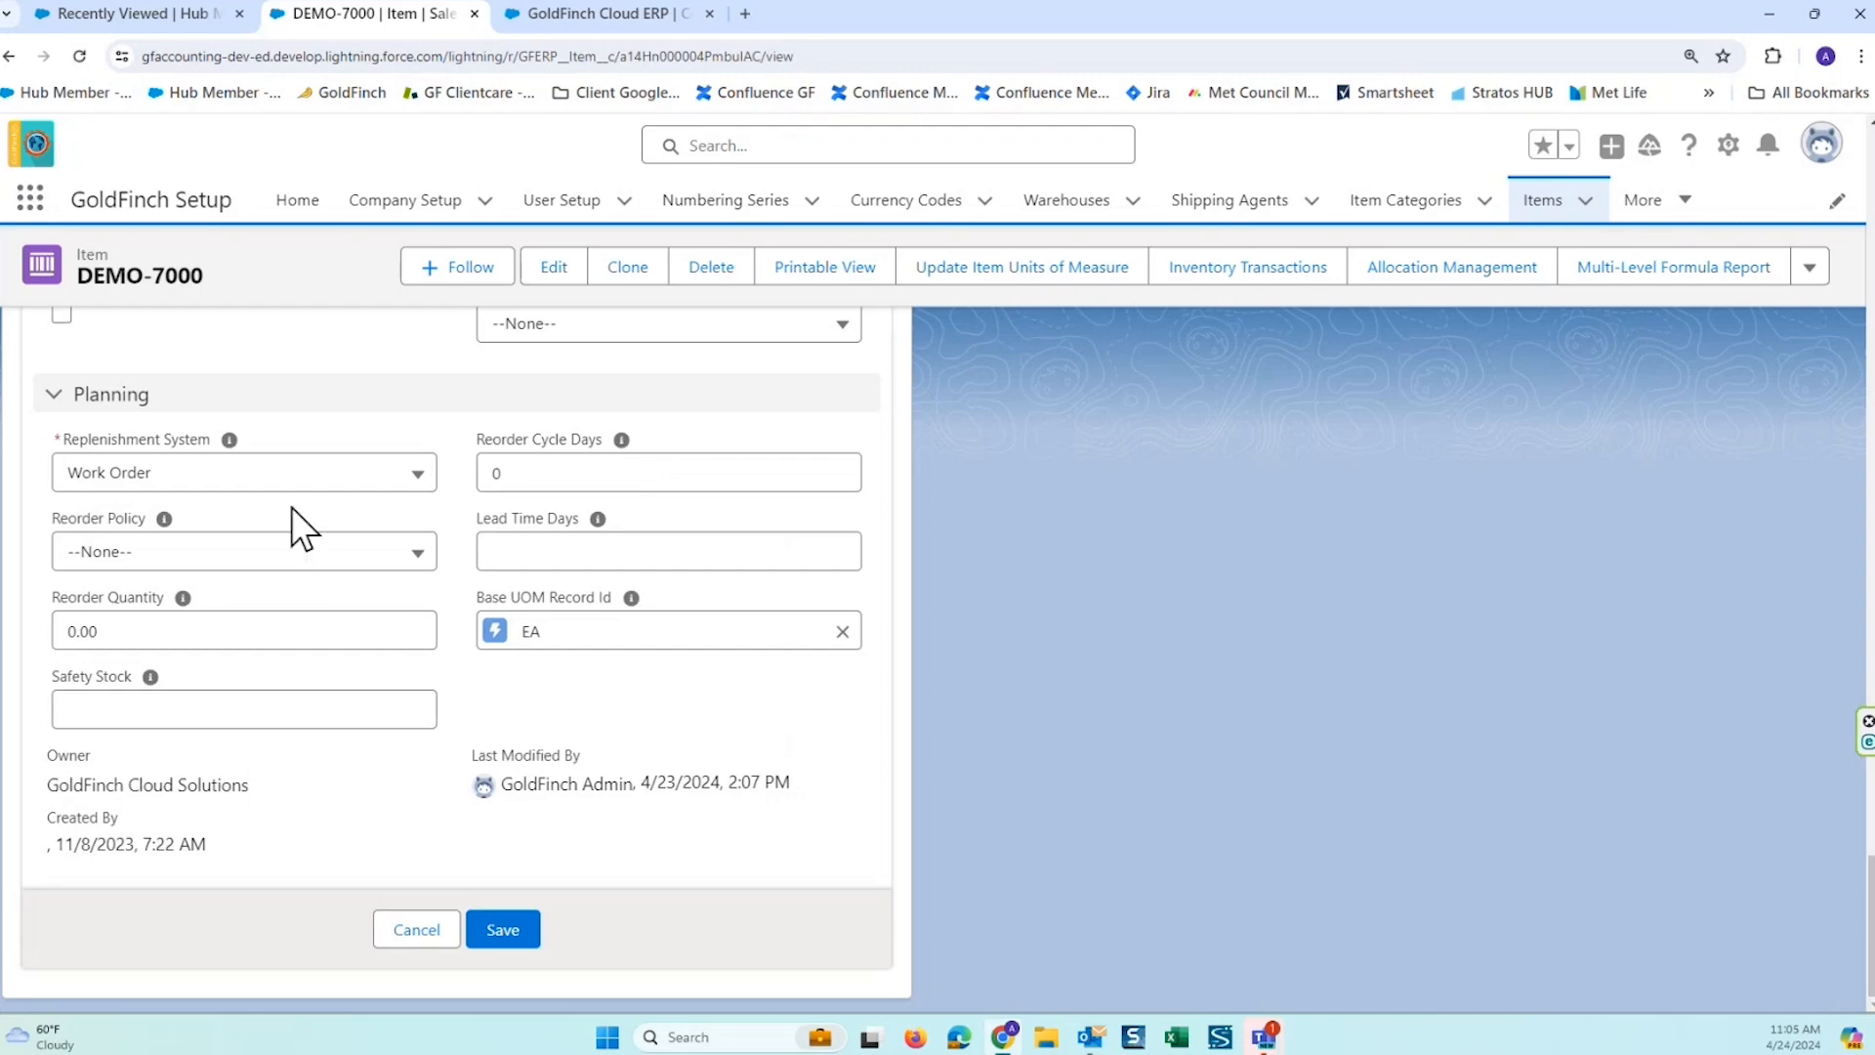
click(296, 474)
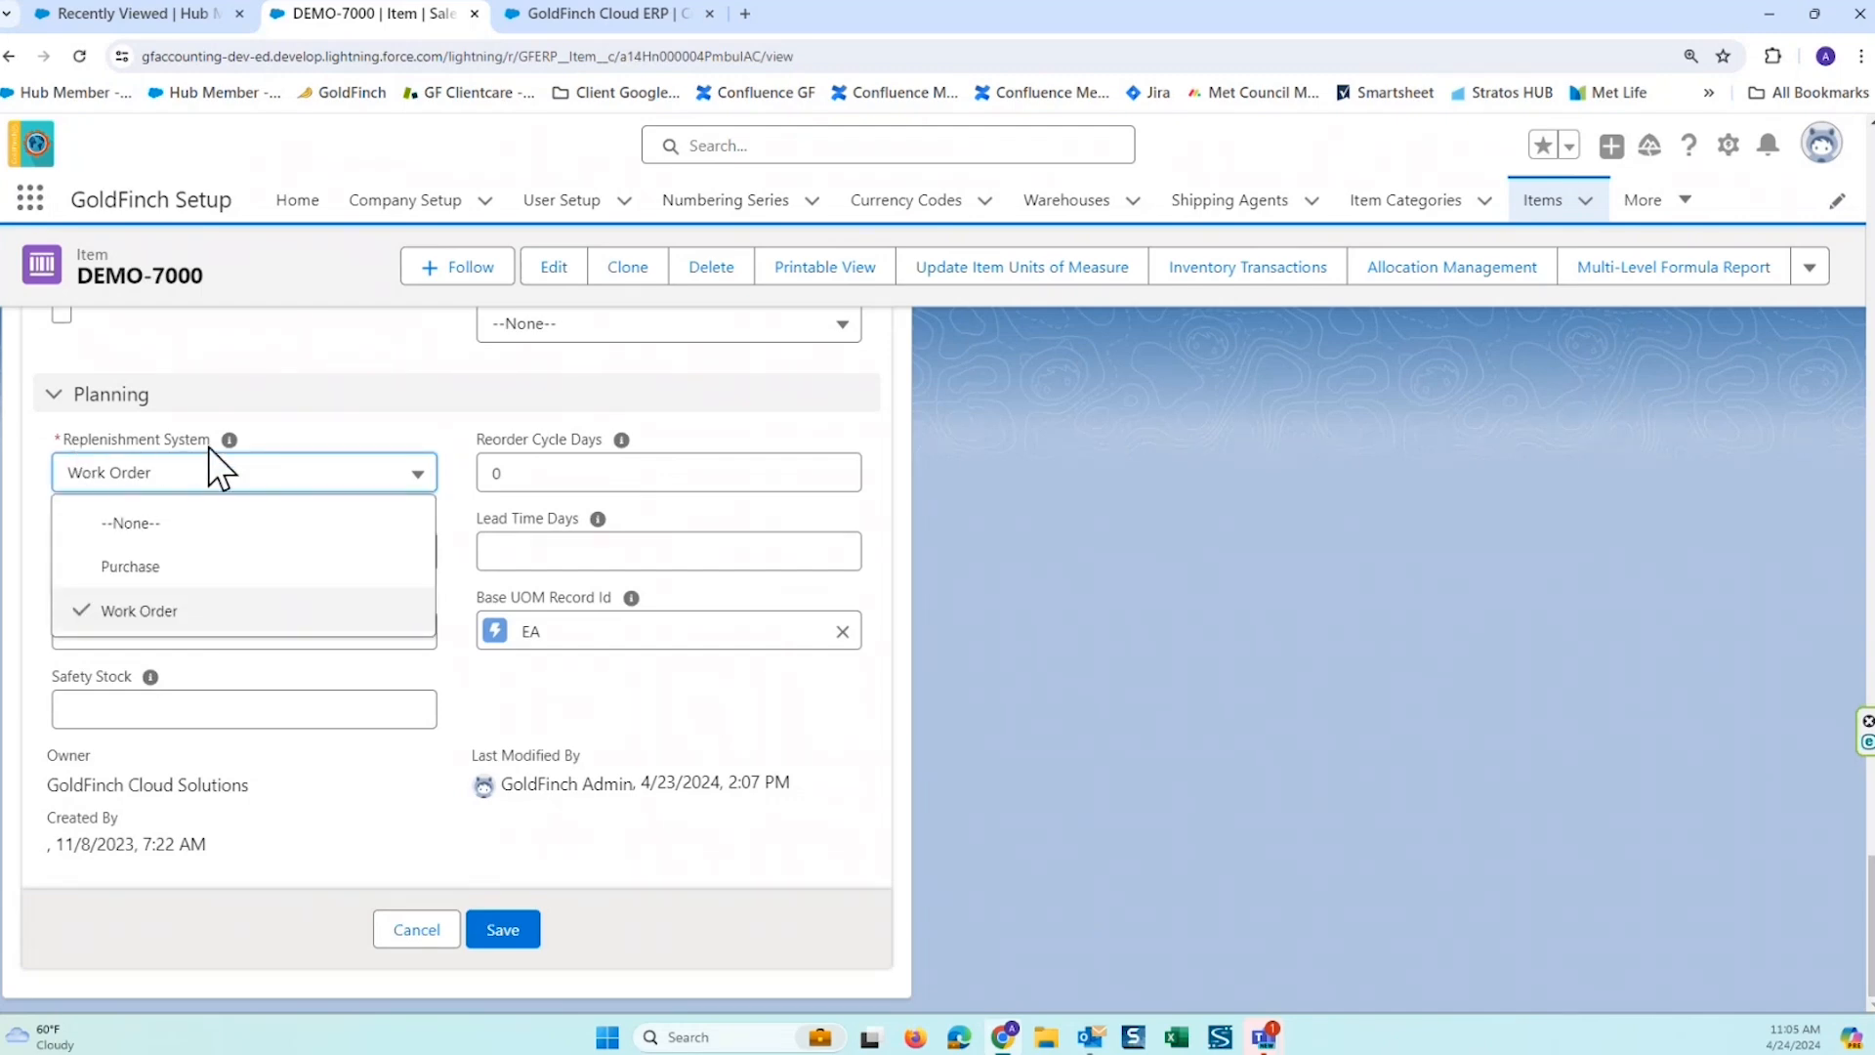
click(157, 609)
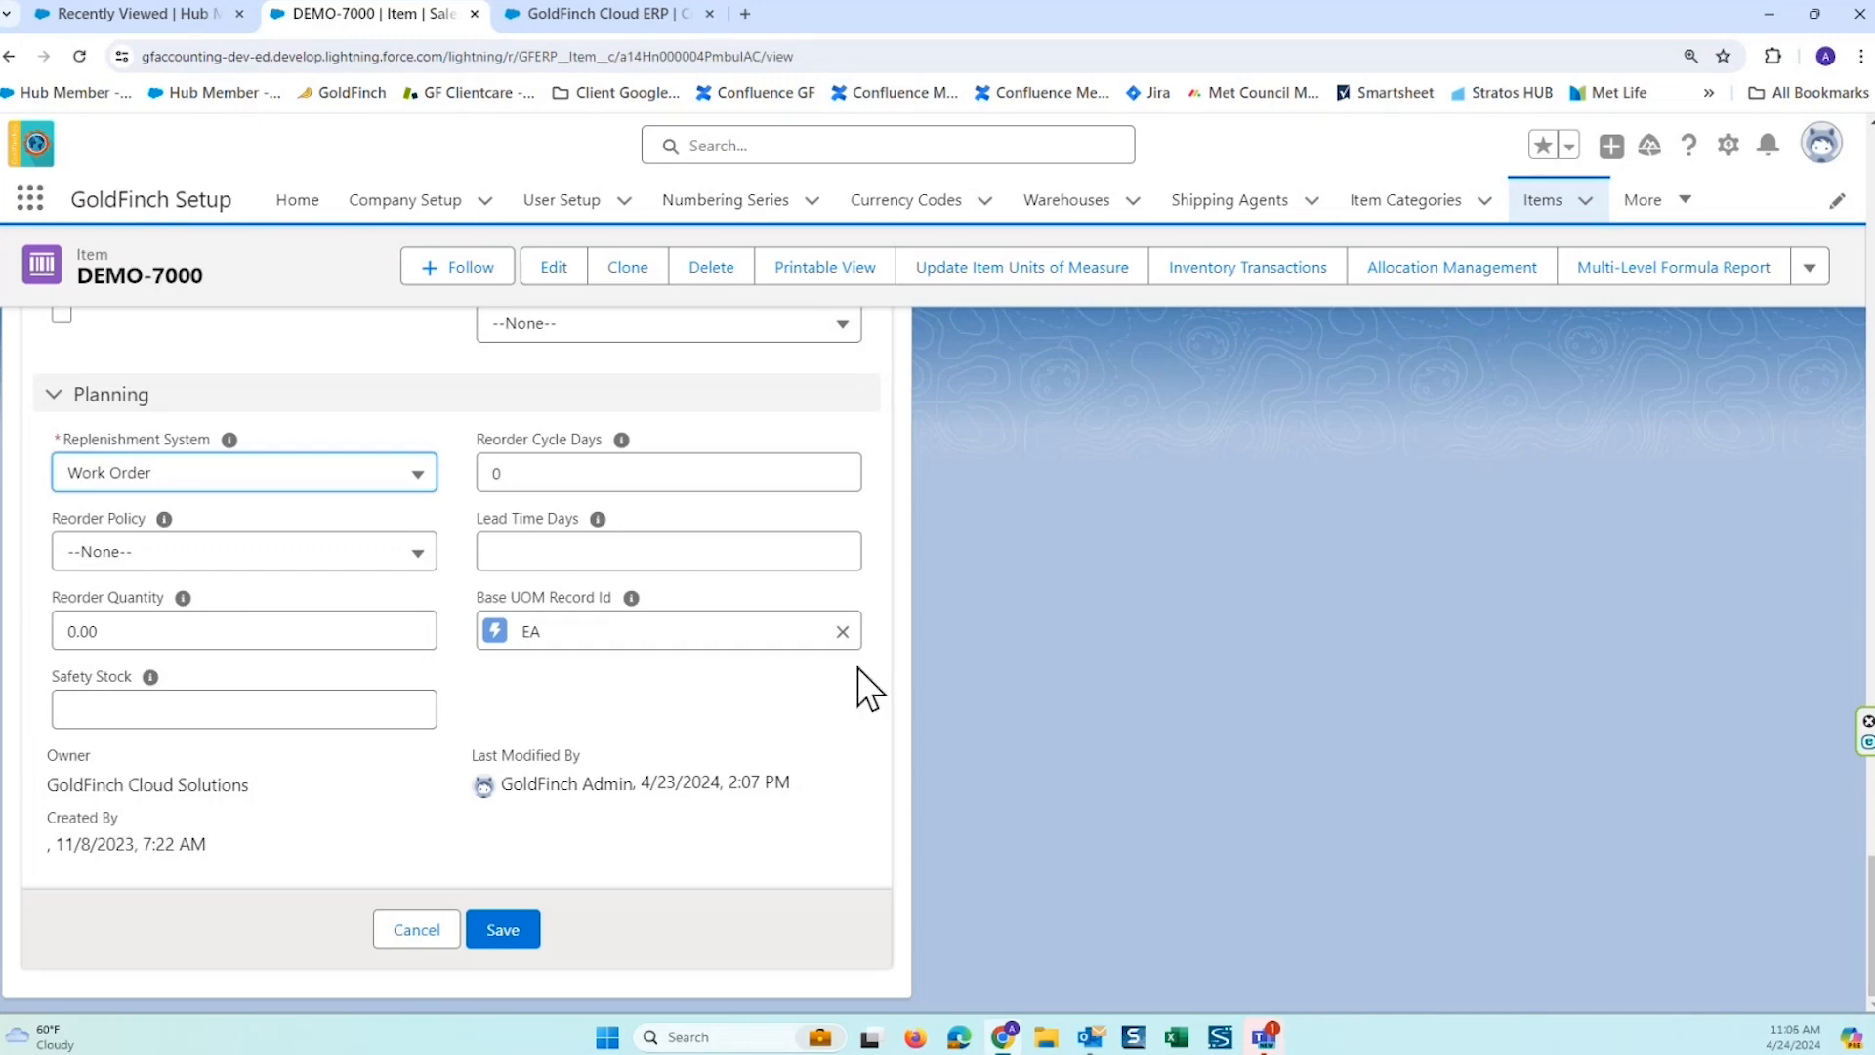
Go back to DEMO-7000's related records and open the full Cross References list without saving the item edits.
scroll(857, 666, up, 8)
scroll(859, 608, up, 10)
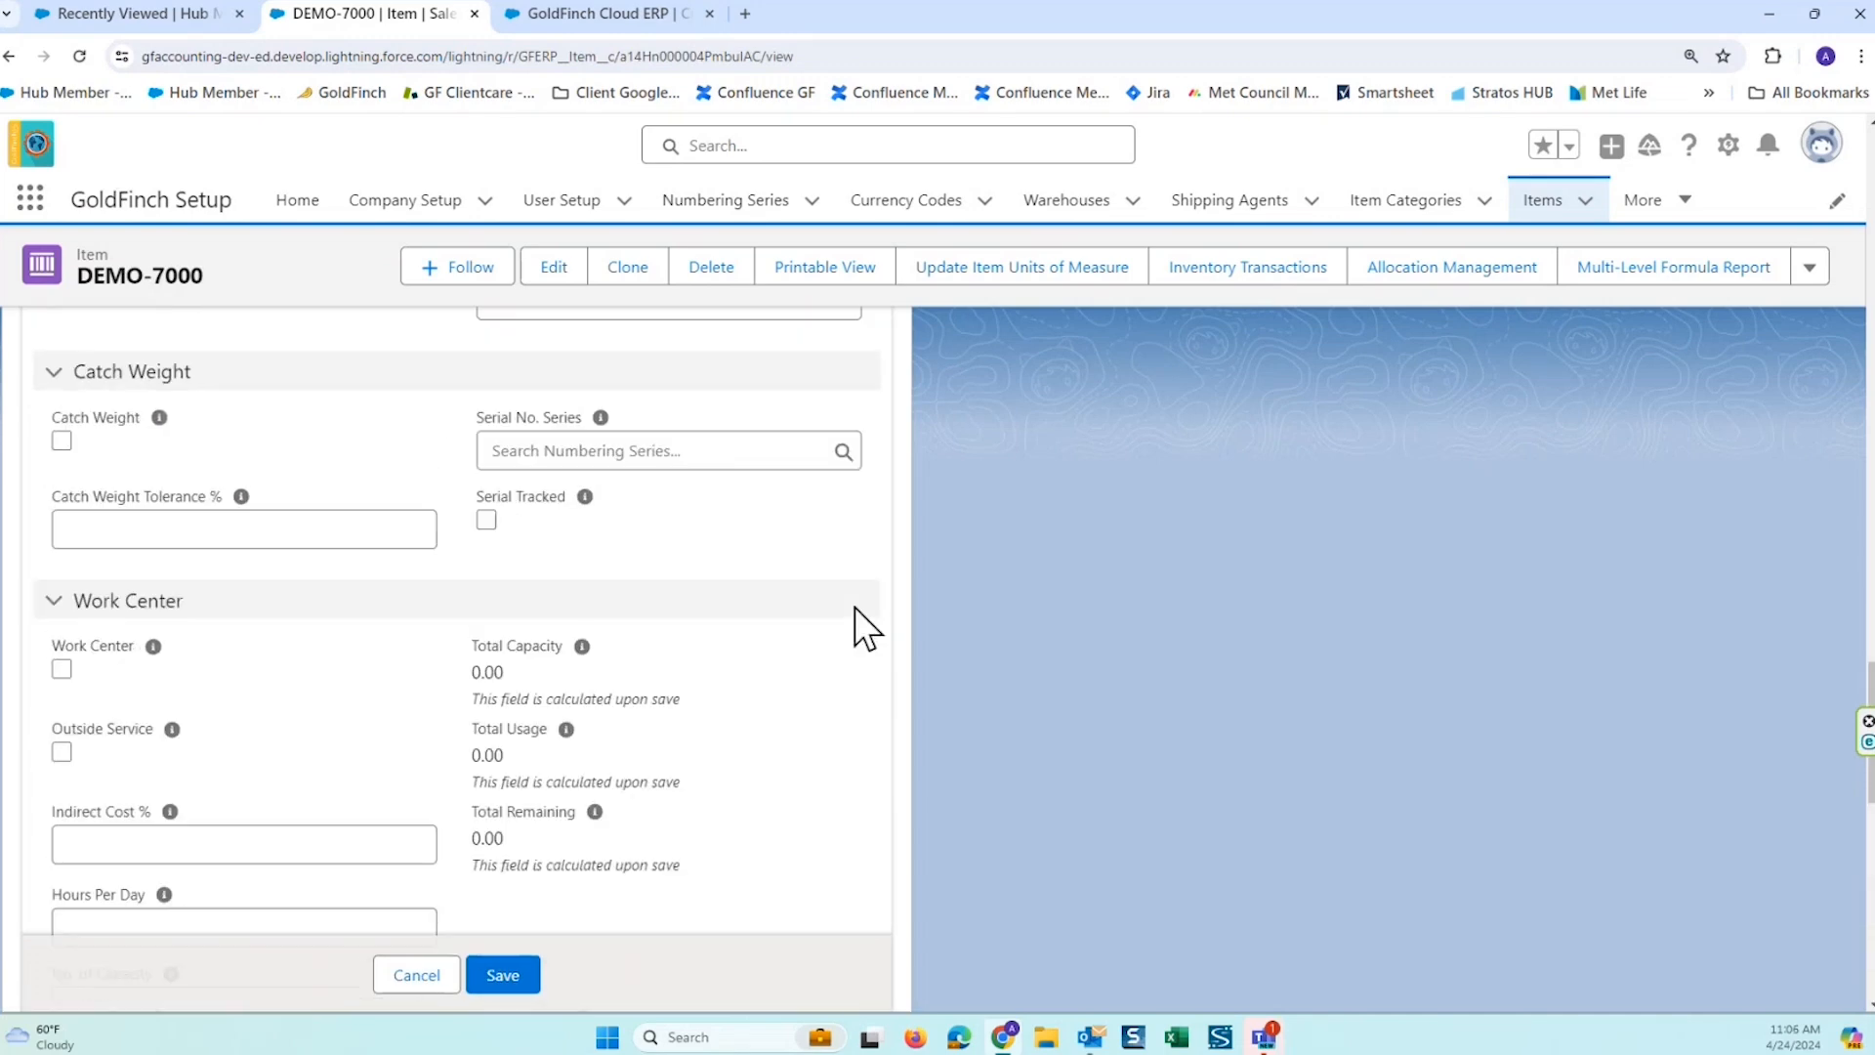
scroll(858, 607, up, 10)
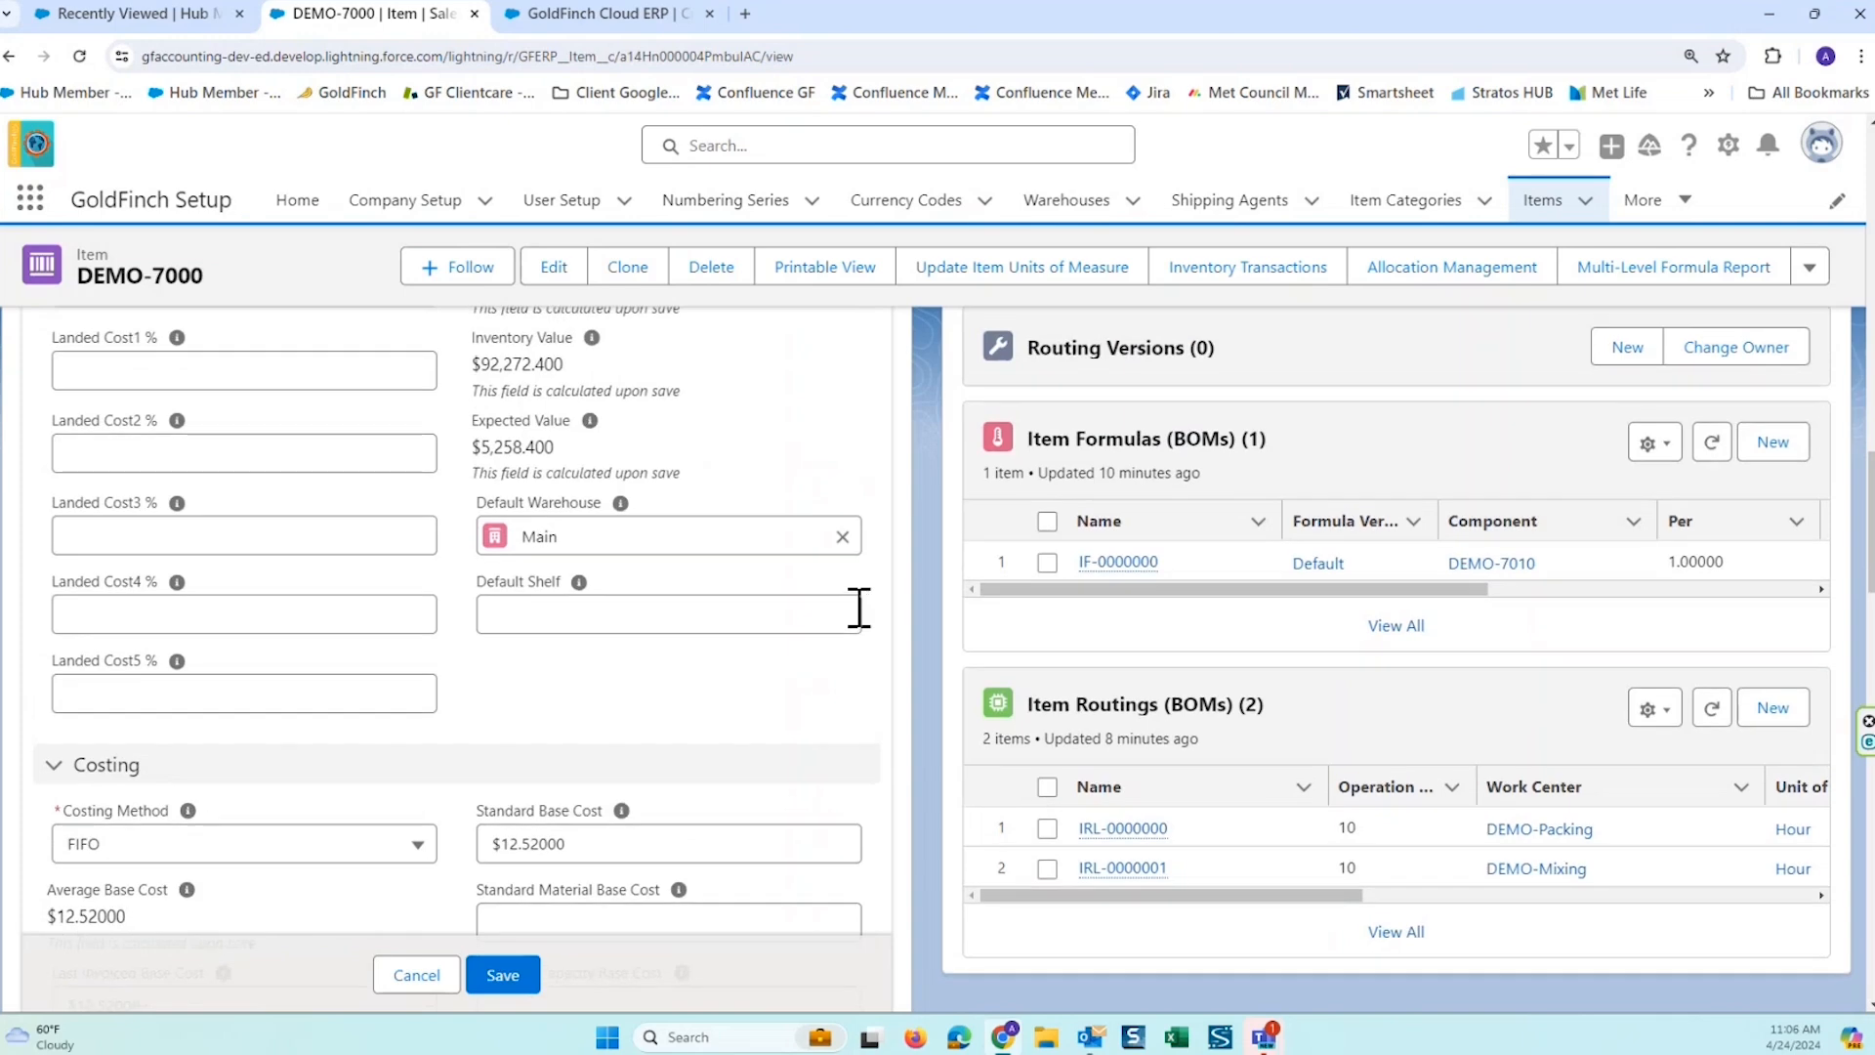
scroll(863, 628, up, 10)
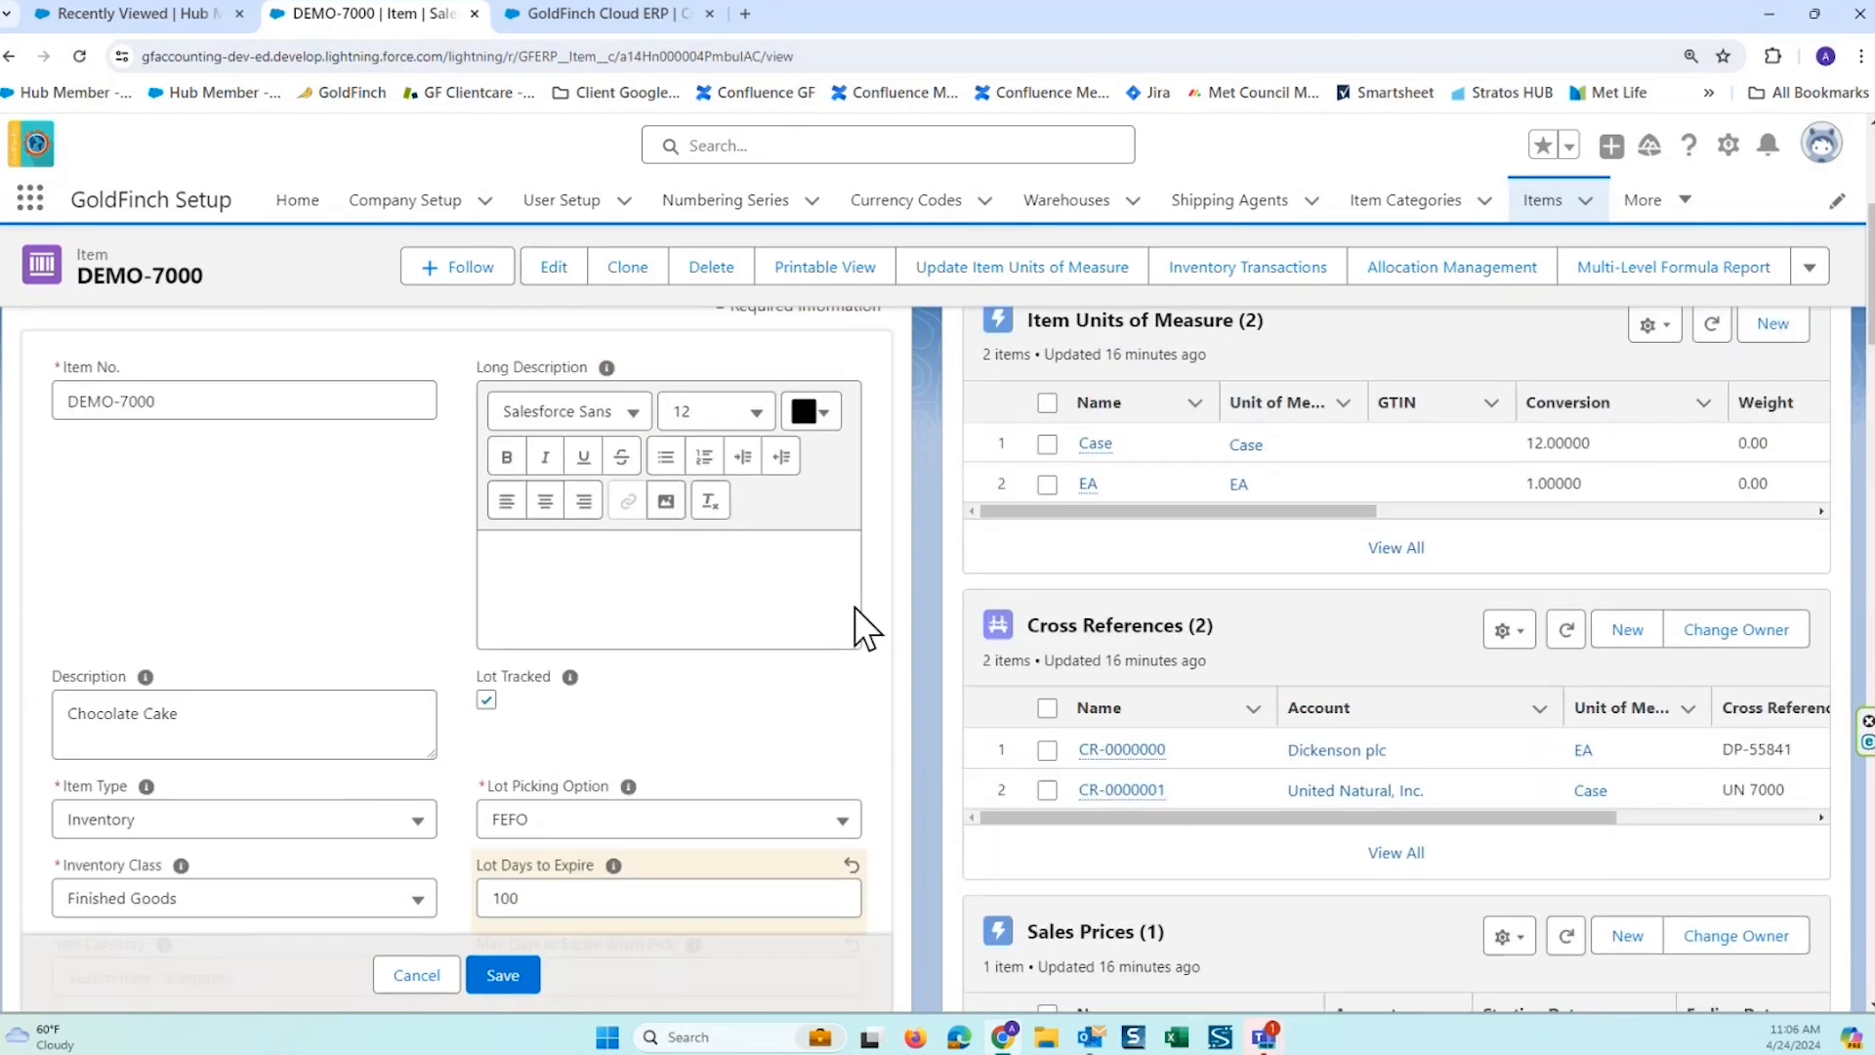
scroll(858, 607, up, 5)
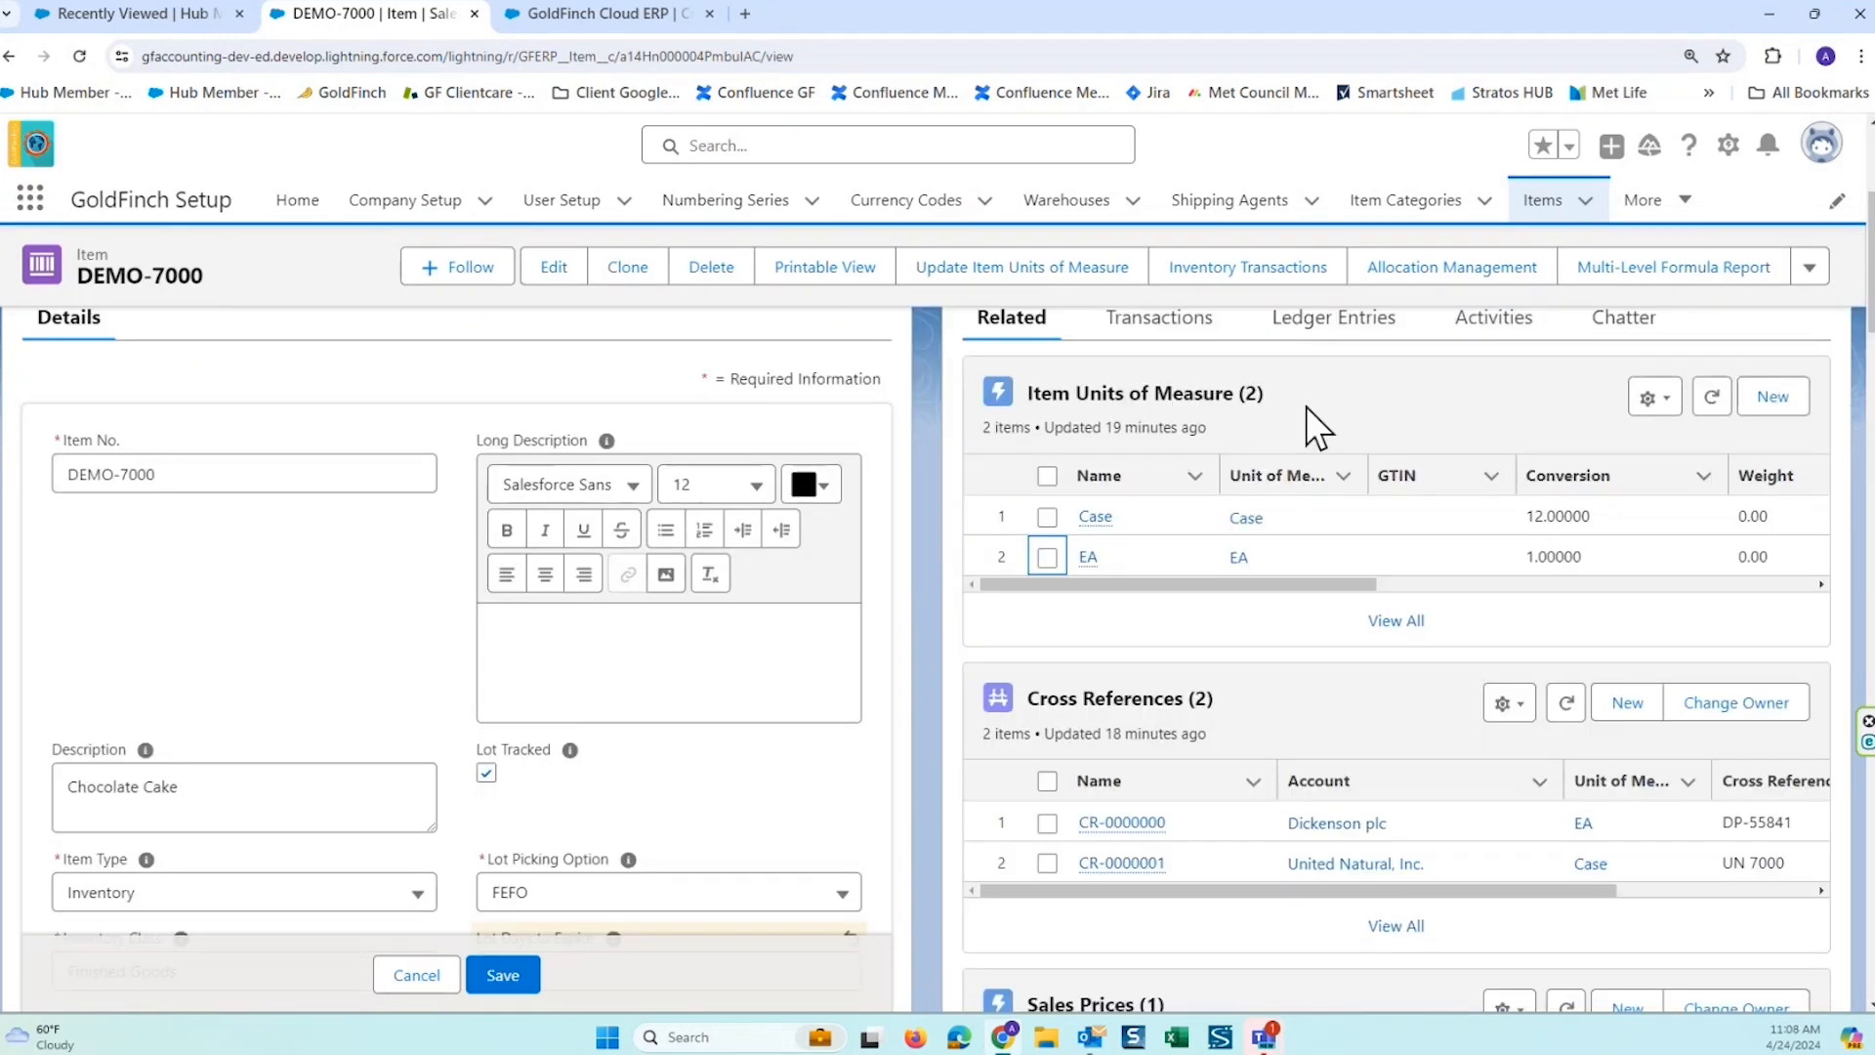
scroll(1276, 430, down, 3)
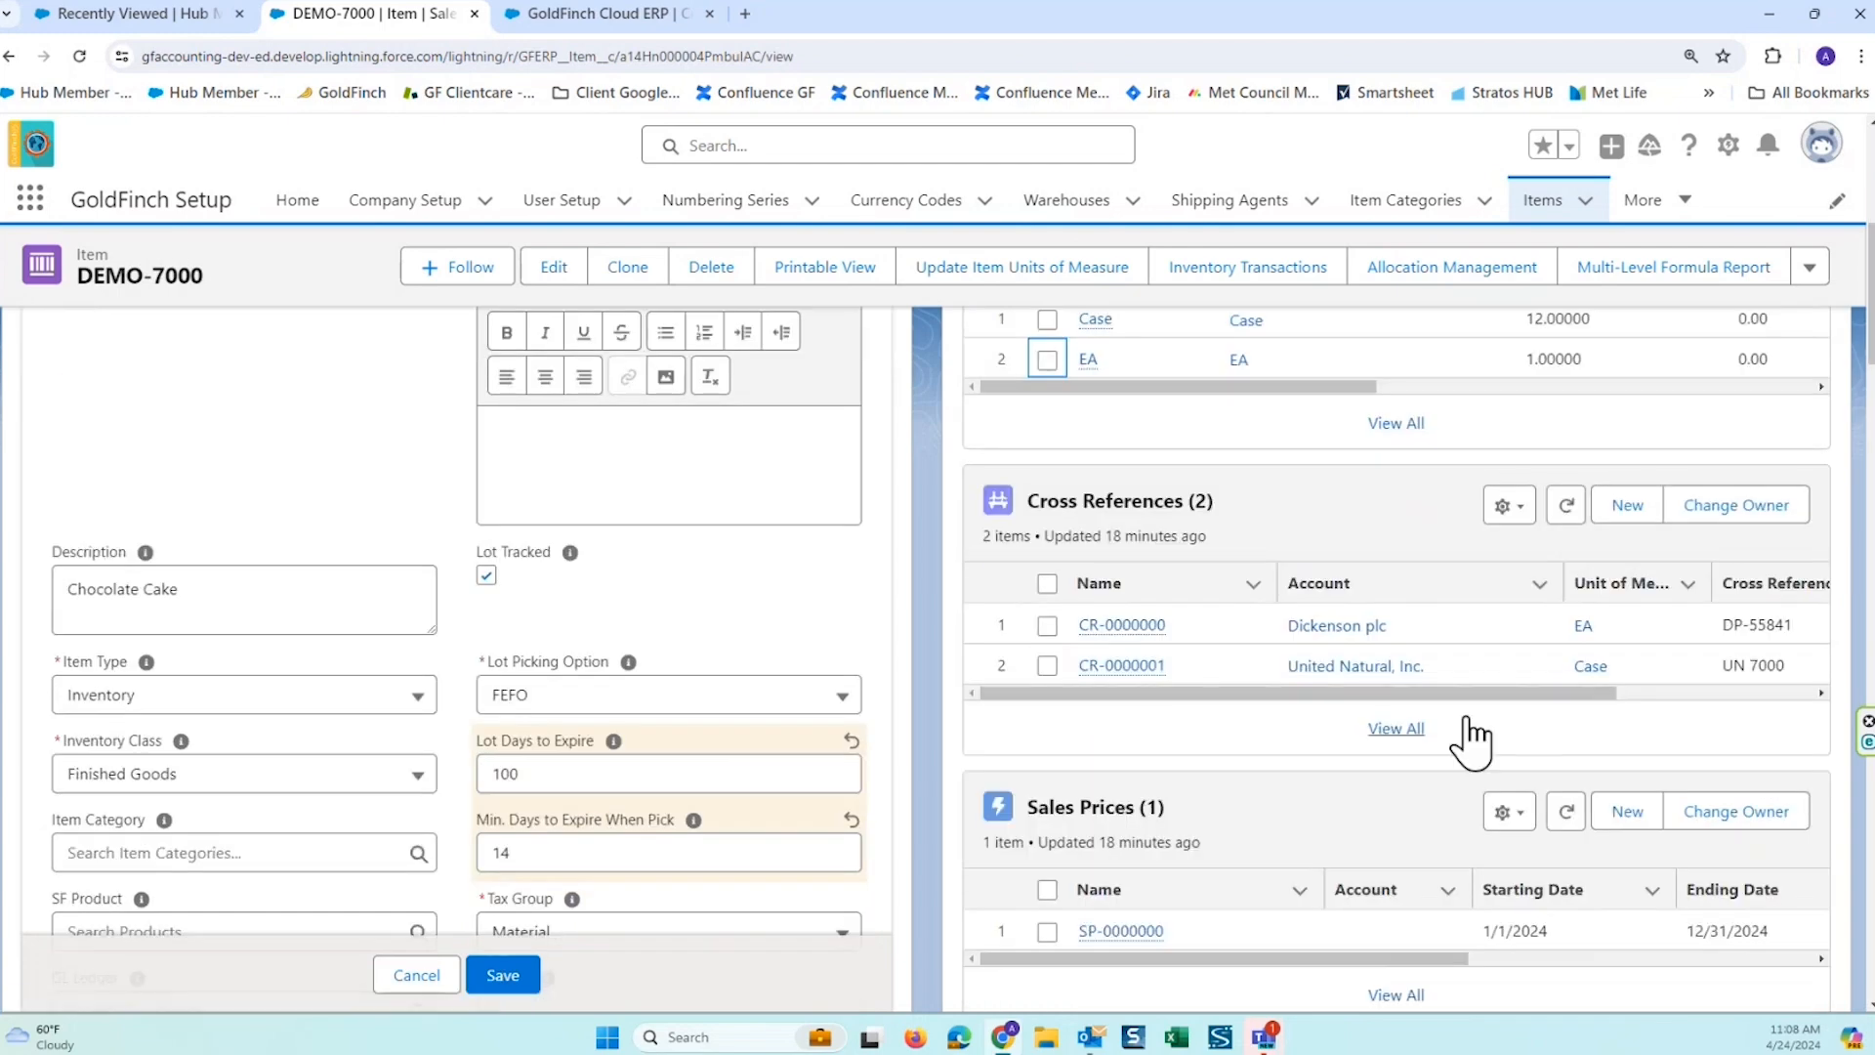
click(1397, 733)
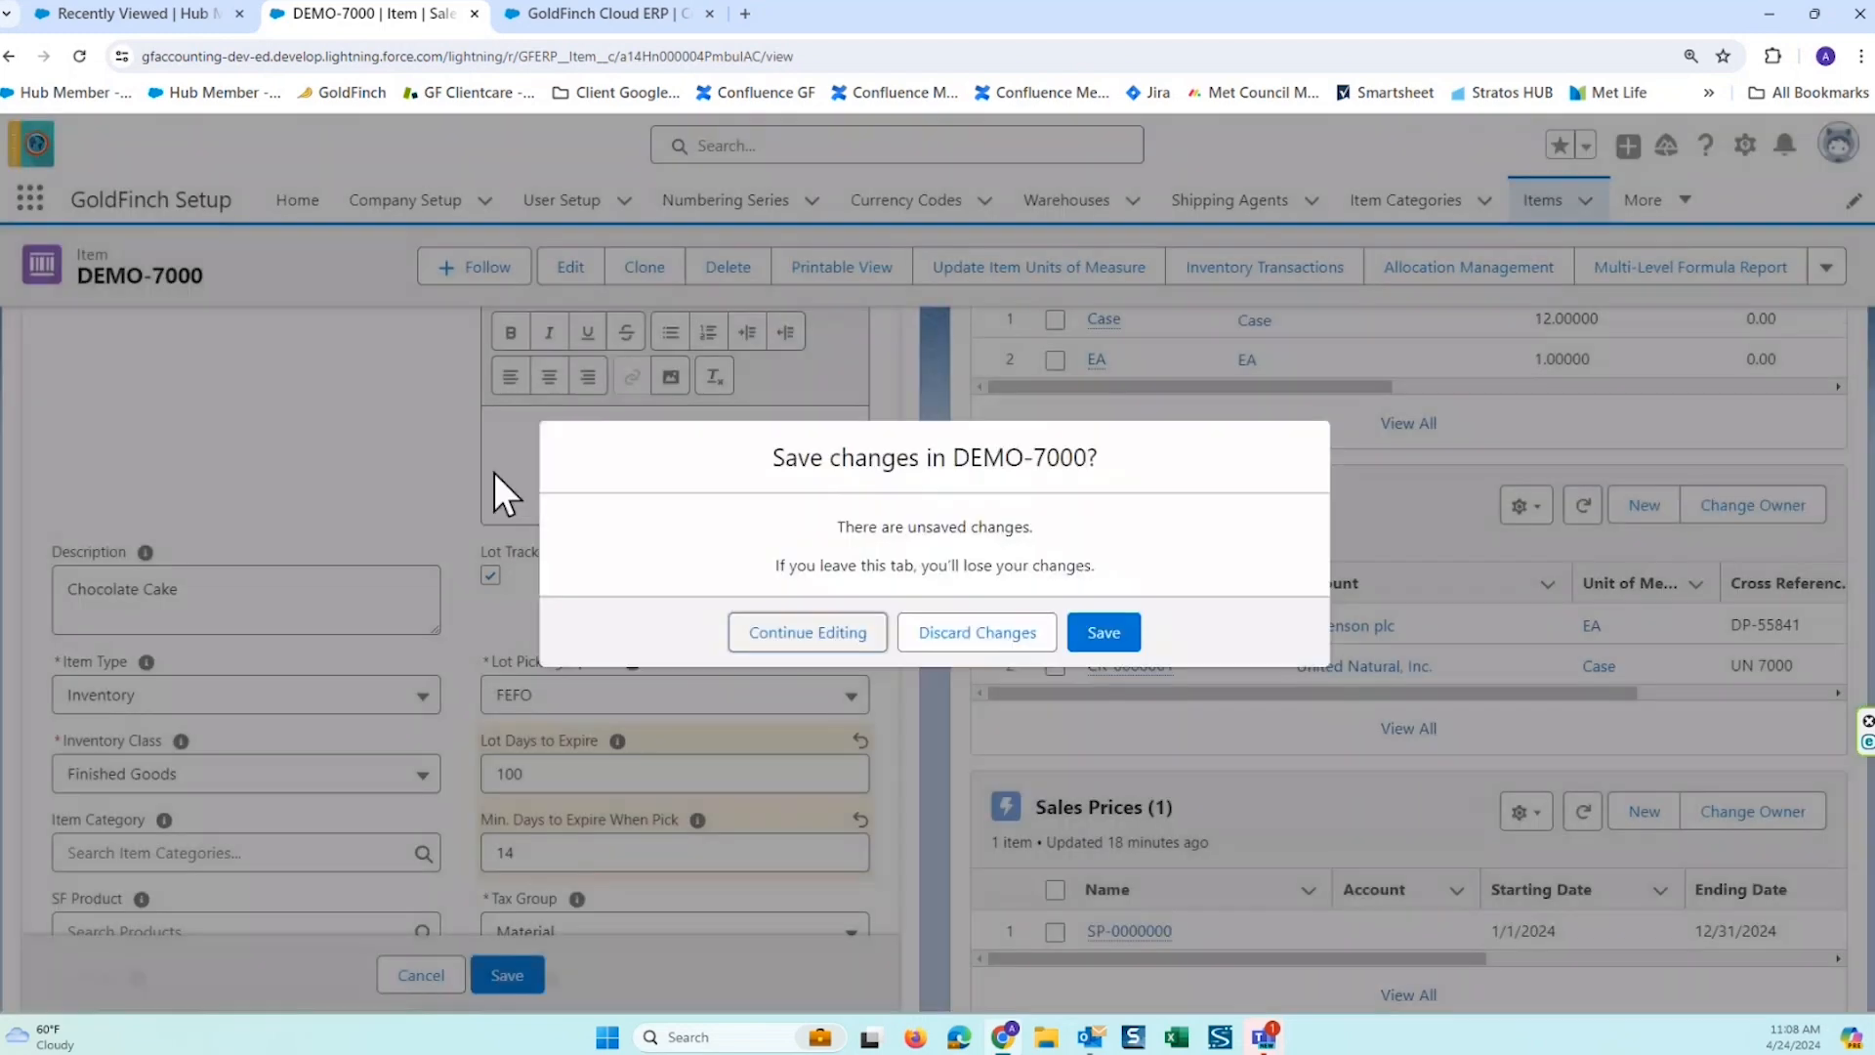
click(819, 637)
click(1377, 733)
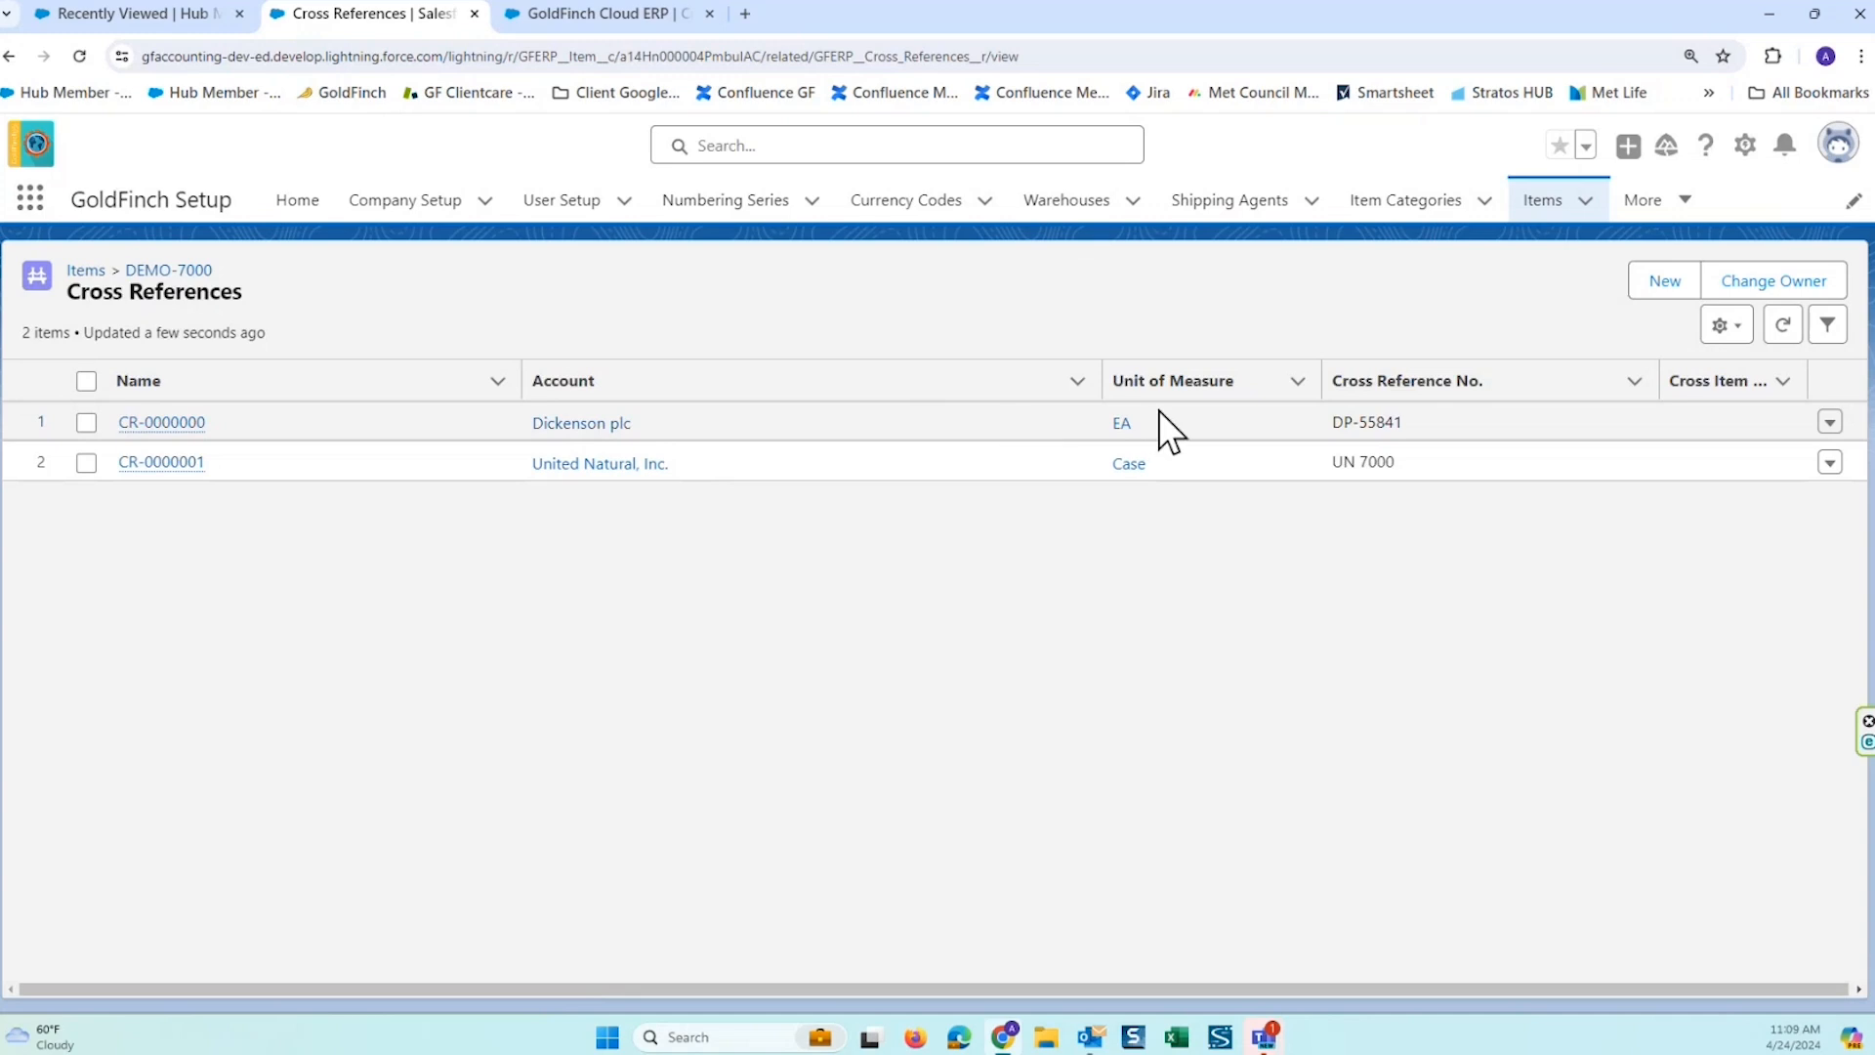
Examine the cross reference numbers recorded for the Dickenson plc and United Natural, Inc. accounts.
drag(1416, 419, 1331, 421)
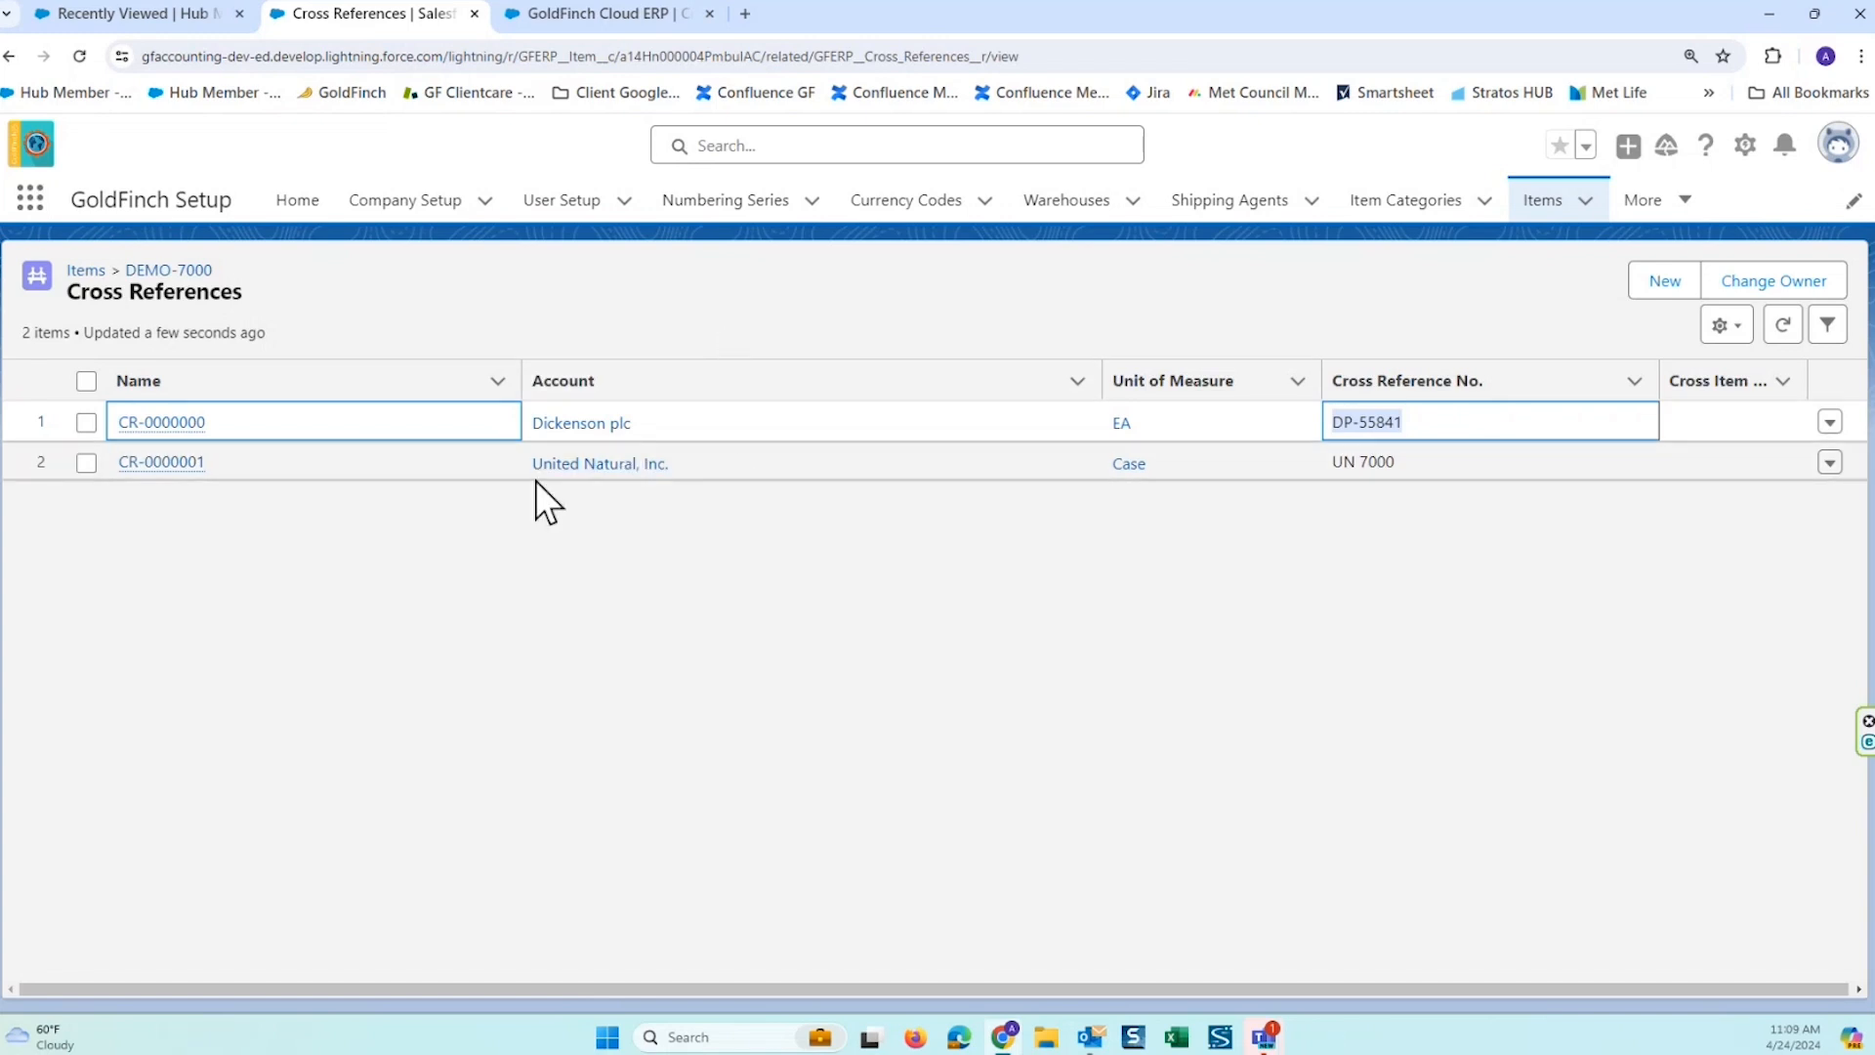
drag(709, 463, 514, 479)
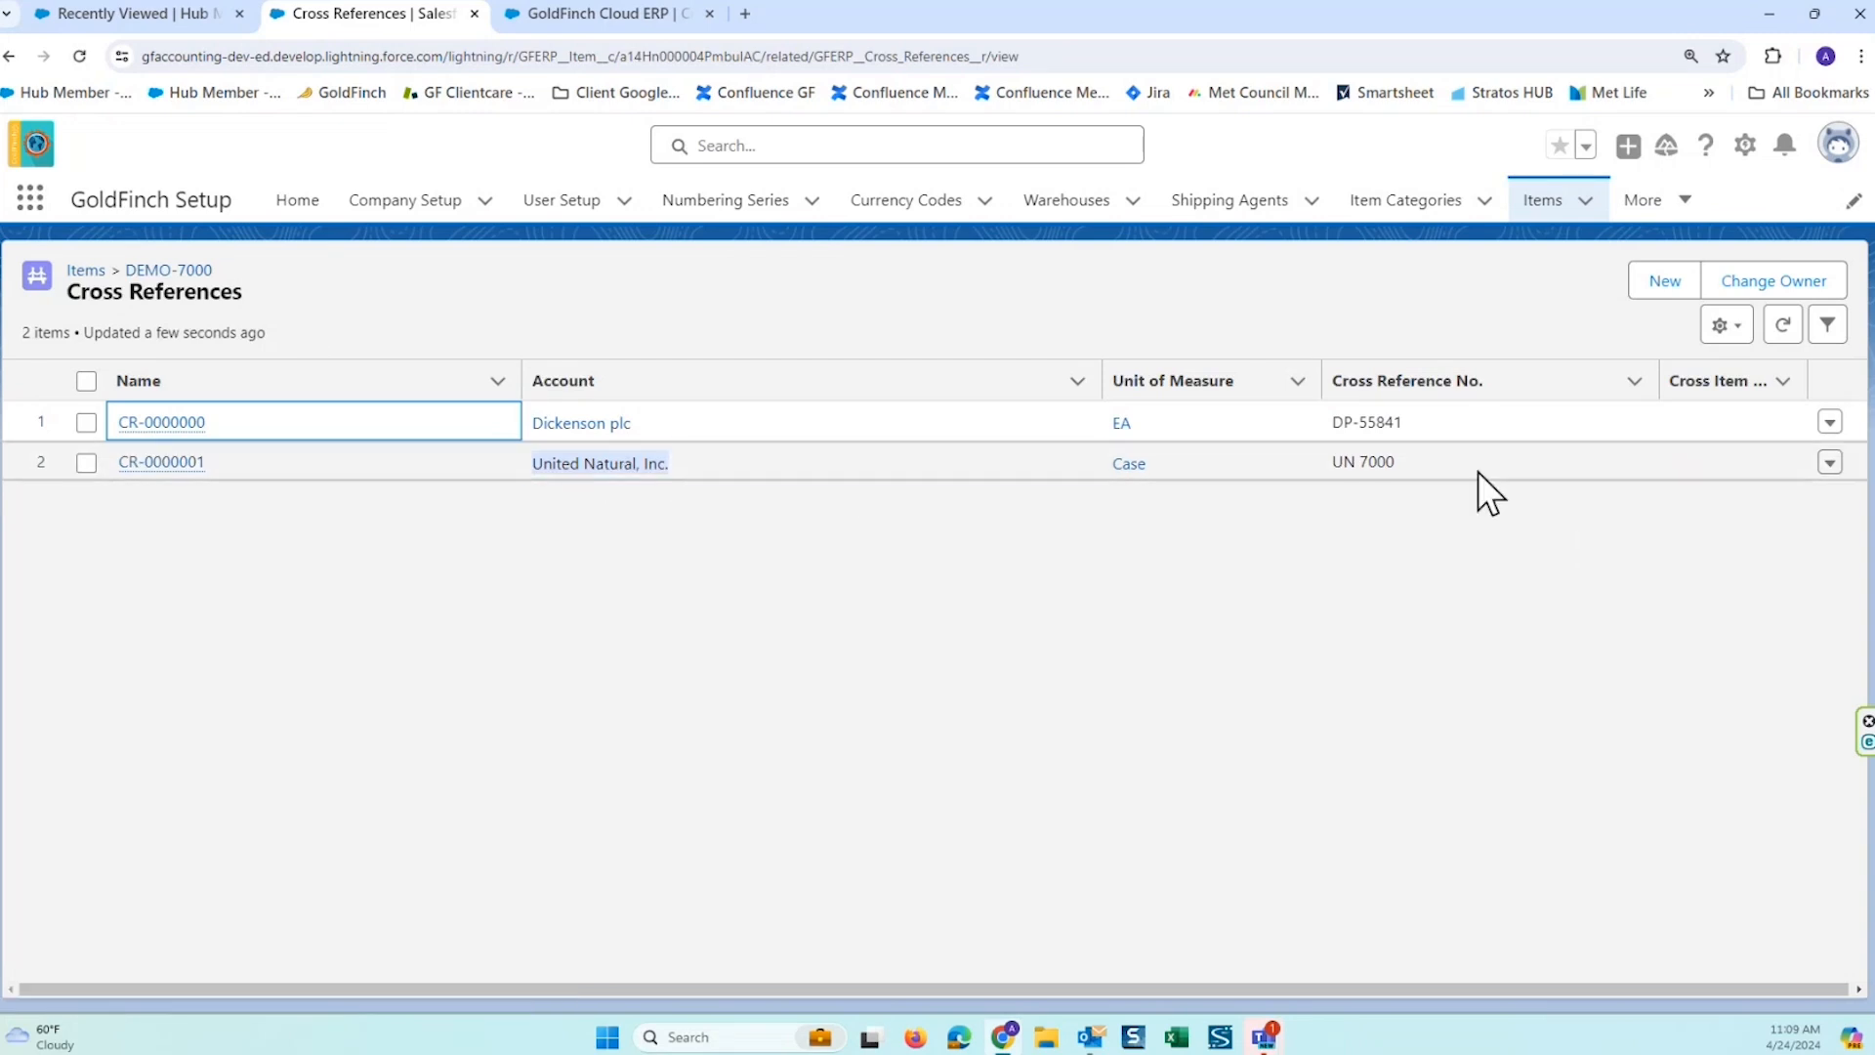
click(1444, 464)
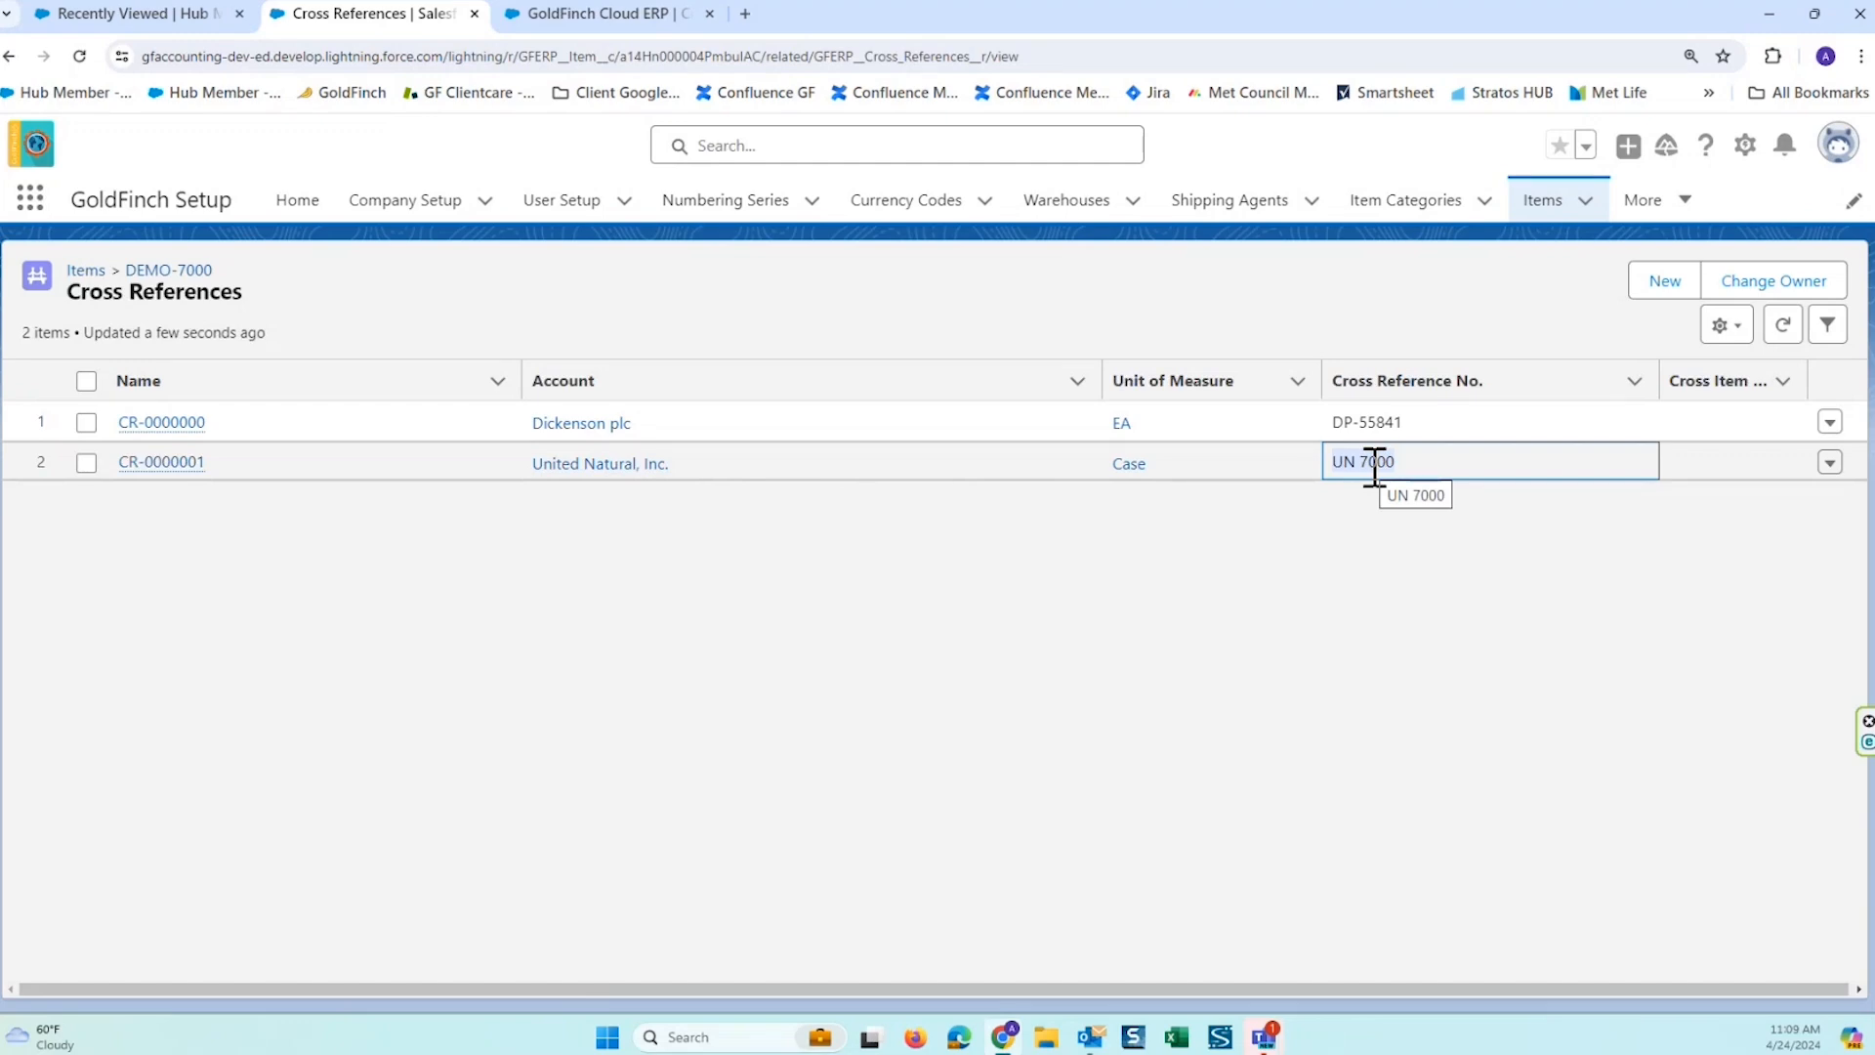
Return to DEMO-7000 and review its Sales Prices related list against the Standard Base Price in the Costing section.
click(164, 273)
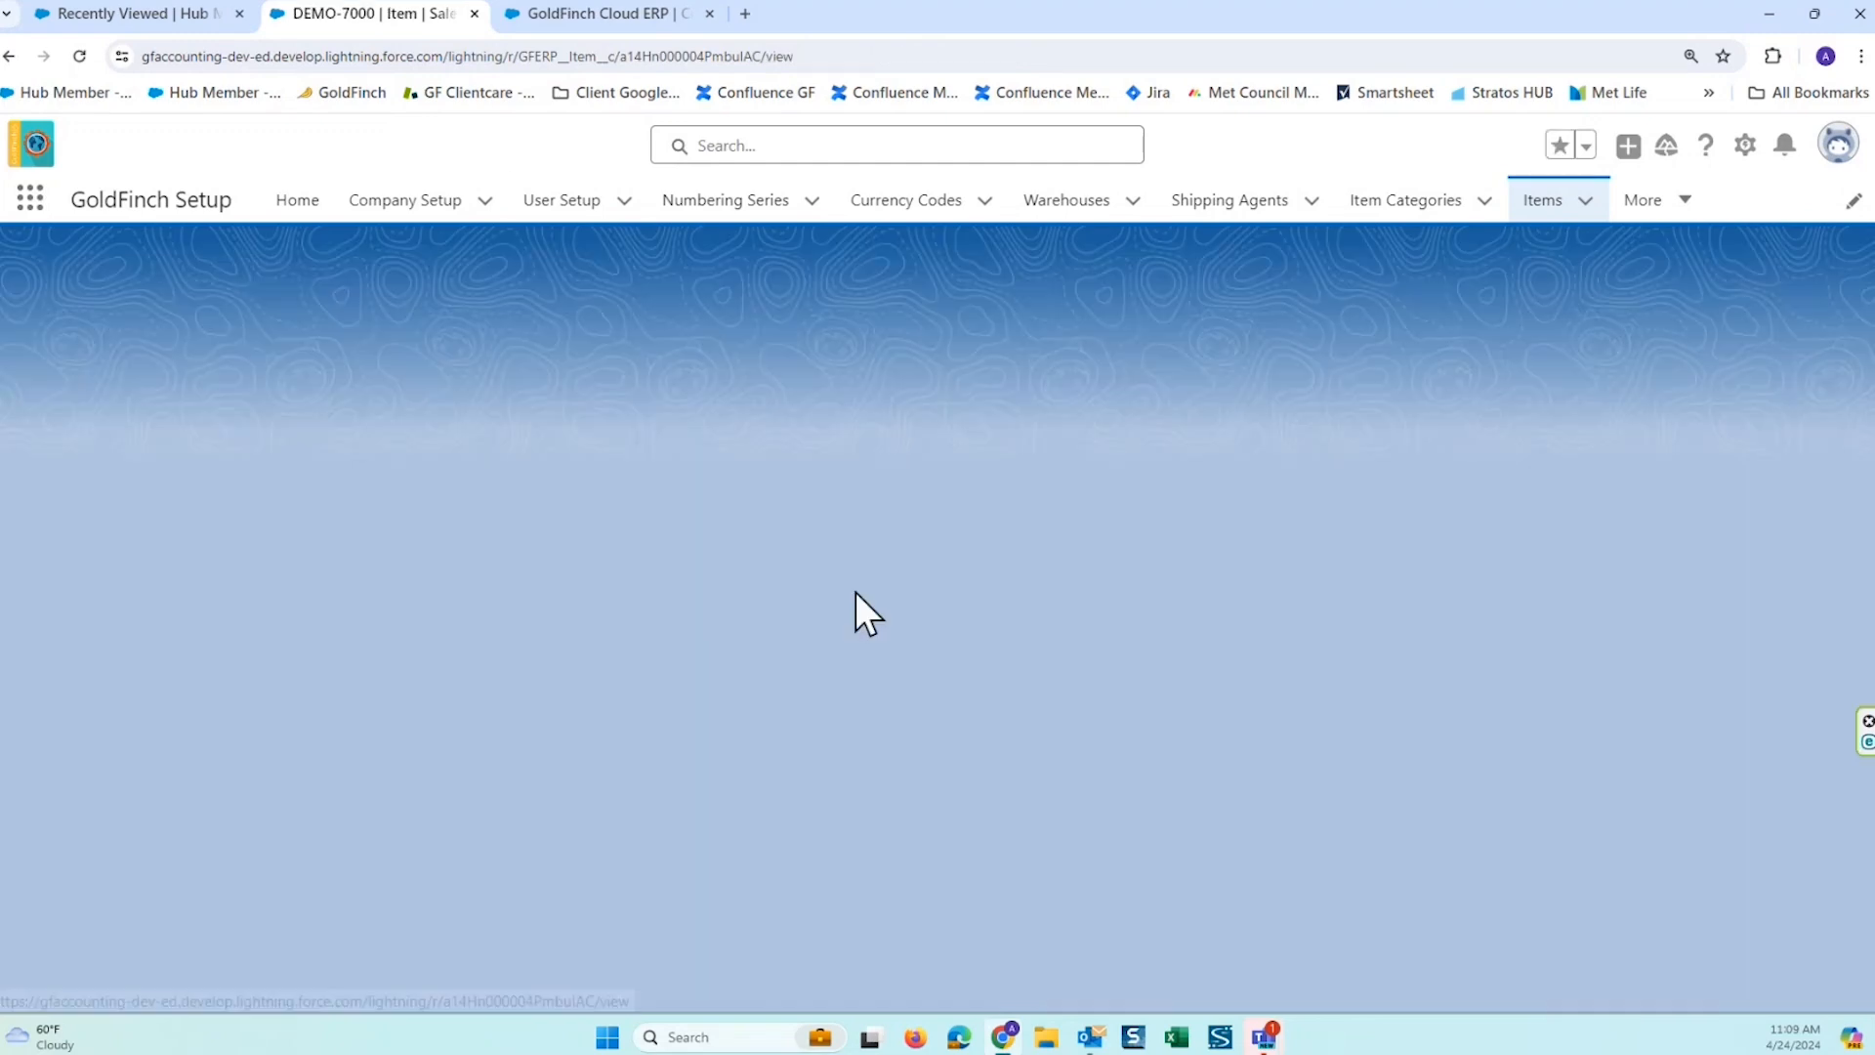
scroll(1252, 674, down, 4)
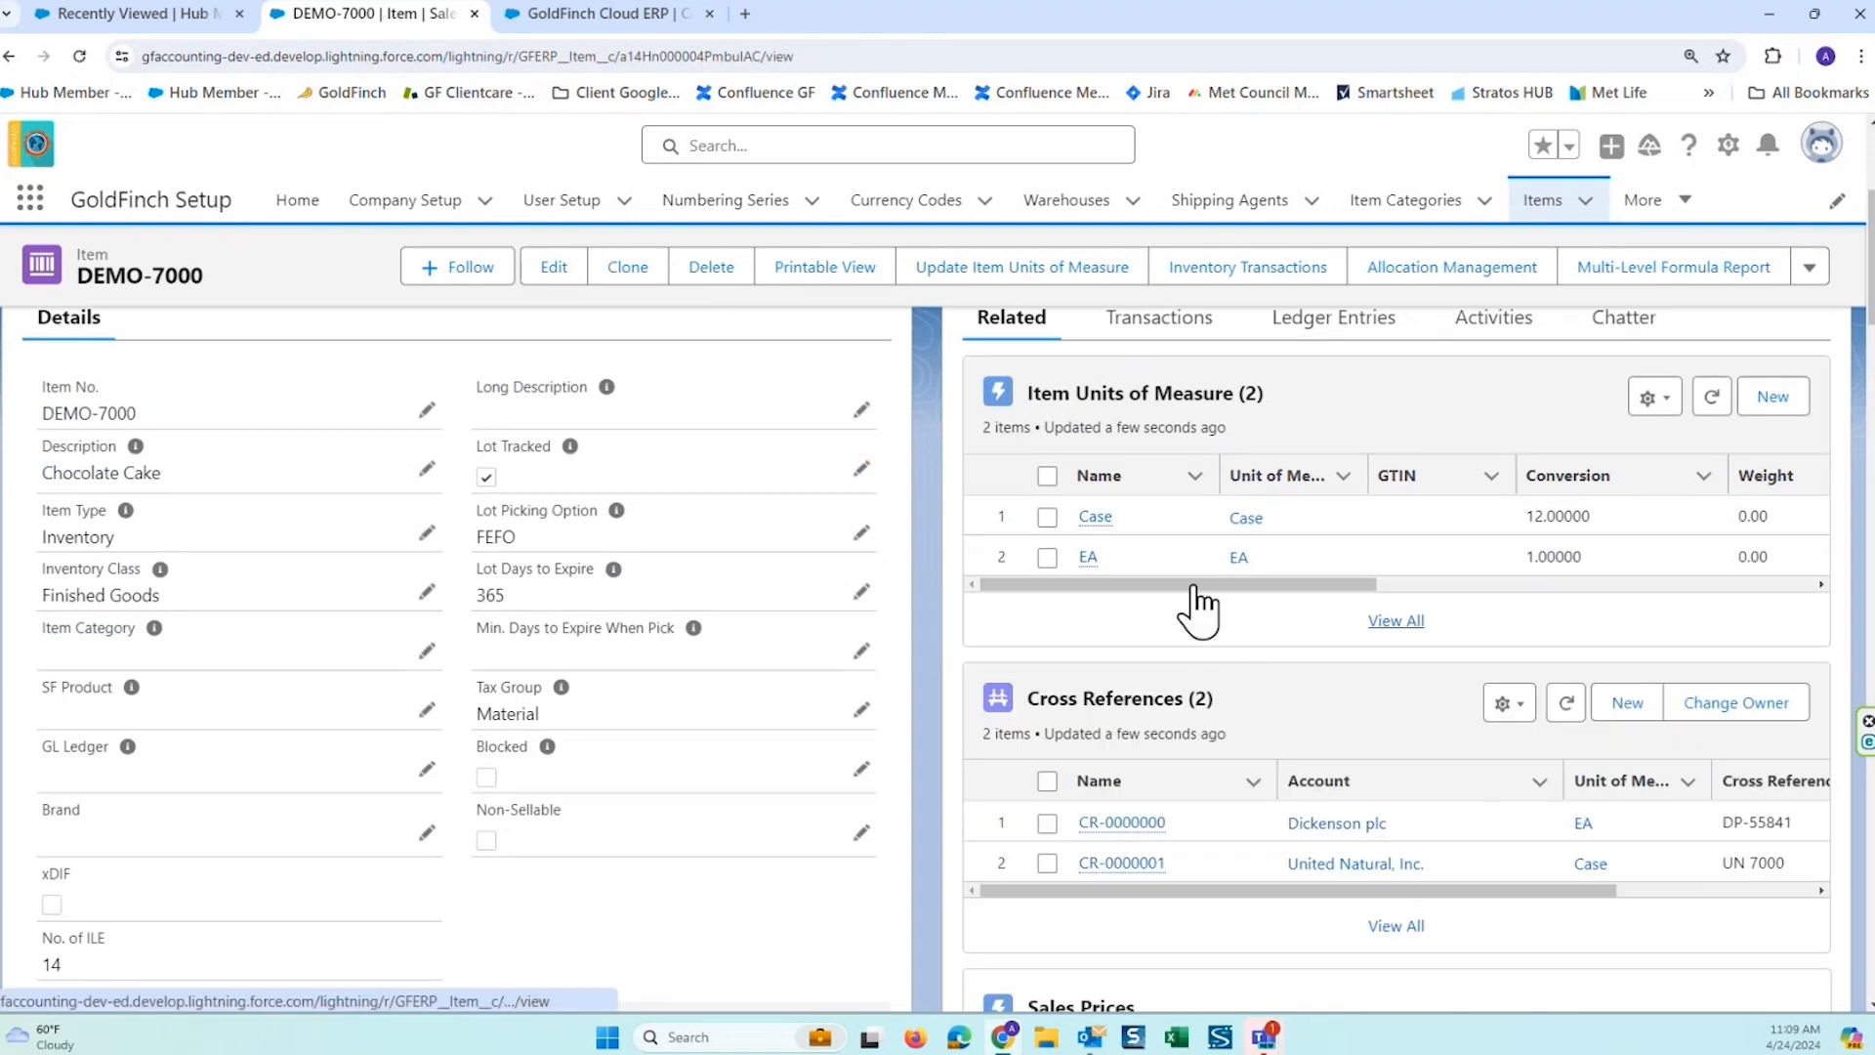
click(1306, 780)
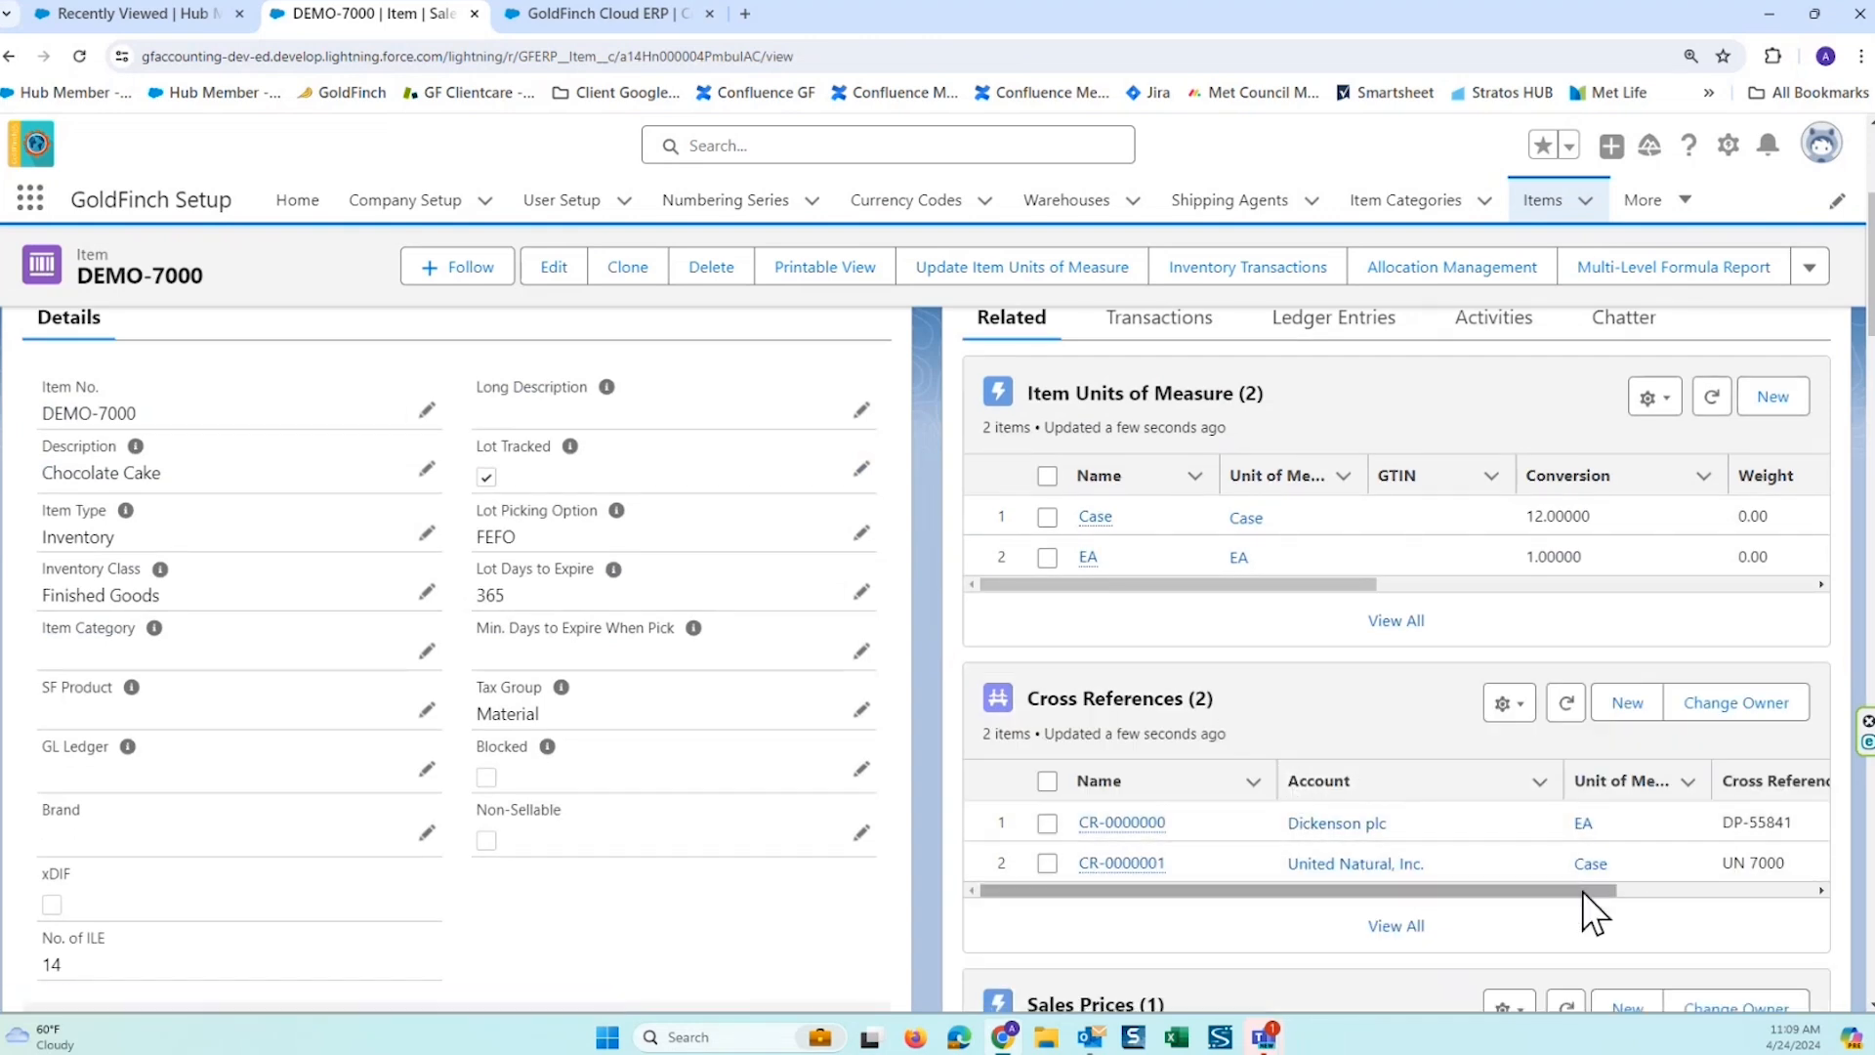
scroll(1410, 730, down, 6)
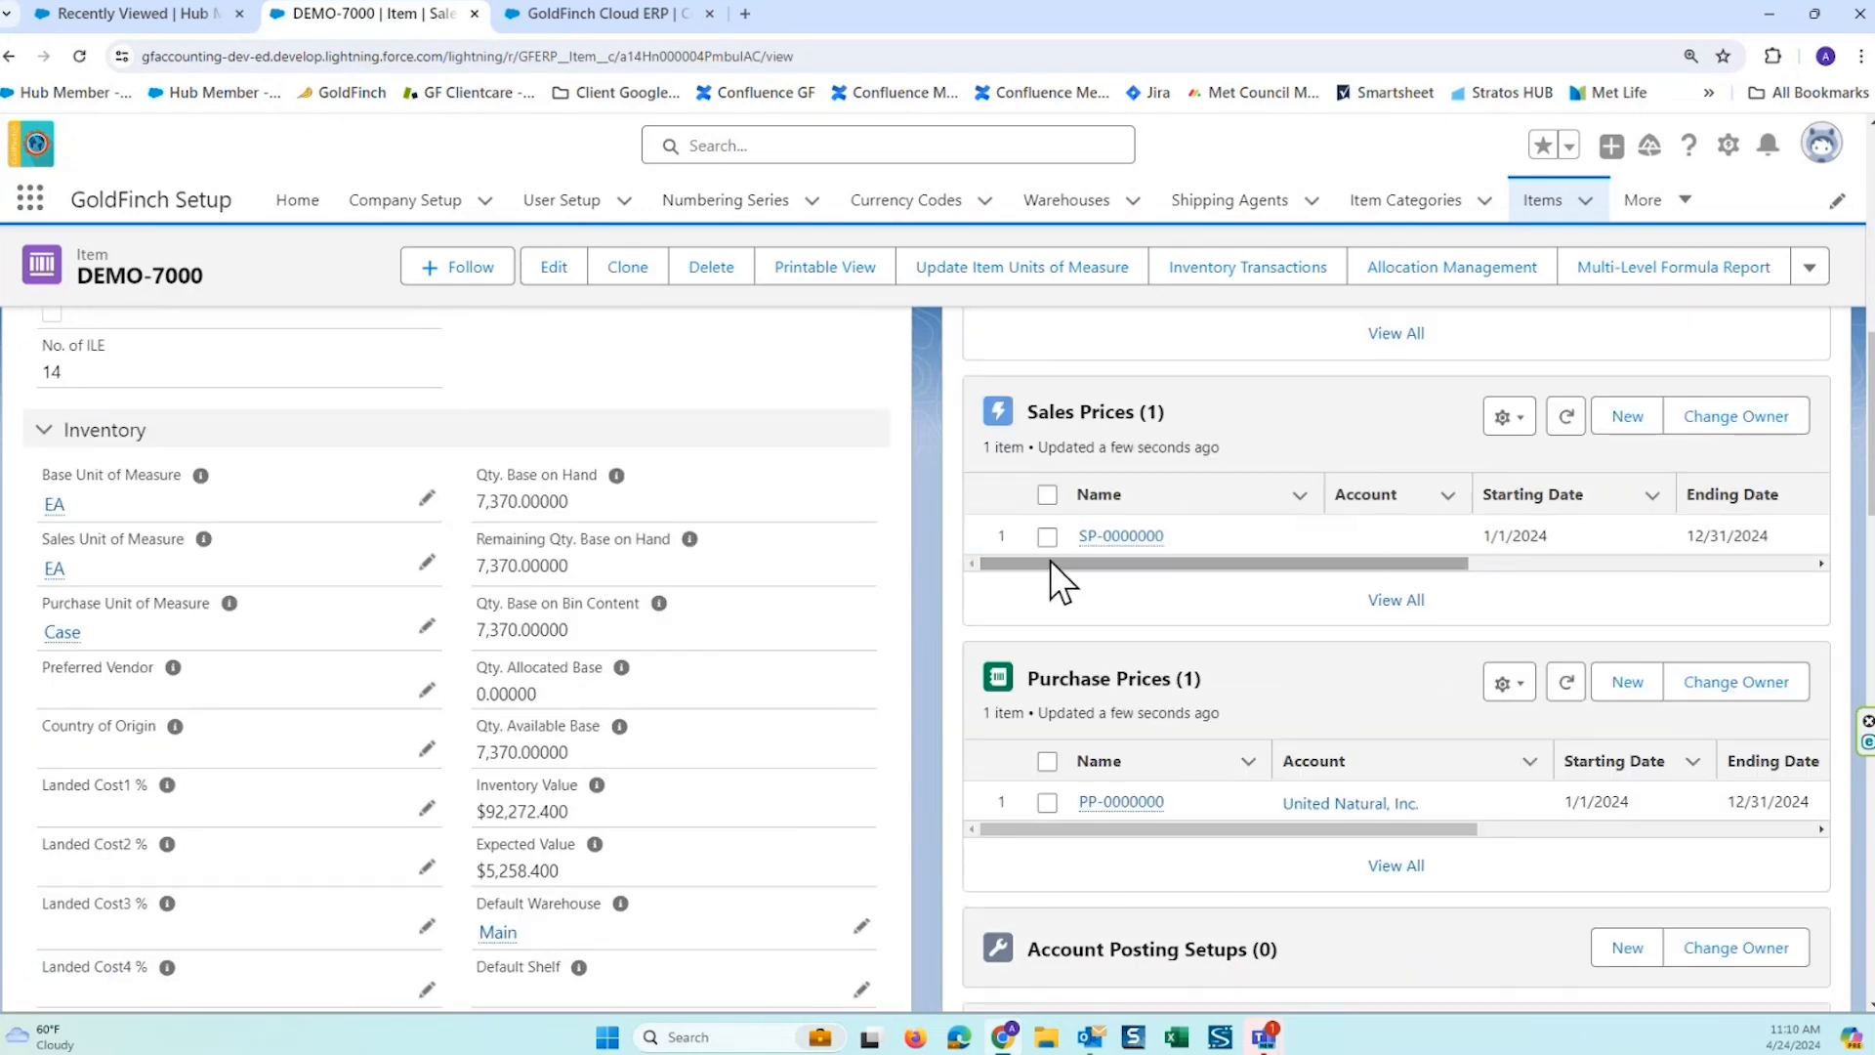
scroll(799, 681, down, 4)
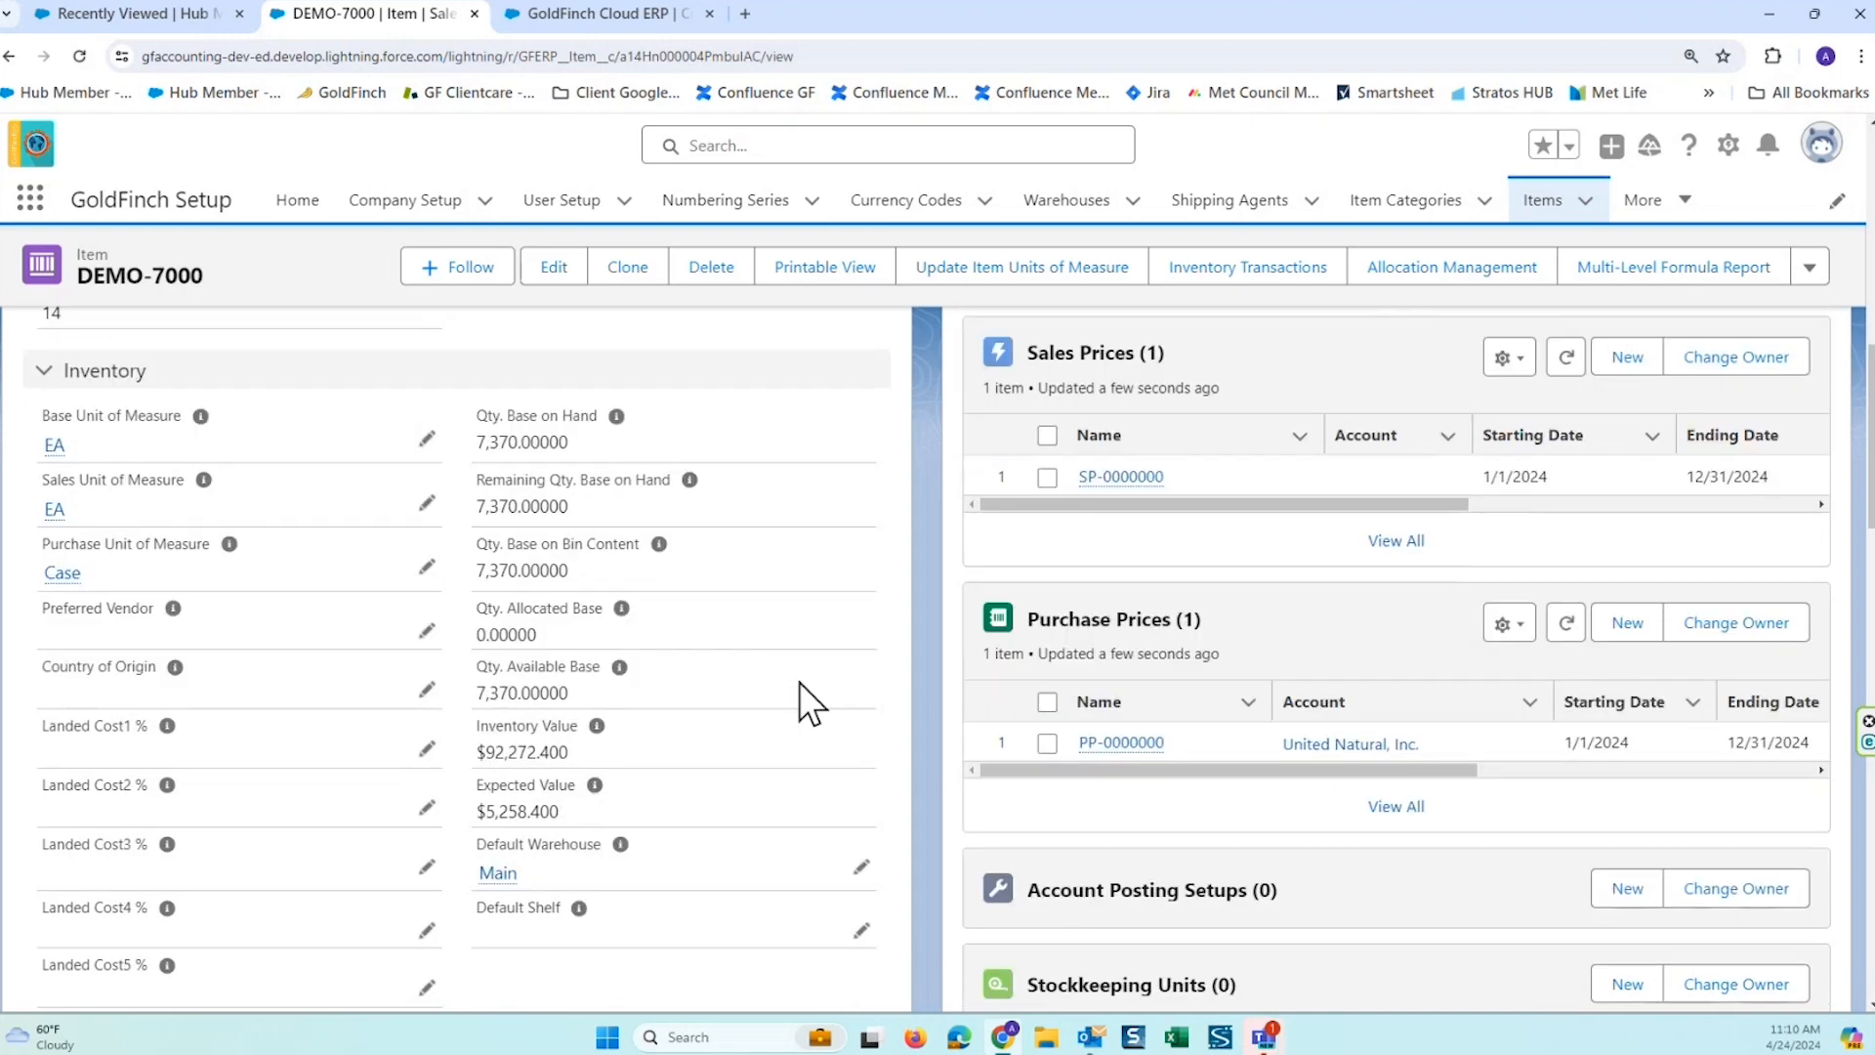
scroll(498, 791, down, 2)
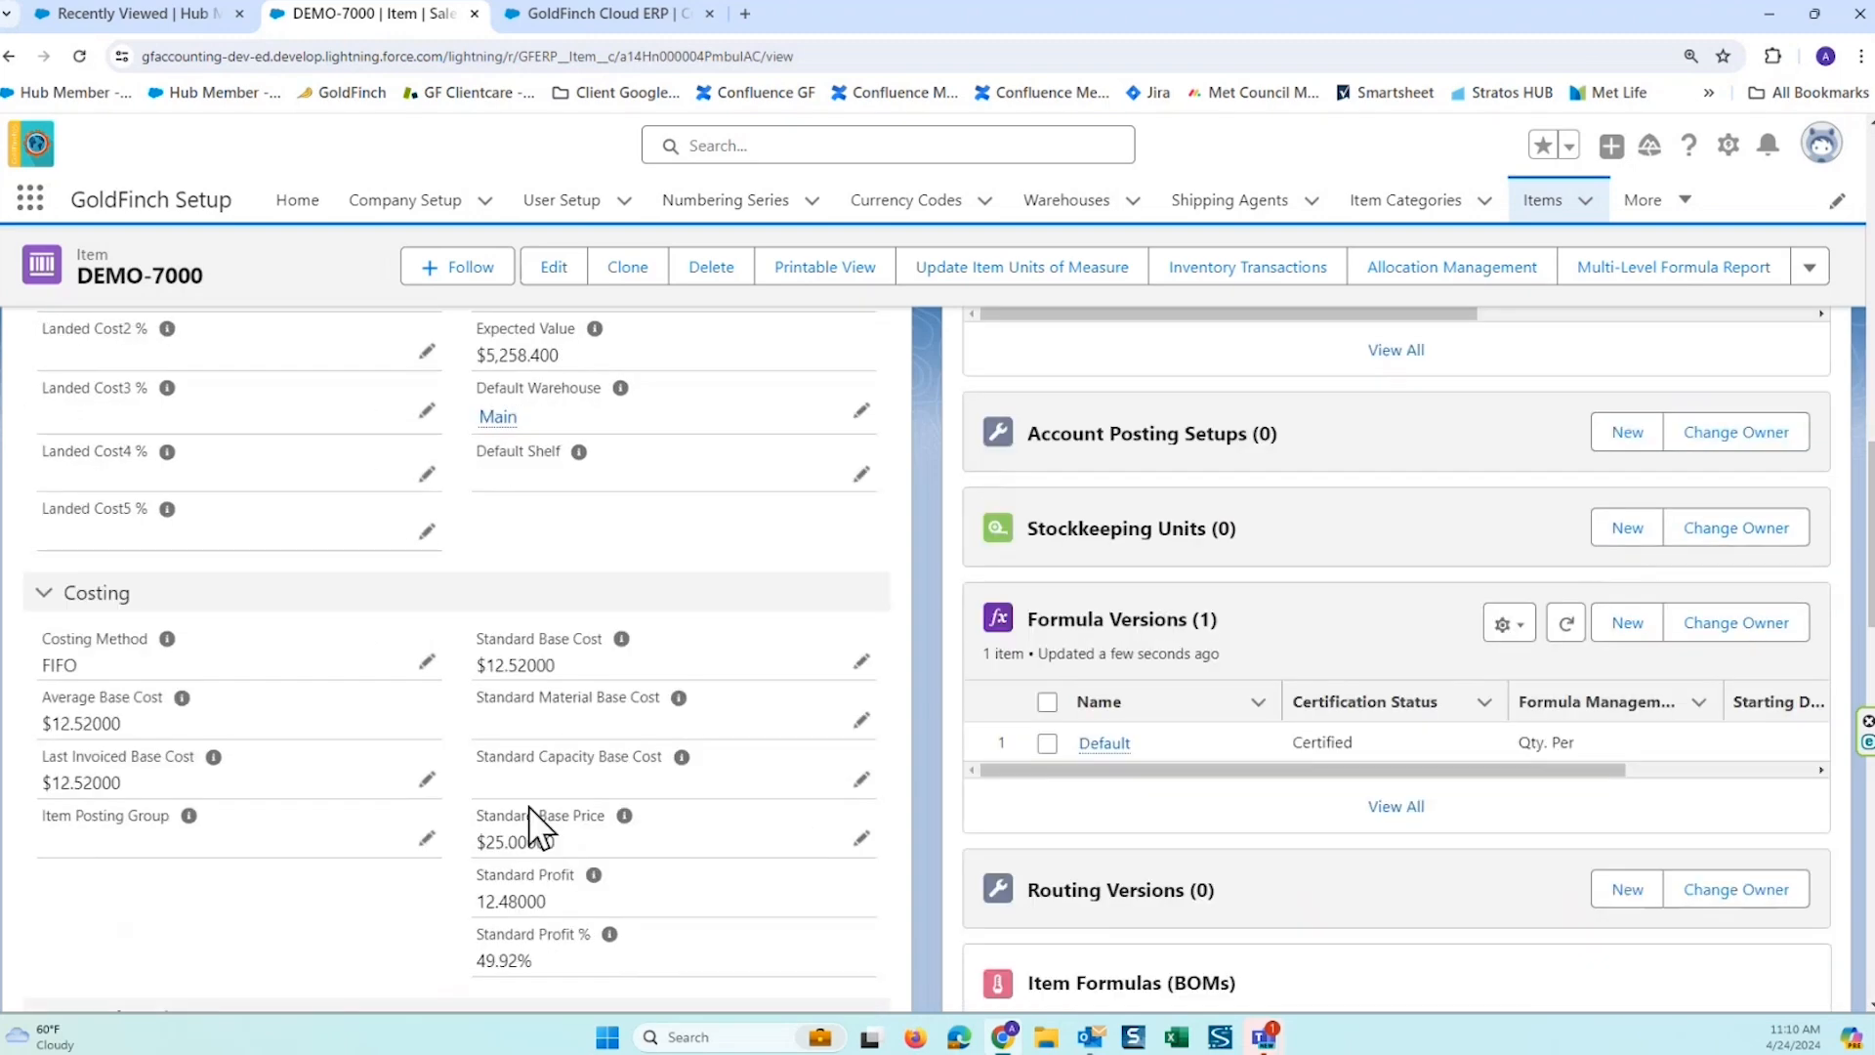
scroll(822, 655, up, 6)
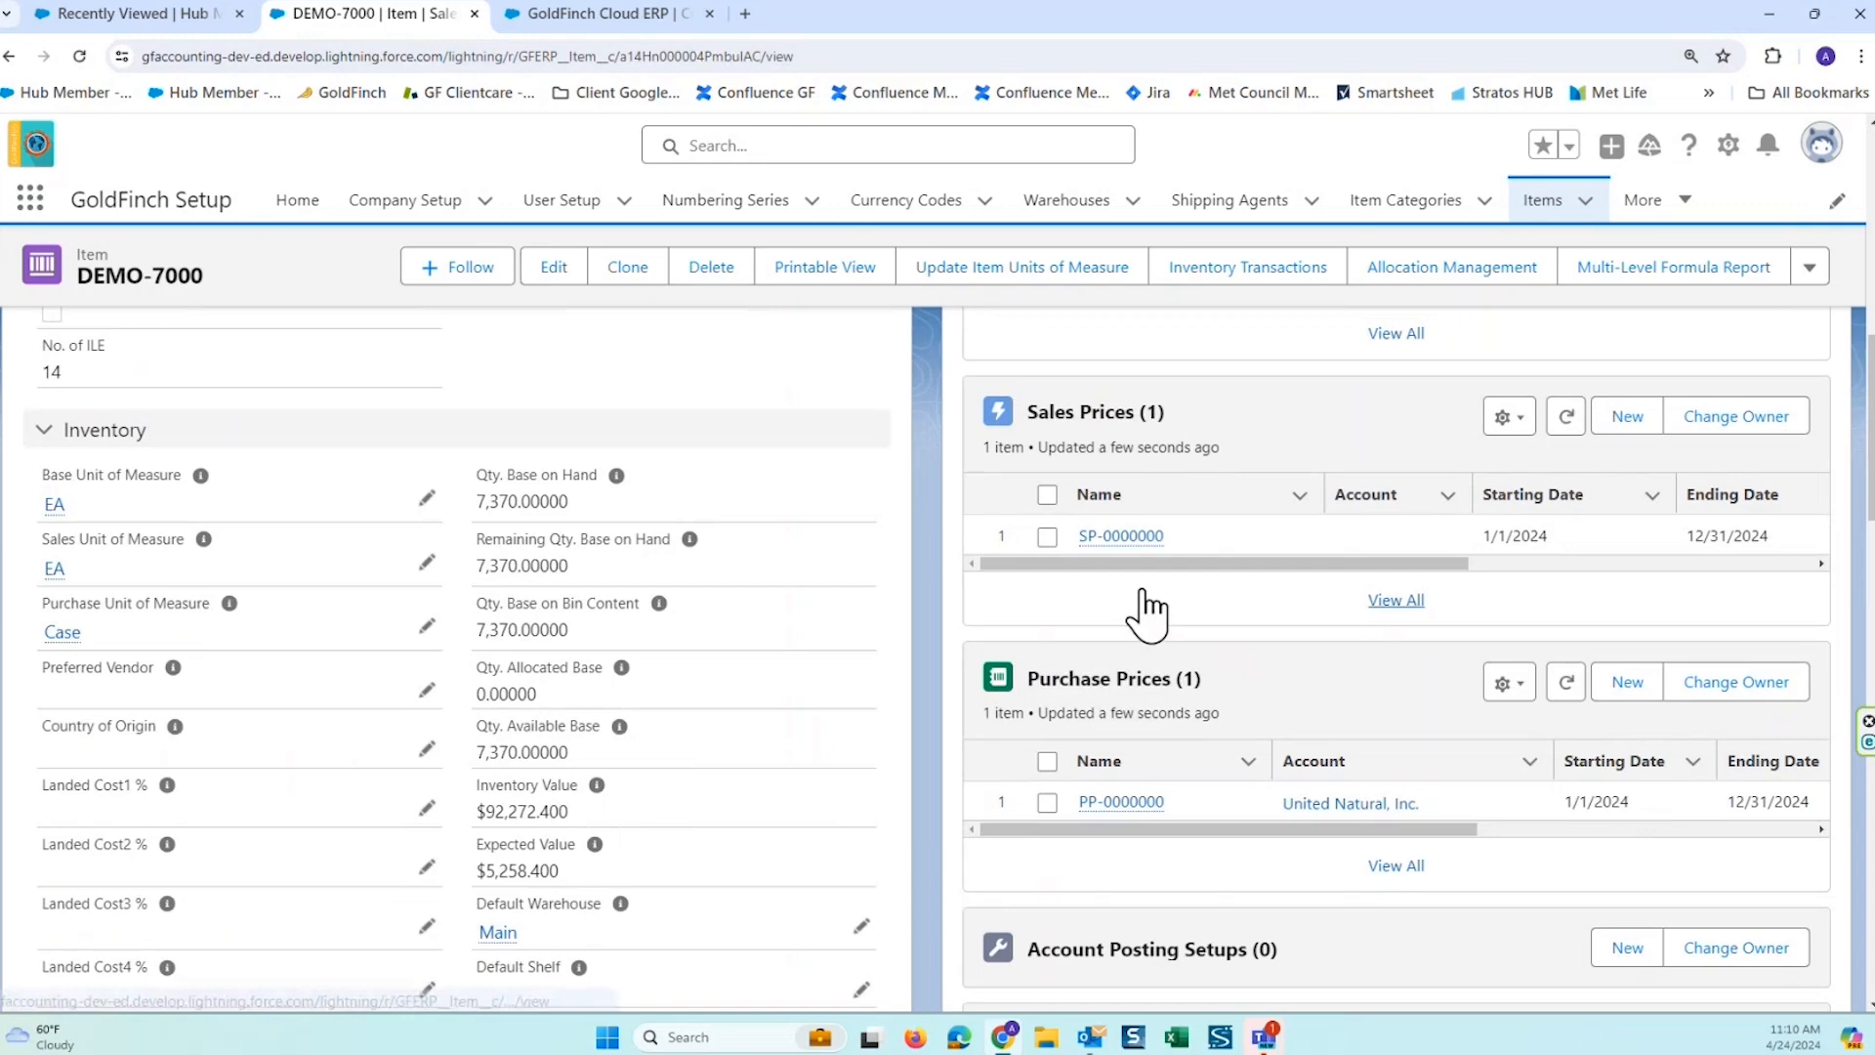
Open DEMO-7000's full Sales Prices list, examine the Minimum Quantity and widen the Account column.
click(1394, 600)
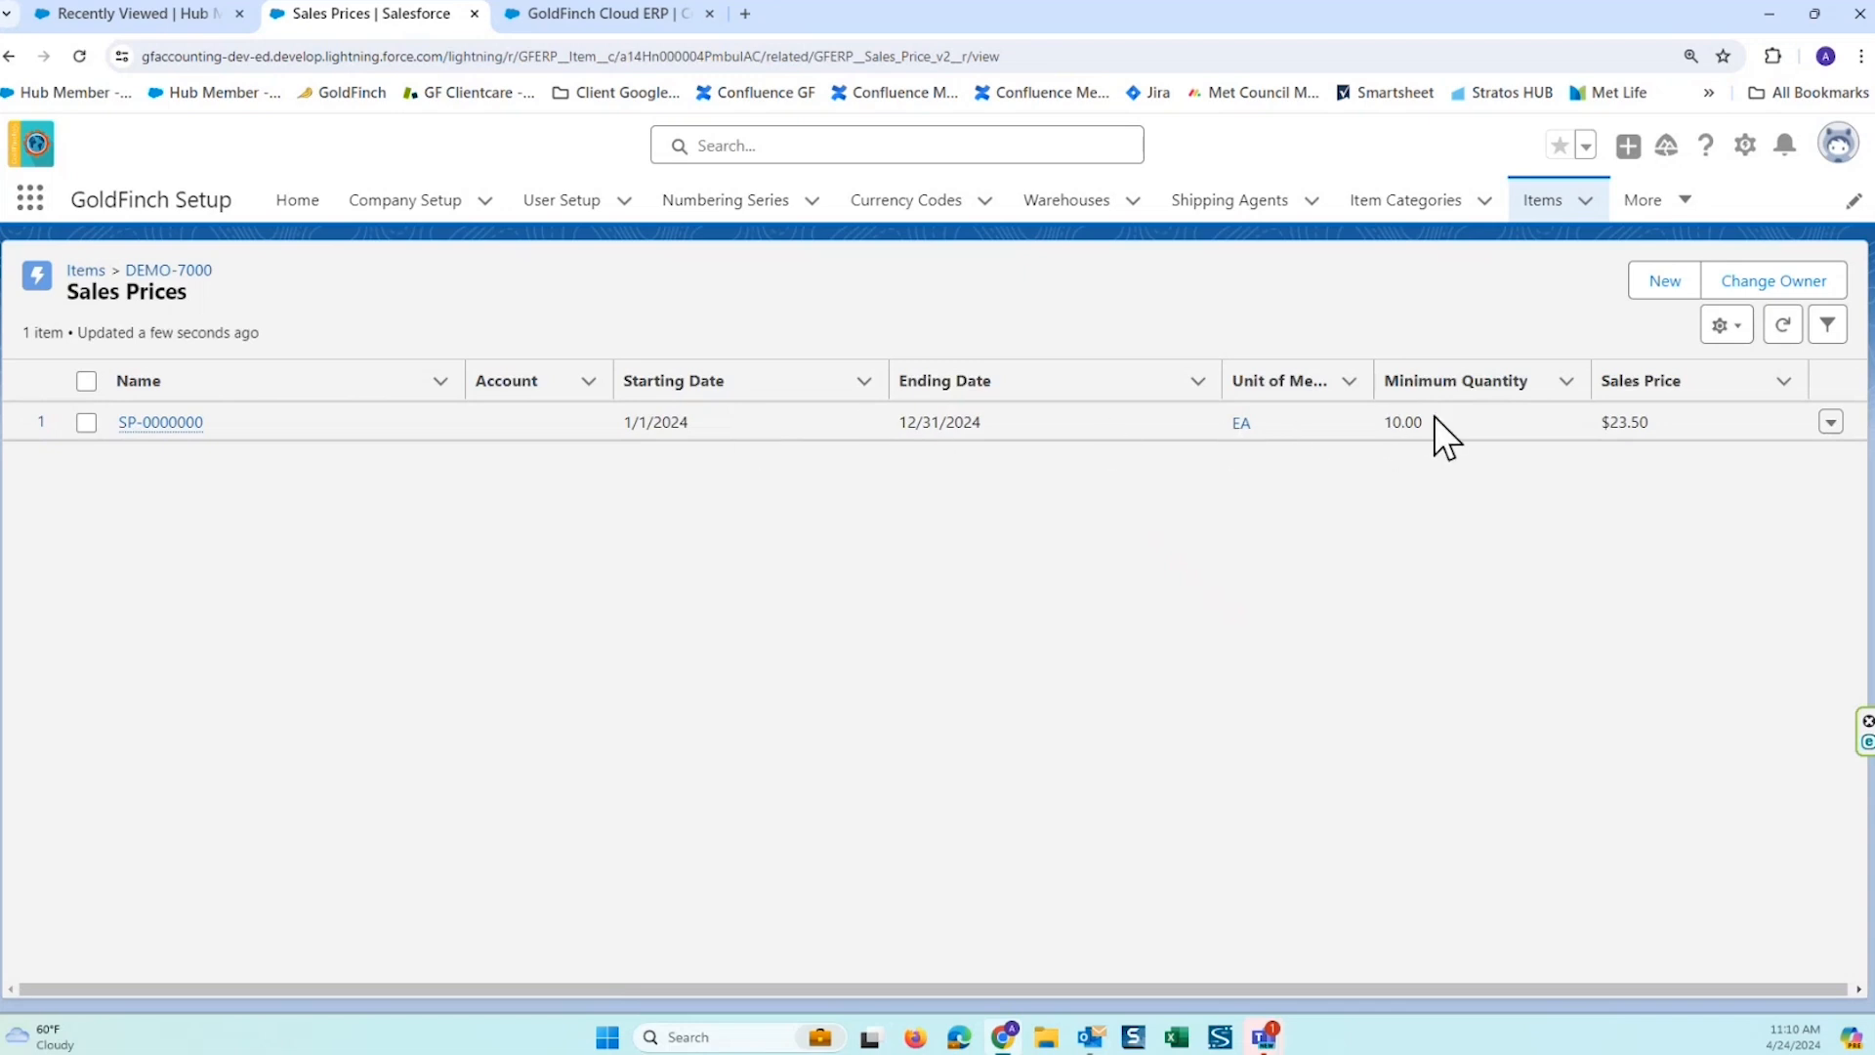
click(1406, 414)
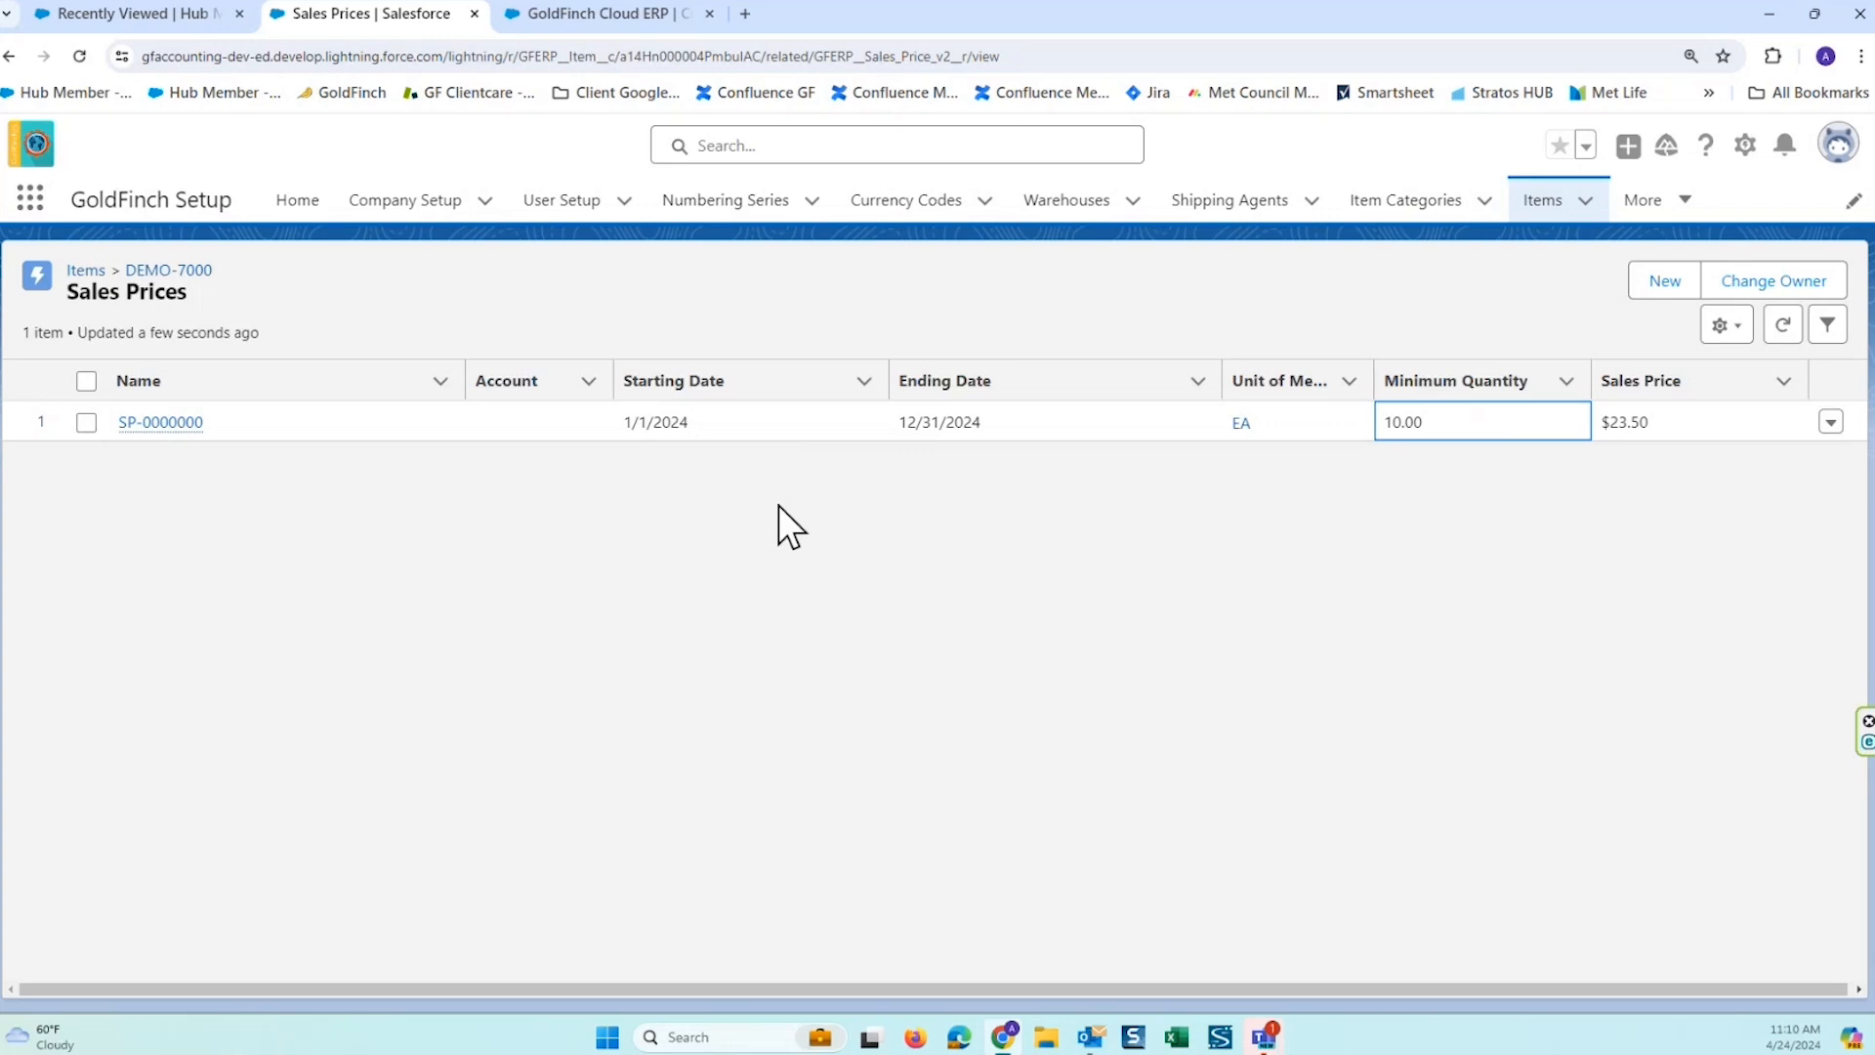
drag(613, 380, 668, 380)
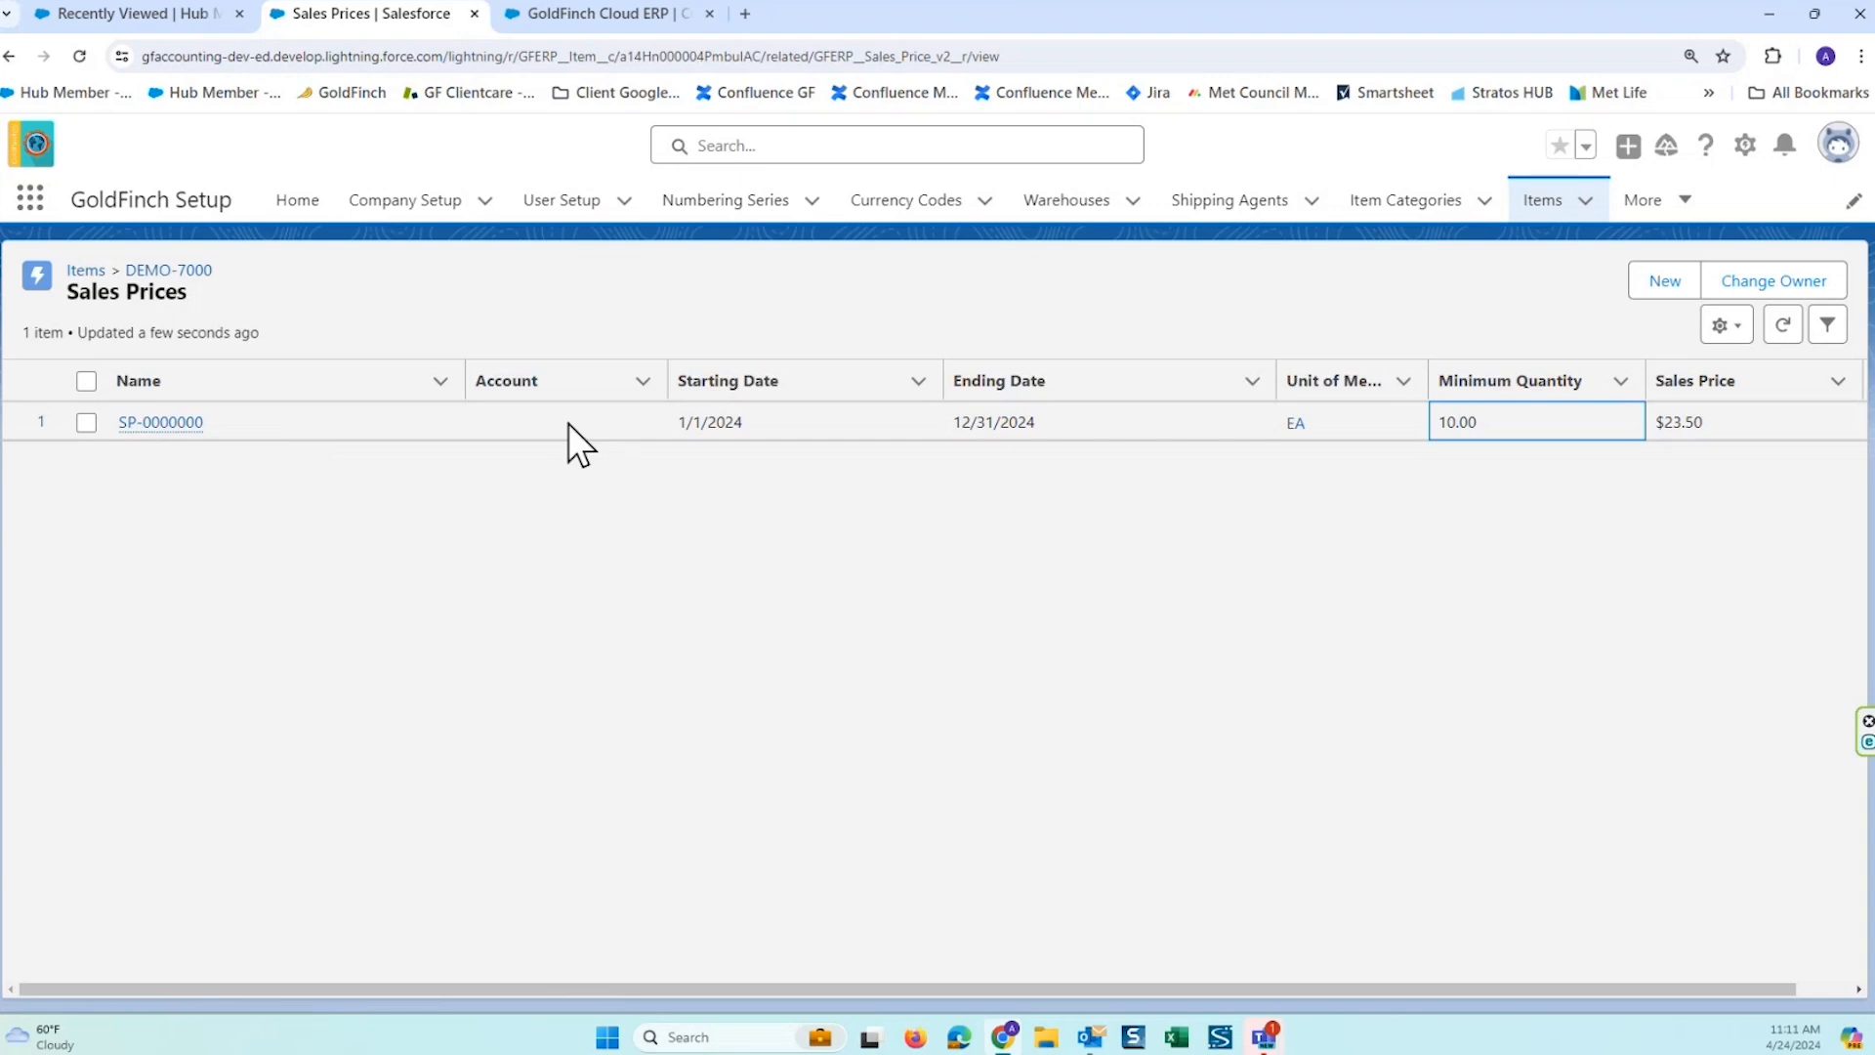
Return to DEMO-7000, open its full Purchase Prices list and sort it by Account in ascending order.
click(175, 274)
scroll(1278, 572, down, 10)
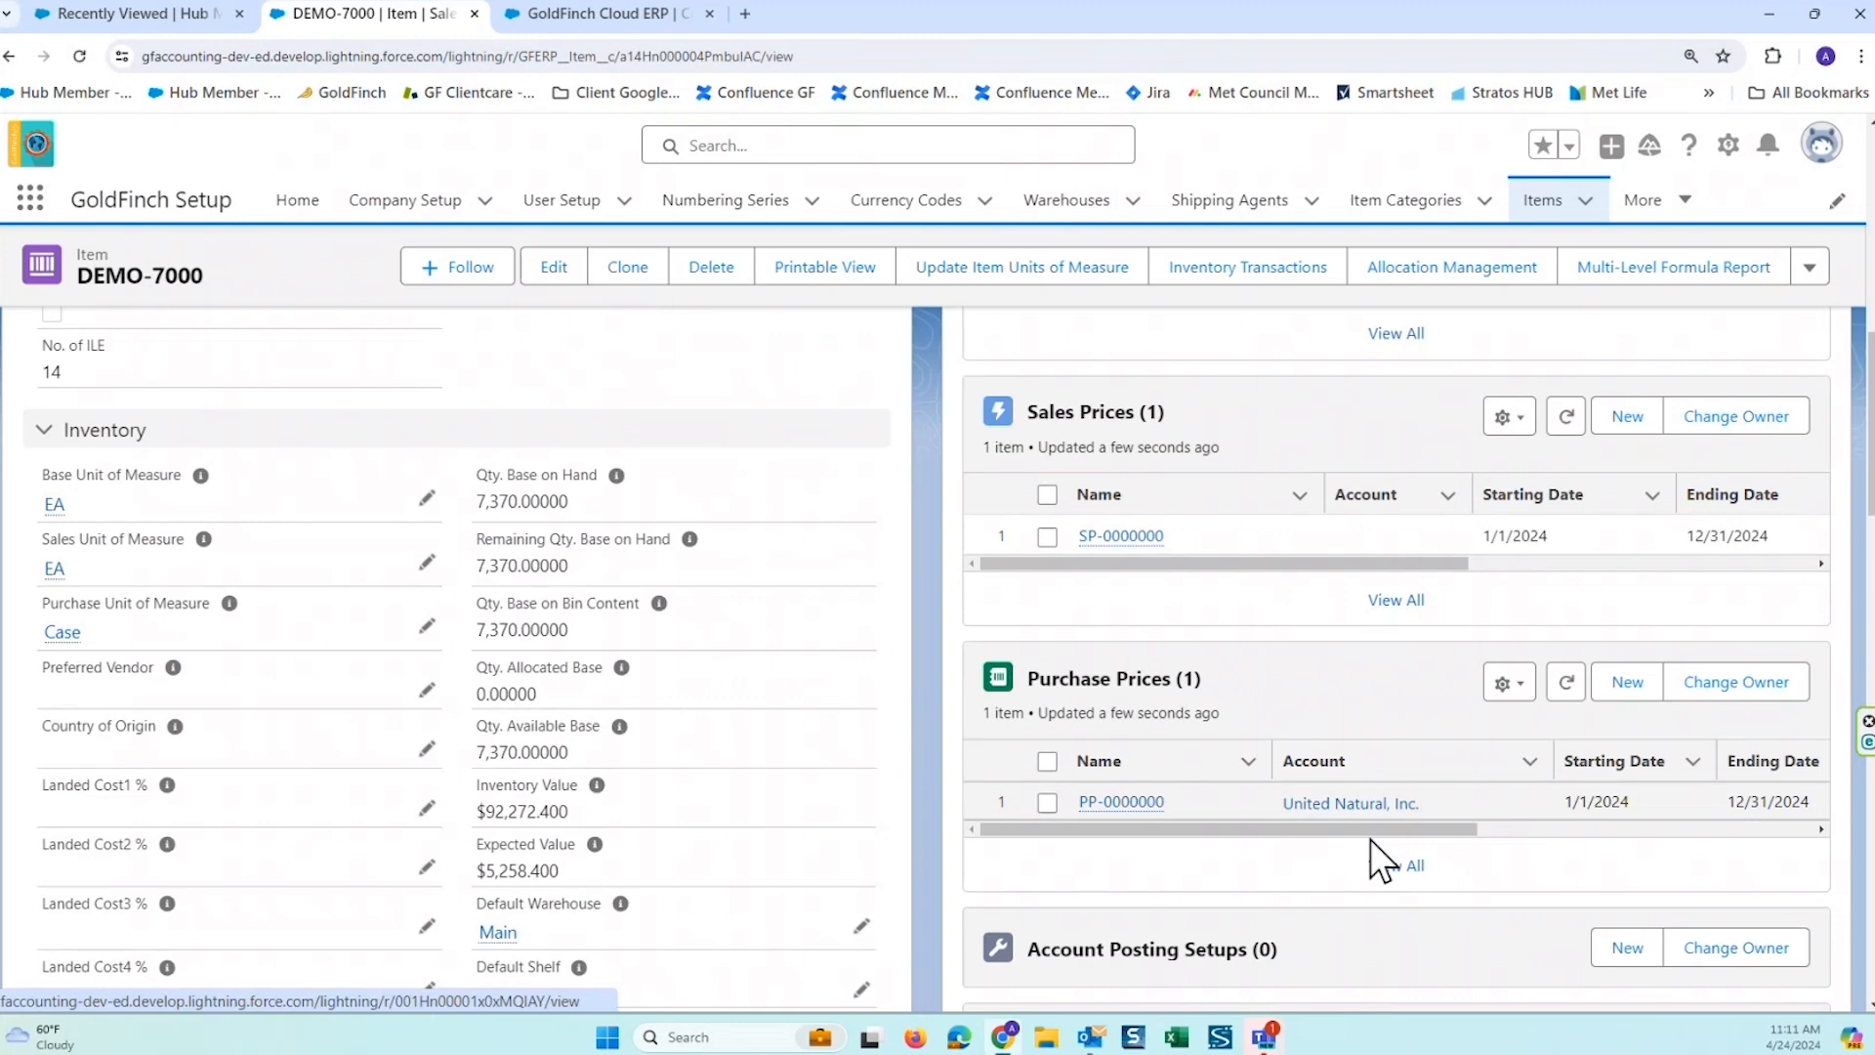
click(1395, 866)
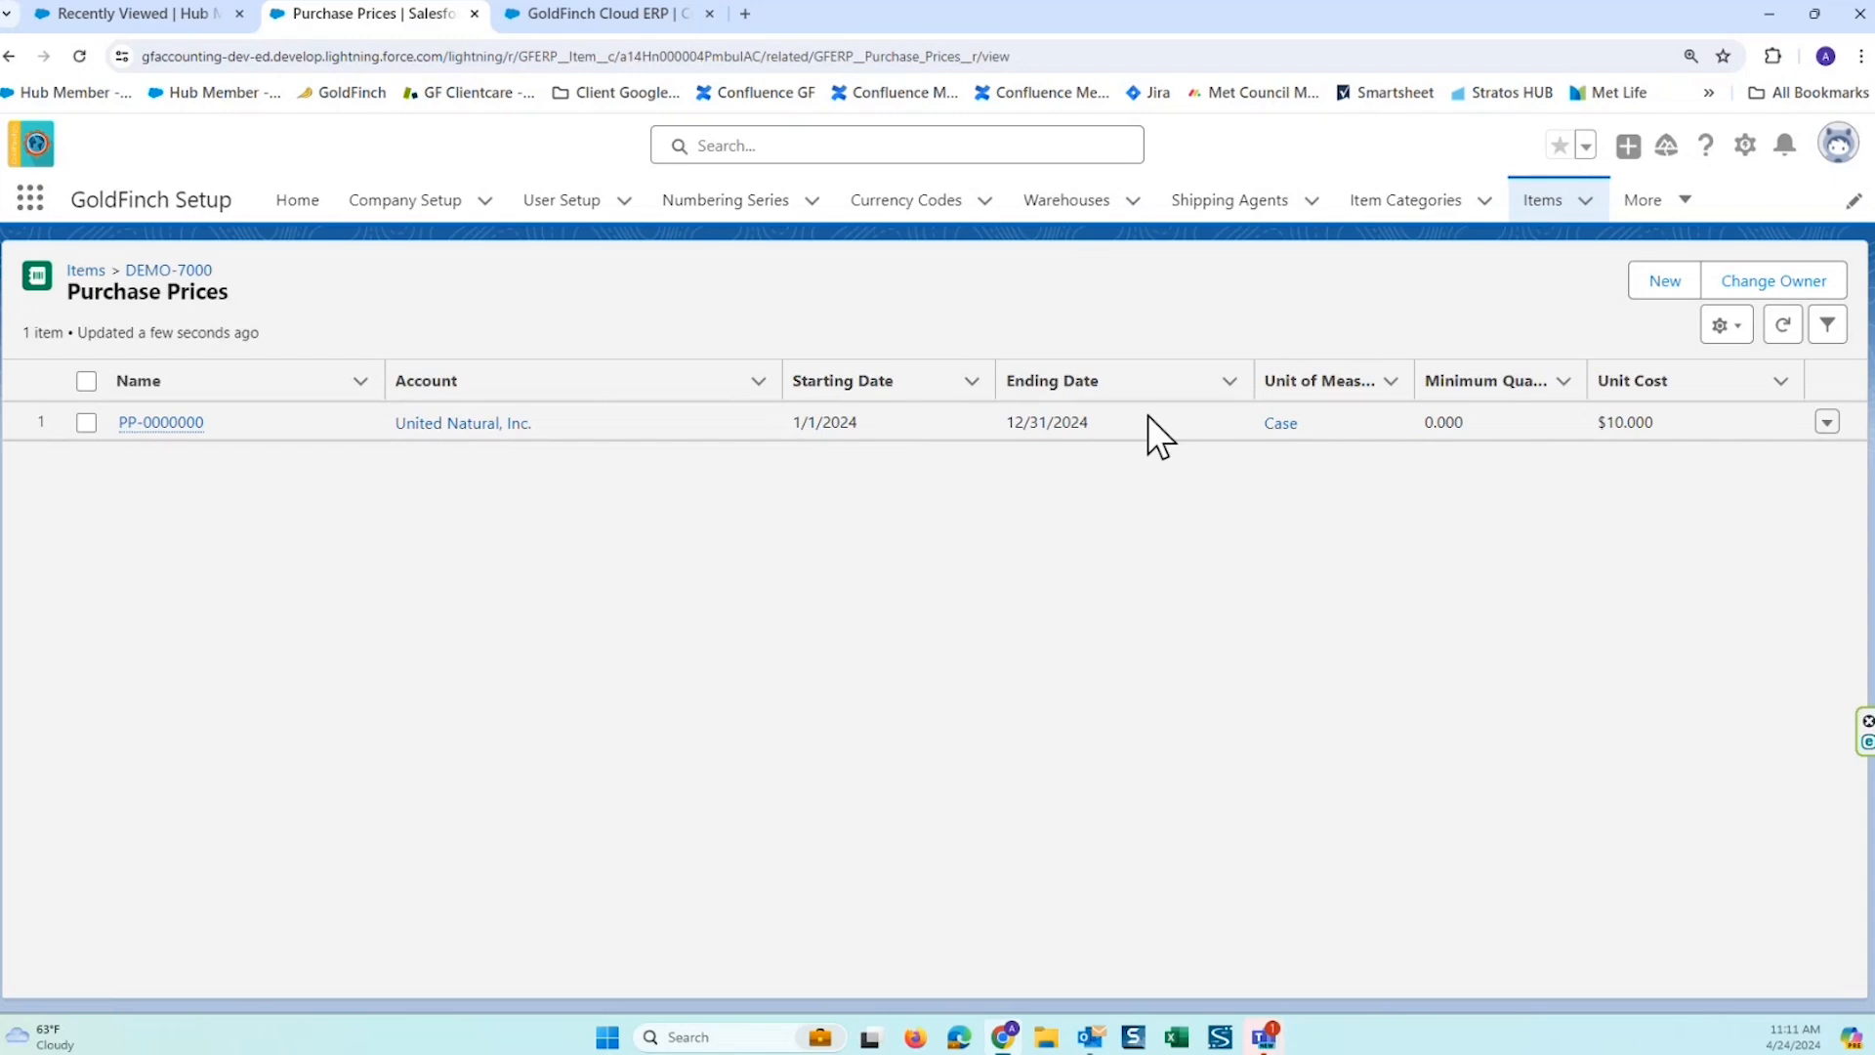
click(460, 386)
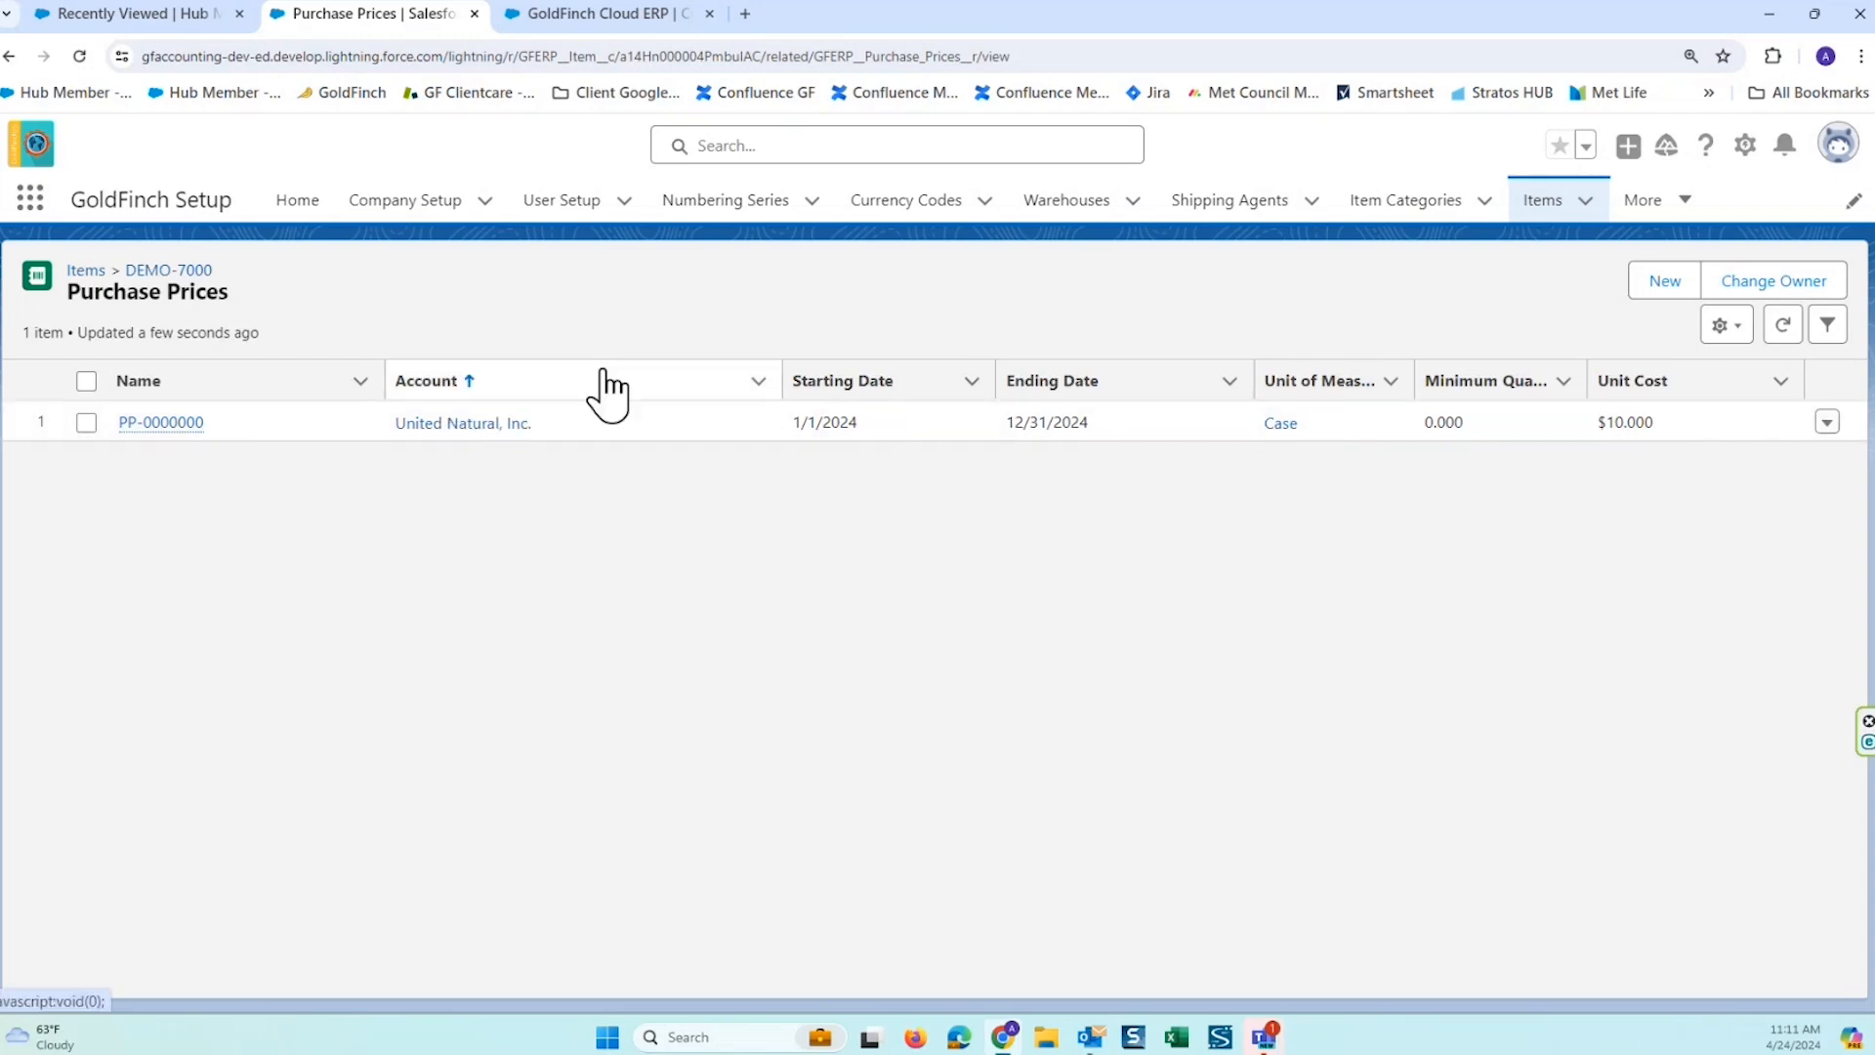
Return to DEMO-7000 and review its Formula Versions, Item Formulas (BOMs) and Item Routings (BOMs) related lists.
click(191, 270)
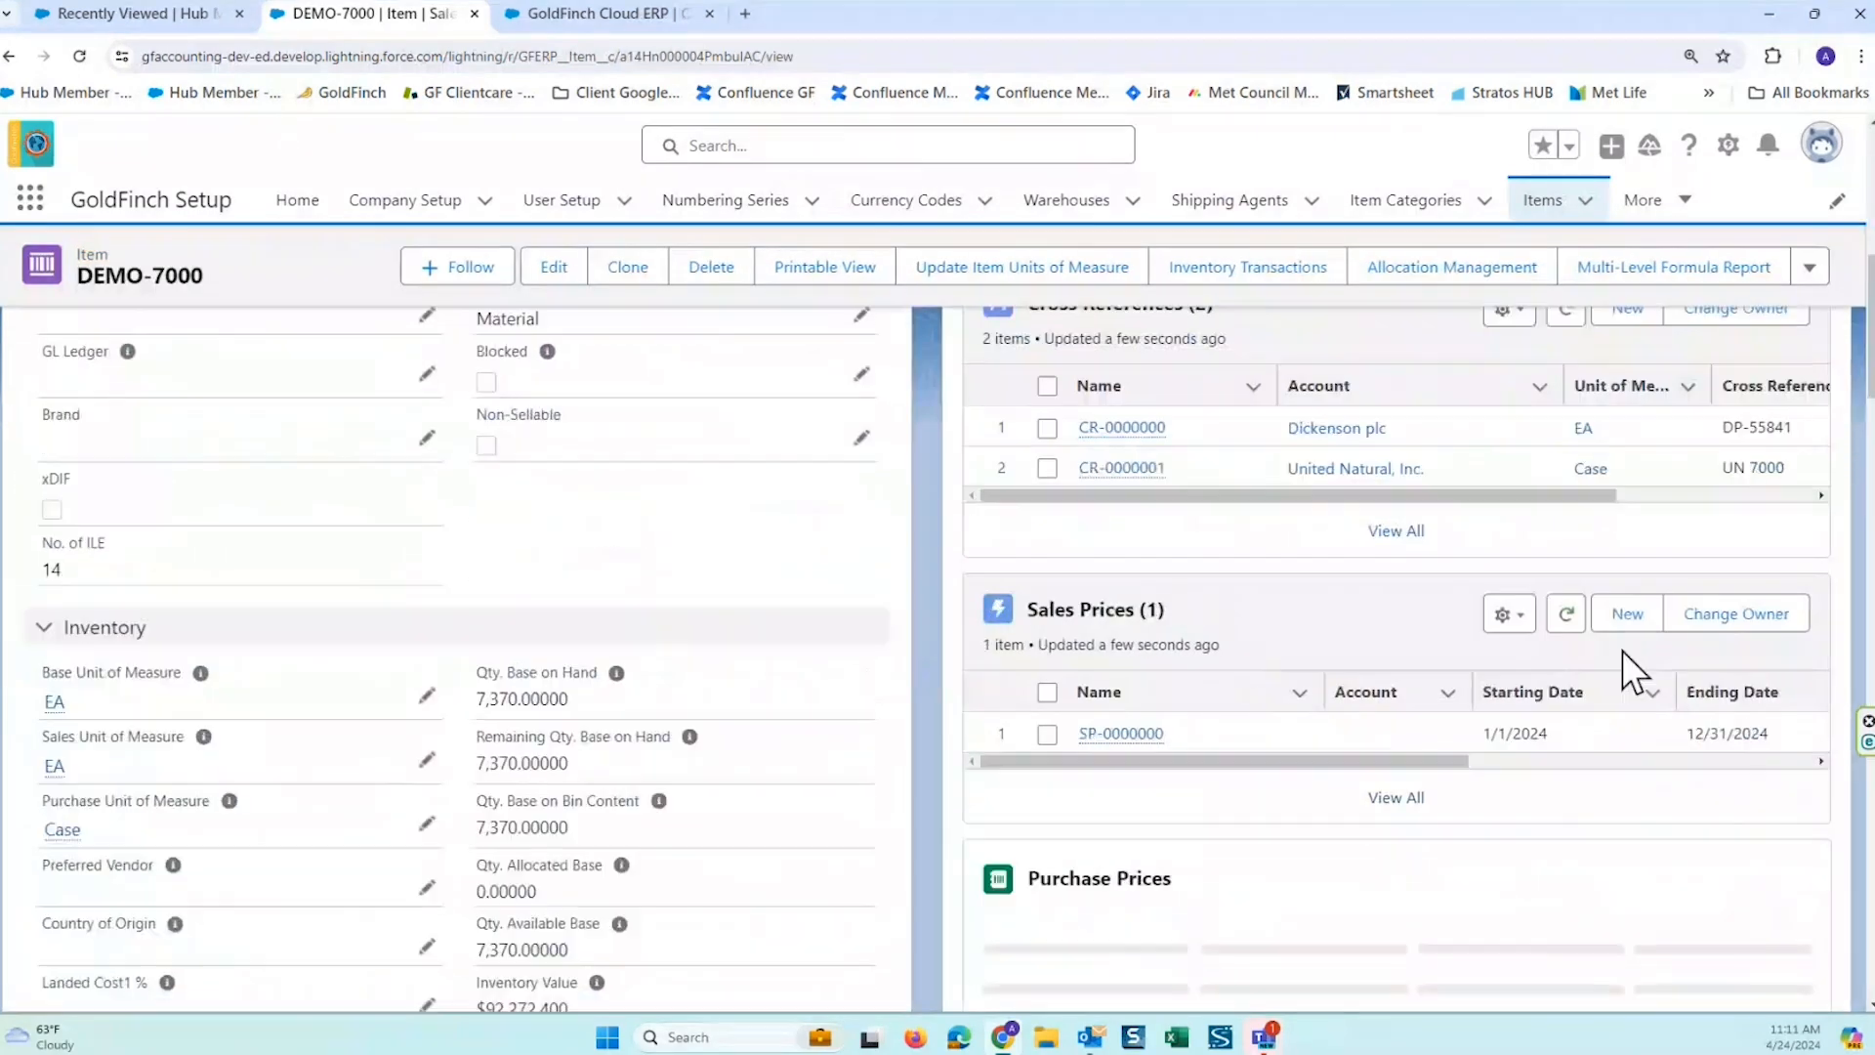
scroll(1621, 651, down, 4)
scroll(1368, 557, up, 2)
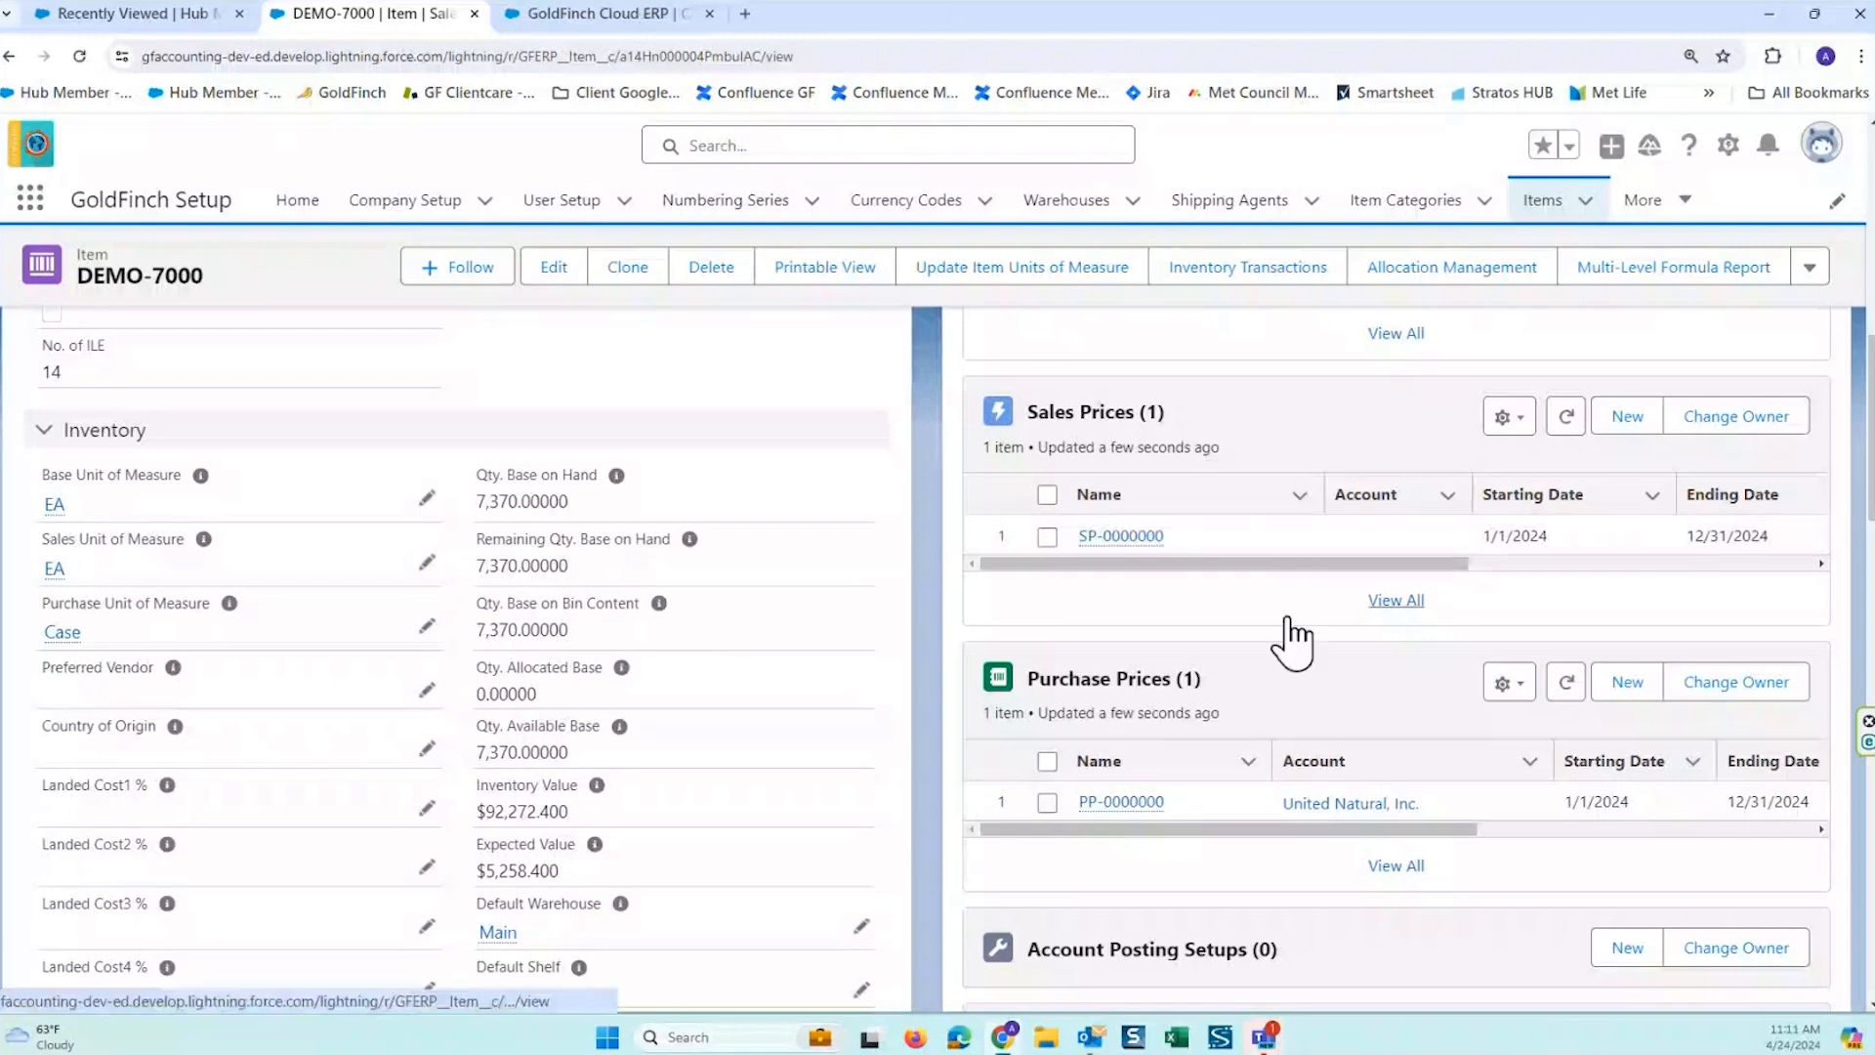
scroll(1289, 636, down, 6)
scroll(1289, 625, down, 2)
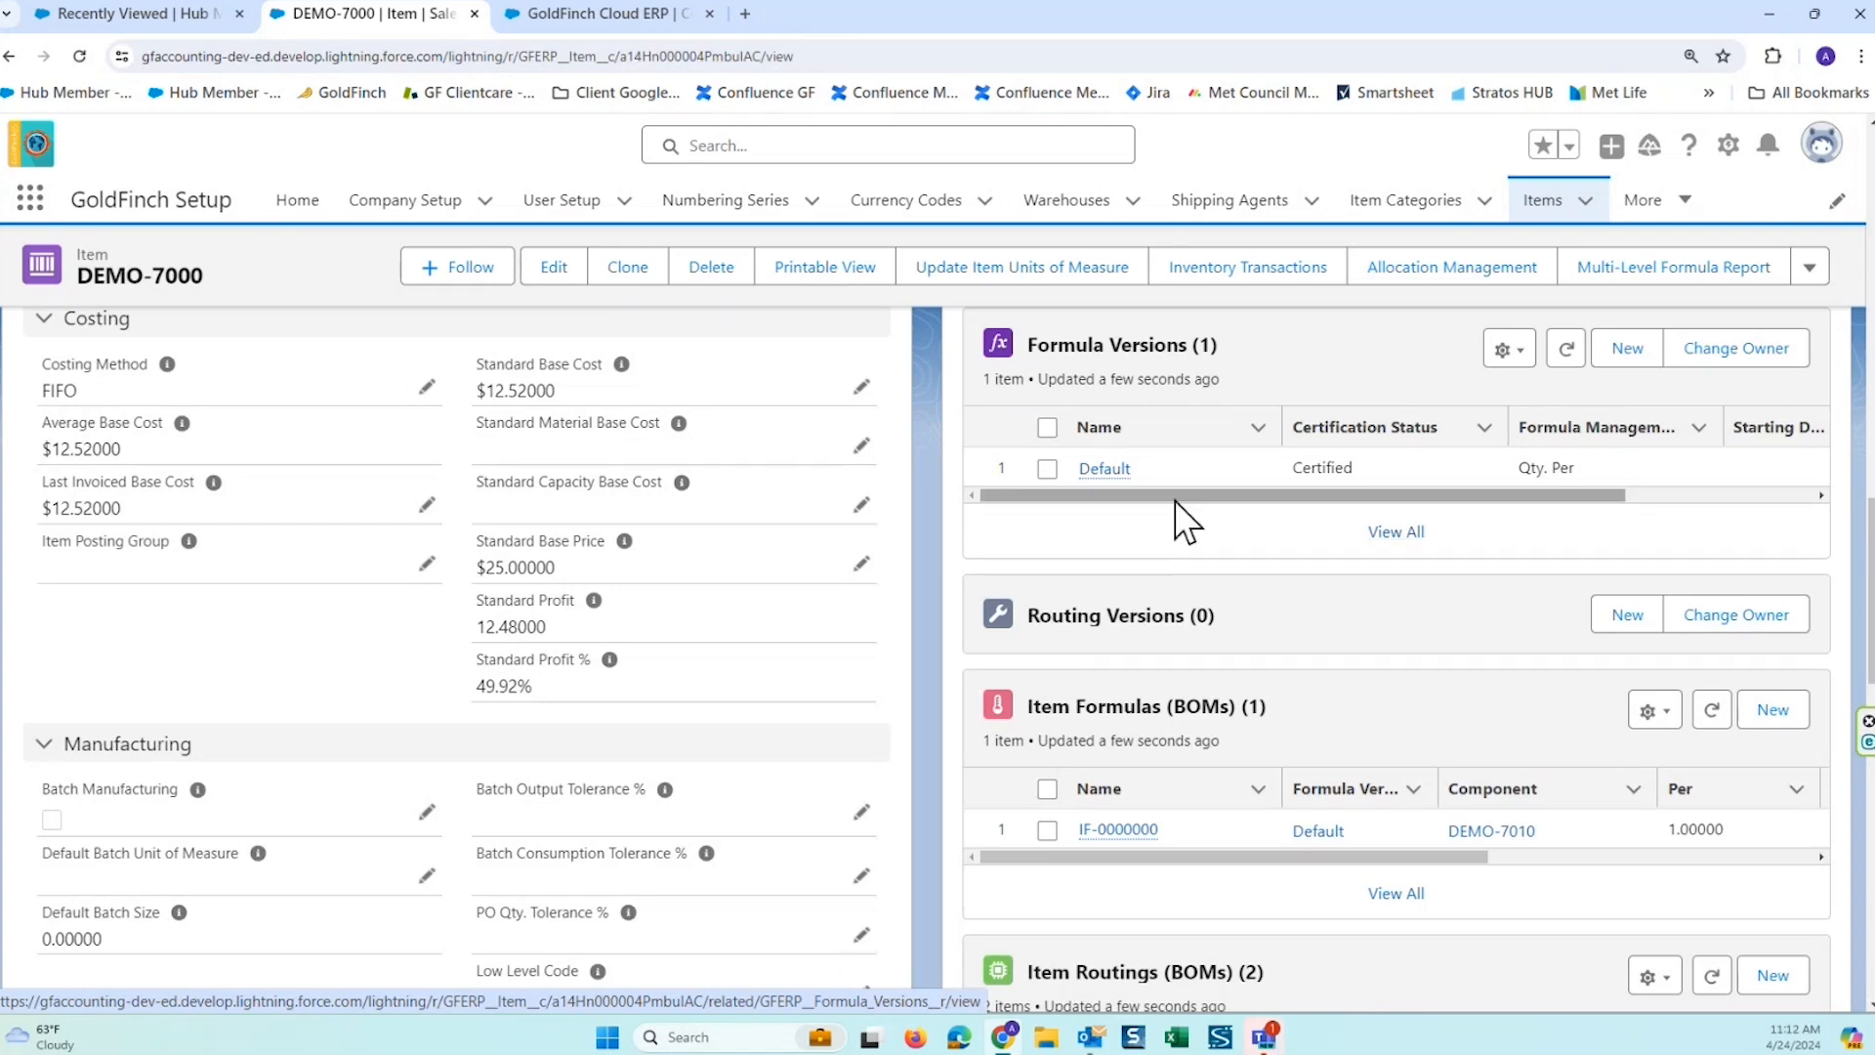
scroll(1211, 551, down, 2)
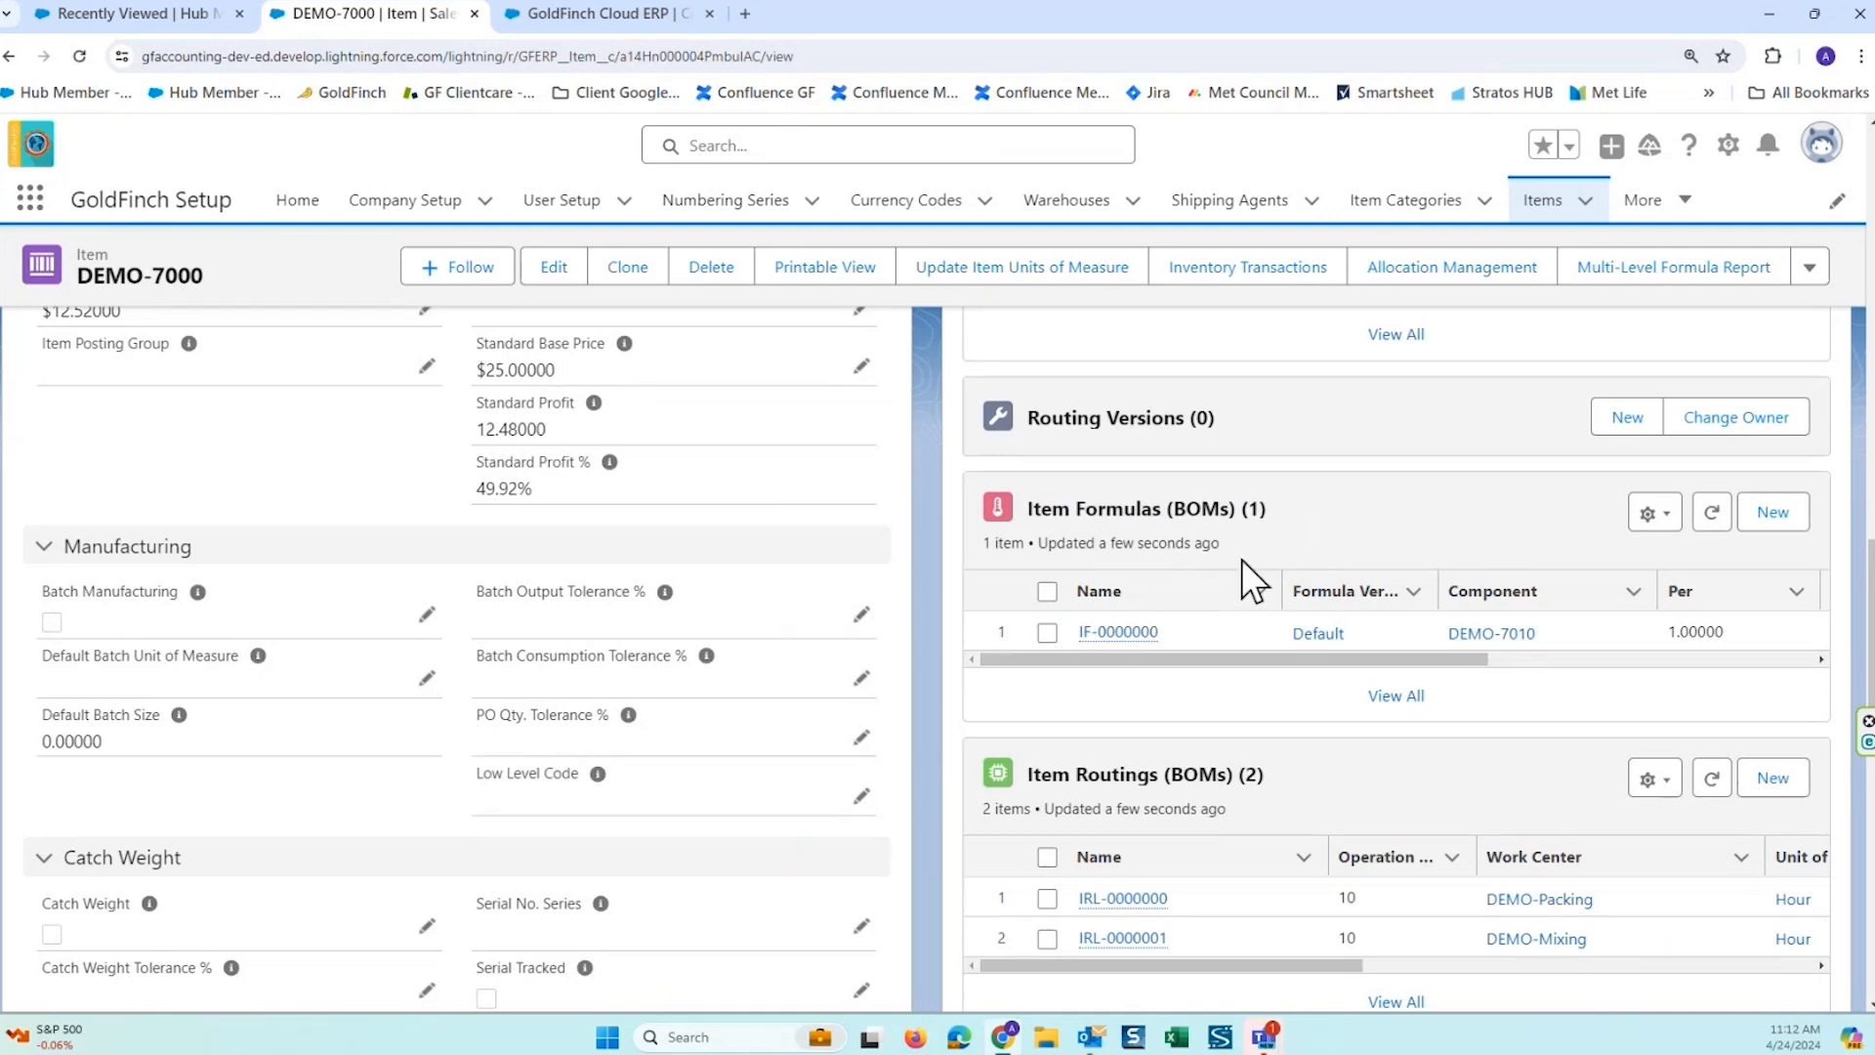
click(1229, 858)
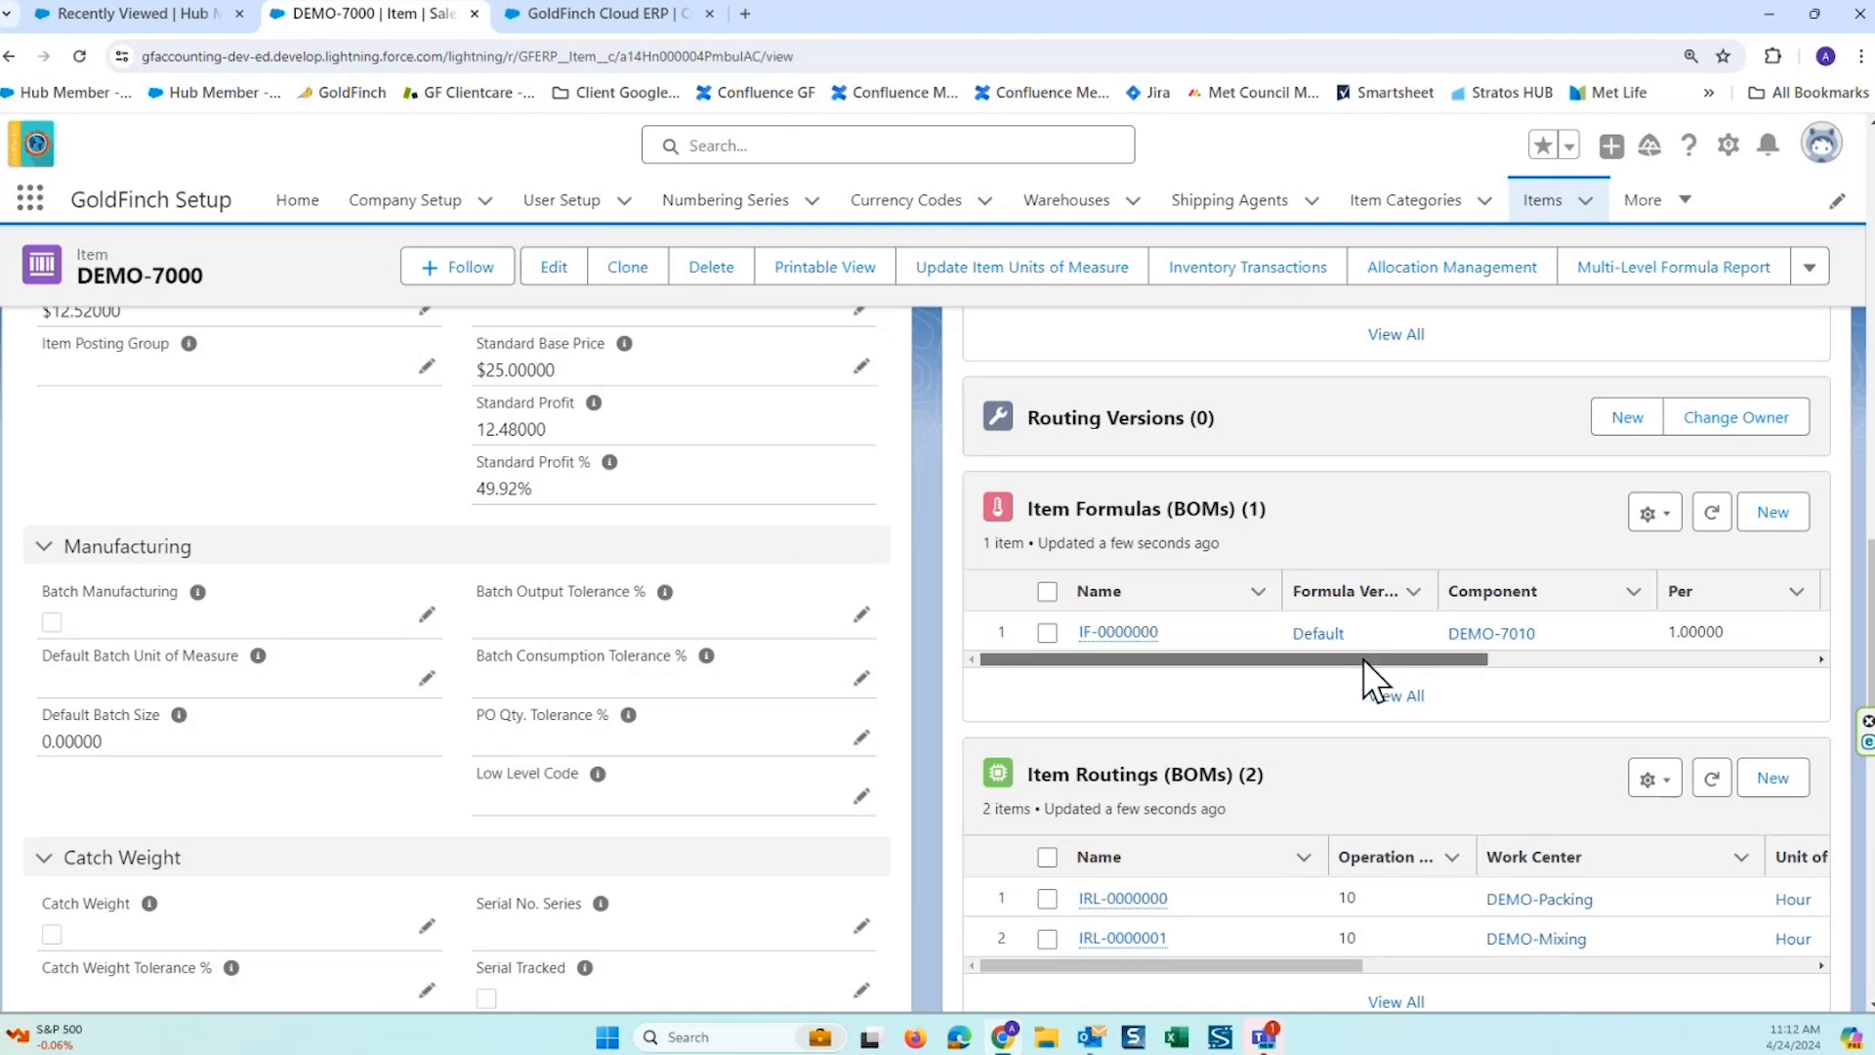
Examine the Component, Per, Unit of Measure and Standard Cost columns of DEMO-7000's Item Formulas (BOMs) related list.
drag(1363, 658, 1562, 671)
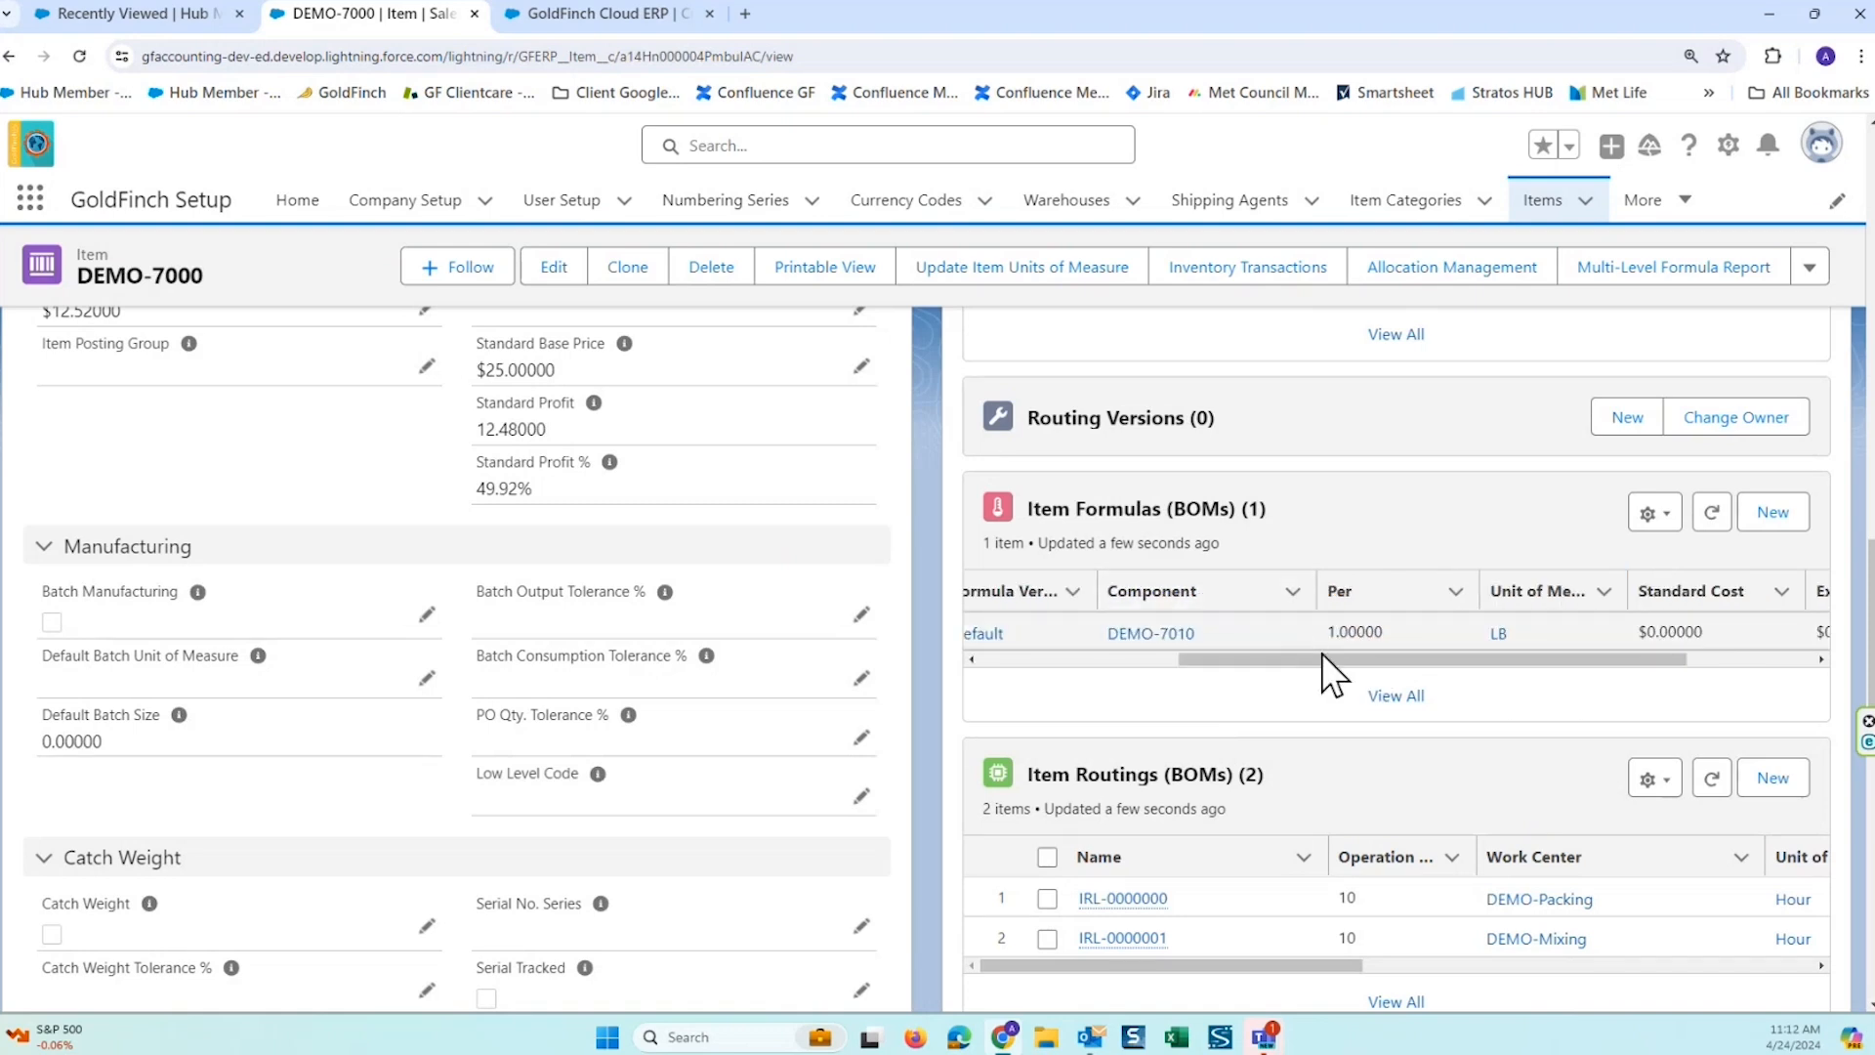
drag(1285, 664, 1088, 666)
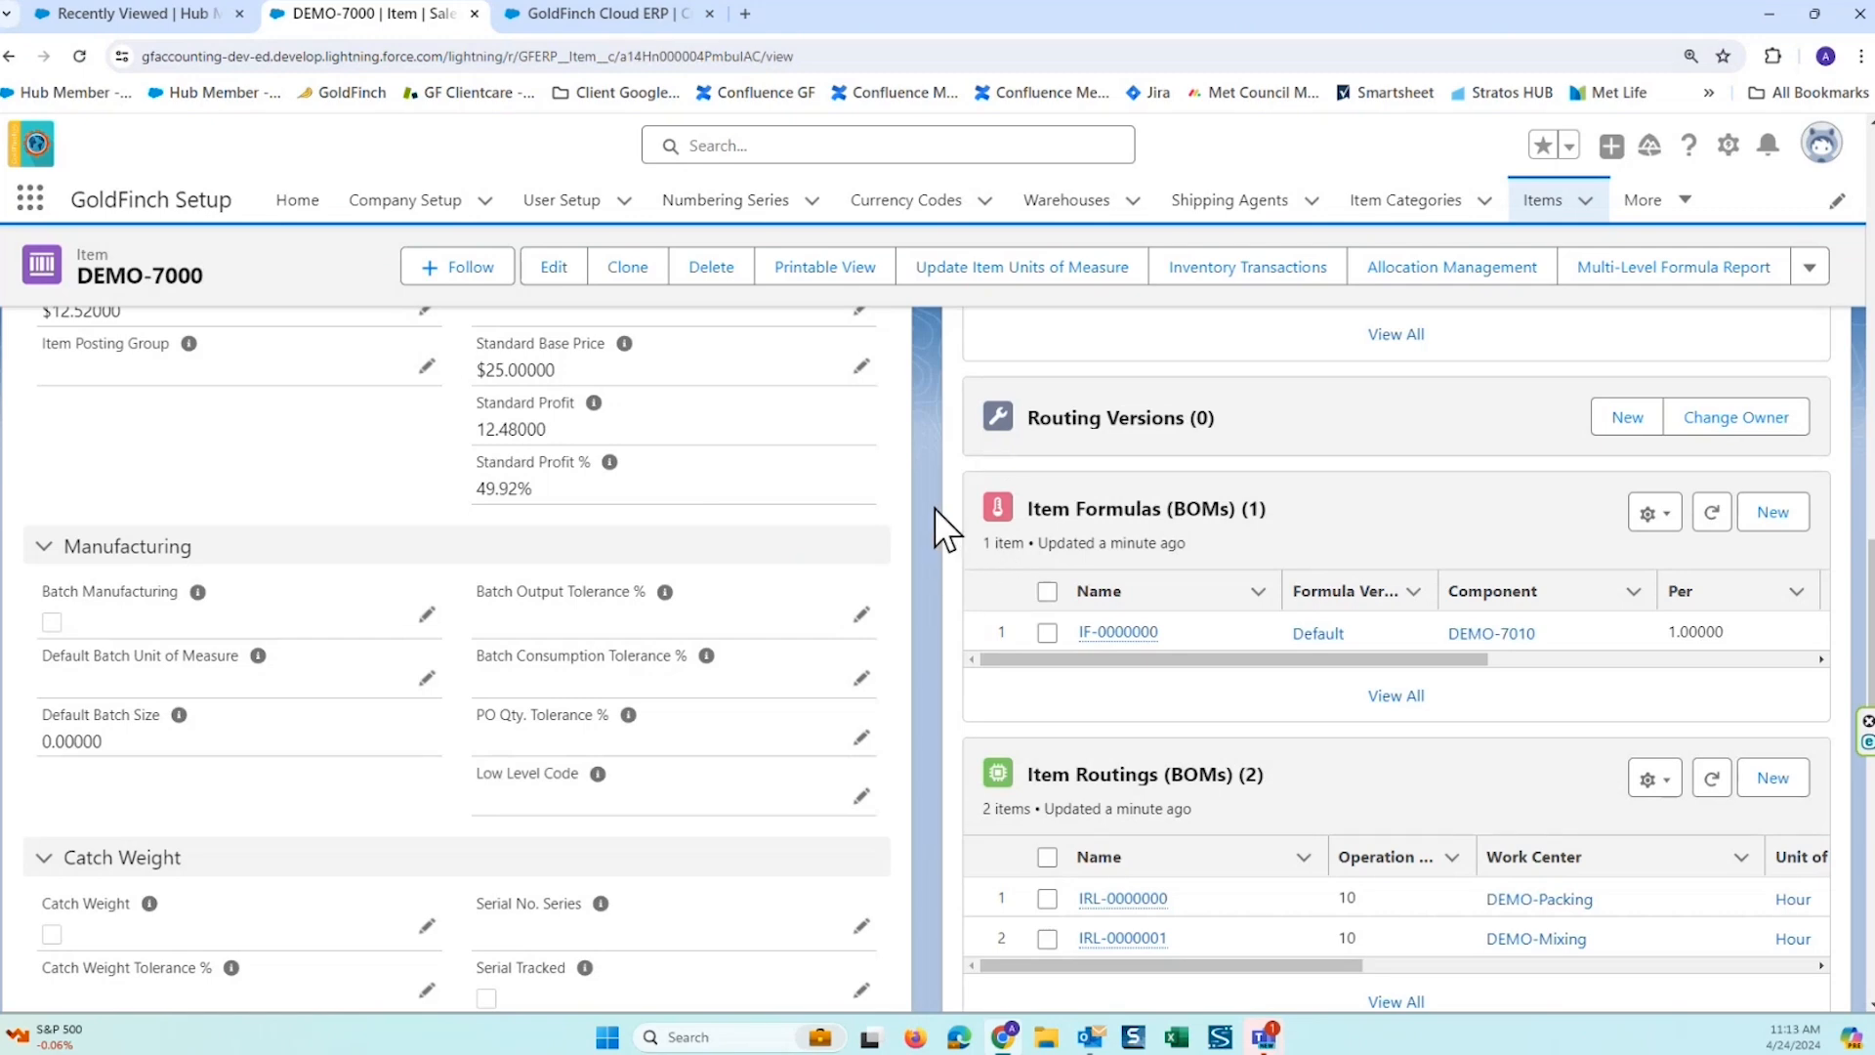
Show DEMO-7000's transactions and review its Sales Lines, Purchase Lines and Work Orders related lists.
scroll(933, 507, up, 6)
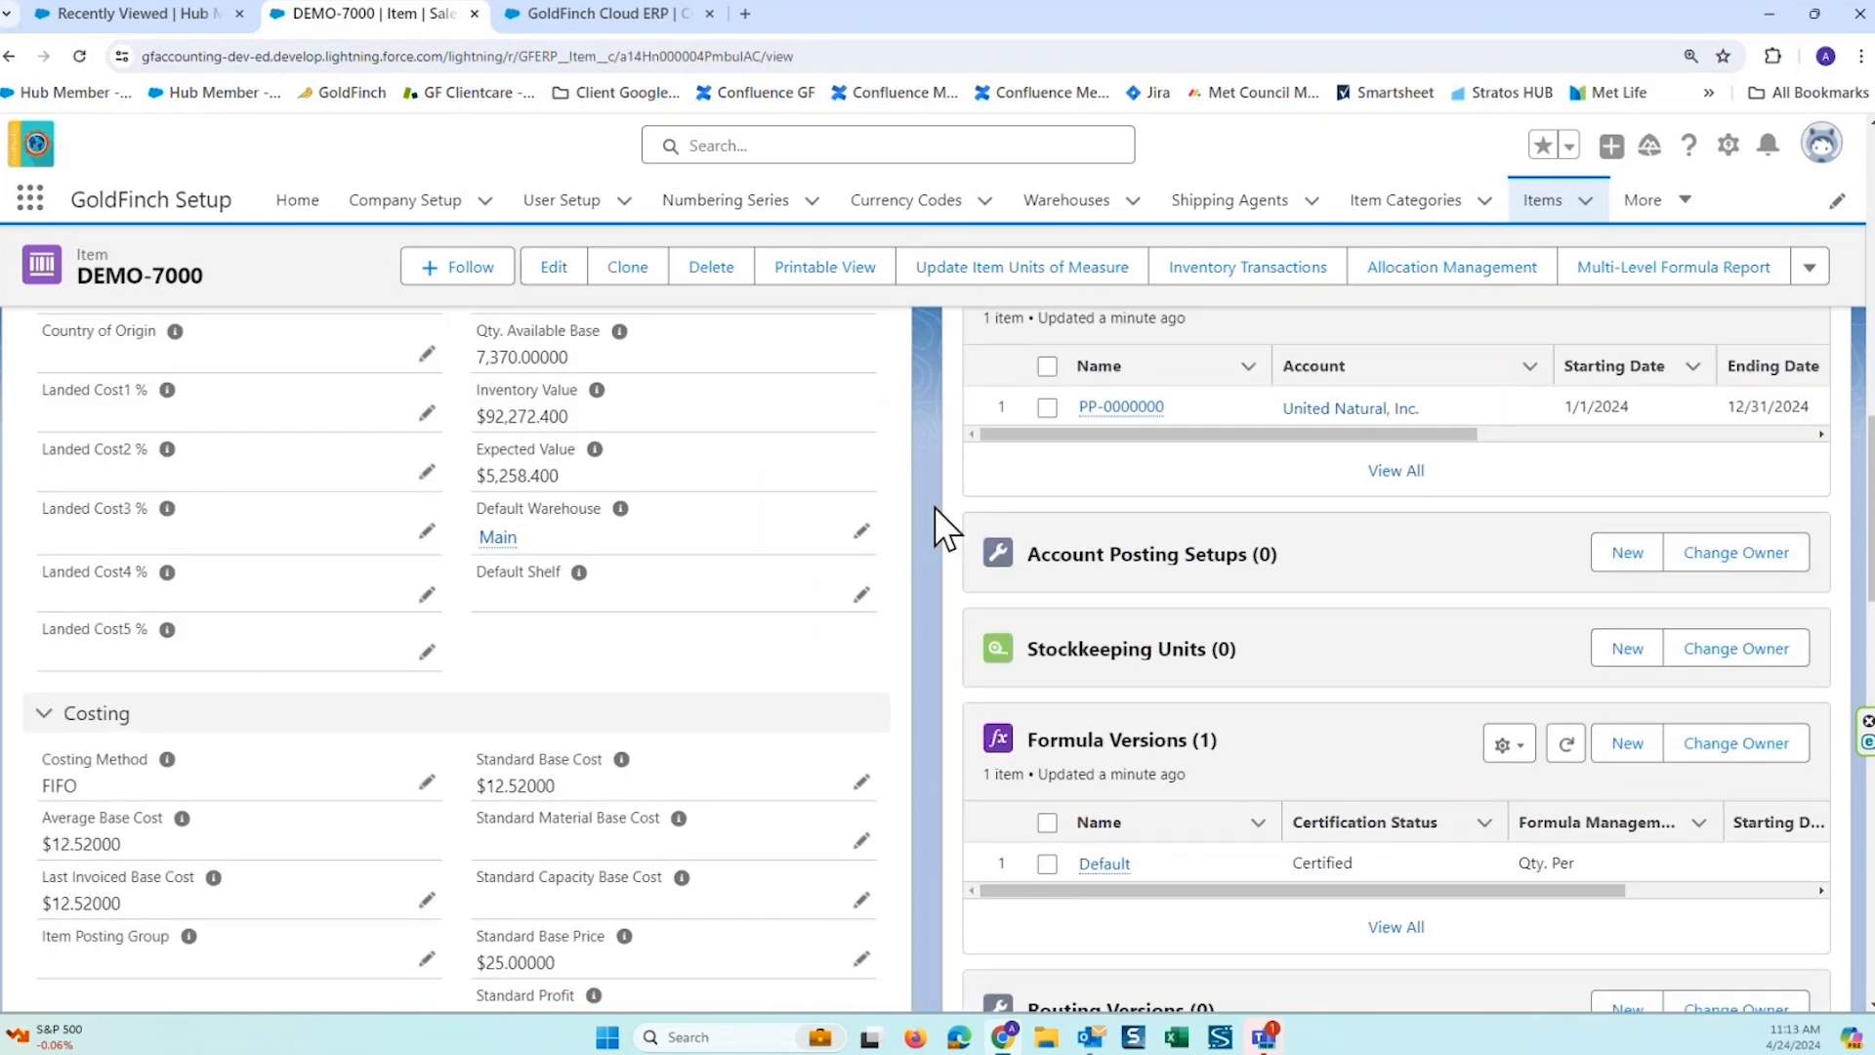
scroll(933, 507, up, 8)
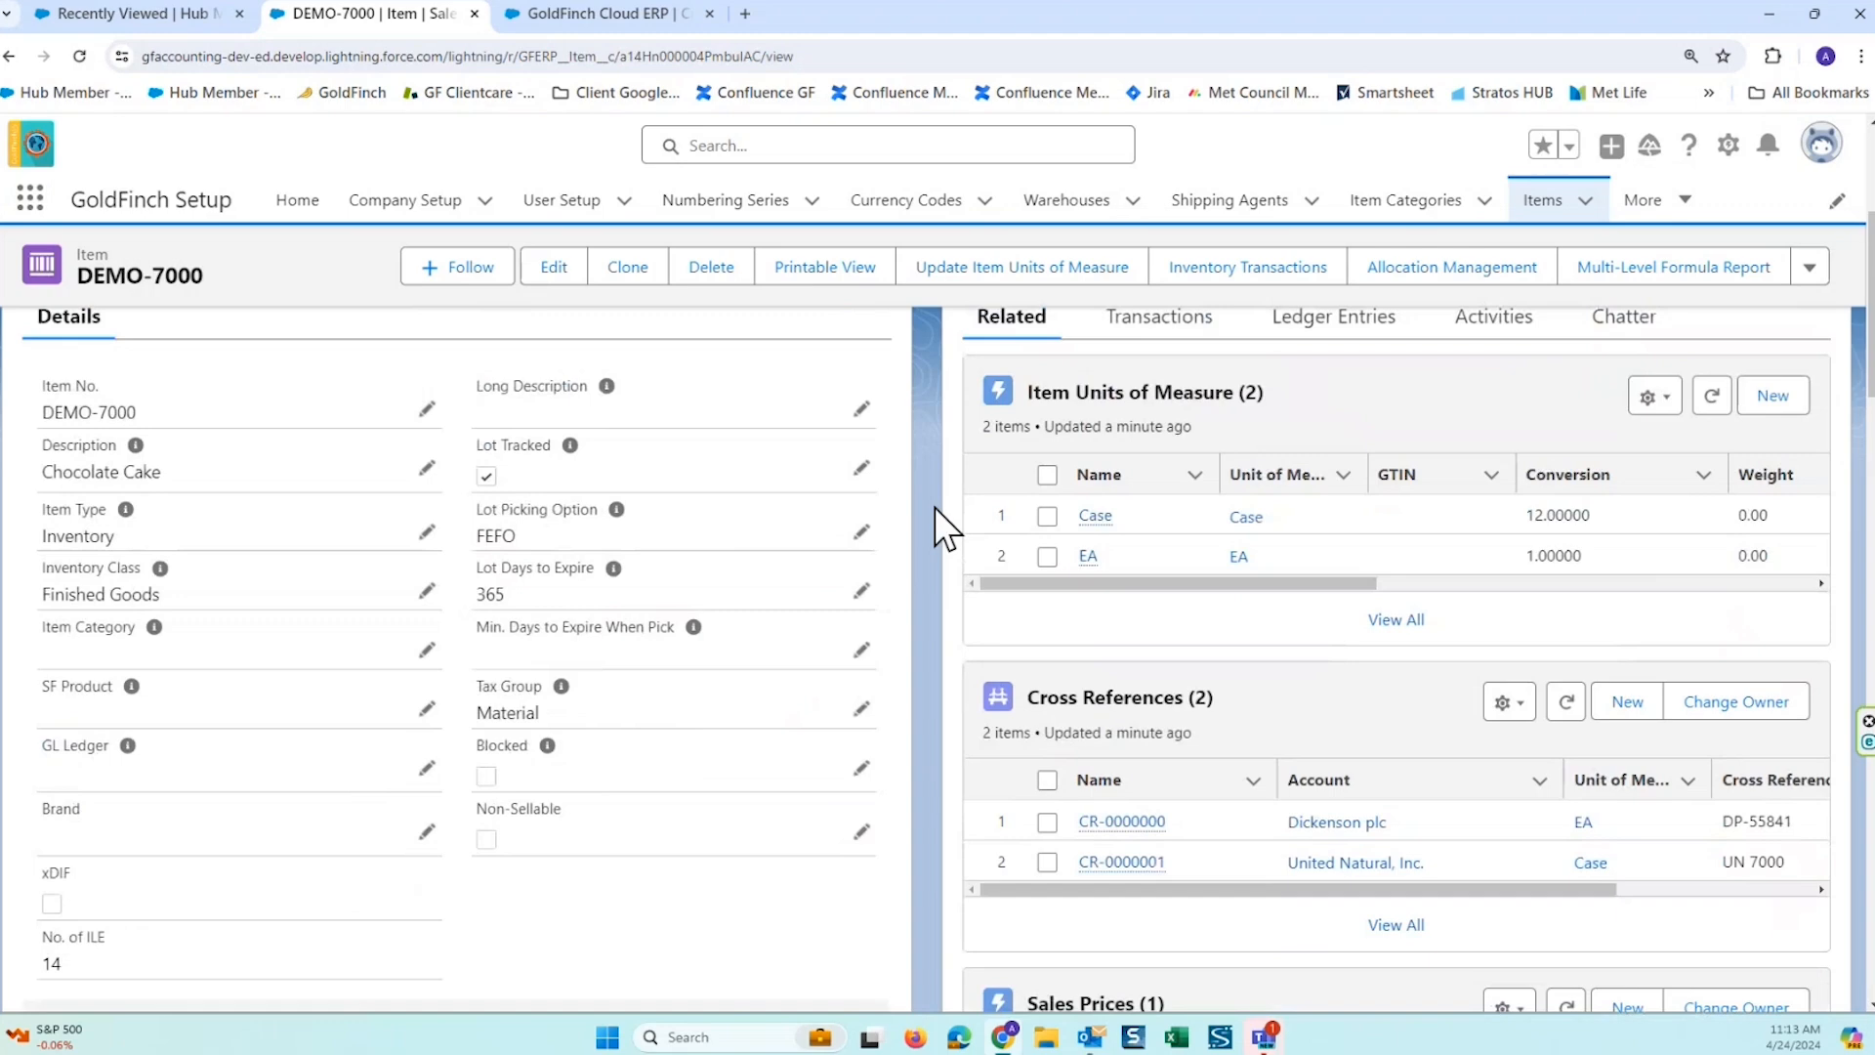
scroll(933, 507, up, 4)
scroll(930, 531, down, 2)
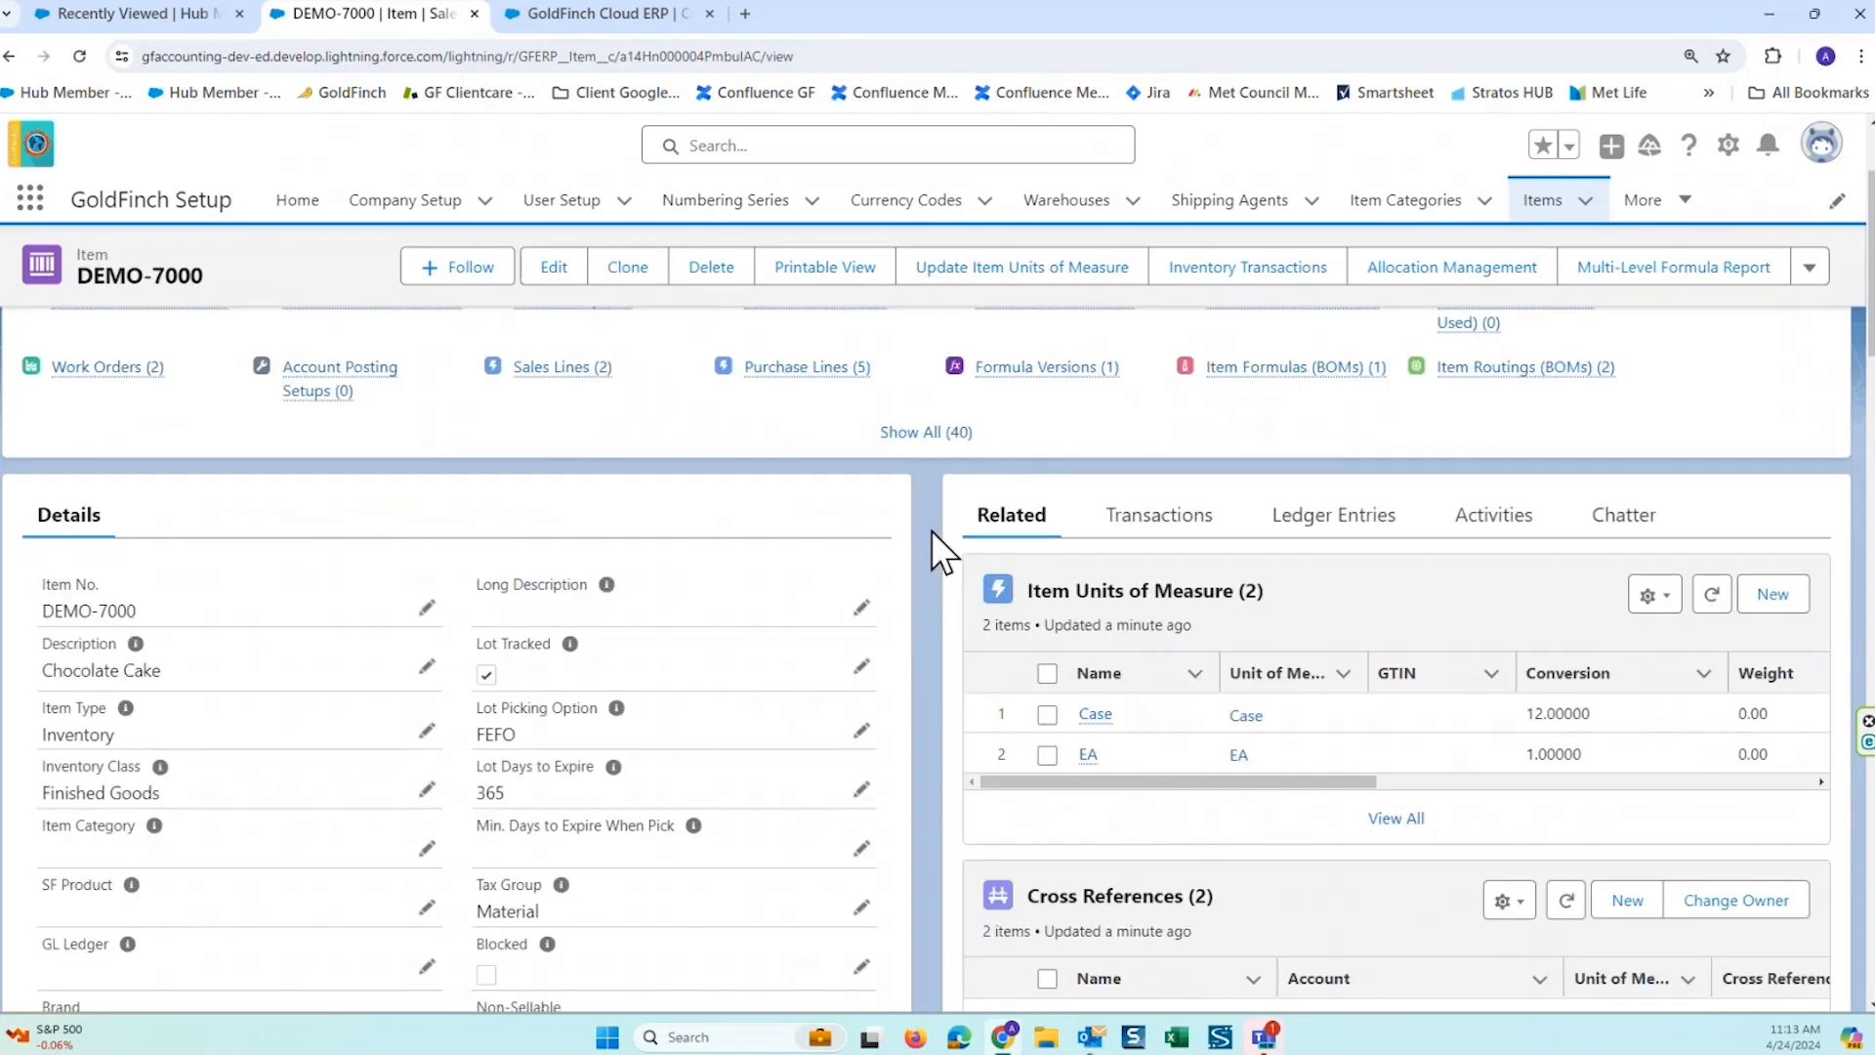
click(1160, 518)
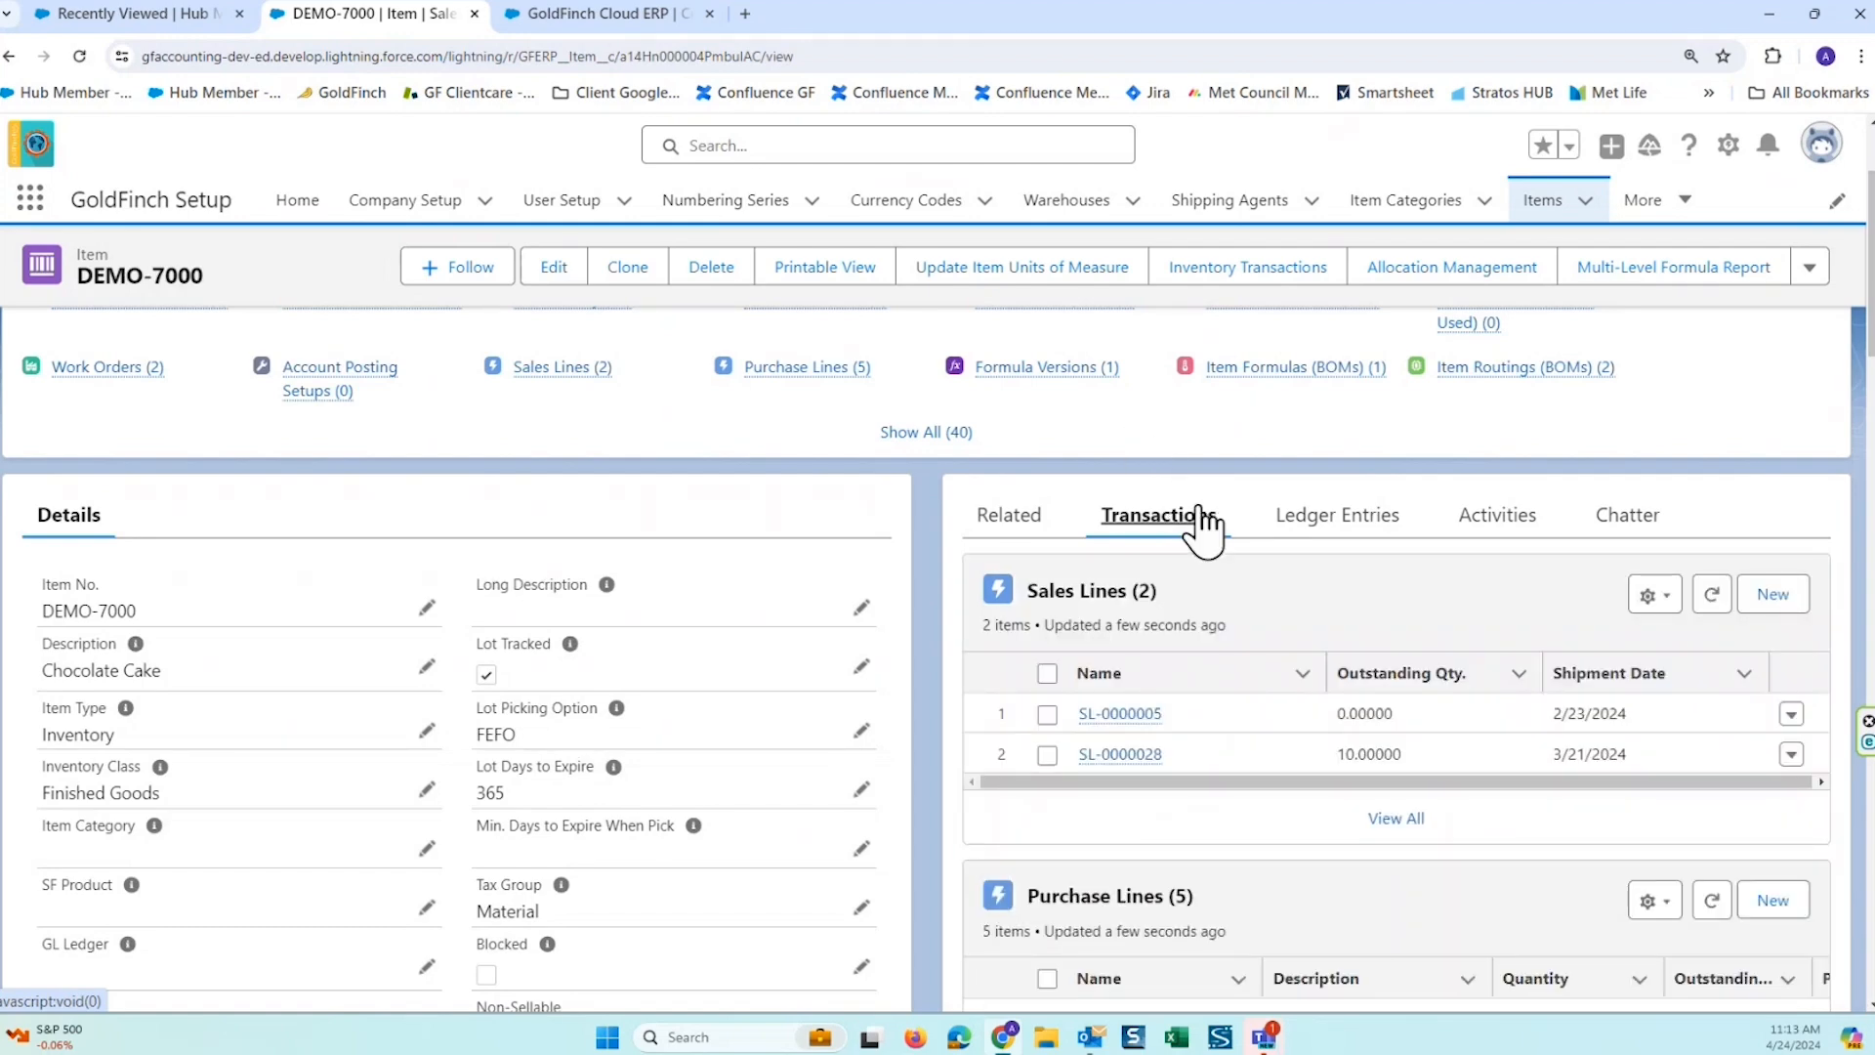
scroll(1323, 649, down, 2)
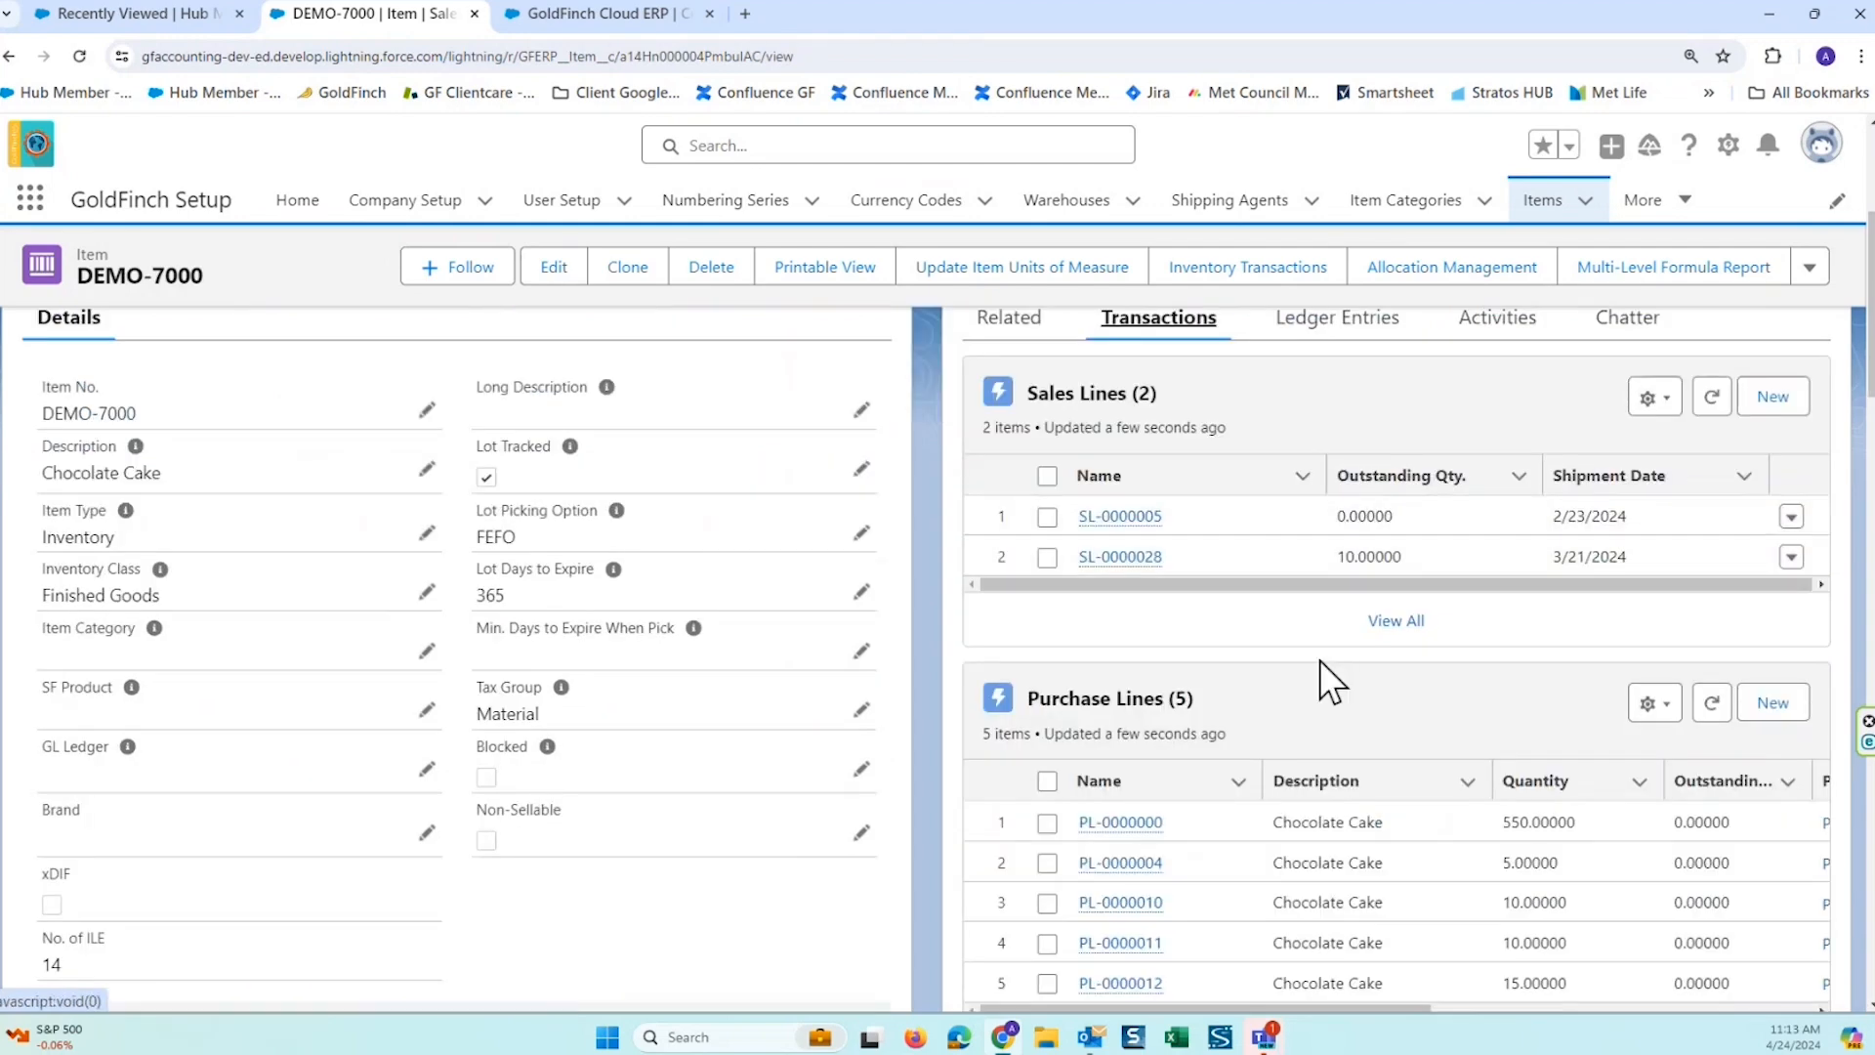
scroll(1322, 677, down, 2)
scroll(1302, 771, down, 4)
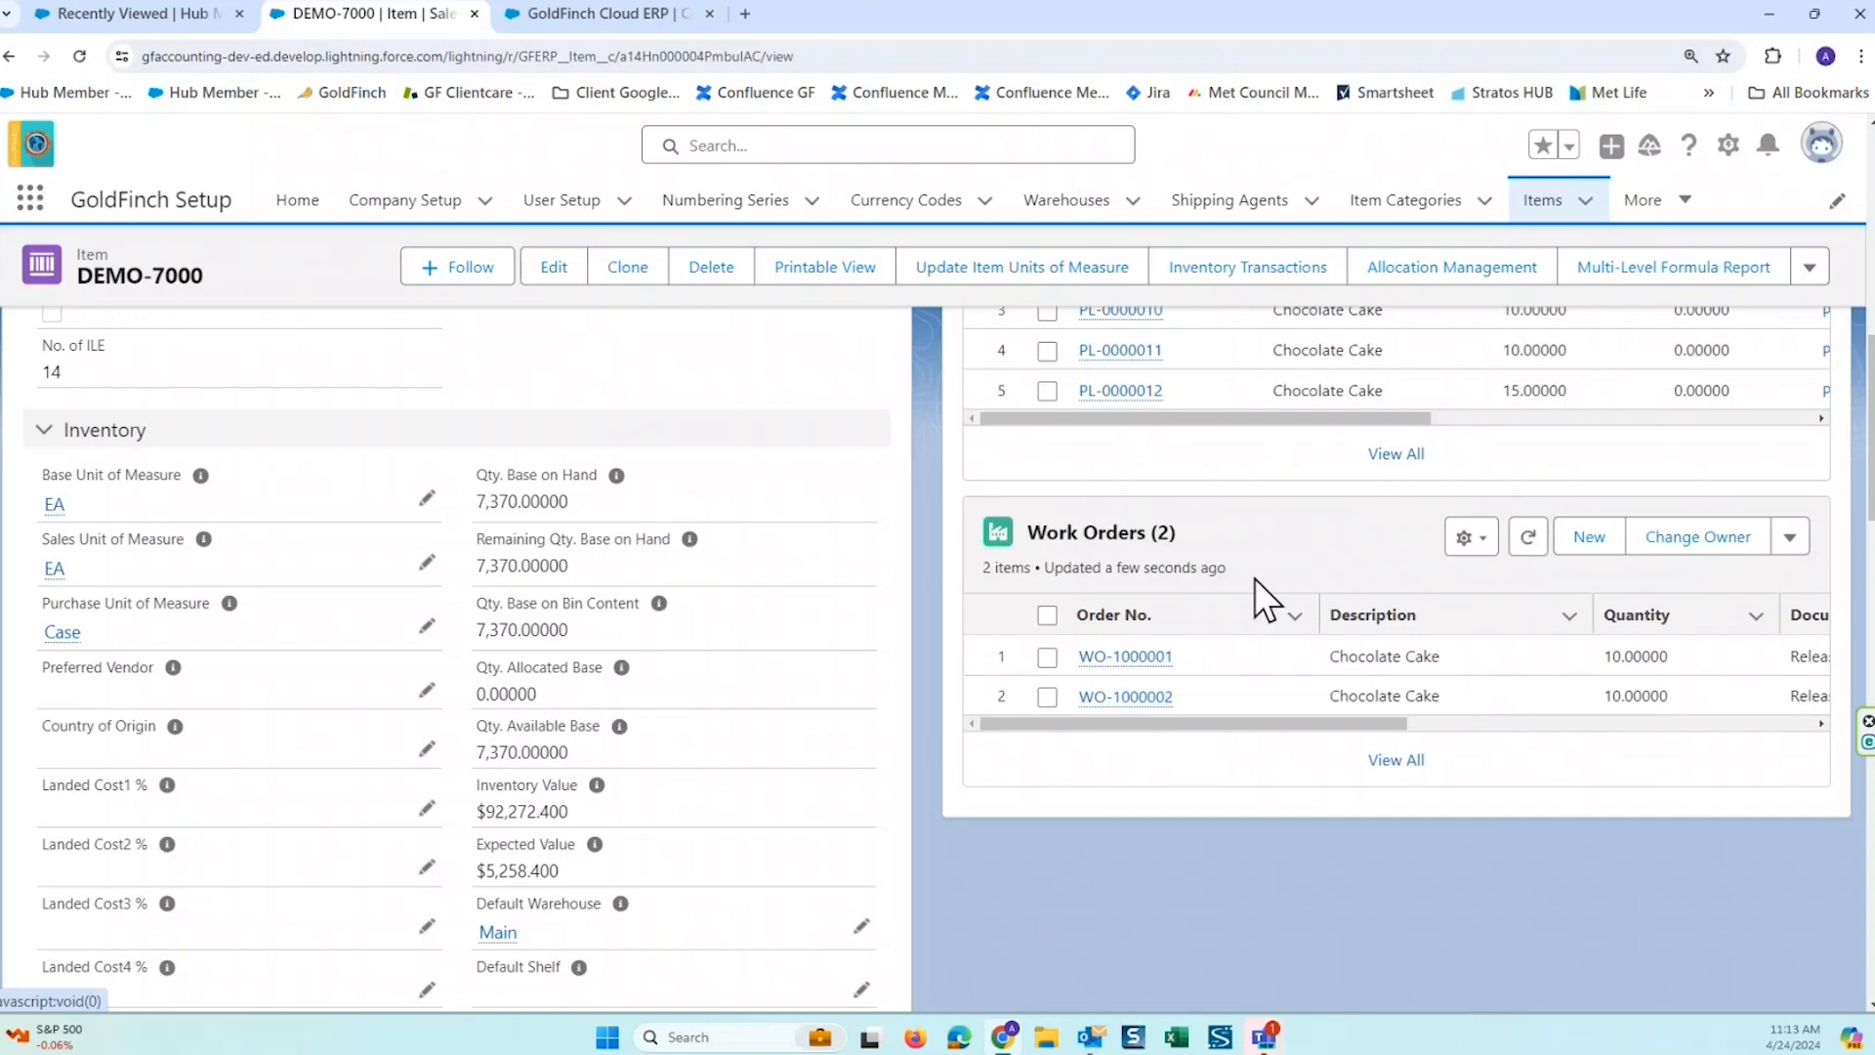
scroll(1254, 578, up, 4)
scroll(1241, 591, up, 2)
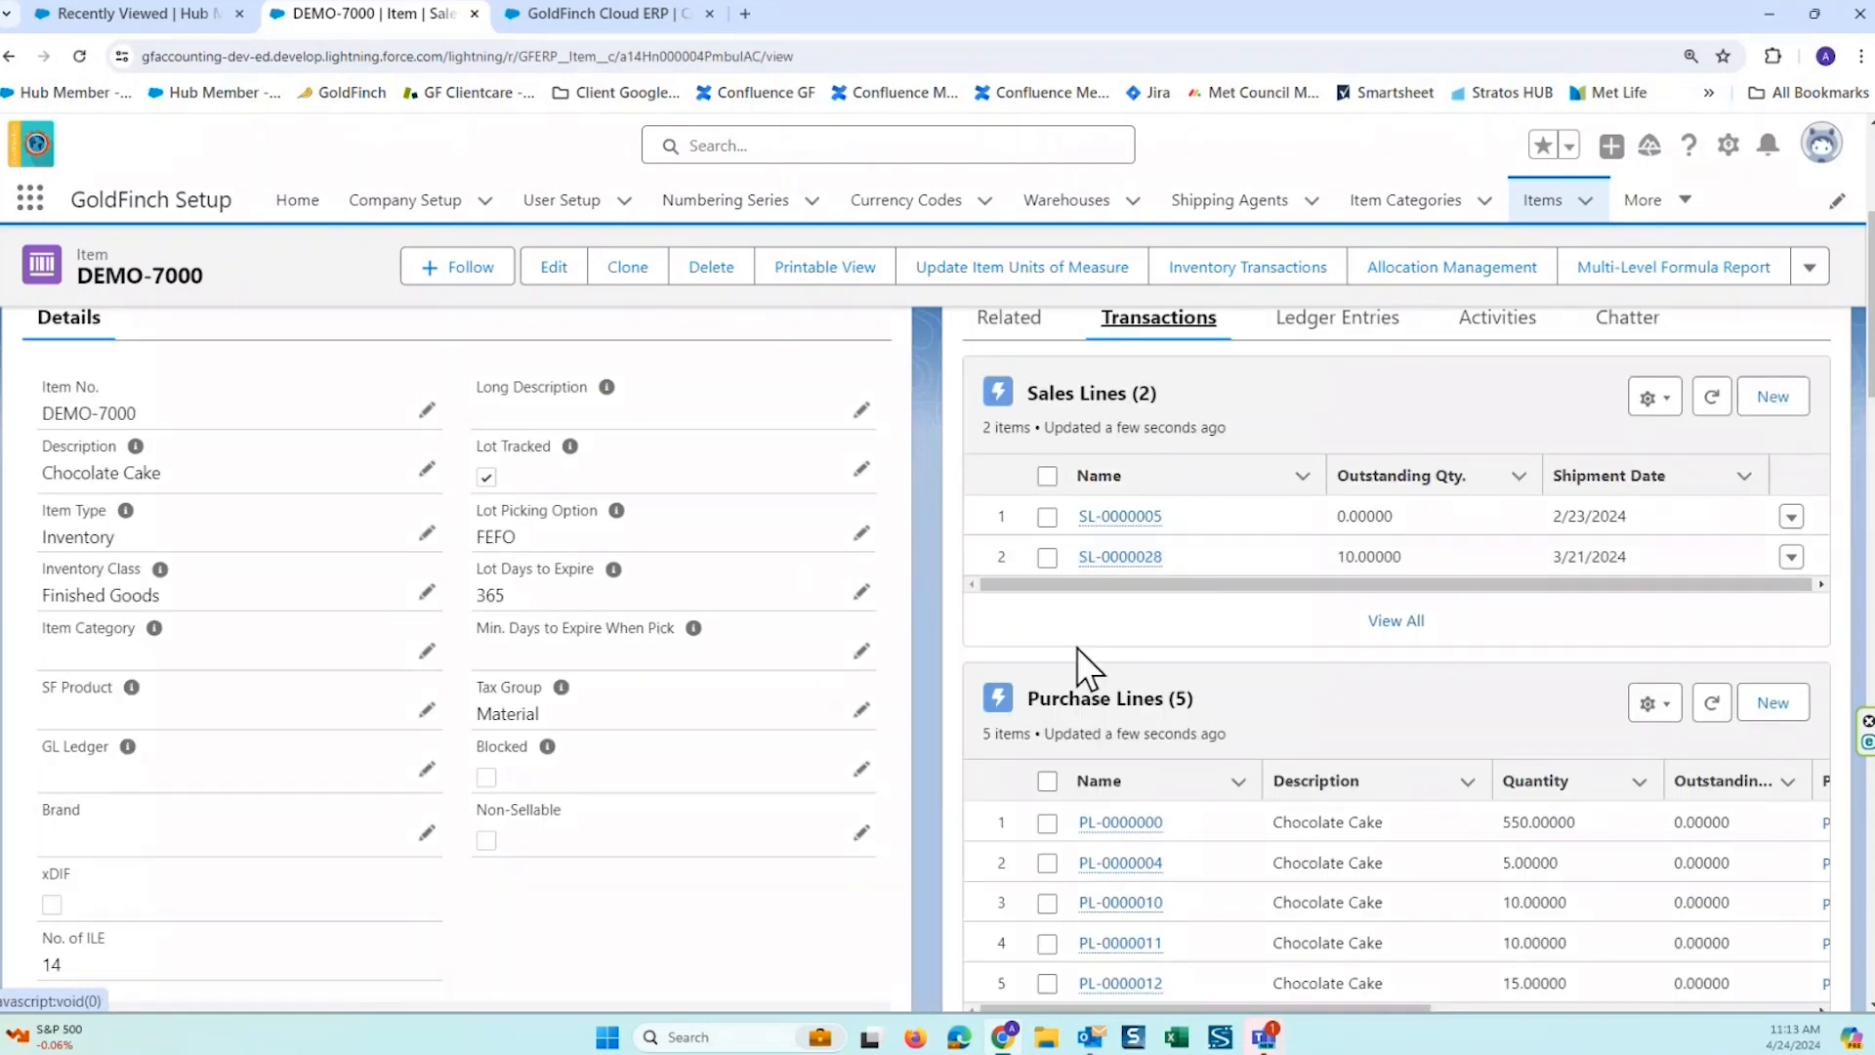
click(1232, 477)
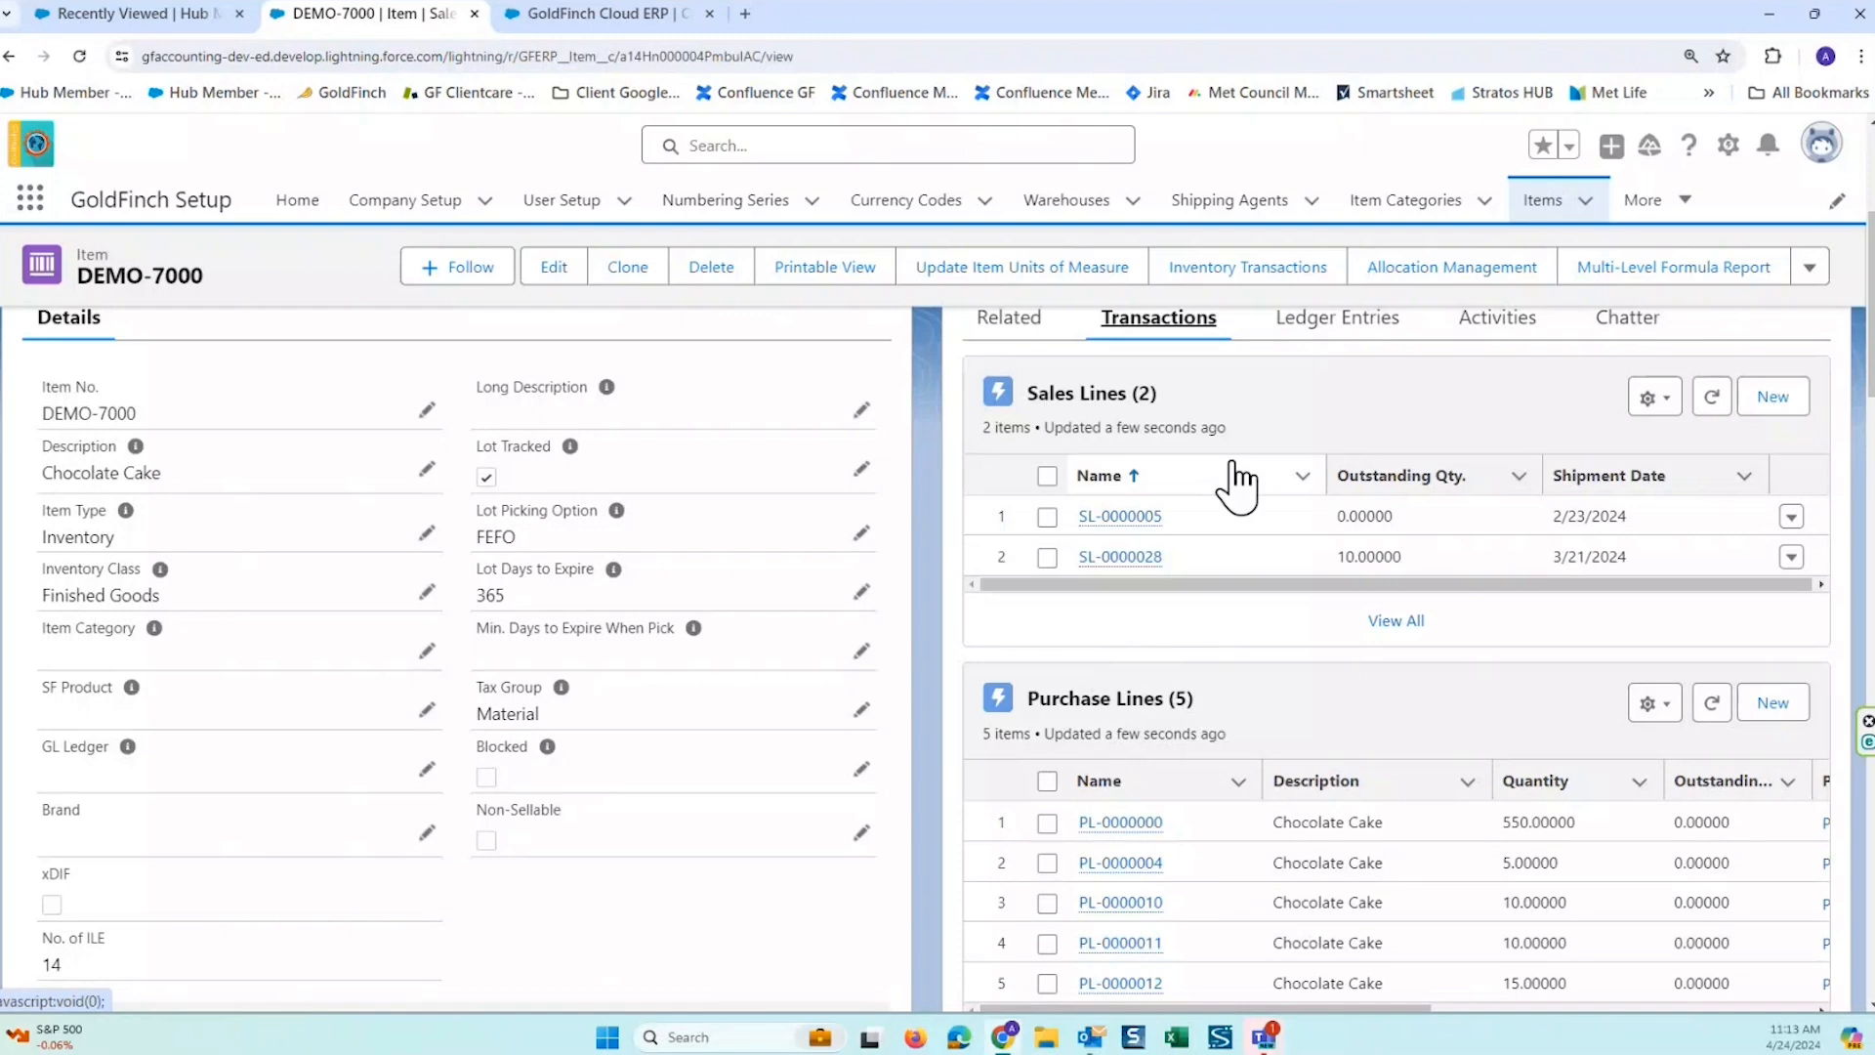
From DEMO-7000's ledger entries, open the full Bin Contents (Item) list and examine the Qty. Base of lot 01110ABC.
scroll(1235, 473, up, 2)
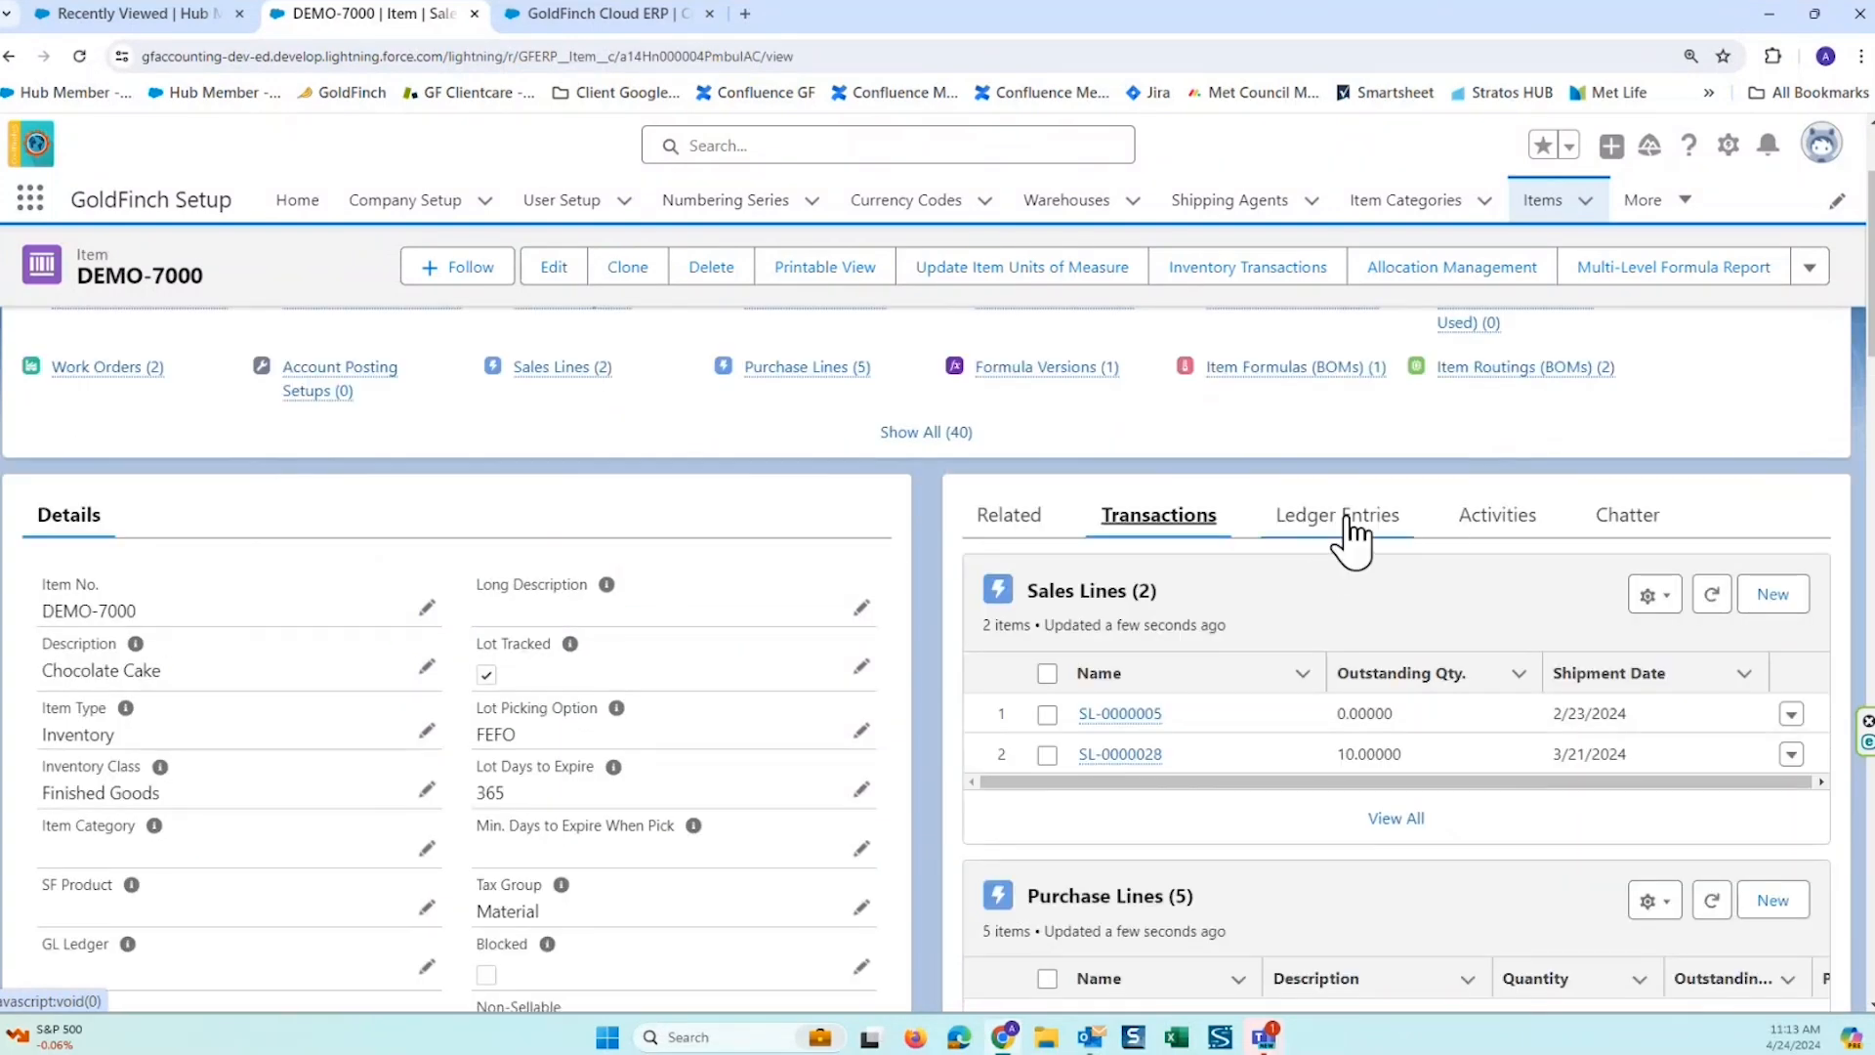
click(1352, 518)
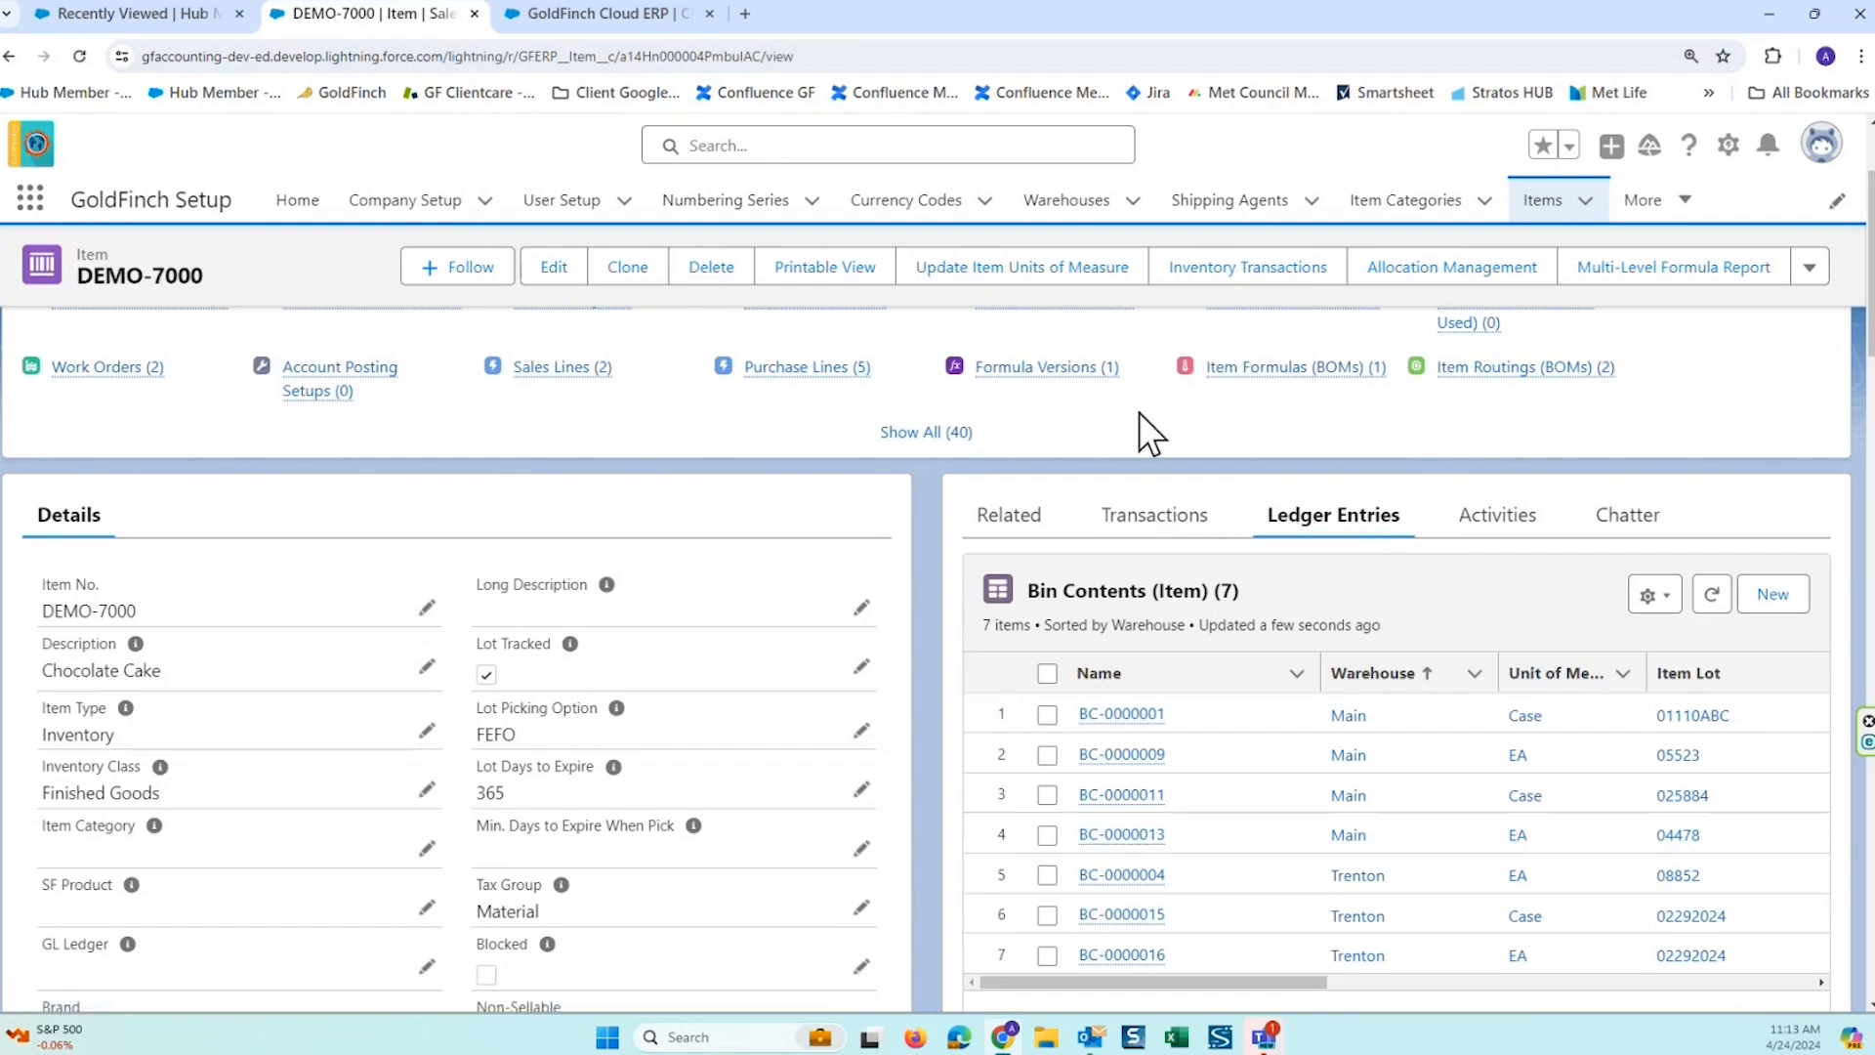
scroll(1209, 459, down, 2)
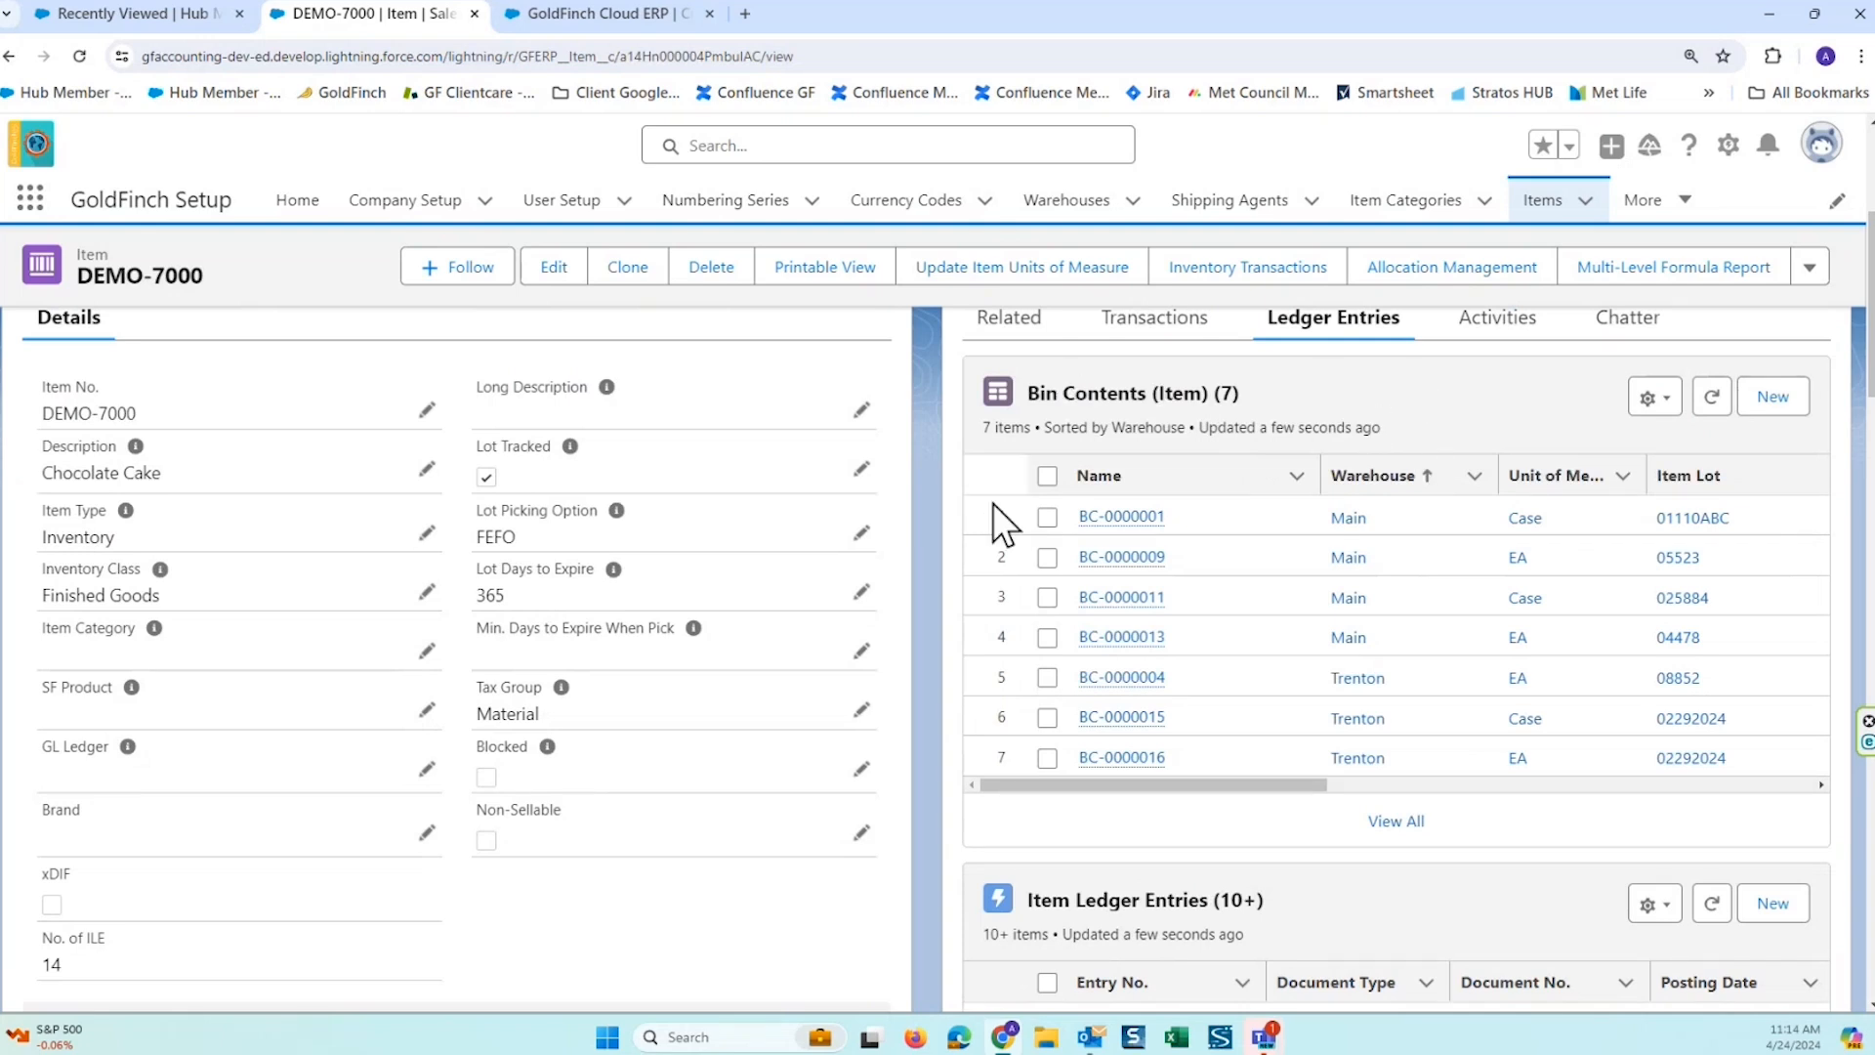
click(1399, 838)
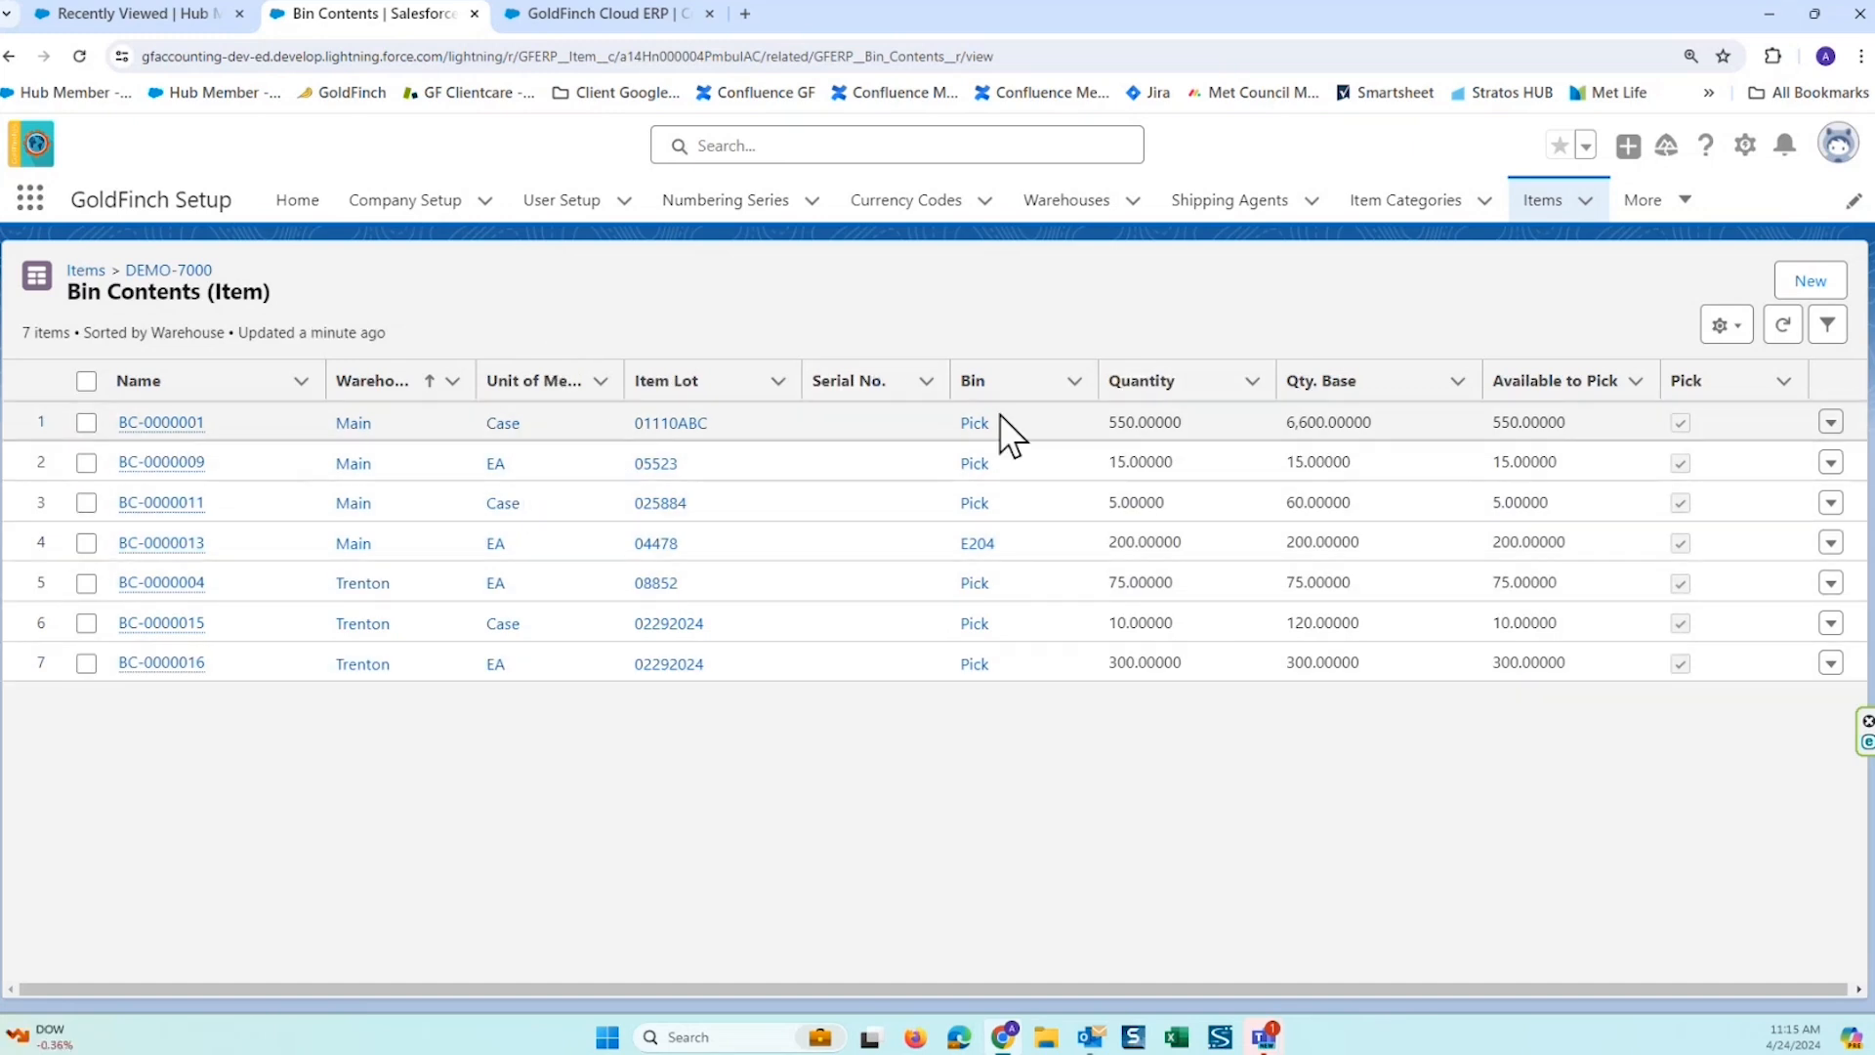
click(1389, 421)
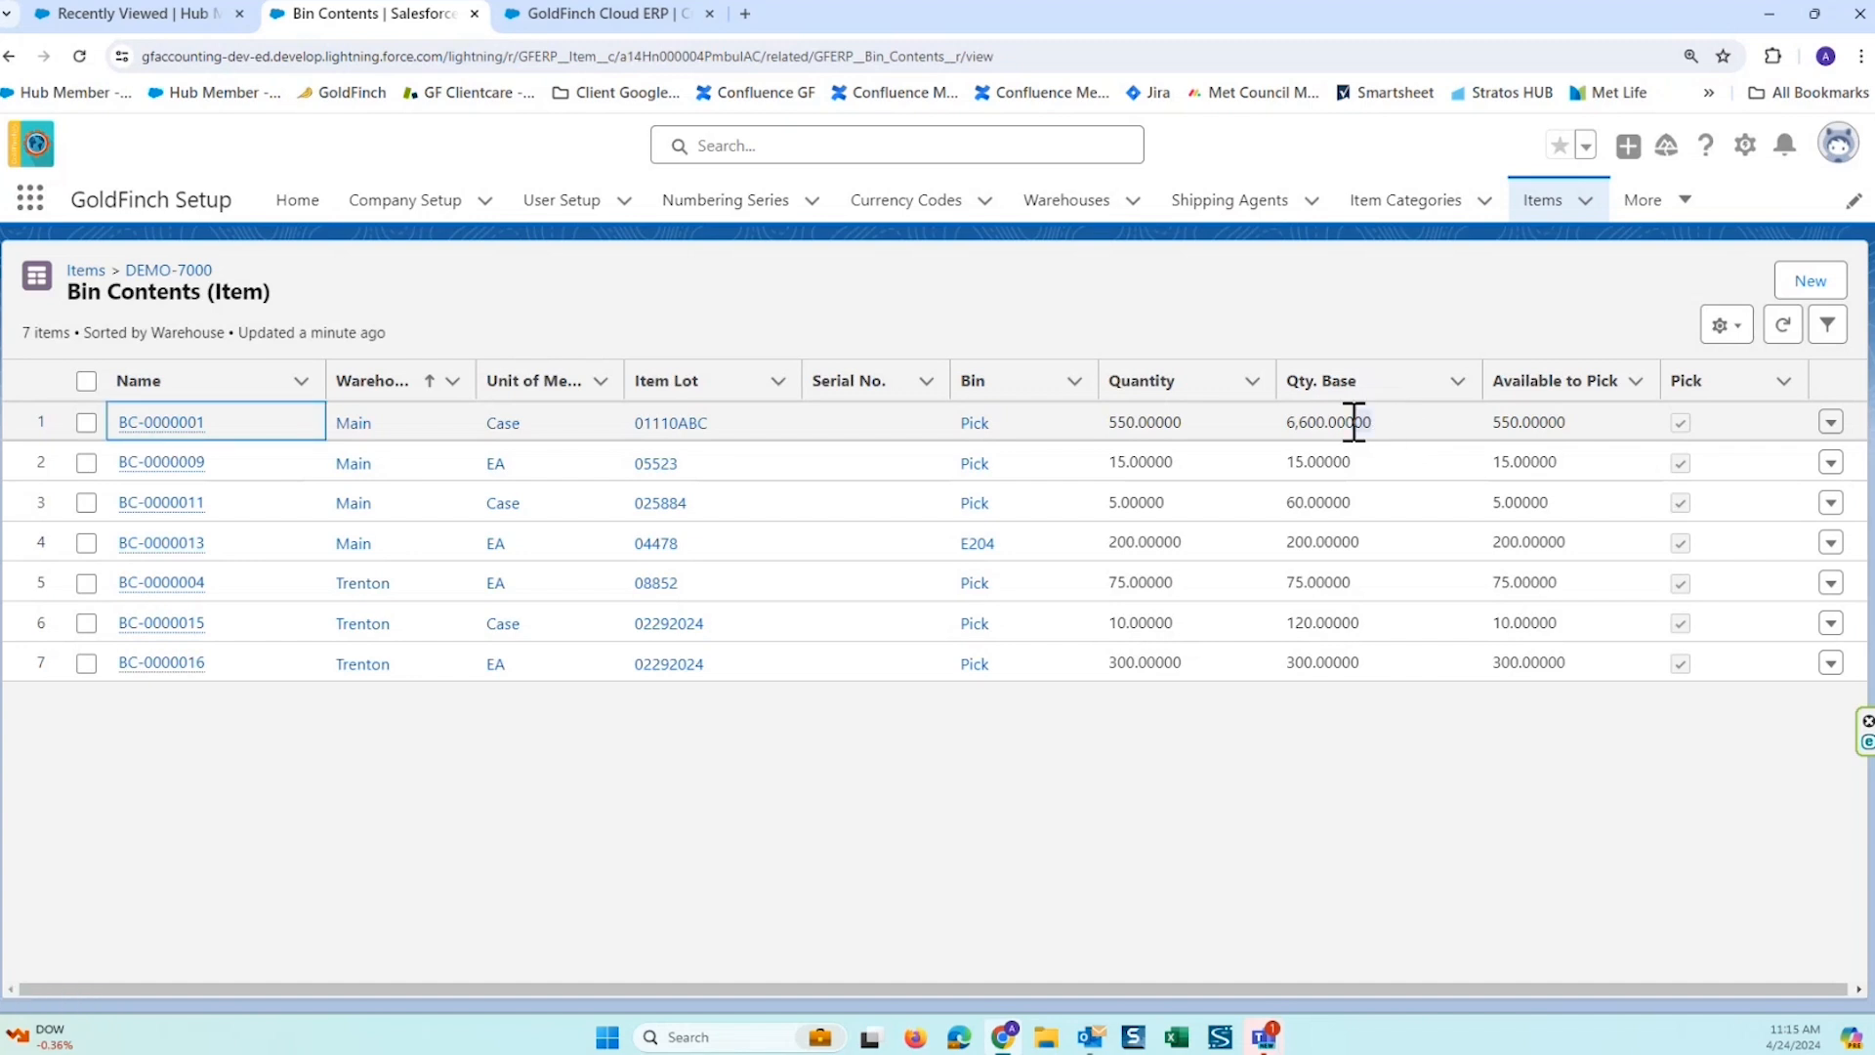
click(1347, 421)
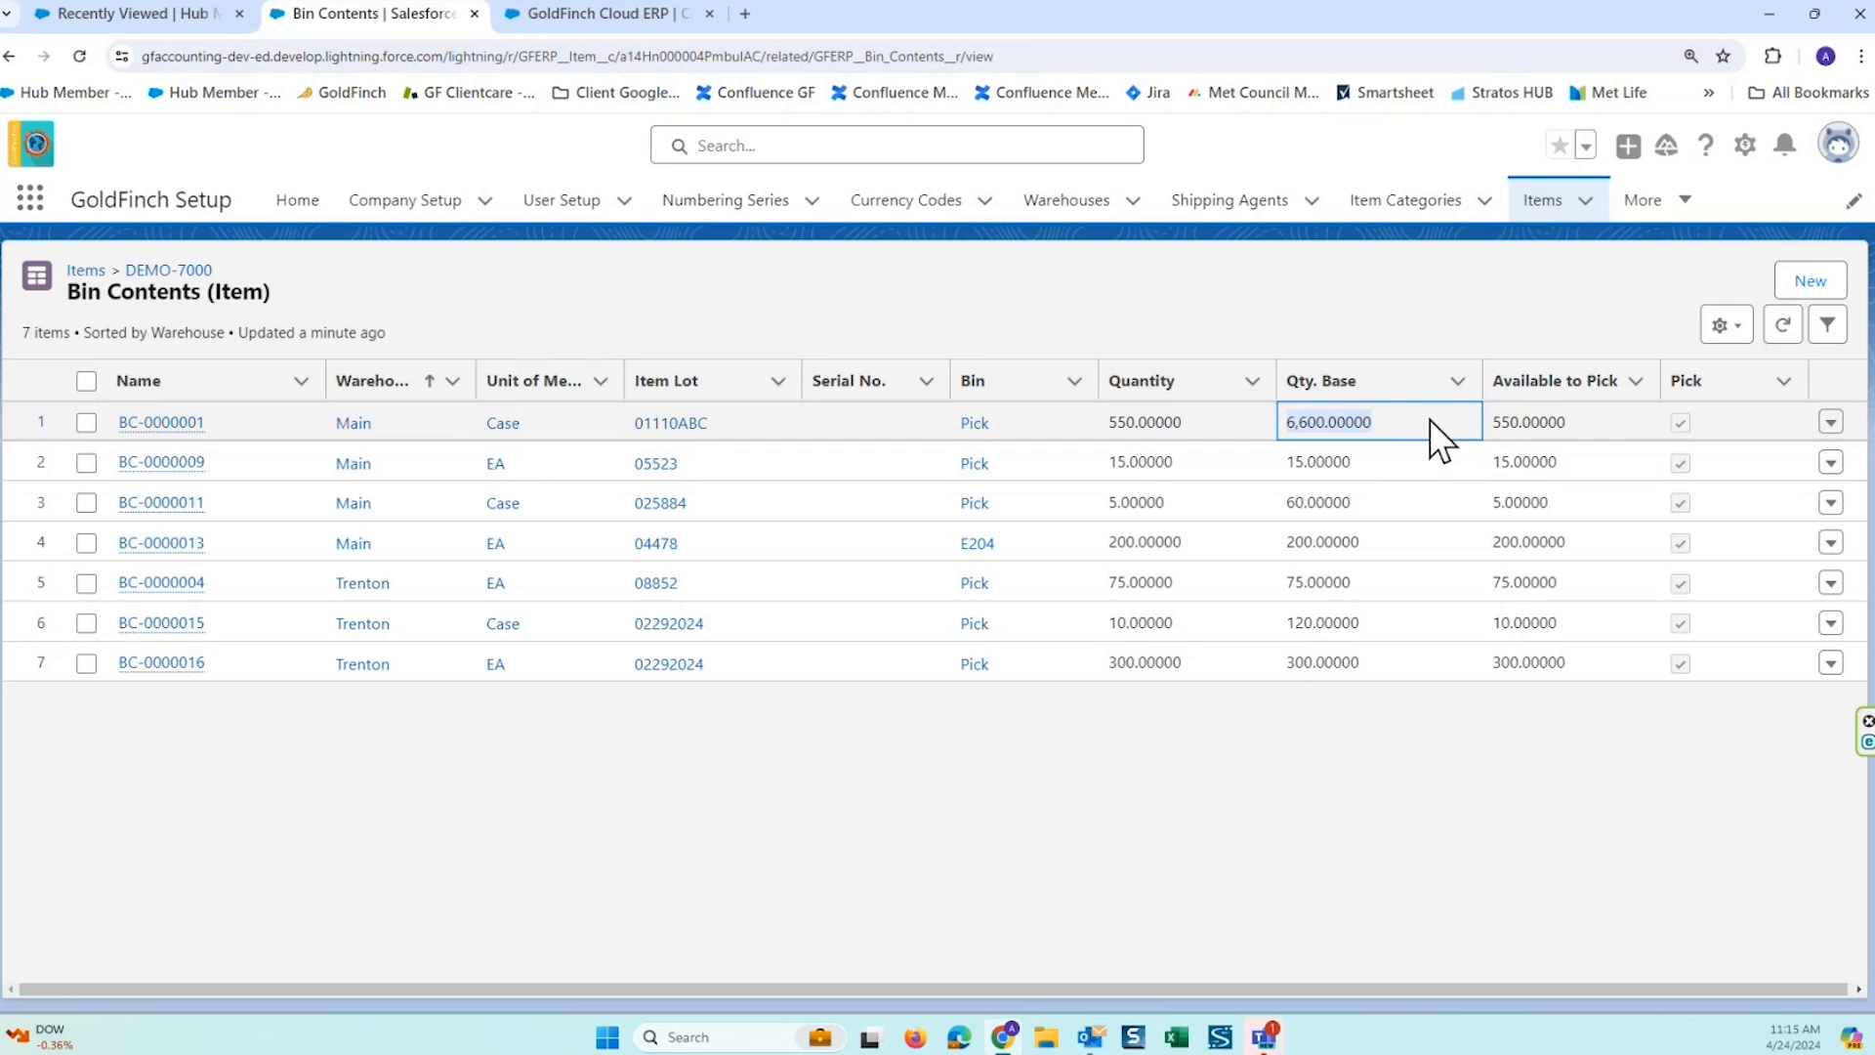
Return to DEMO-7000's ledger entries and open its full Item Ledger Entries list.
click(138, 266)
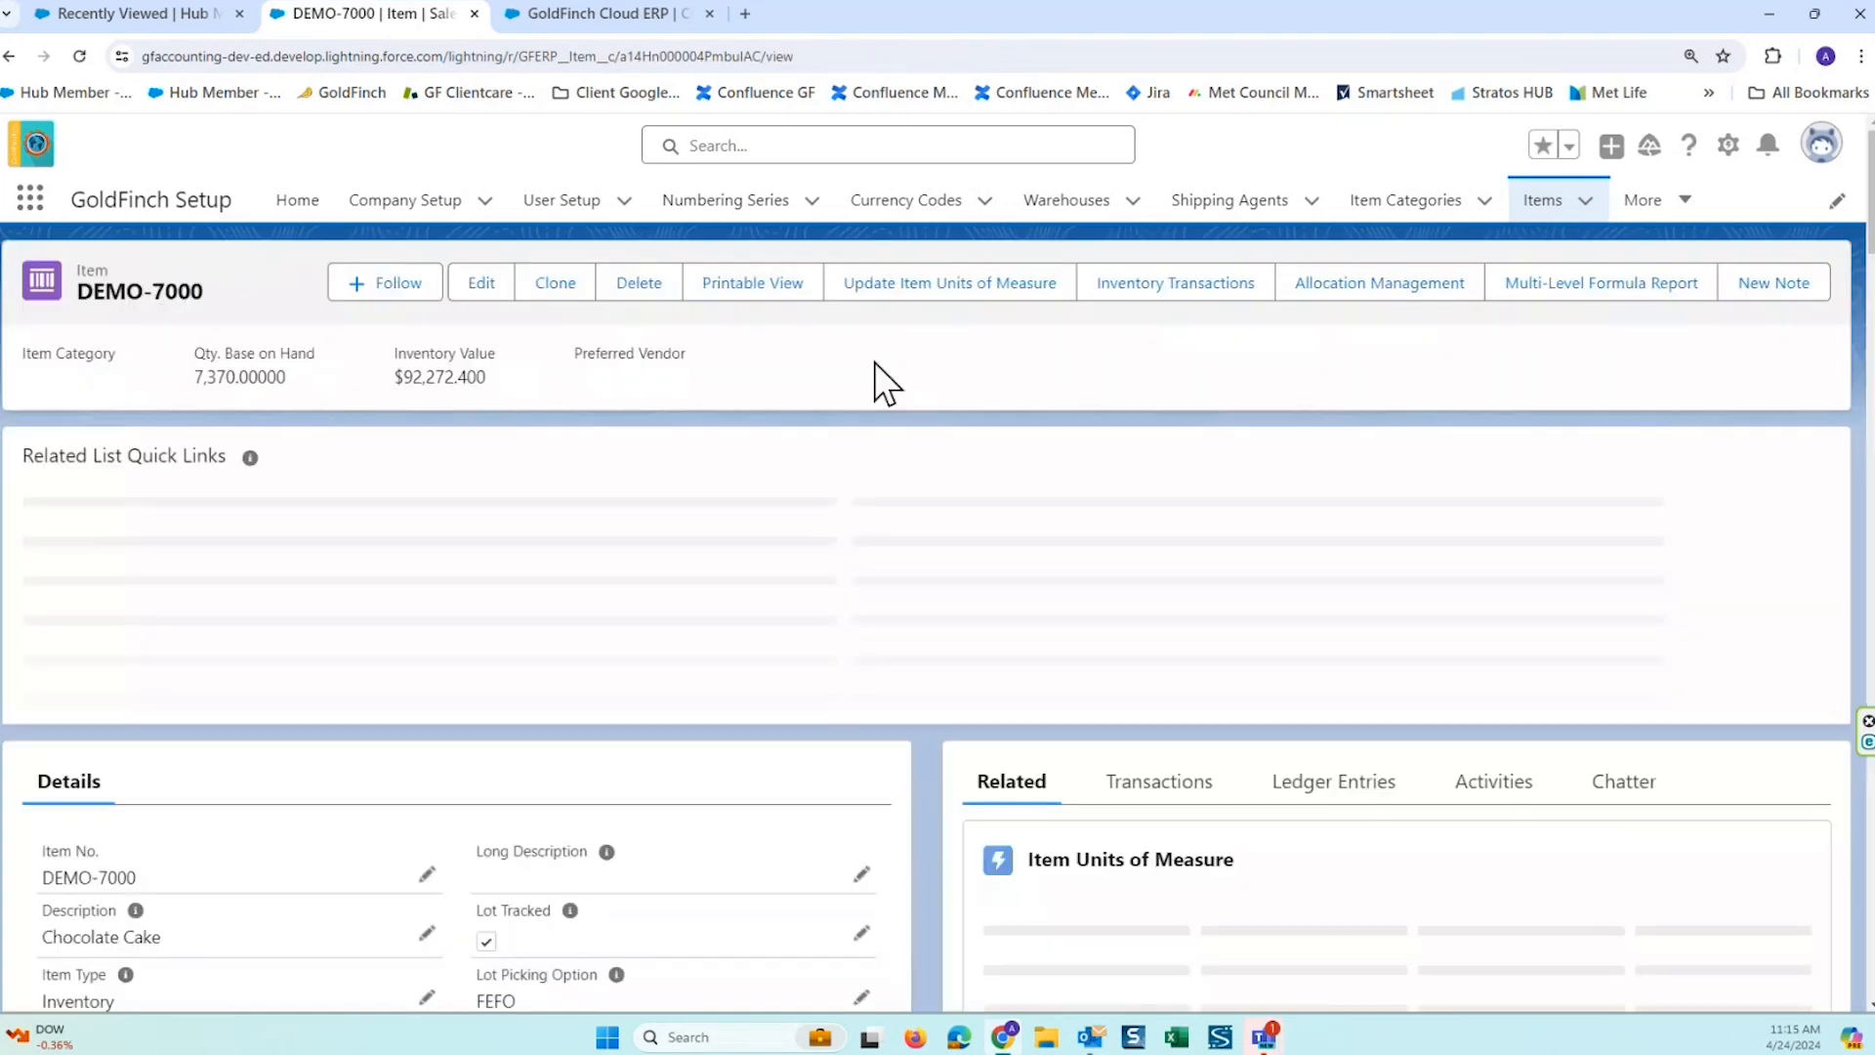
click(1186, 714)
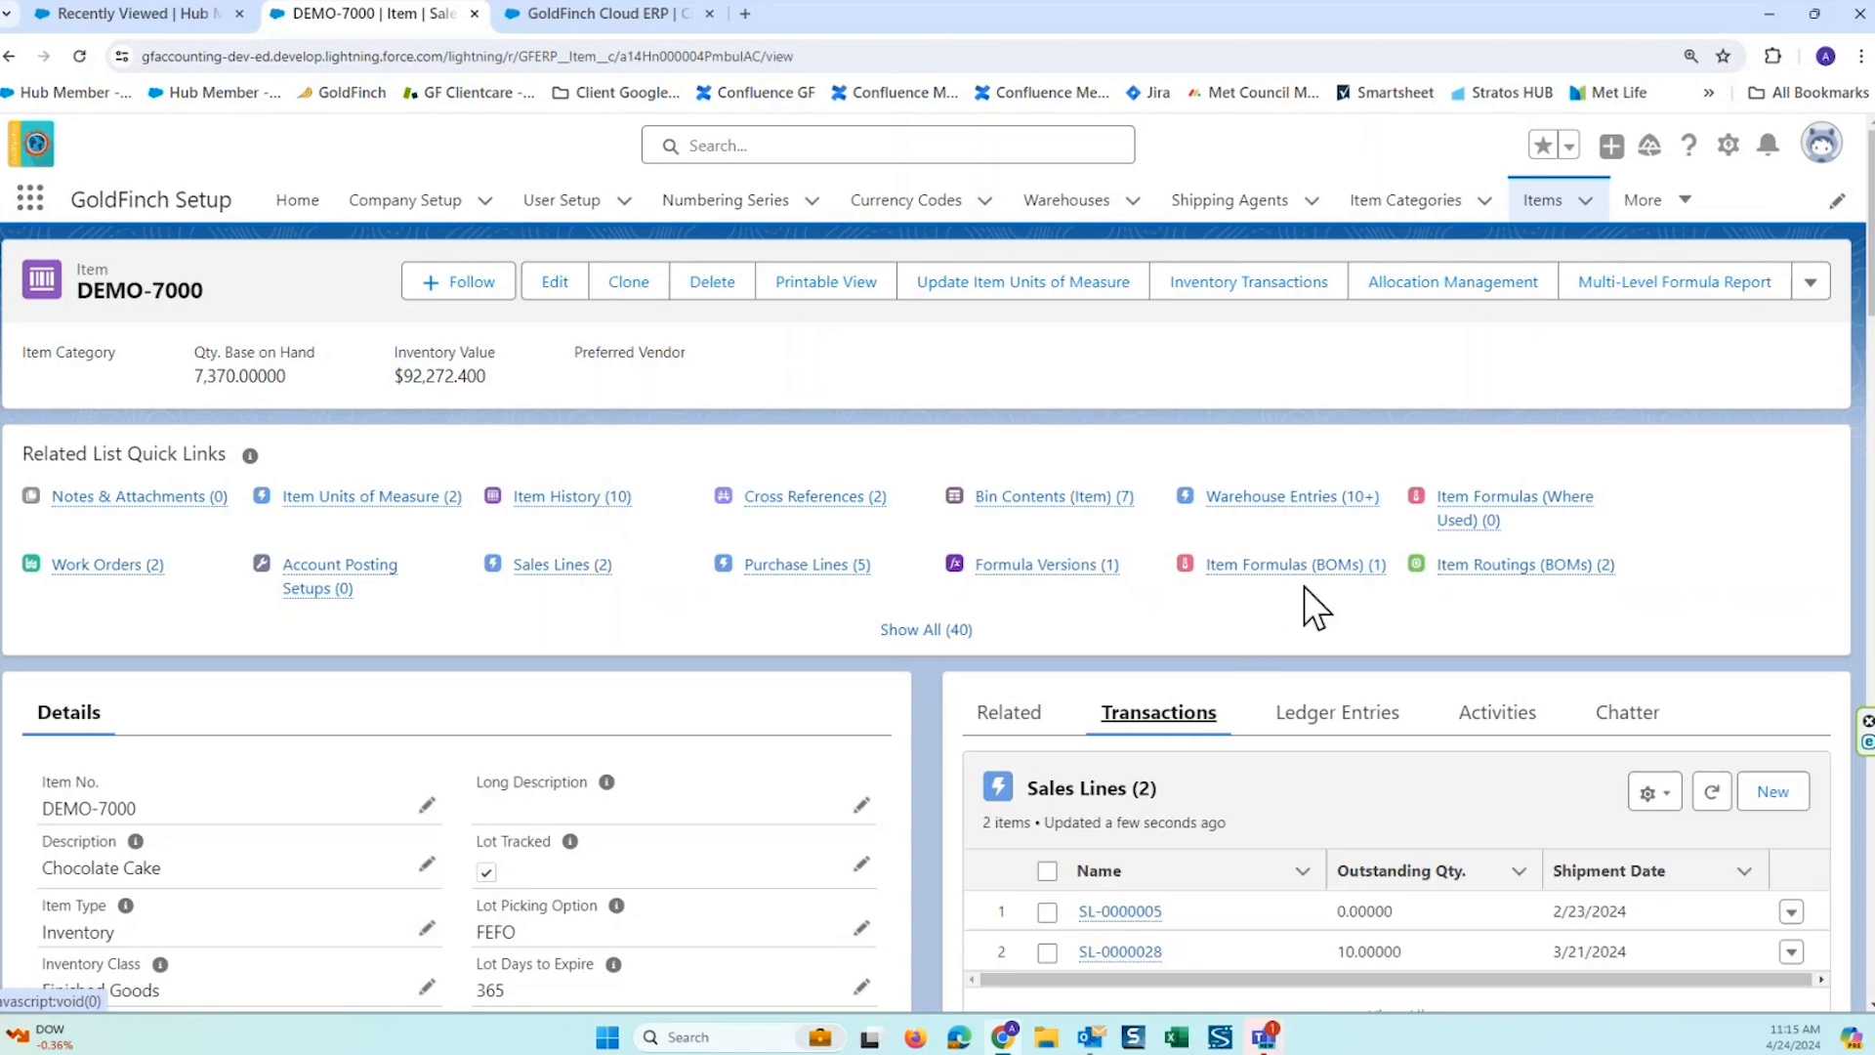
click(1319, 718)
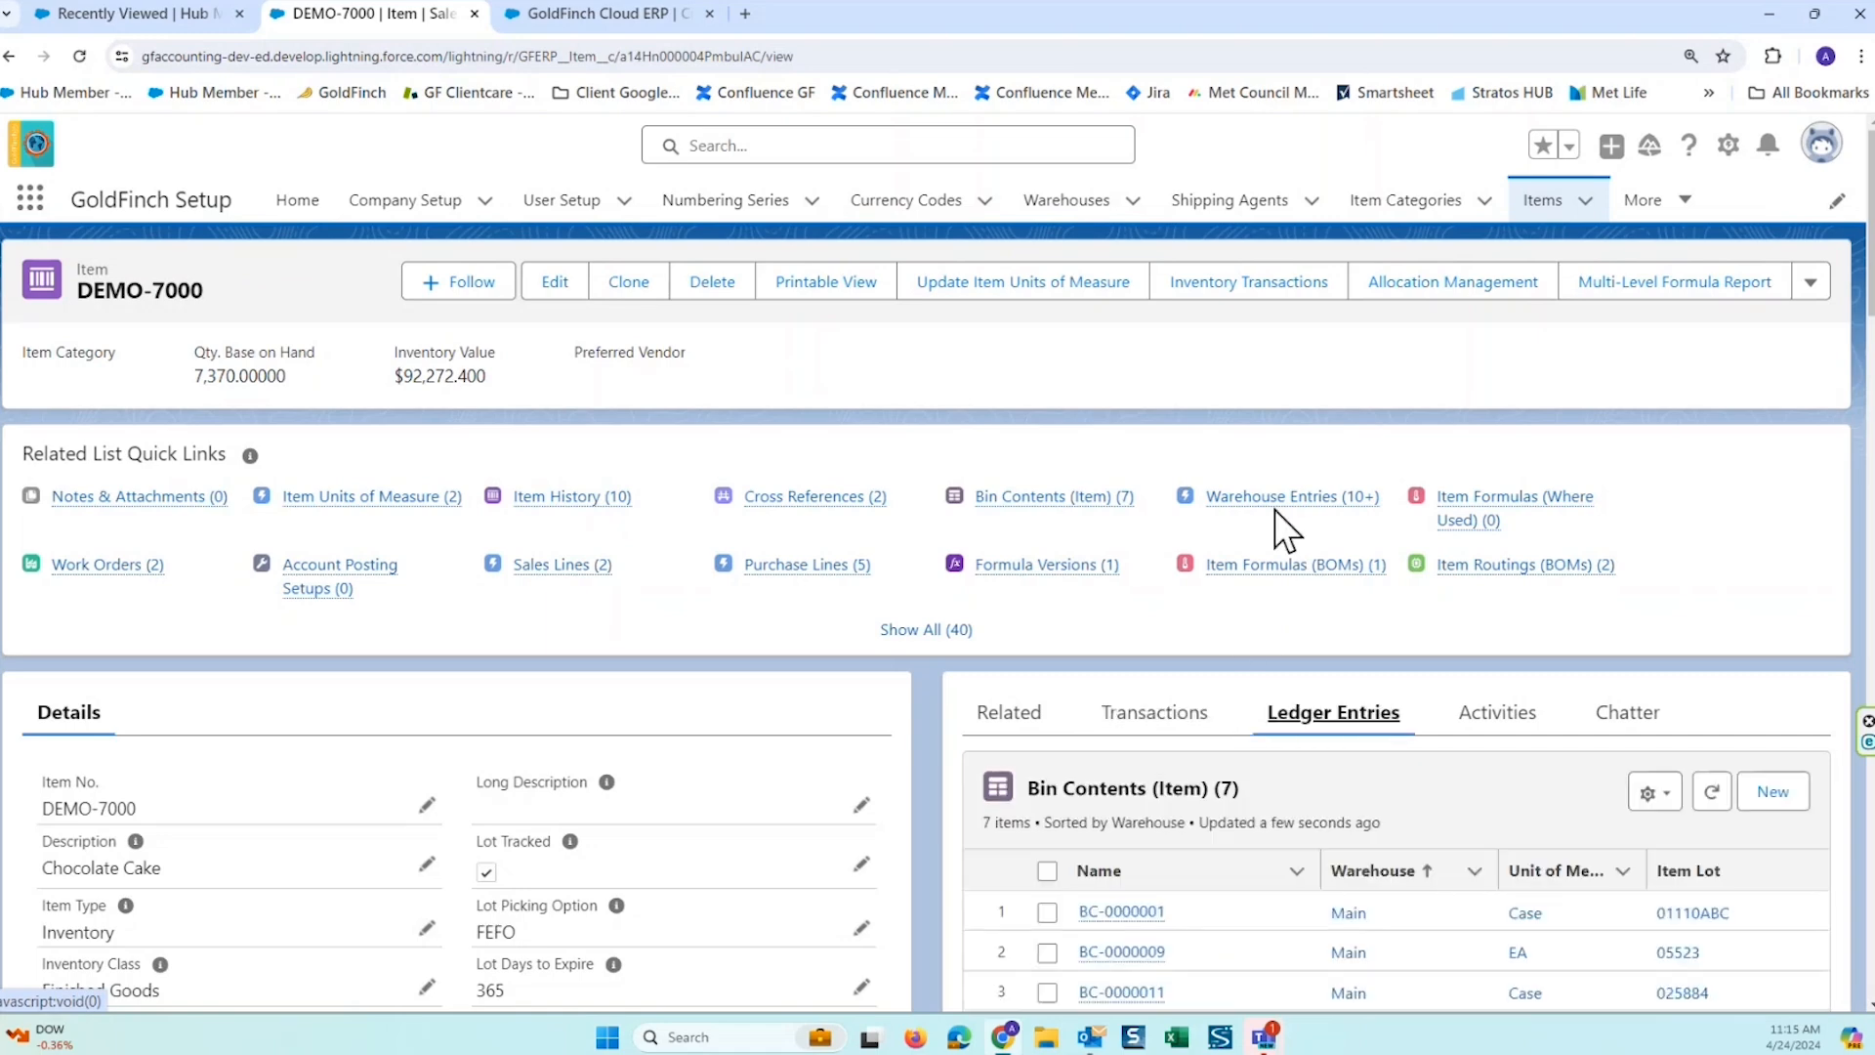
scroll(1280, 522, down, 2)
scroll(1275, 510, down, 6)
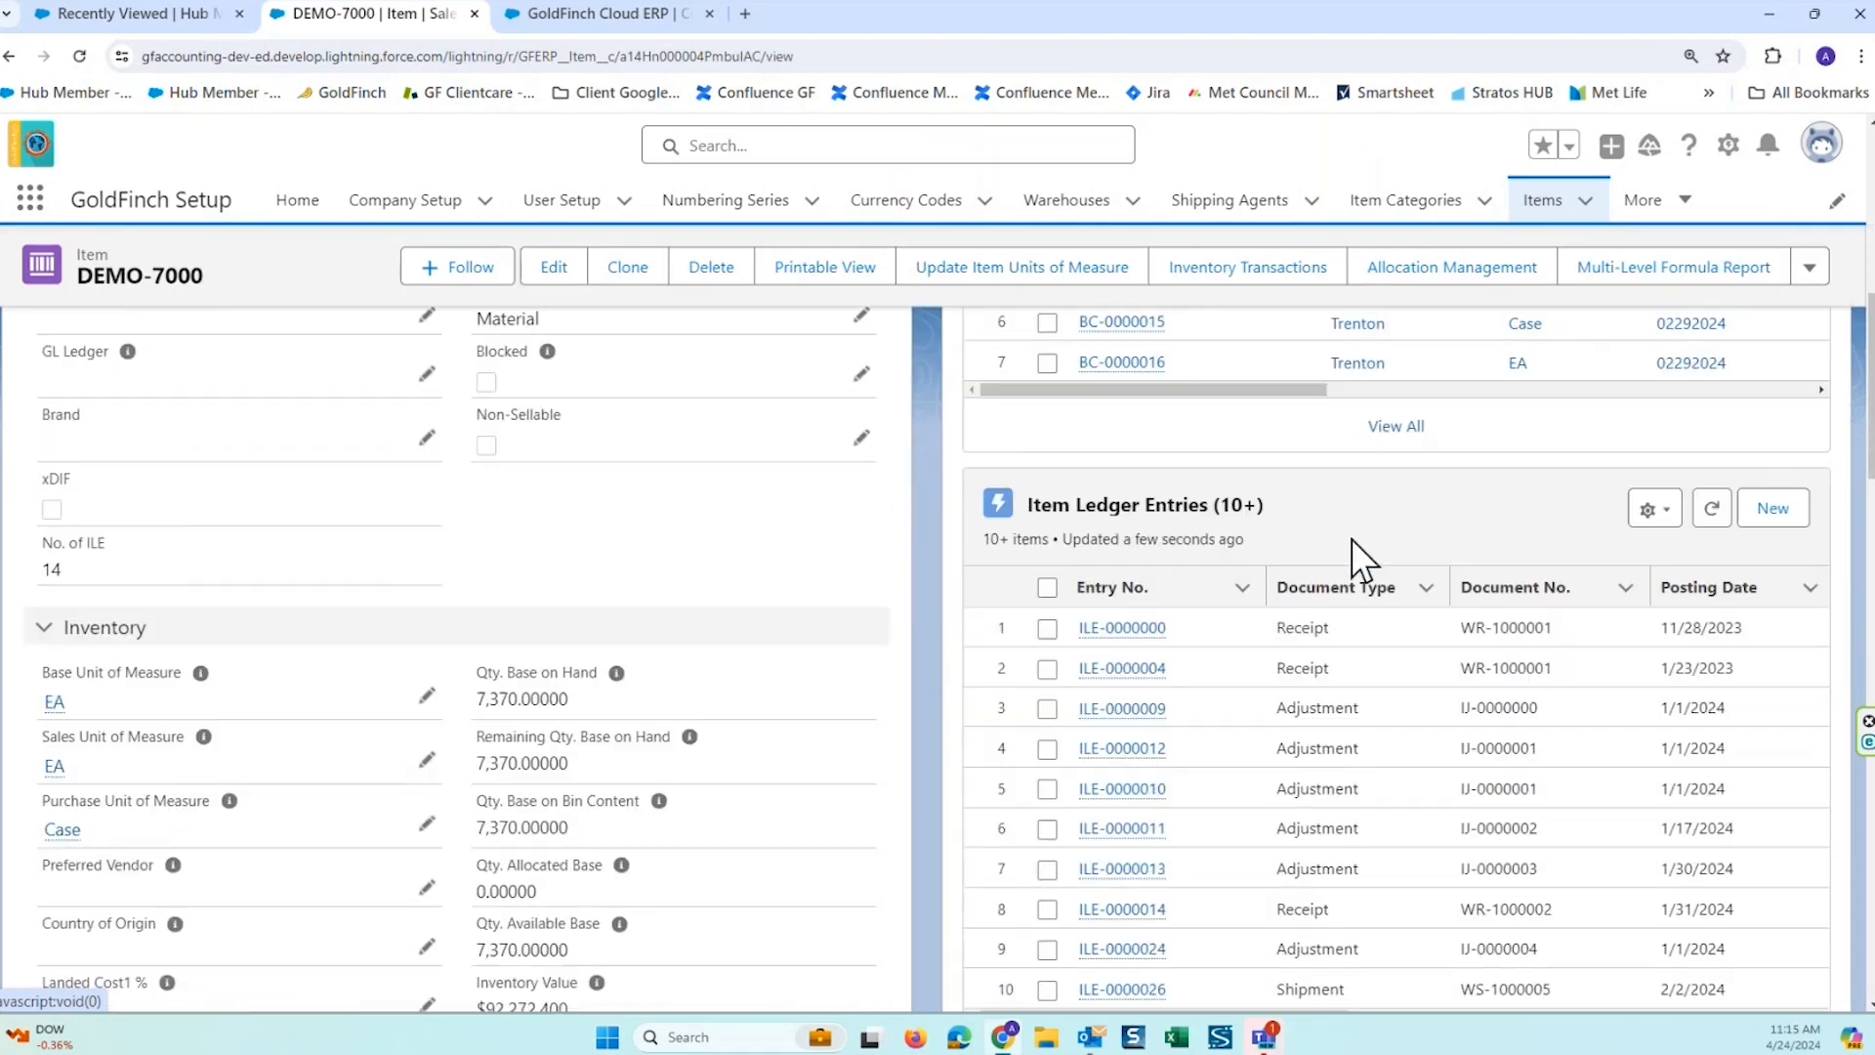
scroll(1351, 537, down, 2)
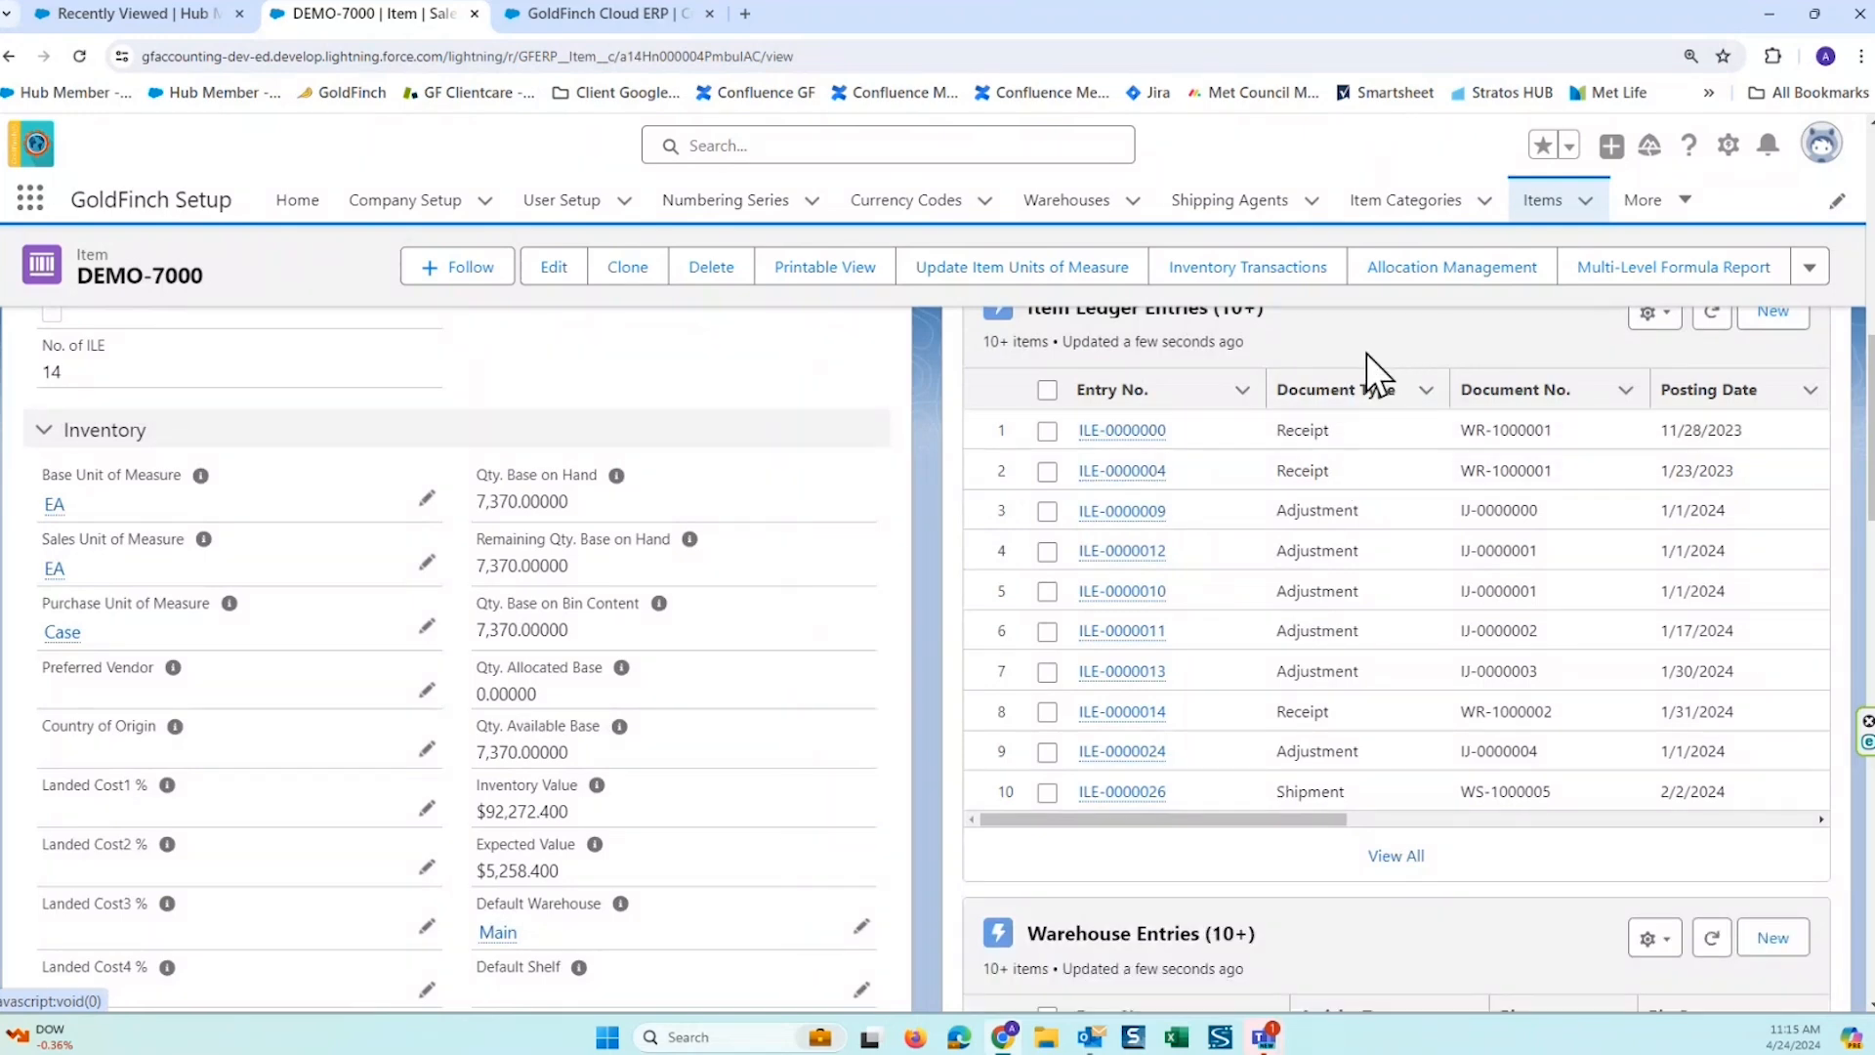
click(1394, 856)
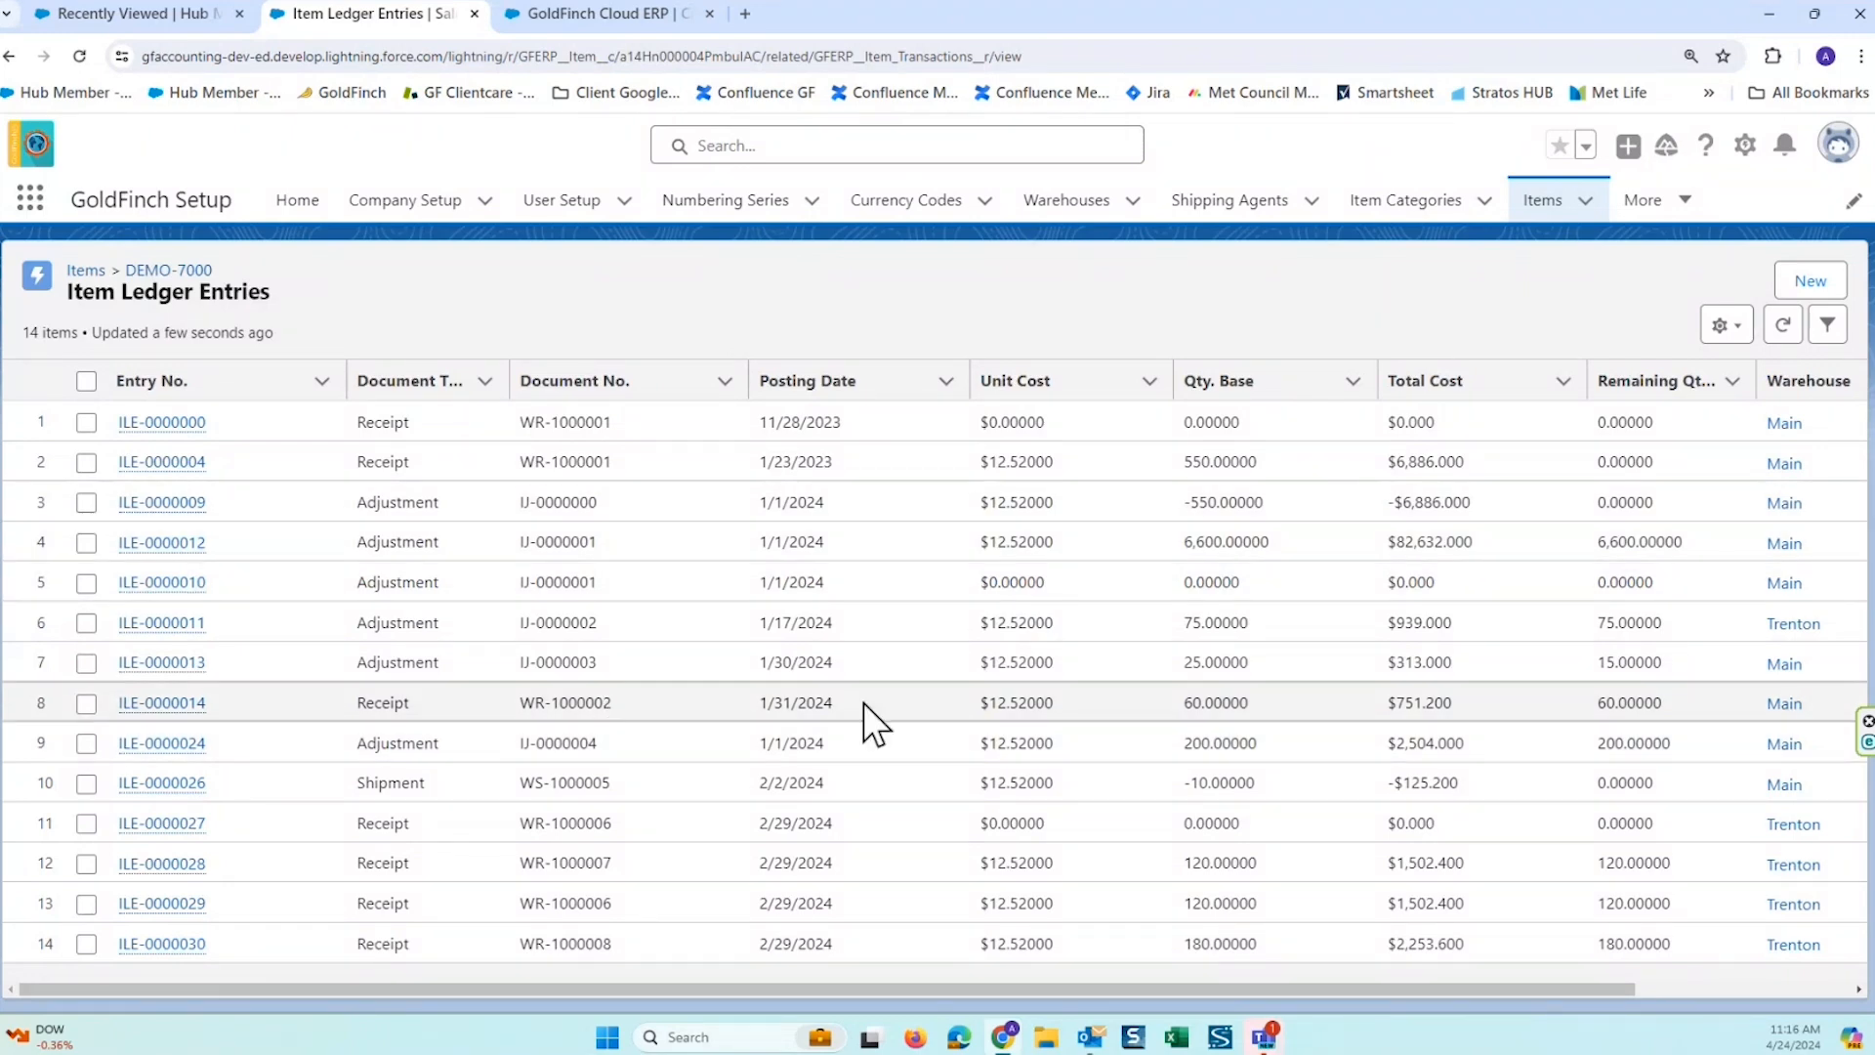
Open item ledger entry ILE-0000014 and examine its Document Type and Cost Entries related list.
click(156, 703)
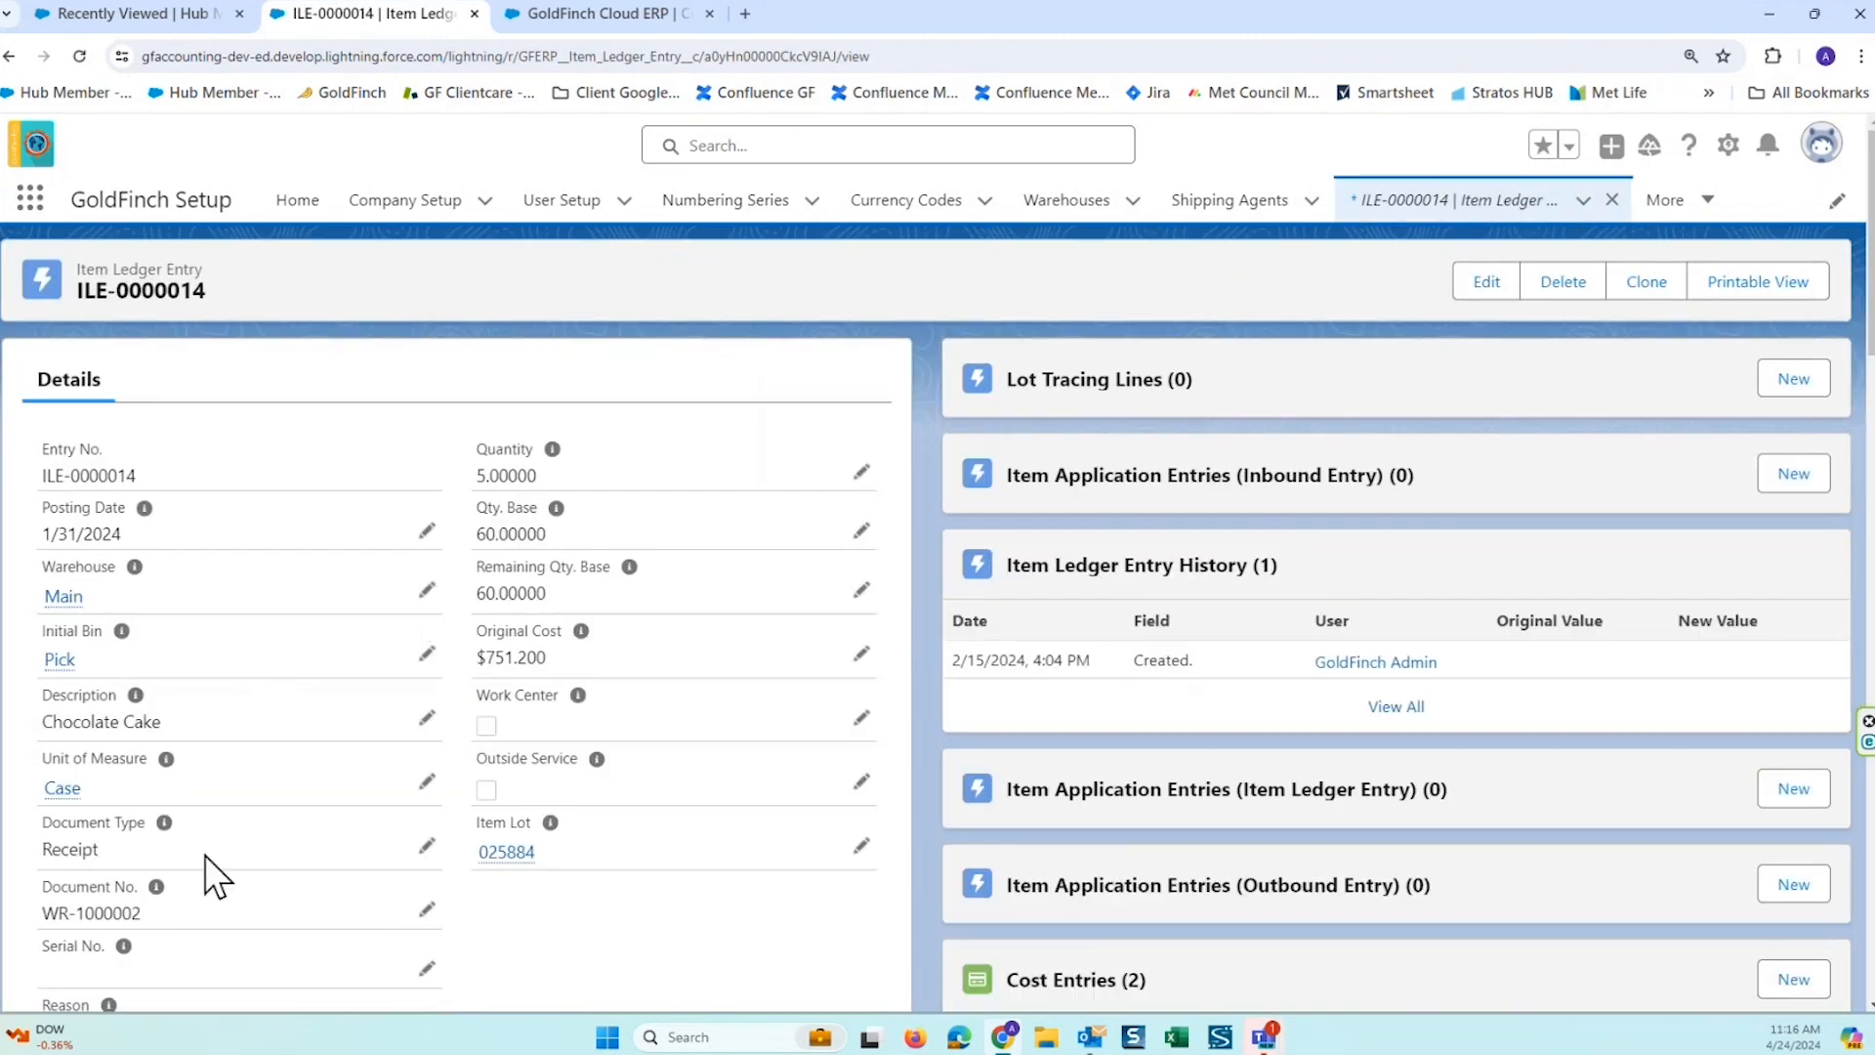
drag(101, 852, 52, 848)
scroll(761, 535, down, 4)
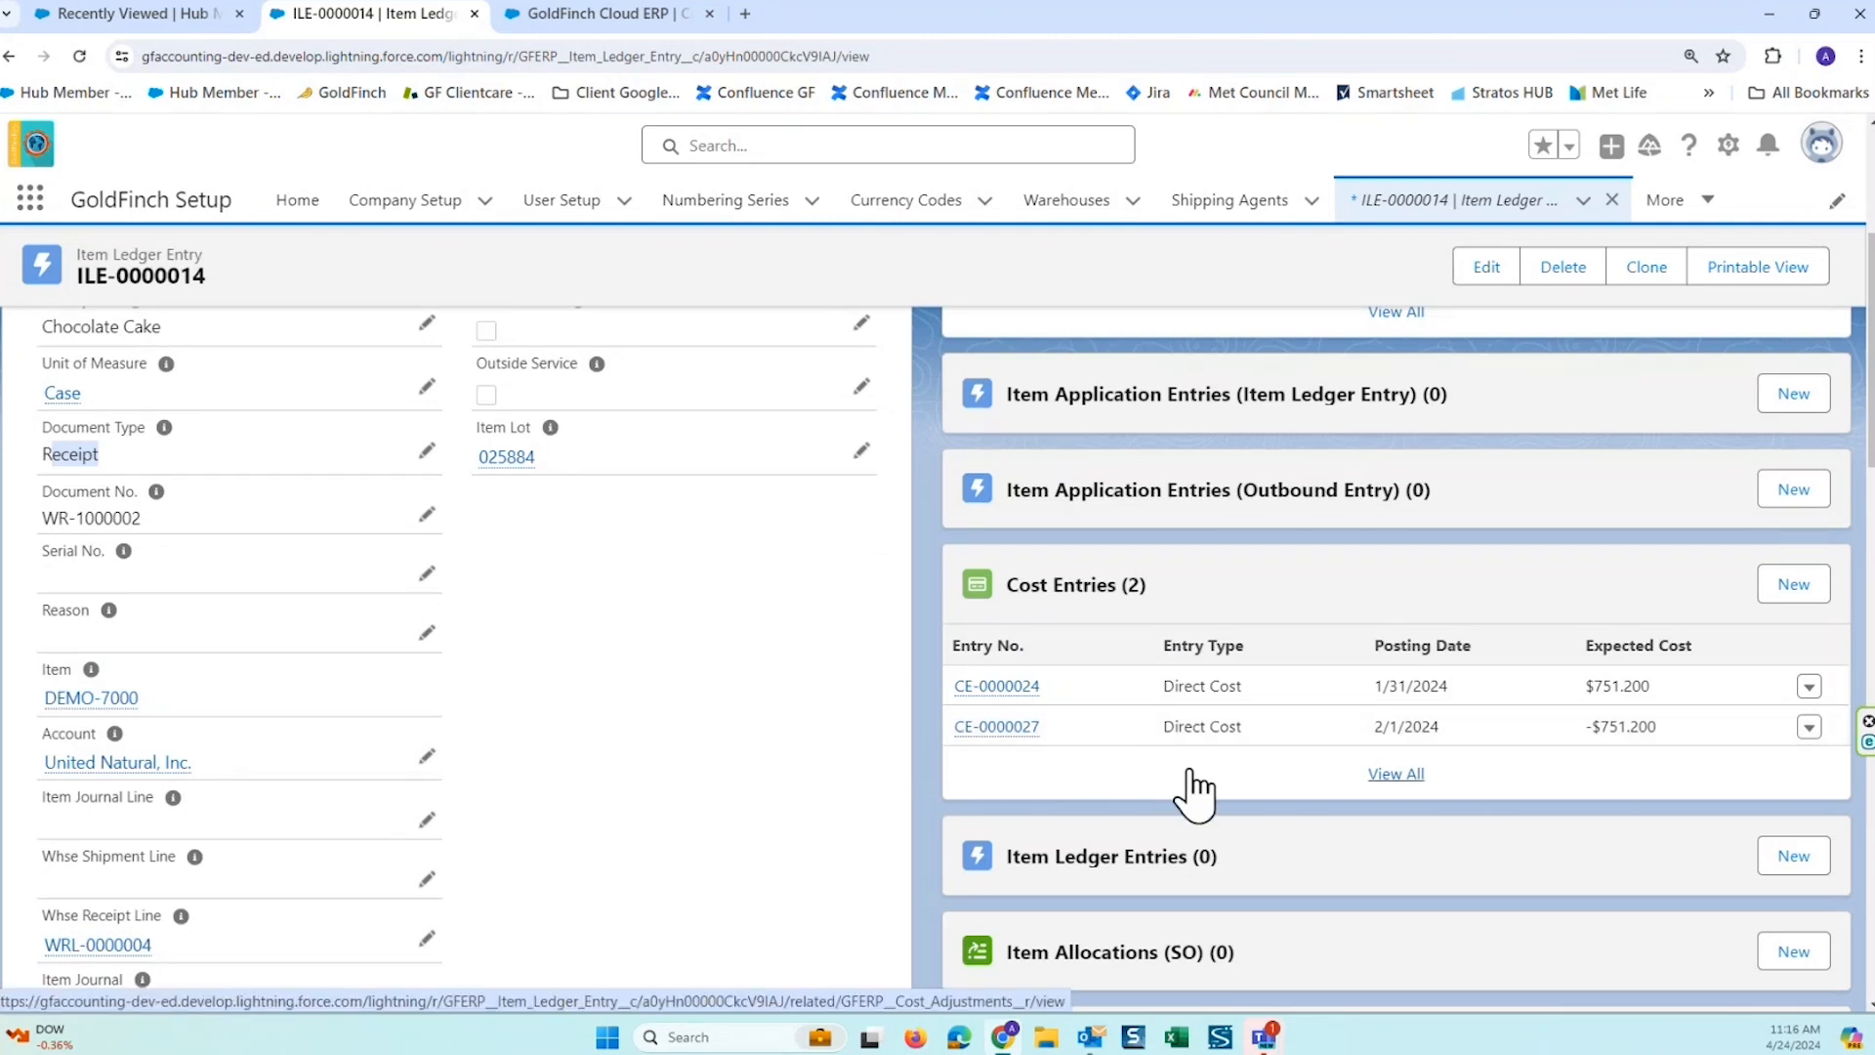
Open ILE-0000014's full Cost Entries list, select both entries and compare their Expected Cost and Invoiced Cost.
click(1391, 776)
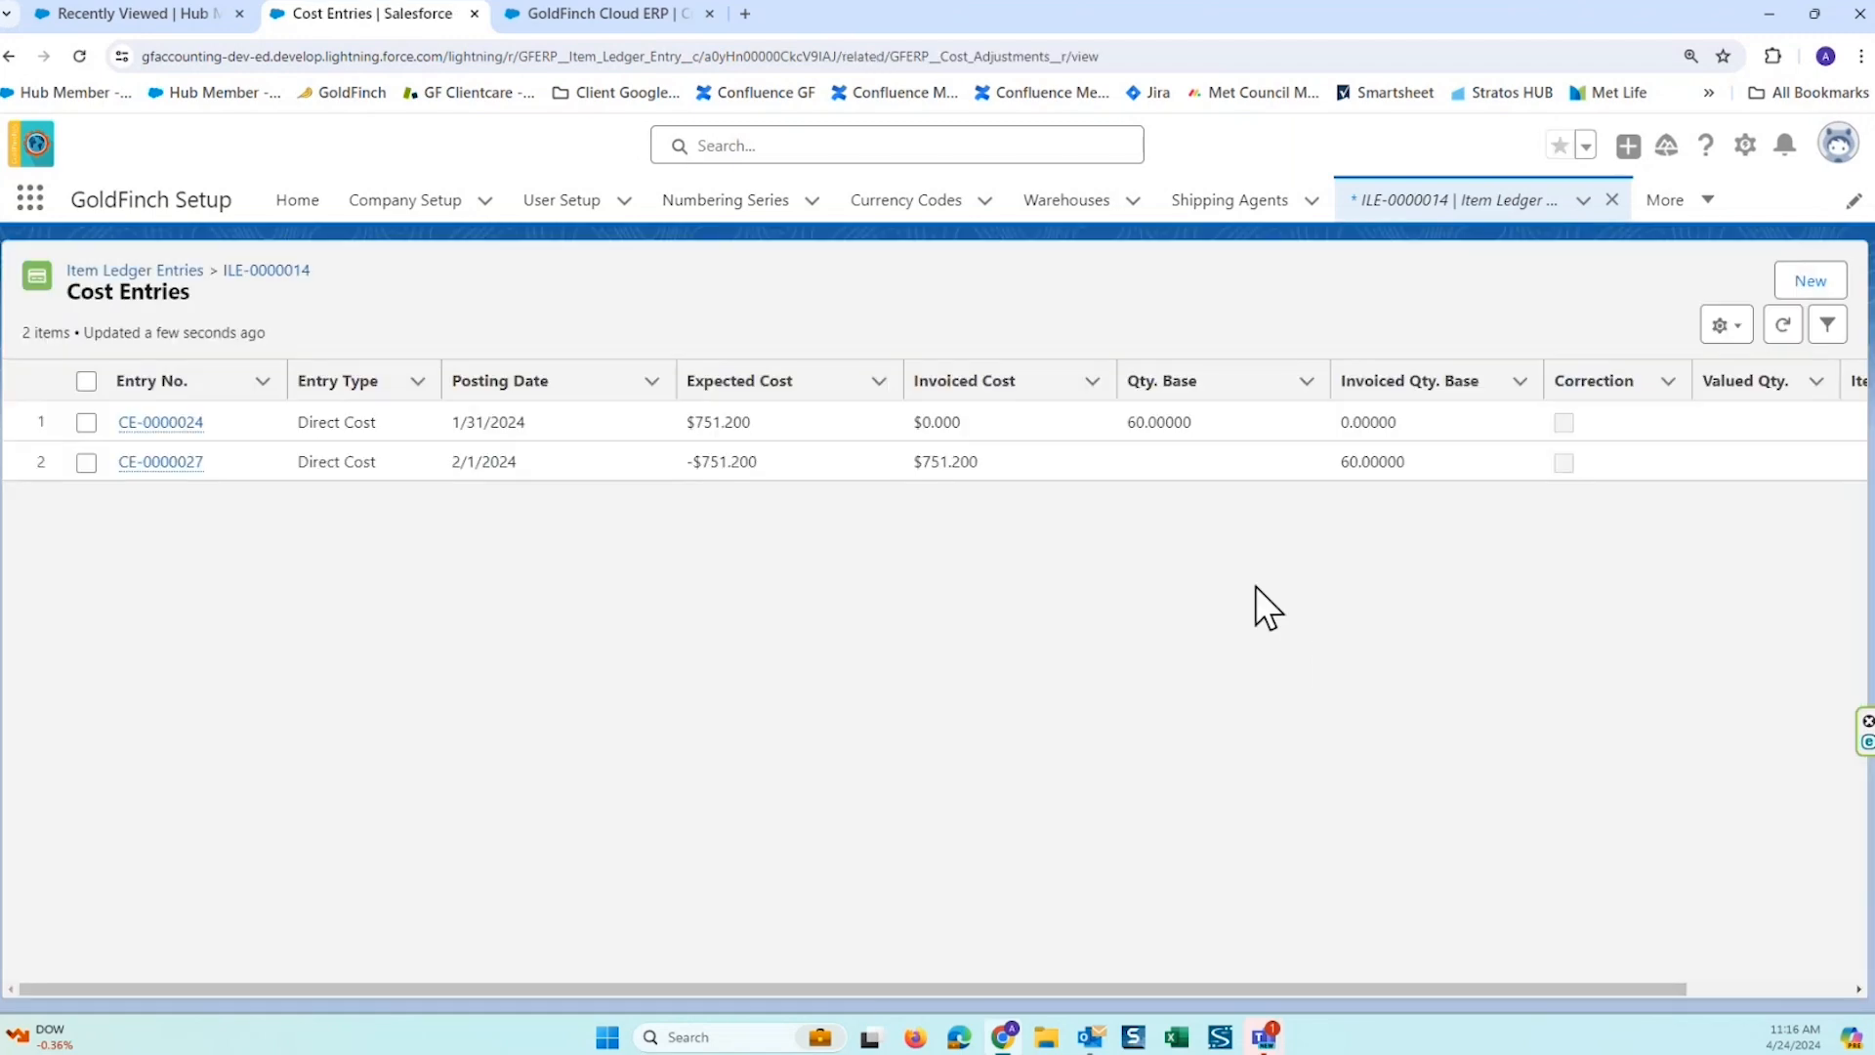
click(85, 422)
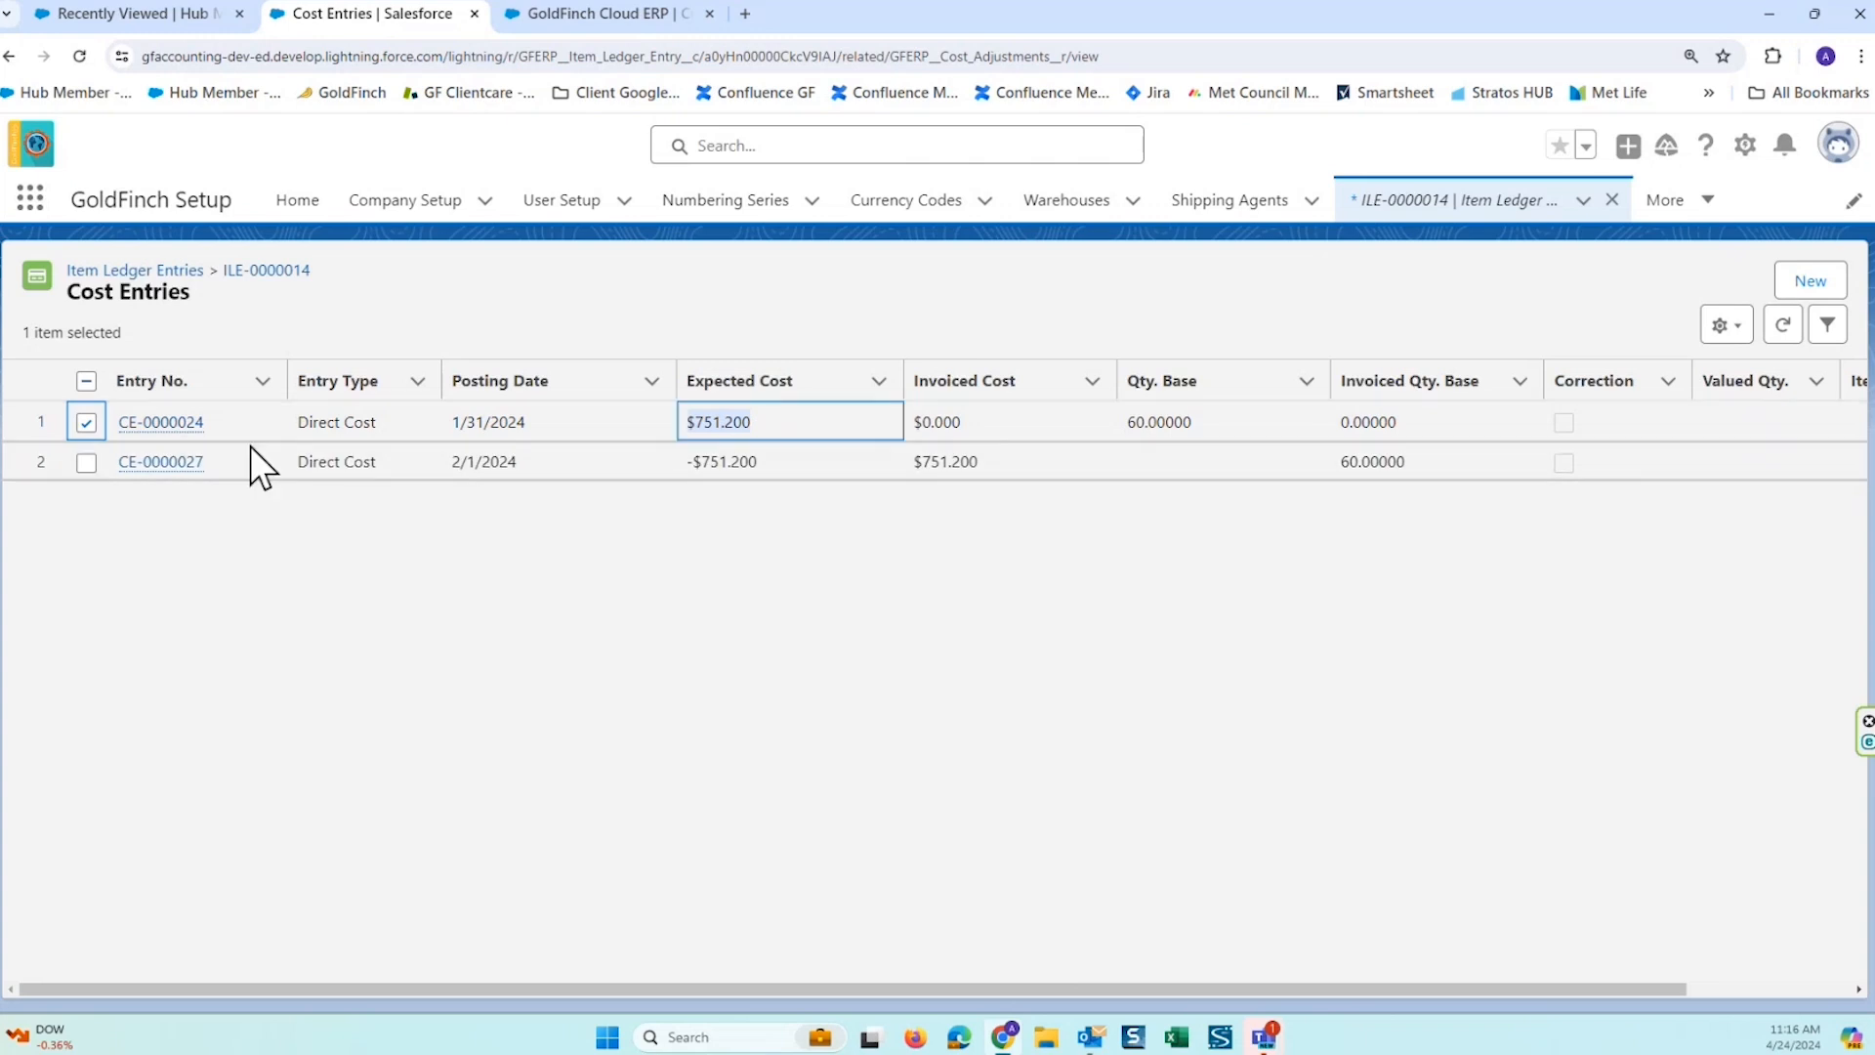
click(86, 462)
click(1011, 467)
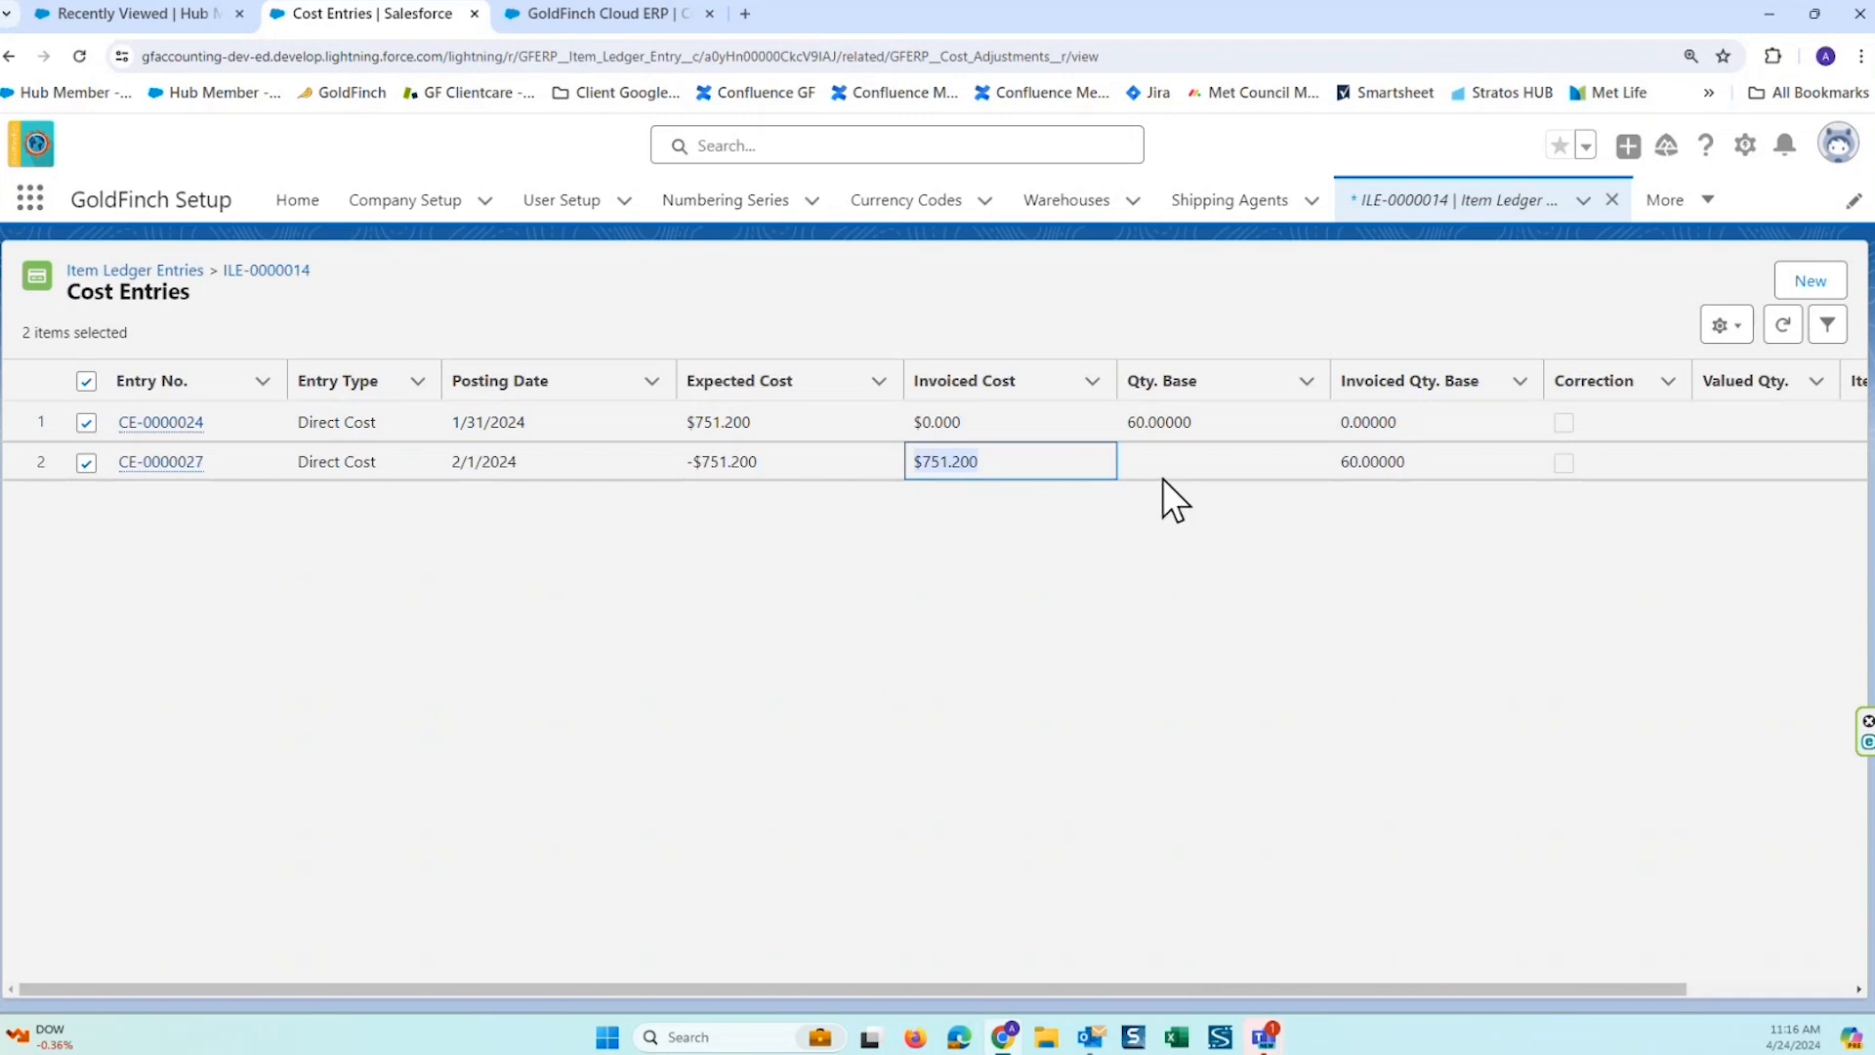
Return to DEMO-7000, open its full Warehouse Entries list and examine the activity types, bins and quantities.
click(10, 57)
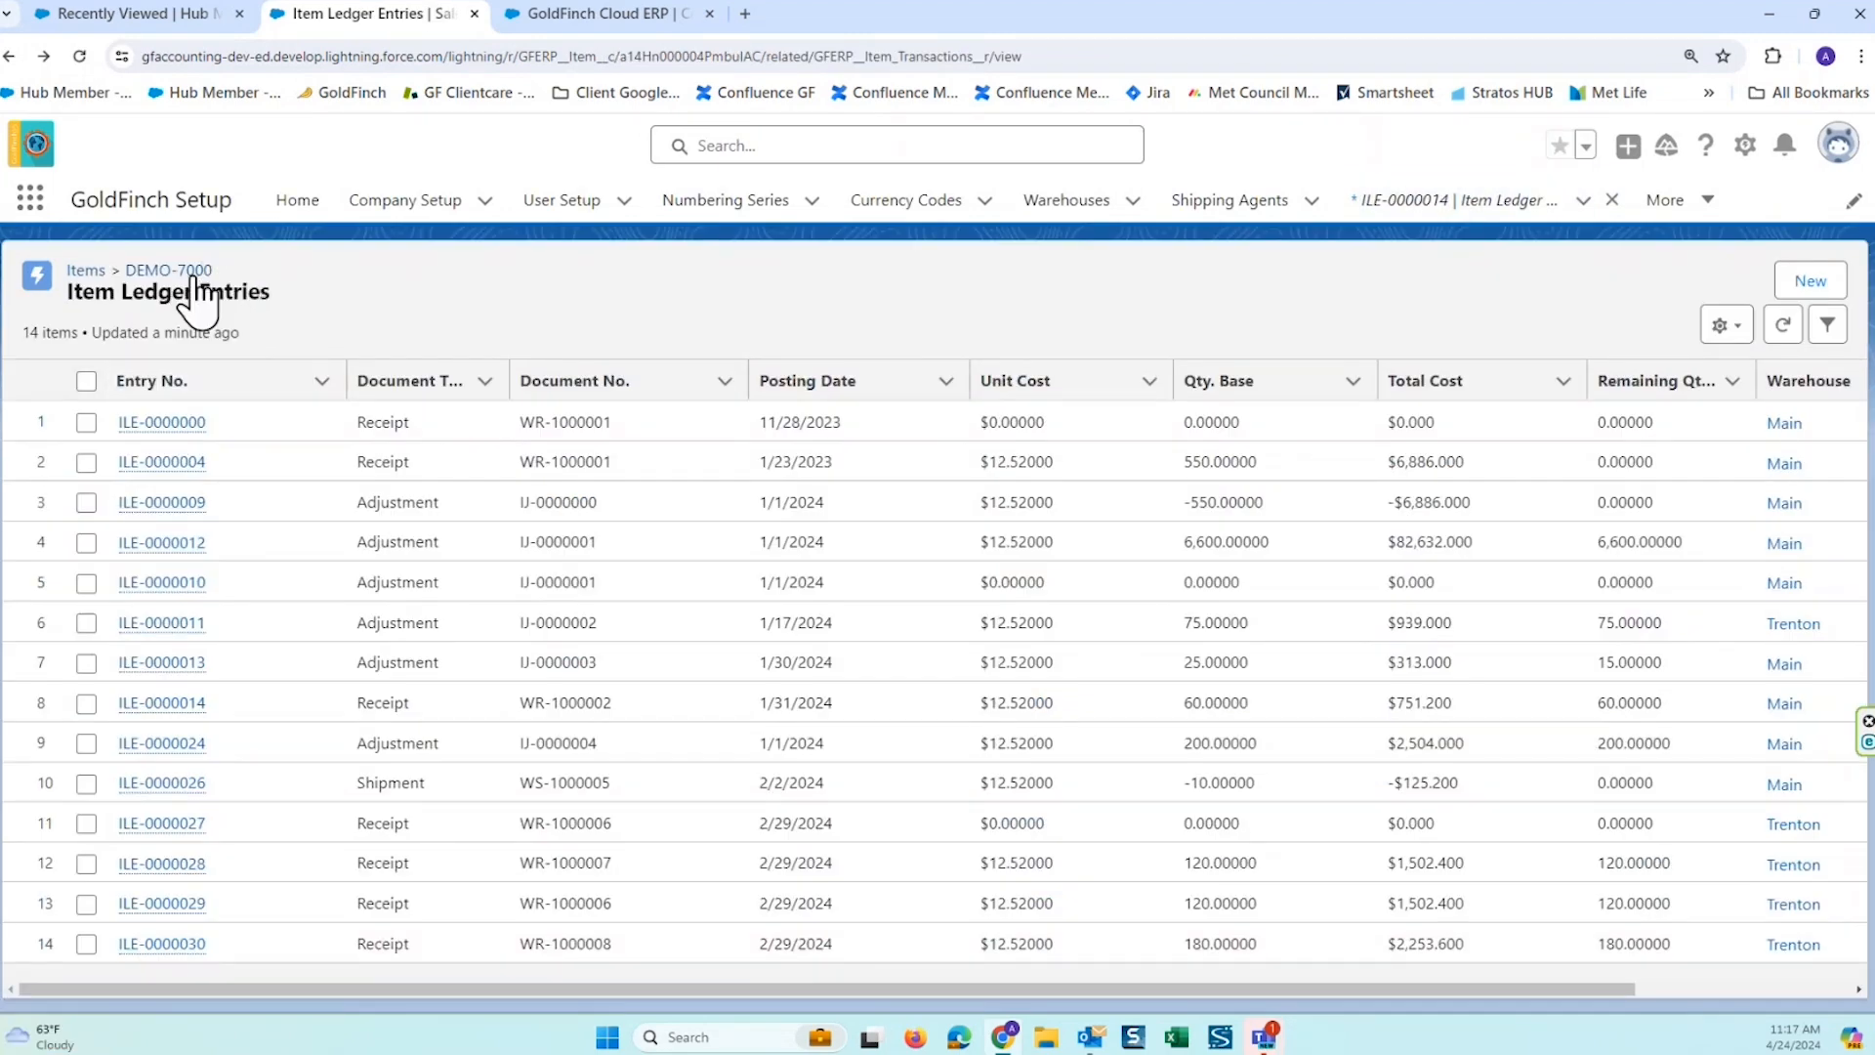
click(186, 272)
scroll(1327, 457, down, 10)
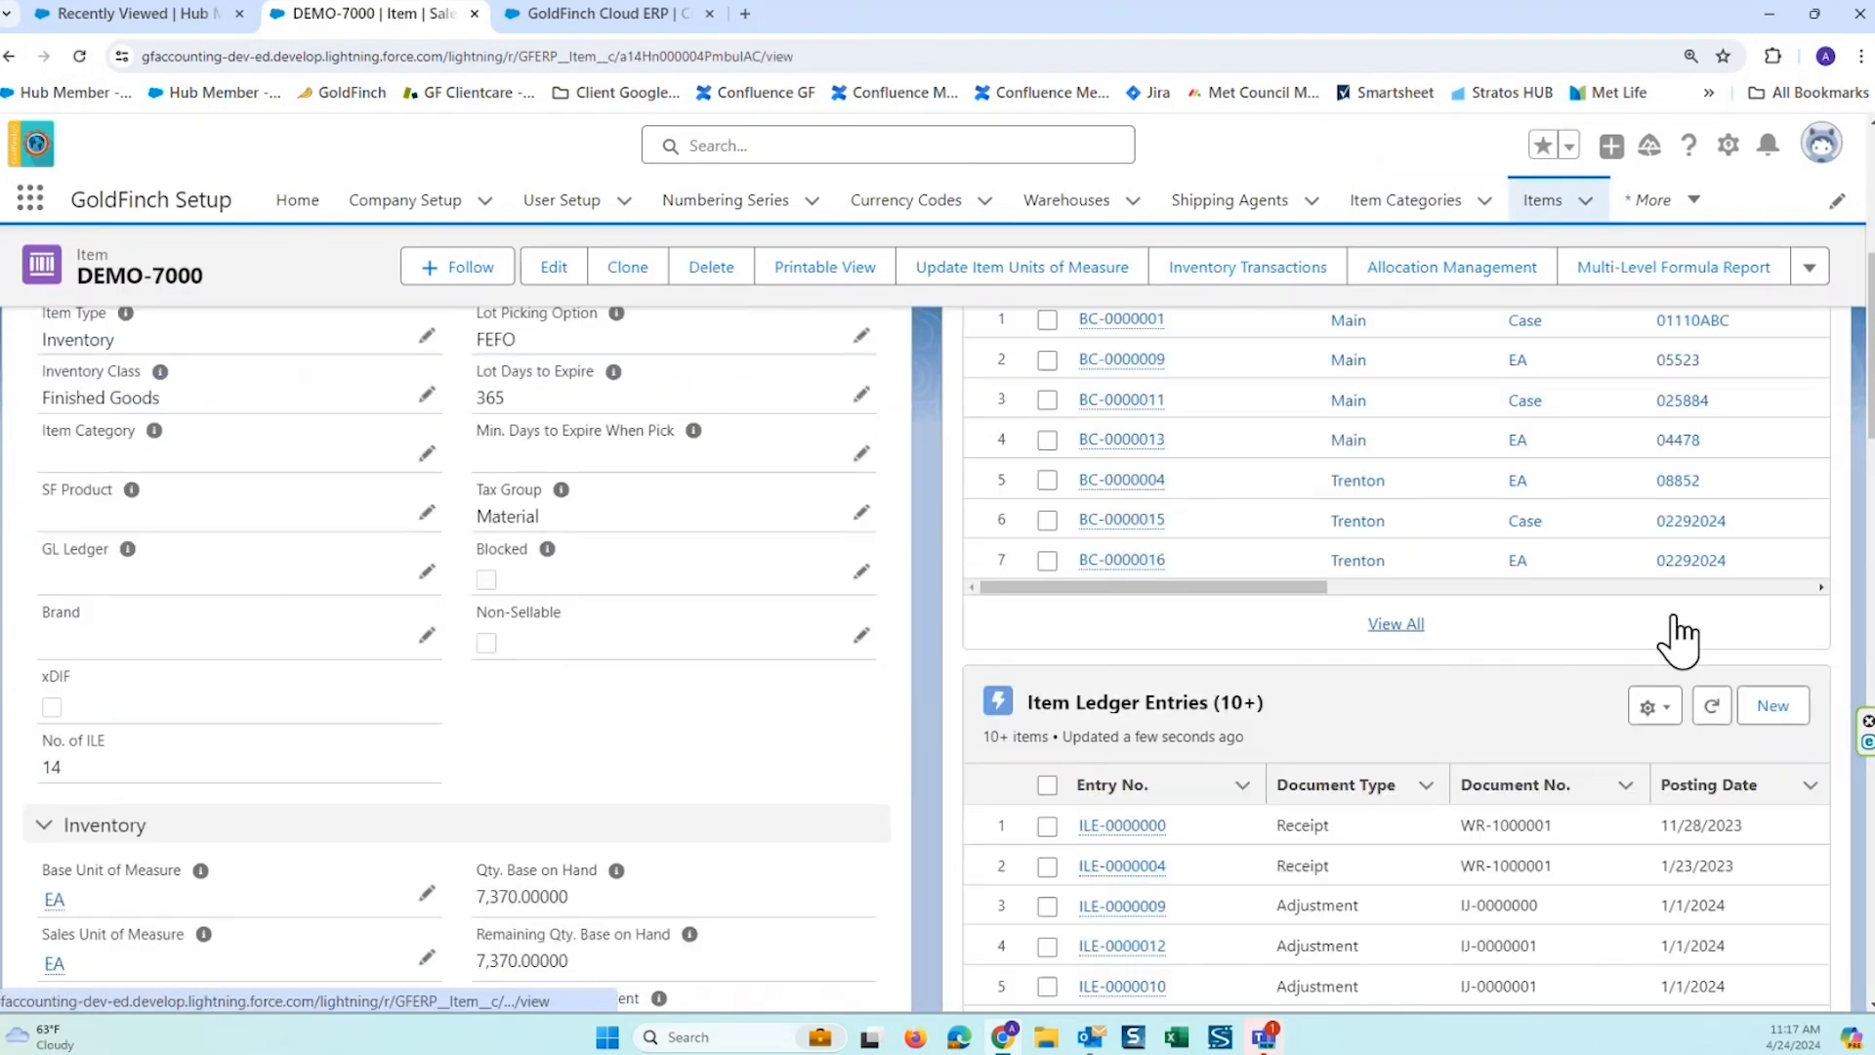
scroll(1556, 711, down, 2)
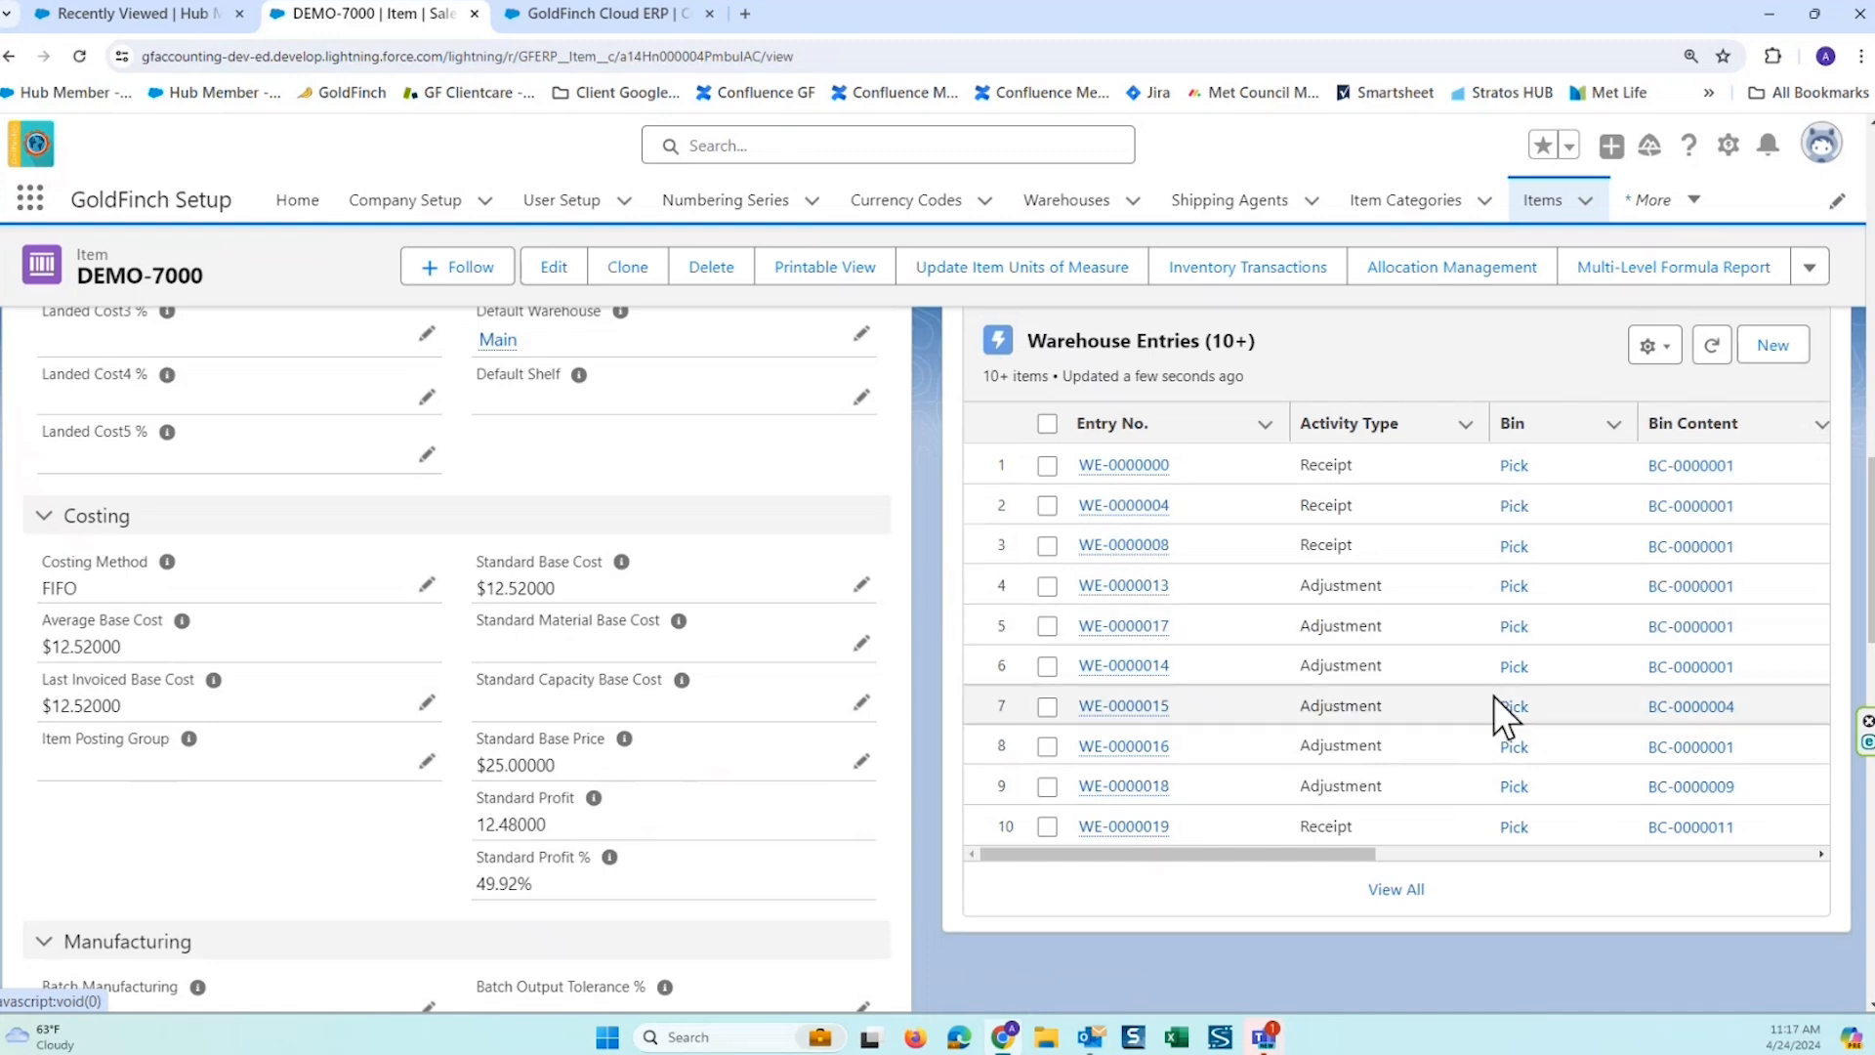
scroll(1496, 685, up, 6)
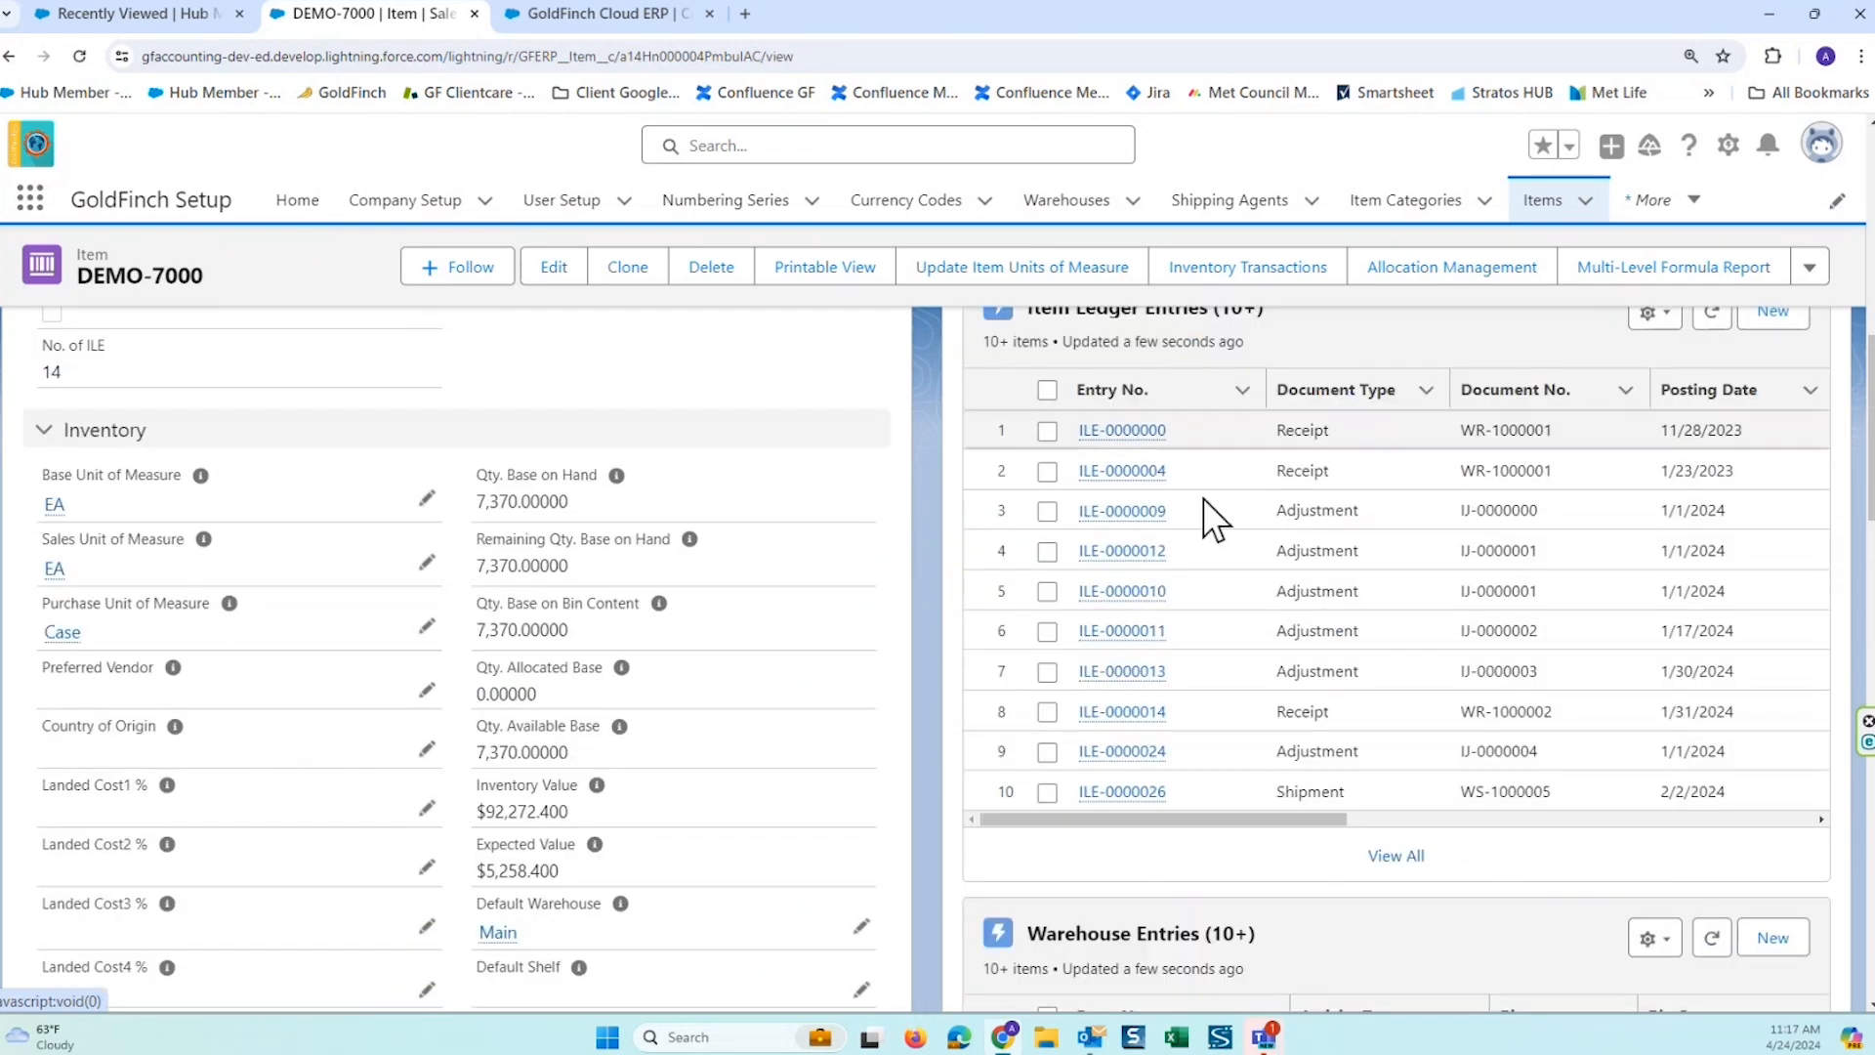
scroll(1455, 693, down, 4)
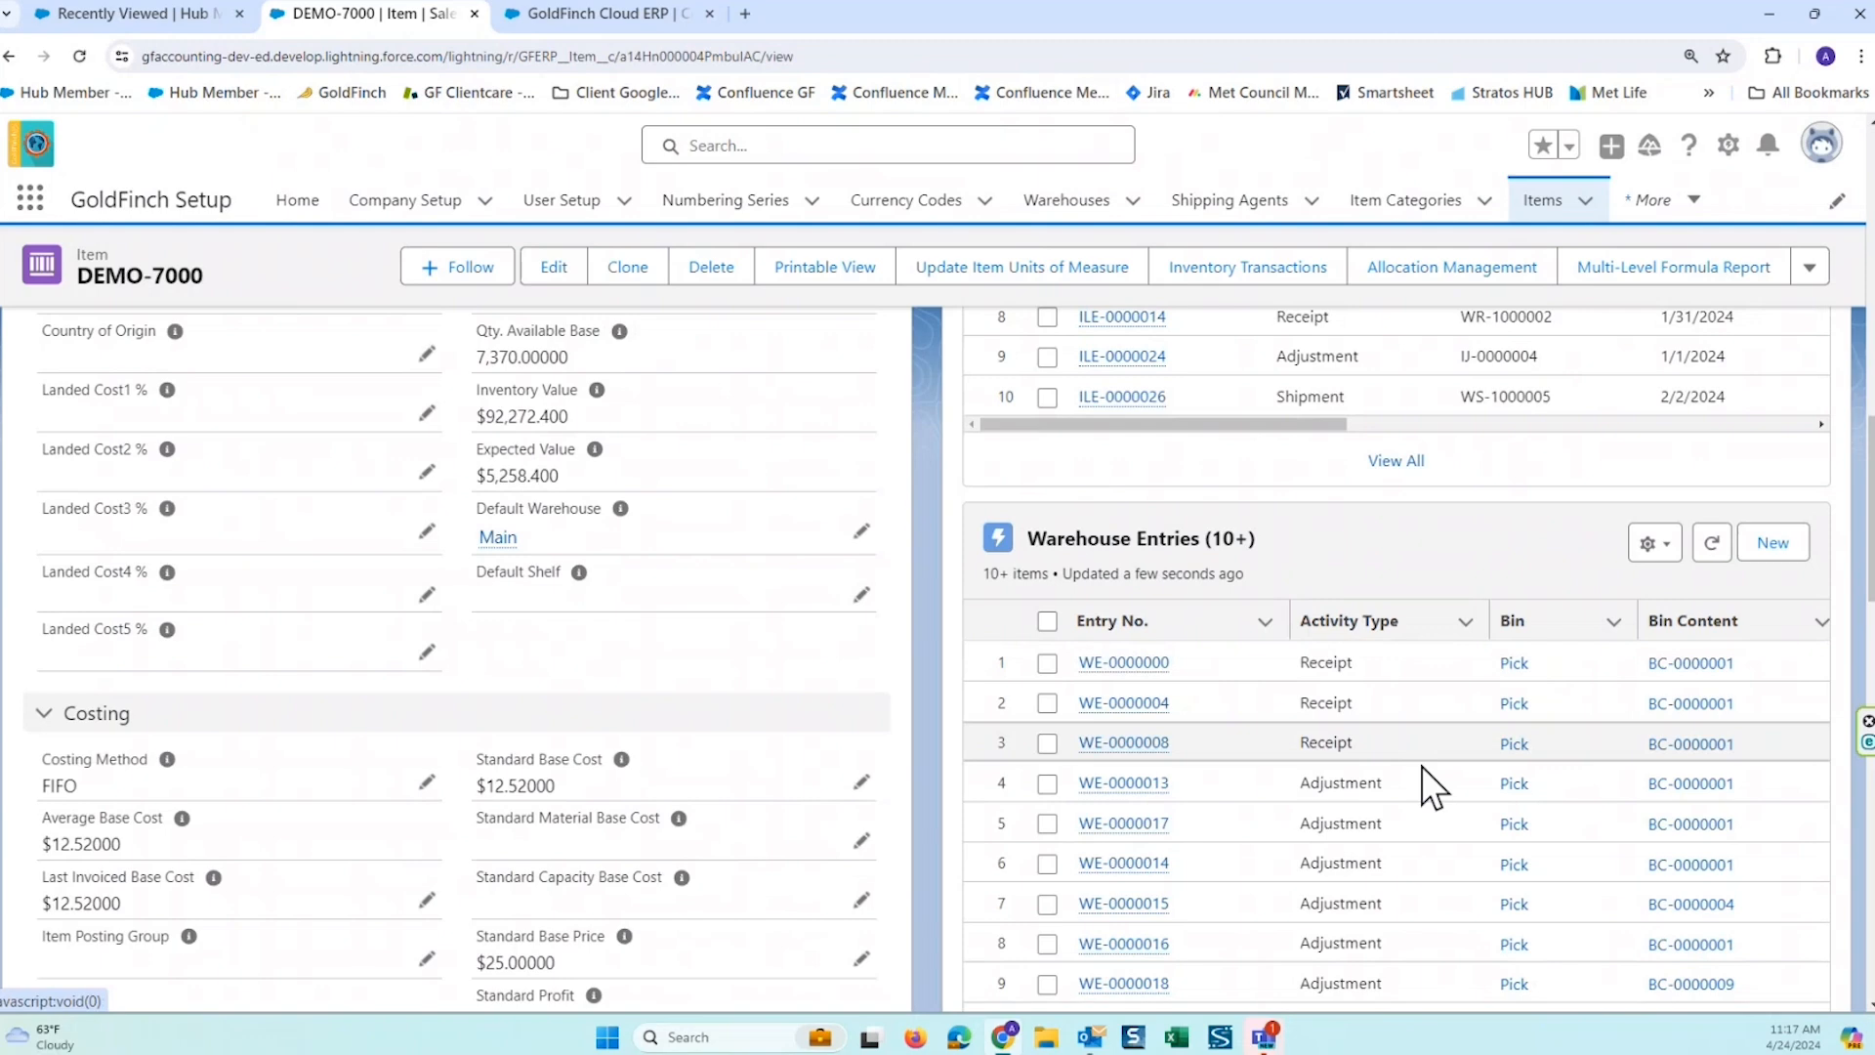
scroll(1396, 893, down, 2)
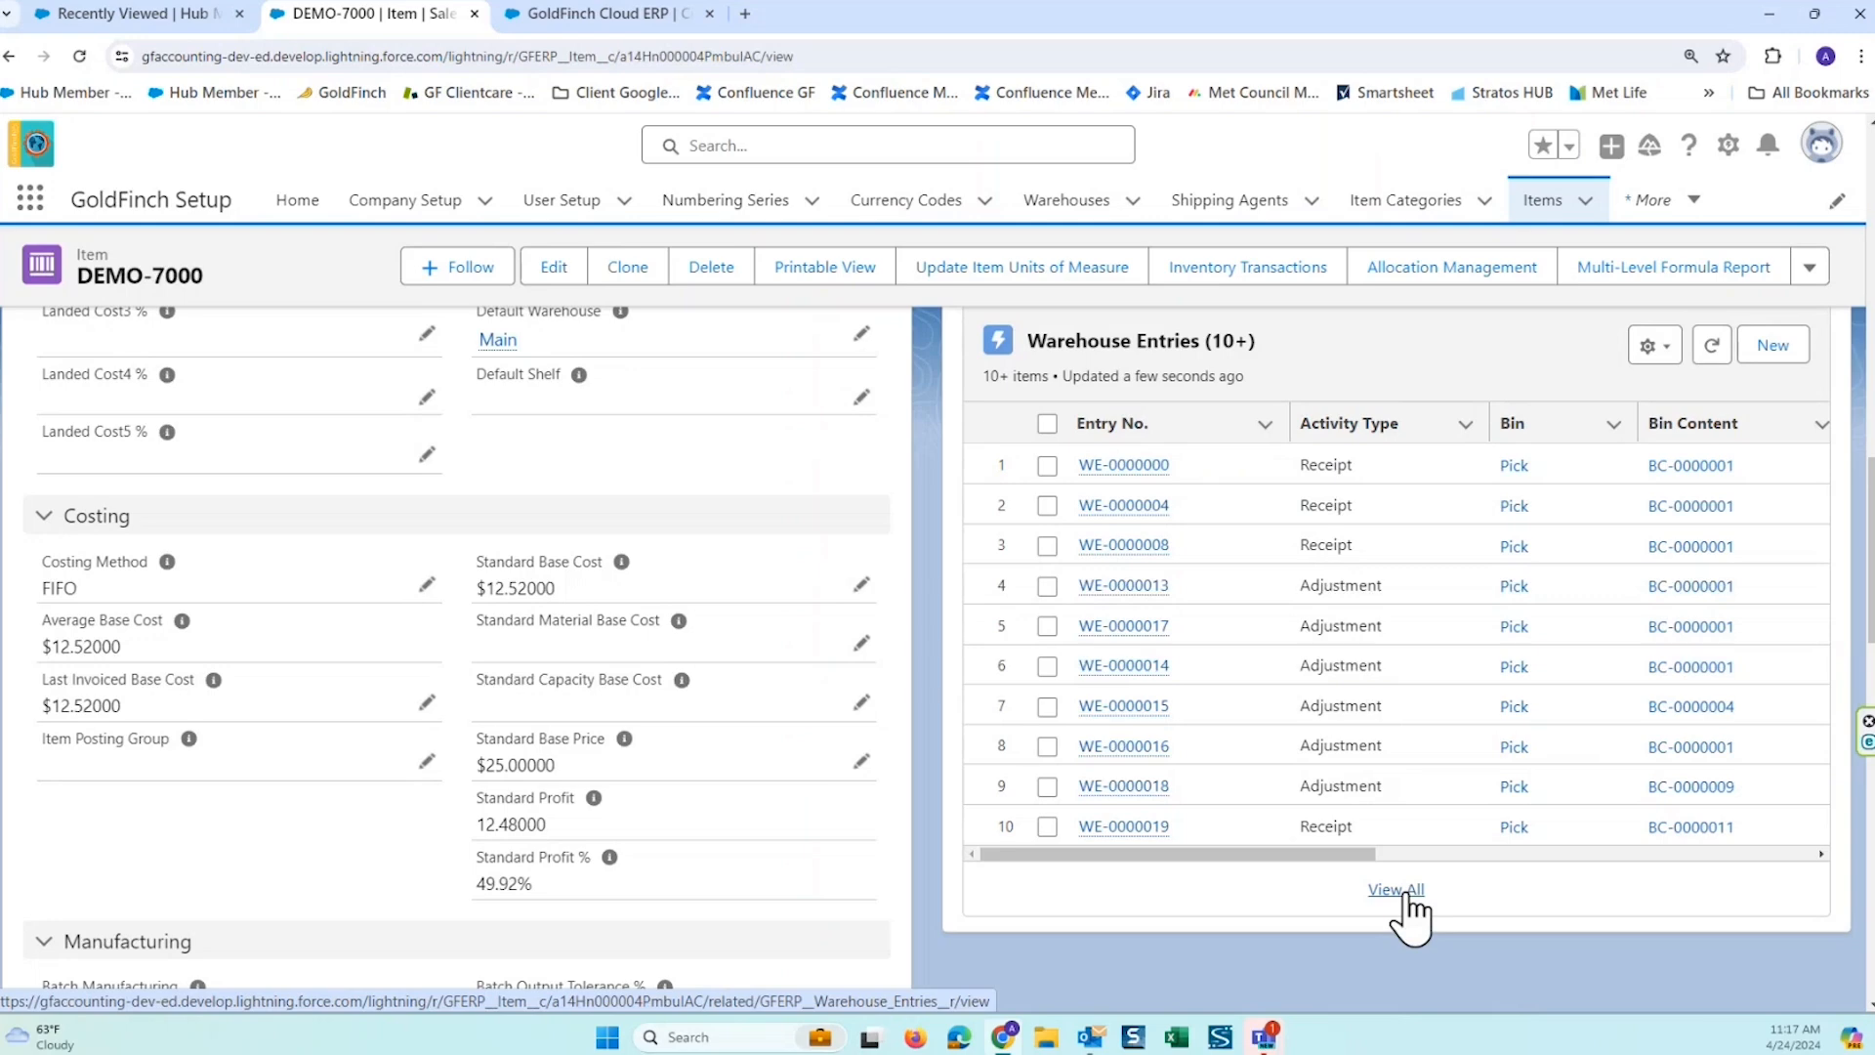
click(1397, 890)
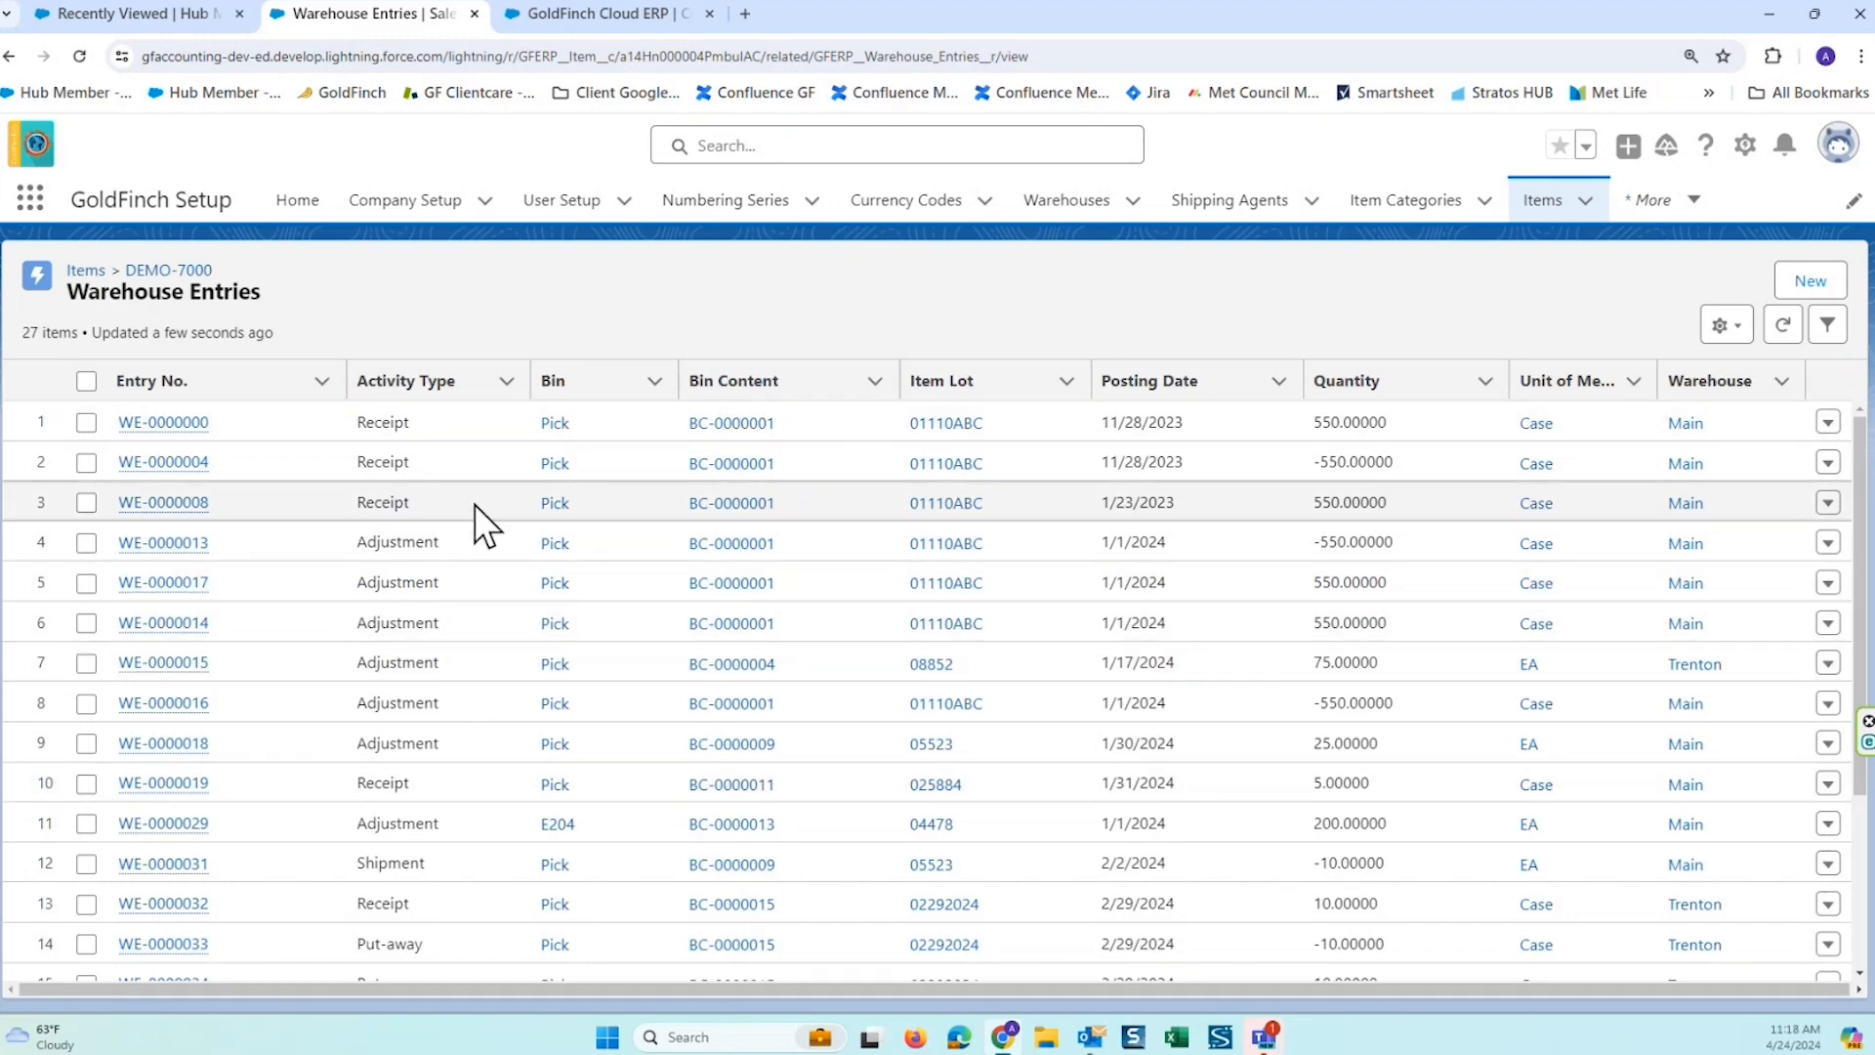
scroll(473, 504, down, 4)
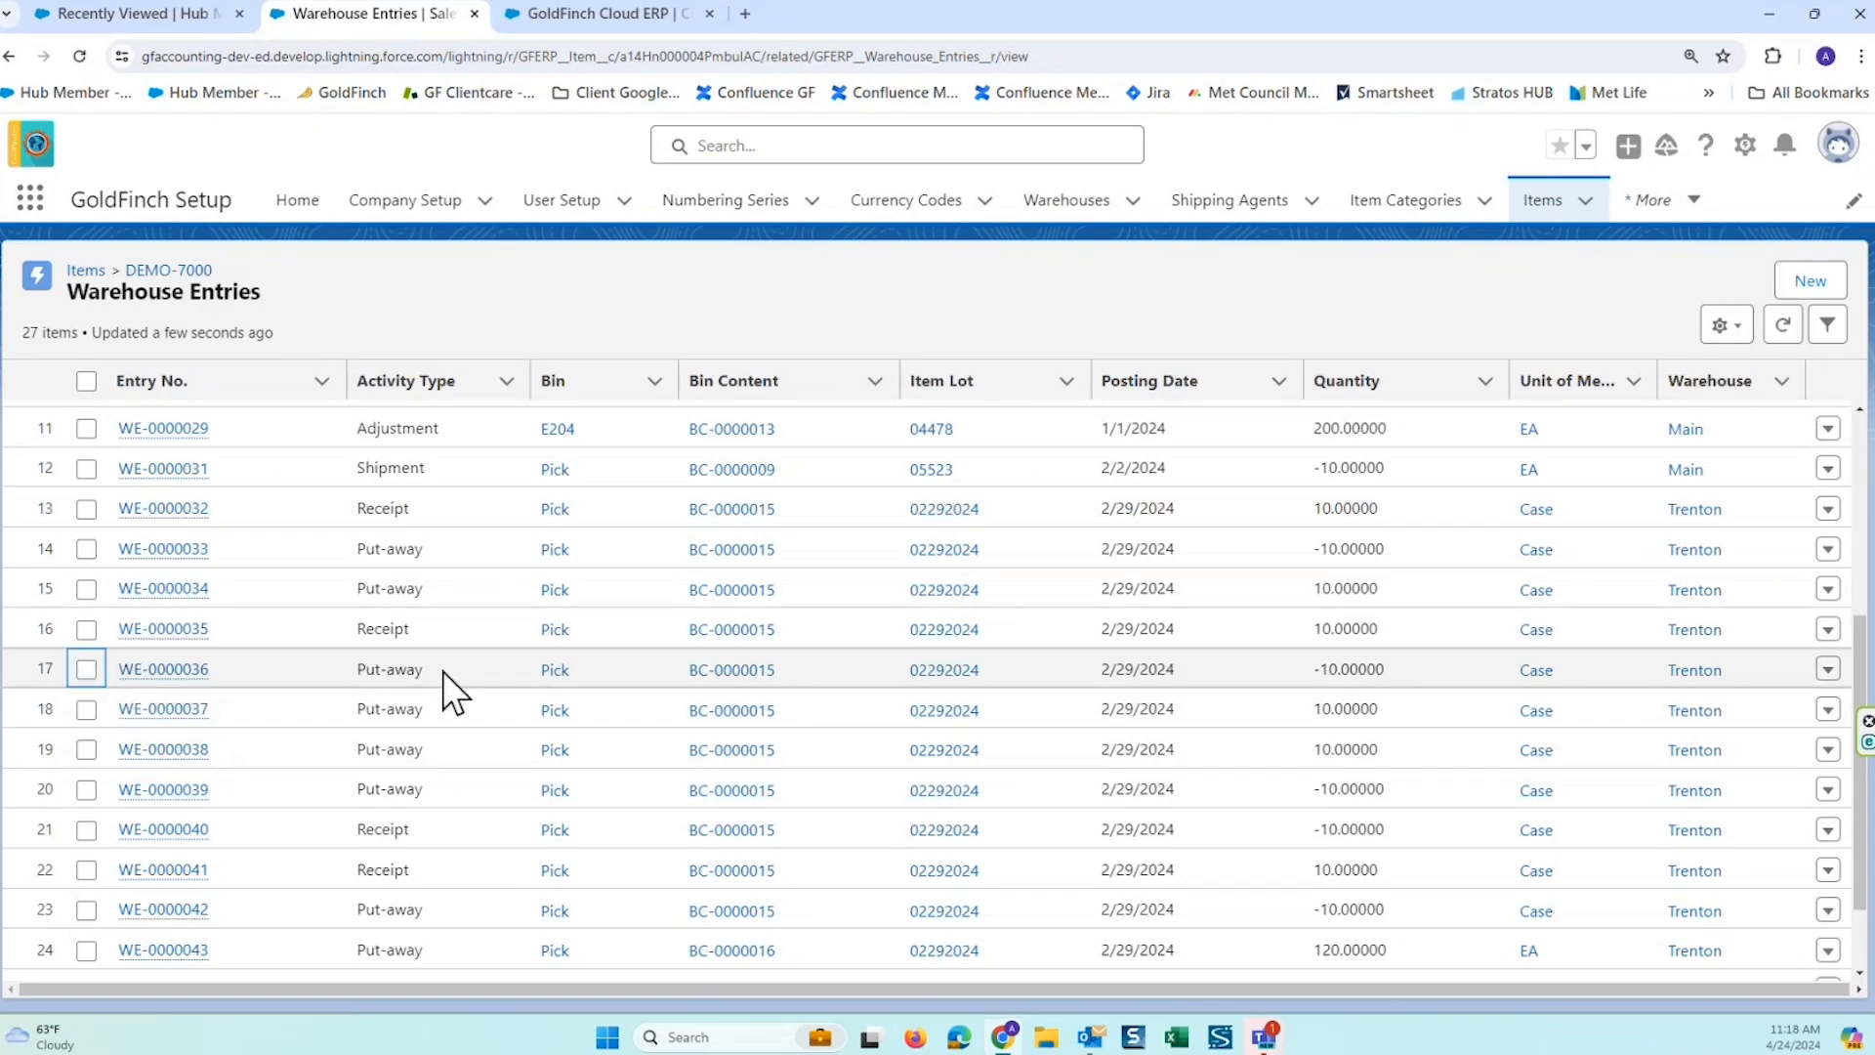
Finish reviewing DEMO-7000's warehouse entries, return to the item and examine its Bin Contents and Item Ledger Entries related lists.
scroll(448, 683, down, 1)
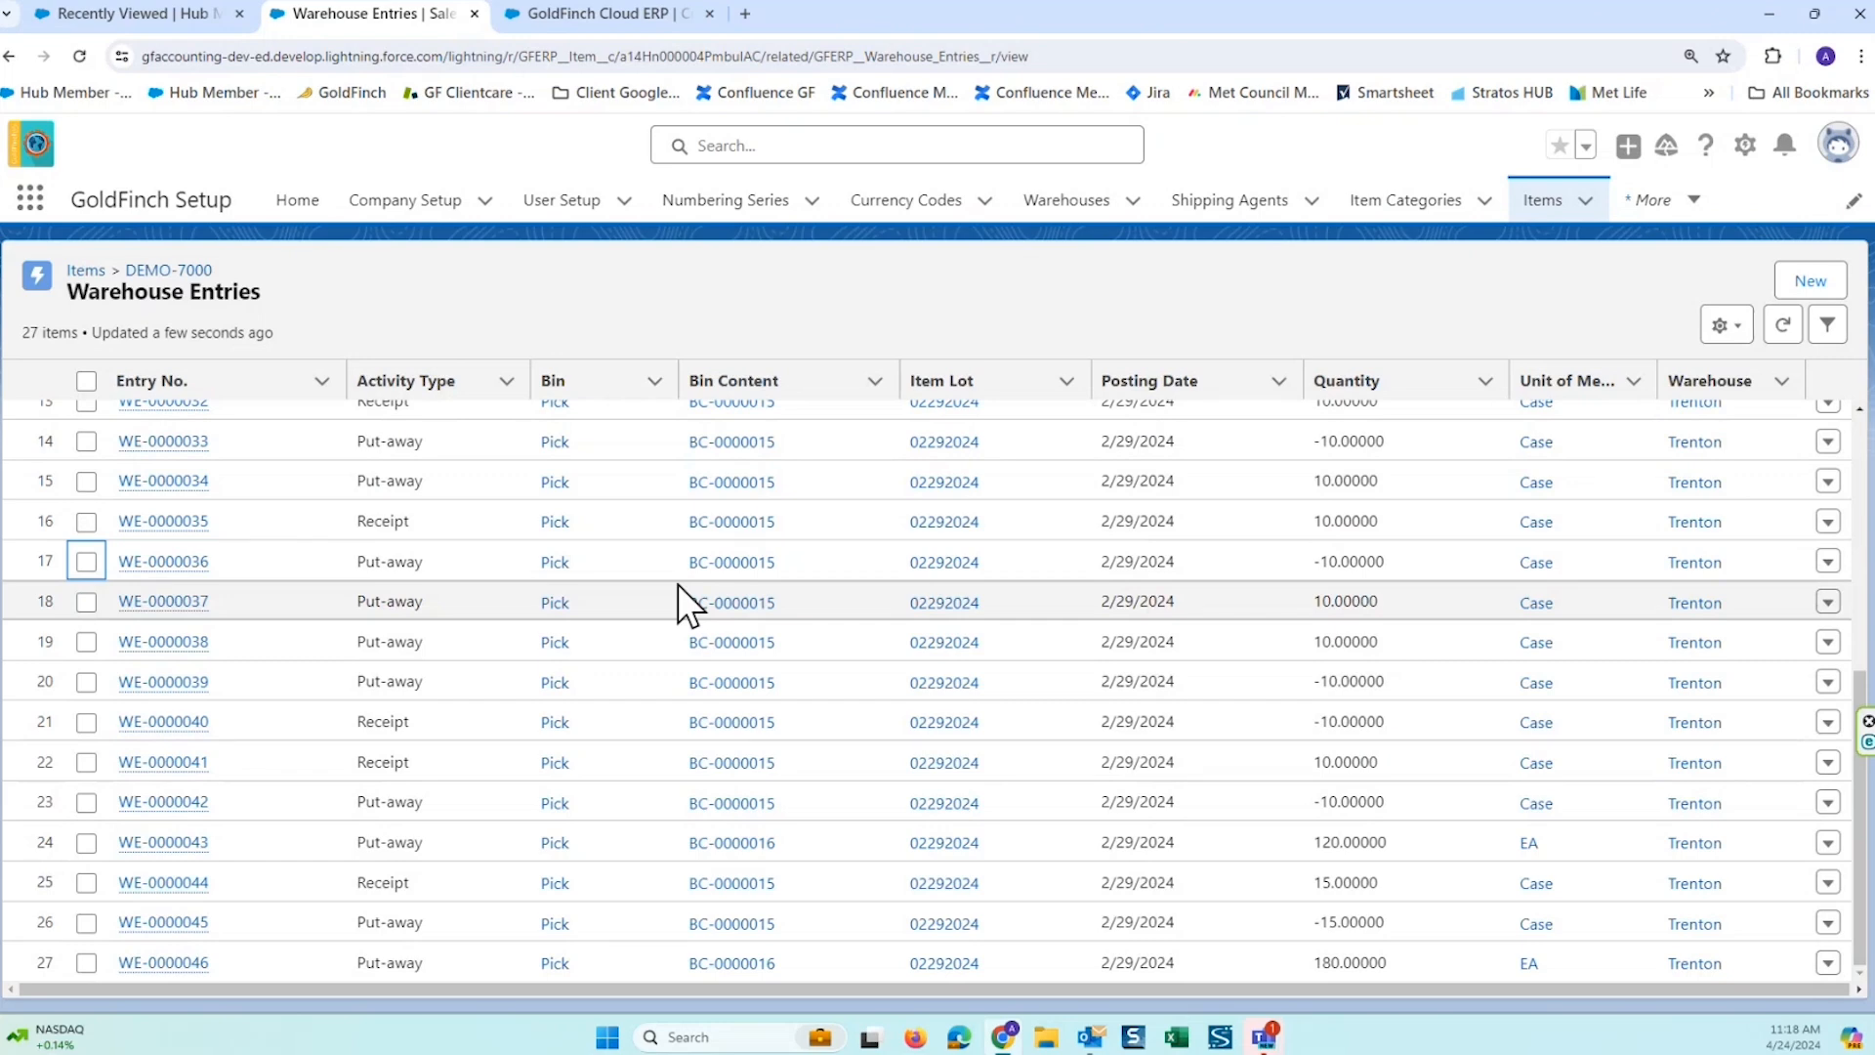
click(179, 273)
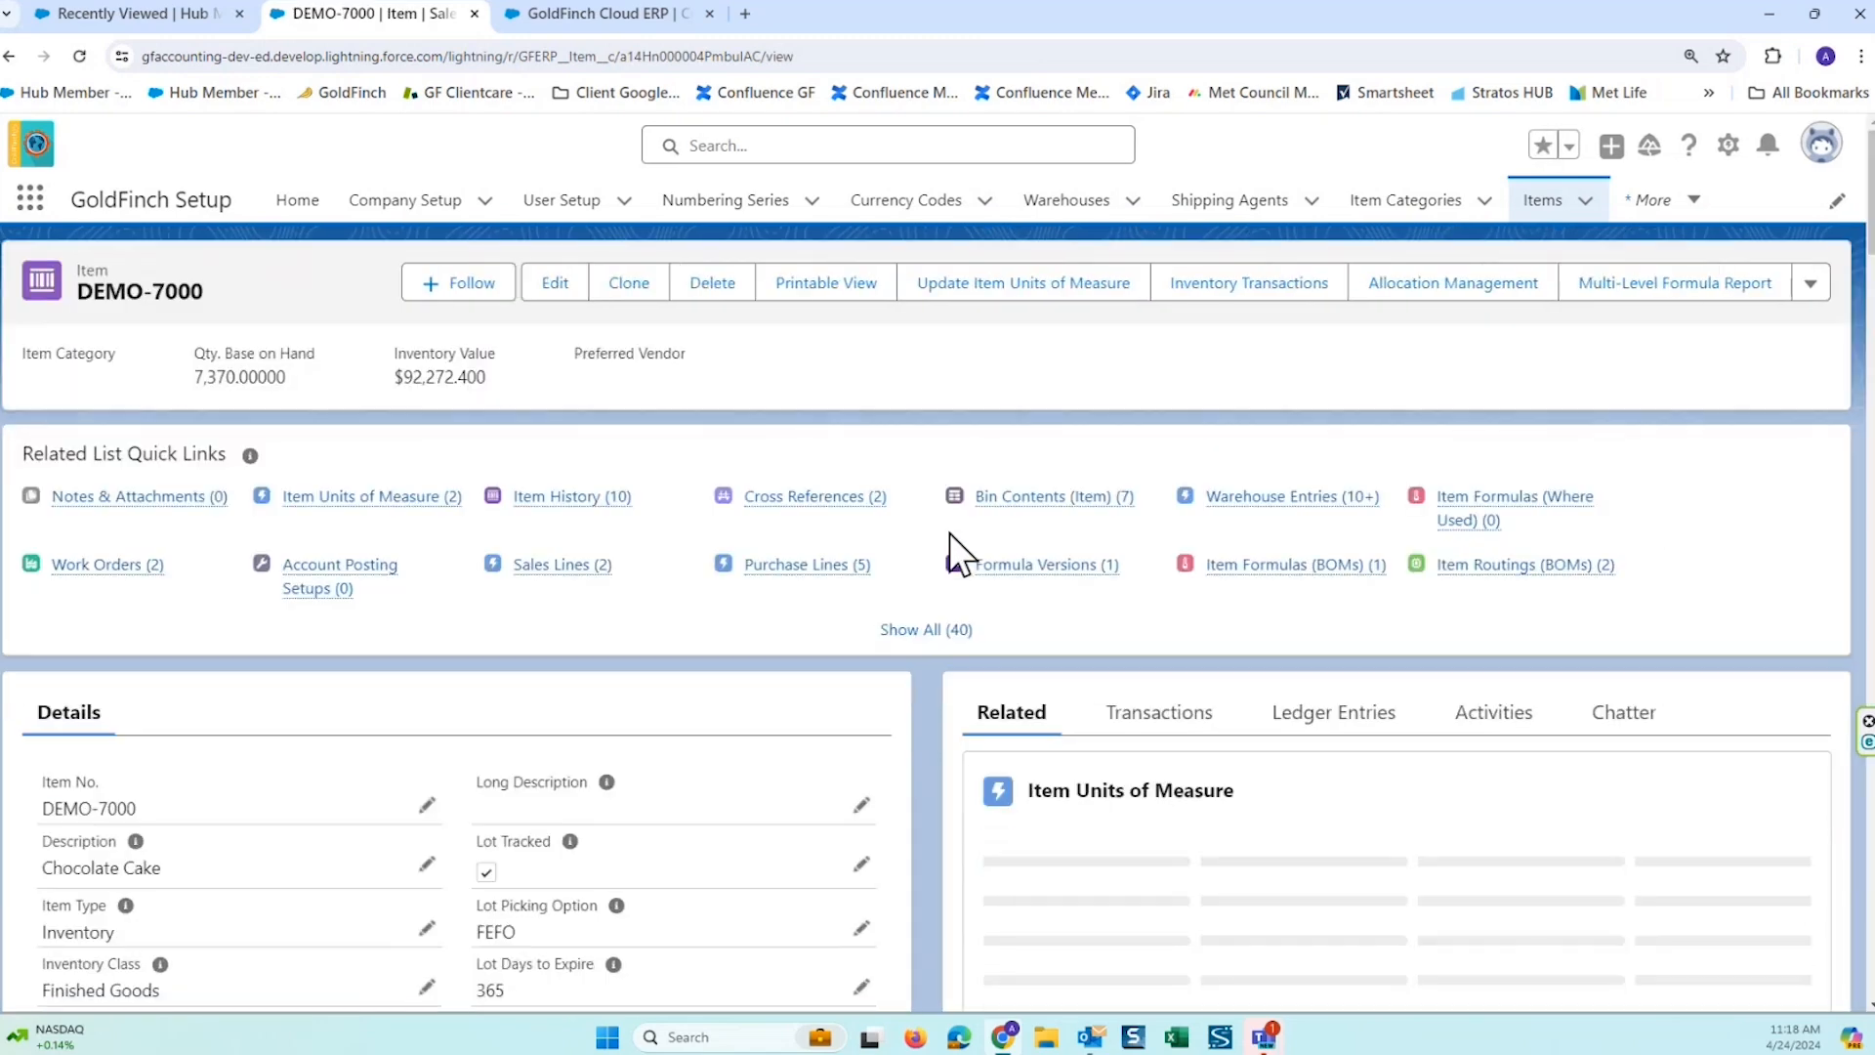
click(1311, 718)
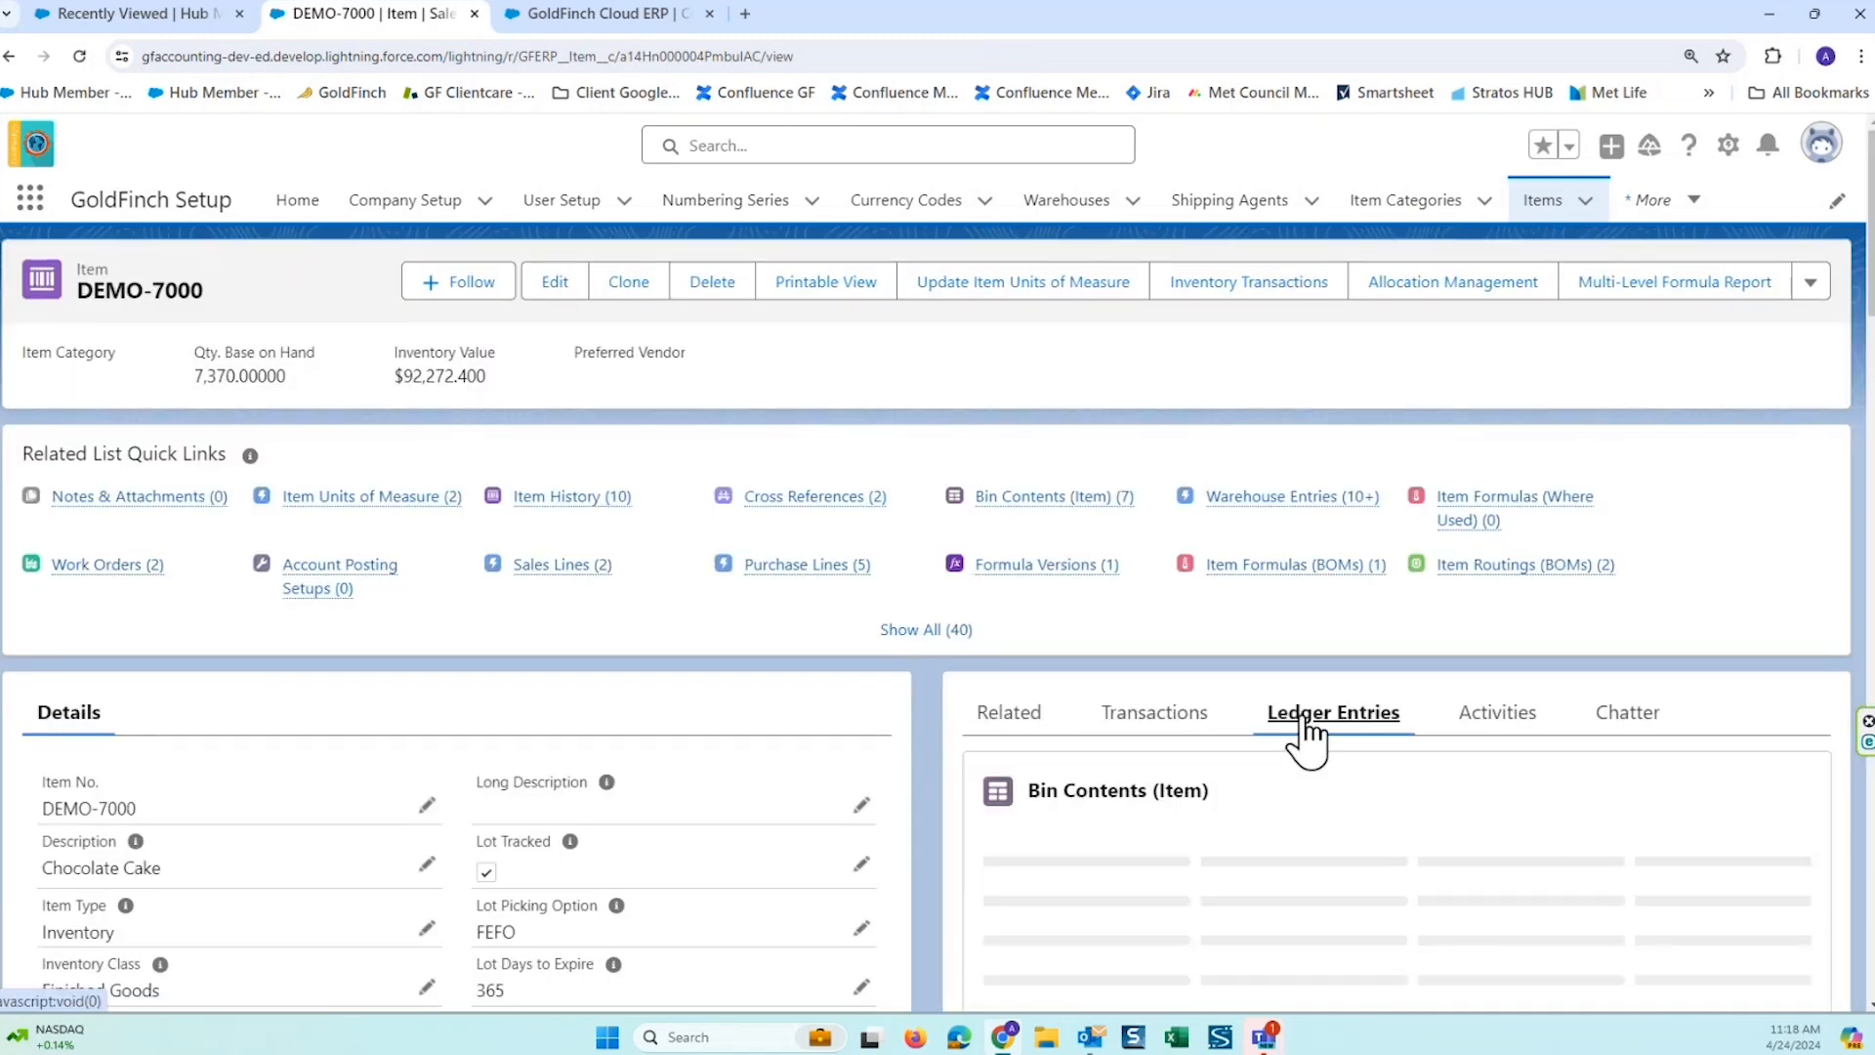
scroll(1308, 722, down, 8)
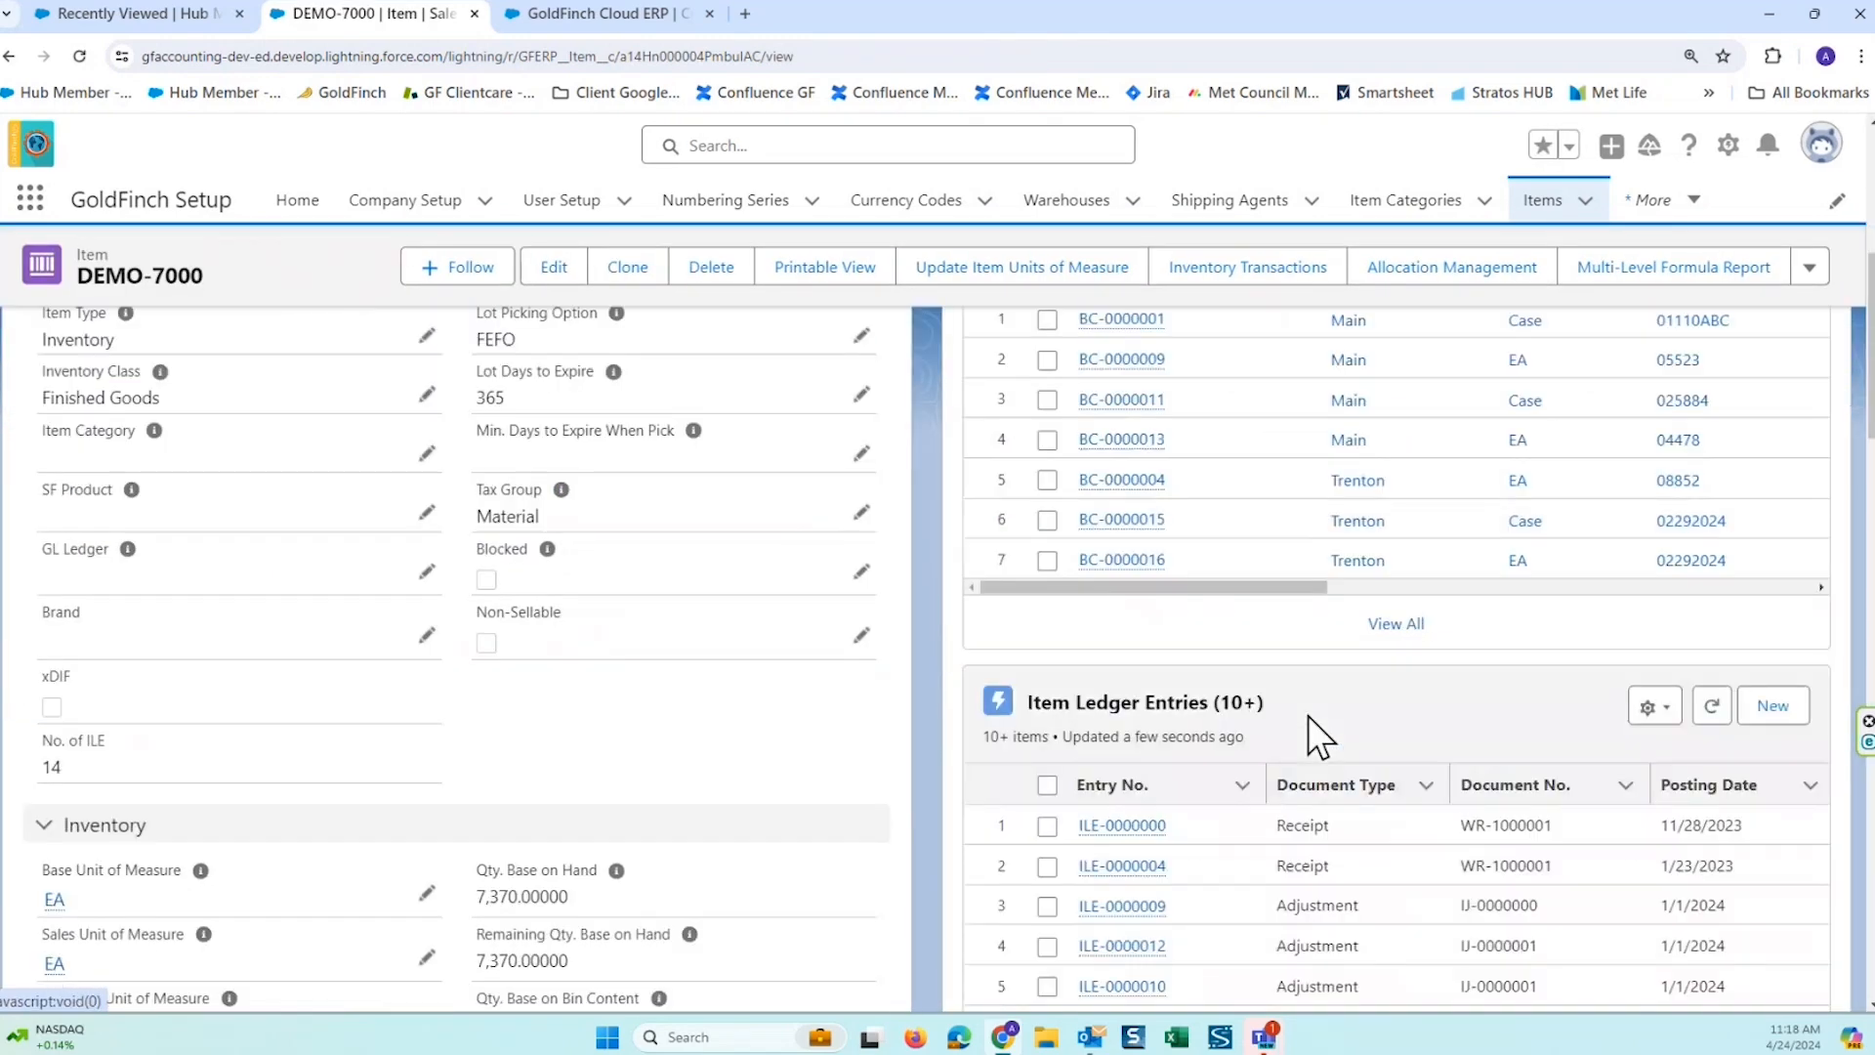
scroll(1214, 577, down, 2)
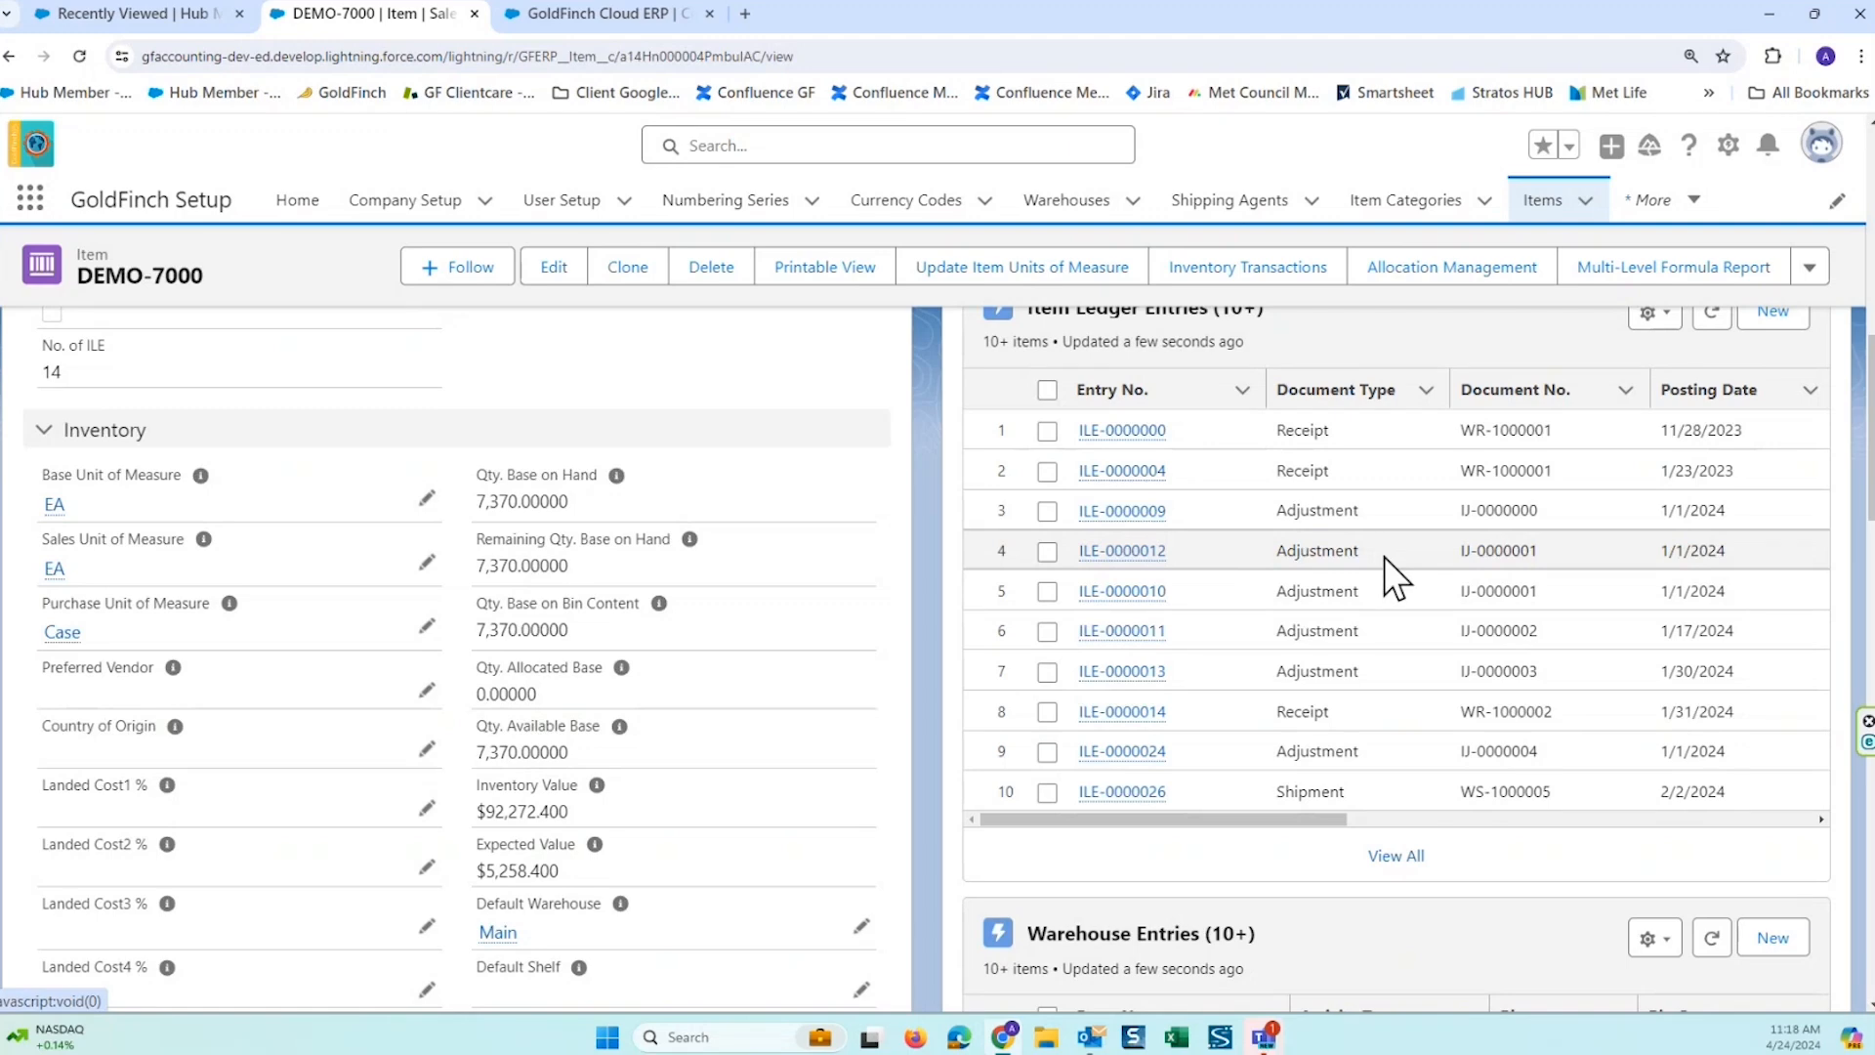
scroll(1436, 493, down, 1)
scroll(1471, 518, up, 1)
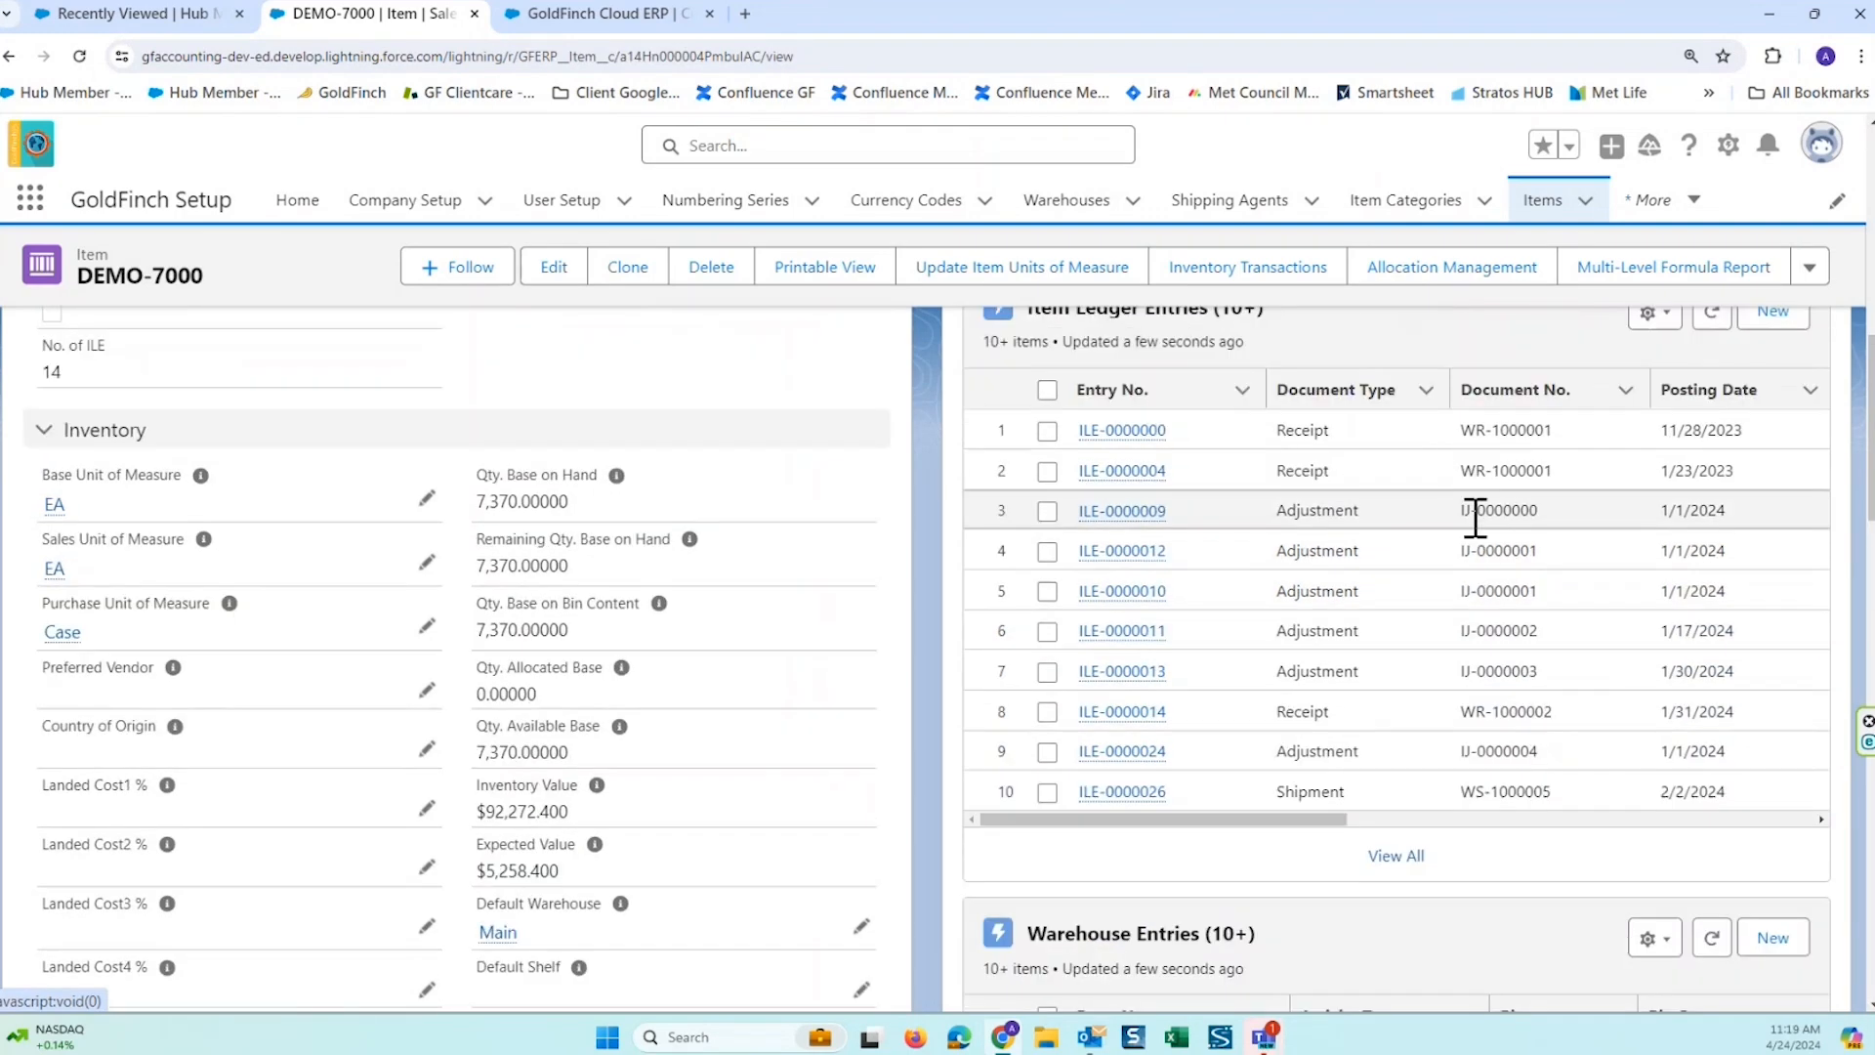
scroll(1475, 517, up, 10)
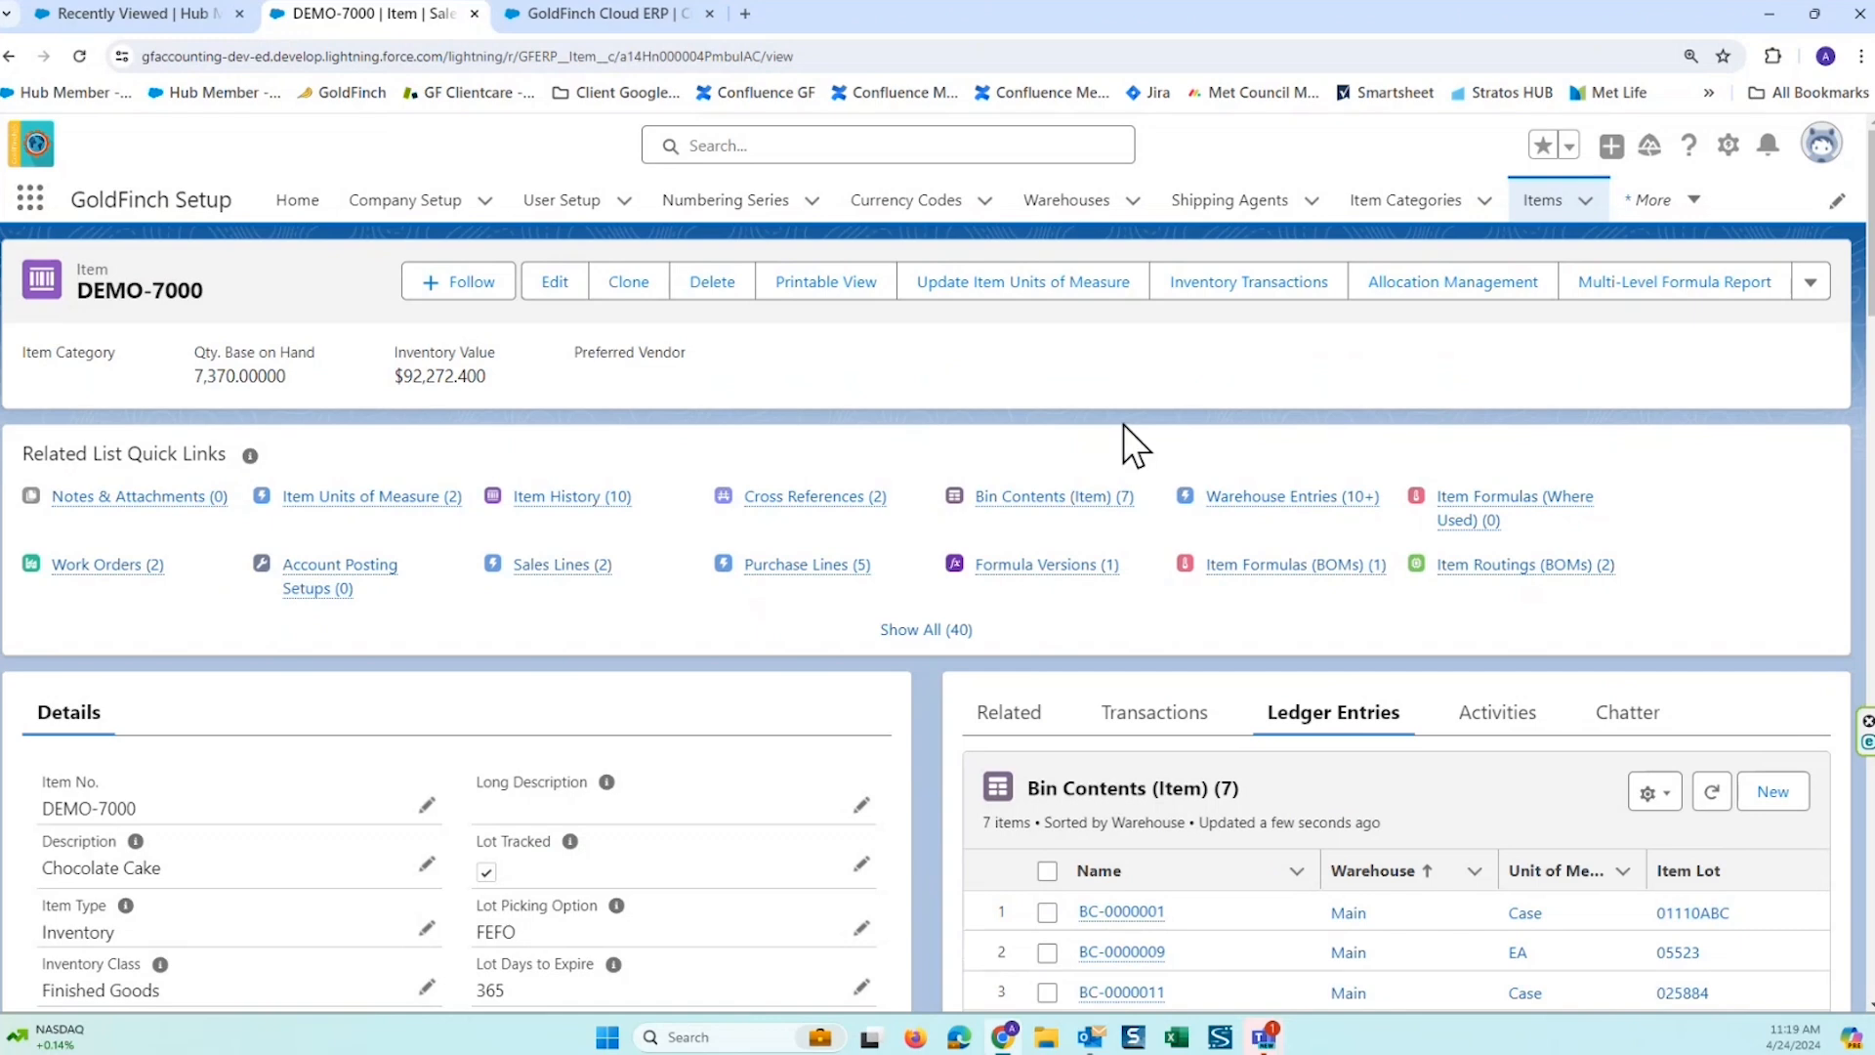
Return to the full Items list, open the Item Availability Status report and look over its filters and listed items.
click(1551, 205)
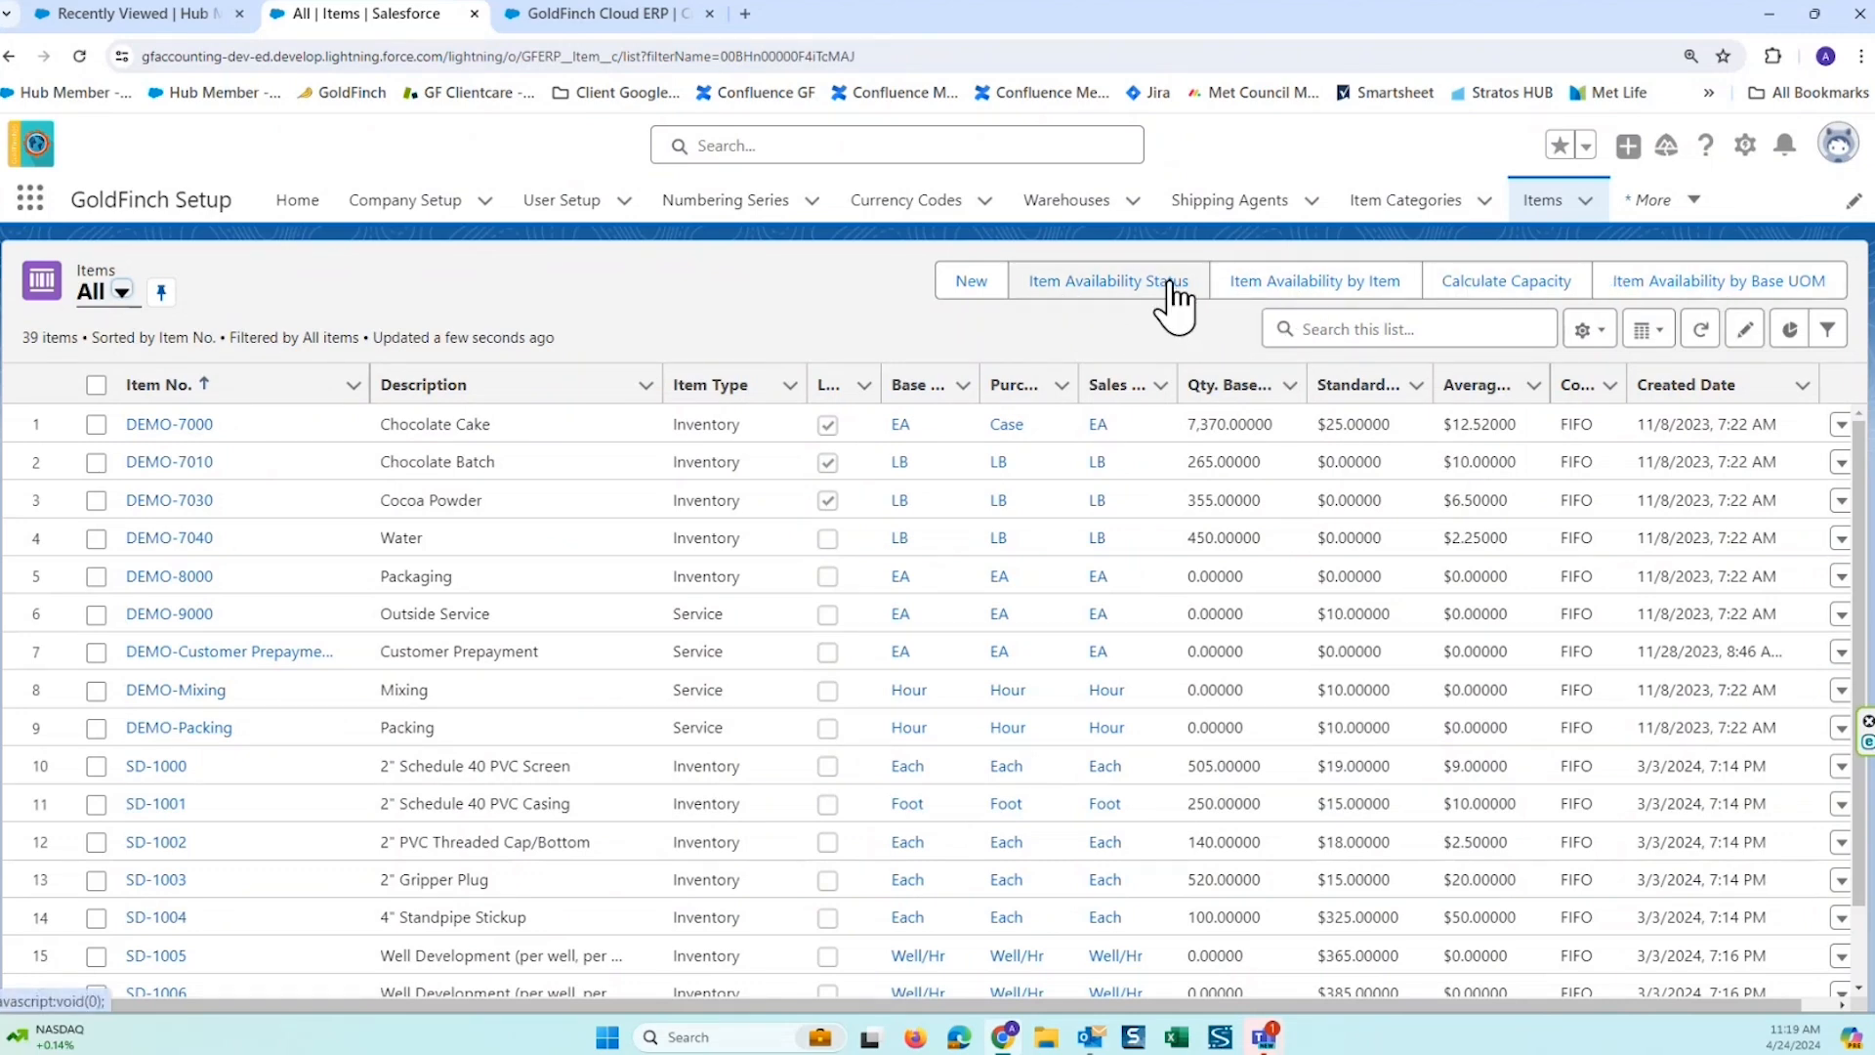
click(1133, 296)
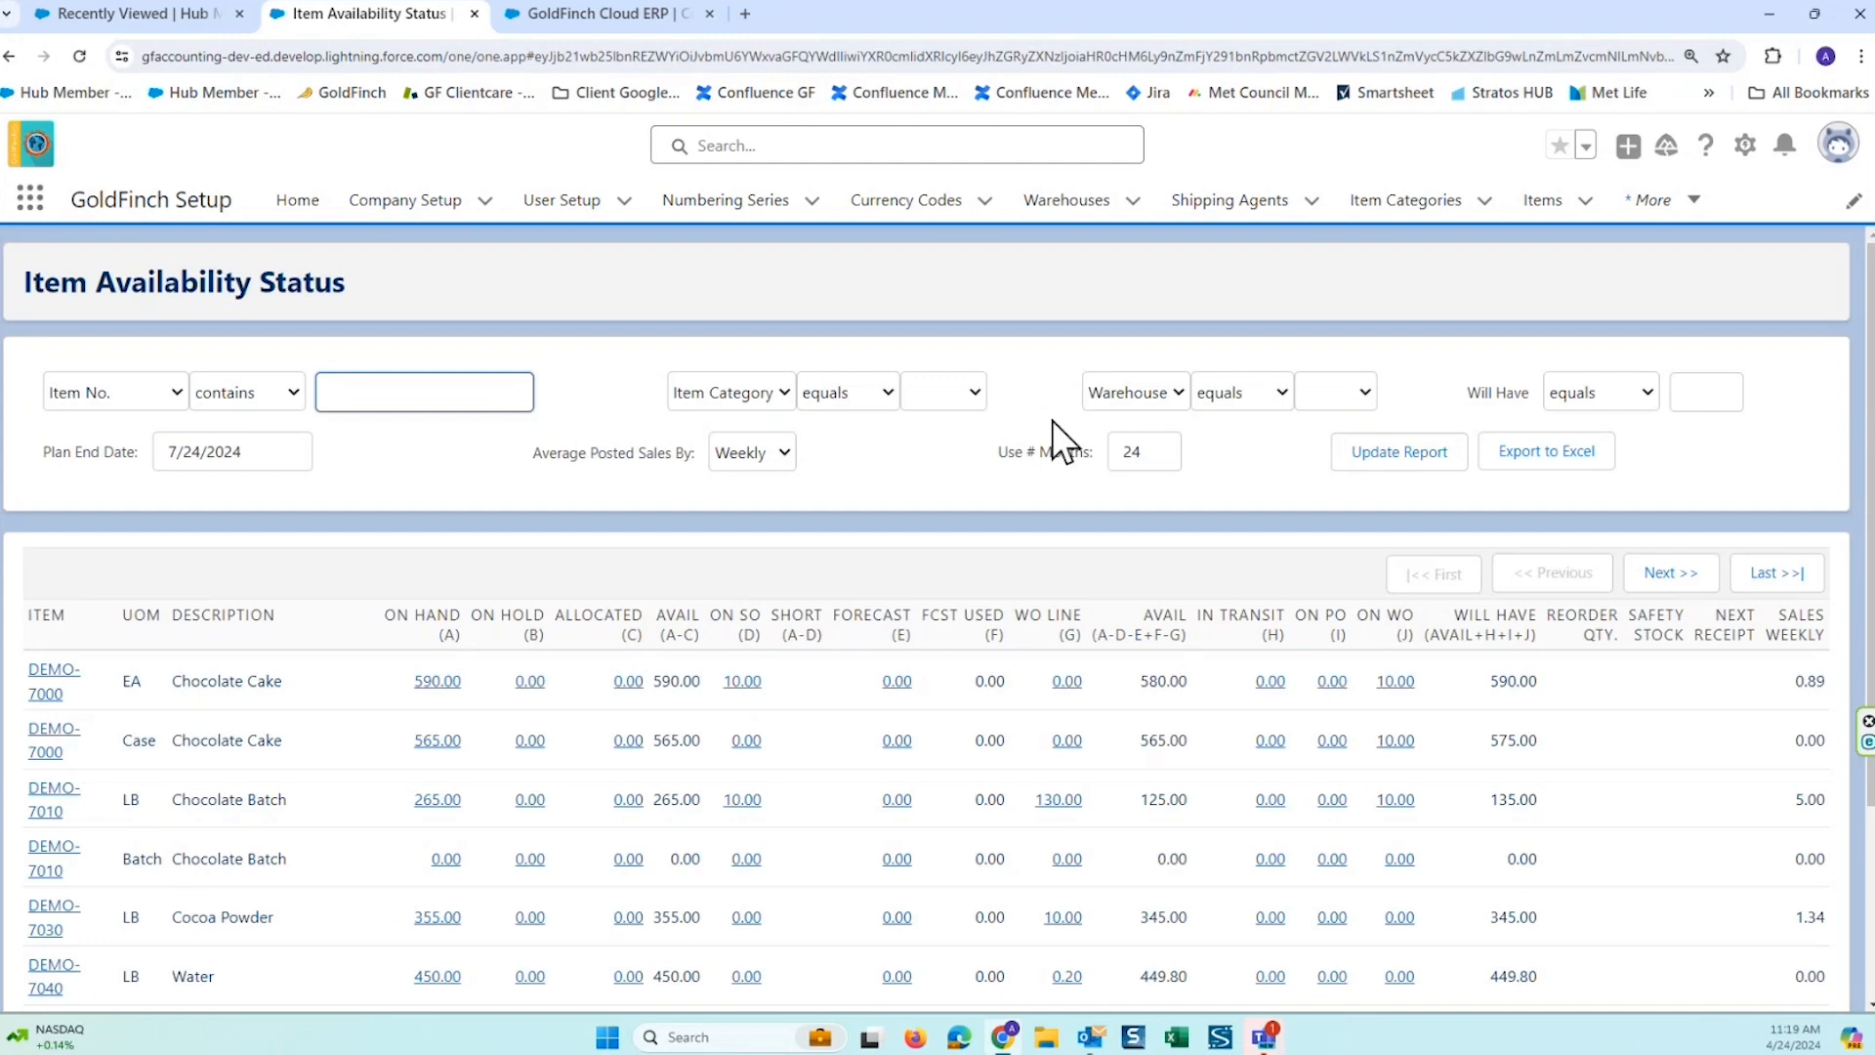
scroll(1030, 430, down, 2)
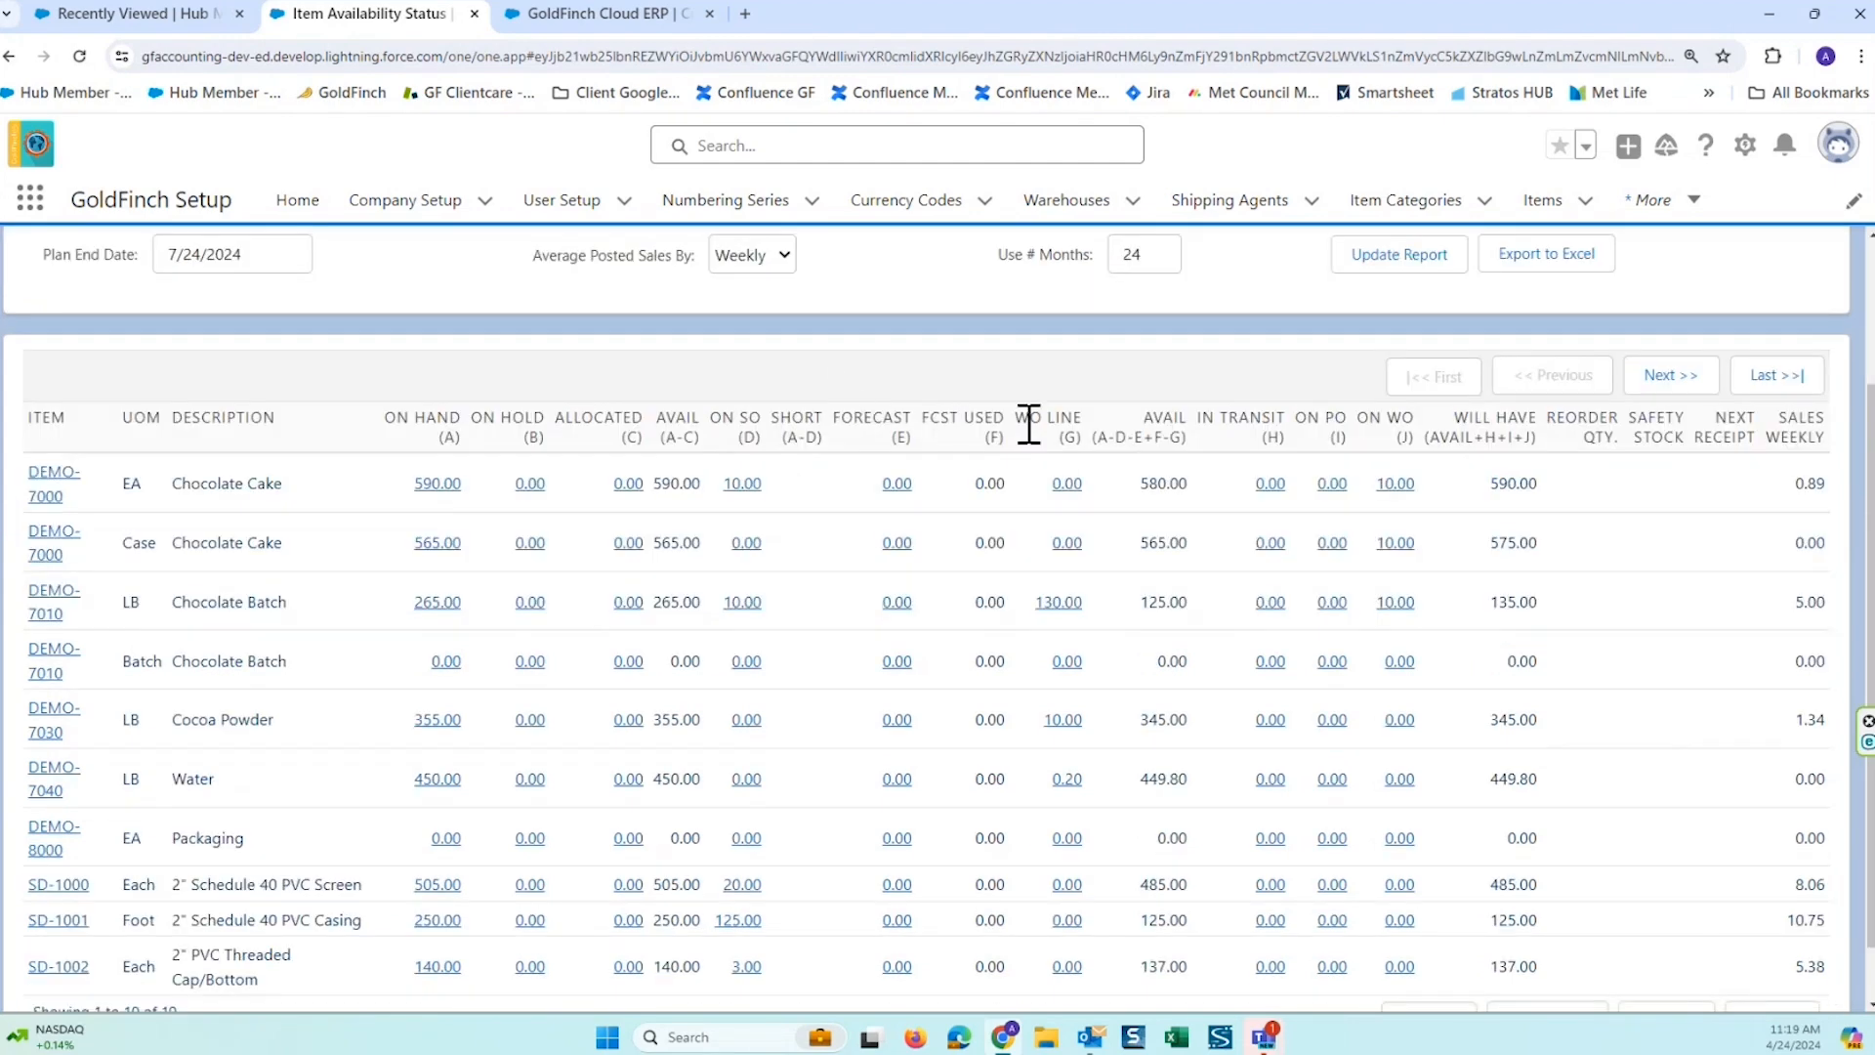
scroll(258, 449, up, 2)
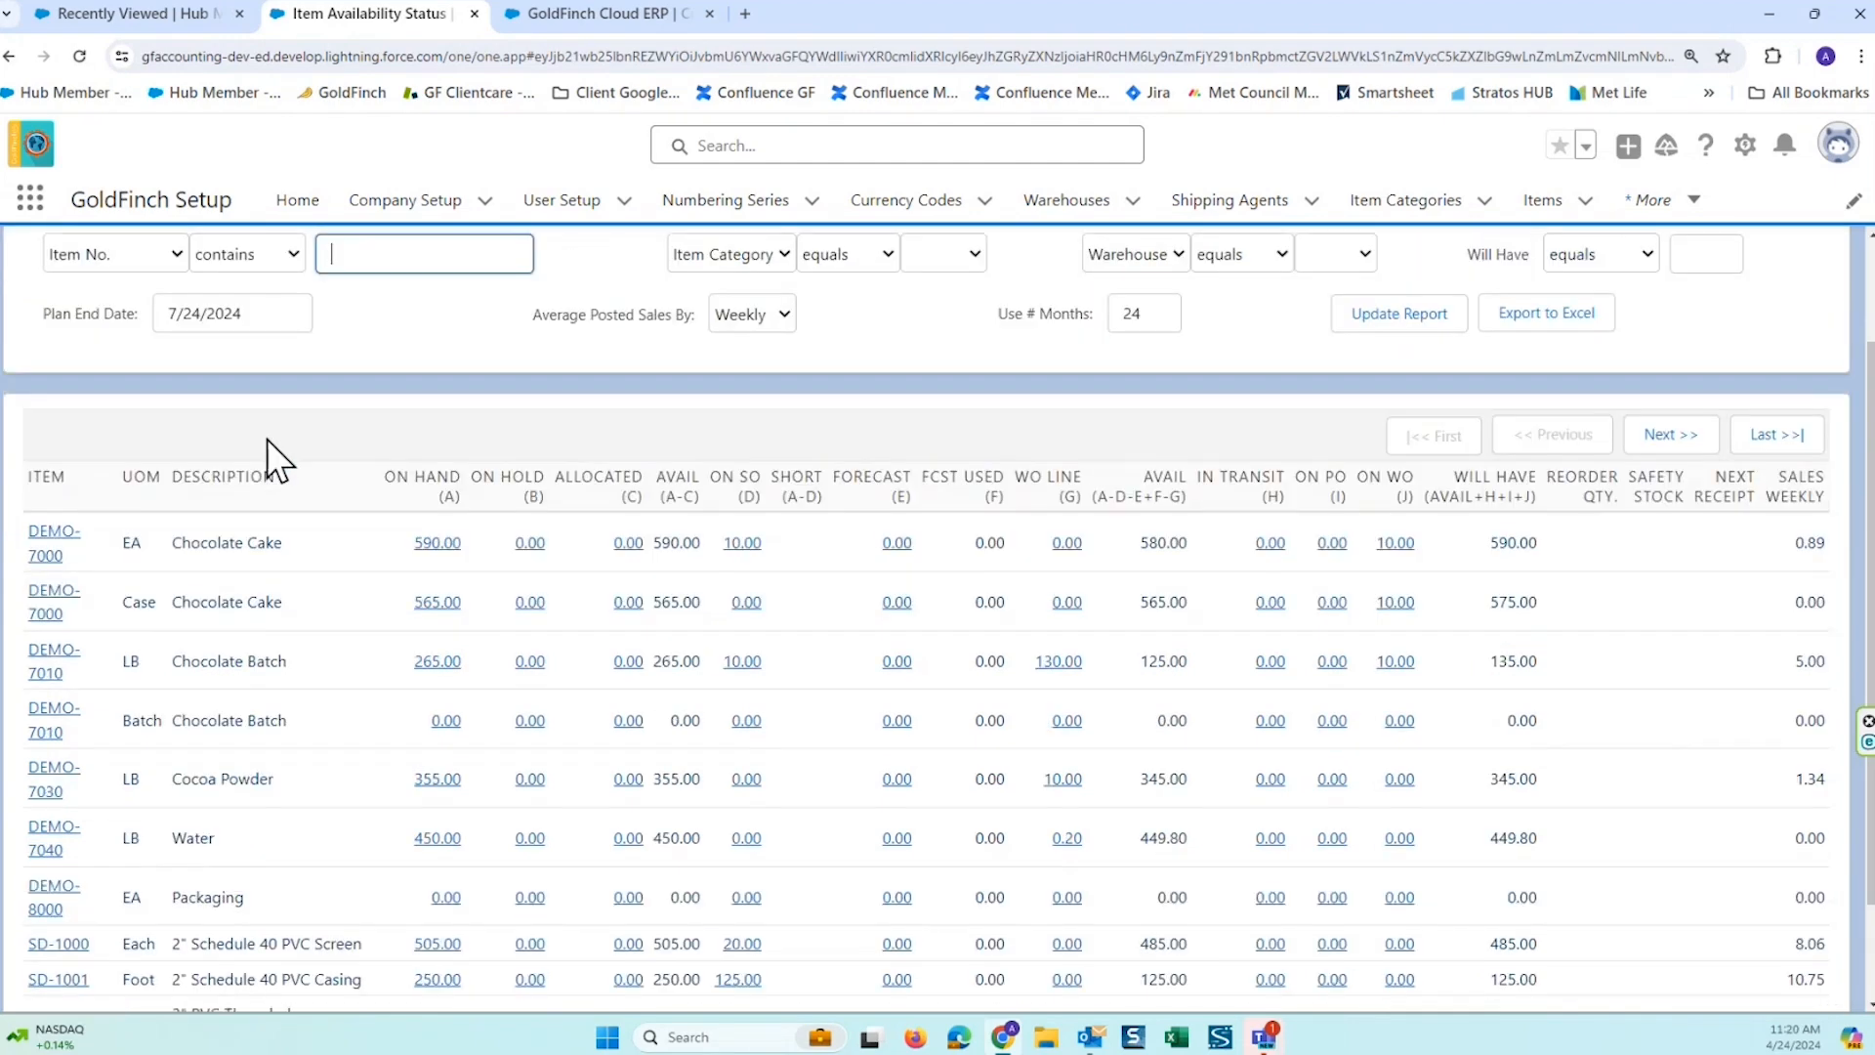
Examine the availability report's quantity columns and view the on-hand bin details for DEMO-7000 in EA.
scroll(482, 481, down, 2)
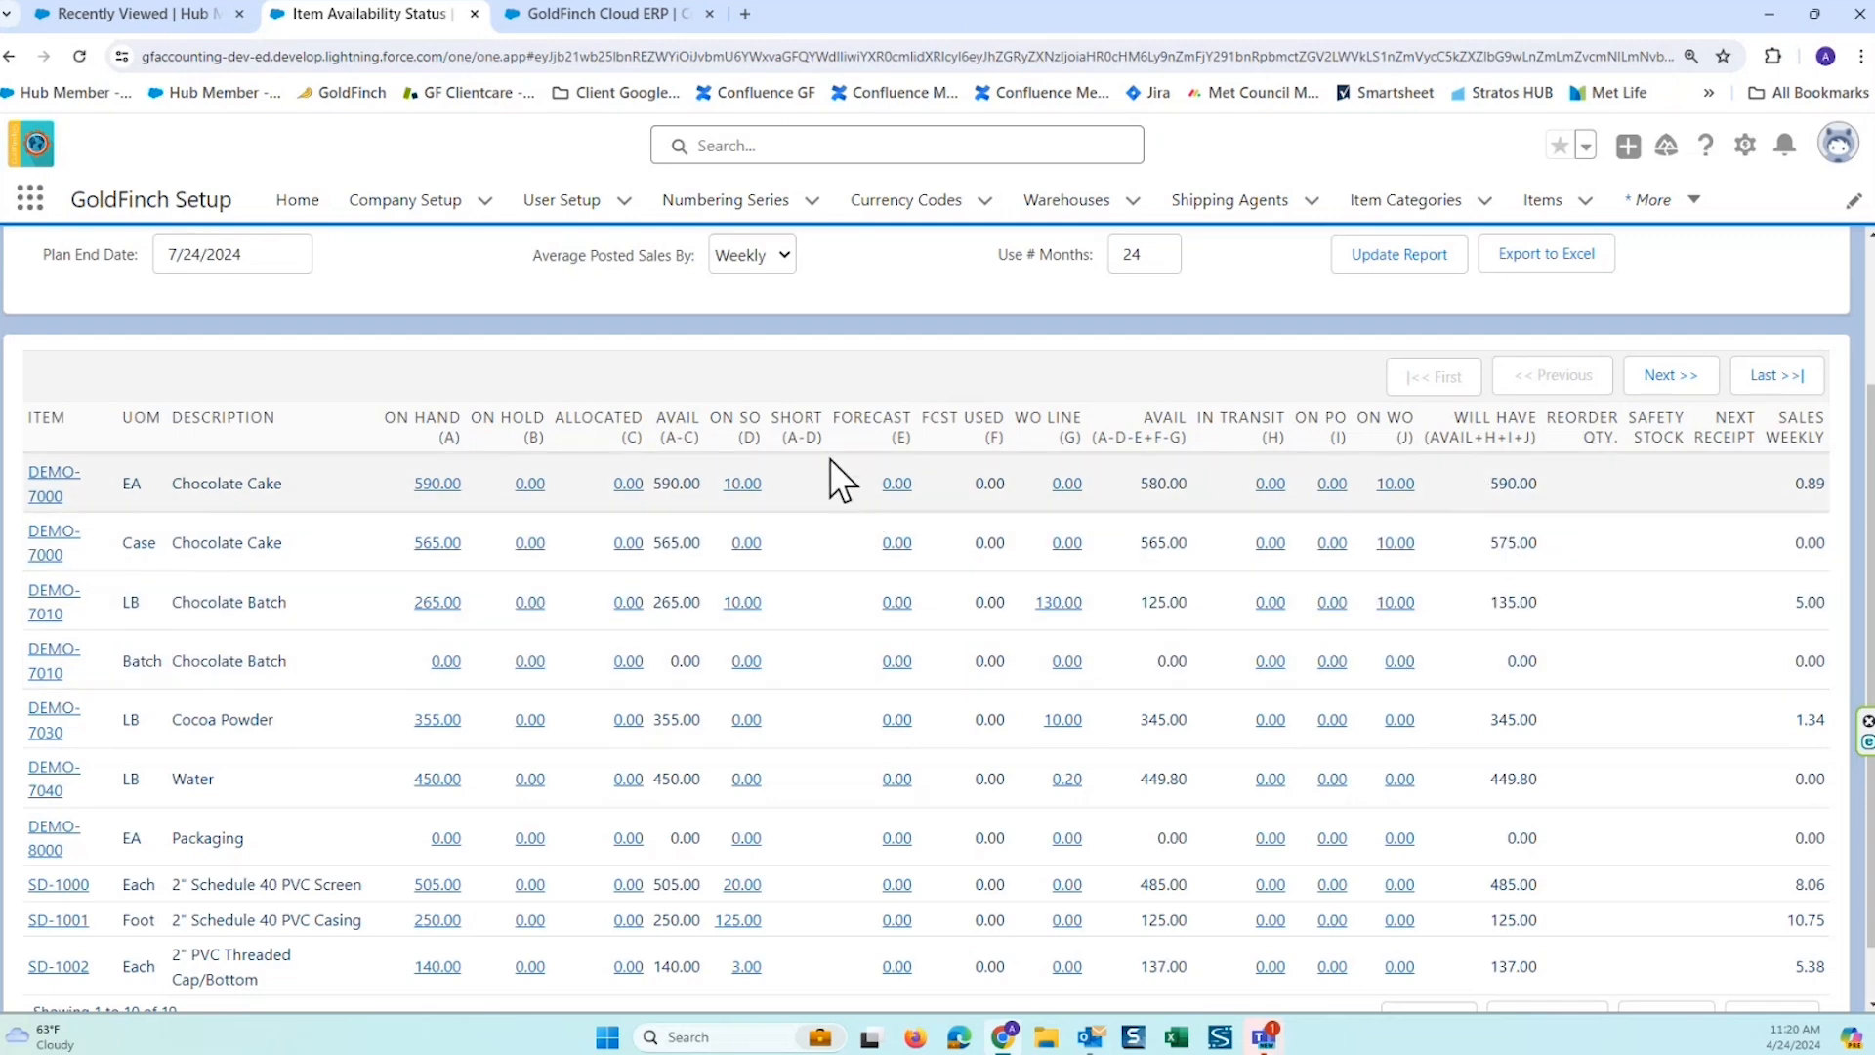
scroll(829, 459, down, 1)
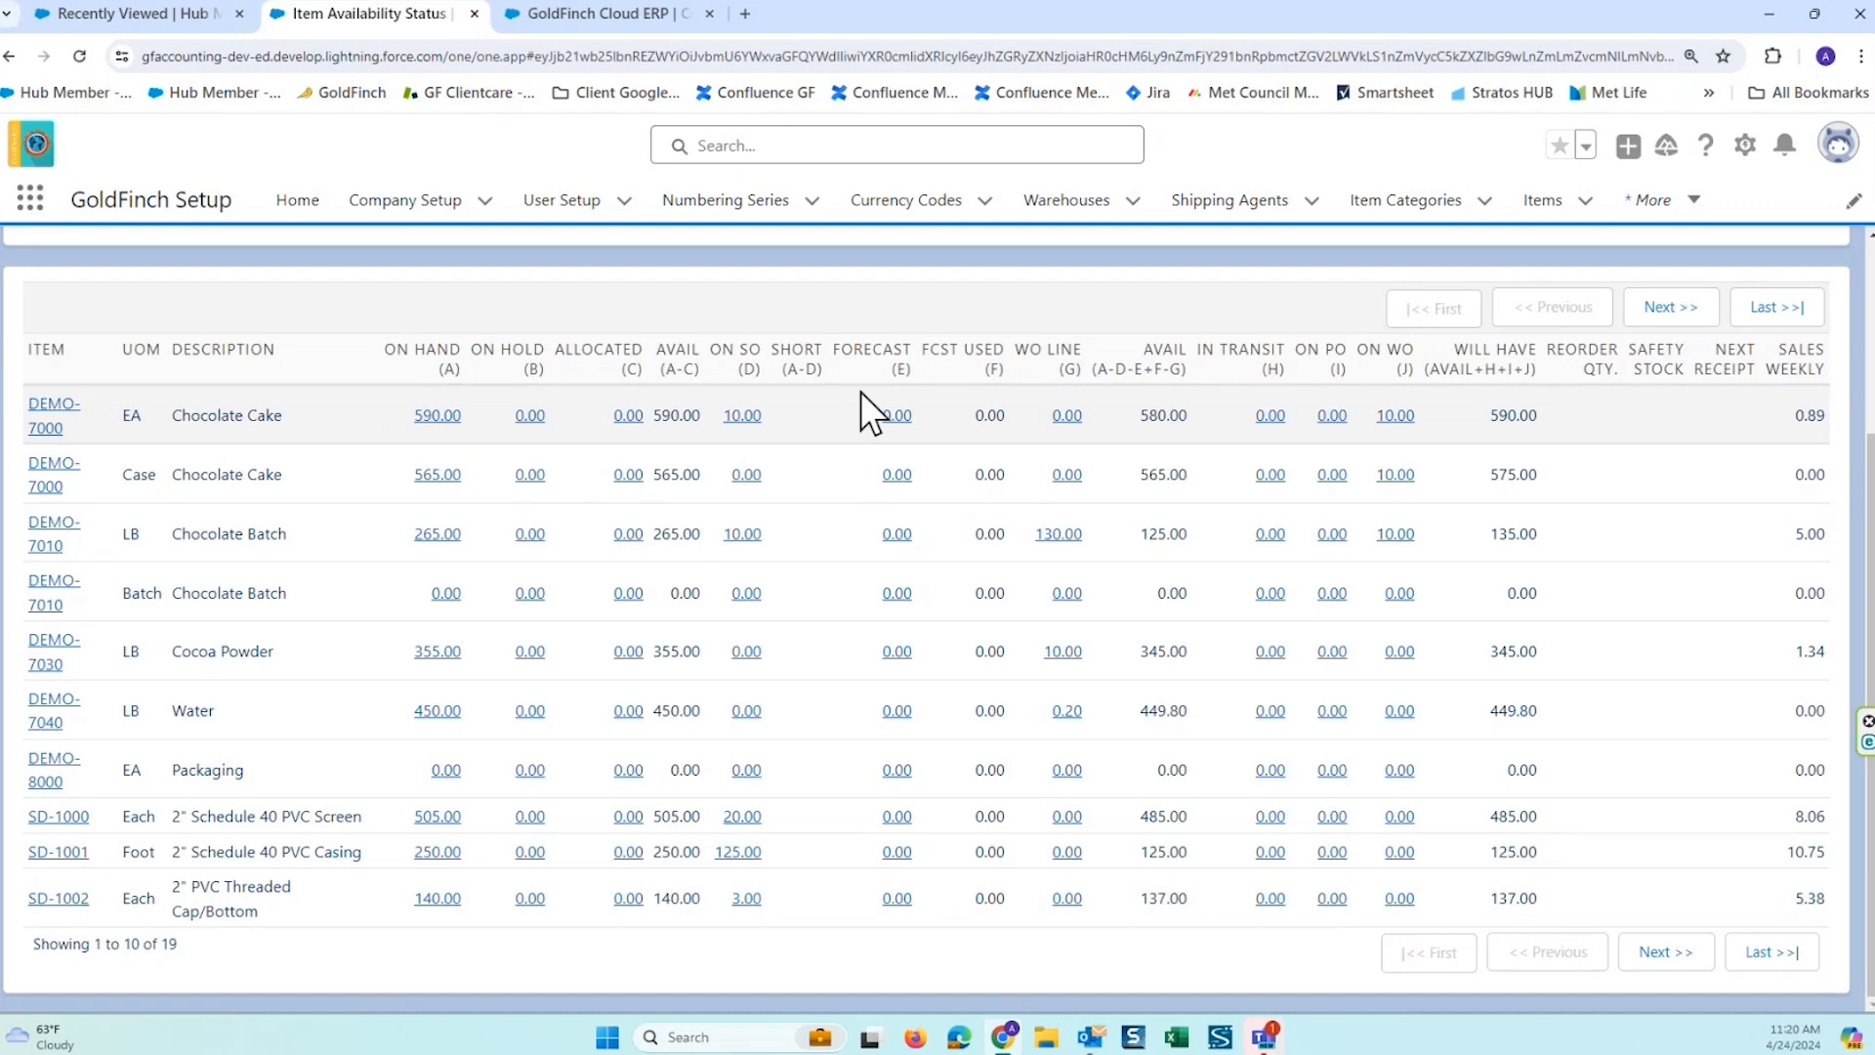
scroll(870, 425, up, 3)
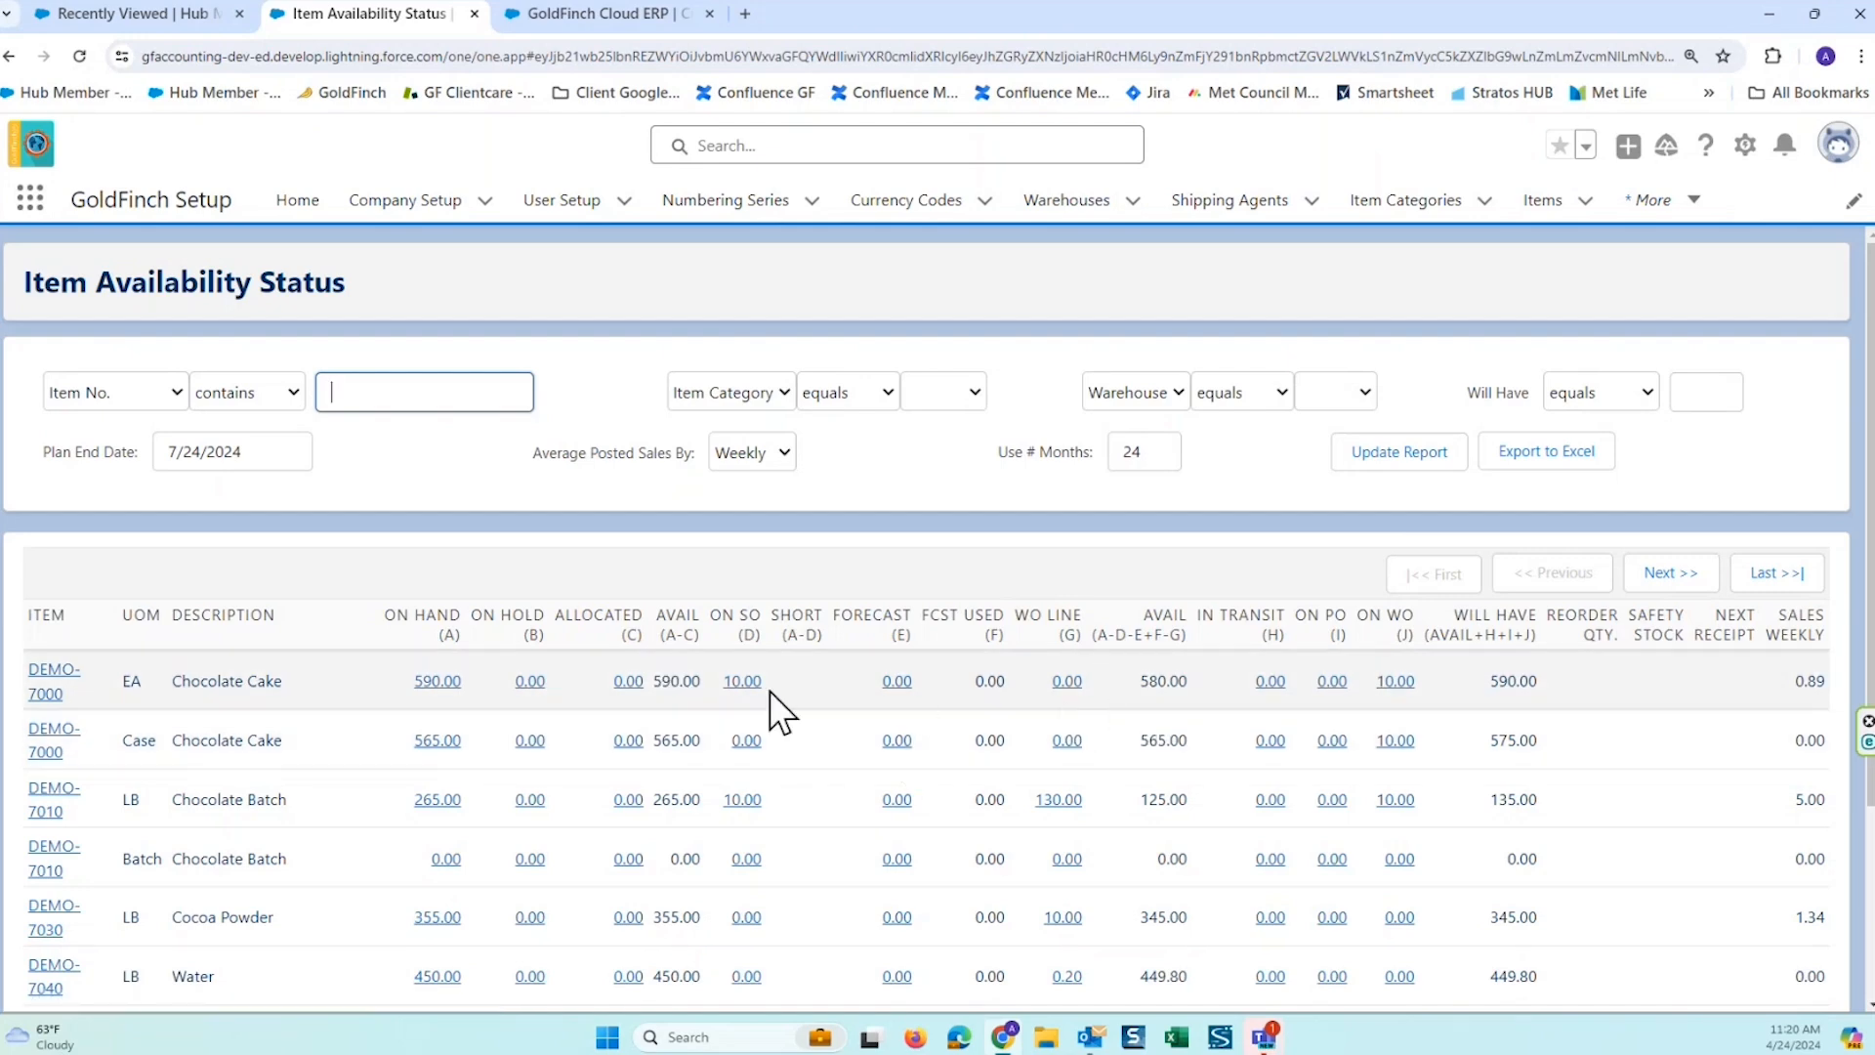
click(436, 684)
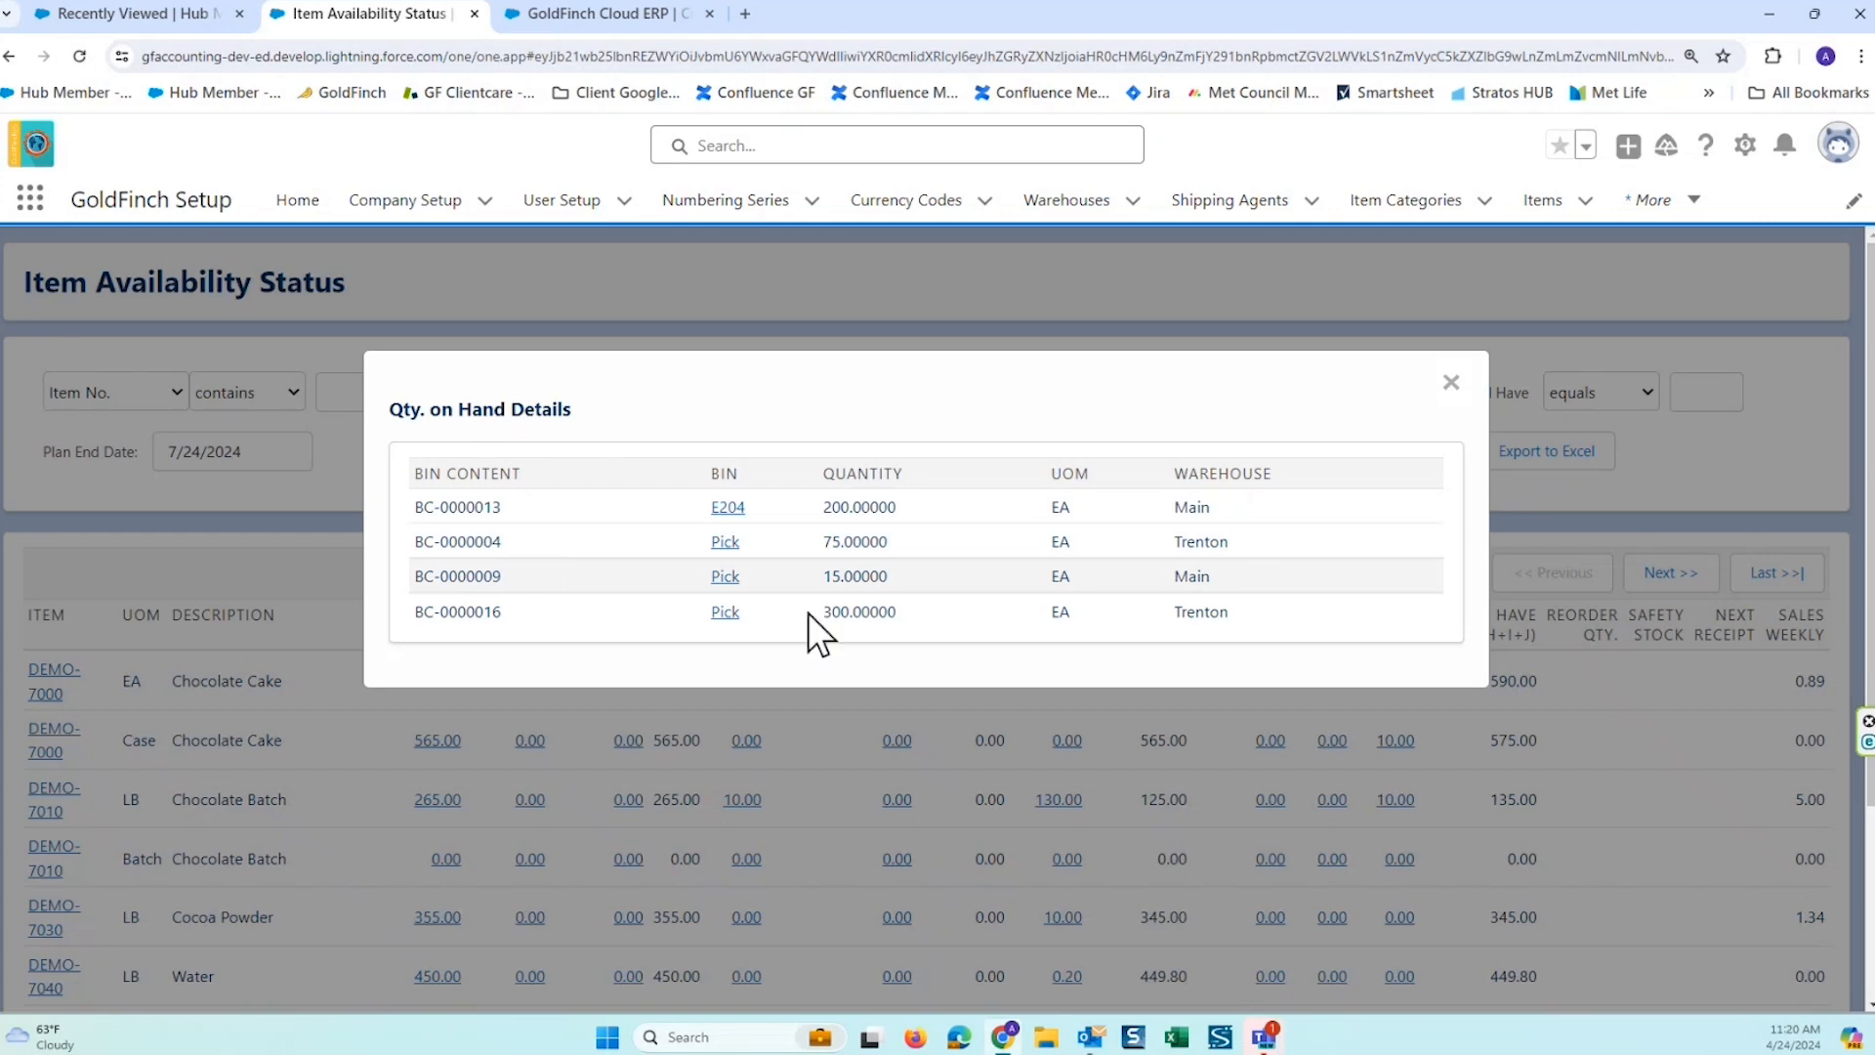
click(1450, 382)
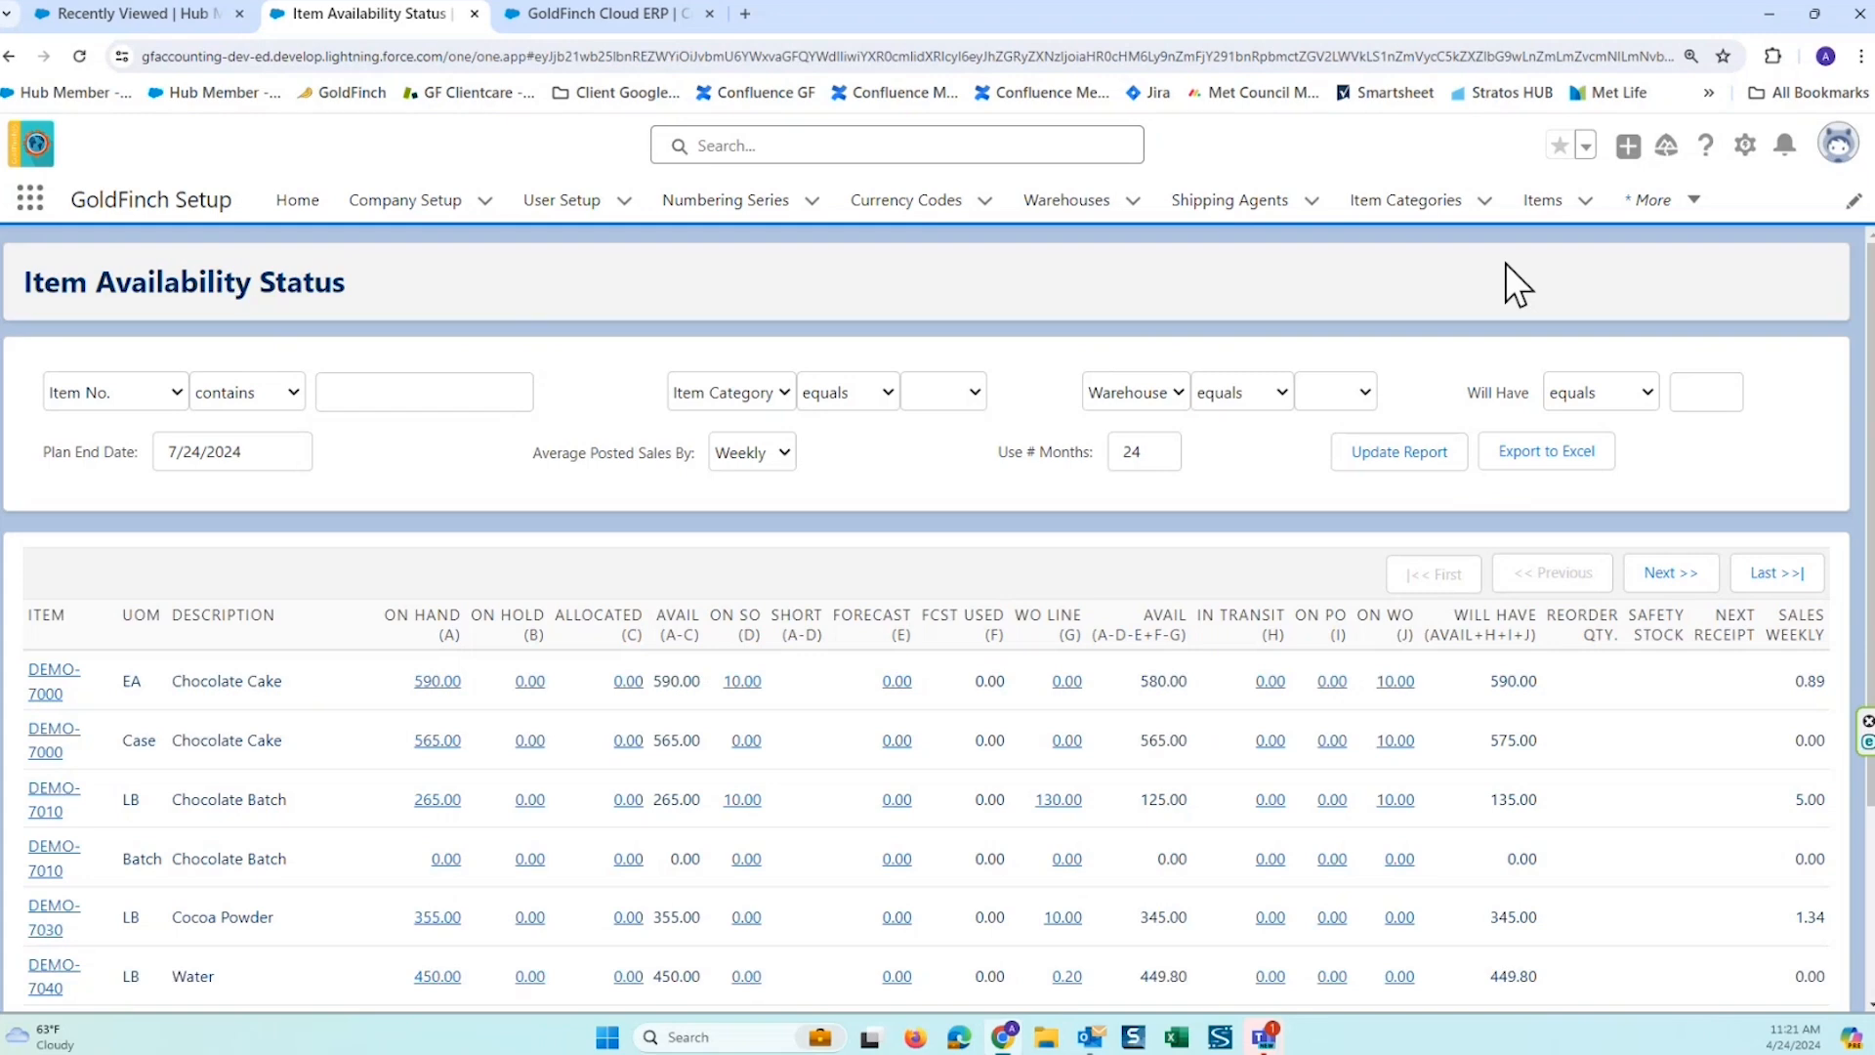
Go back to the Items list, switch to the Accounts list and open the Burlington Textiles Corp of America account.
click(1540, 210)
click(1694, 208)
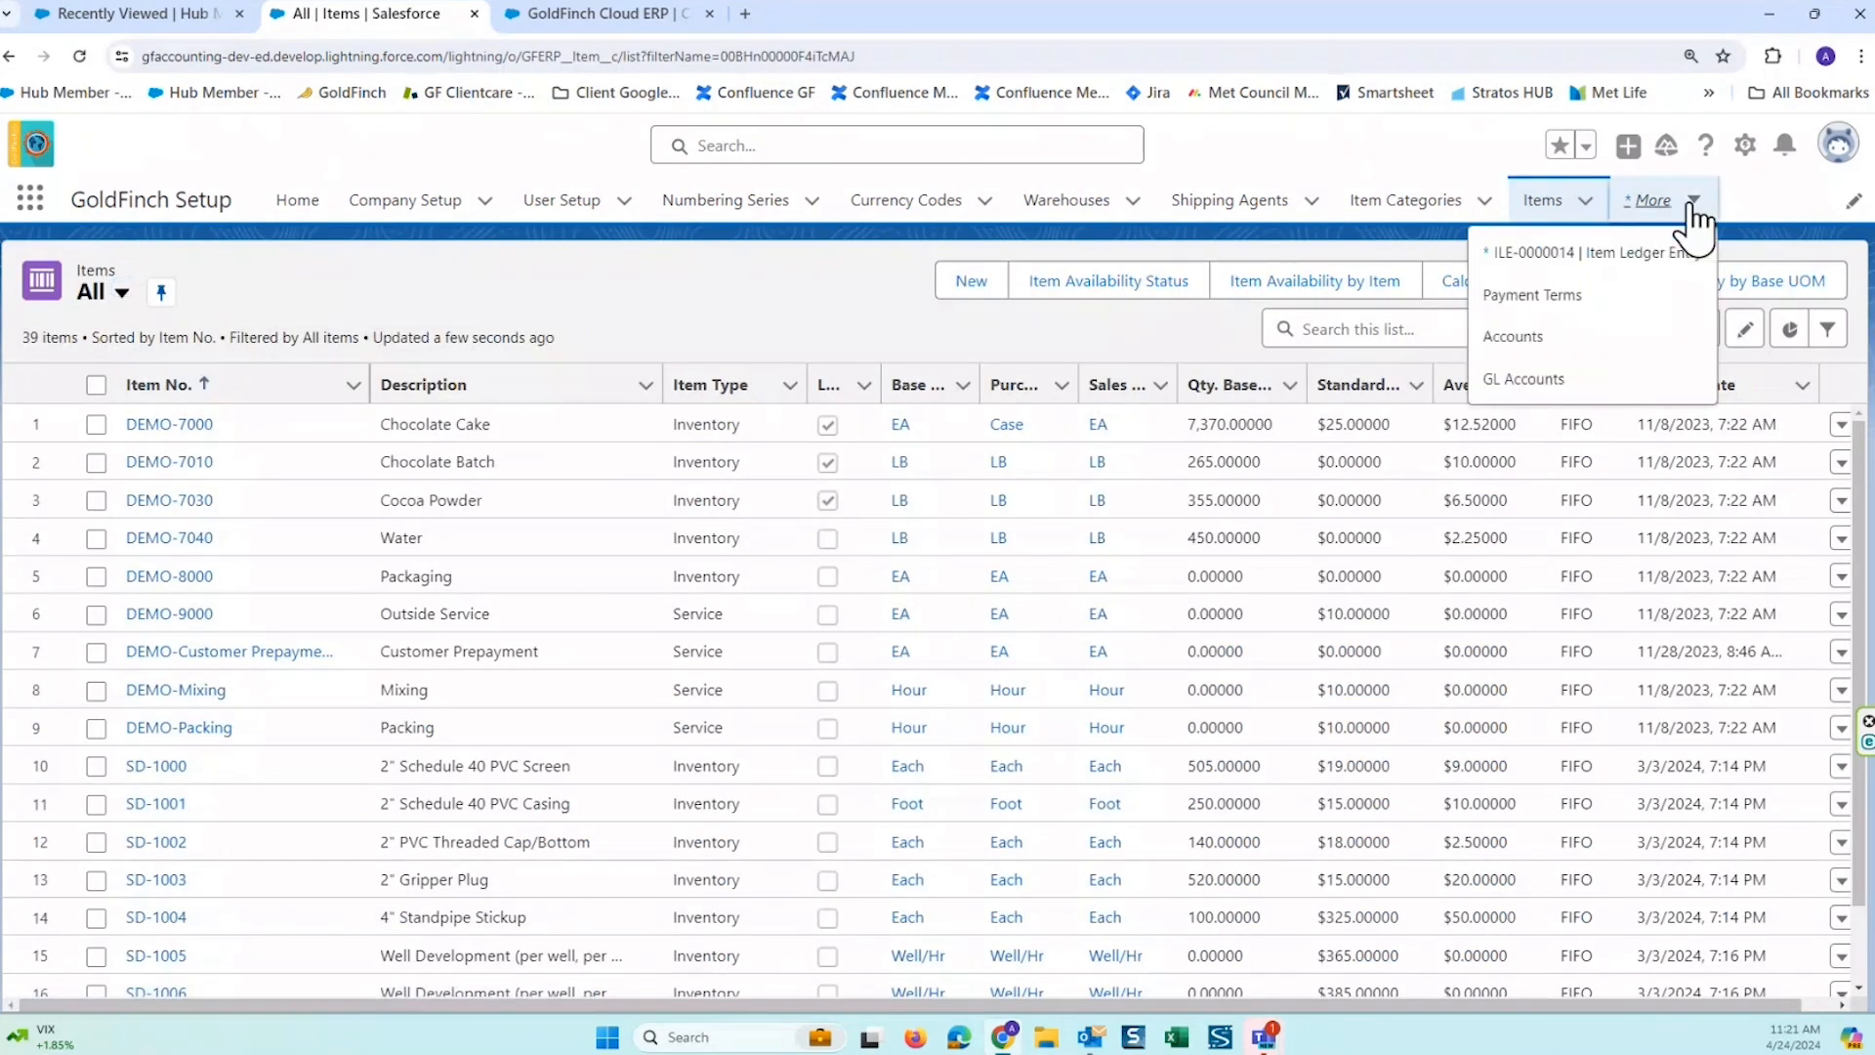
click(1516, 337)
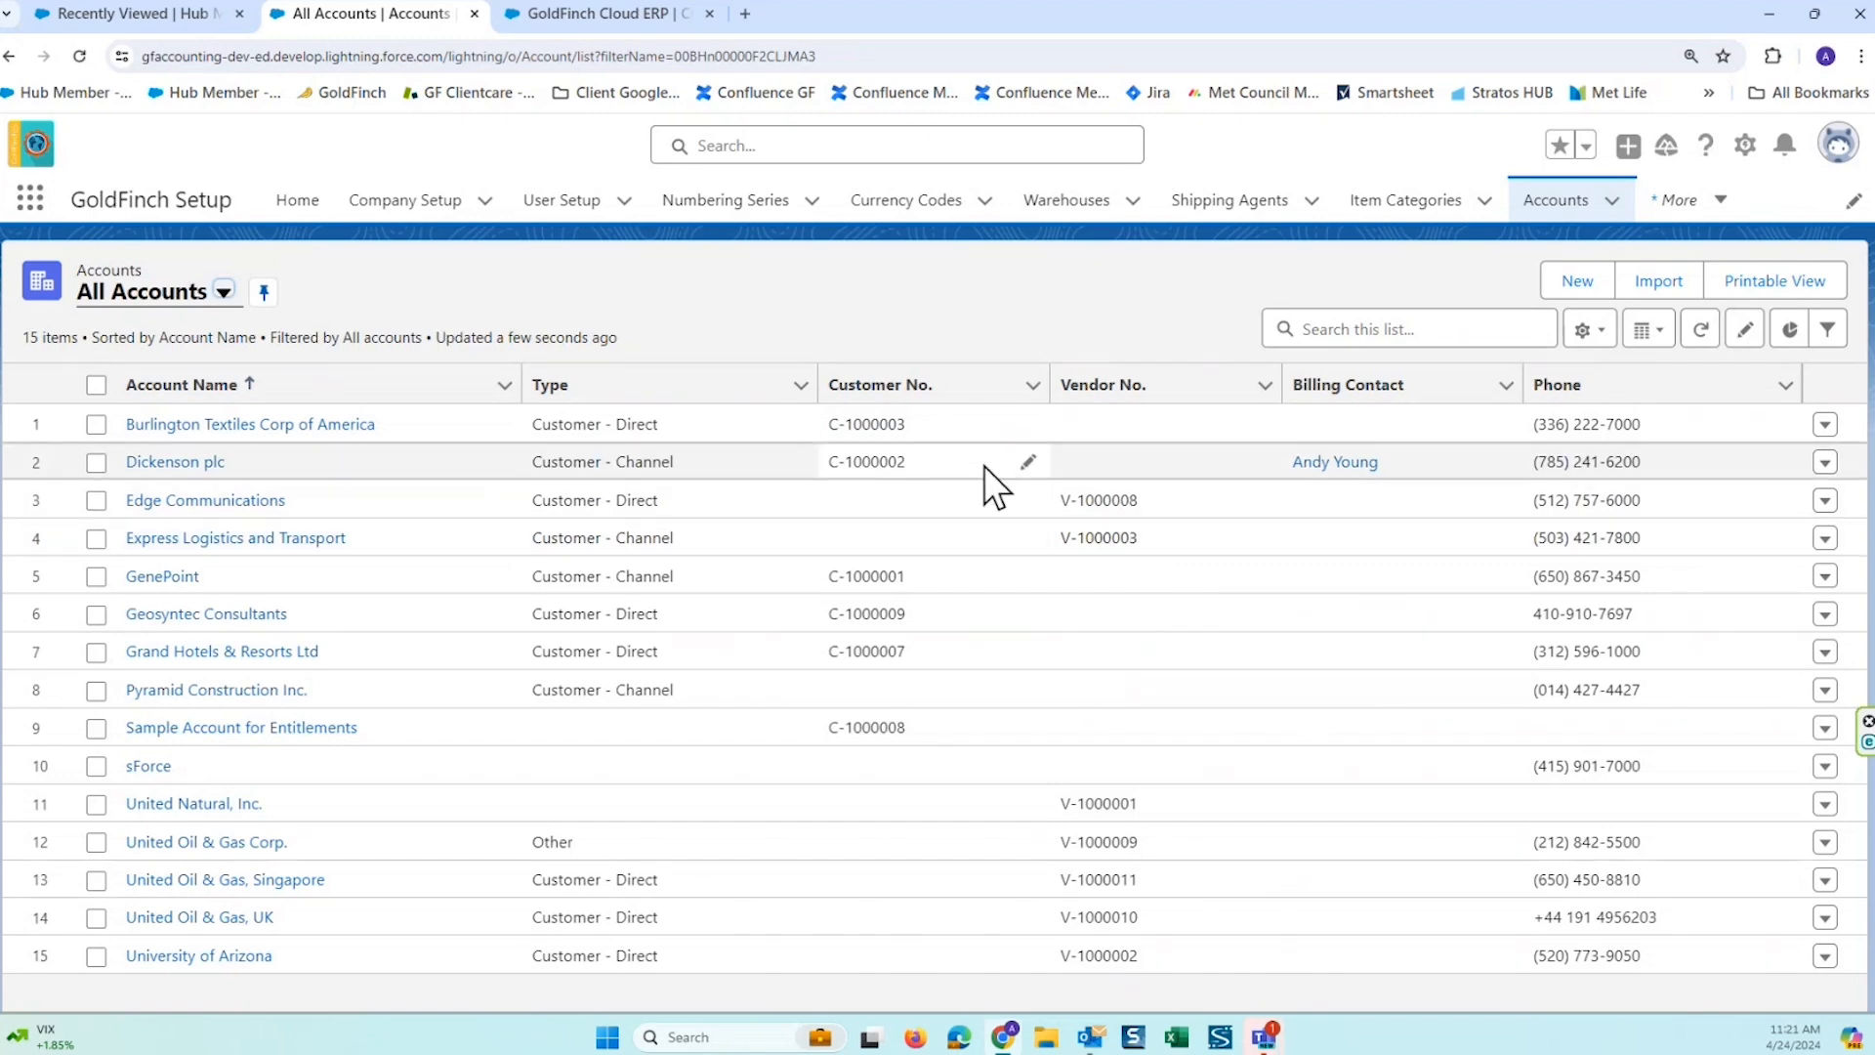
click(168, 426)
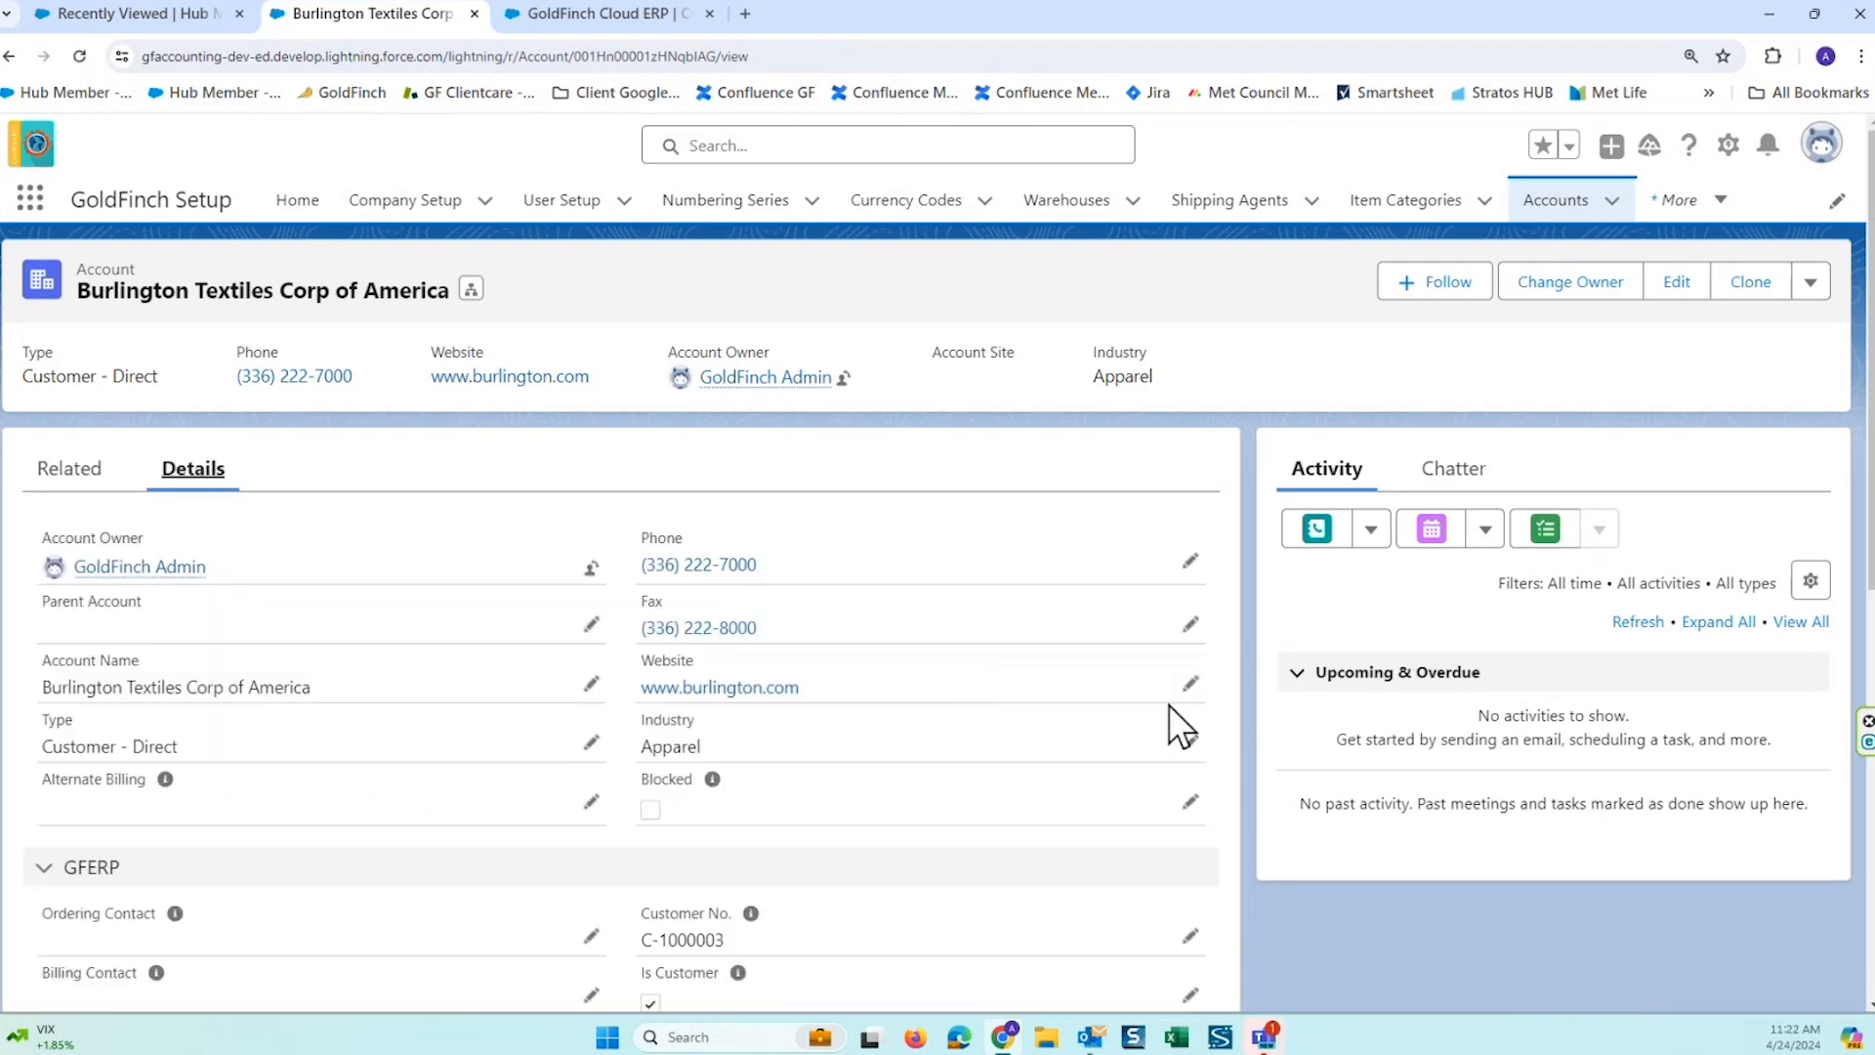
Examine the account's GFERP fields, including customer and vendor flags, payment term, warehouse, currency, tax, credit limit, billing and shipping details.
scroll(1168, 705, down, 4)
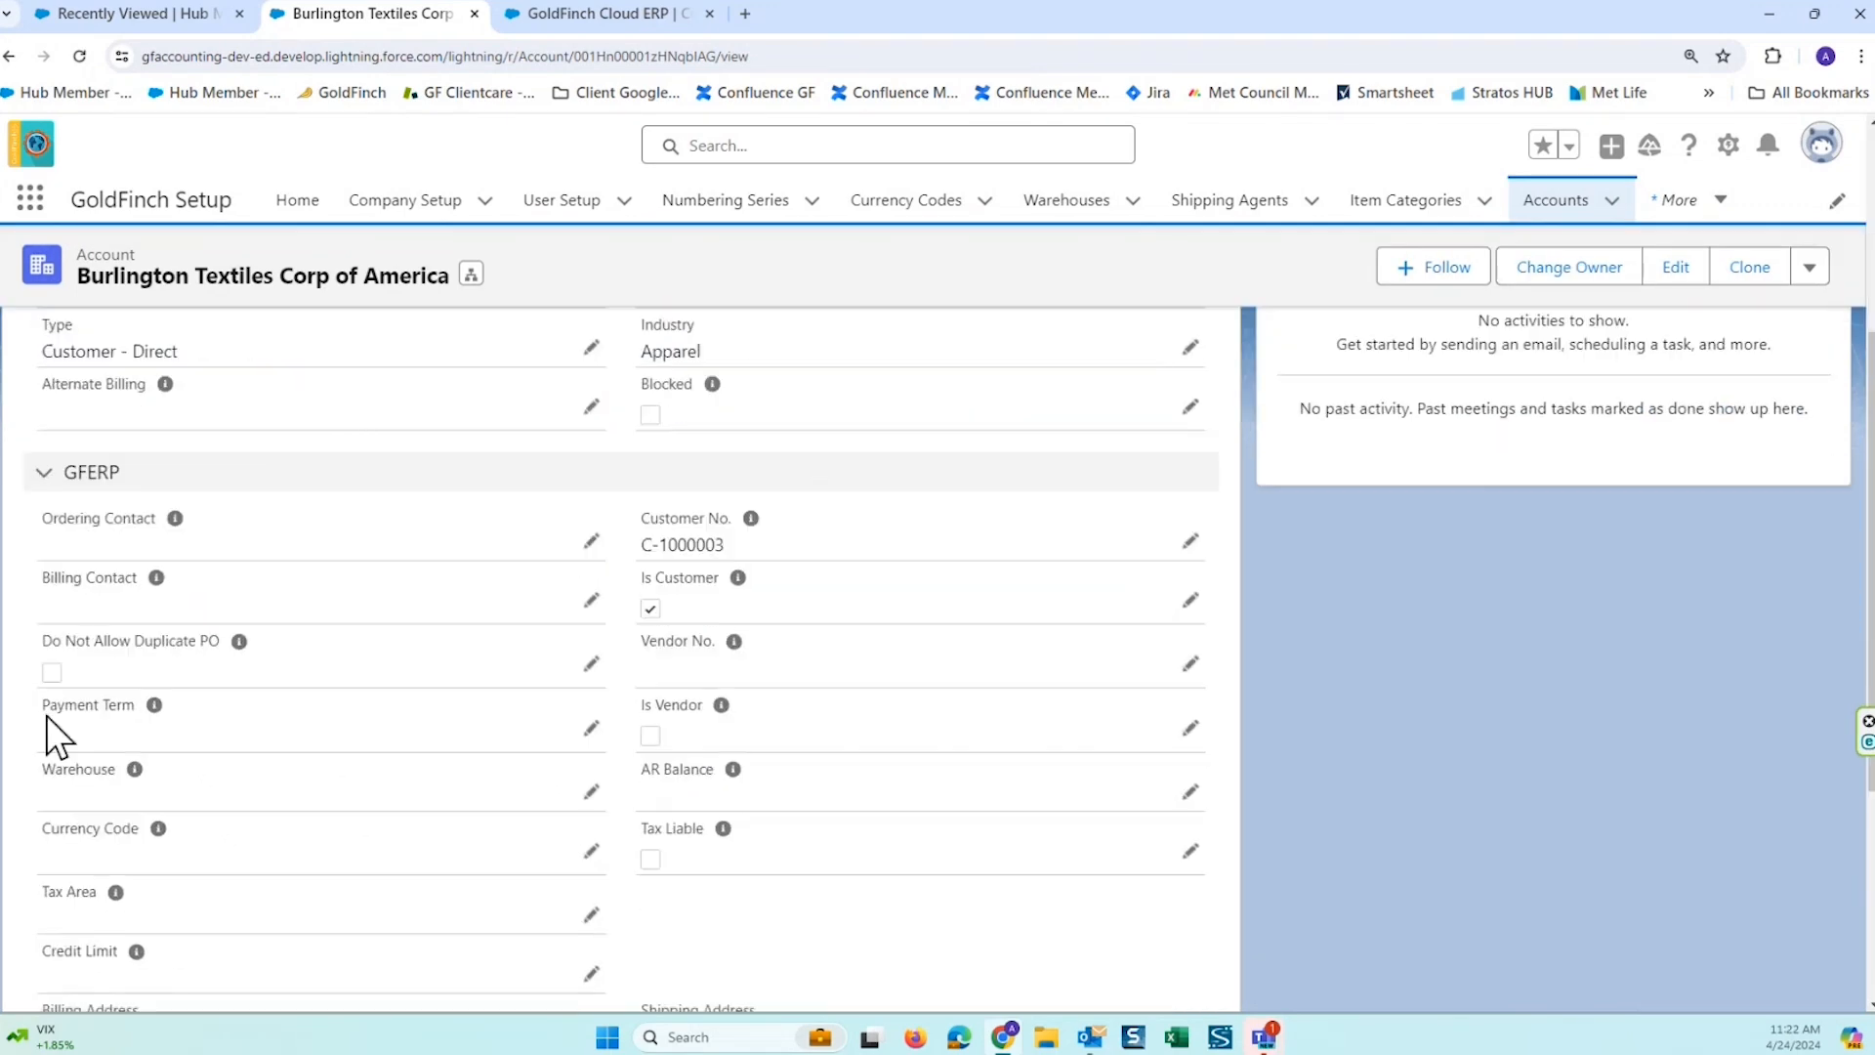
scroll(1046, 699, down, 2)
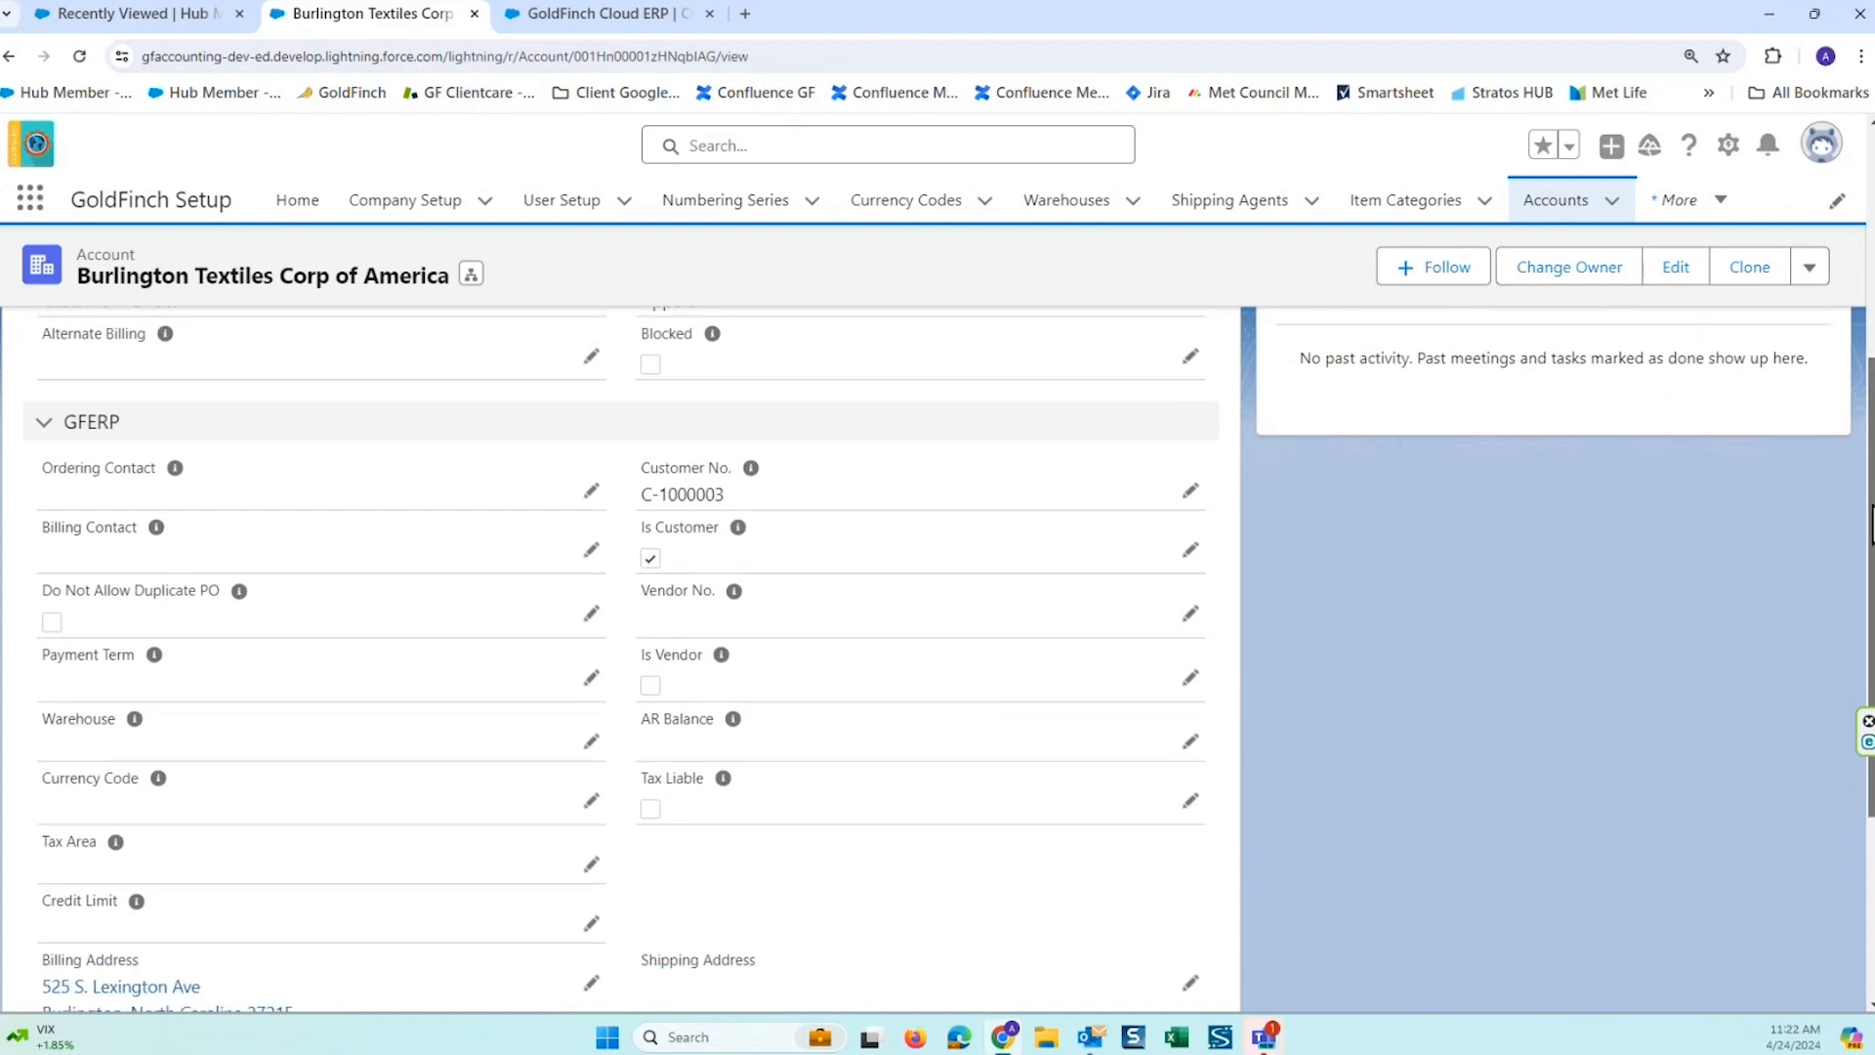
scroll(938, 659, down, 1)
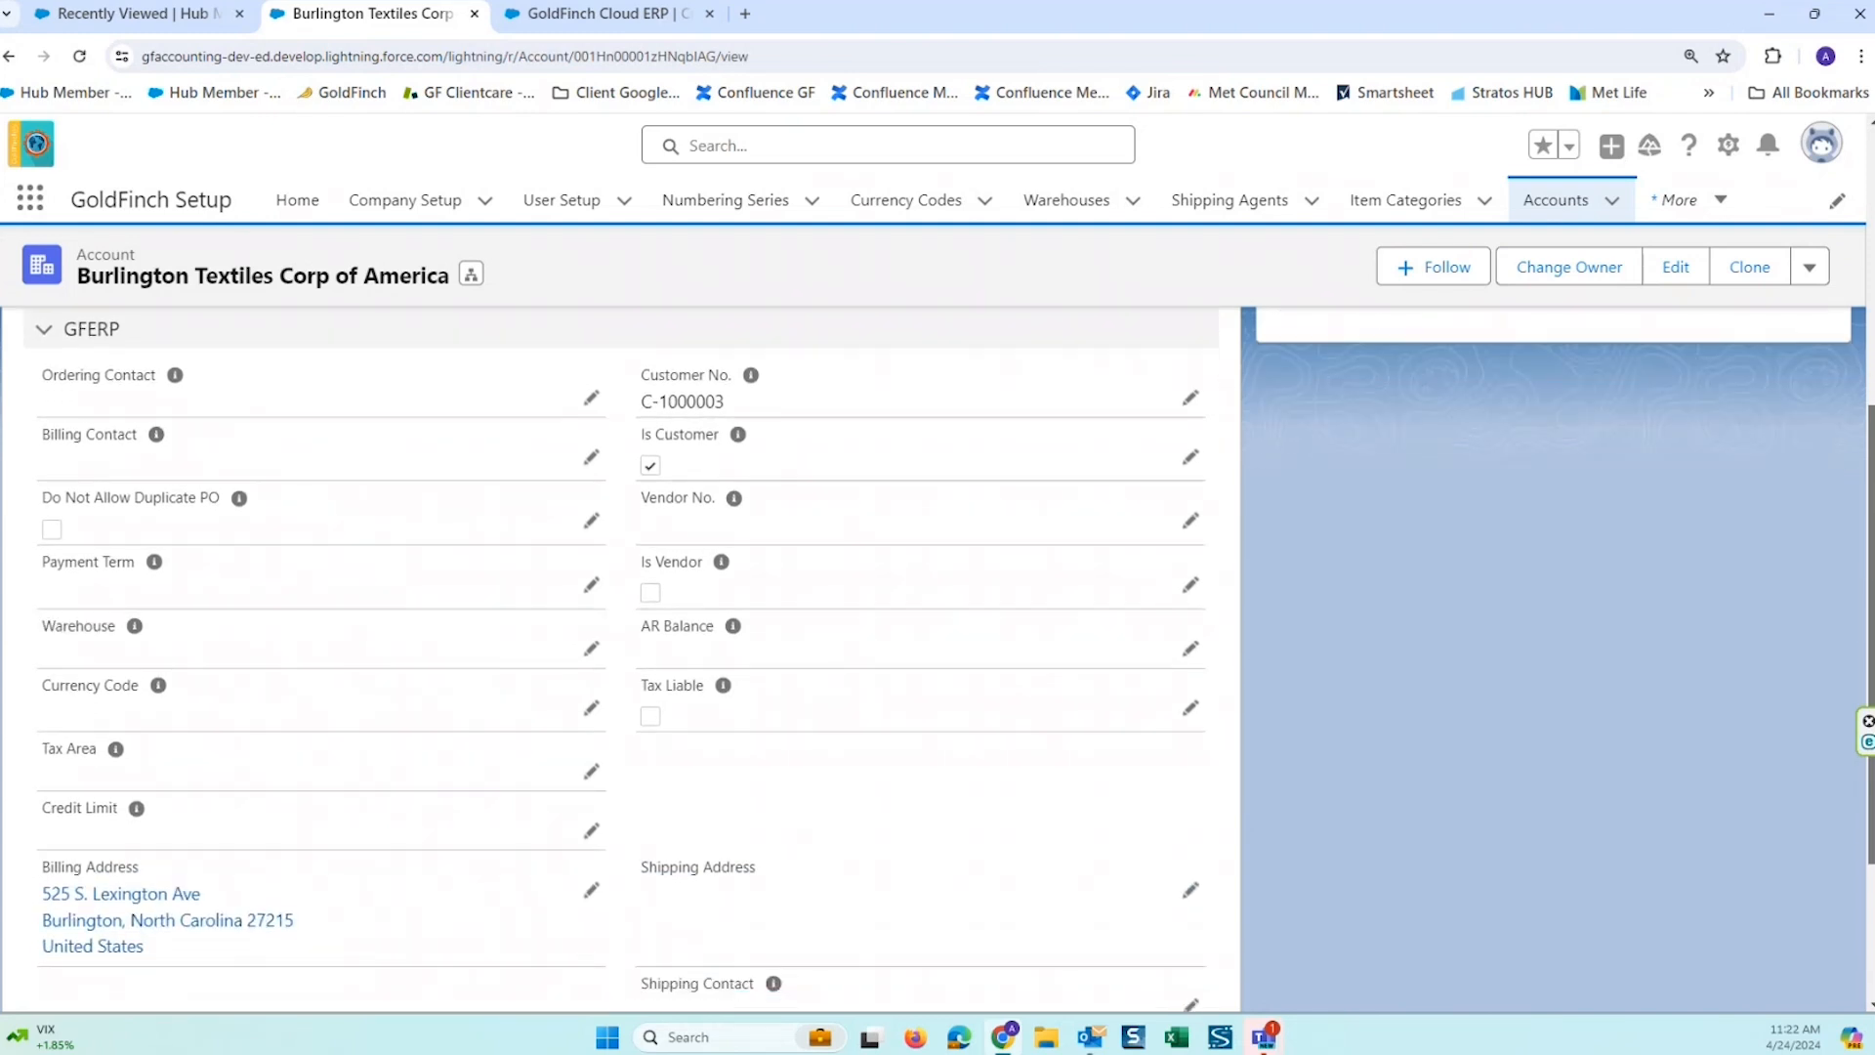
scroll(205, 423, up, 1)
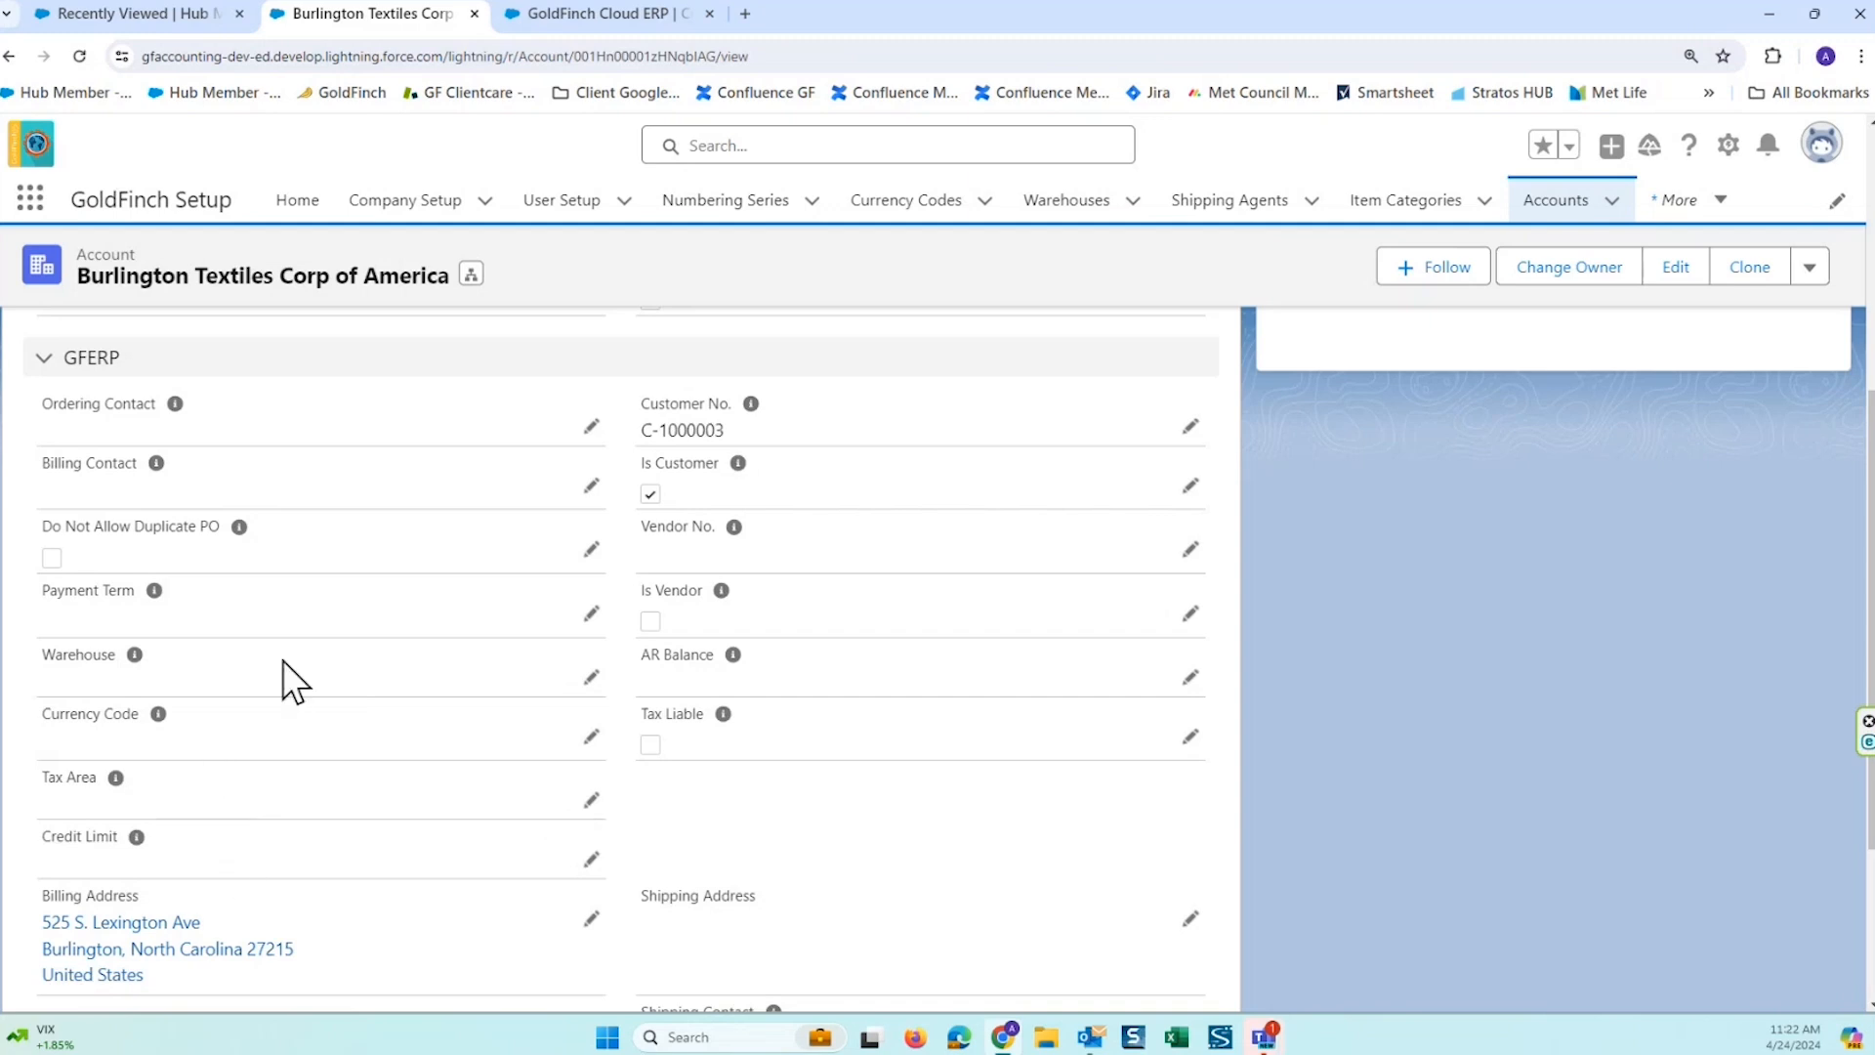
scroll(288, 684, down, 2)
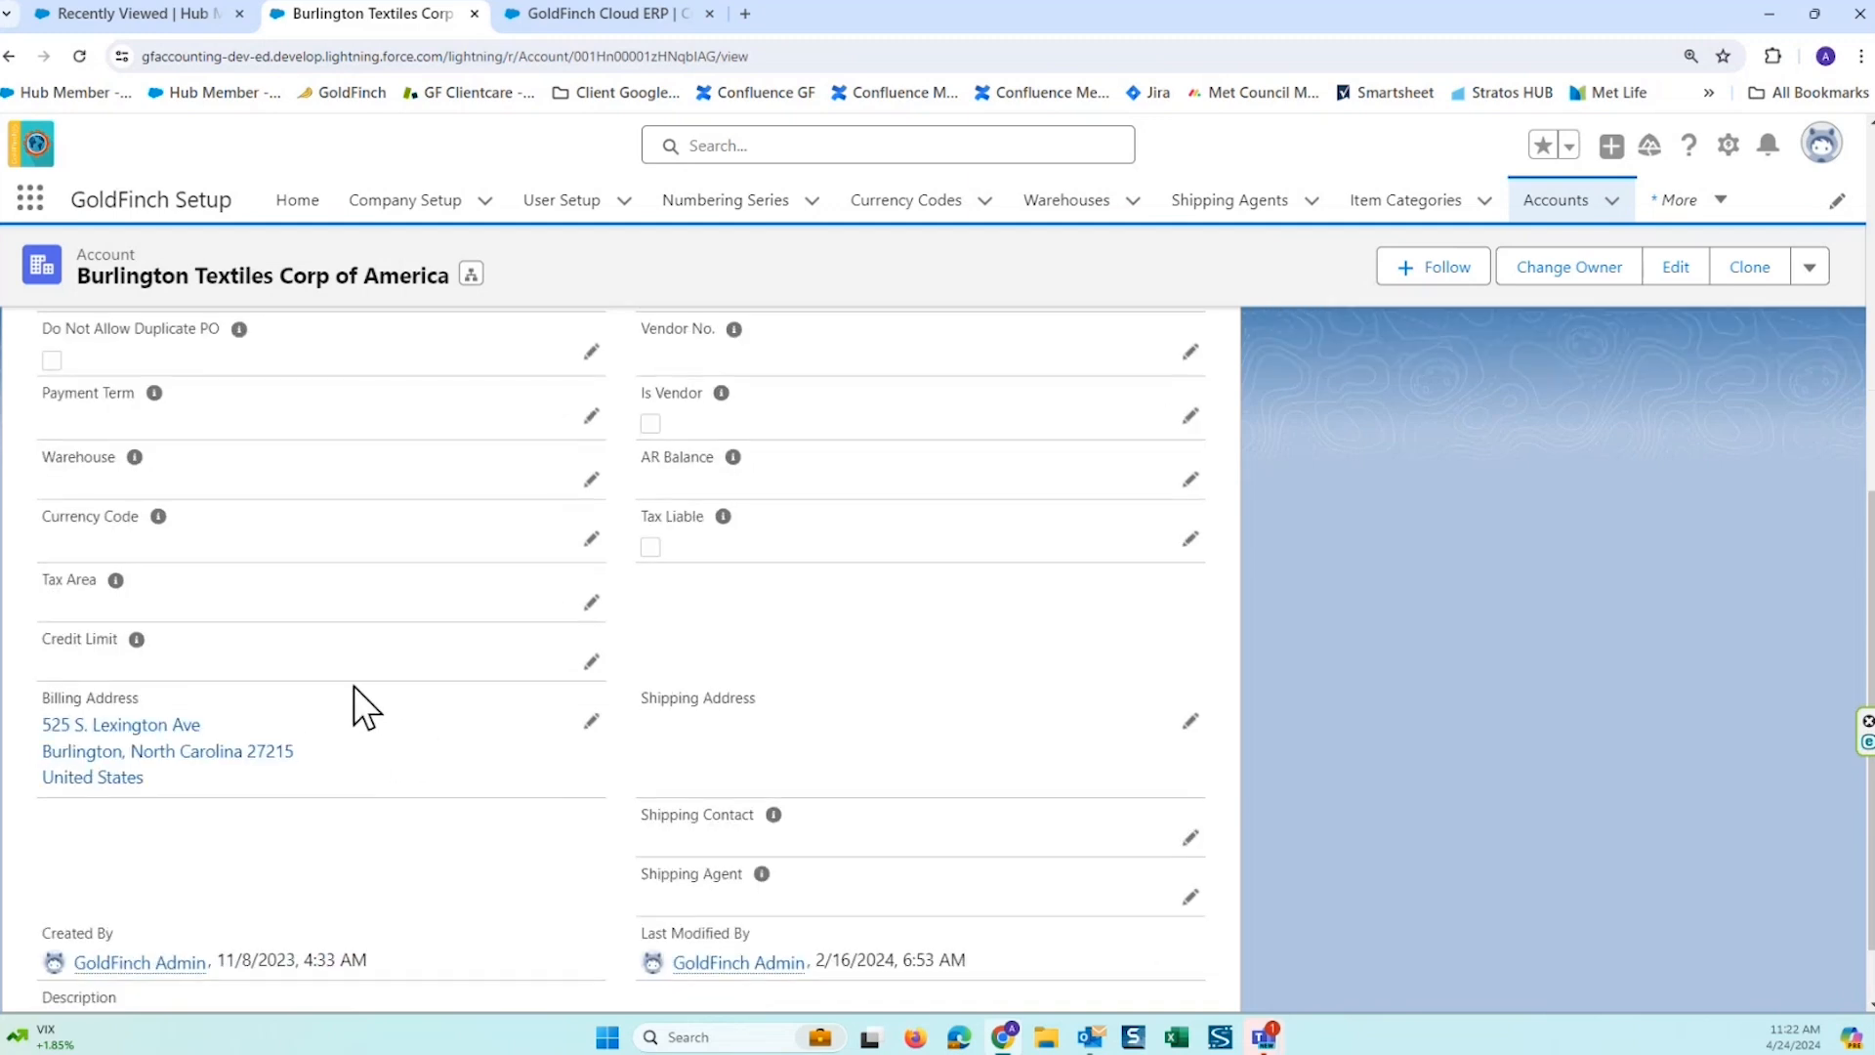
scroll(501, 772, down, 1)
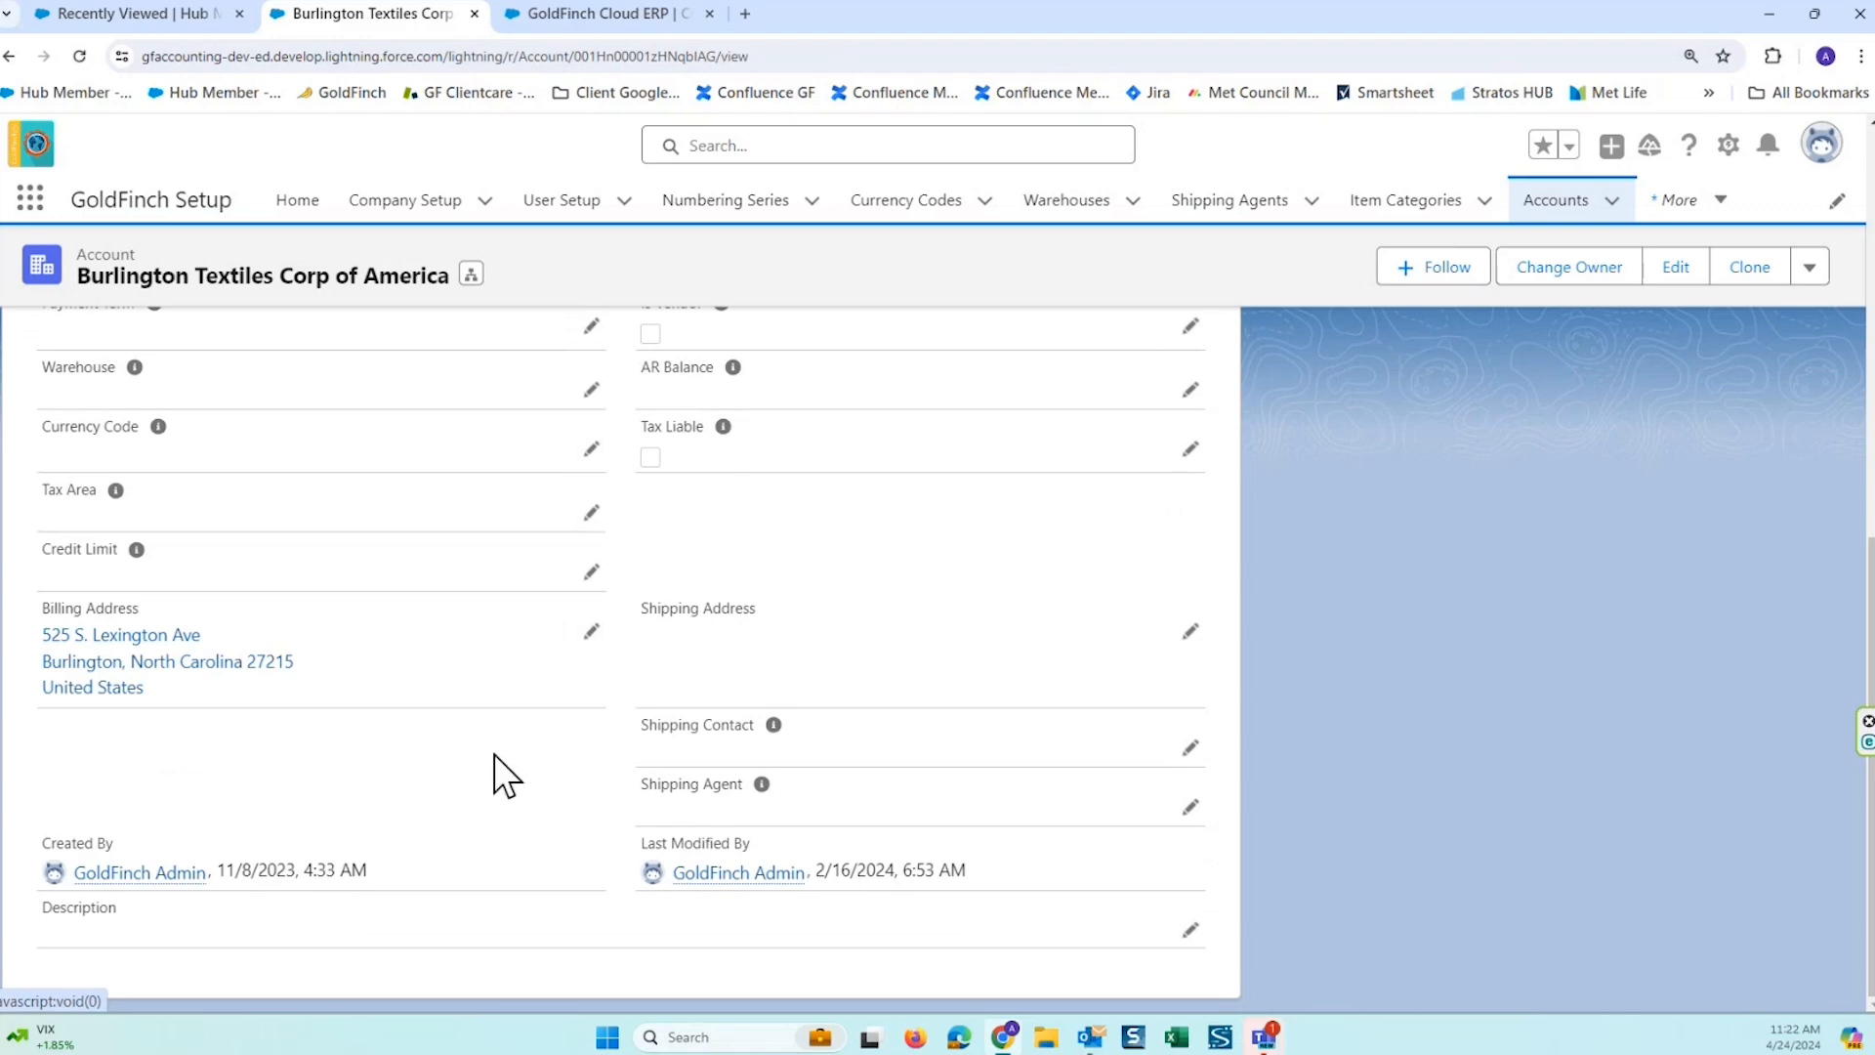
scroll(900, 633, up, 4)
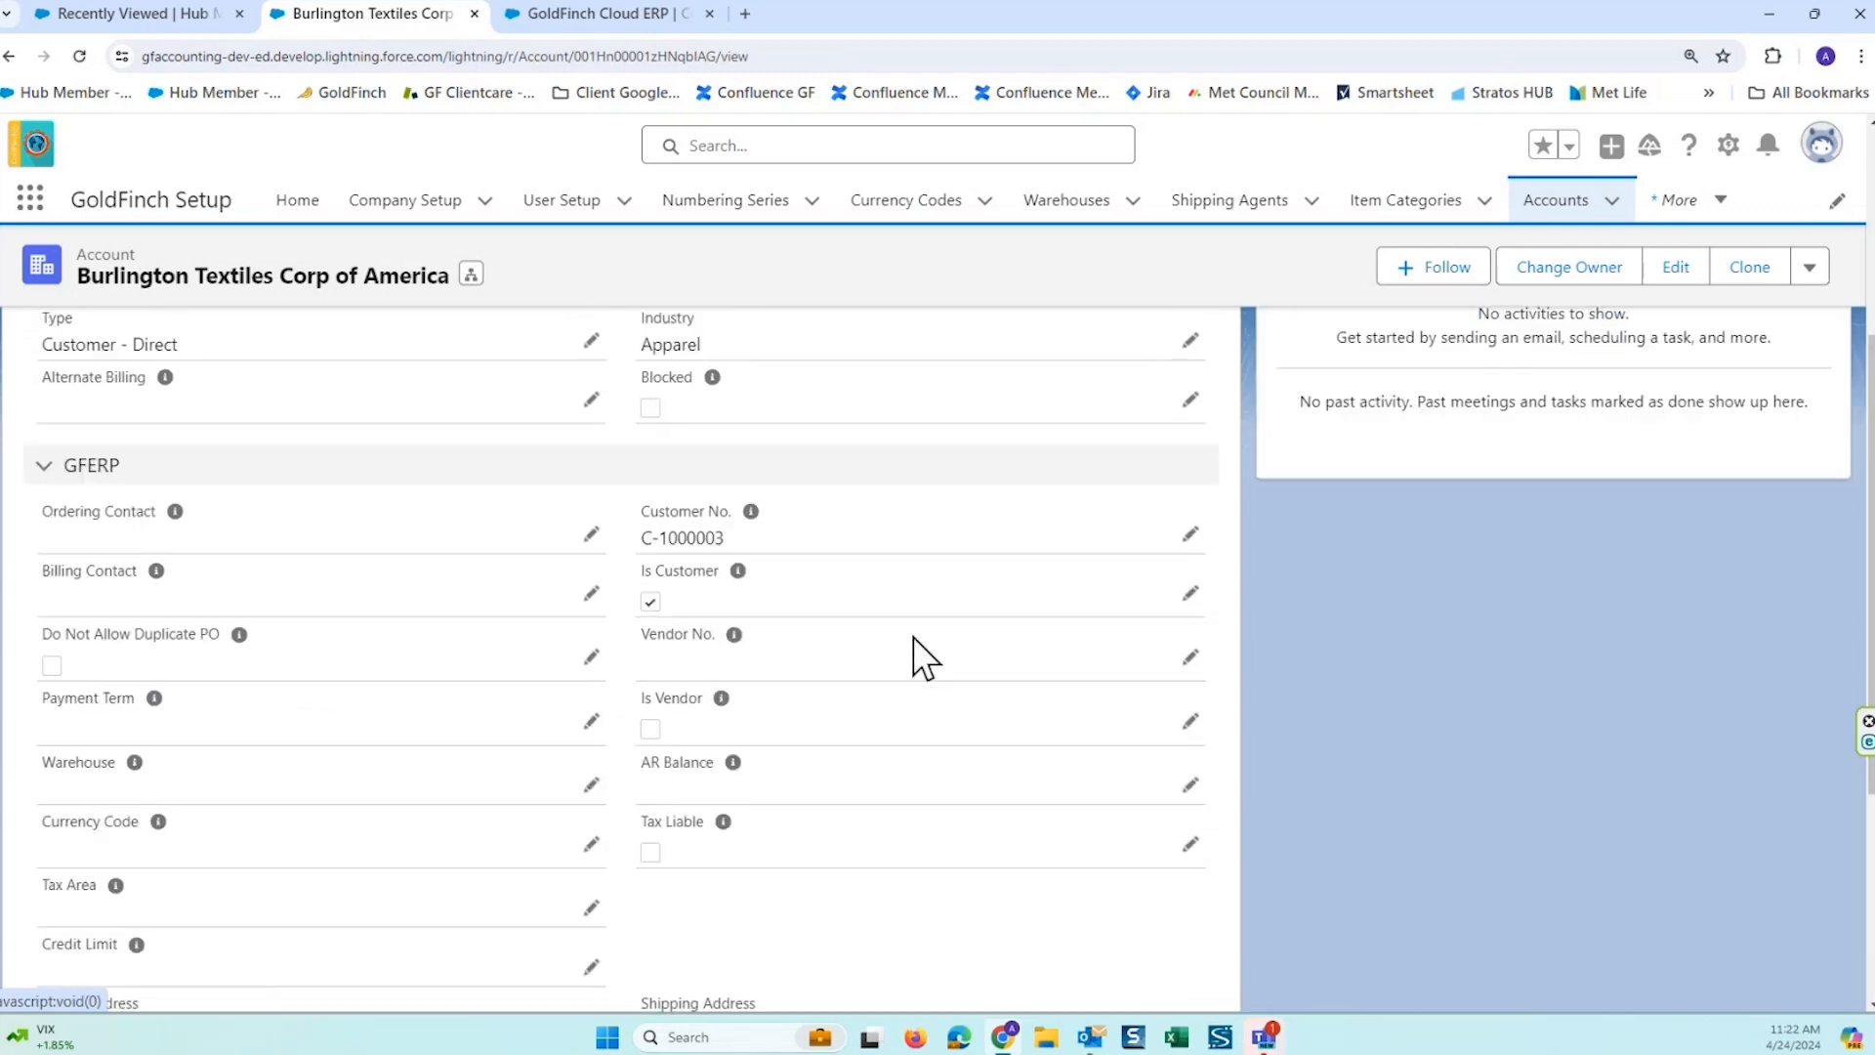
scroll(917, 641, down, 1)
scroll(917, 657, down, 1)
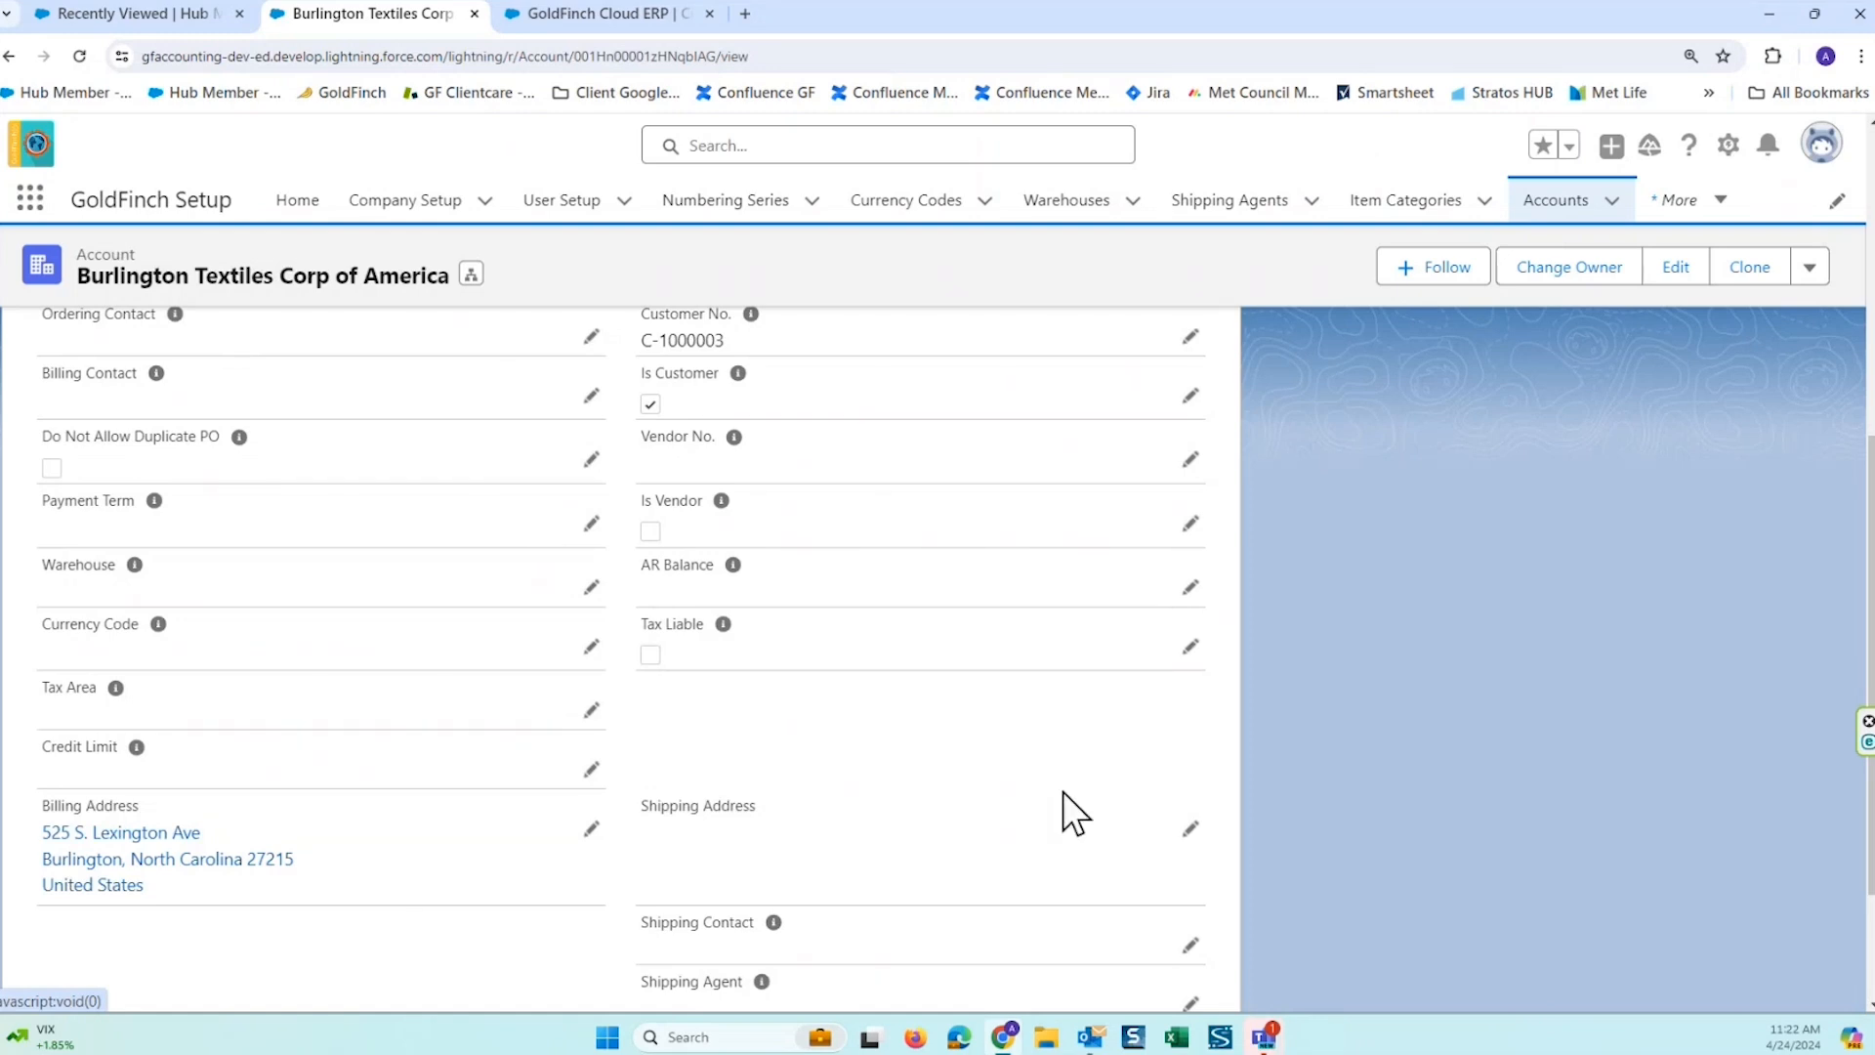
scroll(1063, 791, up, 2)
scroll(1063, 791, down, 1)
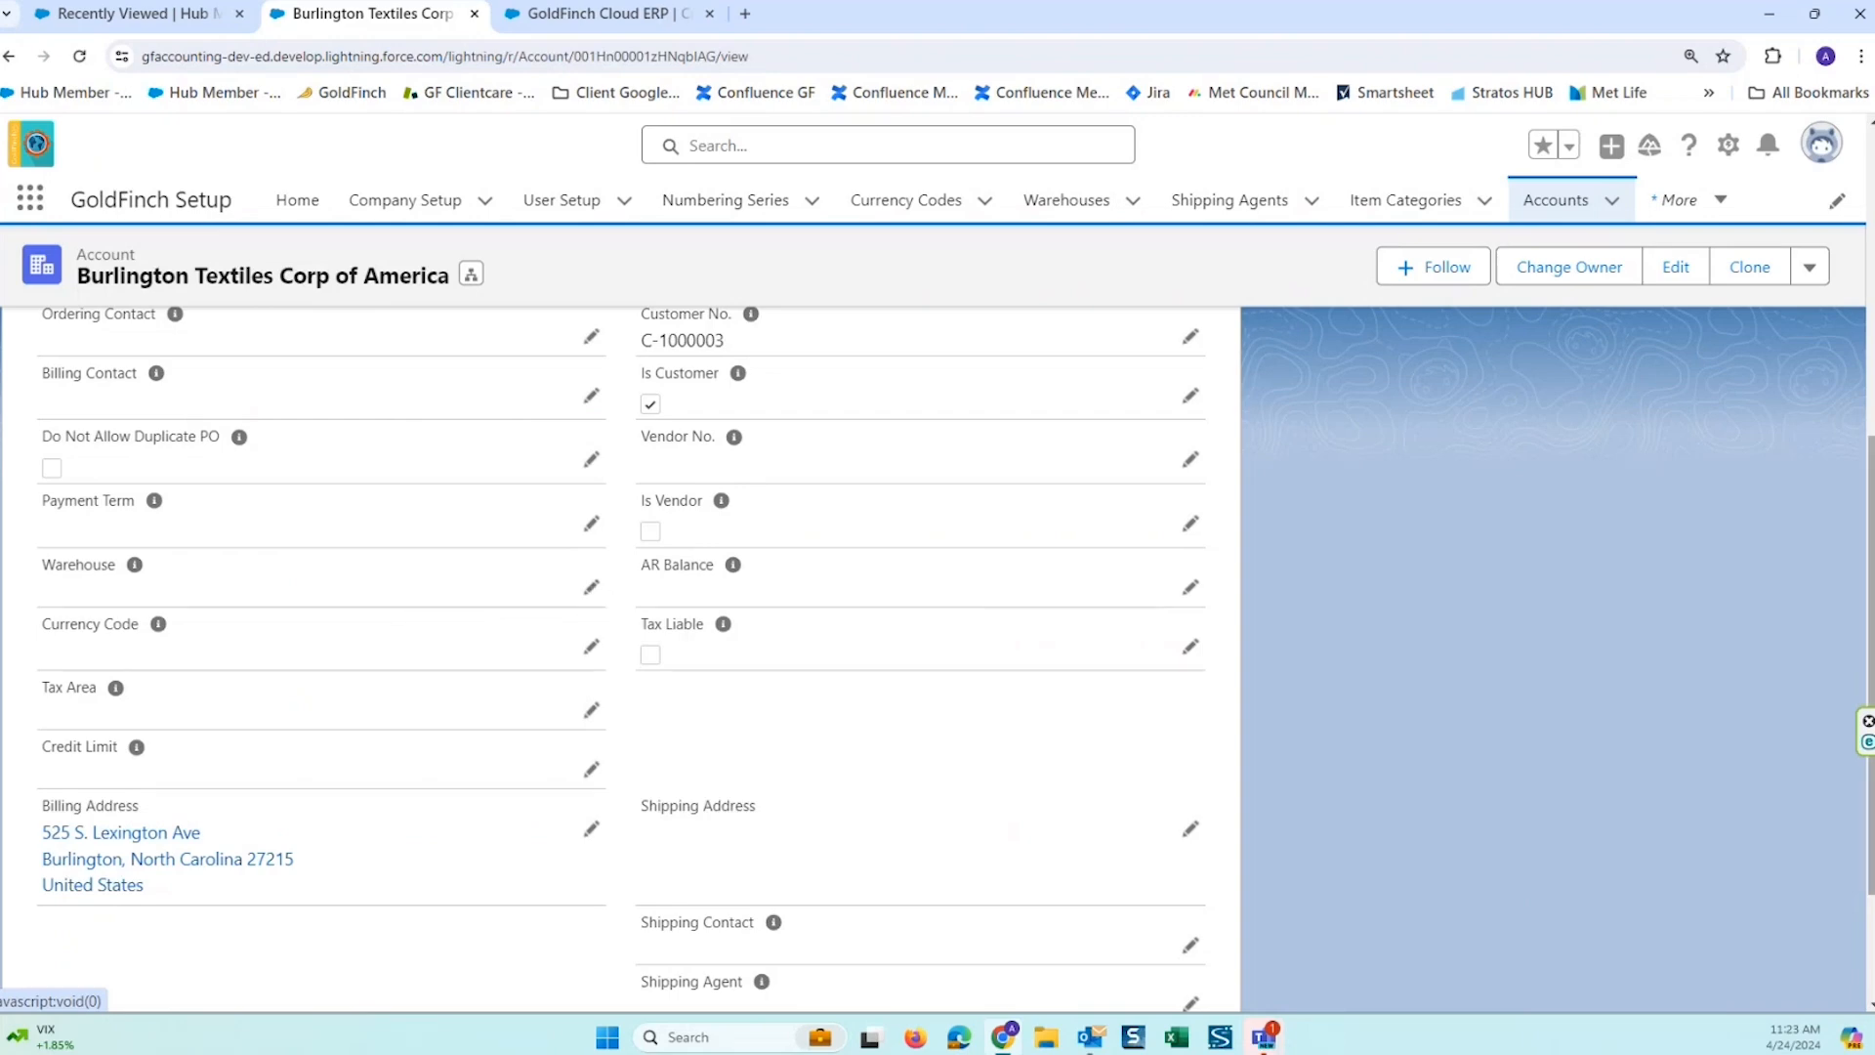
scroll(599, 615, up, 1)
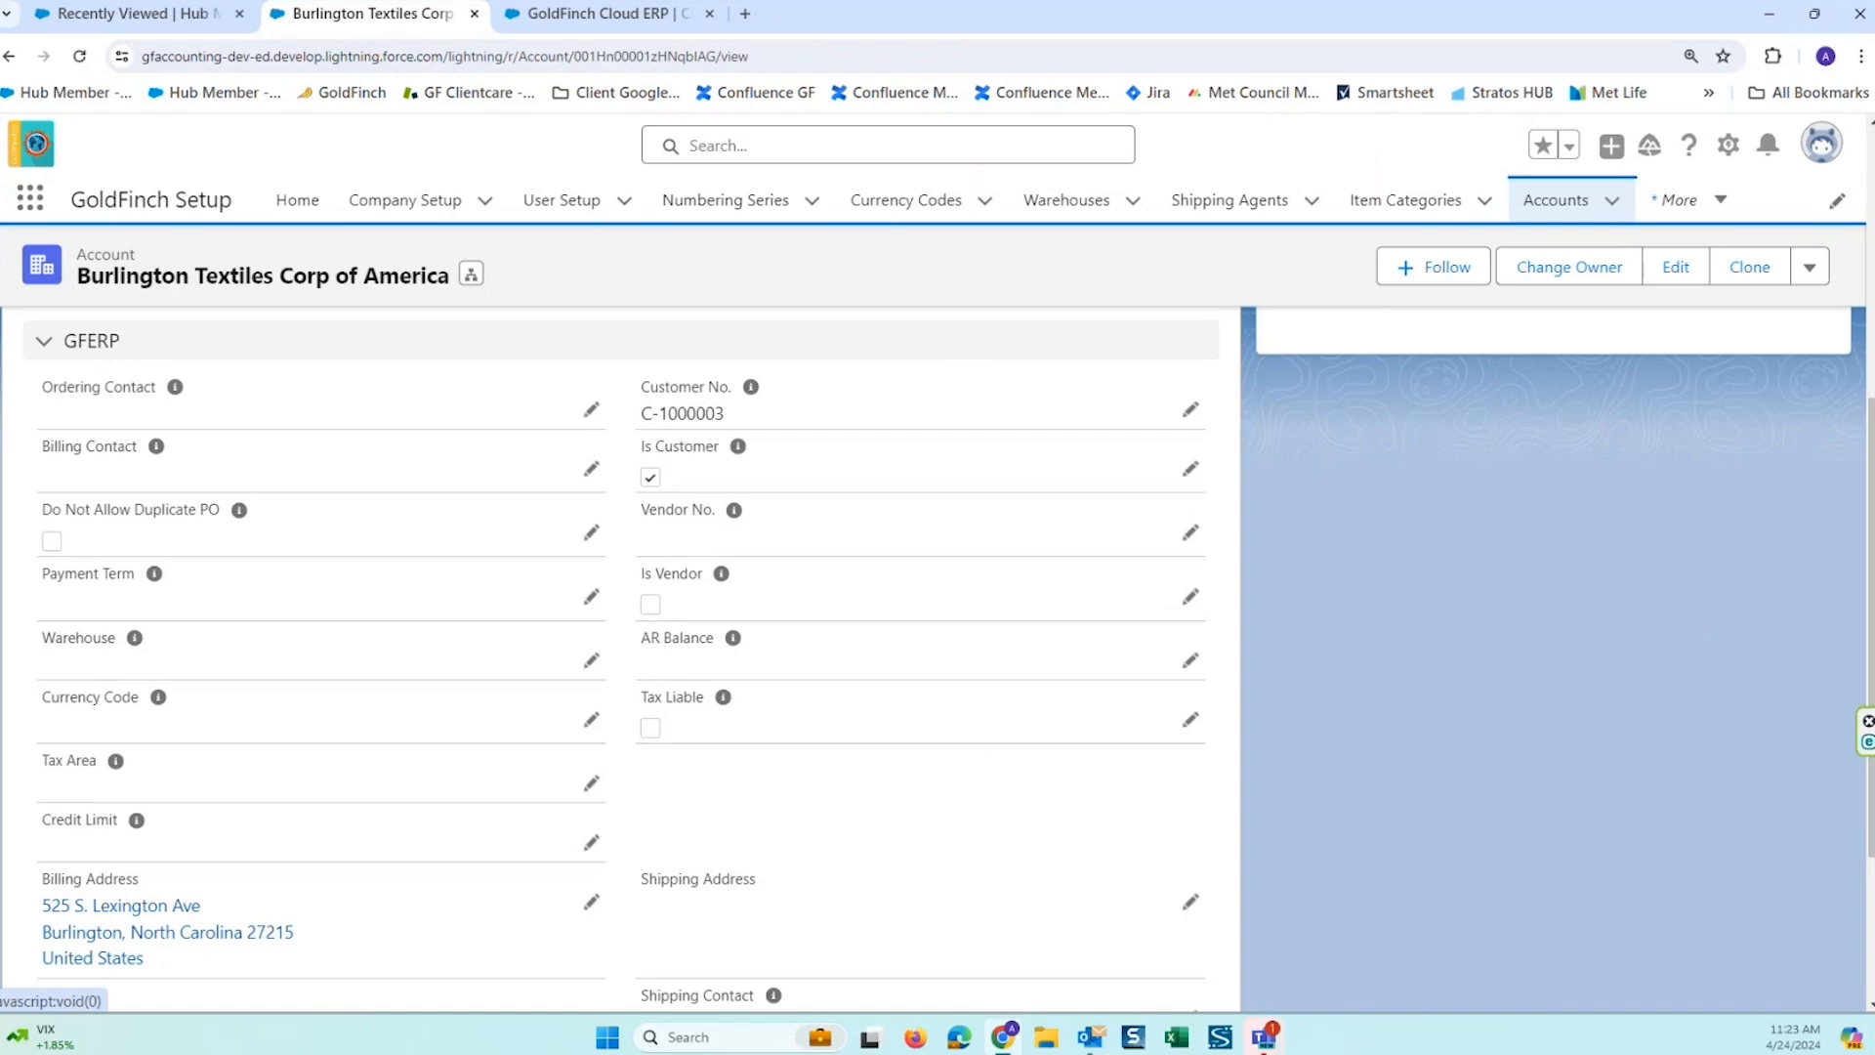
scroll(625, 655, up, 1)
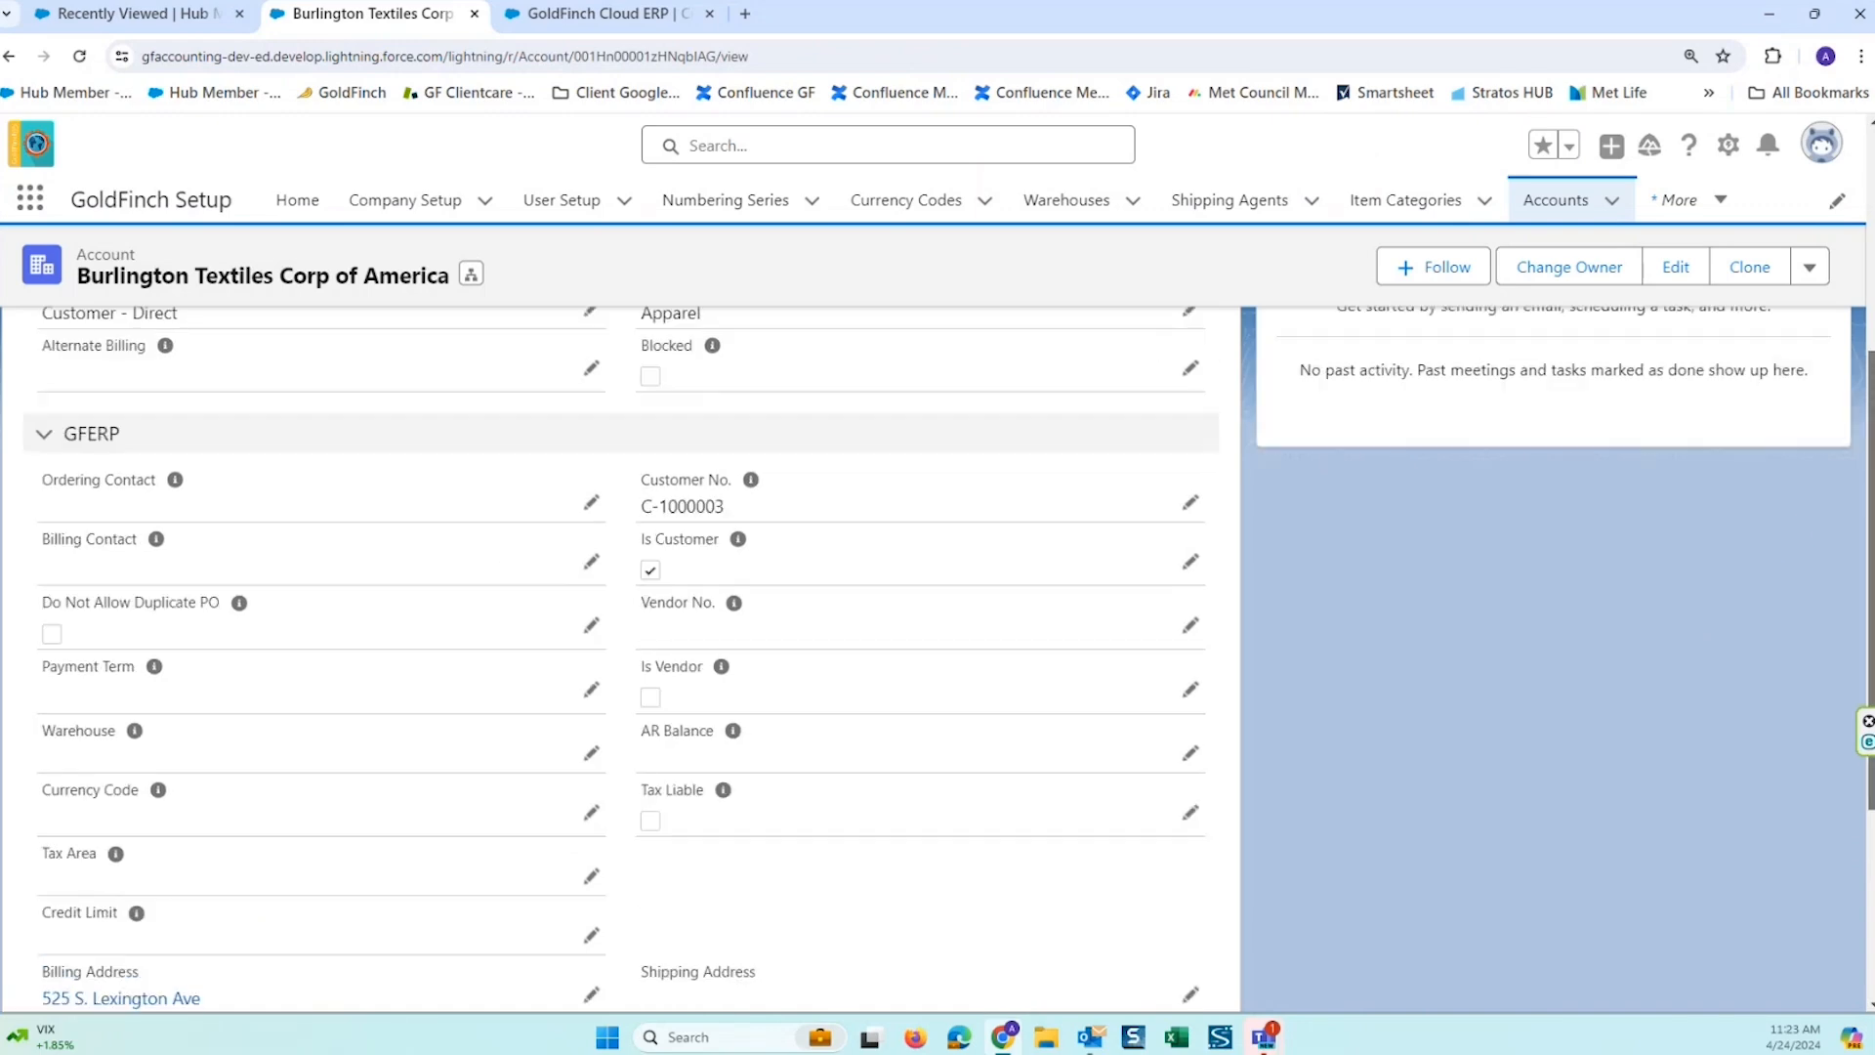
scroll(1133, 741, up, 5)
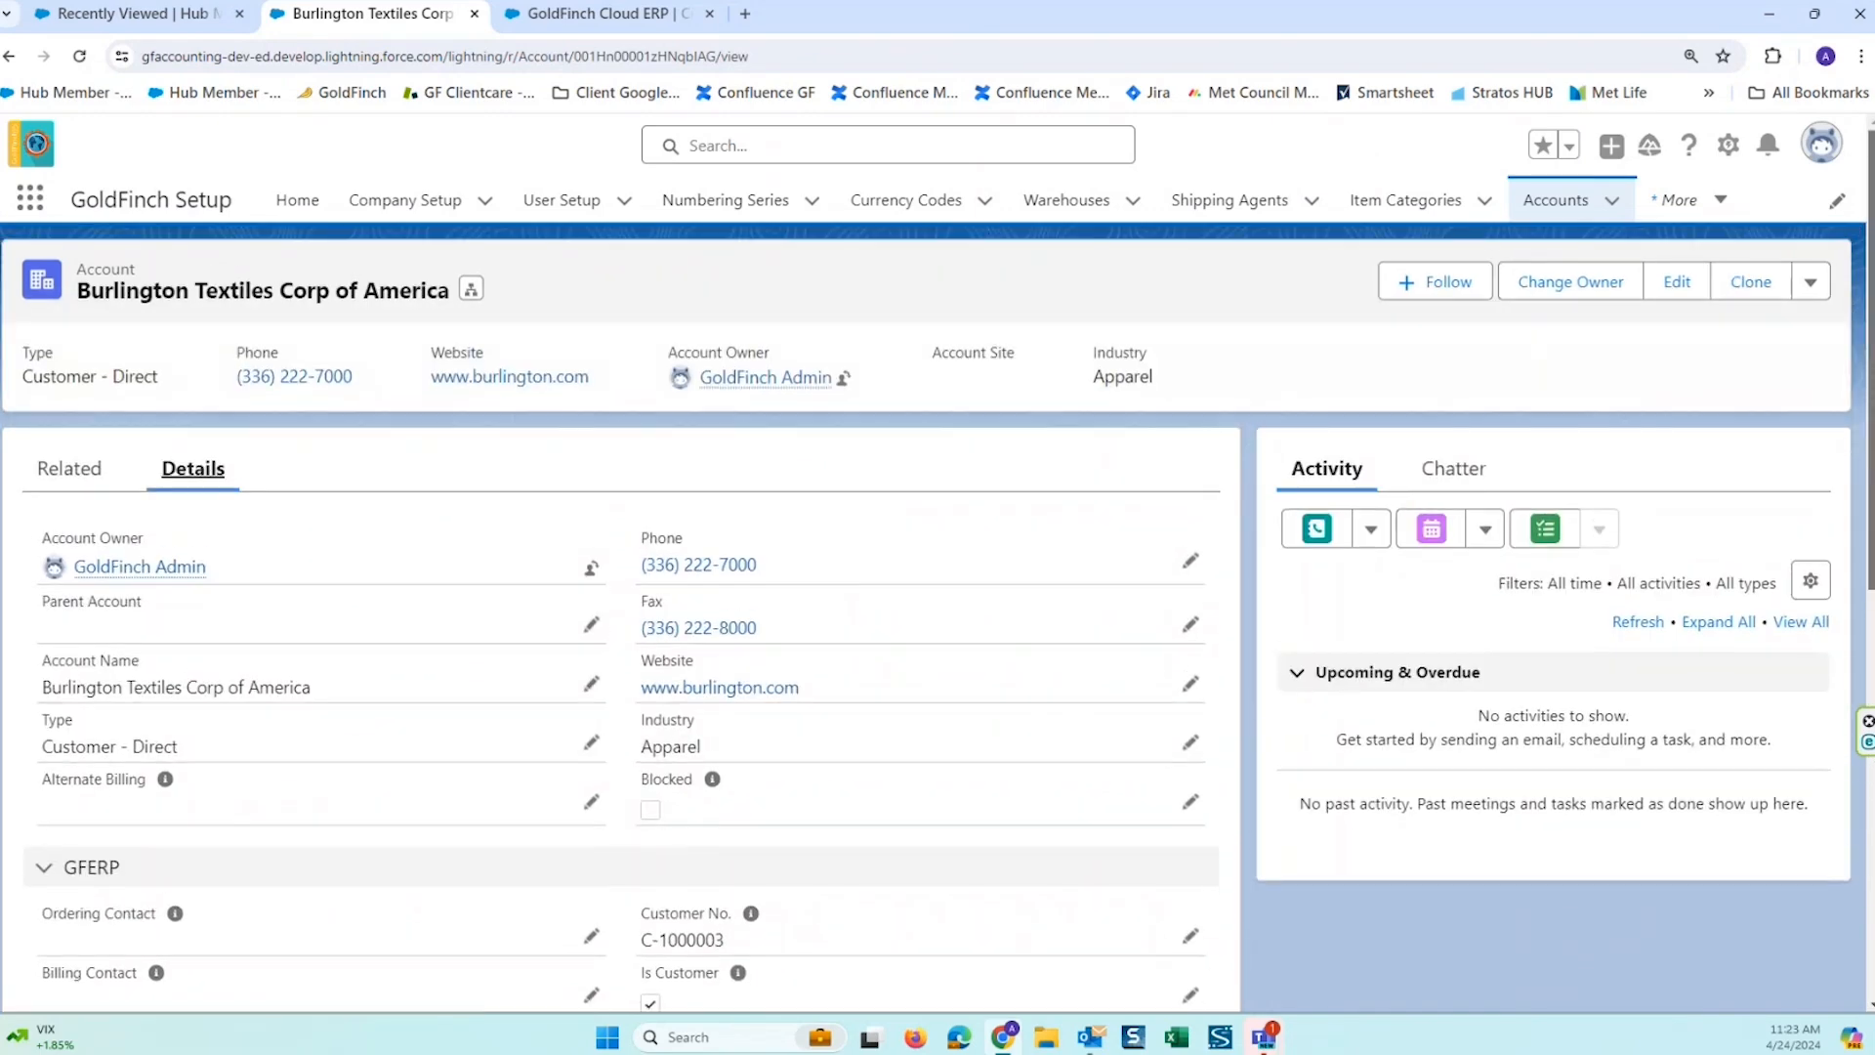